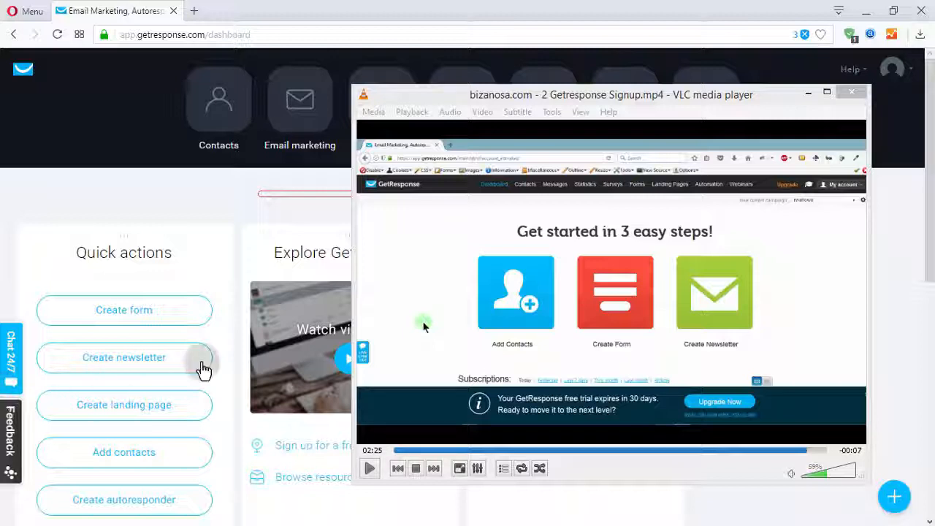
# Compare the old GetResponse dashboard in the paused VLC signup video, viewed at full screen, with the new dashboard in the browser.
pyautogui.doubleClick(556, 285)
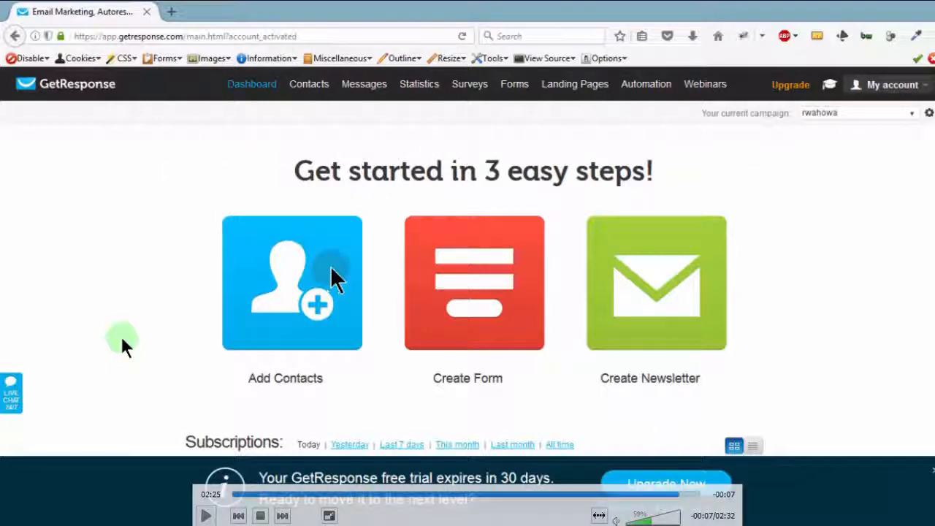
pyautogui.doubleClick(380, 256)
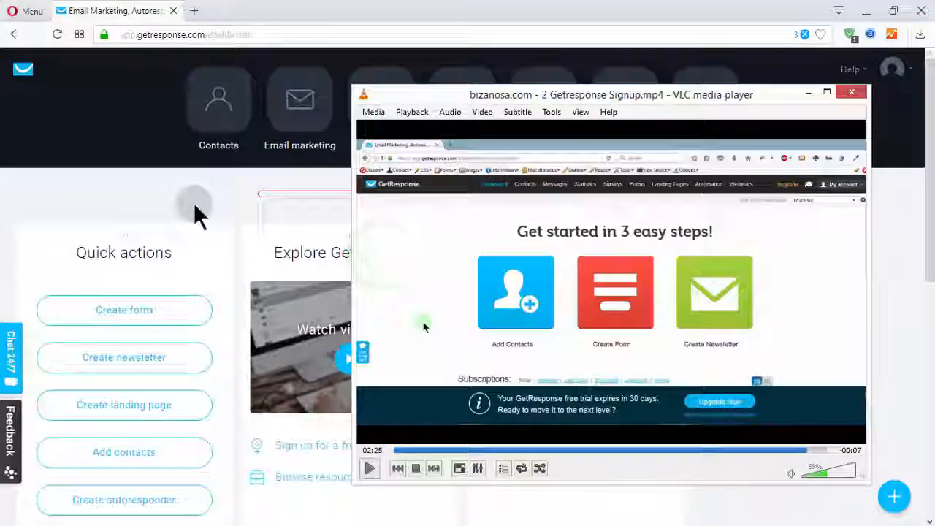
pyautogui.click(192, 202)
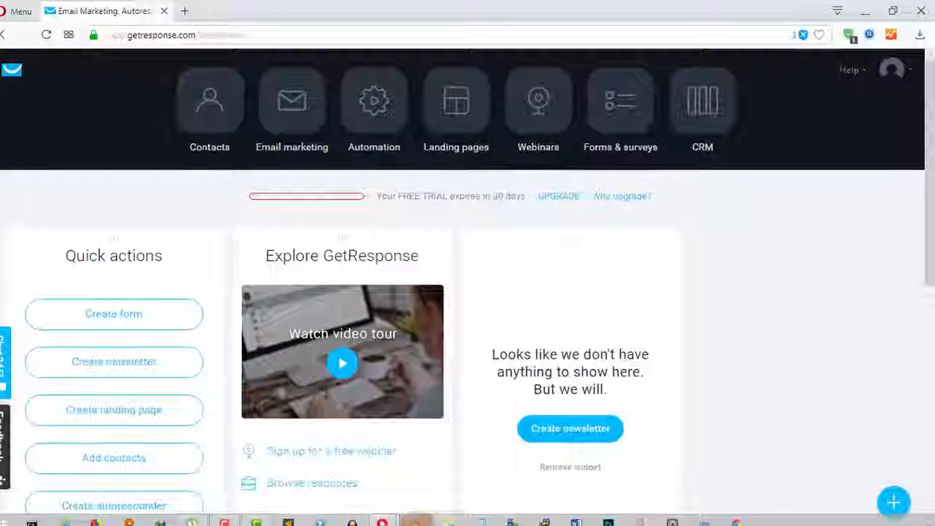
pyautogui.moveTo(420, 518)
pyautogui.click(399, 449)
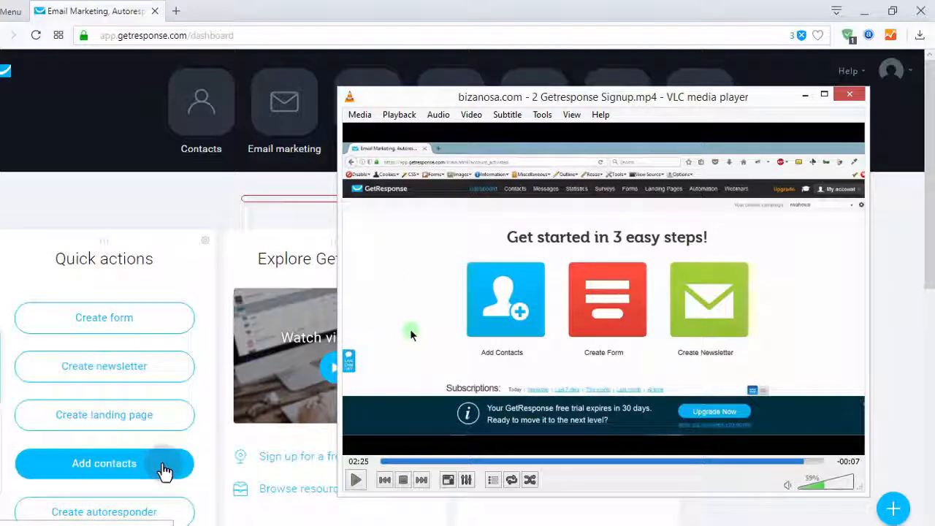
pyautogui.doubleClick(615, 321)
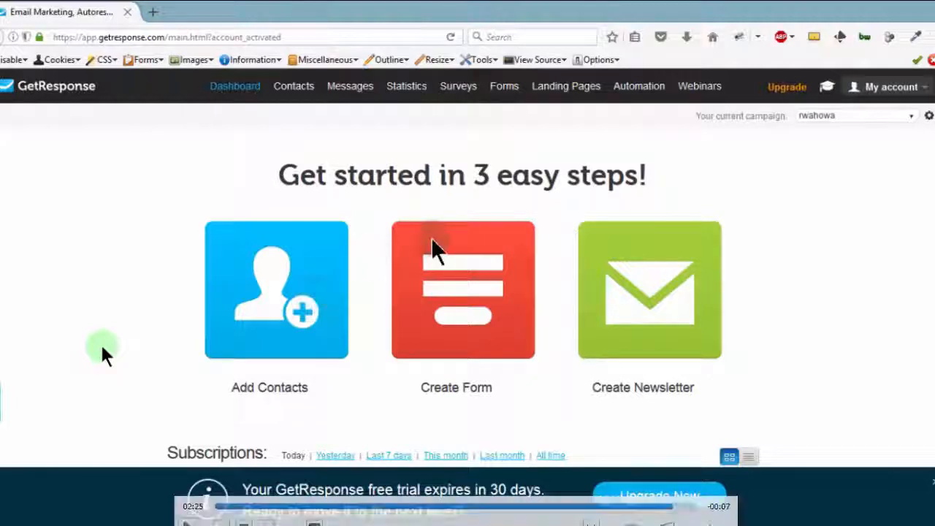
pyautogui.doubleClick(374, 217)
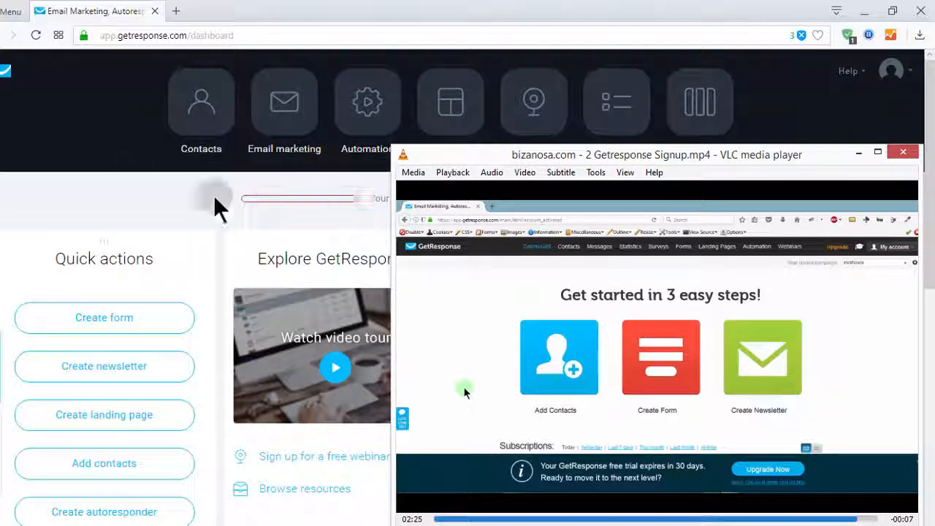
pyautogui.click(180, 196)
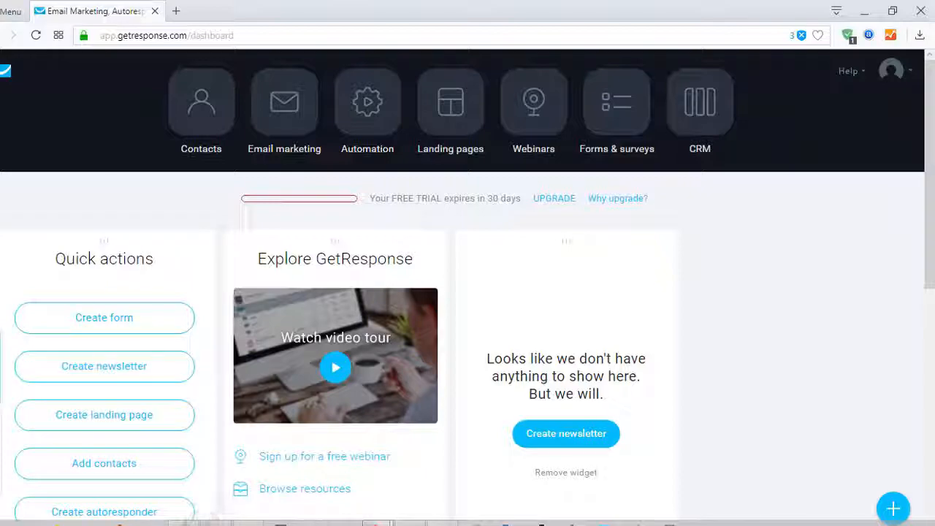
# Switch to the Udemy course window and review the course content, expanding the section "Introduction, Signup and Dashboard".
pyautogui.moveTo(376, 520)
pyautogui.click(444, 461)
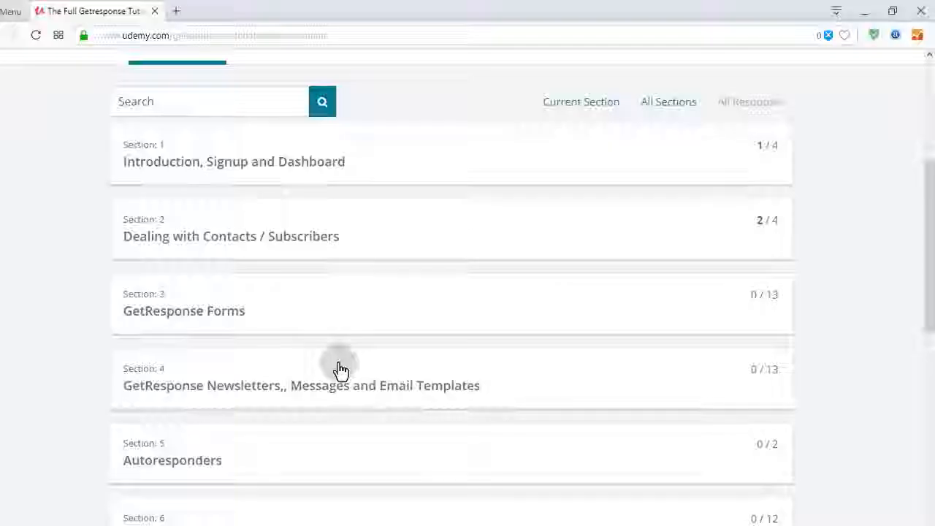
pyautogui.scroll(4, 414, 338)
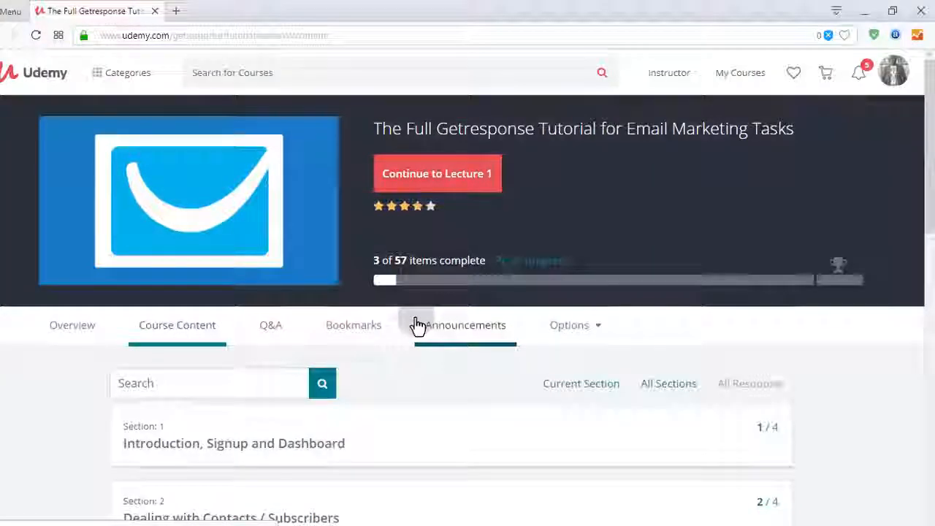
pyautogui.scroll(-4, 416, 325)
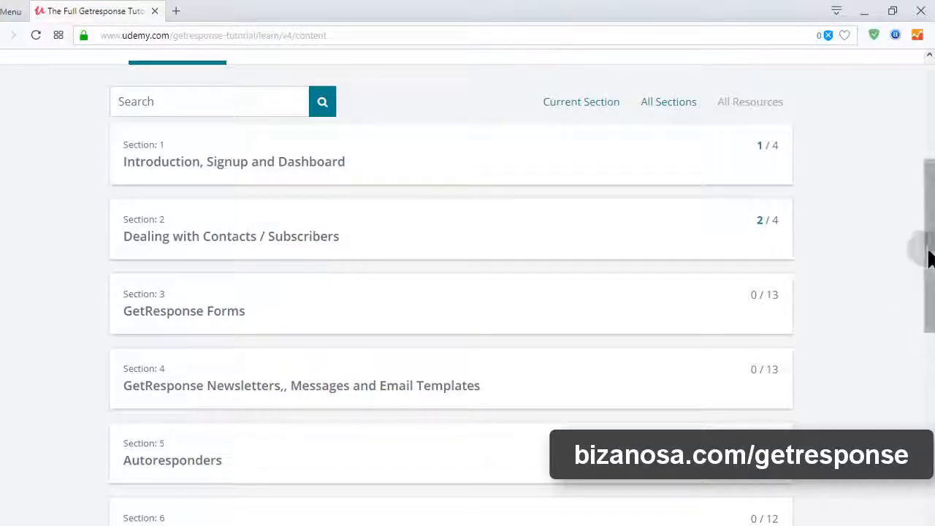
pyautogui.moveTo(923, 263)
pyautogui.mouseDown()
pyautogui.moveTo(926, 212)
pyautogui.moveTo(922, 257)
pyautogui.mouseUp()
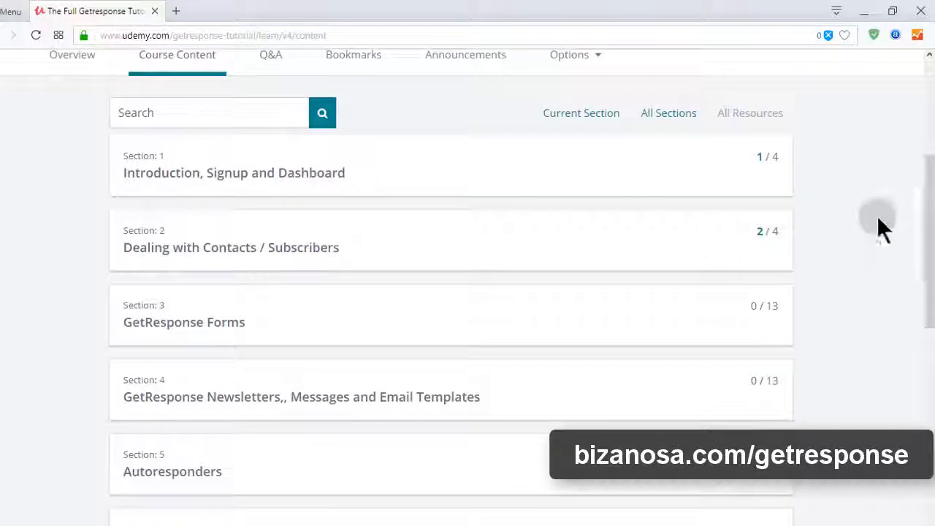
pyautogui.click(767, 181)
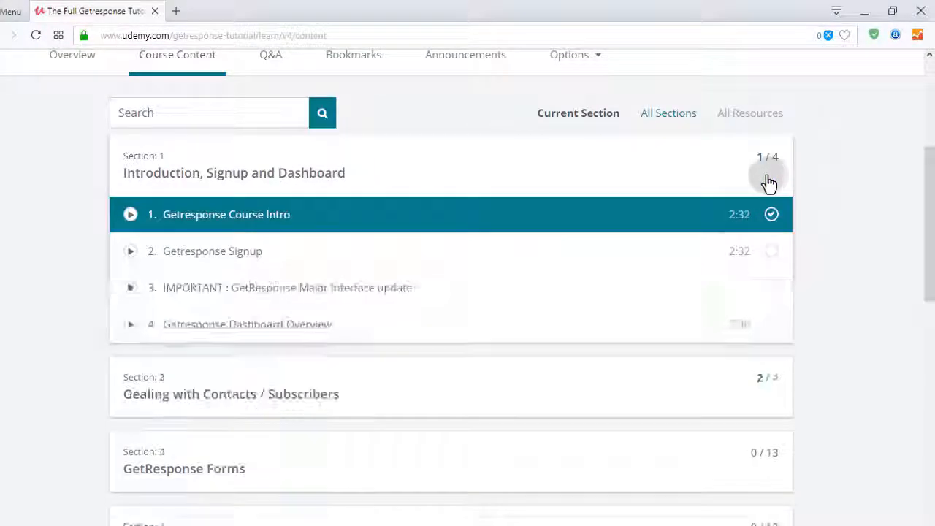
pyautogui.scroll(-1, 496, 328)
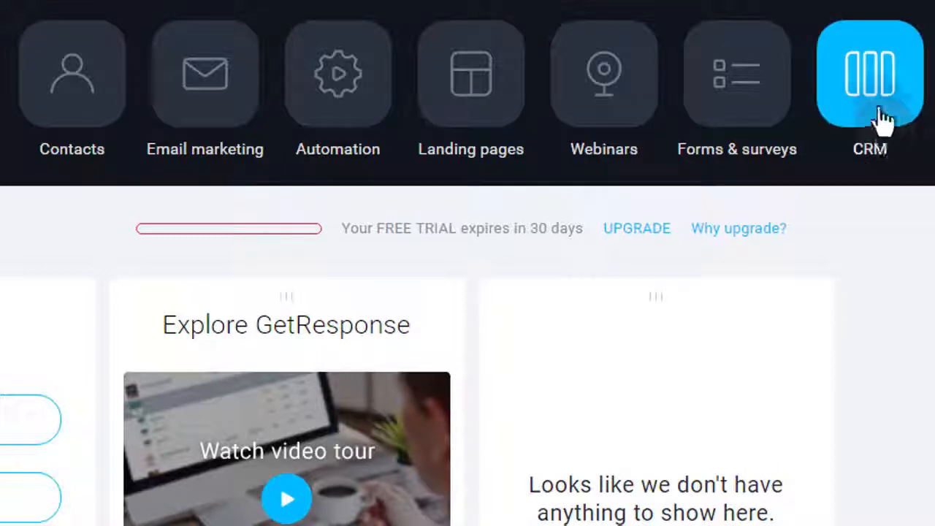
# Look over GetResponse's main tools and examine the full list of automation workflow templates.
pyautogui.click(880, 130)
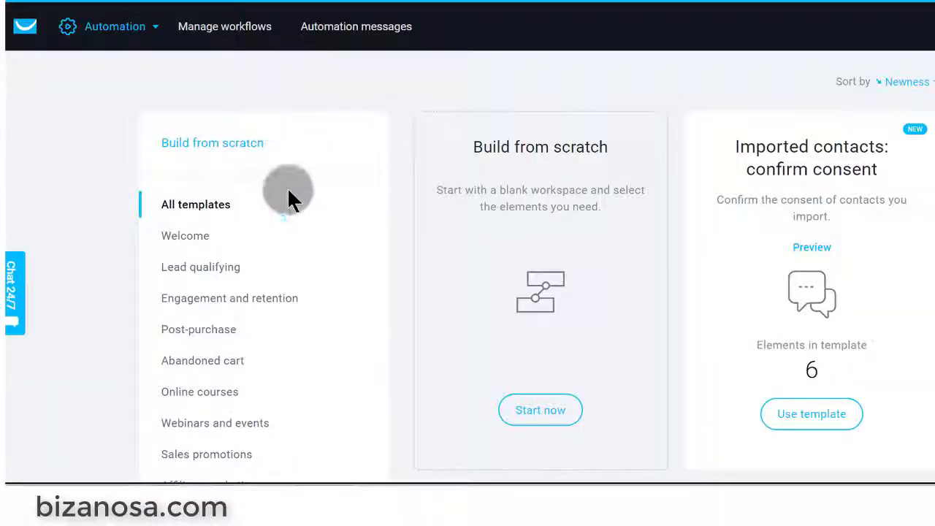
pyautogui.click(117, 27)
pyautogui.click(520, 76)
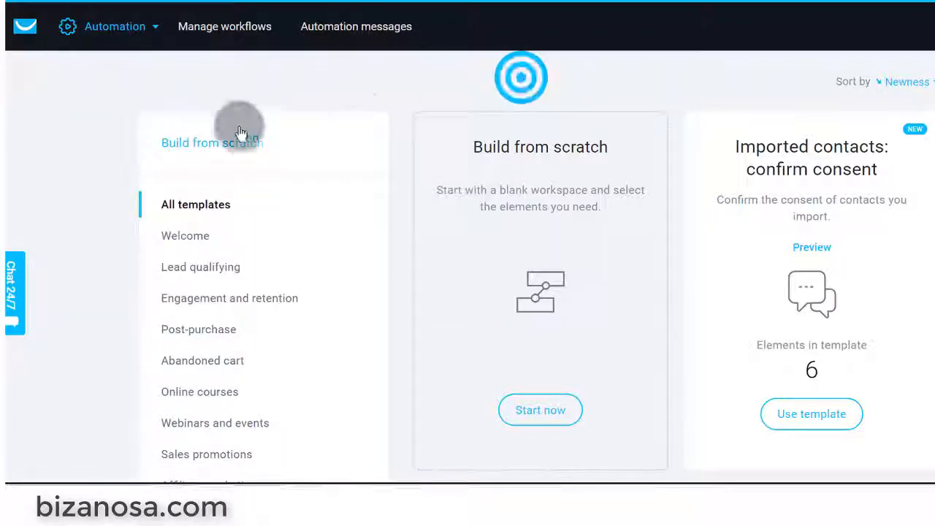
pyautogui.scroll(-10, 827, 110)
pyautogui.scroll(10, 827, 110)
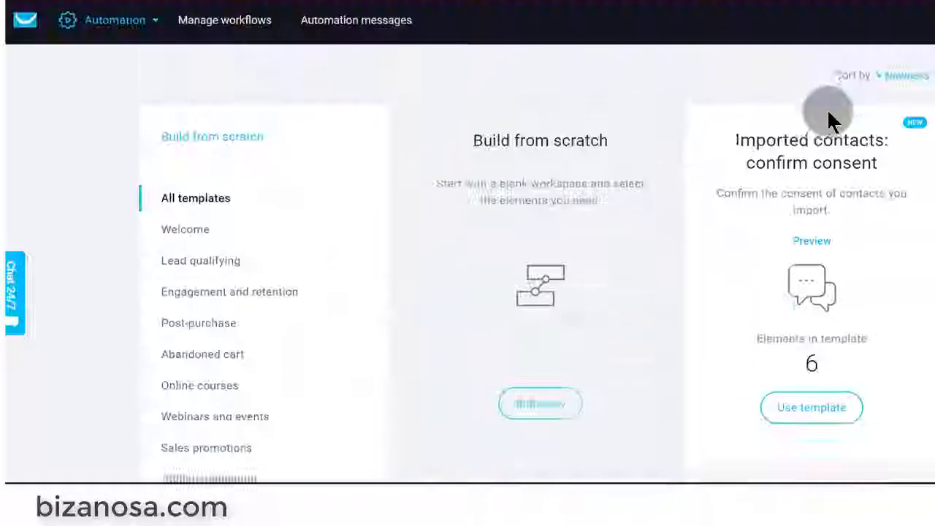
pyautogui.scroll(-5, 827, 109)
pyautogui.scroll(5, 827, 110)
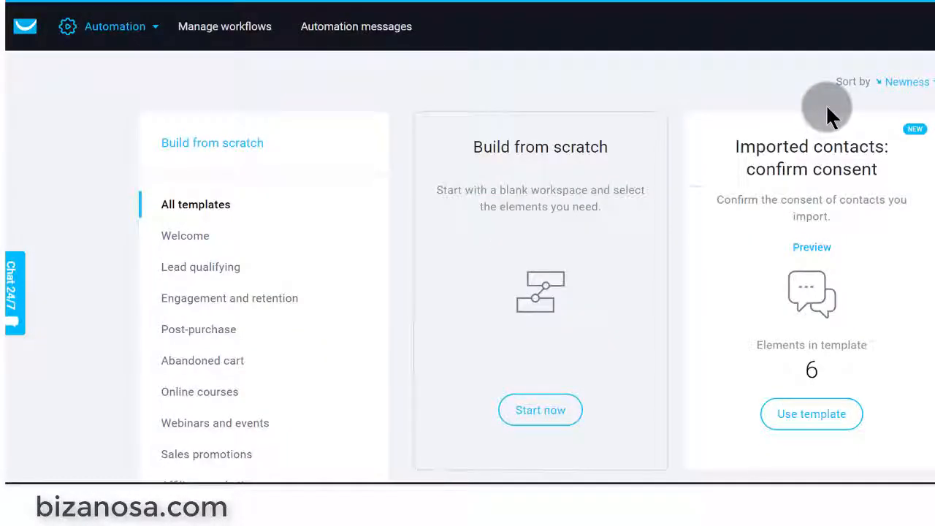
# Filter the automation templates to the Welcome category and look through the templates it offers.
pyautogui.click(183, 239)
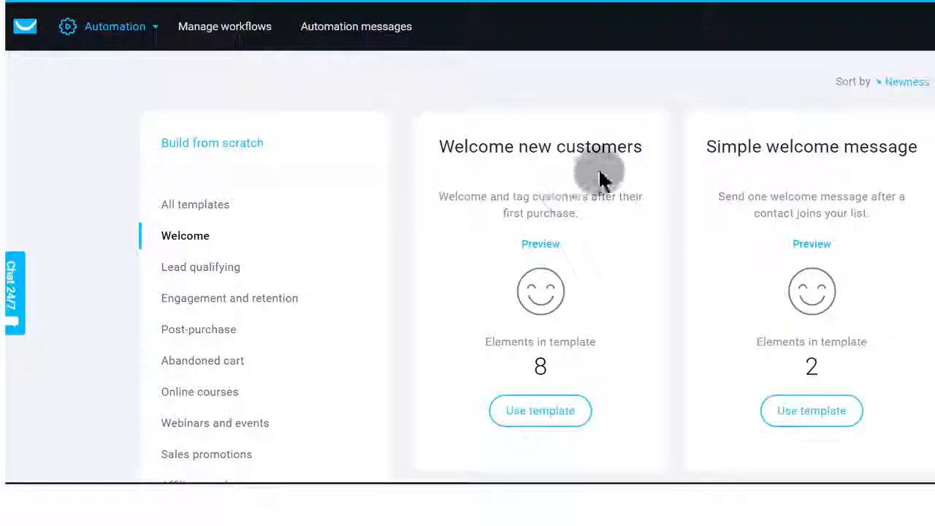
pyautogui.scroll(-4, 595, 177)
pyautogui.scroll(-2, 657, 227)
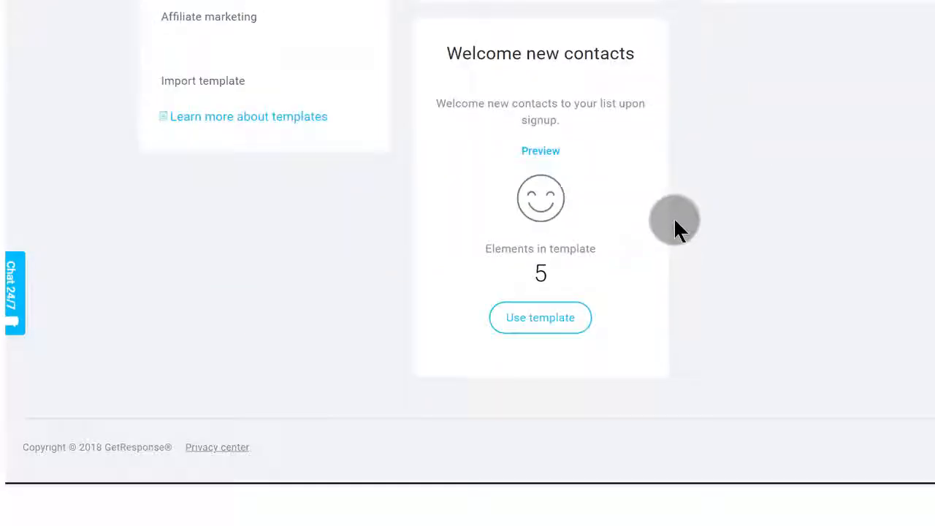
pyautogui.scroll(6, 661, 176)
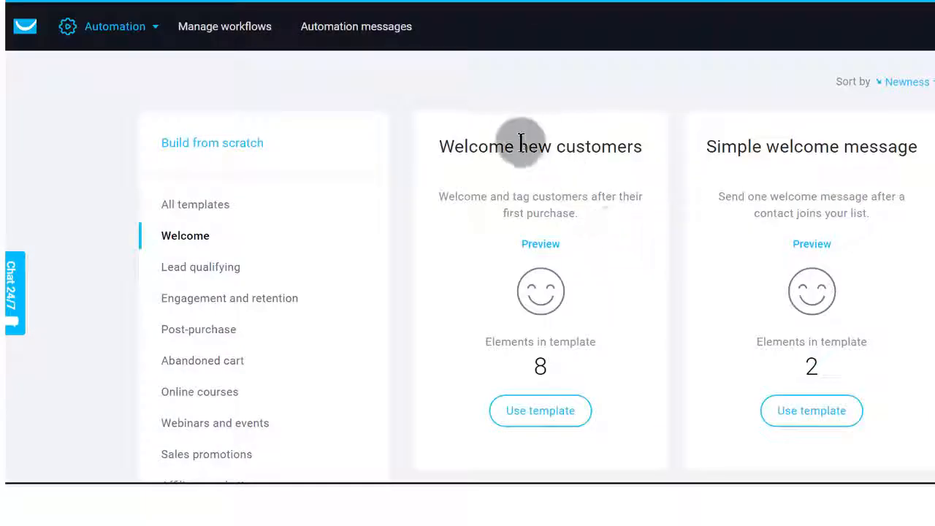
pyautogui.scroll(-2, 608, 296)
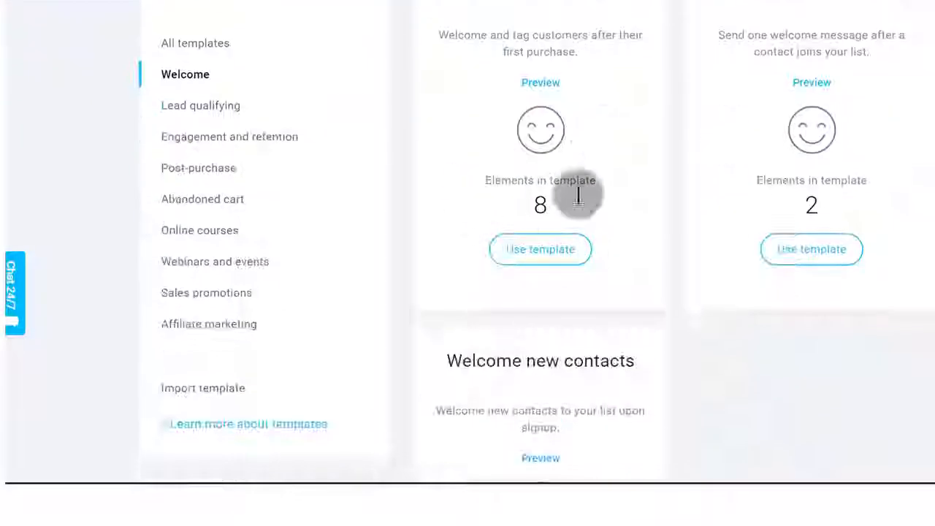
# Start a workflow from the "Welcome new customers" template and bring its first element into view.
pyautogui.rightClick(532, 250)
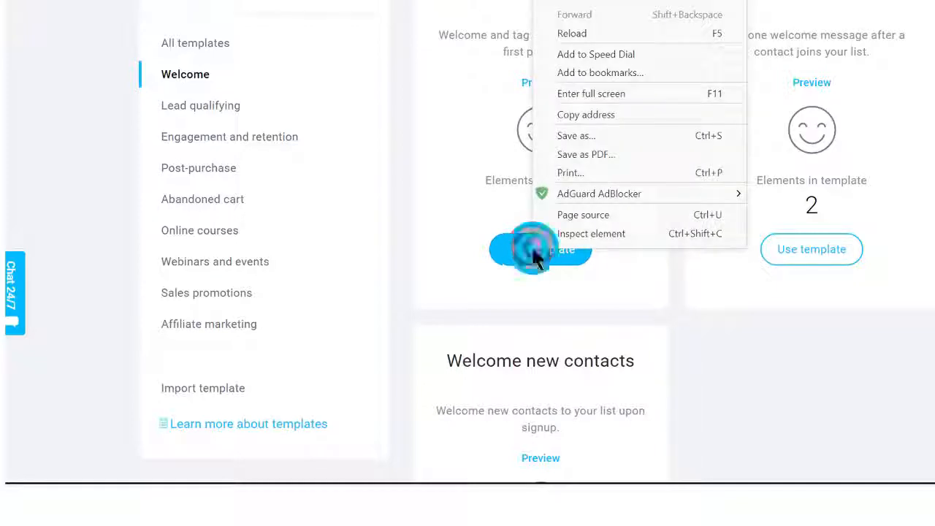
pyautogui.click(521, 256)
pyautogui.click(523, 257)
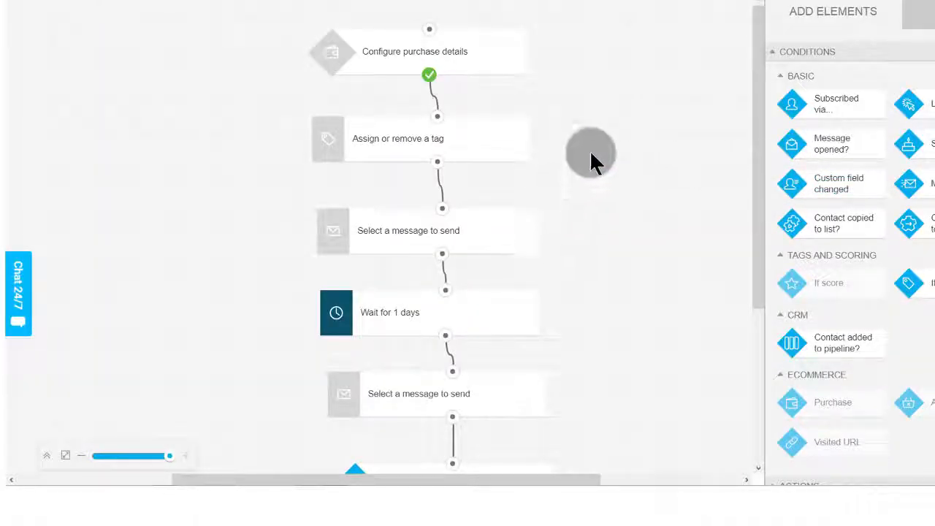
pyautogui.moveTo(754, 73); pyautogui.dragTo(759, 20)
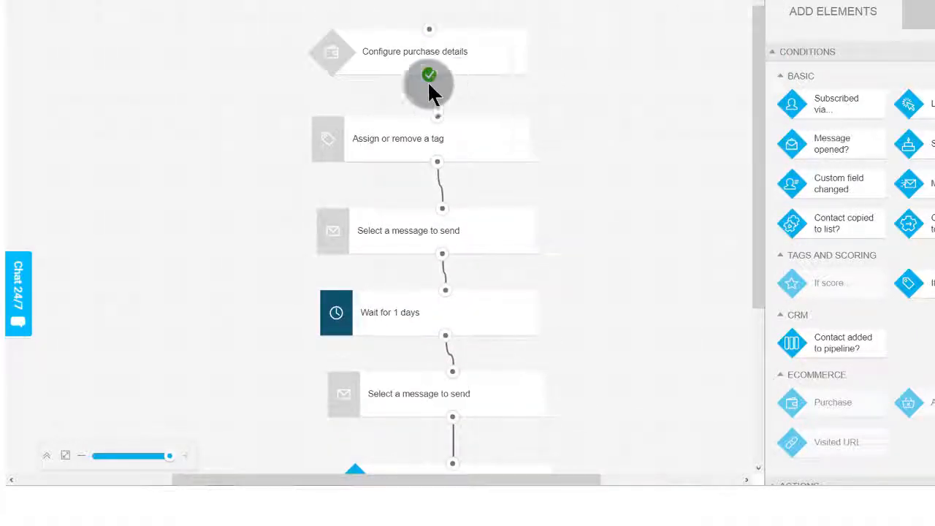
# Open the "Configure purchase details" element, examine its JavaScript and PHP tracking code, and dismiss the installation instructions.
pyautogui.click(386, 58)
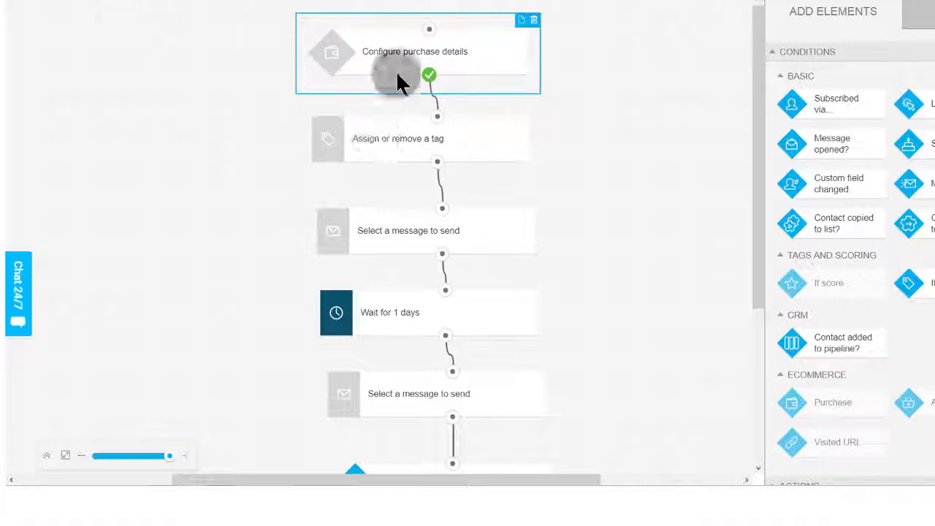
pyautogui.click(369, 48)
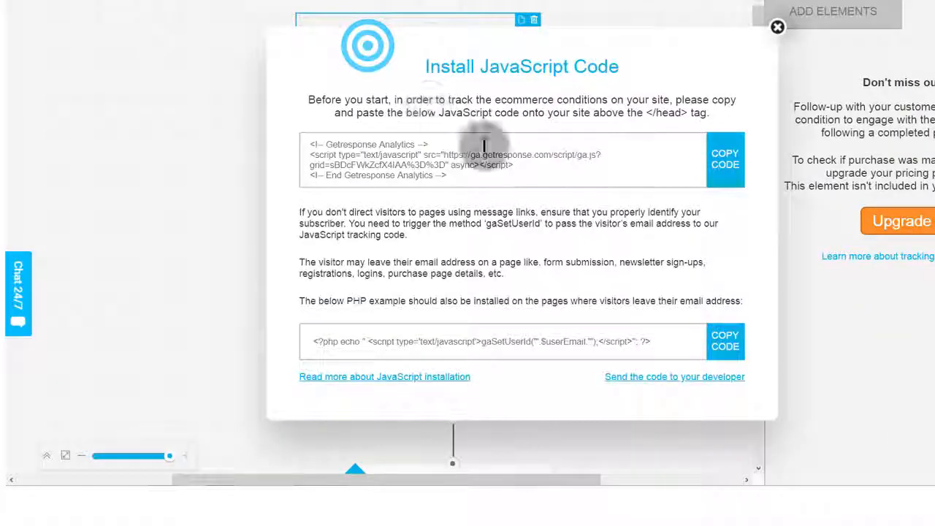
pyautogui.moveTo(310, 142); pyautogui.dragTo(453, 177)
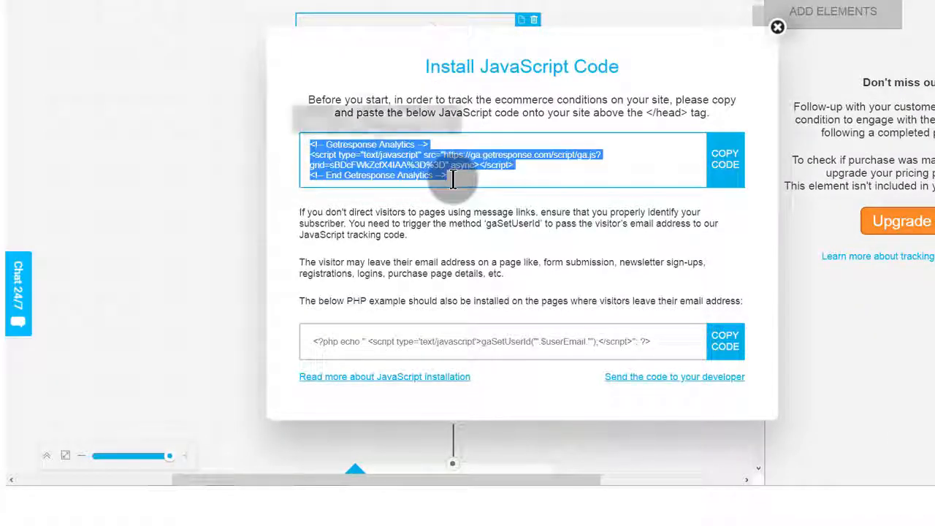
pyautogui.moveTo(304, 341); pyautogui.dragTo(635, 340)
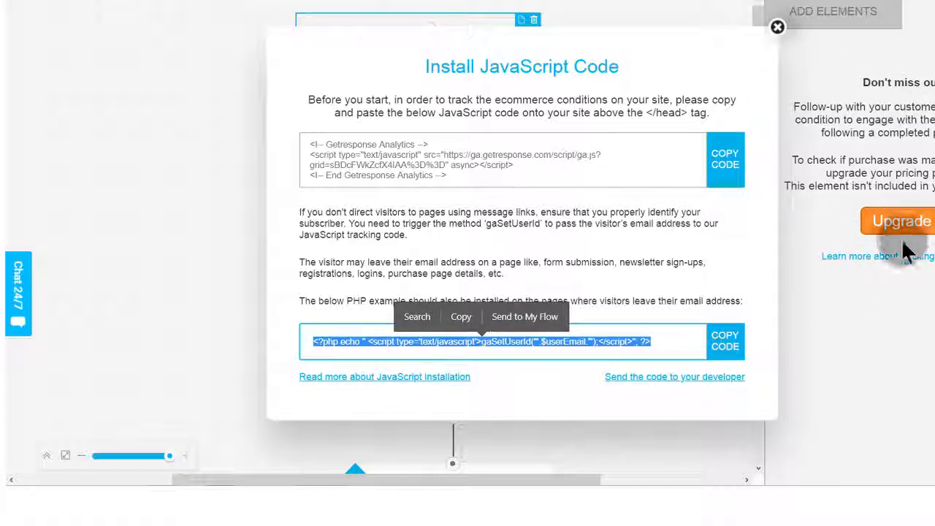
pyautogui.click(777, 27)
pyautogui.scroll(-2, 478, 139)
pyautogui.scroll(2, 478, 135)
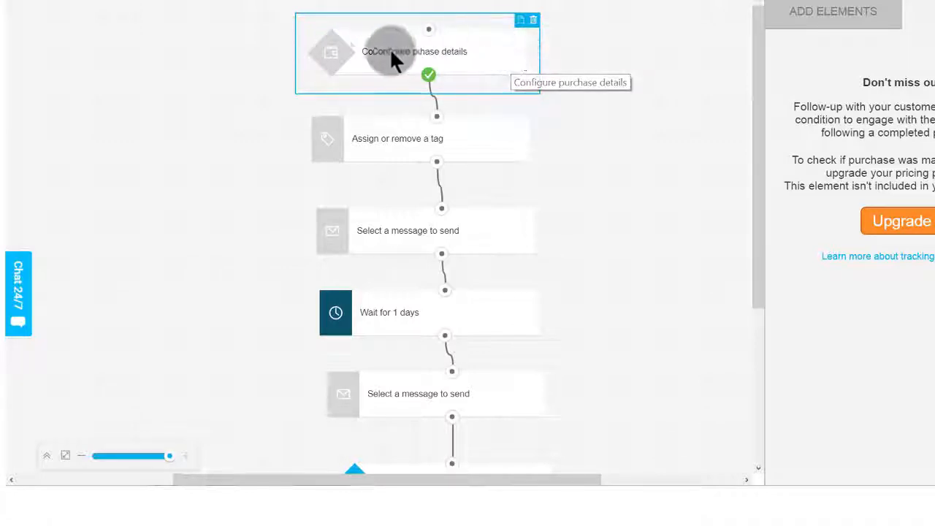
# Inspect the properties of the workflow's first tag element, both message elements and the wait element.
pyautogui.click(362, 141)
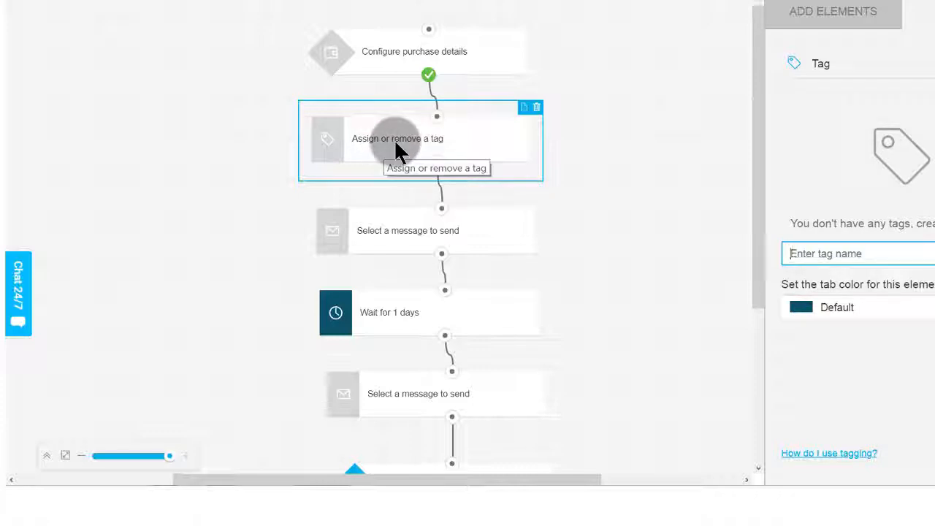
pyautogui.click(813, 253)
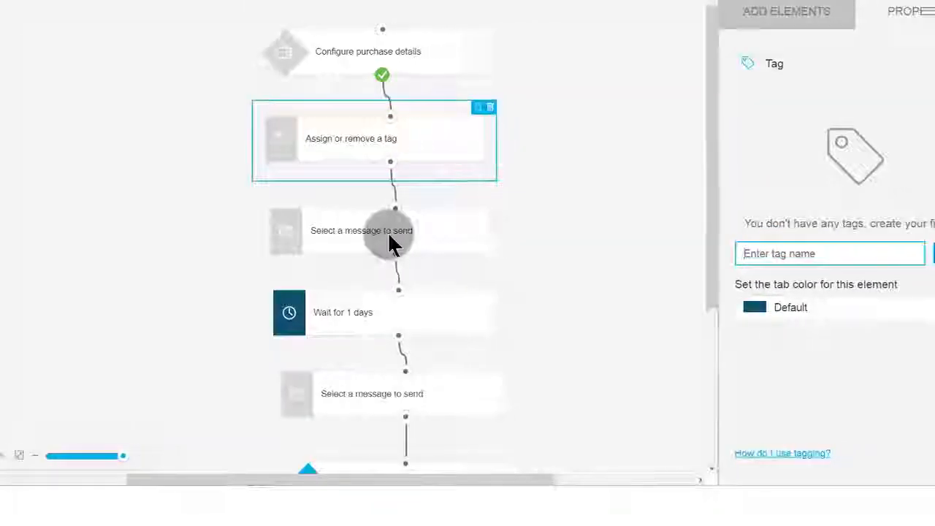
pyautogui.click(287, 232)
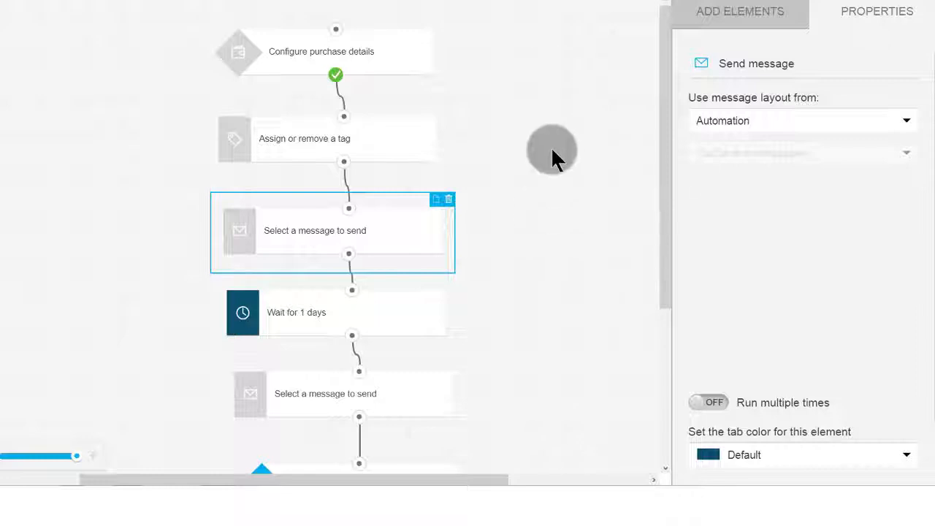
pyautogui.scroll(-3, 501, 209)
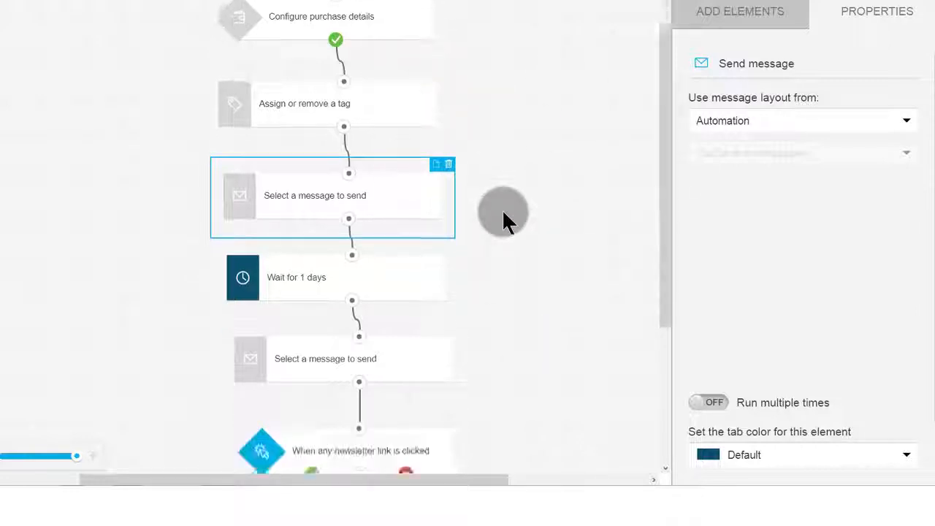
pyautogui.click(313, 148)
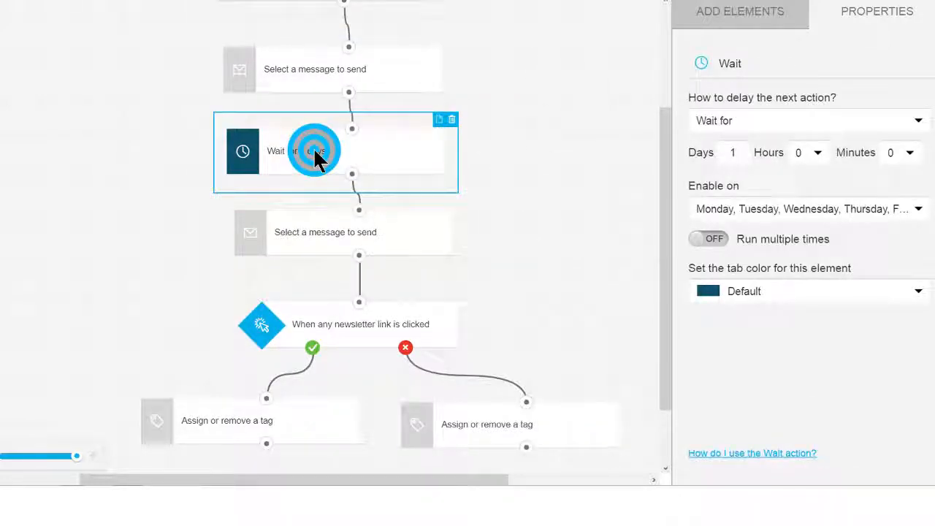
pyautogui.click(329, 232)
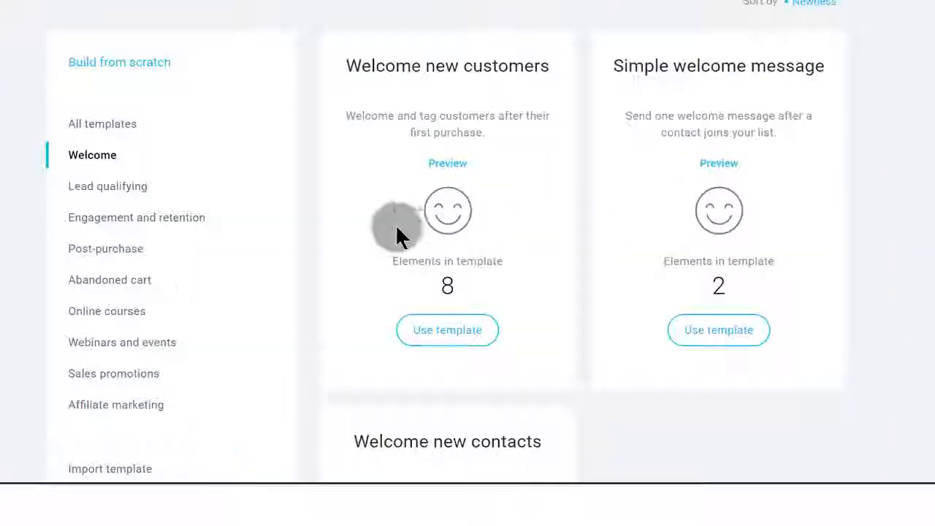
# Filter the automation templates to Affiliate marketing and start a workflow from the "Tagging affiliate contacts" template.
pyautogui.scroll(-1, 398, 221)
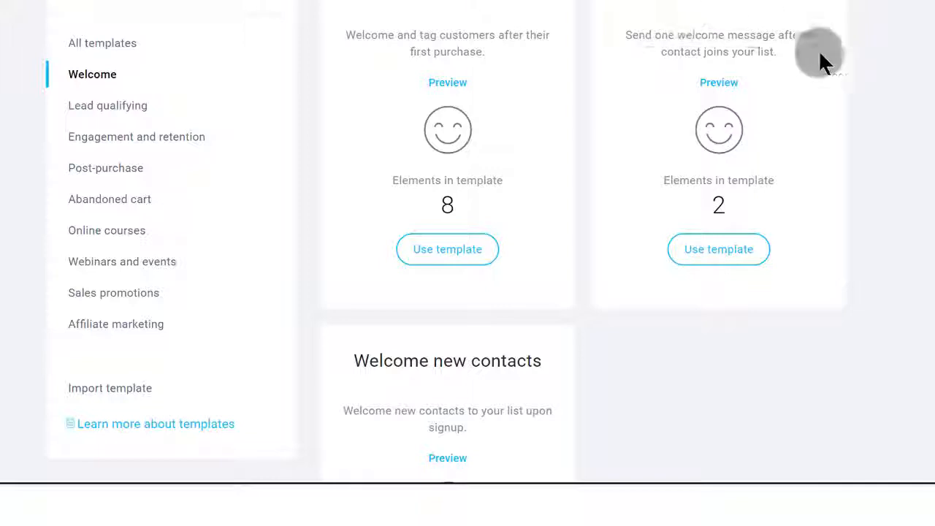
pyautogui.click(734, 248)
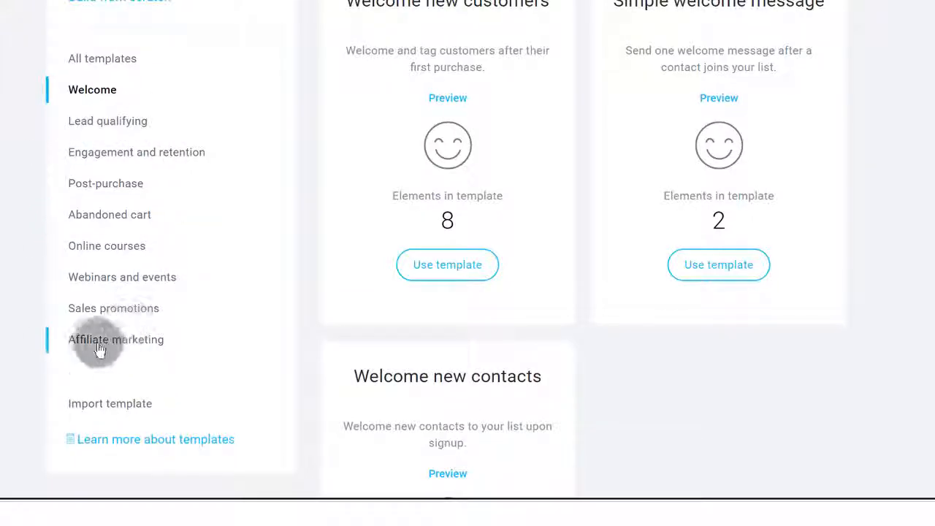
pyautogui.click(101, 349)
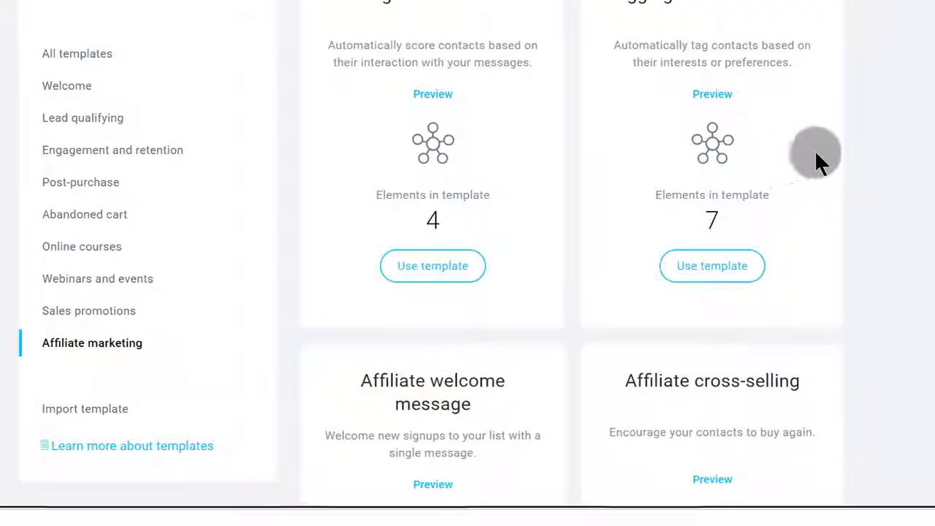
pyautogui.click(867, 140)
pyautogui.scroll(3, 864, 136)
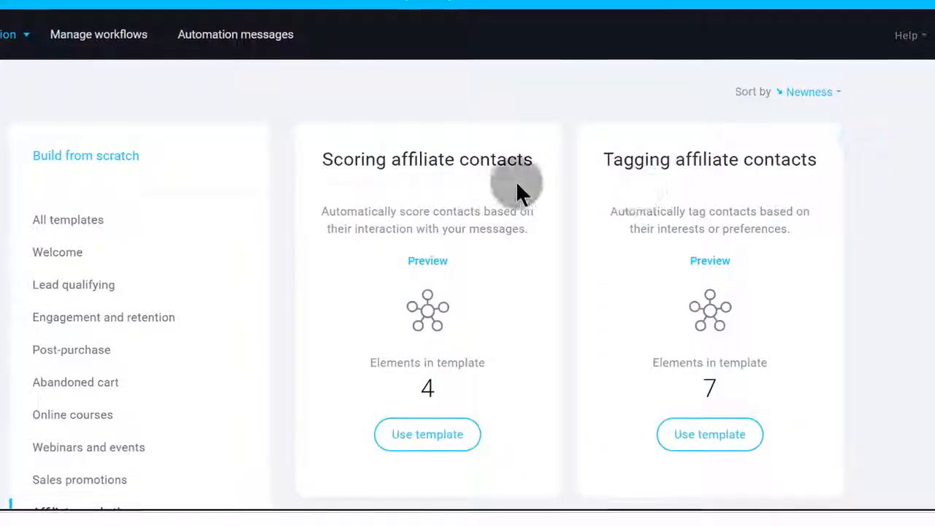
pyautogui.scroll(-2, 518, 189)
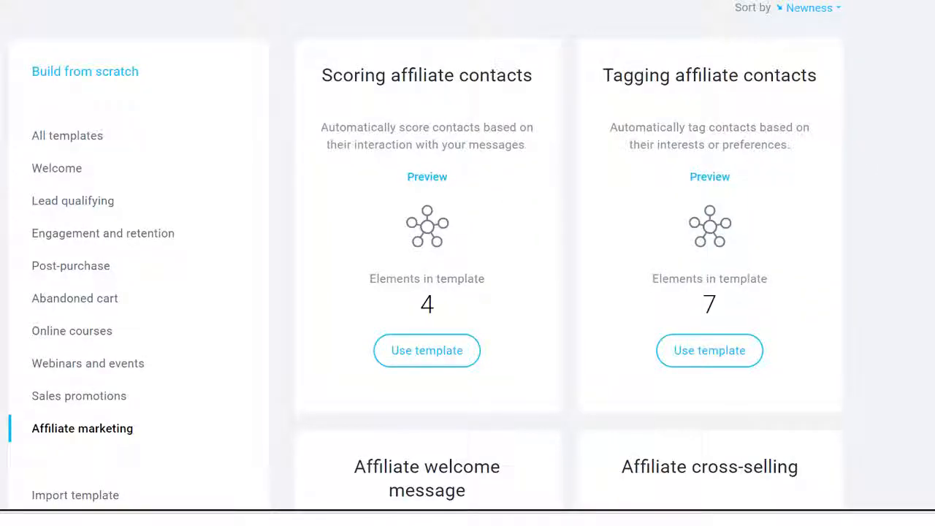
pyautogui.scroll(-1, 715, 341)
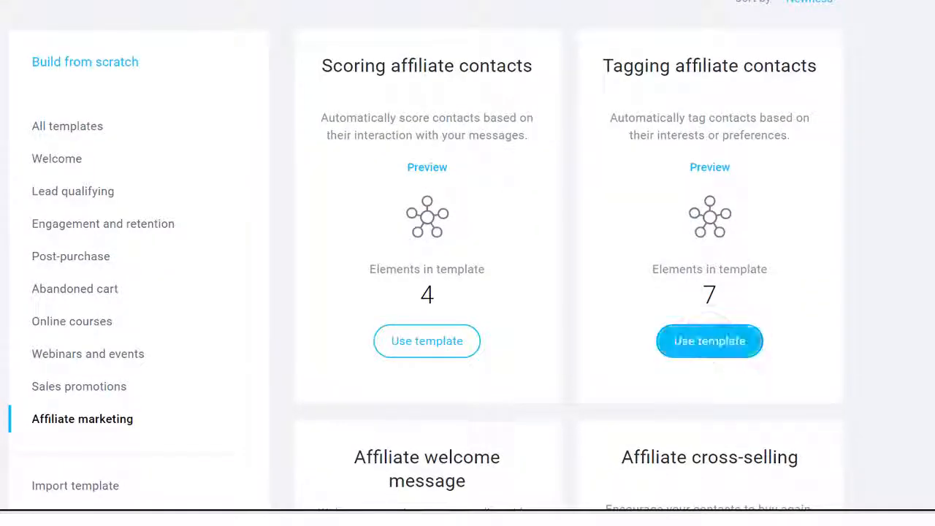
pyautogui.click(709, 341)
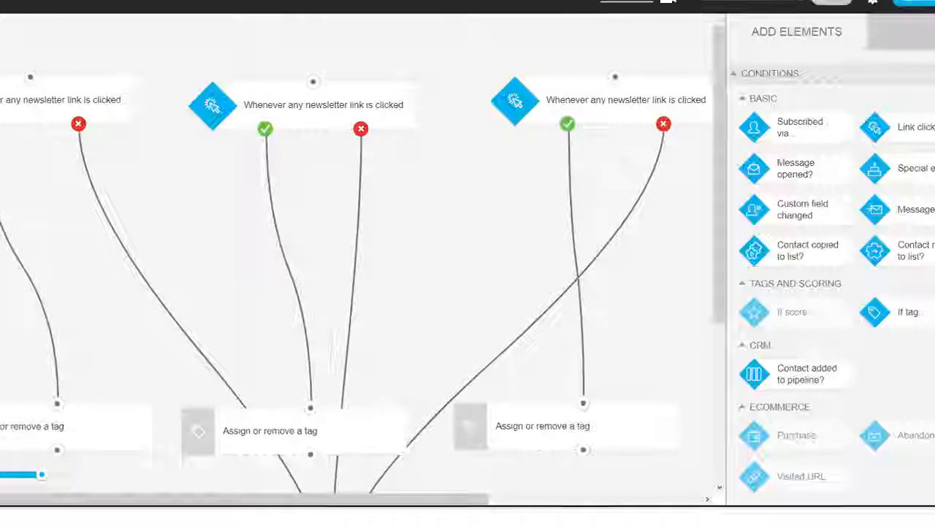
# Examine the first newsletter-link condition and the first two "Assign or remove a tag" elements in the workflow.
pyautogui.click(14, 89)
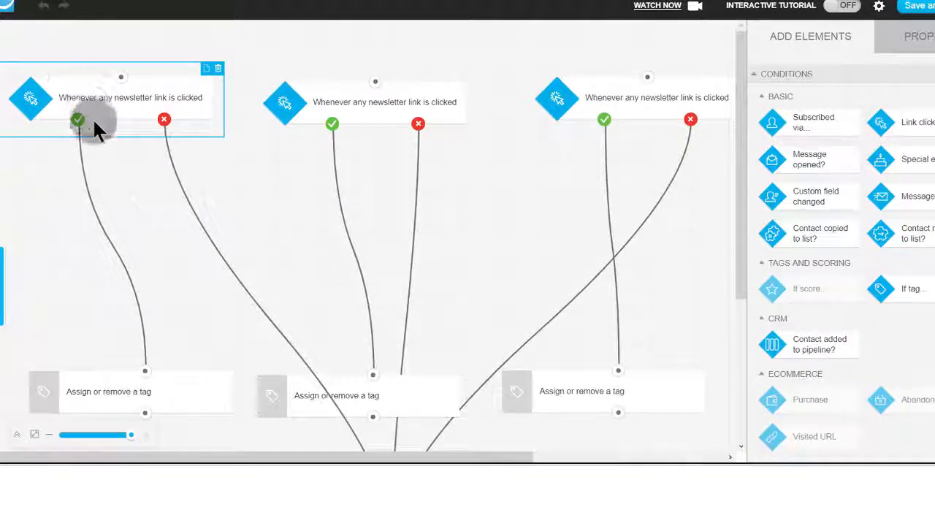
pyautogui.scroll(-3, 102, 116)
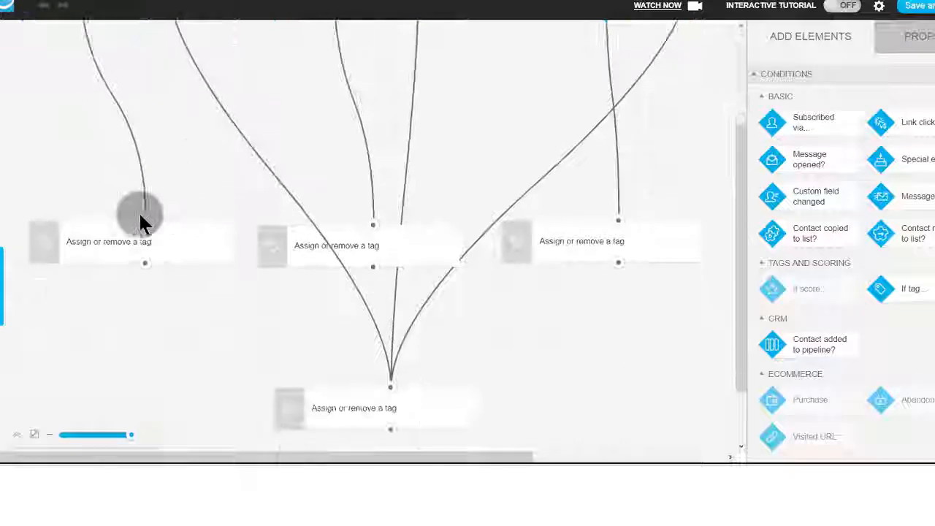
pyautogui.click(110, 247)
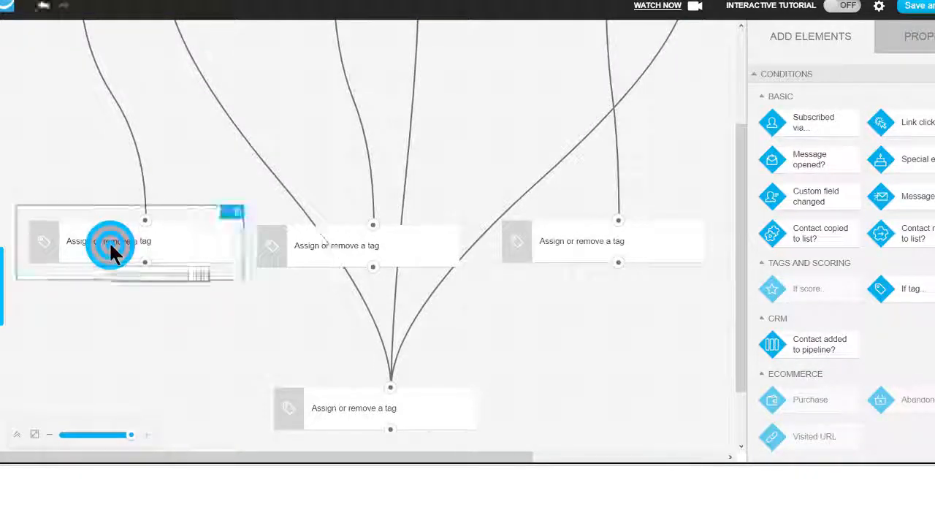
pyautogui.scroll(3, 126, 228)
pyautogui.scroll(-3, 127, 226)
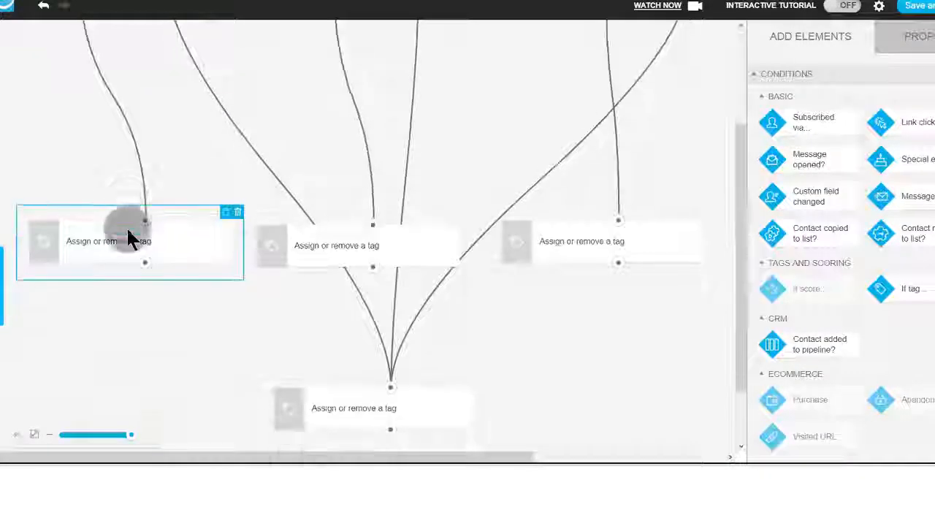
pyautogui.click(317, 252)
pyautogui.scroll(3, 319, 241)
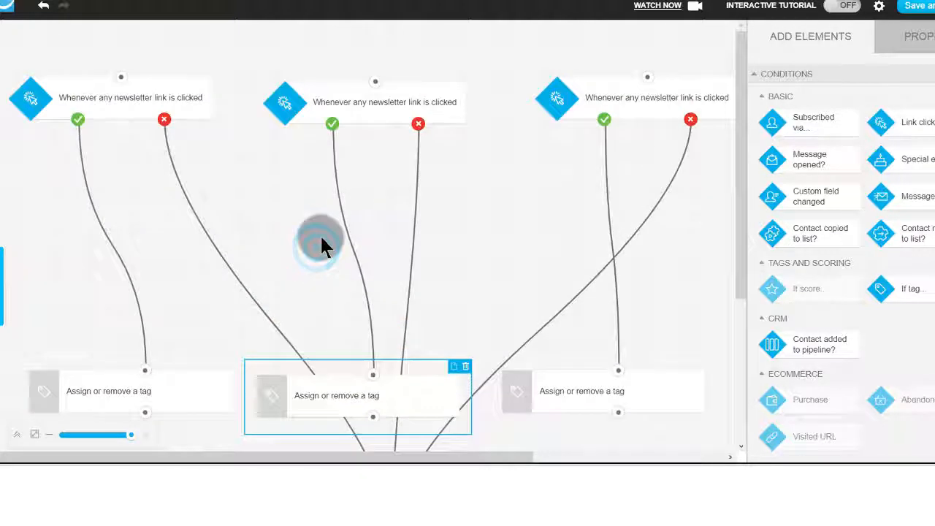
# Trace the first condition's "no" connection and look at the second and third newsletter-link conditions.
pyautogui.moveTo(163, 117); pyautogui.dragTo(312, 373)
pyautogui.click(352, 107)
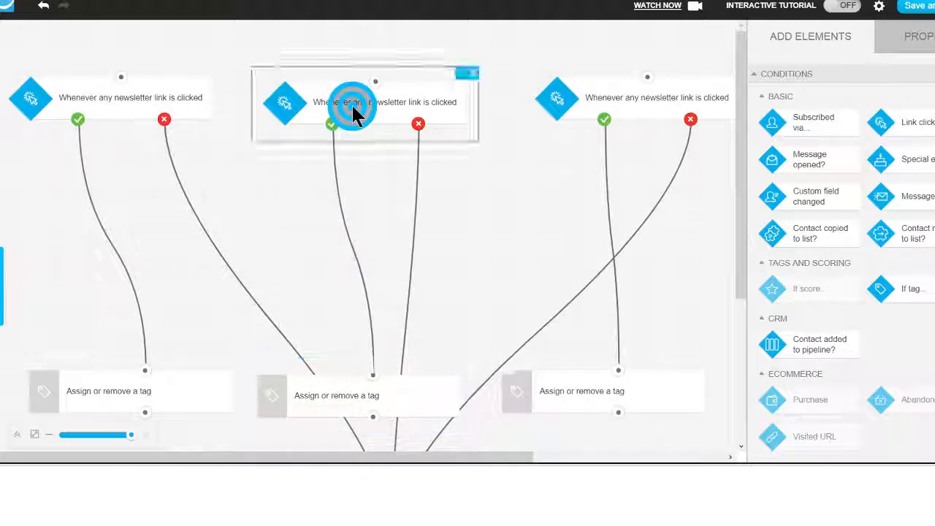
pyautogui.click(626, 100)
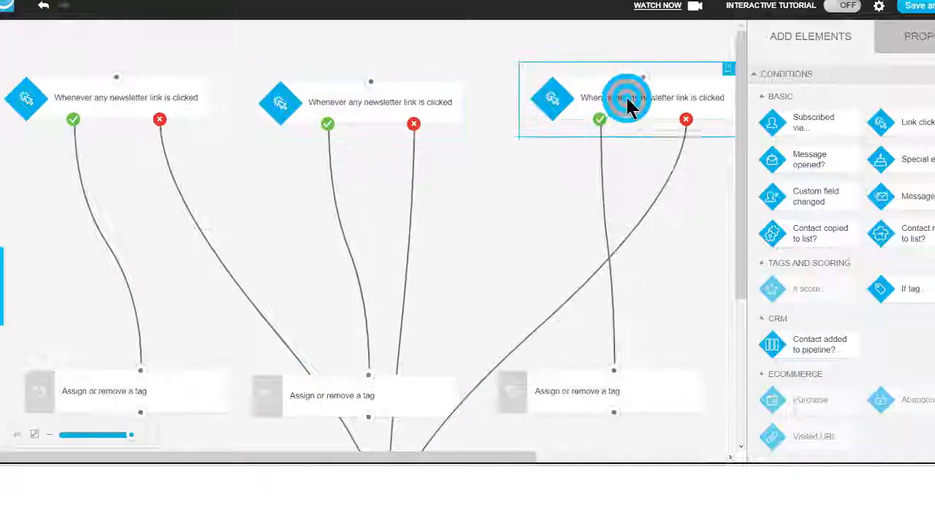
pyautogui.click(428, 234)
# Follow the first newsletter-link condition's "yes" branch down to its "Assign or remove a tag" element.
pyautogui.click(98, 96)
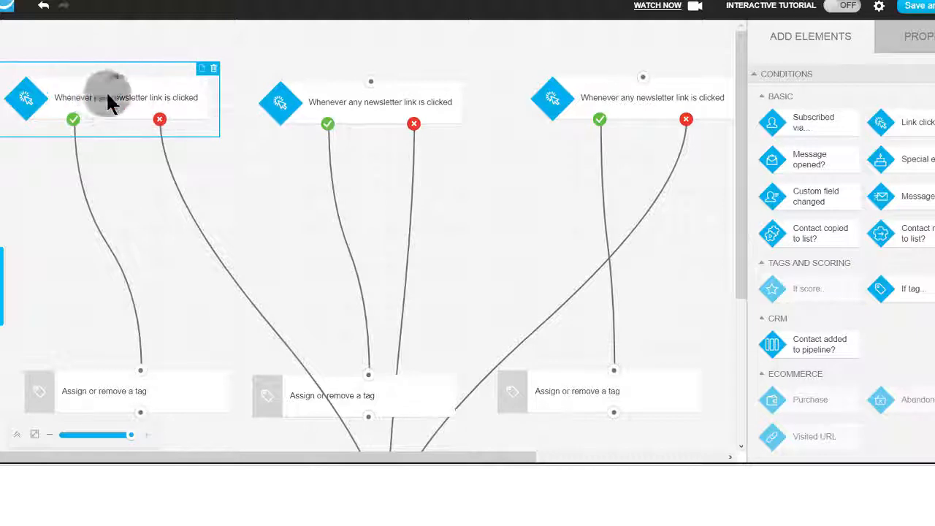
pyautogui.click(115, 100)
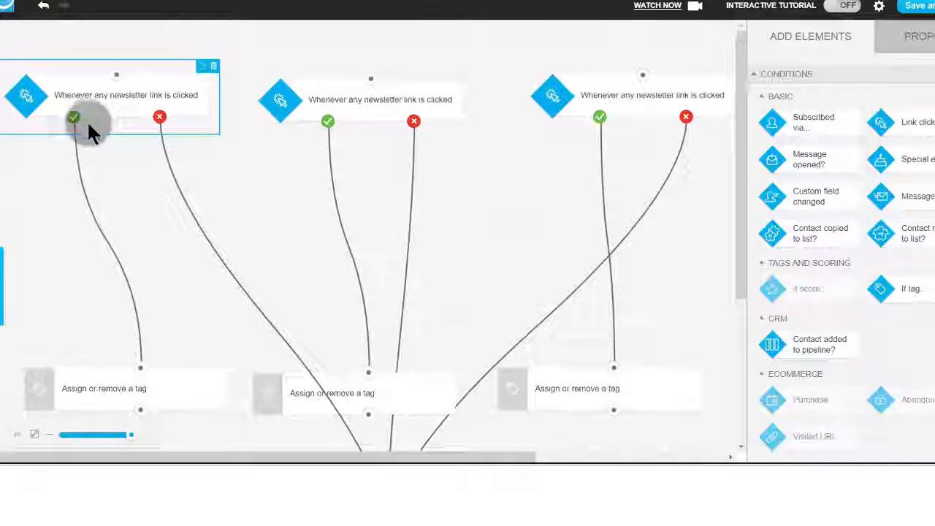
pyautogui.scroll(-3, 73, 119)
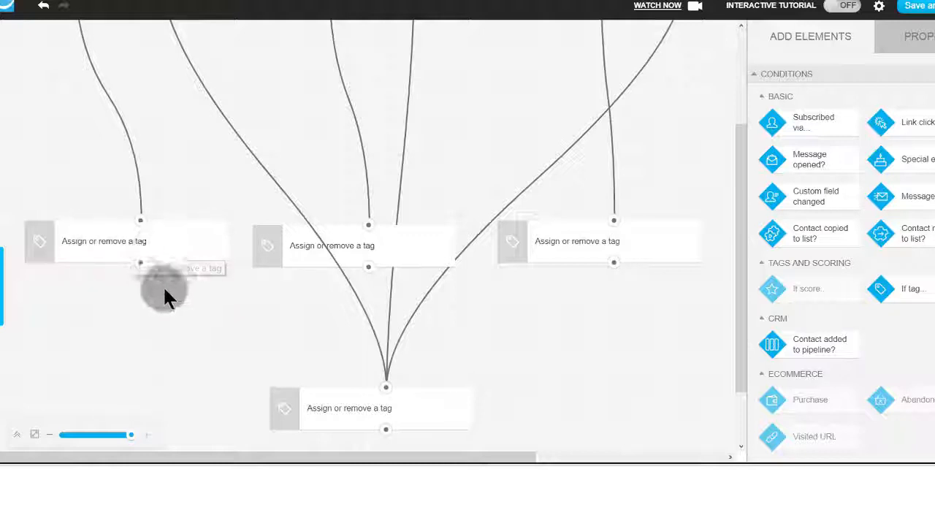
pyautogui.scroll(-1, 183, 278)
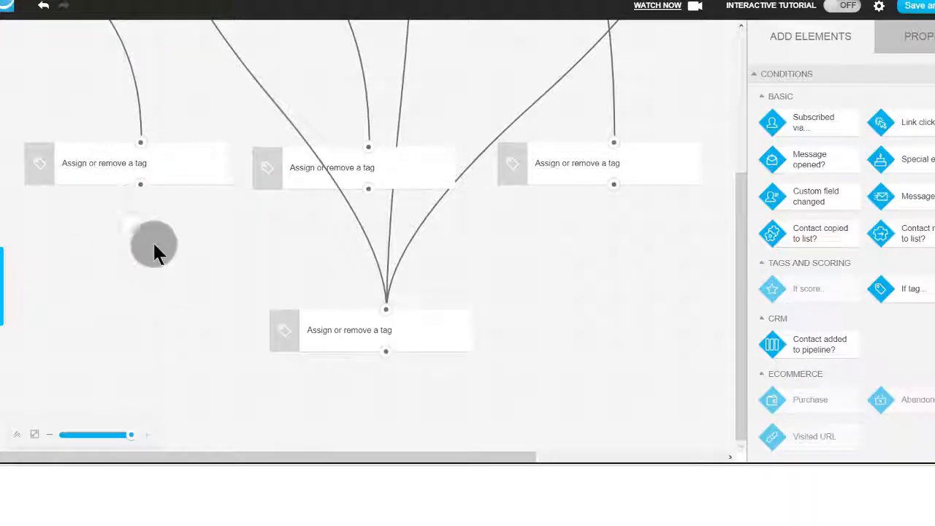
pyautogui.click(89, 161)
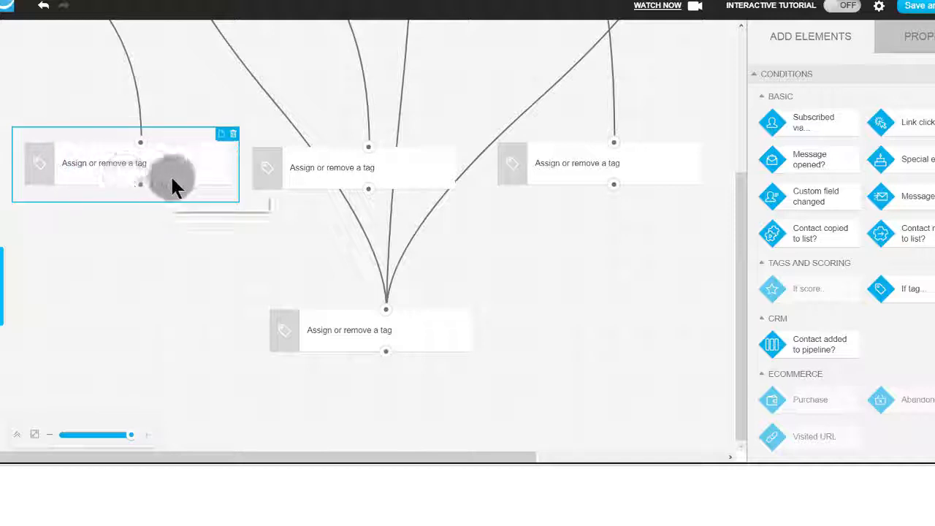
pyautogui.scroll(1, 158, 218)
pyautogui.scroll(5, 159, 227)
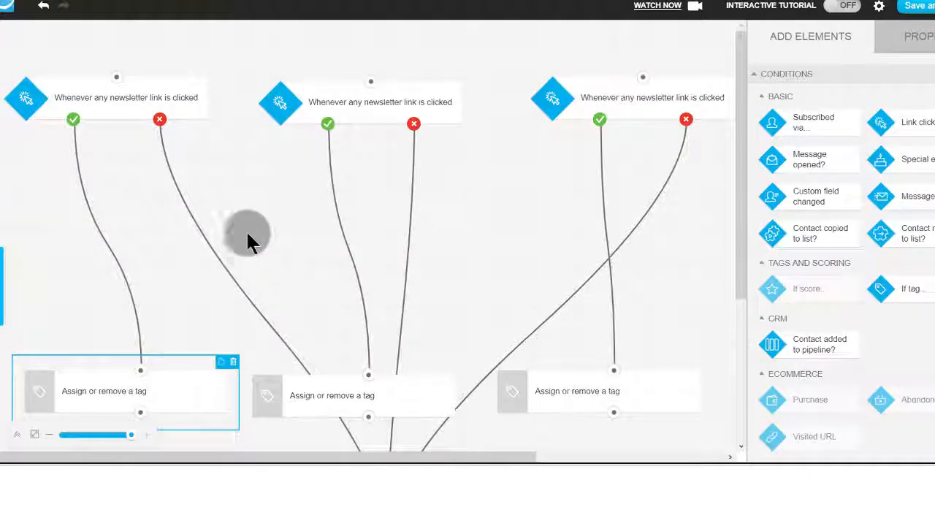
# Follow the "yes" branches of the second and third newsletter-link conditions down to their tag elements.
pyautogui.click(371, 96)
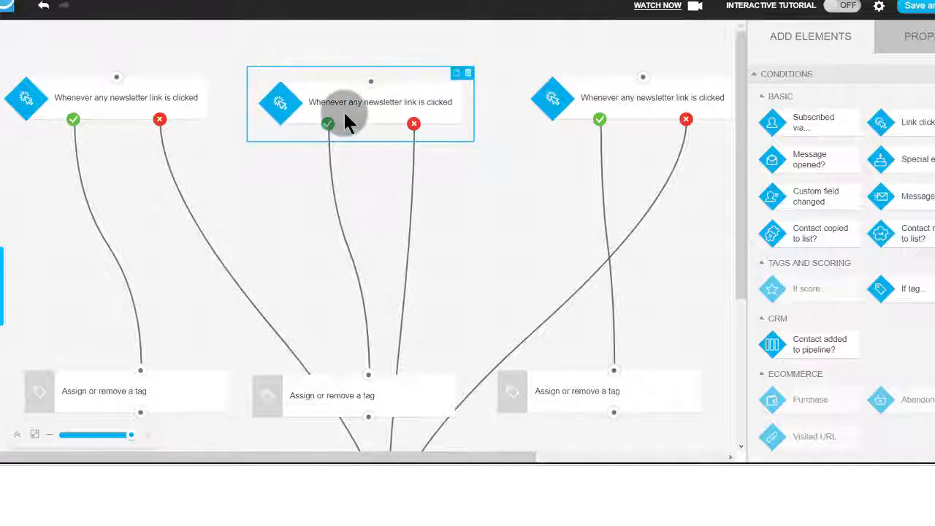
pyautogui.scroll(-3, 362, 108)
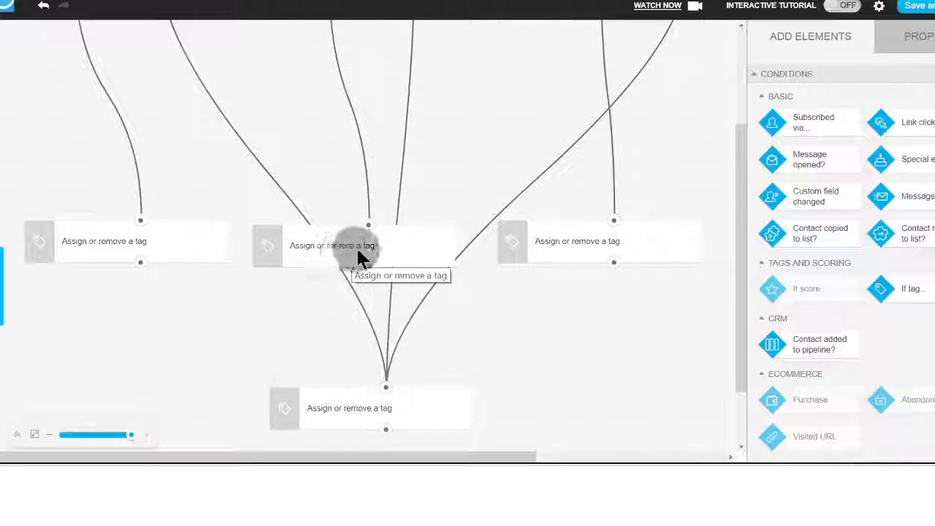
pyautogui.scroll(3, 424, 215)
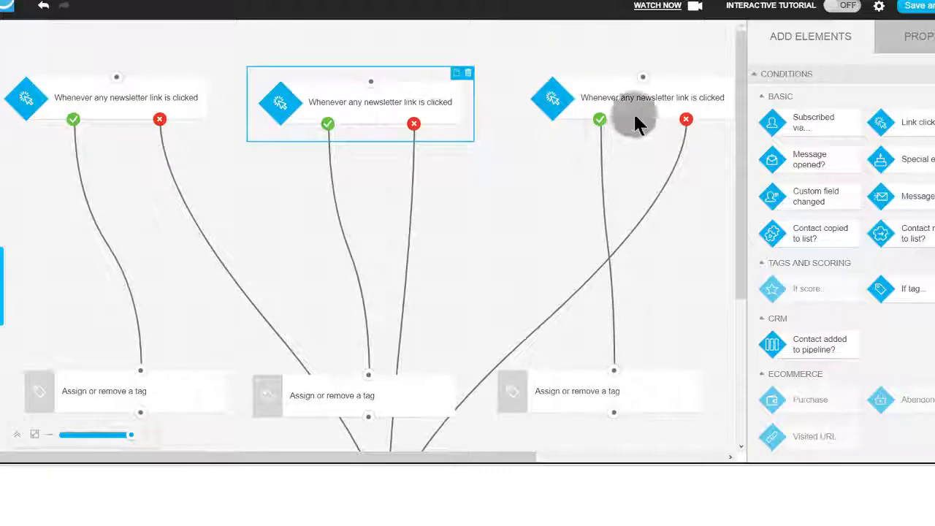
pyautogui.click(620, 108)
pyautogui.scroll(-4, 618, 263)
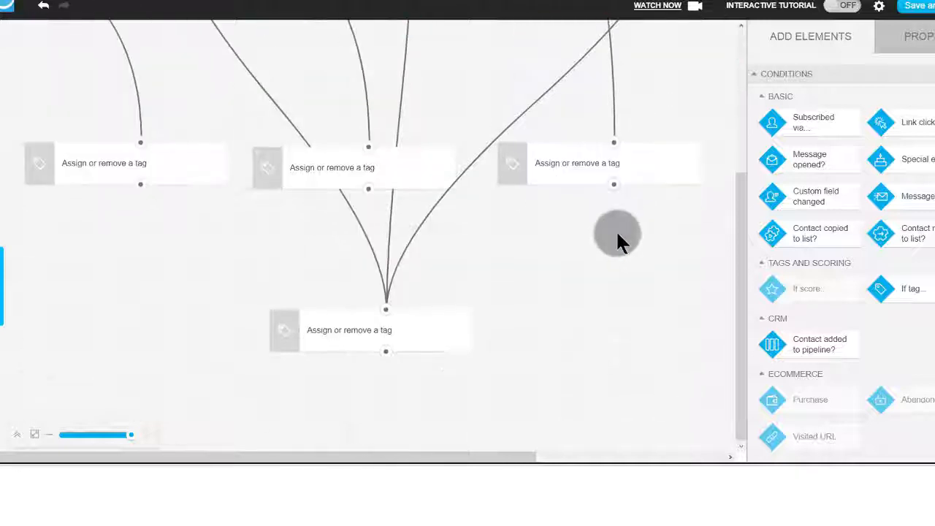
pyautogui.scroll(4, 617, 234)
pyautogui.scroll(-5, 617, 232)
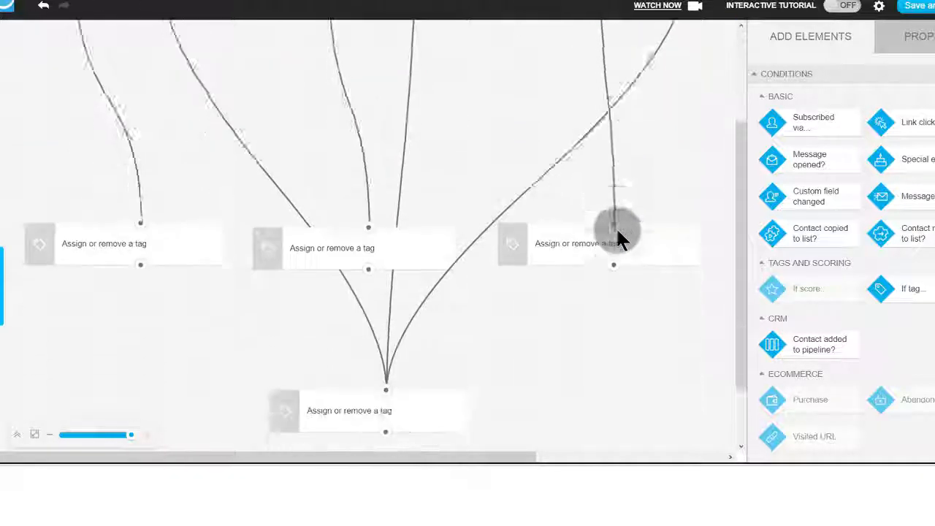
pyautogui.scroll(5, 615, 224)
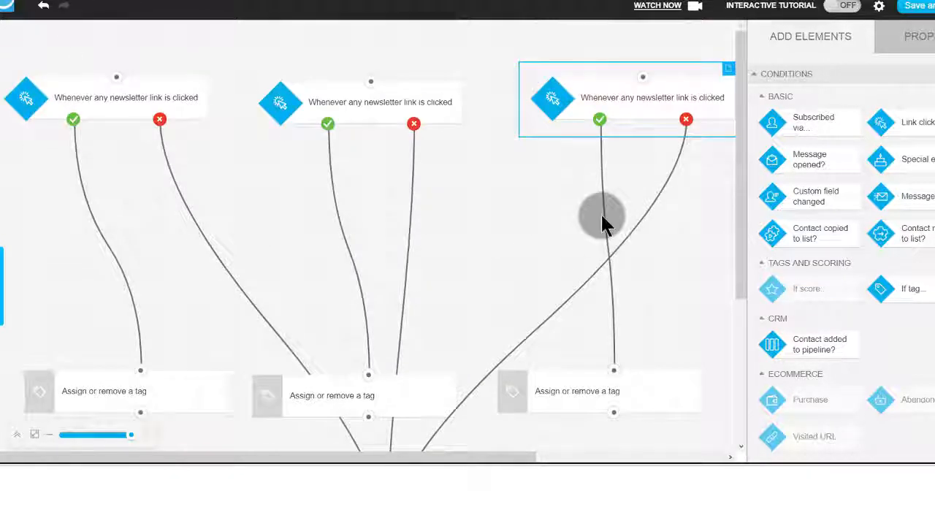
# Examine the second newsletter-link condition's branches down to the tag element shared by all three conditions.
pyautogui.click(379, 111)
pyautogui.scroll(-4, 341, 250)
pyautogui.scroll(4, 341, 251)
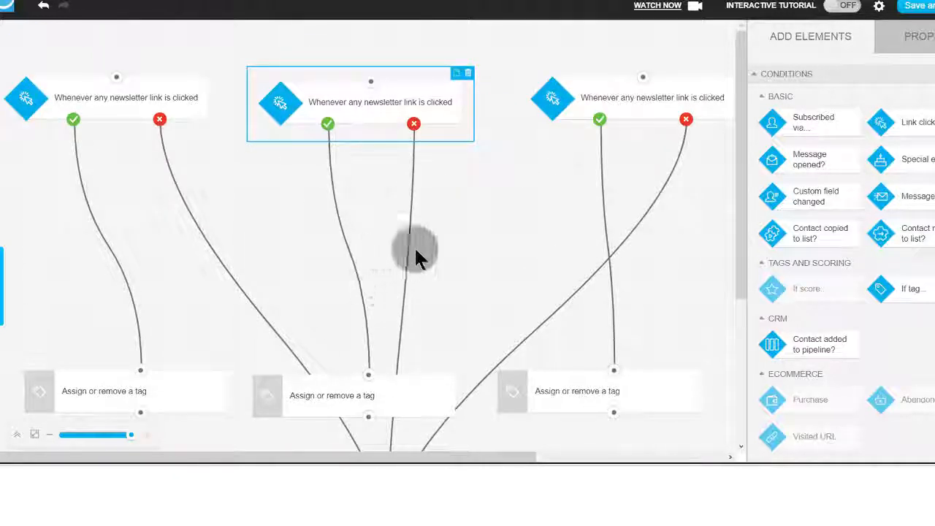
pyautogui.scroll(-4, 413, 263)
pyautogui.scroll(4, 386, 260)
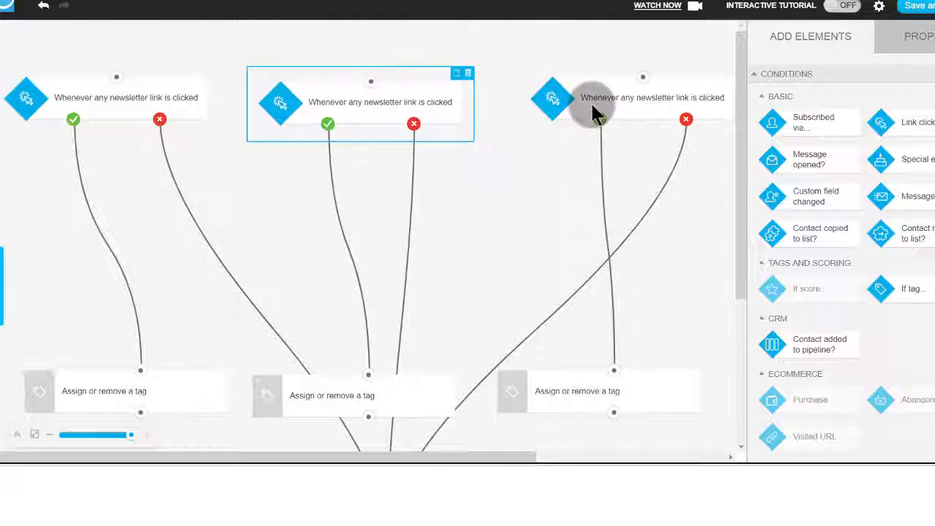
# Inspect the first newsletter-link condition's link-click properties and follow the branches down to the tag elements.
pyautogui.click(99, 98)
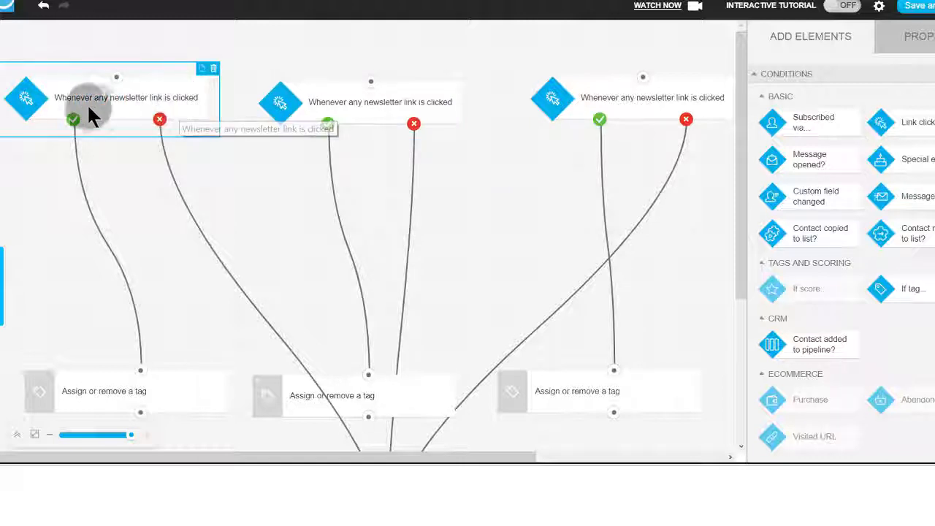
pyautogui.doubleClick(96, 91)
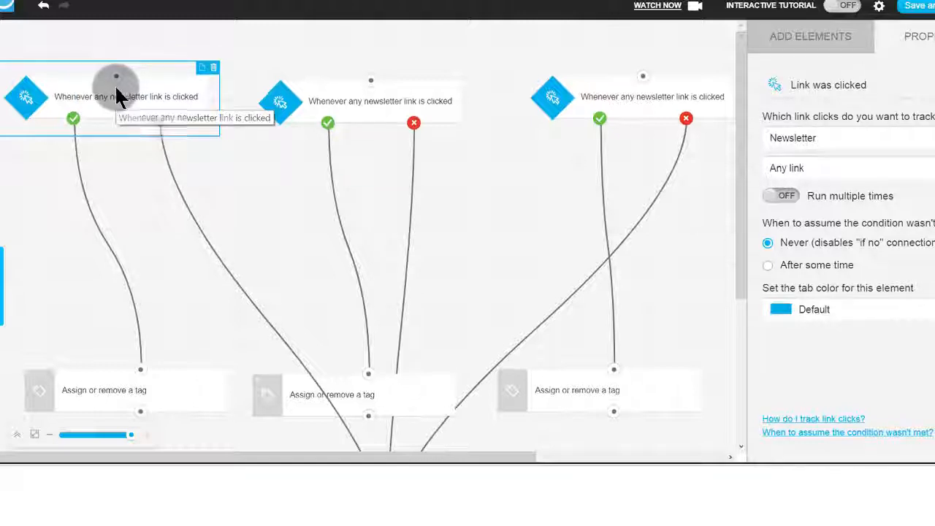
pyautogui.scroll(-2, 117, 94)
pyautogui.scroll(1, 116, 94)
pyautogui.scroll(1, 115, 84)
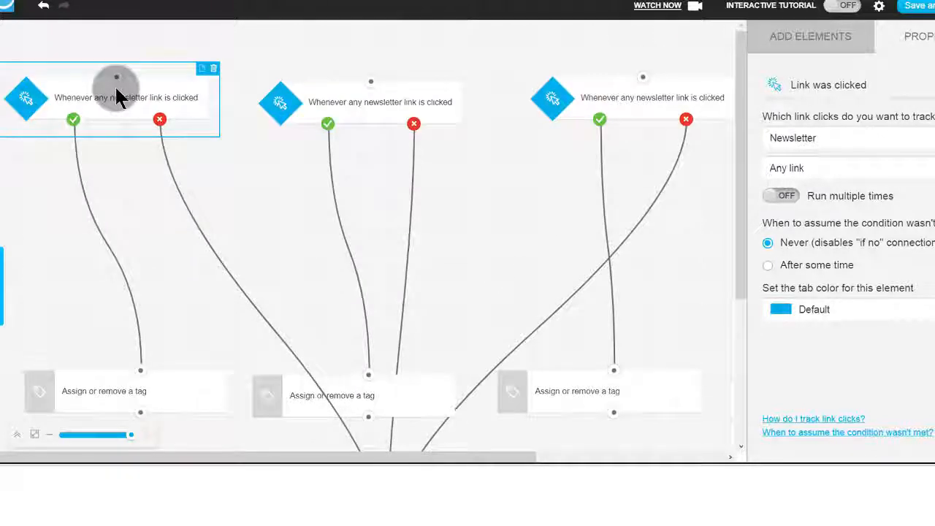
pyautogui.scroll(-2, 115, 86)
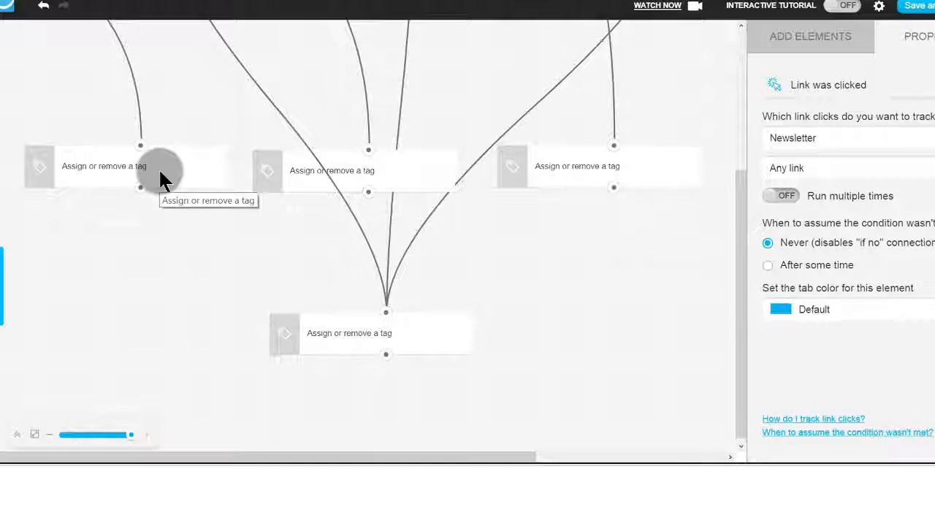
pyautogui.scroll(2, 159, 168)
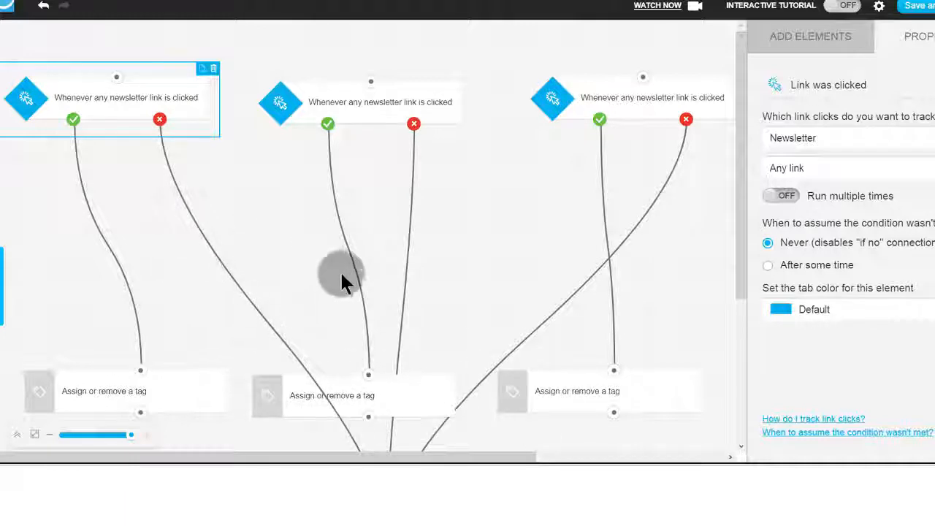
pyautogui.click(168, 264)
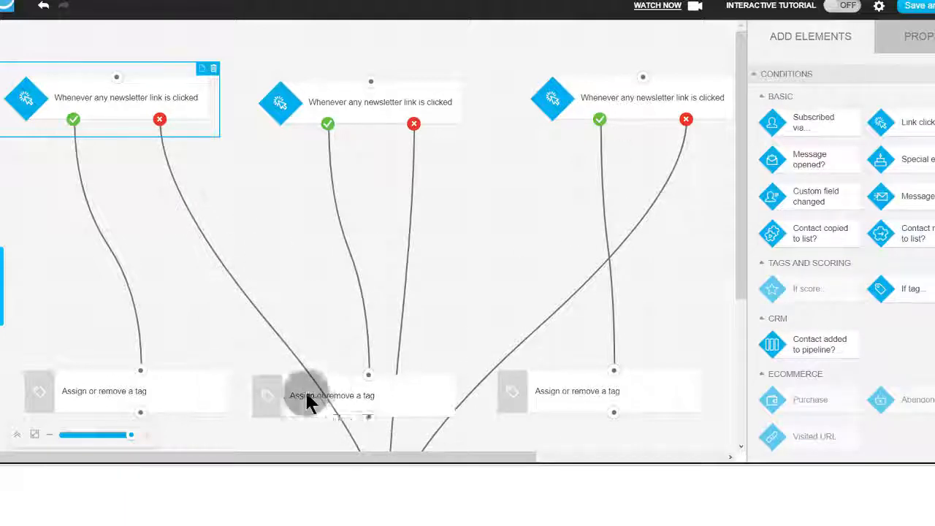
pyautogui.scroll(-2, 334, 395)
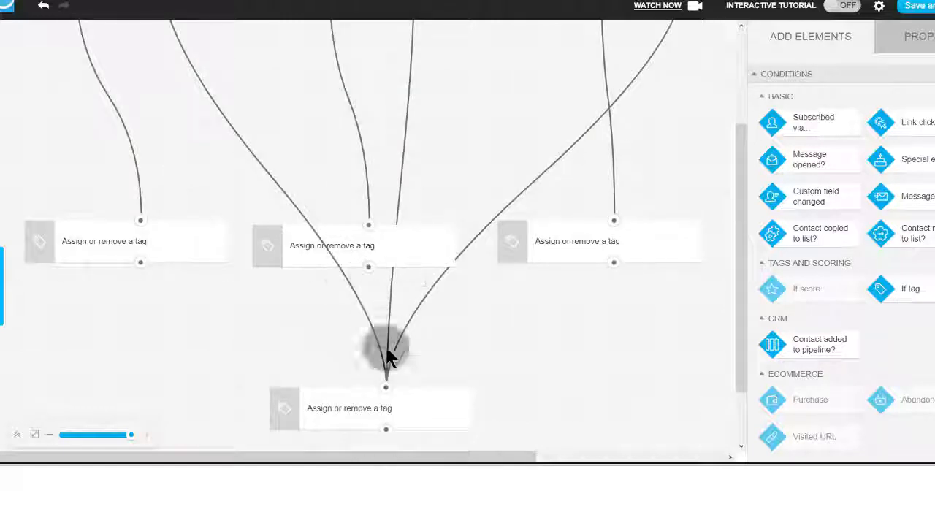
# Select the second and third newsletter-link conditions to trace their branches.
pyautogui.scroll(2, 367, 314)
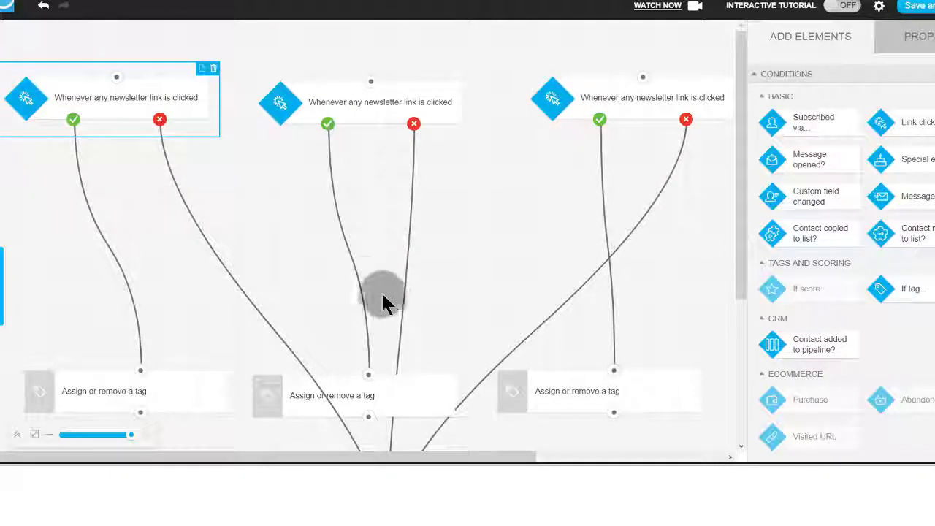
pyautogui.click(361, 87)
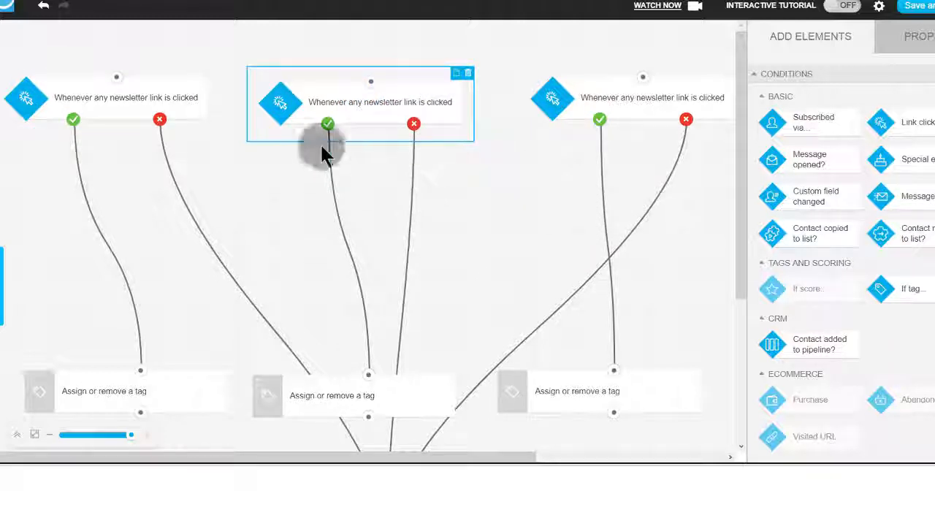
pyautogui.click(582, 111)
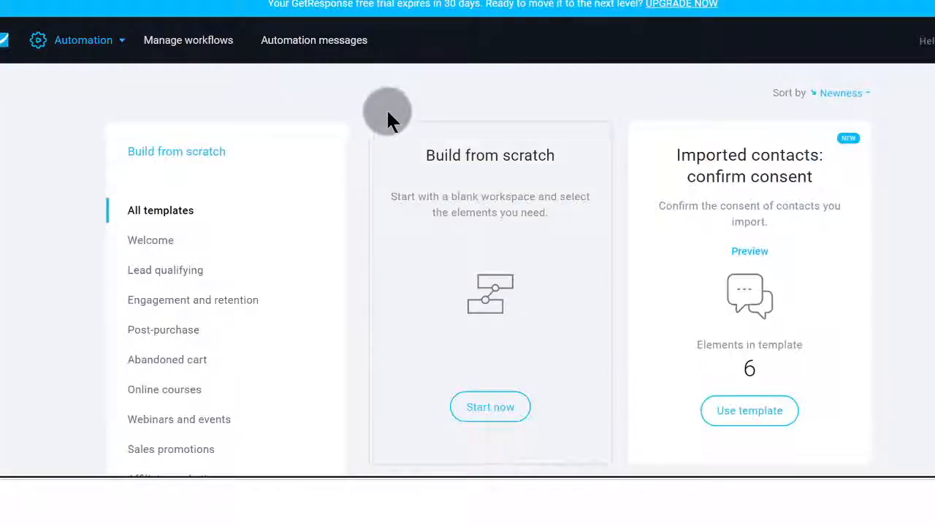
# Browse the automation template gallery and open the Automation messages page.
pyautogui.scroll(-7, 474, 171)
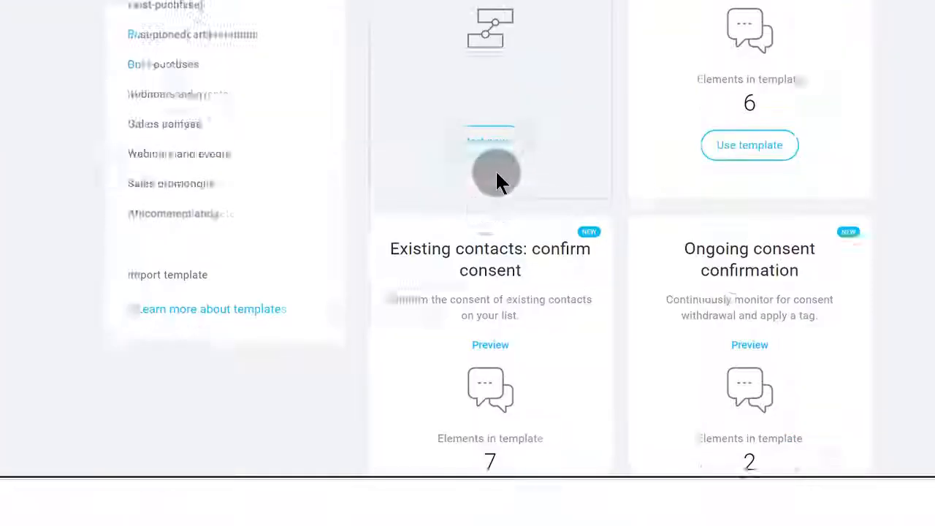
pyautogui.scroll(5, 506, 183)
pyautogui.scroll(3, 506, 182)
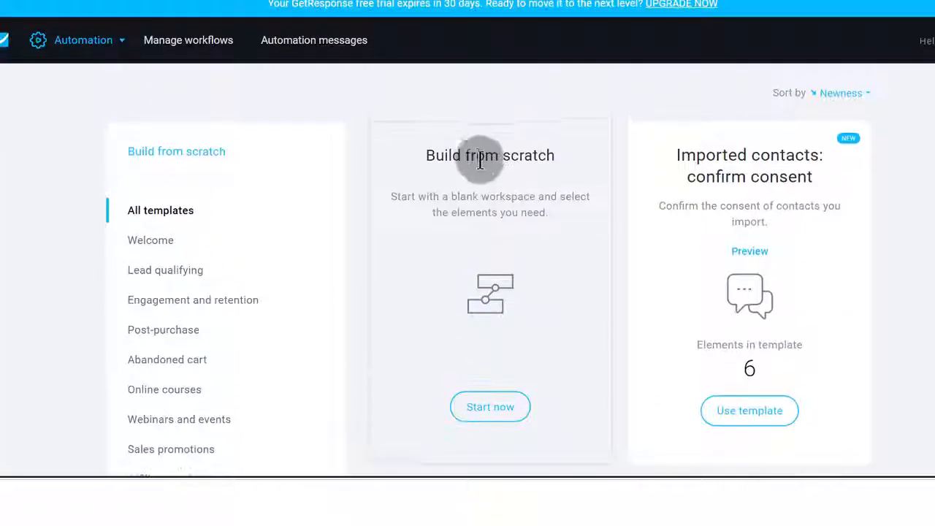
pyautogui.scroll(-3, 521, 277)
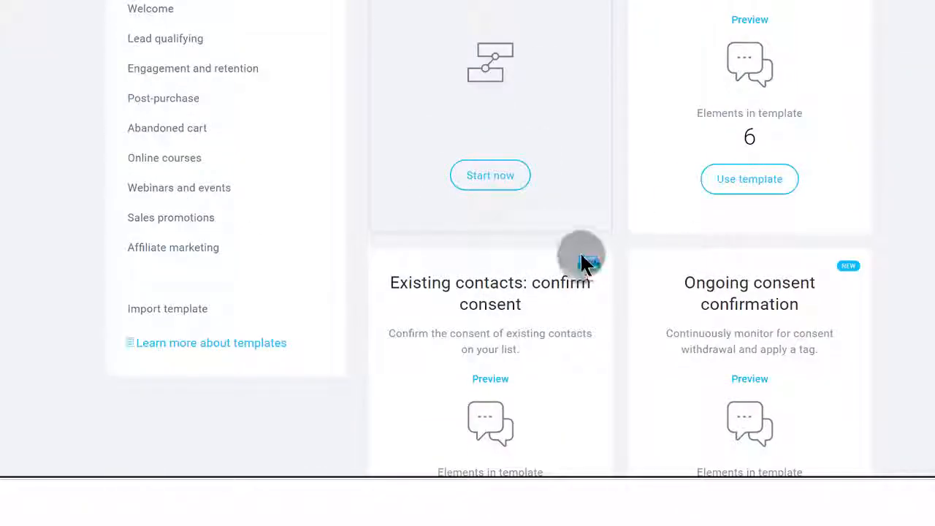
pyautogui.scroll(3, 557, 255)
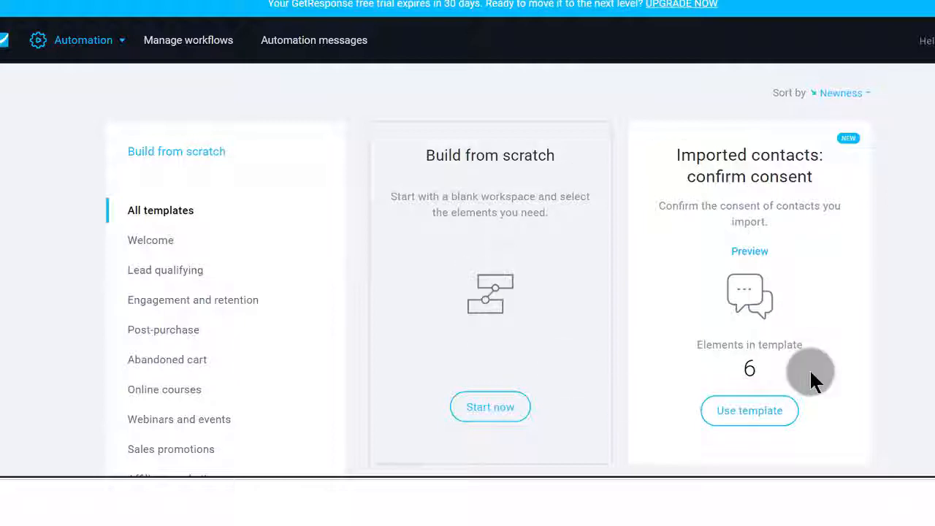
pyautogui.click(329, 42)
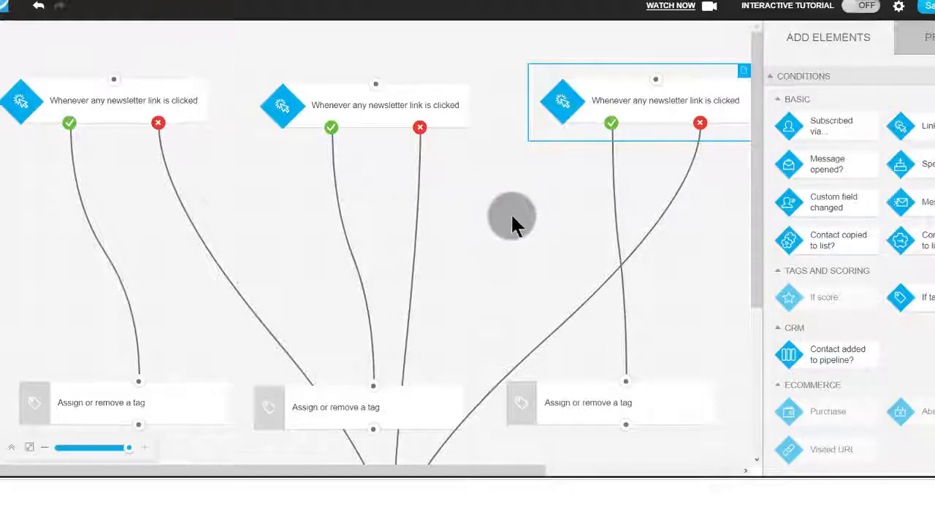
# Add a Send message action to the workflow canvas beneath the first "Assign or remove a tag" element.
pyautogui.scroll(-3, 501, 203)
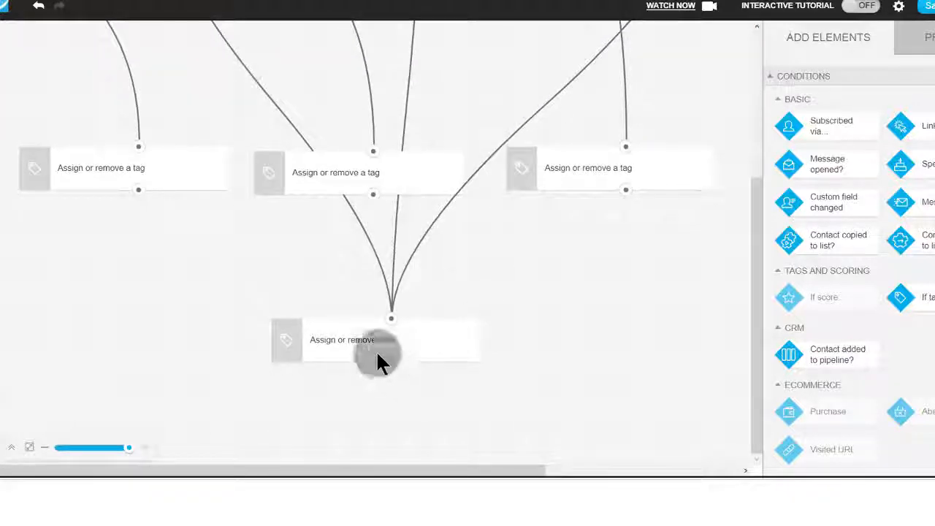
pyautogui.click(375, 358)
pyautogui.click(828, 36)
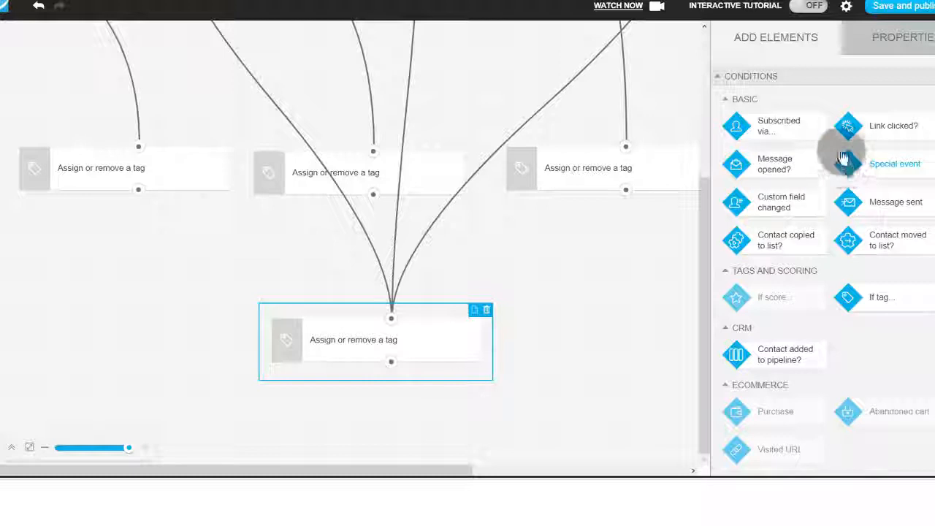
pyautogui.scroll(-6, 810, 115)
pyautogui.scroll(2, 735, 209)
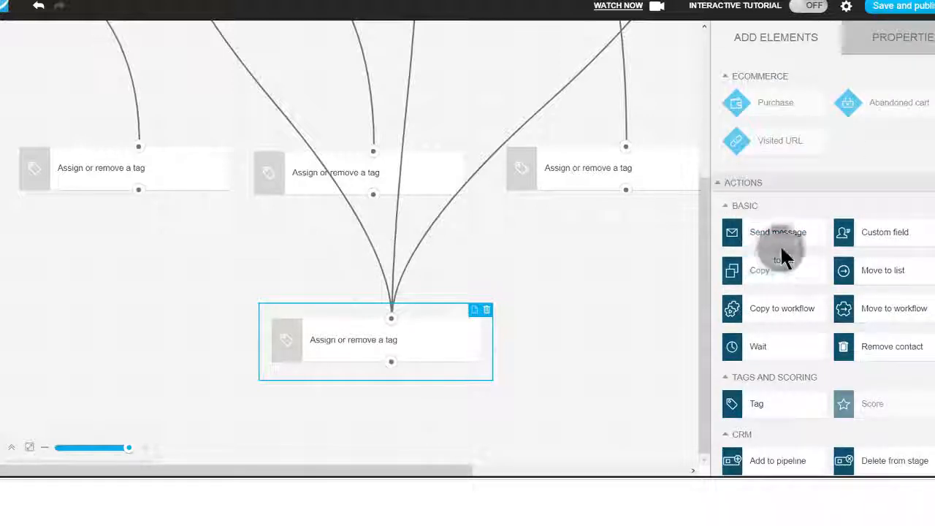
pyautogui.moveTo(776, 232); pyautogui.dragTo(105, 277)
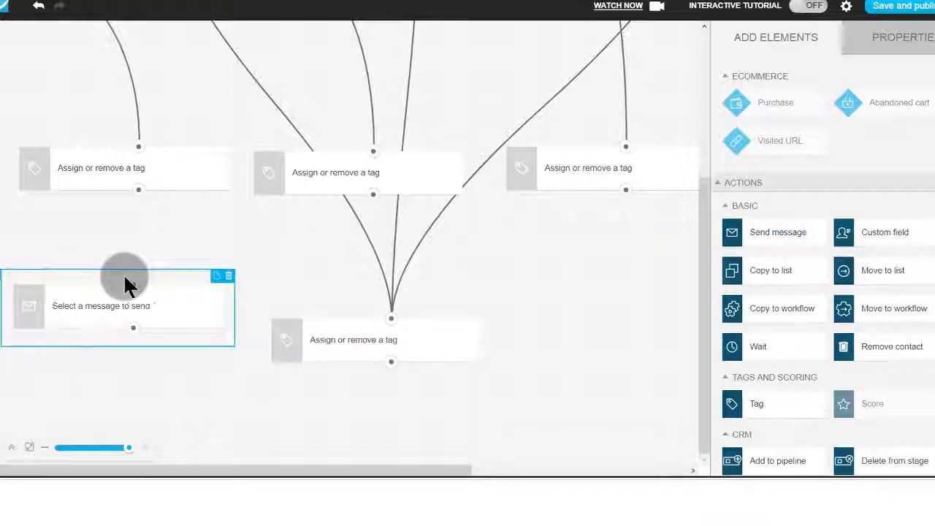
# Choose Automation as the message layout source for the new Send message element and review its remaining properties.
pyautogui.click(144, 310)
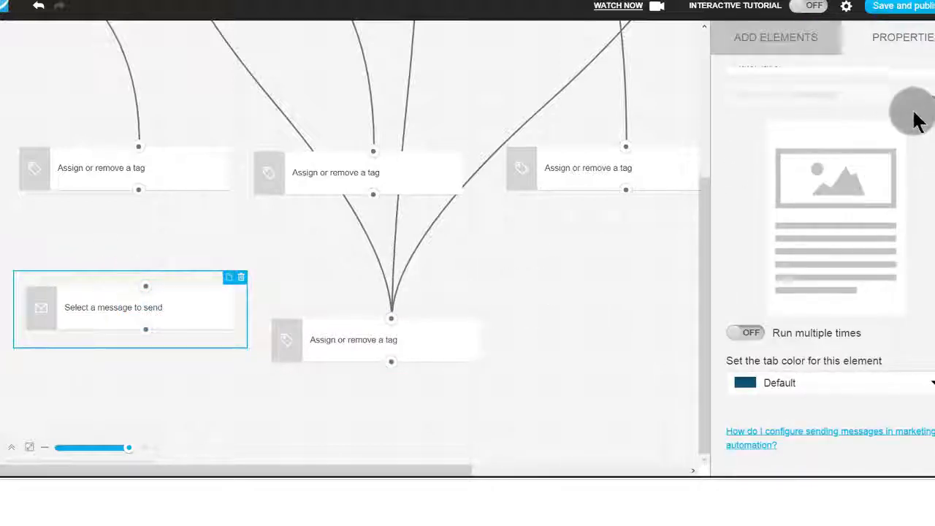
pyautogui.click(915, 96)
pyautogui.click(866, 145)
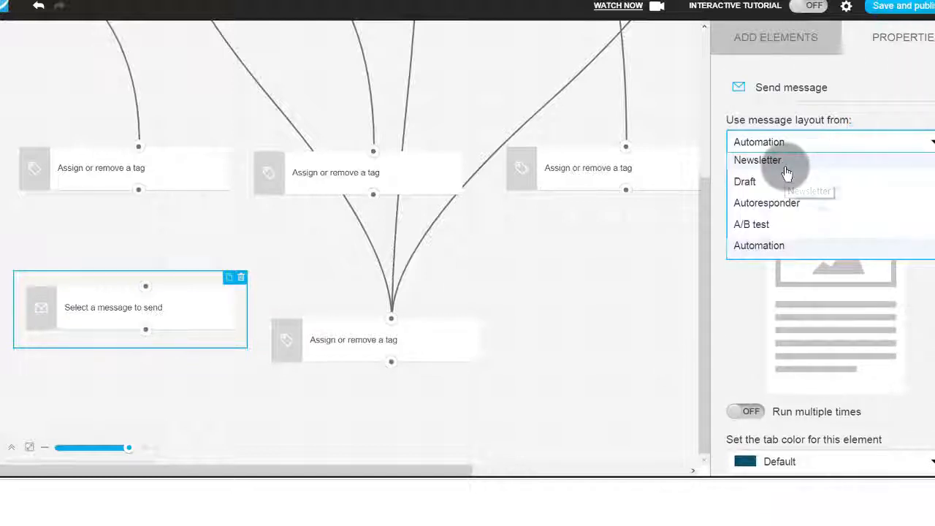
pyautogui.click(765, 247)
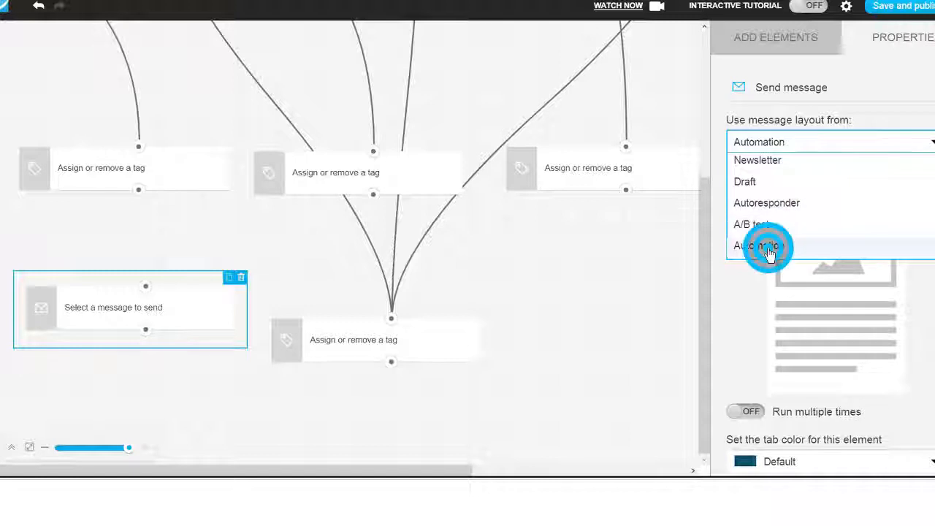
pyautogui.scroll(-2, 836, 283)
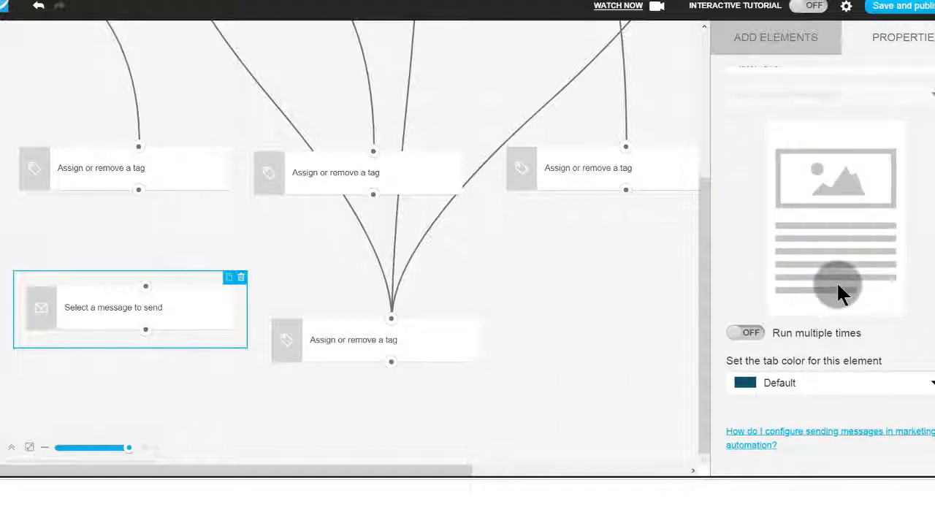
pyautogui.scroll(2, 841, 206)
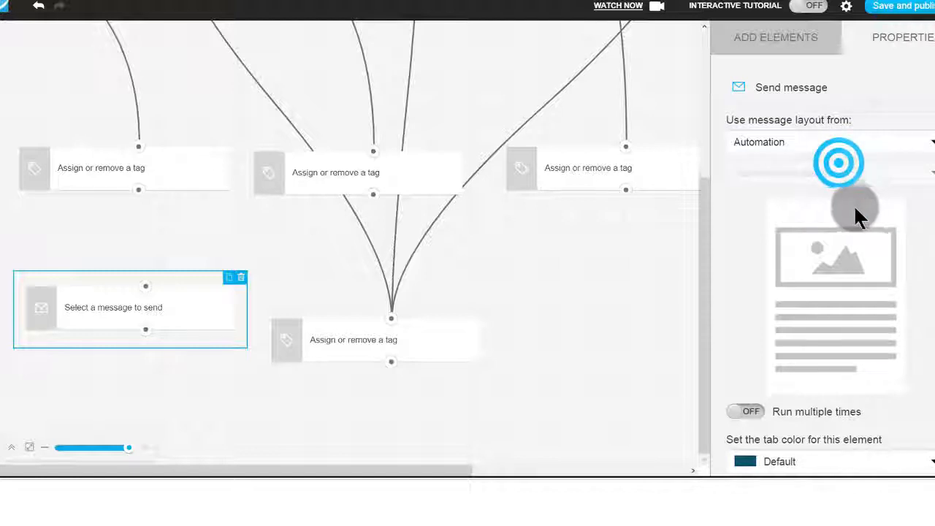
# Check the Send message element's message list and the Automation messages page for available messages.
pyautogui.click(876, 174)
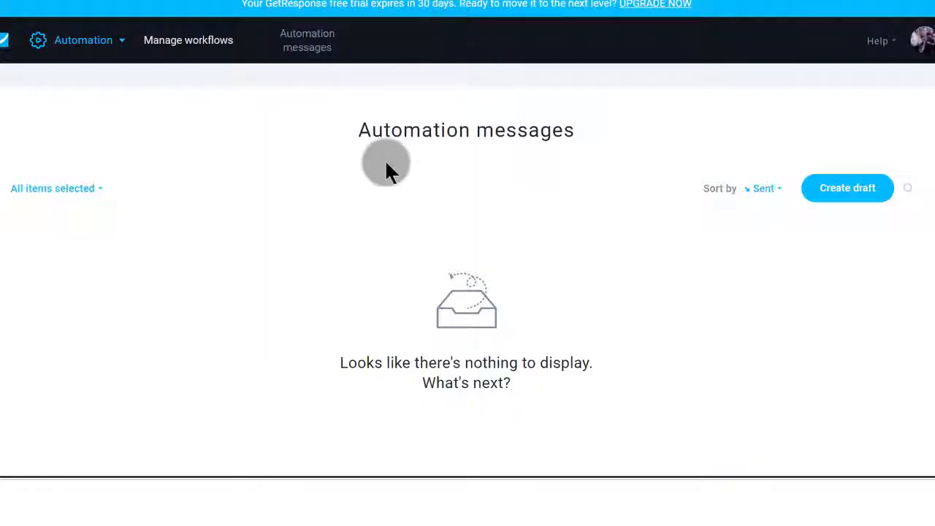
pyautogui.scroll(-2, 403, 197)
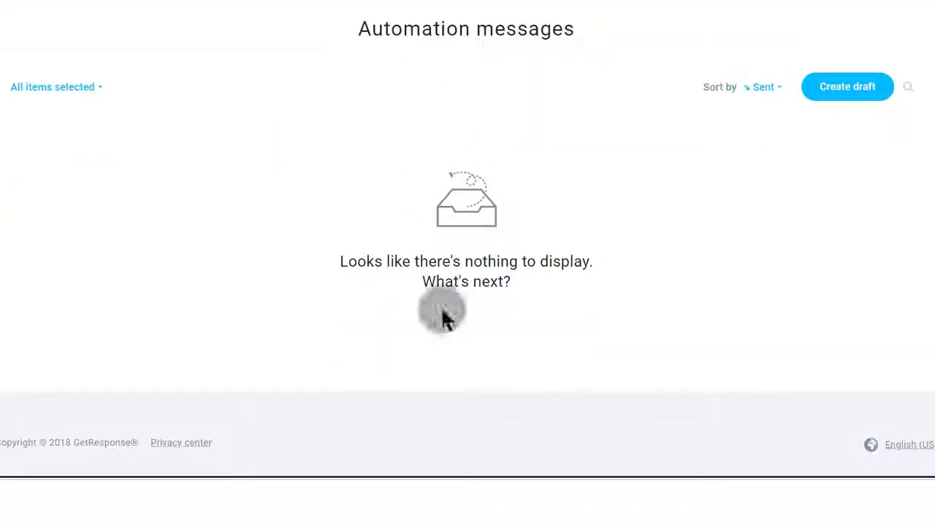
pyautogui.scroll(2, 407, 199)
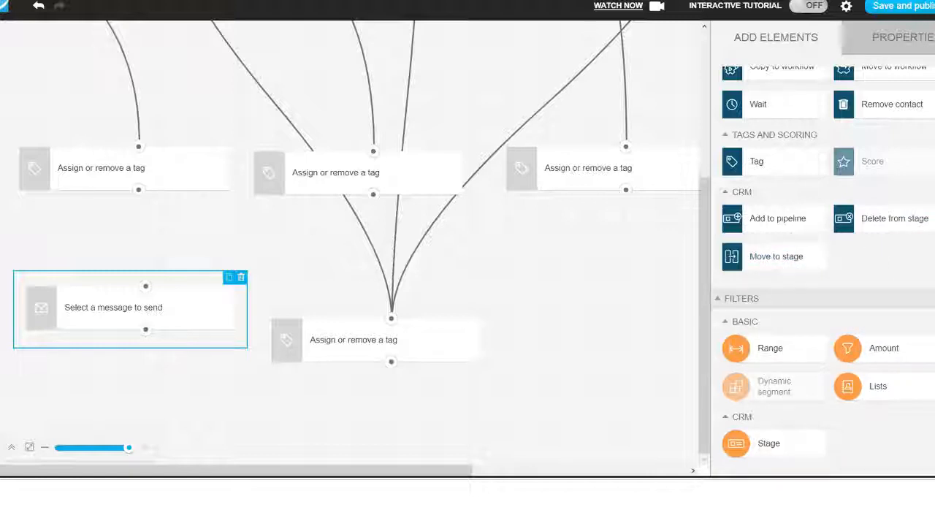
# Examine the condition, action and filter elements available for building the workflow.
pyautogui.scroll(2, 811, 320)
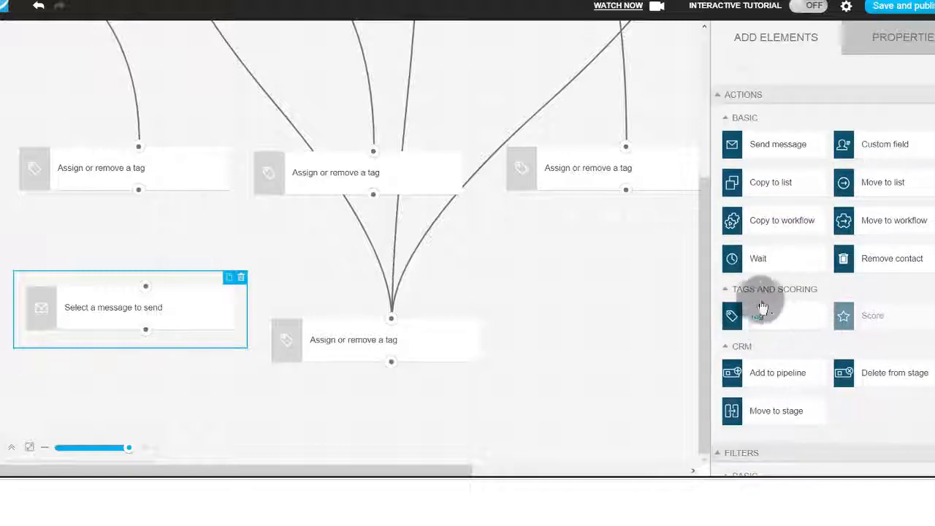
pyautogui.scroll(5, 761, 298)
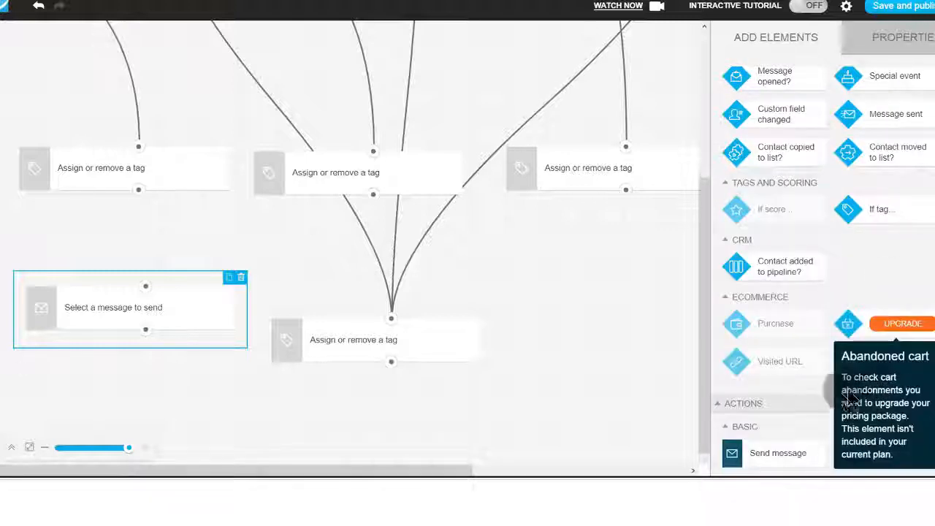
pyautogui.scroll(1, 813, 329)
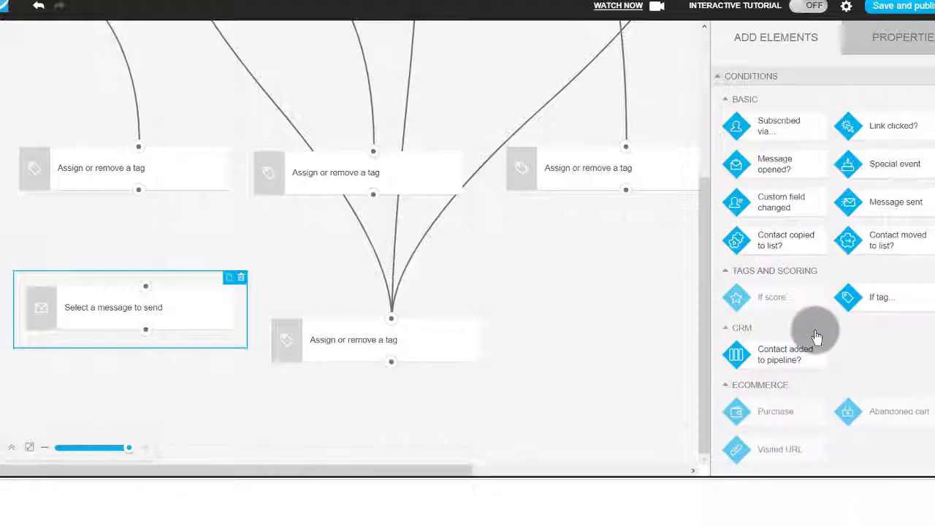
pyautogui.scroll(-2, 816, 332)
pyautogui.scroll(1, 816, 329)
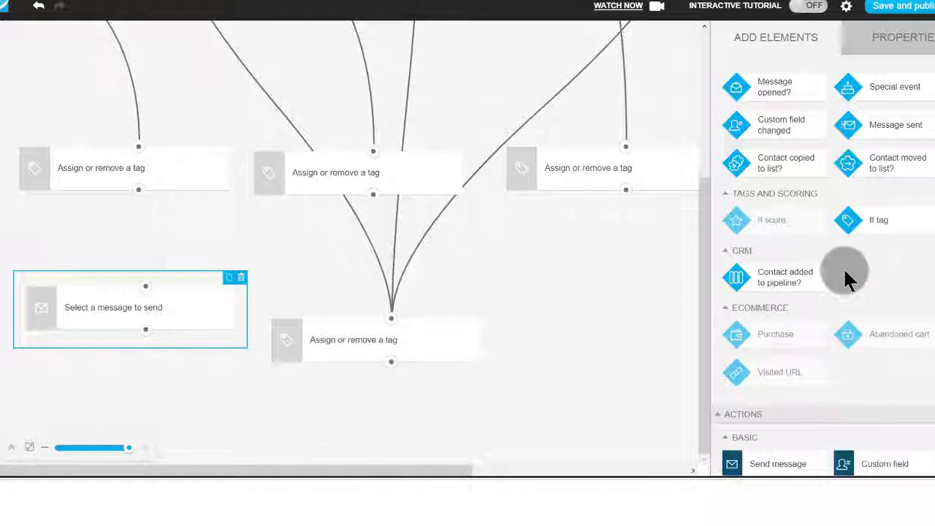
pyautogui.scroll(-2, 843, 267)
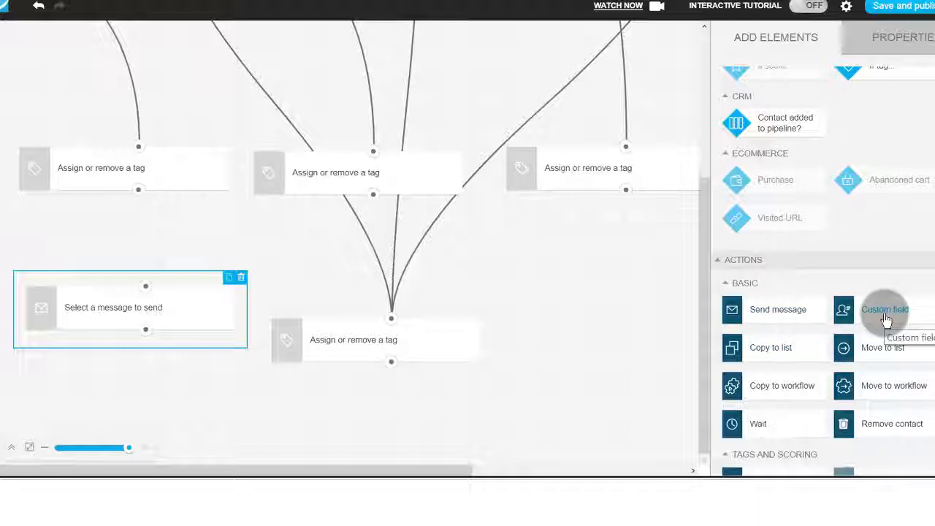
pyautogui.scroll(-2, 884, 350)
pyautogui.scroll(5, 894, 380)
pyautogui.scroll(-1, 810, 336)
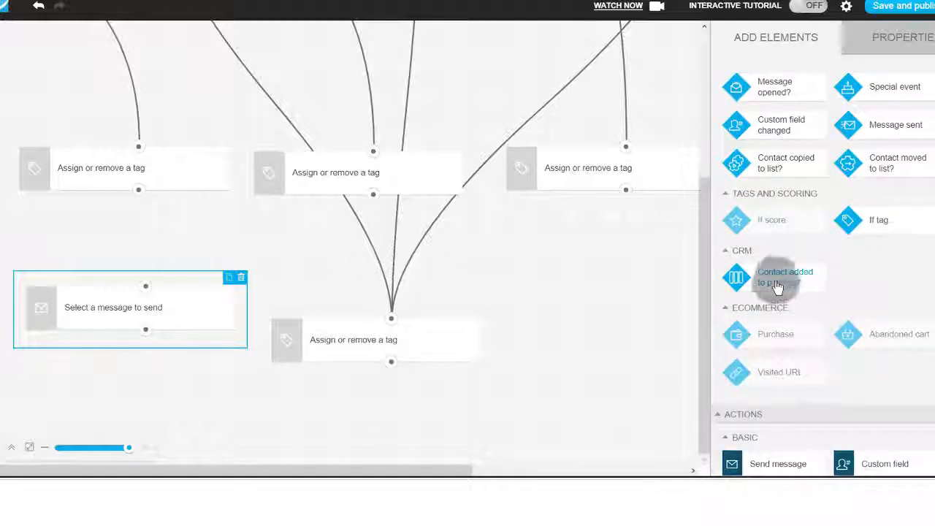
# Check the Abandoned cart, Purchase and Visited URL ecommerce conditions among the available elements.
pyautogui.moveTo(840, 328)
pyautogui.scroll(-1, 847, 351)
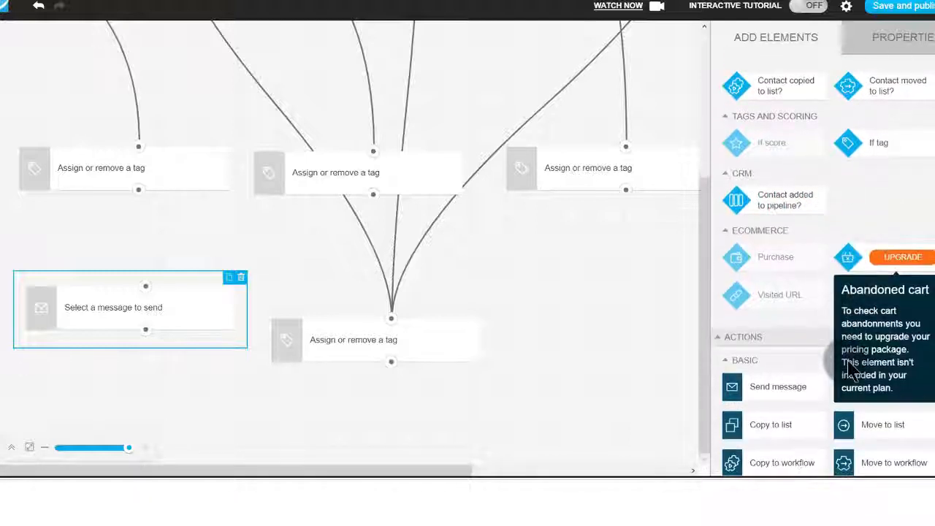
pyautogui.scroll(-4, 847, 336)
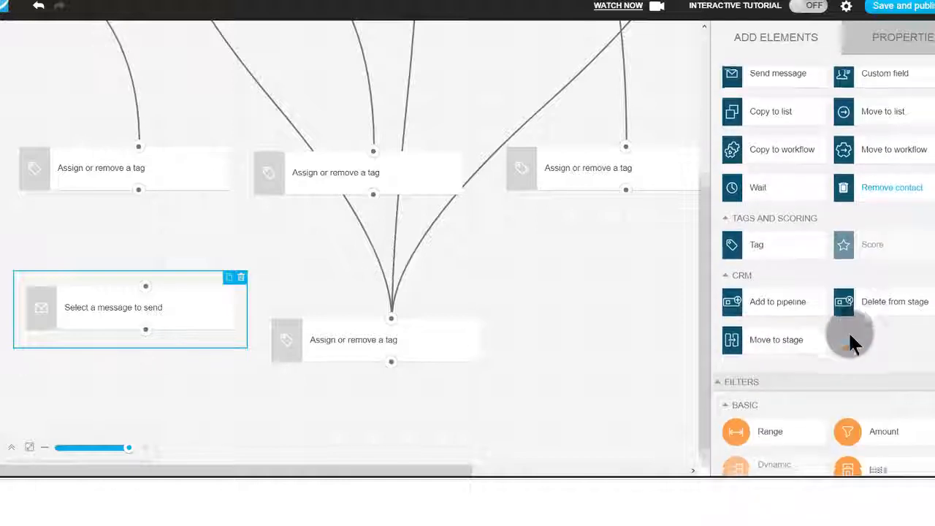
pyautogui.scroll(-1, 849, 336)
pyautogui.scroll(4, 825, 293)
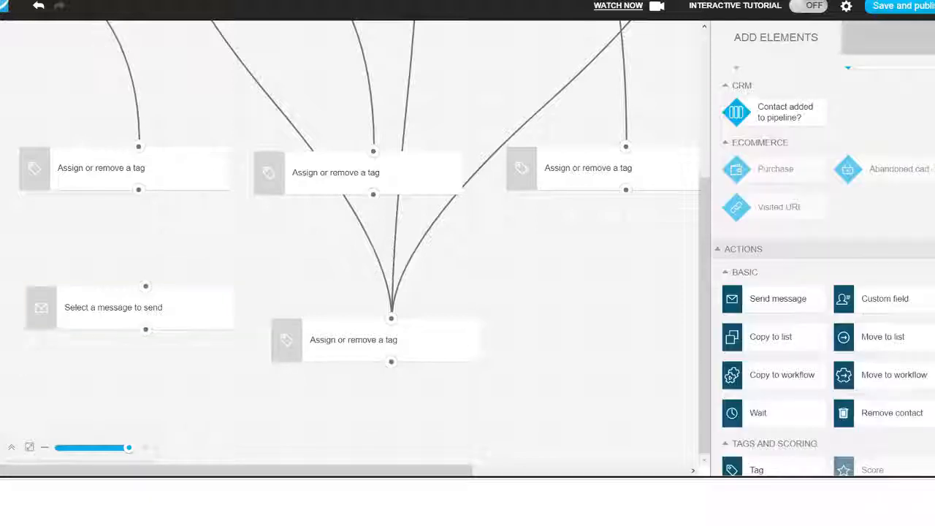
pyautogui.moveTo(847, 170)
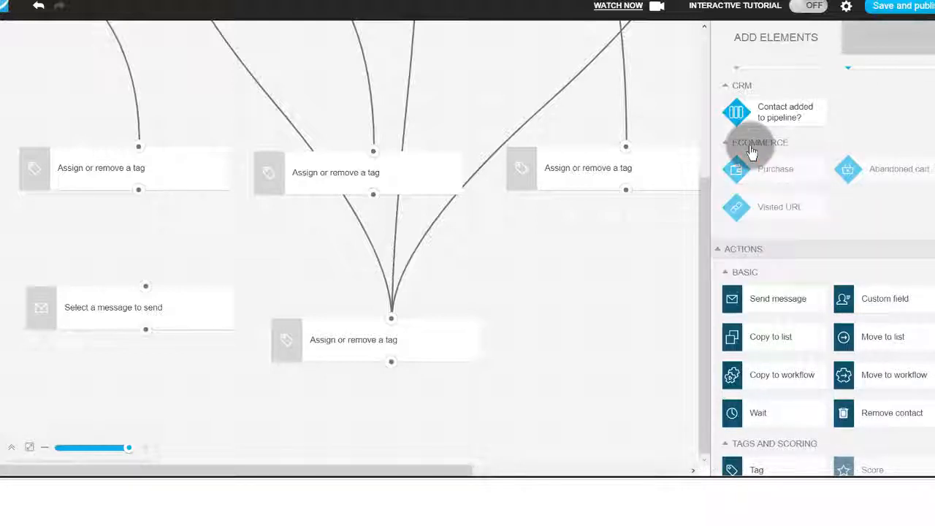
pyautogui.moveTo(786, 175)
pyautogui.moveTo(787, 209)
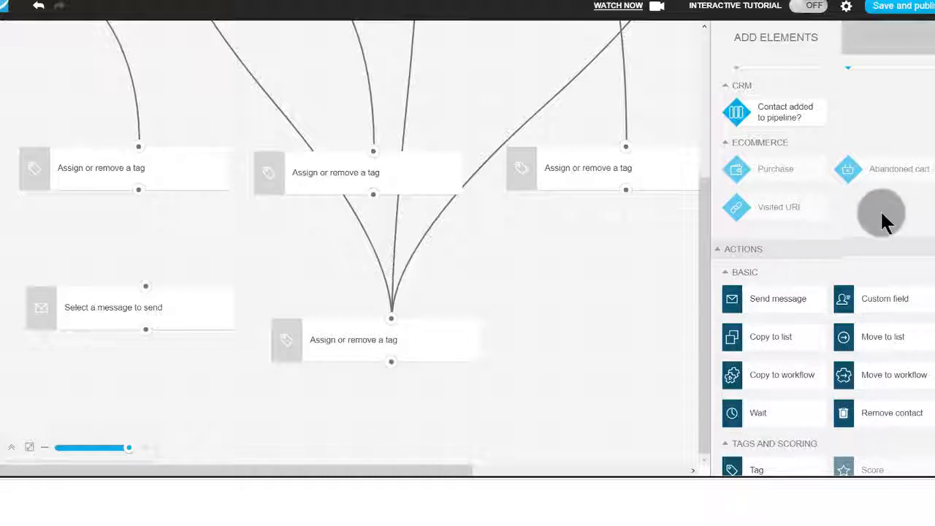
# Compare the basic, tagging and CRM actions with the conditions available for the workflow.
pyautogui.scroll(-3, 822, 270)
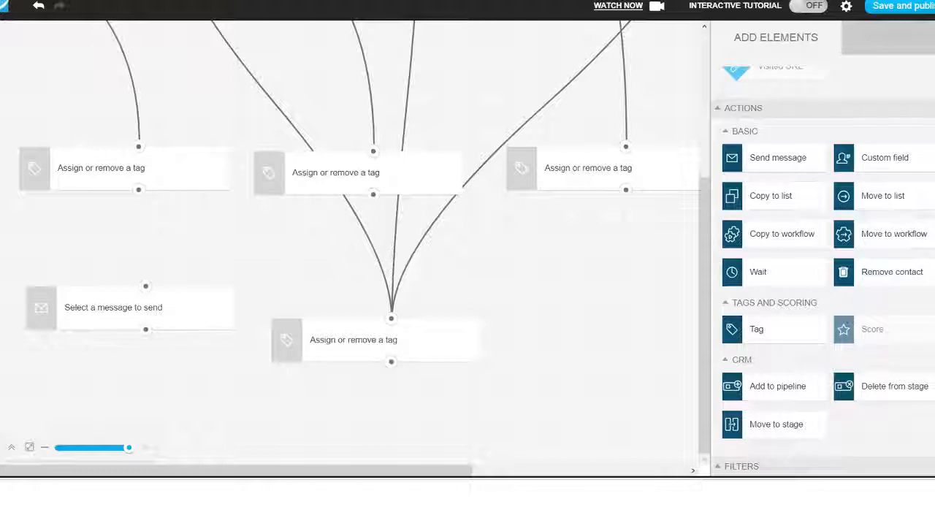
pyautogui.scroll(3, 905, 187)
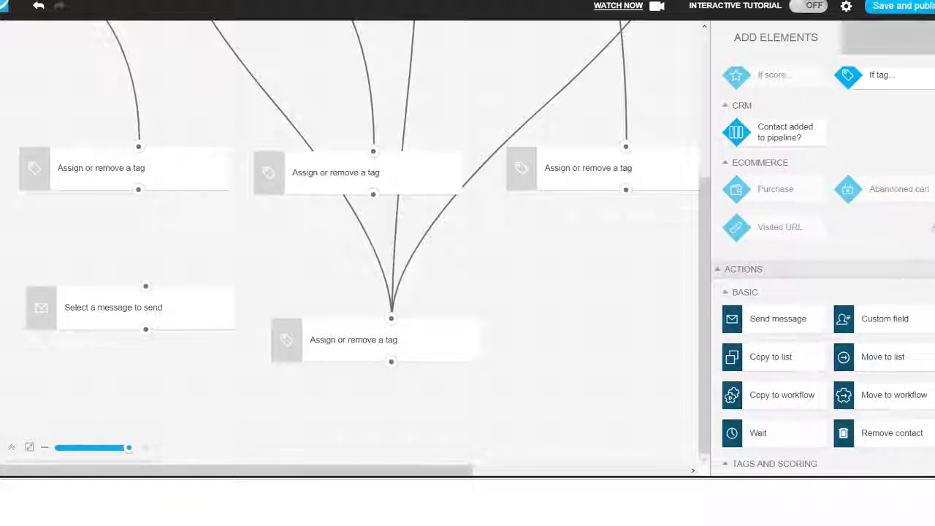
pyautogui.scroll(-3, 822, 272)
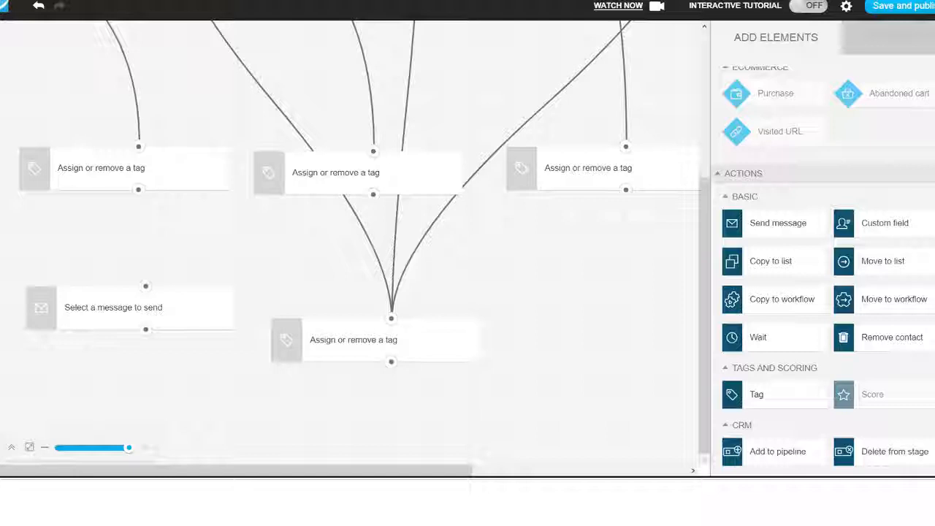
pyautogui.scroll(-2, 822, 268)
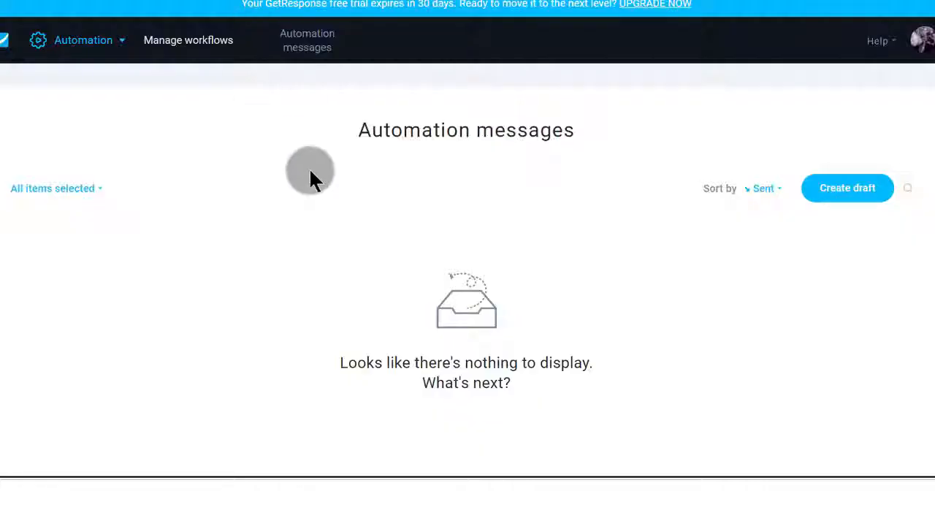
# Look over the main product areas, including Landing pages, and the Autoresponder cycle page with its Automation section.
pyautogui.click(86, 43)
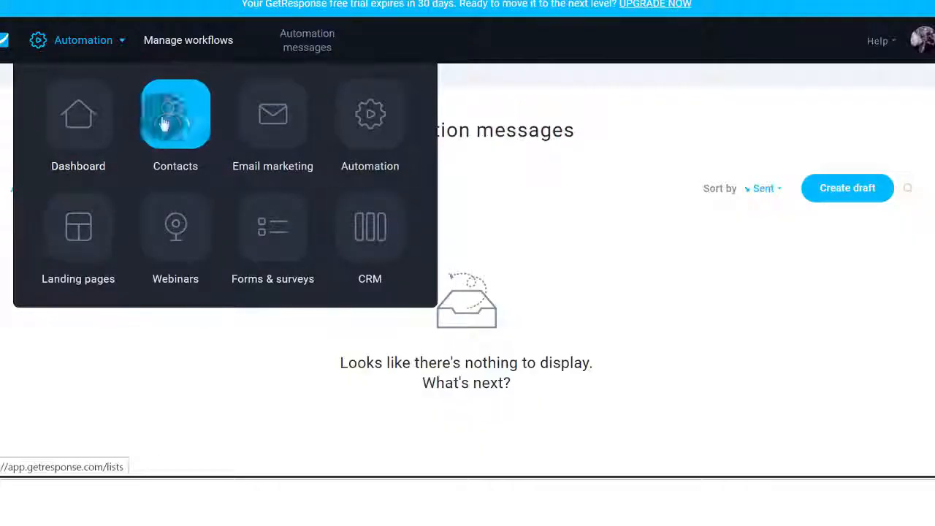
pyautogui.click(78, 236)
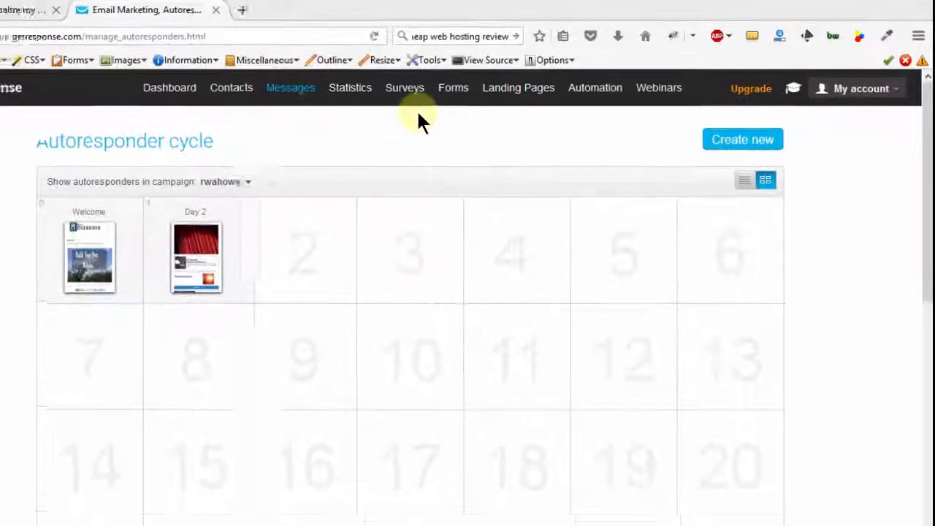
pyautogui.moveTo(573, 86)
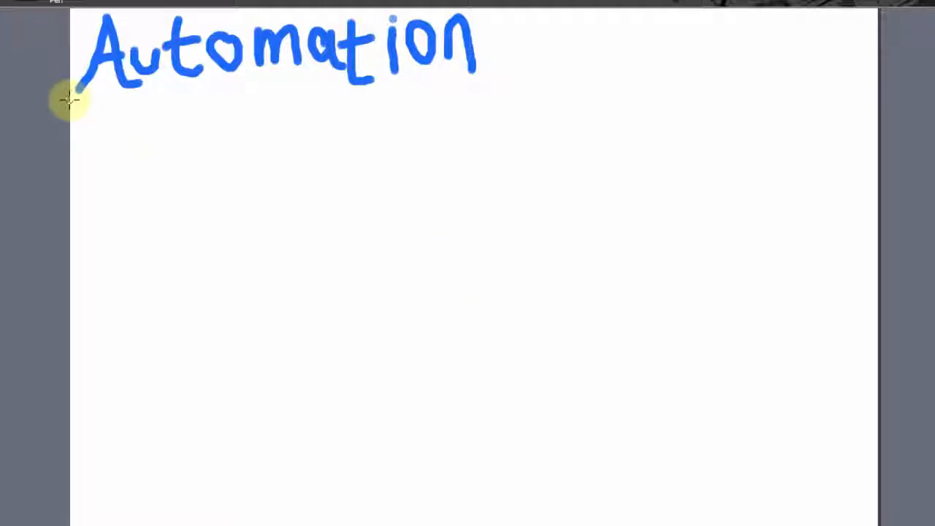
# On the drawing canvas, underline the blue Automation heading in black and draw a small circle with an arrow to the word "Sub".
pyautogui.moveTo(70, 100); pyautogui.dragTo(558, 95)
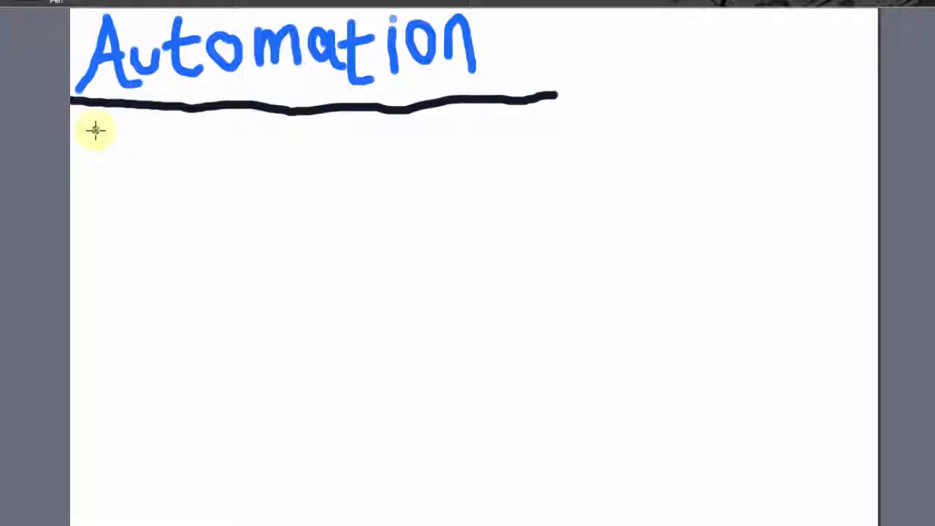
pyautogui.moveTo(87, 130); pyautogui.dragTo(107, 126)
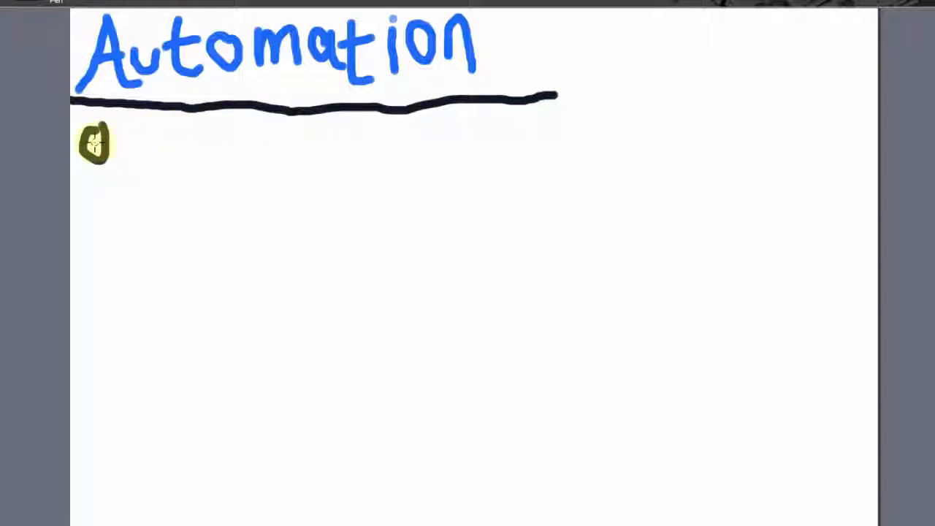
pyautogui.moveTo(95, 143)
pyautogui.mouseDown()
pyautogui.moveTo(194, 142)
pyautogui.moveTo(135, 174)
pyautogui.mouseUp()
pyautogui.moveTo(220, 131)
pyautogui.mouseDown()
pyautogui.moveTo(235, 142)
pyautogui.moveTo(198, 165)
pyautogui.mouseUp()
# Draw a black arrow from "Sub" down to a wide empty box.
pyautogui.moveTo(252, 125)
pyautogui.mouseDown()
pyautogui.moveTo(265, 134)
pyautogui.moveTo(282, 126)
pyautogui.moveTo(296, 157)
pyautogui.moveTo(256, 227)
pyautogui.mouseUp()
pyautogui.moveTo(234, 208); pyautogui.dragTo(298, 210)
pyautogui.moveTo(192, 255)
pyautogui.mouseDown()
pyautogui.moveTo(322, 282)
pyautogui.moveTo(211, 329)
pyautogui.moveTo(155, 334)
pyautogui.mouseUp()
pyautogui.moveTo(167, 273)
pyautogui.mouseDown()
pyautogui.moveTo(167, 236)
pyautogui.moveTo(200, 252)
pyautogui.mouseUp()
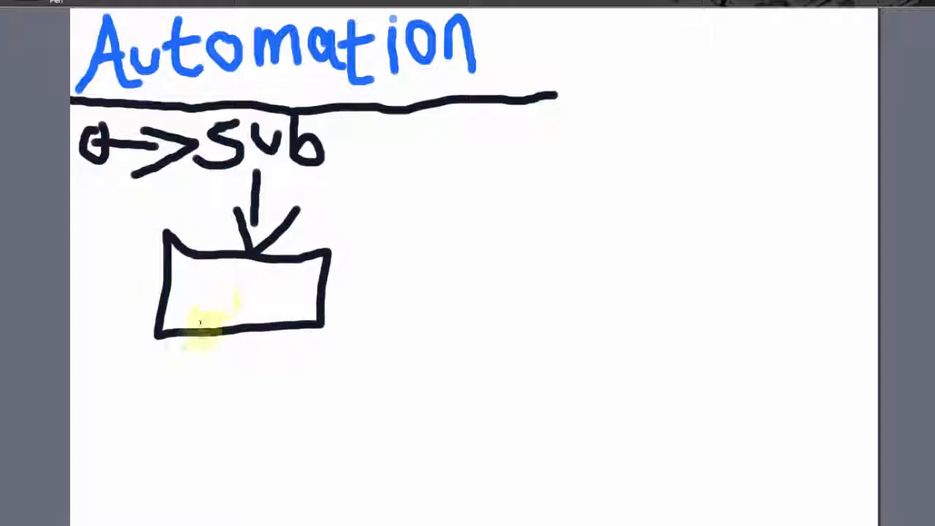
# Draw an arrow labelled "open" from the empty box down to a smaller box containing the word "click".
pyautogui.moveTo(198, 332); pyautogui.dragTo(195, 391)
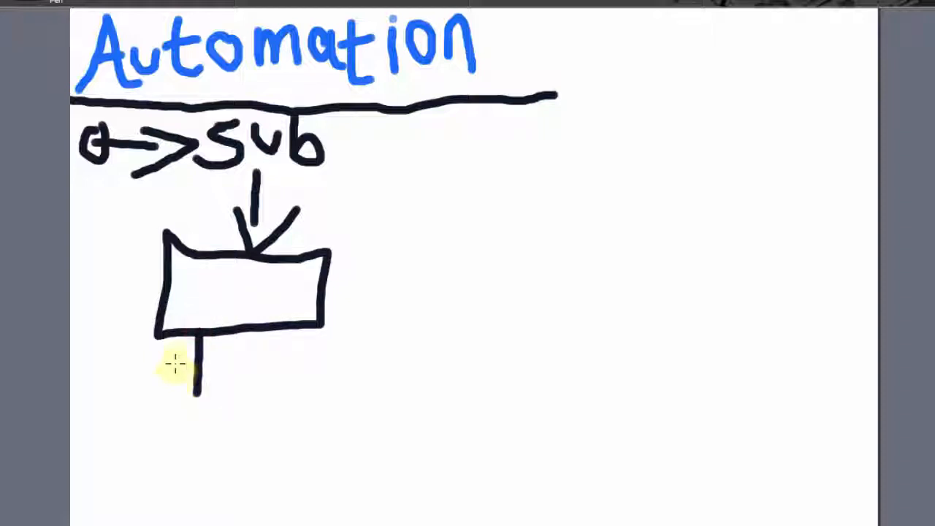
pyautogui.moveTo(175, 358)
pyautogui.mouseDown()
pyautogui.moveTo(183, 412)
pyautogui.moveTo(218, 380)
pyautogui.mouseUp()
pyautogui.moveTo(128, 458)
pyautogui.mouseDown()
pyautogui.moveTo(267, 470)
pyautogui.moveTo(113, 459)
pyautogui.mouseUp()
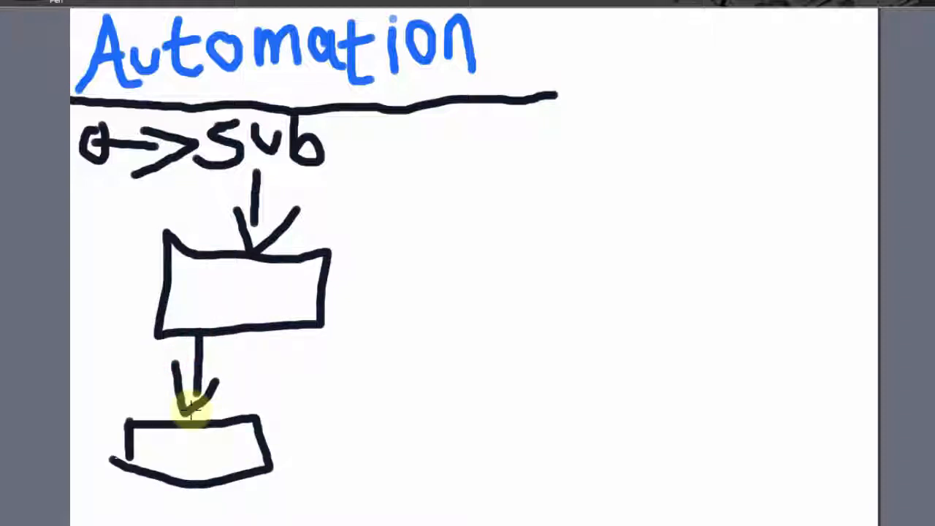
pyautogui.moveTo(213, 357)
pyautogui.mouseDown()
pyautogui.moveTo(223, 392)
pyautogui.moveTo(221, 363)
pyautogui.moveTo(278, 378)
pyautogui.mouseUp()
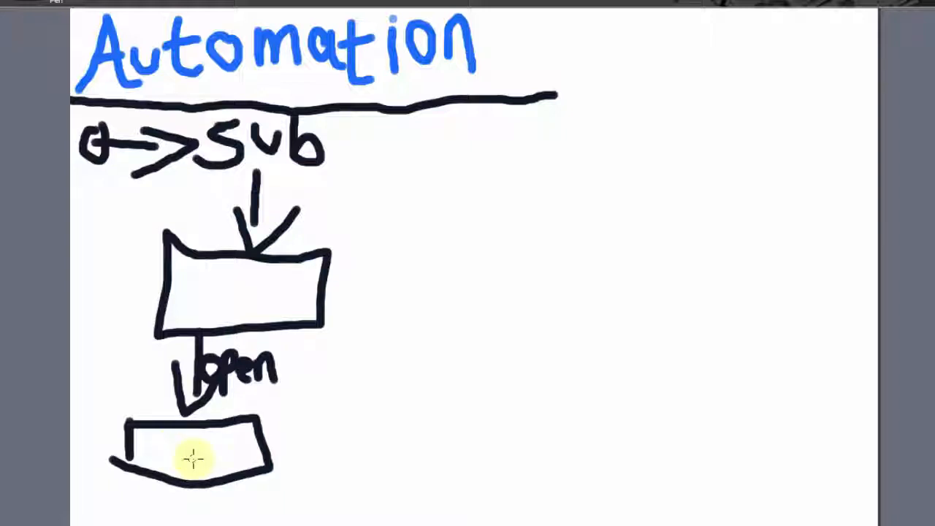
pyautogui.moveTo(175, 442)
pyautogui.mouseDown()
pyautogui.moveTo(180, 455)
pyautogui.moveTo(239, 436)
pyautogui.moveTo(255, 444)
pyautogui.mouseUp()
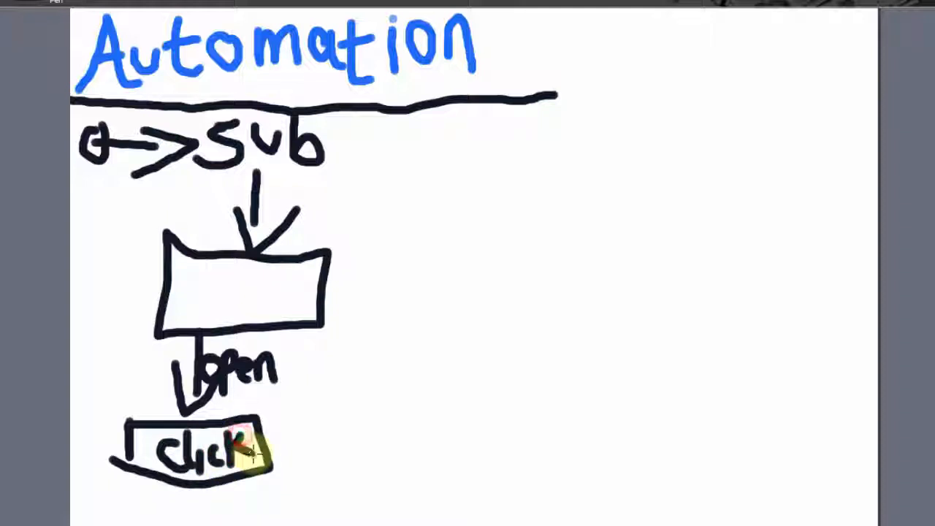
# Connect the black "click" box to a larger box with a small rectangle inside, and draw an arrow back to it.
pyautogui.moveTo(203, 482)
pyautogui.mouseDown()
pyautogui.moveTo(238, 503)
pyautogui.moveTo(277, 504)
pyautogui.moveTo(310, 471)
pyautogui.moveTo(381, 452)
pyautogui.moveTo(466, 501)
pyautogui.moveTo(304, 507)
pyautogui.moveTo(341, 482)
pyautogui.moveTo(395, 482)
pyautogui.mouseUp()
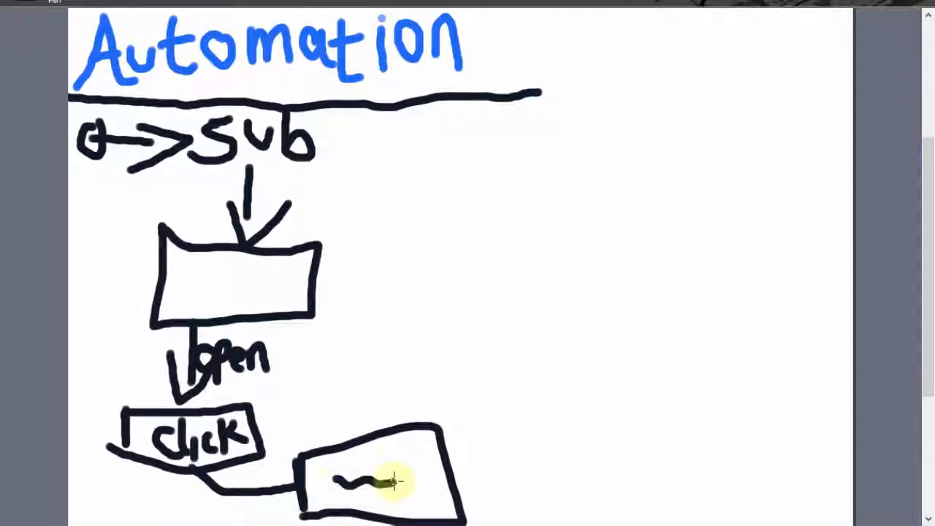
pyautogui.moveTo(336, 478)
pyautogui.mouseDown()
pyautogui.moveTo(360, 455)
pyautogui.moveTo(399, 453)
pyautogui.moveTo(334, 483)
pyautogui.mouseUp()
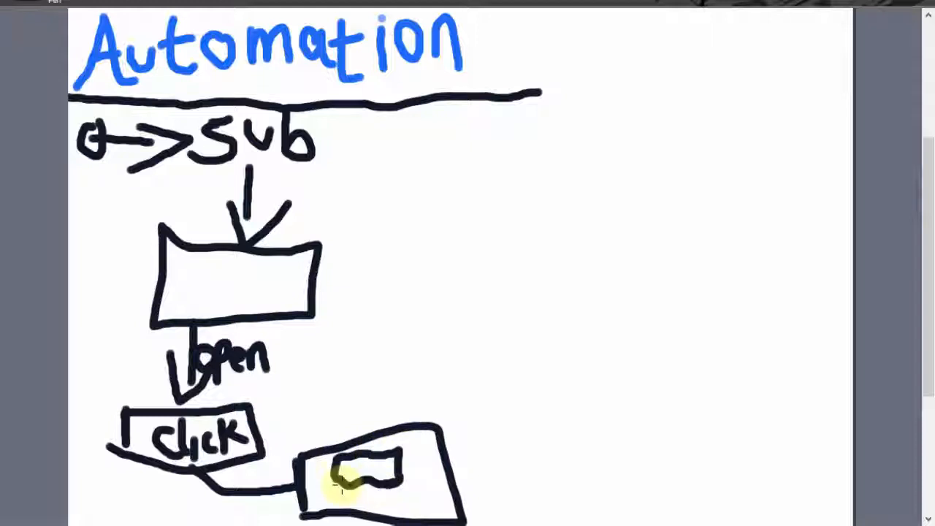
pyautogui.moveTo(321, 442)
pyautogui.mouseDown()
pyautogui.moveTo(255, 411)
pyautogui.moveTo(276, 416)
pyautogui.mouseUp()
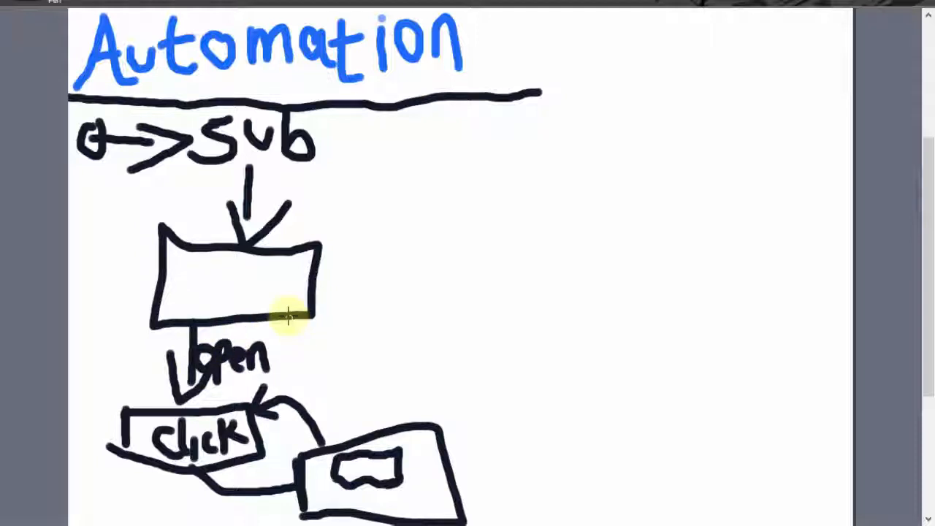
# Draw an orange branch with an X from the first box to an "Ask" box, and link it to a box marked "10" with a squiggle inside.
pyautogui.moveTo(288, 317)
pyautogui.mouseDown()
pyautogui.moveTo(319, 376)
pyautogui.moveTo(335, 348)
pyautogui.moveTo(334, 313)
pyautogui.moveTo(343, 356)
pyautogui.moveTo(393, 338)
pyautogui.moveTo(397, 314)
pyautogui.moveTo(487, 277)
pyautogui.moveTo(495, 365)
pyautogui.moveTo(410, 379)
pyautogui.moveTo(397, 354)
pyautogui.moveTo(404, 329)
pyautogui.moveTo(426, 340)
pyautogui.moveTo(415, 334)
pyautogui.moveTo(455, 317)
pyautogui.moveTo(463, 349)
pyautogui.moveTo(443, 363)
pyautogui.mouseUp()
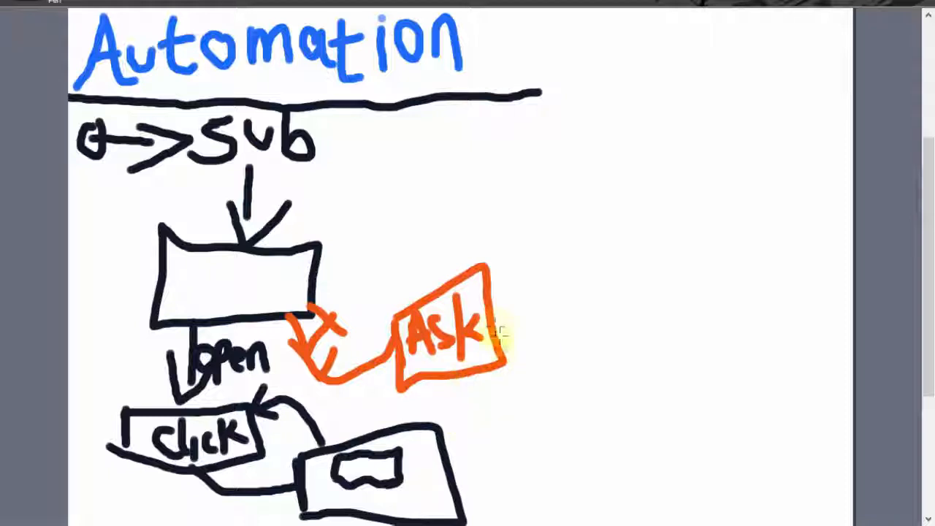
pyautogui.moveTo(488, 287); pyautogui.dragTo(572, 244)
pyautogui.moveTo(565, 211); pyautogui.dragTo(579, 276)
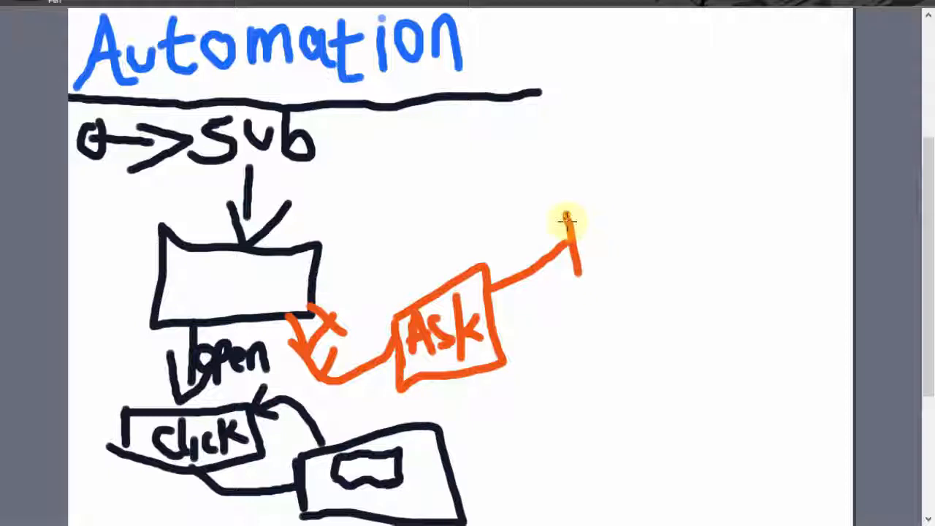
pyautogui.moveTo(567, 215)
pyautogui.mouseDown()
pyautogui.moveTo(642, 171)
pyautogui.moveTo(612, 275)
pyautogui.moveTo(575, 275)
pyautogui.mouseUp()
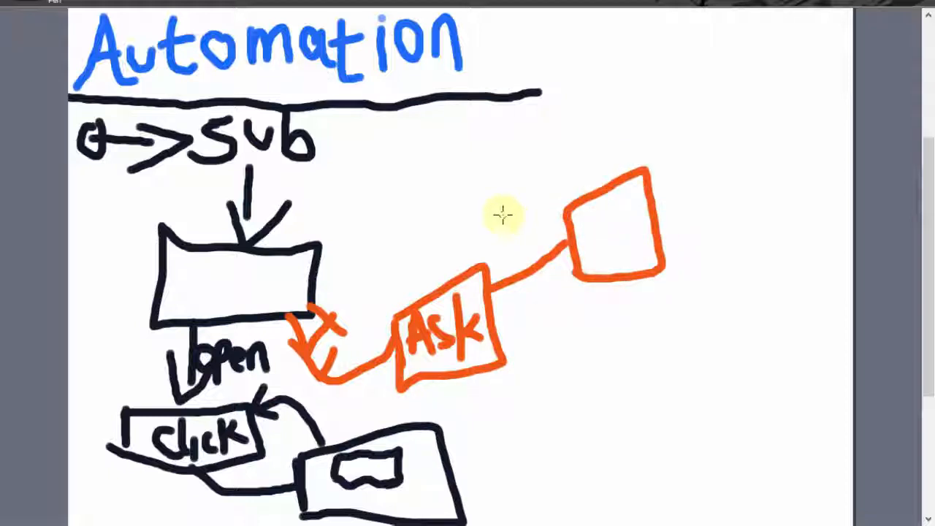
pyautogui.moveTo(506, 241)
pyautogui.mouseDown()
pyautogui.moveTo(515, 203)
pyautogui.moveTo(527, 216)
pyautogui.moveTo(514, 244)
pyautogui.mouseUp()
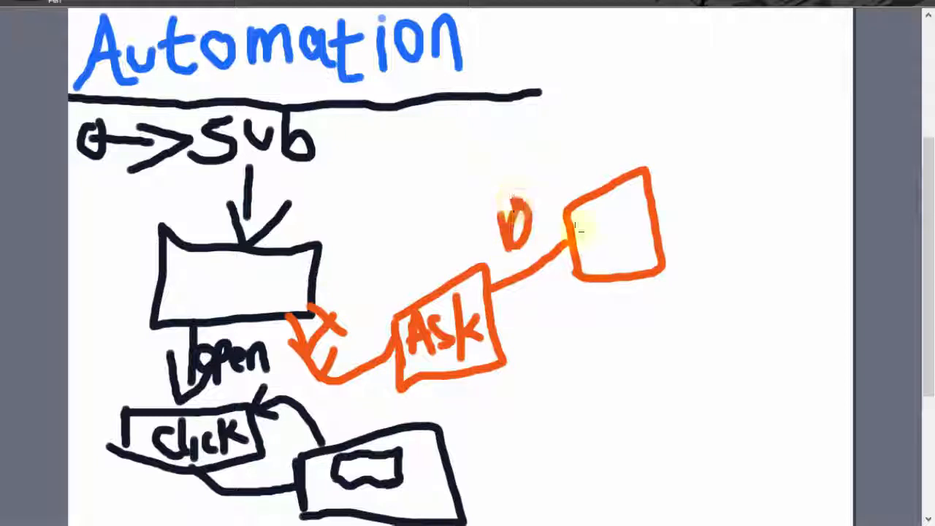
pyautogui.moveTo(585, 237); pyautogui.dragTo(626, 220)
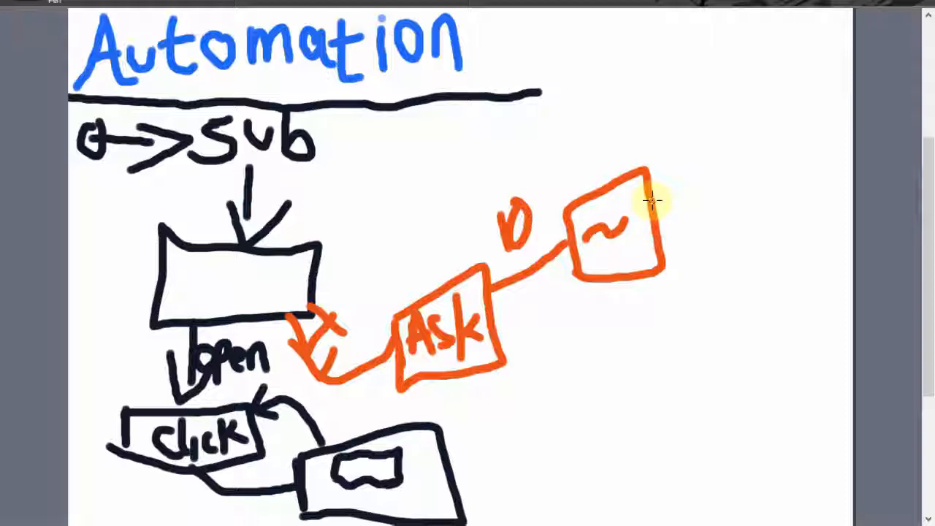
# Extend the orange branch with two more connected boxes, labelling their links "30" and "50".
pyautogui.moveTo(653, 199); pyautogui.dragTo(714, 119)
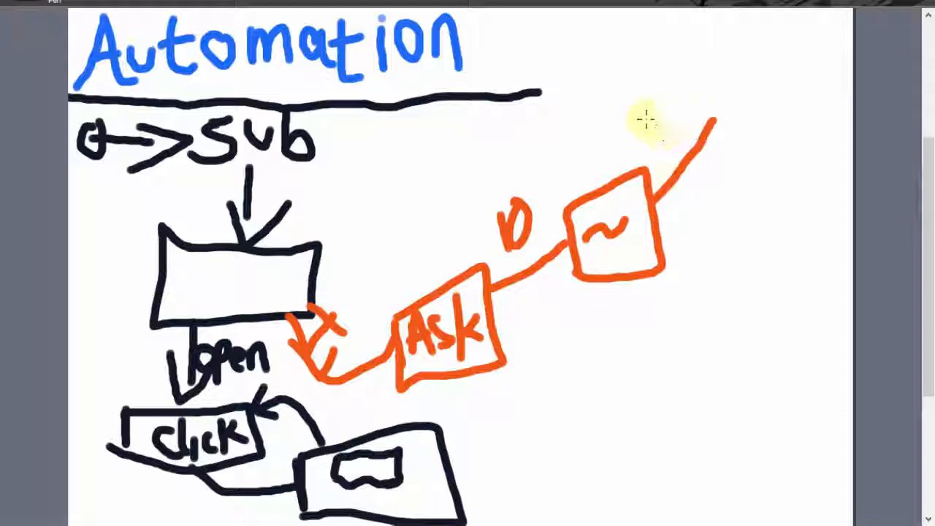
pyautogui.moveTo(645, 113); pyautogui.dragTo(653, 152)
pyautogui.moveTo(672, 98)
pyautogui.mouseDown()
pyautogui.moveTo(690, 91)
pyautogui.moveTo(693, 77)
pyautogui.moveTo(757, 119)
pyautogui.moveTo(712, 144)
pyautogui.mouseUp()
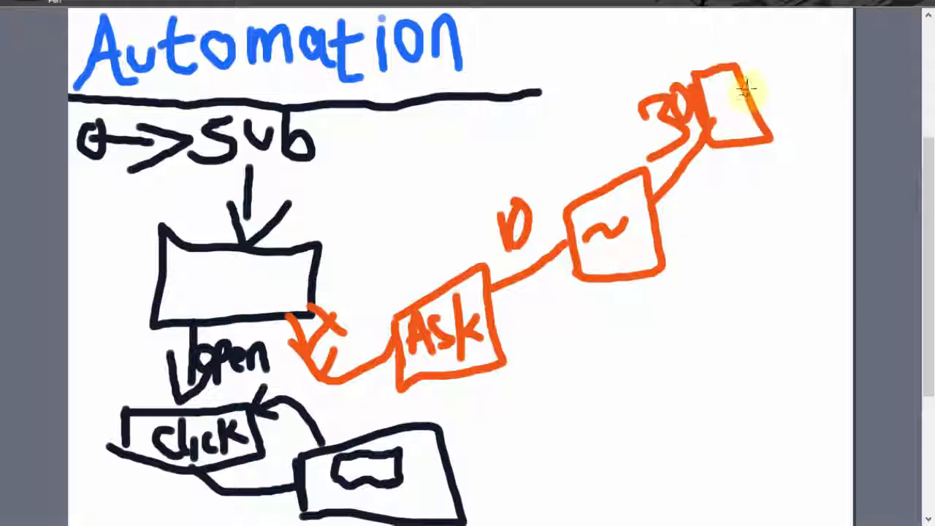
pyautogui.moveTo(744, 91)
pyautogui.mouseDown()
pyautogui.moveTo(785, 71)
pyautogui.moveTo(813, 24)
pyautogui.moveTo(843, 97)
pyautogui.moveTo(802, 100)
pyautogui.mouseUp()
pyautogui.moveTo(745, 31)
pyautogui.mouseDown()
pyautogui.moveTo(761, 51)
pyautogui.moveTo(733, 68)
pyautogui.mouseUp()
pyautogui.moveTo(763, 13)
pyautogui.mouseDown()
pyautogui.moveTo(764, 33)
pyautogui.moveTo(762, 13)
pyautogui.mouseUp()
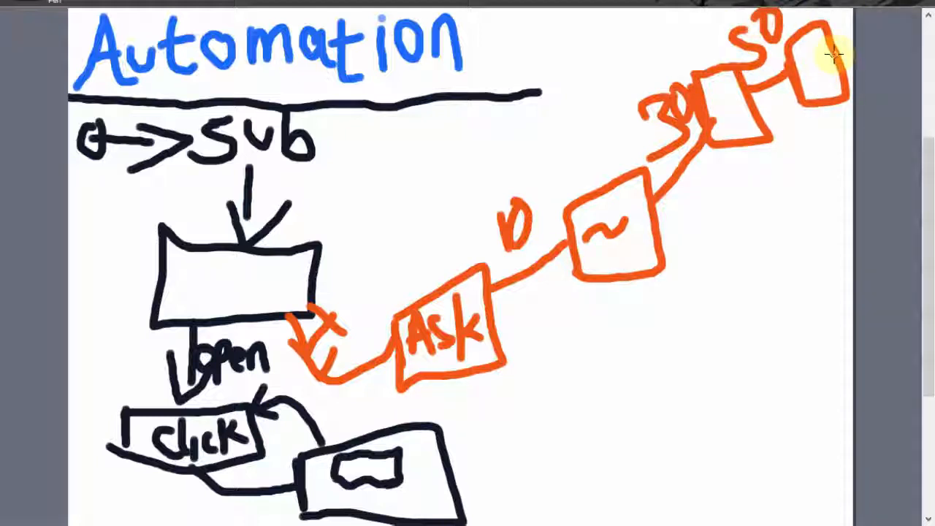
# Draw an orange arrow from the last box to a large X, with a curved arrow and a short handwritten label beside it.
pyautogui.moveTo(836, 47)
pyautogui.mouseDown()
pyautogui.moveTo(813, 188)
pyautogui.moveTo(752, 230)
pyautogui.mouseUp()
pyautogui.moveTo(703, 247); pyautogui.dragTo(781, 322)
pyautogui.moveTo(763, 234); pyautogui.dragTo(698, 328)
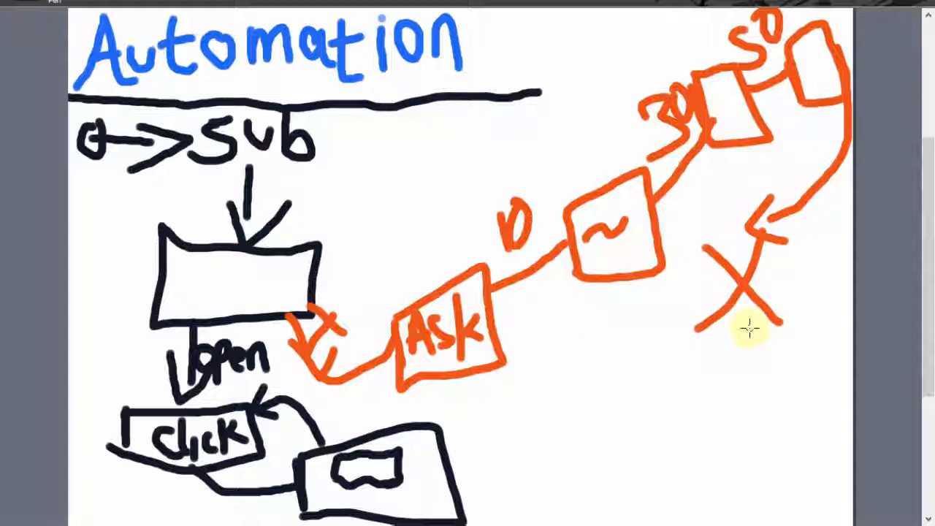
pyautogui.moveTo(747, 327)
pyautogui.mouseDown()
pyautogui.moveTo(752, 358)
pyautogui.moveTo(792, 337)
pyautogui.moveTo(803, 378)
pyautogui.mouseUp()
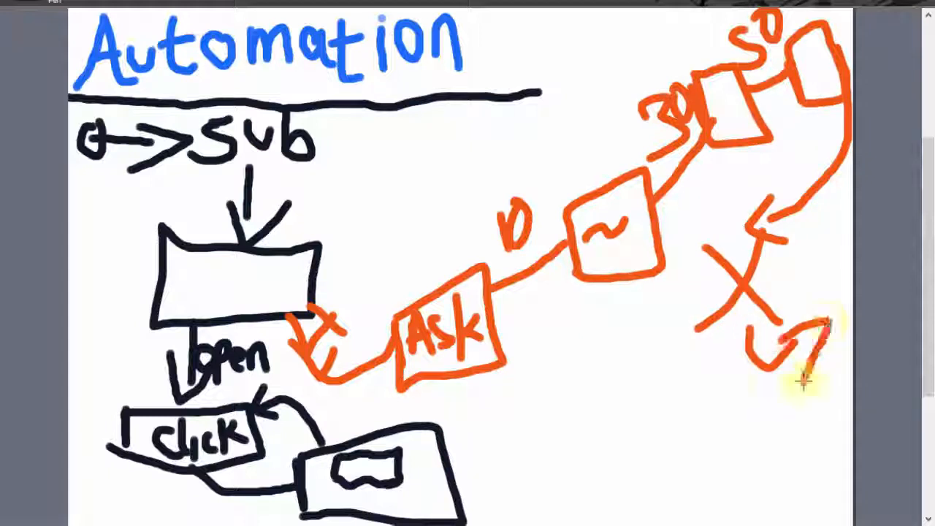
pyautogui.moveTo(787, 292)
pyautogui.mouseDown()
pyautogui.moveTo(795, 282)
pyautogui.moveTo(814, 292)
pyautogui.mouseUp()
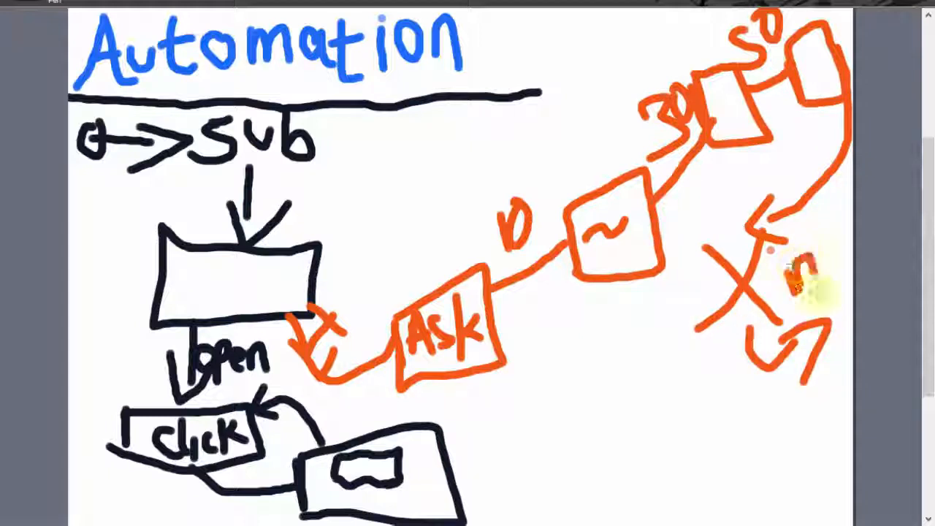
pyautogui.moveTo(826, 232)
pyautogui.mouseDown()
pyautogui.moveTo(818, 240)
pyautogui.moveTo(831, 248)
pyautogui.moveTo(841, 223)
pyautogui.moveTo(851, 249)
pyautogui.mouseUp()
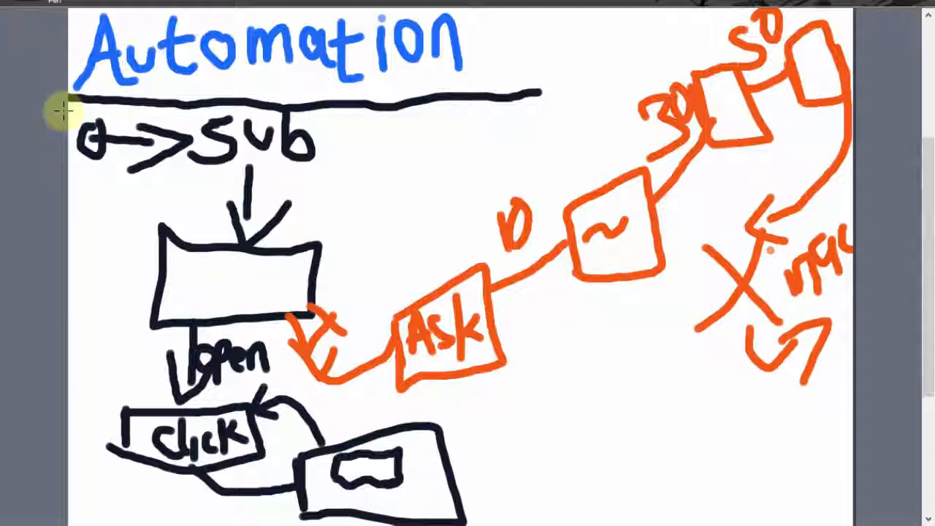
# Draw a black line from the "Ask" box to a new box, with an arrow from it to the large box below.
pyautogui.moveTo(491, 329)
pyautogui.mouseDown()
pyautogui.moveTo(561, 358)
pyautogui.moveTo(544, 405)
pyautogui.moveTo(639, 435)
pyautogui.mouseUp()
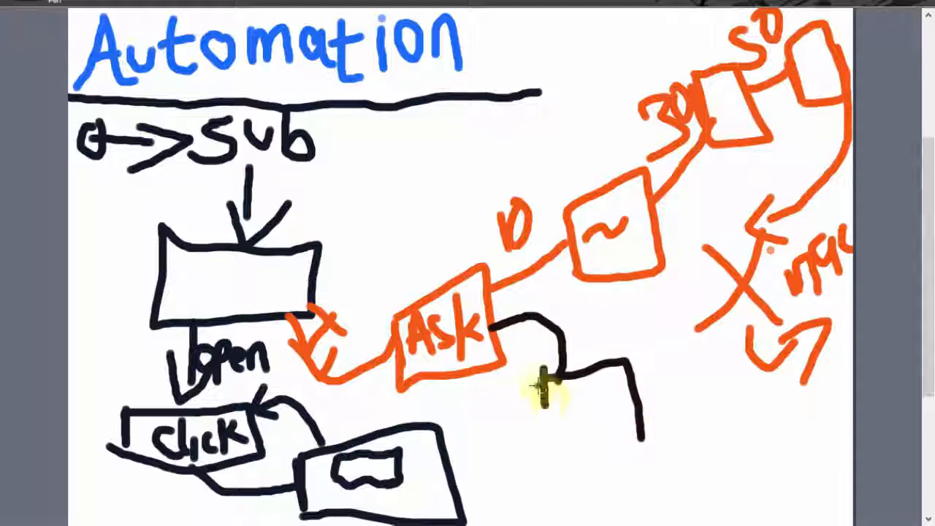
pyautogui.moveTo(540, 385); pyautogui.dragTo(643, 416)
pyautogui.moveTo(542, 403)
pyautogui.mouseDown()
pyautogui.moveTo(506, 390)
pyautogui.moveTo(443, 428)
pyautogui.moveTo(464, 444)
pyautogui.mouseUp()
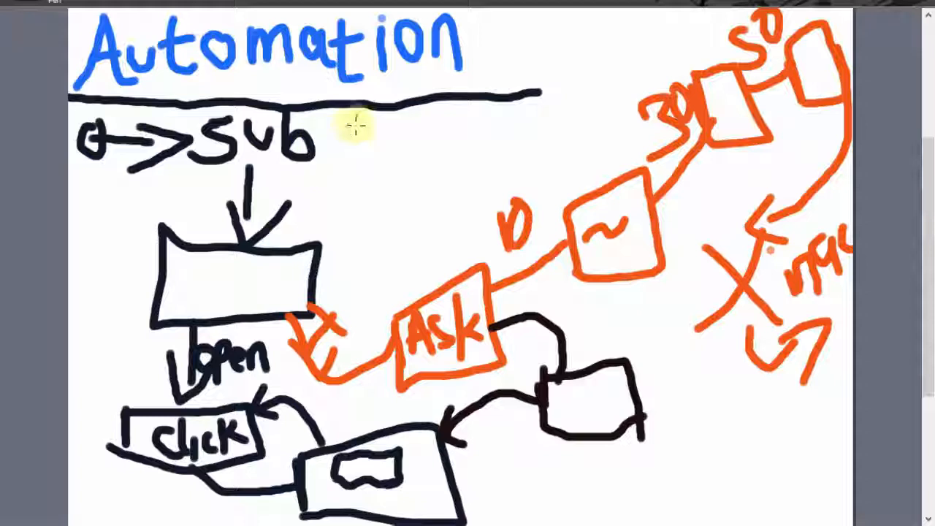
# Draw a green "click" box with an arrow down to a short label, and add a green box against the first black box.
pyautogui.moveTo(354, 130)
pyautogui.mouseDown()
pyautogui.moveTo(479, 122)
pyautogui.moveTo(488, 143)
pyautogui.moveTo(365, 167)
pyautogui.moveTo(355, 148)
pyautogui.moveTo(406, 158)
pyautogui.mouseUp()
pyautogui.moveTo(425, 150); pyautogui.dragTo(426, 167)
pyautogui.moveTo(449, 151)
pyautogui.mouseDown()
pyautogui.moveTo(447, 170)
pyautogui.moveTo(476, 154)
pyautogui.mouseUp()
pyautogui.moveTo(391, 175)
pyautogui.mouseDown()
pyautogui.moveTo(369, 215)
pyautogui.moveTo(386, 208)
pyautogui.mouseUp()
pyautogui.moveTo(350, 249)
pyautogui.mouseDown()
pyautogui.moveTo(351, 236)
pyautogui.moveTo(365, 257)
pyautogui.mouseUp()
pyautogui.moveTo(376, 223)
pyautogui.mouseDown()
pyautogui.moveTo(377, 250)
pyautogui.moveTo(398, 249)
pyautogui.mouseUp()
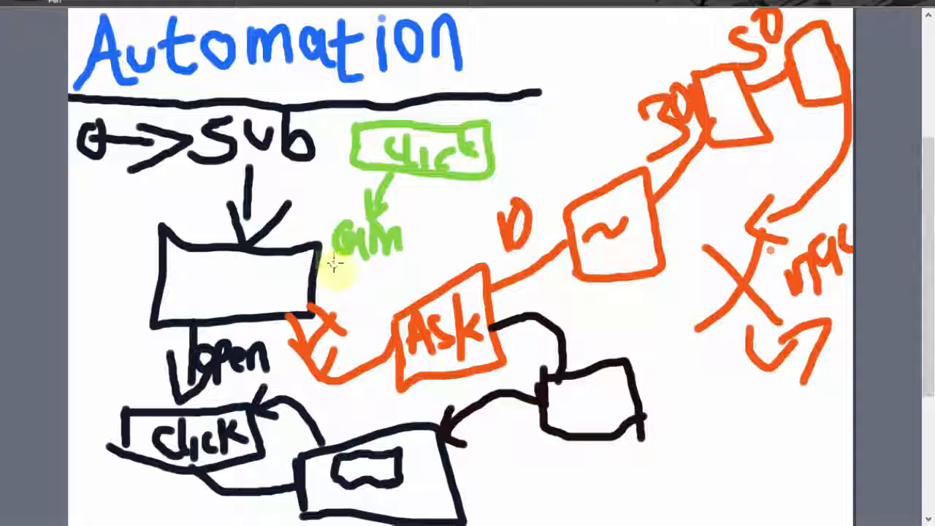
pyautogui.moveTo(332, 265)
pyautogui.mouseDown()
pyautogui.moveTo(387, 260)
pyautogui.moveTo(405, 281)
pyautogui.moveTo(317, 307)
pyautogui.moveTo(323, 269)
pyautogui.mouseUp()
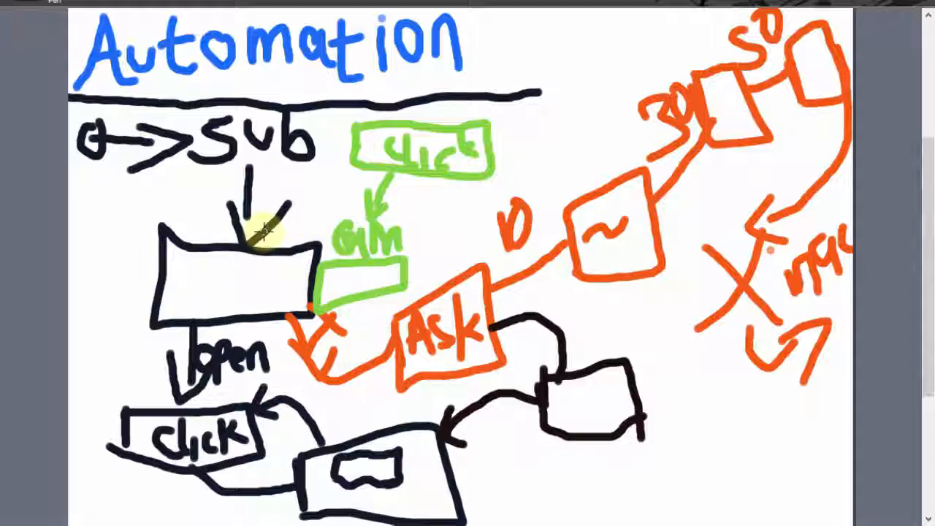
# Draw a large green dollar sign beside the Automation heading and an empty green box near the unlabelled black box.
pyautogui.moveTo(573, 31)
pyautogui.mouseDown()
pyautogui.moveTo(617, 102)
pyautogui.moveTo(538, 89)
pyautogui.mouseUp()
pyautogui.moveTo(557, 10); pyautogui.dragTo(553, 175)
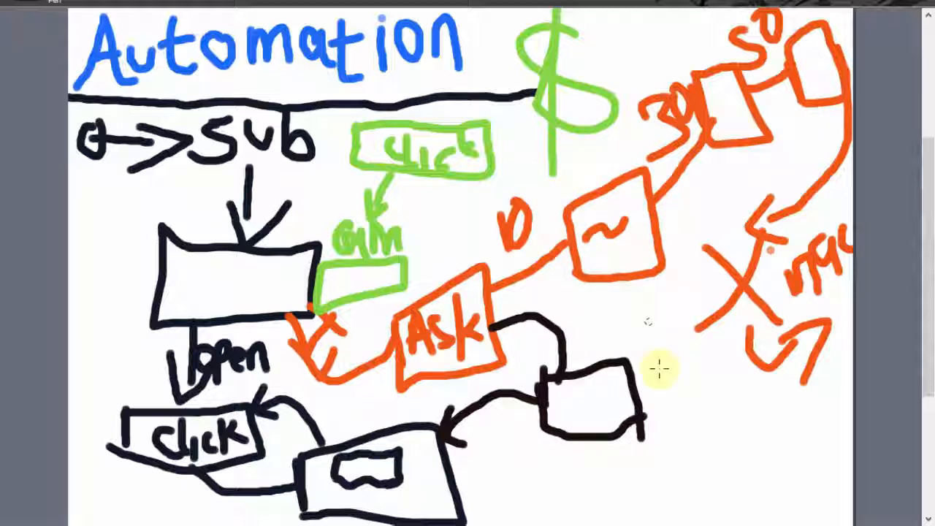
pyautogui.moveTo(662, 395)
pyautogui.mouseDown()
pyautogui.moveTo(661, 359)
pyautogui.moveTo(709, 355)
pyautogui.moveTo(674, 410)
pyautogui.moveTo(666, 406)
pyautogui.mouseUp()
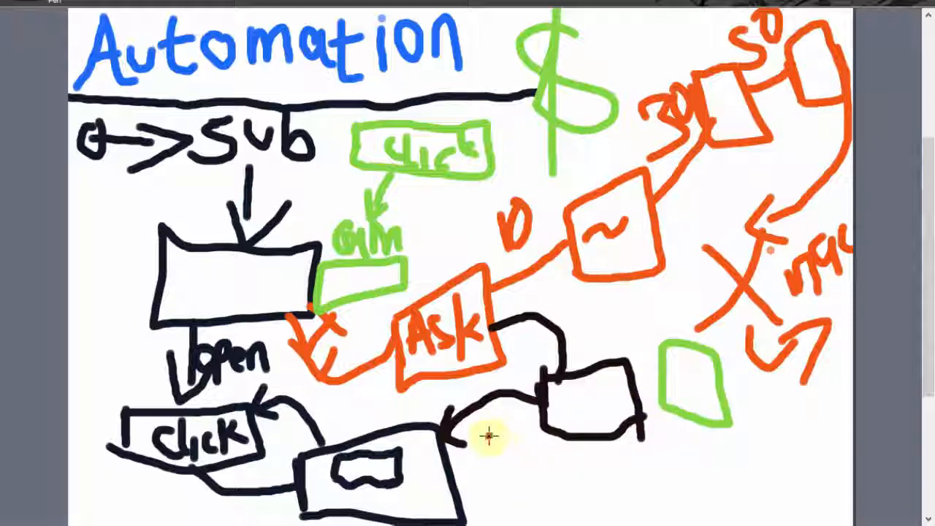
# Write "KPI" followed by "2000" in green below the diagram, with "600" underneath the number.
pyautogui.moveTo(489, 436); pyautogui.dragTo(497, 515)
pyautogui.moveTo(496, 474)
pyautogui.mouseDown()
pyautogui.moveTo(518, 438)
pyautogui.moveTo(532, 484)
pyautogui.mouseUp()
pyautogui.moveTo(546, 450); pyautogui.dragTo(547, 511)
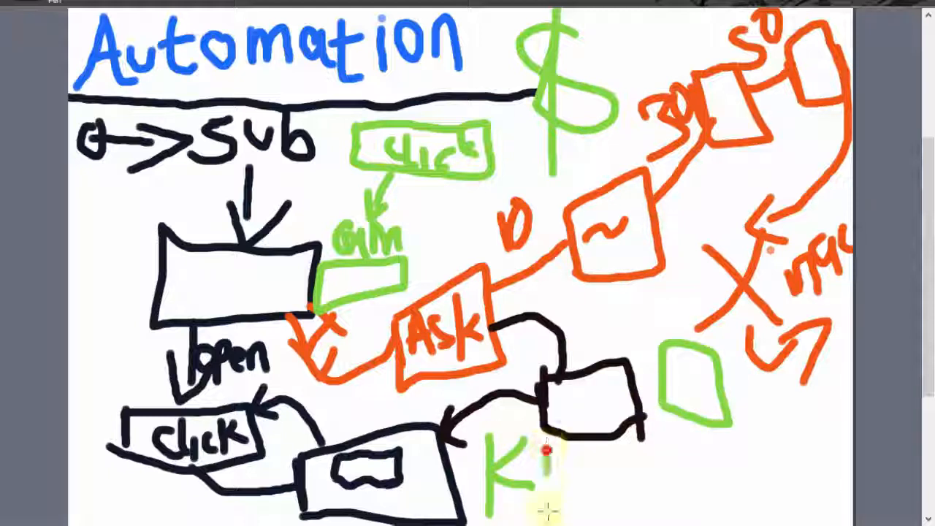
pyautogui.moveTo(547, 442); pyautogui.dragTo(552, 471)
pyautogui.moveTo(593, 430); pyautogui.dragTo(592, 502)
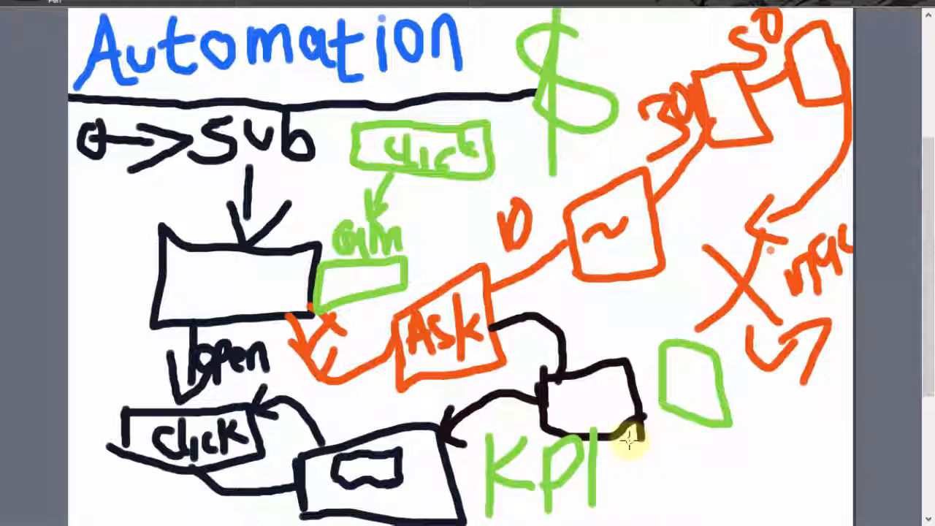
pyautogui.moveTo(628, 438)
pyautogui.mouseDown()
pyautogui.moveTo(628, 428)
pyautogui.moveTo(636, 470)
pyautogui.moveTo(667, 469)
pyautogui.mouseUp()
pyautogui.moveTo(676, 436)
pyautogui.mouseDown()
pyautogui.moveTo(667, 462)
pyautogui.moveTo(674, 431)
pyautogui.moveTo(715, 443)
pyautogui.moveTo(768, 443)
pyautogui.moveTo(775, 432)
pyautogui.mouseUp()
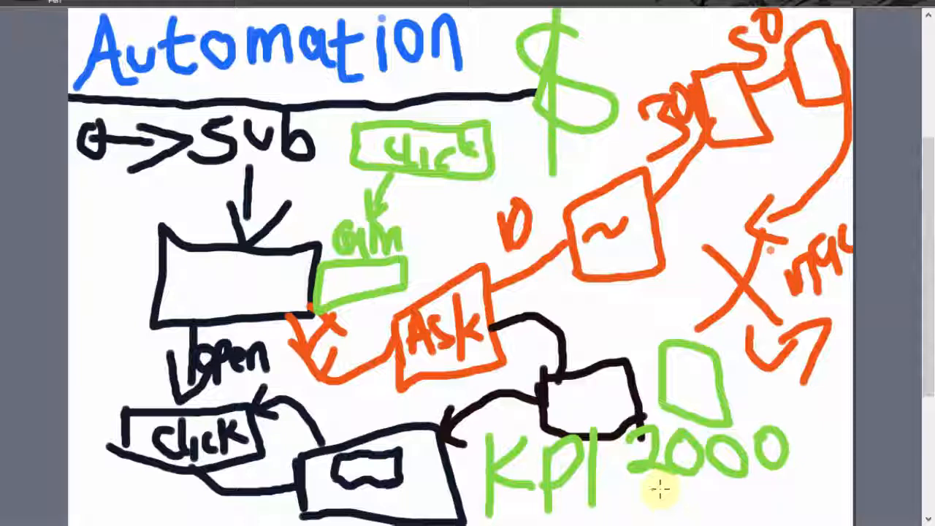
pyautogui.moveTo(661, 483)
pyautogui.mouseDown()
pyautogui.moveTo(632, 496)
pyautogui.moveTo(637, 513)
pyautogui.moveTo(703, 493)
pyautogui.moveTo(700, 484)
pyautogui.moveTo(728, 515)
pyautogui.moveTo(736, 494)
pyautogui.moveTo(730, 504)
pyautogui.mouseUp()
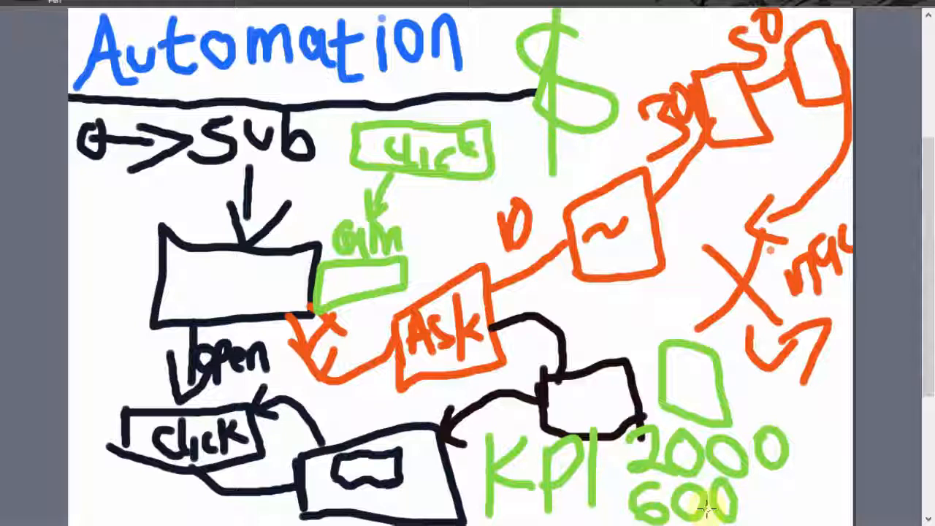
# Write an underlined "10" in green beside the empty green box, and "Convers" in green above that box.
pyautogui.moveTo(754, 380)
pyautogui.mouseDown()
pyautogui.moveTo(754, 411)
pyautogui.moveTo(779, 410)
pyautogui.moveTo(768, 387)
pyautogui.mouseUp()
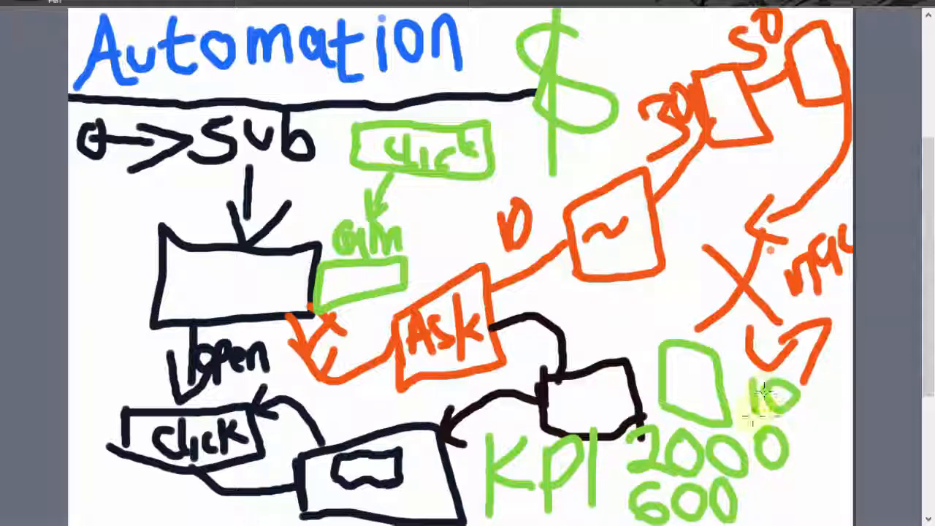
pyautogui.moveTo(741, 415); pyautogui.dragTo(812, 412)
pyautogui.moveTo(746, 421); pyautogui.dragTo(803, 414)
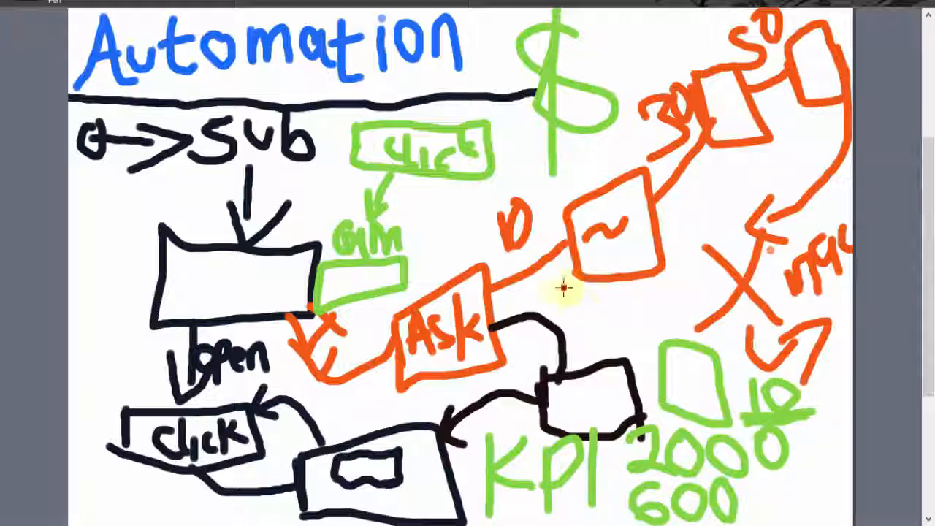
pyautogui.moveTo(561, 285)
pyautogui.mouseDown()
pyautogui.moveTo(576, 326)
pyautogui.moveTo(586, 313)
pyautogui.moveTo(621, 329)
pyautogui.moveTo(647, 314)
pyautogui.moveTo(763, 303)
pyautogui.mouseUp()
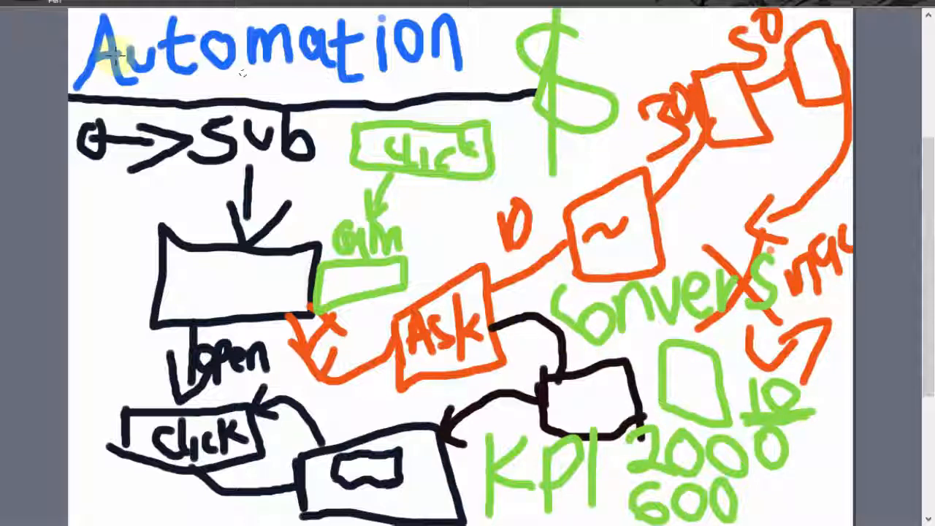
pyautogui.moveTo(67, 100); pyautogui.dragTo(463, 91)
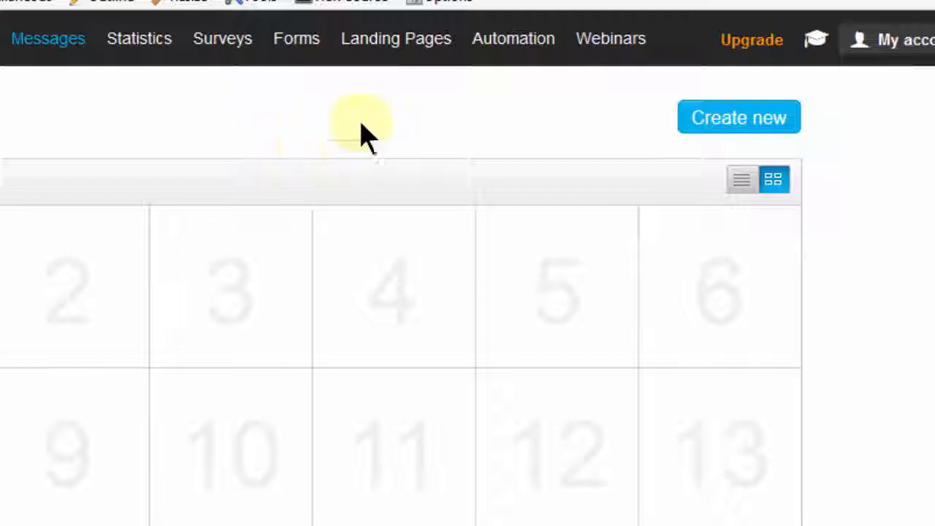
# Switch to GetResponse, open Manage workflows, and examine the automation overview with its example workflow and its conditions, actions and filters.
pyautogui.moveTo(509, 53)
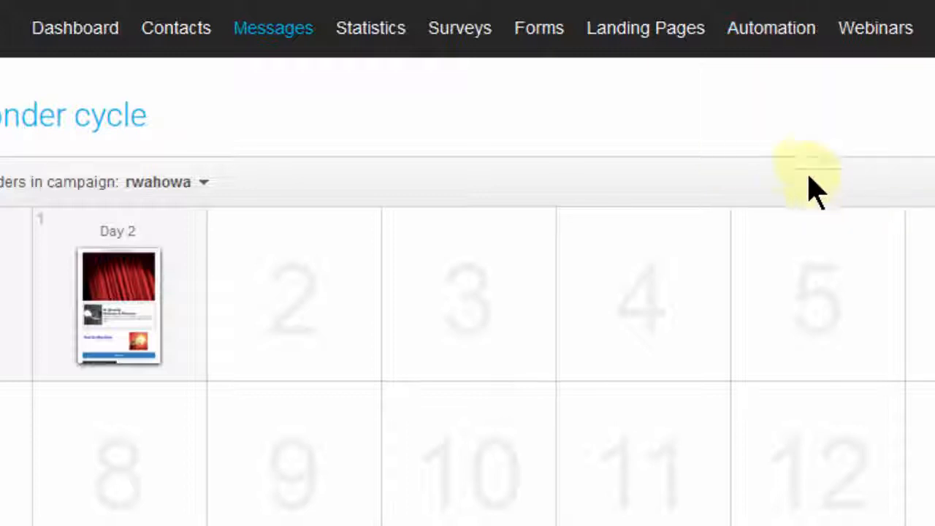
pyautogui.moveTo(776, 41)
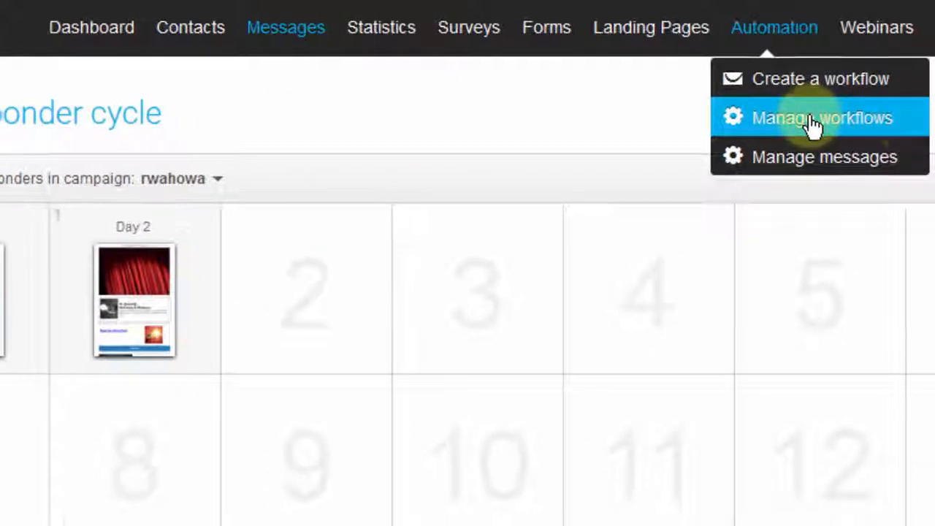
pyautogui.click(813, 120)
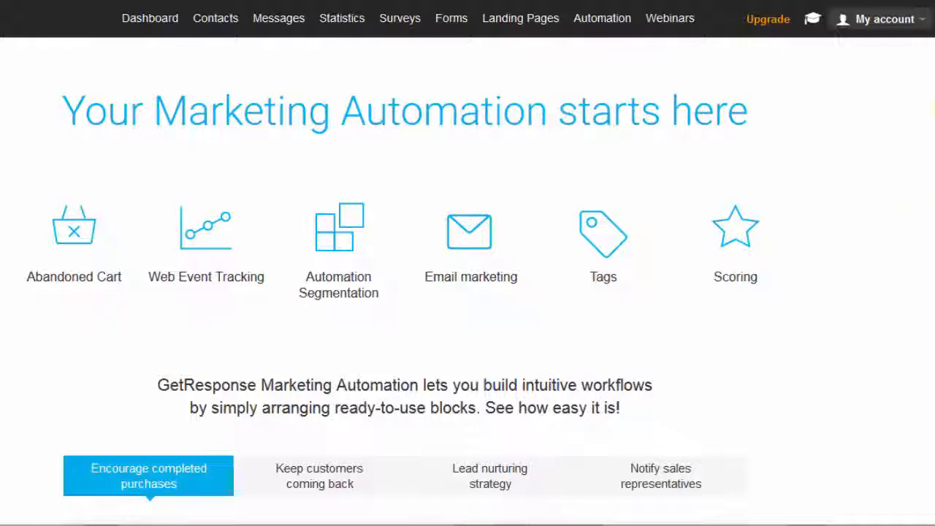
pyautogui.scroll(-2, 467, 293)
pyautogui.scroll(-7, 467, 263)
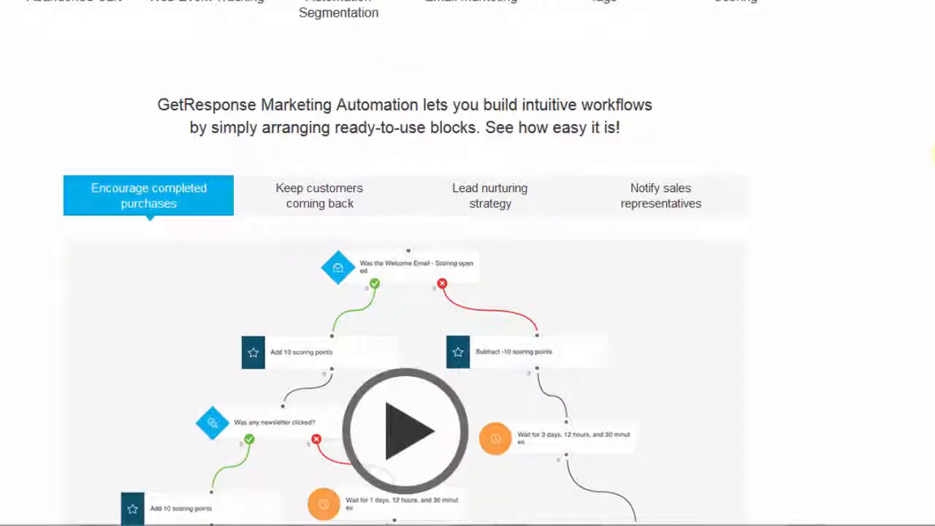
pyautogui.scroll(2, 366, 178)
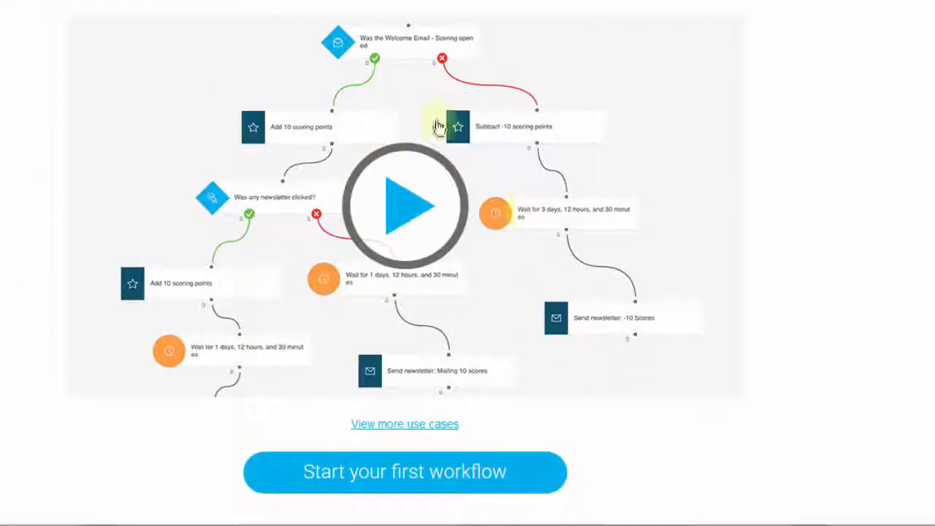
pyautogui.scroll(-5, 379, 236)
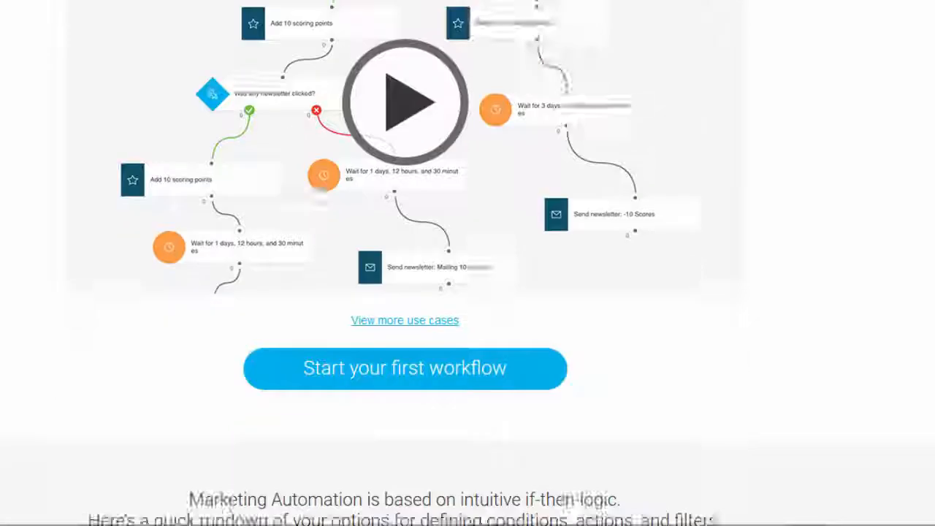
pyautogui.scroll(-1, 468, 263)
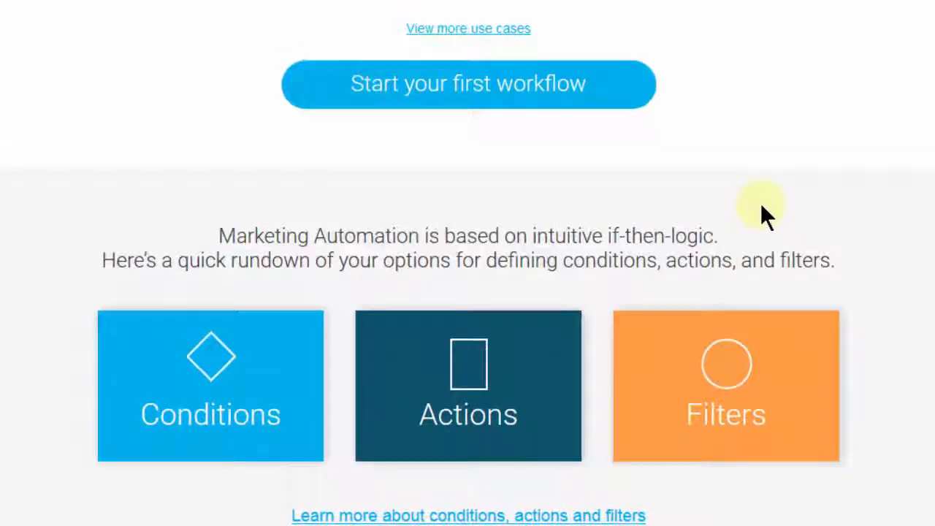
pyautogui.scroll(-3, 207, 100)
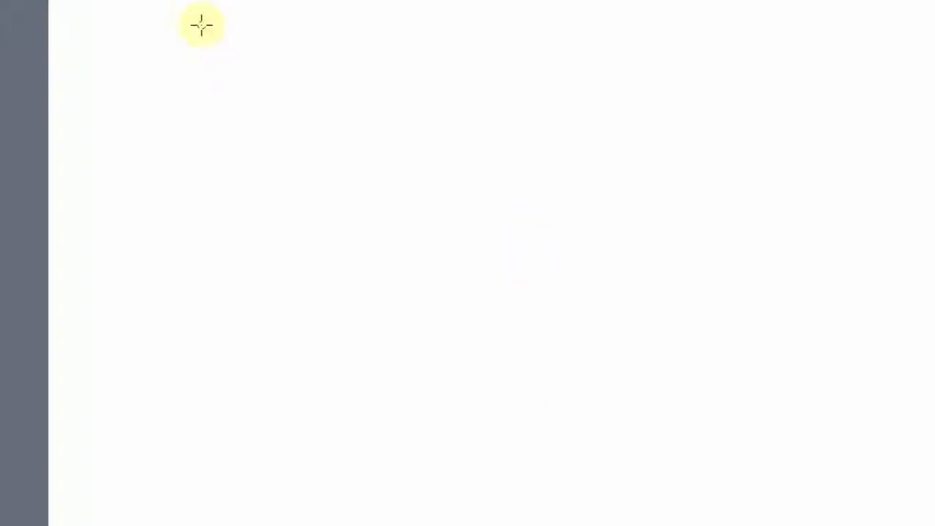
# On a blank canvas, write "If" in black with a long crossbar, and "then" below it.
pyautogui.moveTo(198, 29); pyautogui.dragTo(199, 87)
pyautogui.moveTo(273, 35)
pyautogui.mouseDown()
pyautogui.moveTo(255, 133)
pyautogui.moveTo(208, 111)
pyautogui.moveTo(349, 103)
pyautogui.mouseUp()
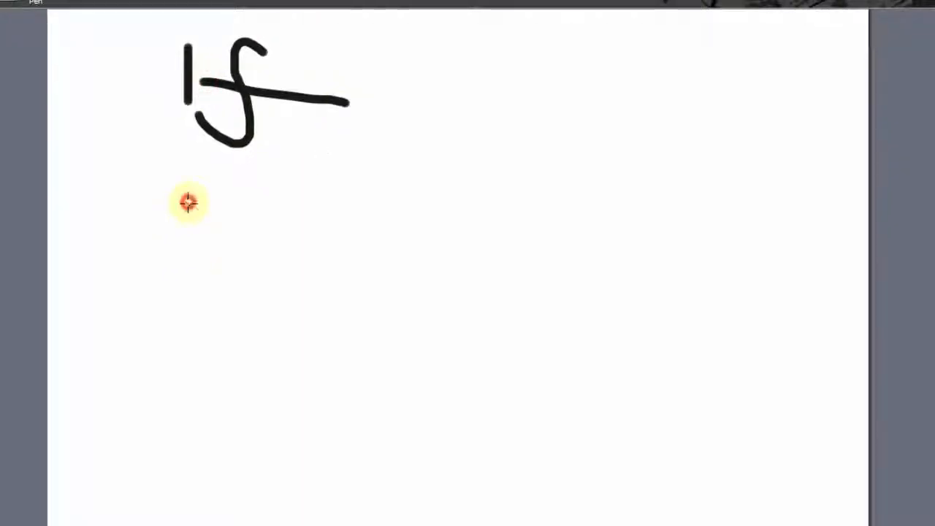
pyautogui.moveTo(189, 201); pyautogui.dragTo(219, 311)
pyautogui.moveTo(166, 244); pyautogui.dragTo(230, 260)
pyautogui.moveTo(258, 162); pyautogui.dragTo(298, 337)
pyautogui.moveTo(321, 300); pyautogui.dragTo(371, 330)
pyautogui.moveTo(382, 317); pyautogui.dragTo(422, 334)
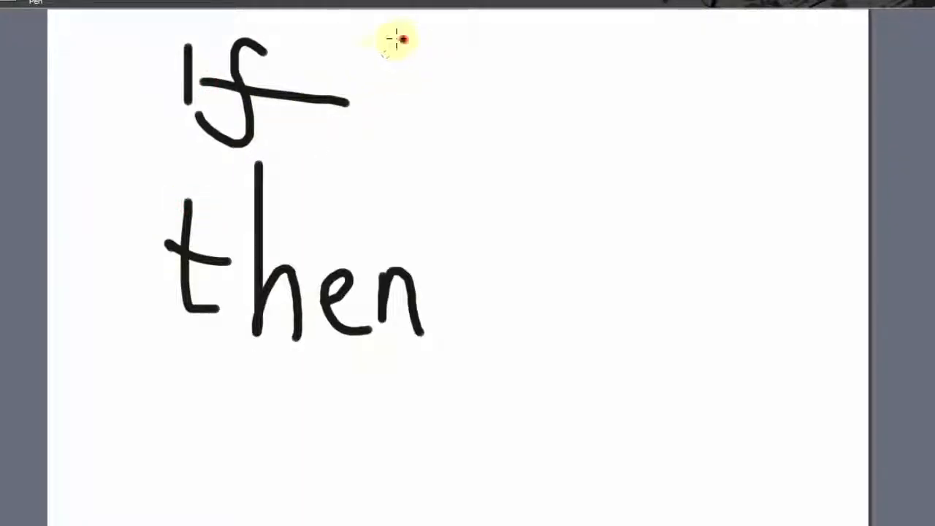
# Write an opening brace and "condit" after "If", changing from black to green after "co", and "(action" in green after "then".
pyautogui.moveTo(395, 40)
pyautogui.mouseDown()
pyautogui.moveTo(394, 84)
pyautogui.moveTo(456, 153)
pyautogui.mouseUp()
pyautogui.moveTo(461, 55); pyautogui.dragTo(546, 66)
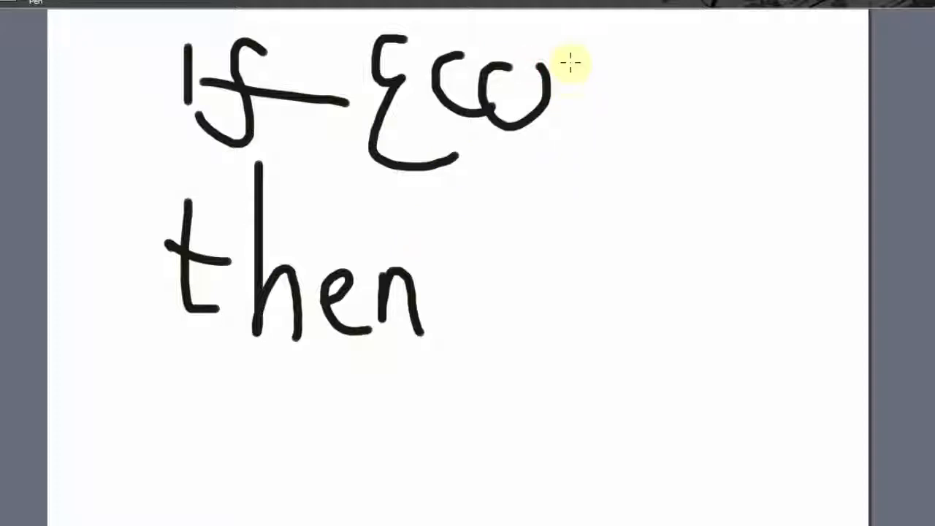
pyautogui.moveTo(564, 105)
pyautogui.mouseDown()
pyautogui.moveTo(563, 79)
pyautogui.moveTo(601, 102)
pyautogui.mouseUp()
pyautogui.moveTo(647, 66)
pyautogui.mouseDown()
pyautogui.moveTo(628, 73)
pyautogui.moveTo(652, 29)
pyautogui.mouseUp()
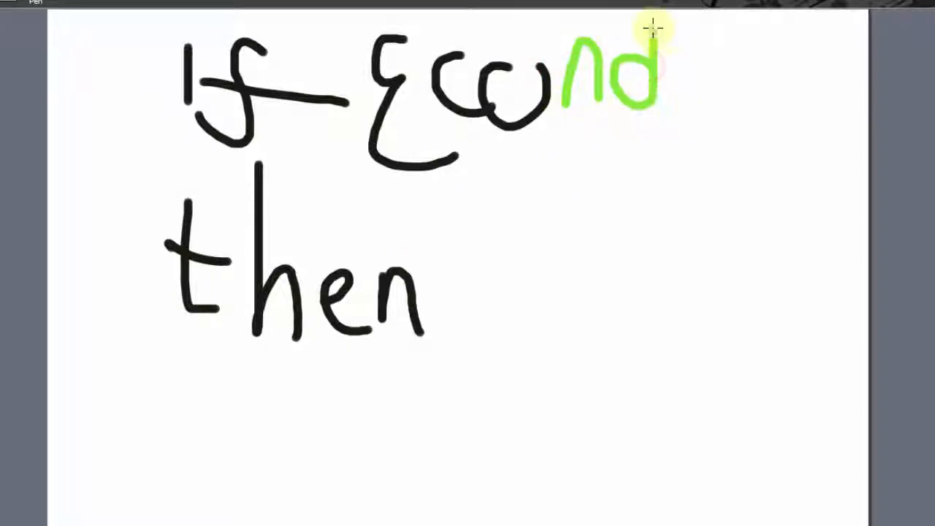
pyautogui.moveTo(685, 77); pyautogui.dragTo(688, 114)
pyautogui.moveTo(717, 10); pyautogui.dragTo(740, 95)
pyautogui.moveTo(740, 44); pyautogui.dragTo(695, 52)
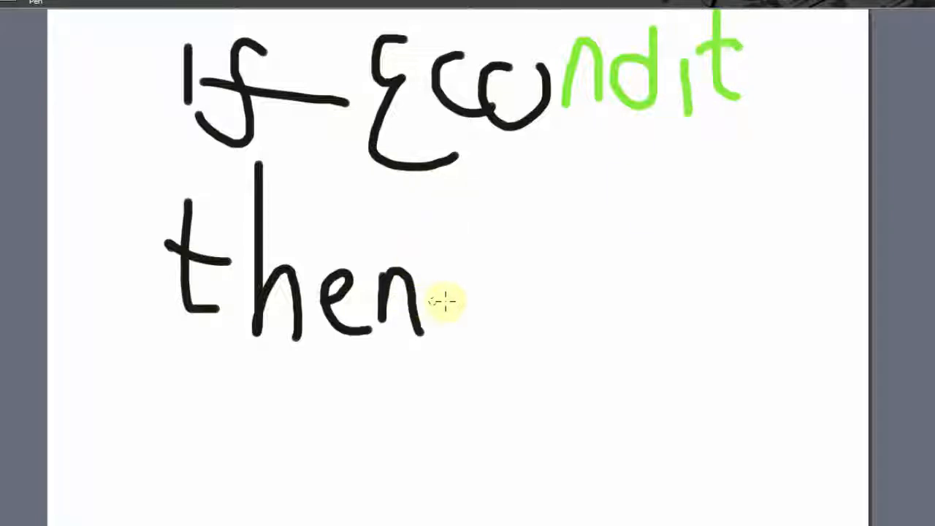
pyautogui.moveTo(459, 250); pyautogui.dragTo(503, 358)
pyautogui.moveTo(472, 302)
pyautogui.mouseDown()
pyautogui.moveTo(582, 261)
pyautogui.moveTo(731, 263)
pyautogui.moveTo(752, 337)
pyautogui.mouseUp()
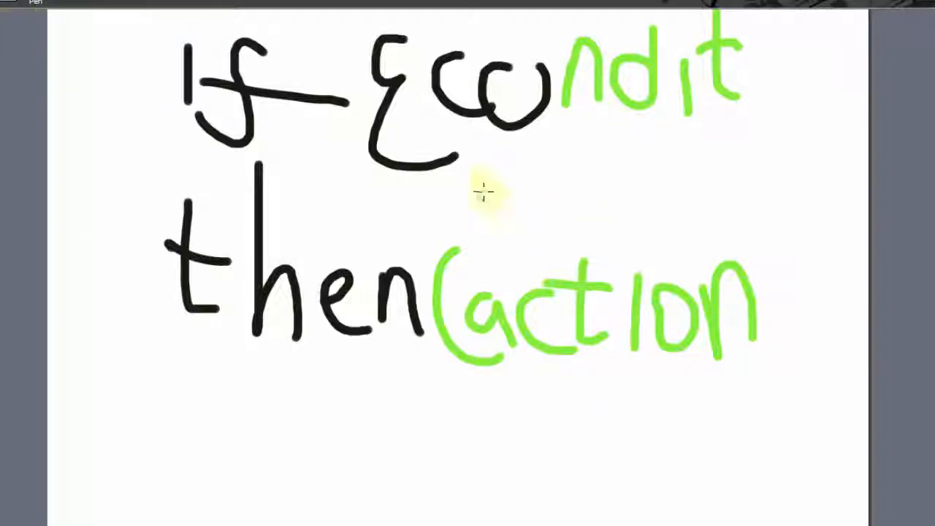
# Draw a long purple box containing "100" between "condit" and "action", and write "filter" in purple below "action".
pyautogui.moveTo(490, 176)
pyautogui.mouseDown()
pyautogui.moveTo(491, 219)
pyautogui.moveTo(490, 174)
pyautogui.moveTo(717, 142)
pyautogui.moveTo(826, 204)
pyautogui.moveTo(545, 189)
pyautogui.moveTo(514, 203)
pyautogui.mouseUp()
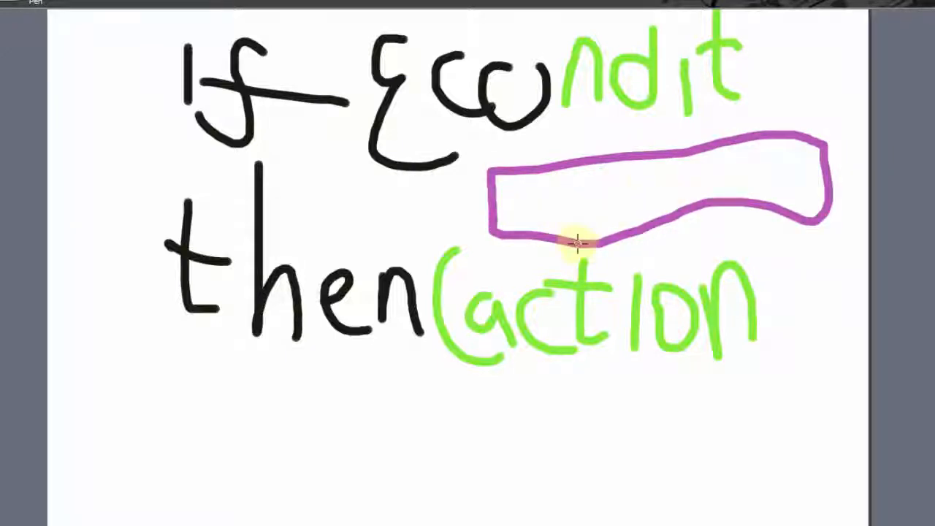
pyautogui.moveTo(534, 184)
pyautogui.mouseDown()
pyautogui.moveTo(536, 245)
pyautogui.moveTo(553, 192)
pyautogui.moveTo(584, 208)
pyautogui.mouseUp()
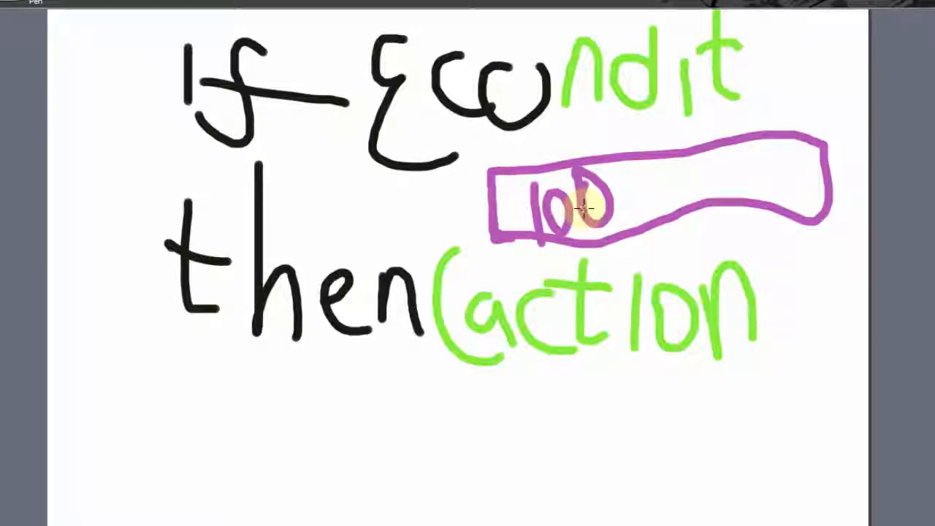
pyautogui.moveTo(389, 365)
pyautogui.mouseDown()
pyautogui.moveTo(306, 458)
pyautogui.moveTo(385, 438)
pyautogui.mouseUp()
pyautogui.moveTo(408, 413); pyautogui.dragTo(411, 454)
pyautogui.click(413, 397)
pyautogui.moveTo(438, 378); pyautogui.dragTo(443, 459)
pyautogui.moveTo(478, 370); pyautogui.dragTo(482, 471)
pyautogui.moveTo(461, 413); pyautogui.dragTo(503, 411)
pyautogui.moveTo(514, 446); pyautogui.dragTo(571, 467)
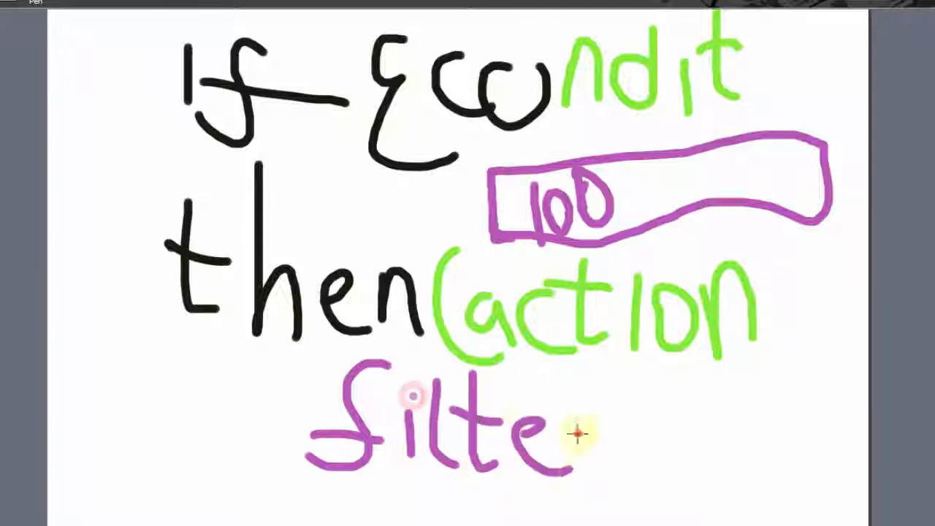
pyautogui.moveTo(580, 422); pyautogui.dragTo(599, 432)
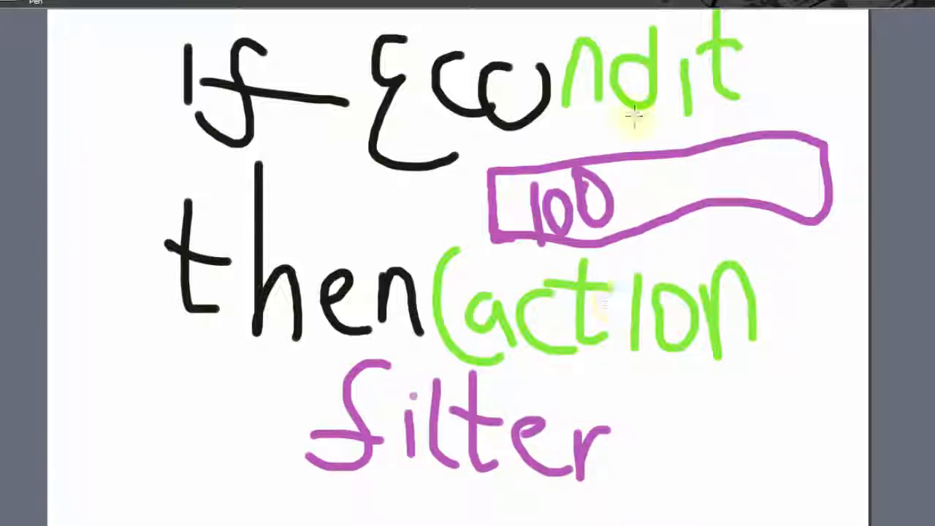
# Draw purple arrows from "condit" down to the "100" box and from that box down to "action".
pyautogui.moveTo(584, 125)
pyautogui.mouseDown()
pyautogui.moveTo(619, 167)
pyautogui.moveTo(628, 135)
pyautogui.mouseUp()
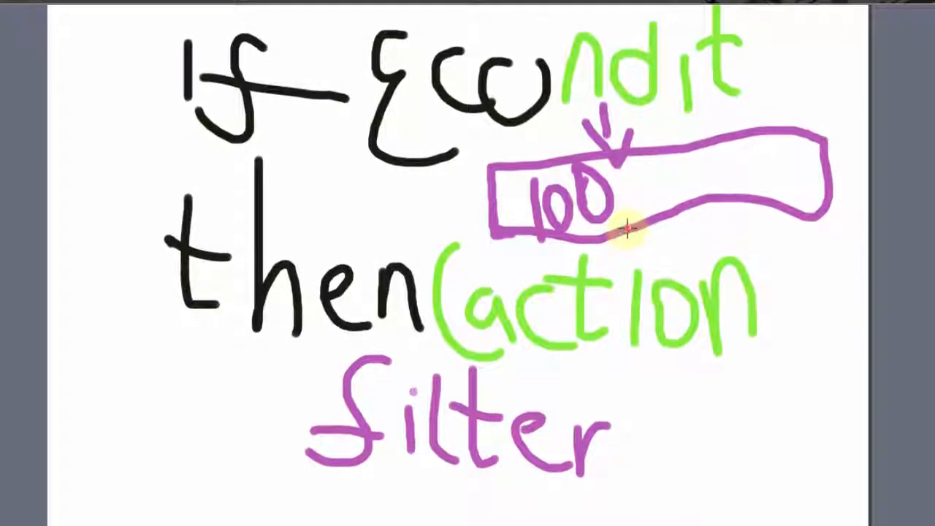
pyautogui.moveTo(626, 233); pyautogui.dragTo(633, 260)
pyautogui.moveTo(622, 245)
pyautogui.mouseDown()
pyautogui.moveTo(635, 260)
pyautogui.moveTo(649, 245)
pyautogui.mouseUp()
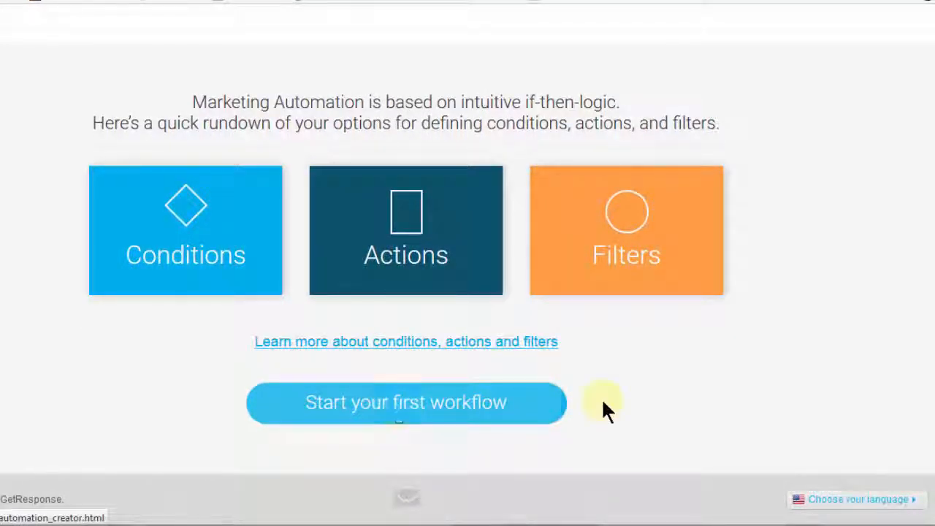
# Return to GetResponse, open the Manage automation messages page, and show its drafts.
pyautogui.moveTo(934, 405); pyautogui.dragTo(934, 221)
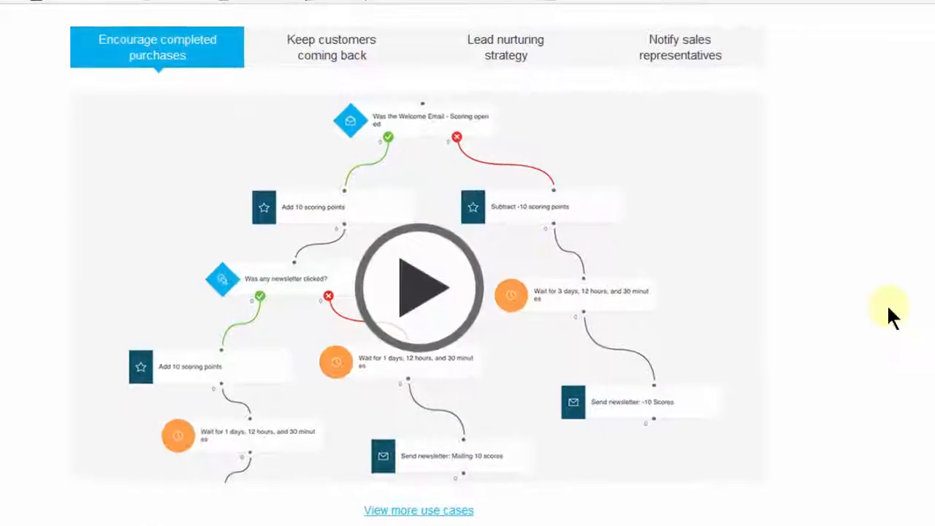
pyautogui.moveTo(934, 226); pyautogui.dragTo(934, 110)
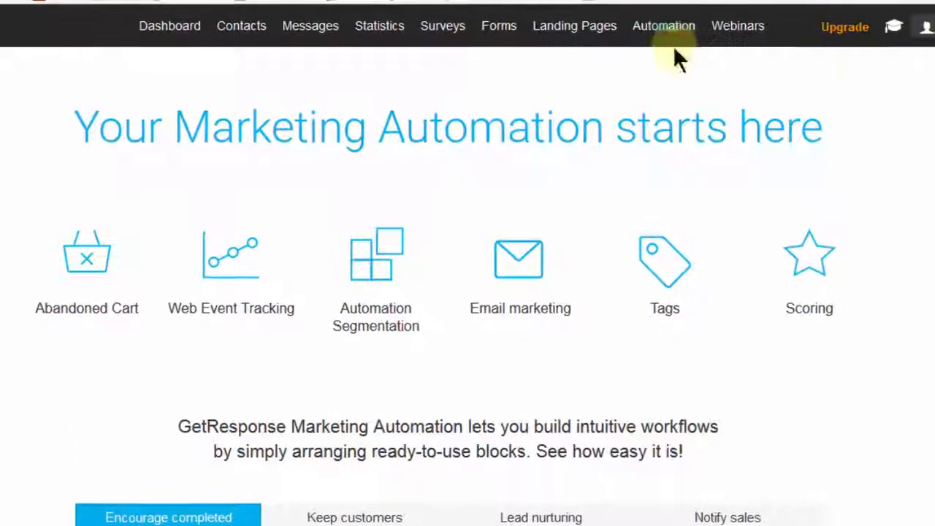
pyautogui.moveTo(658, 30)
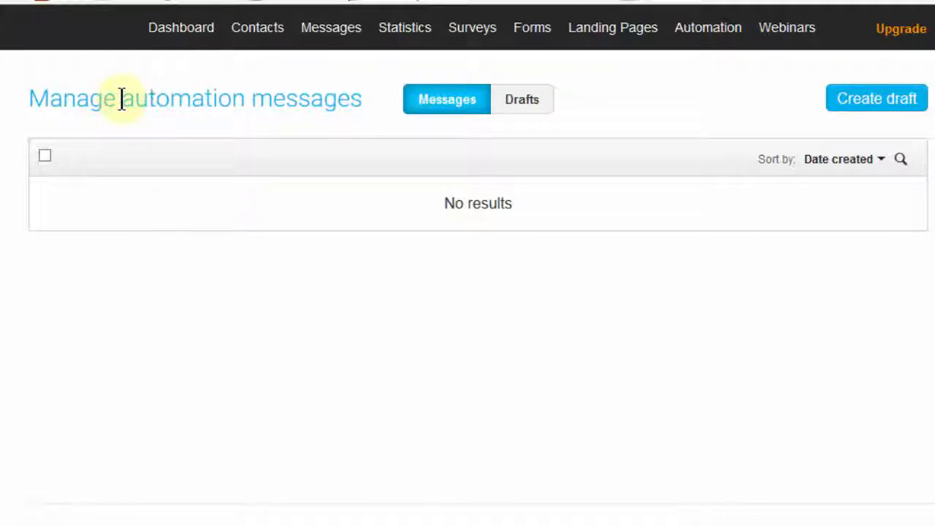
pyautogui.moveTo(122, 99); pyautogui.dragTo(360, 97)
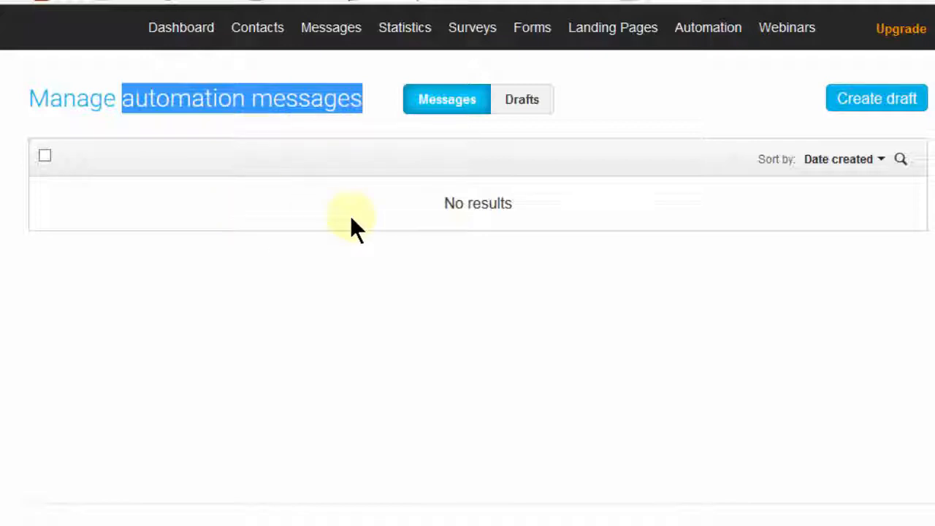
pyautogui.click(526, 109)
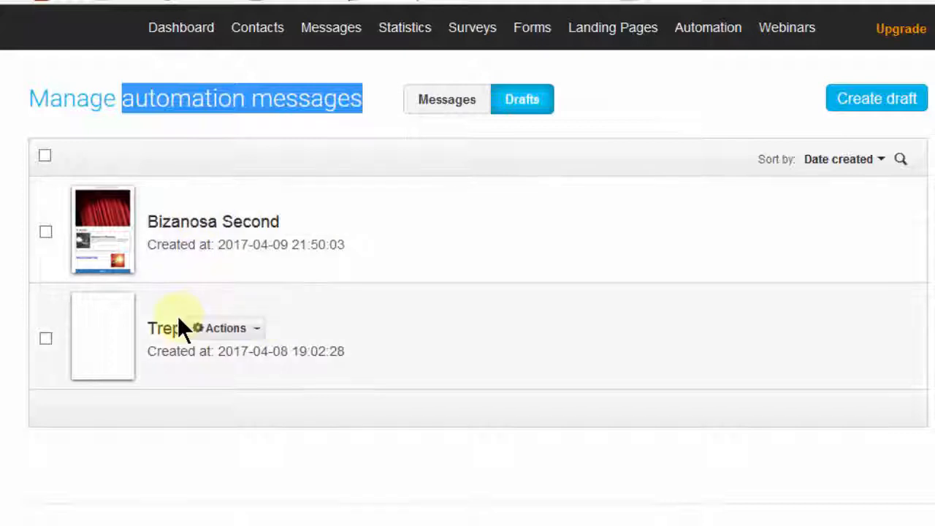
# Create an automation message draft named "Reminder" with the subject "Hey here is a reminder".
pyautogui.click(577, 128)
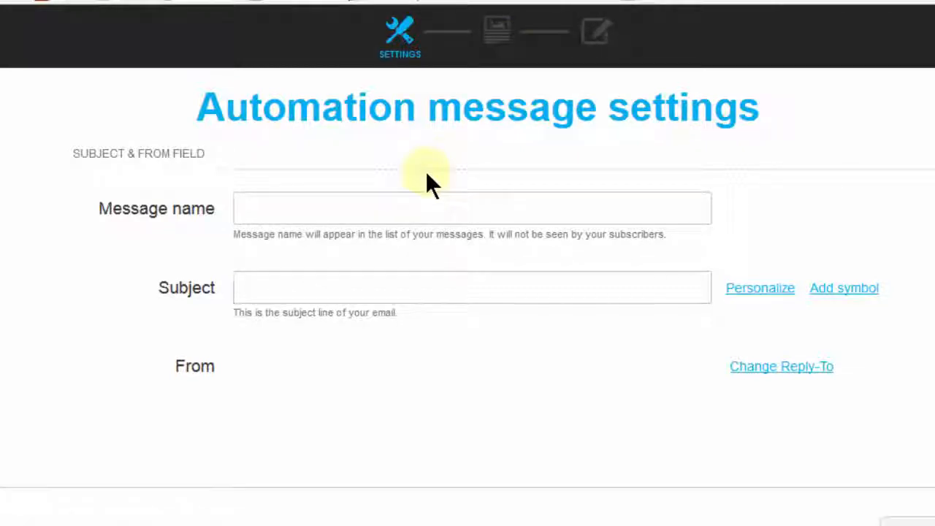
pyautogui.click(385, 208)
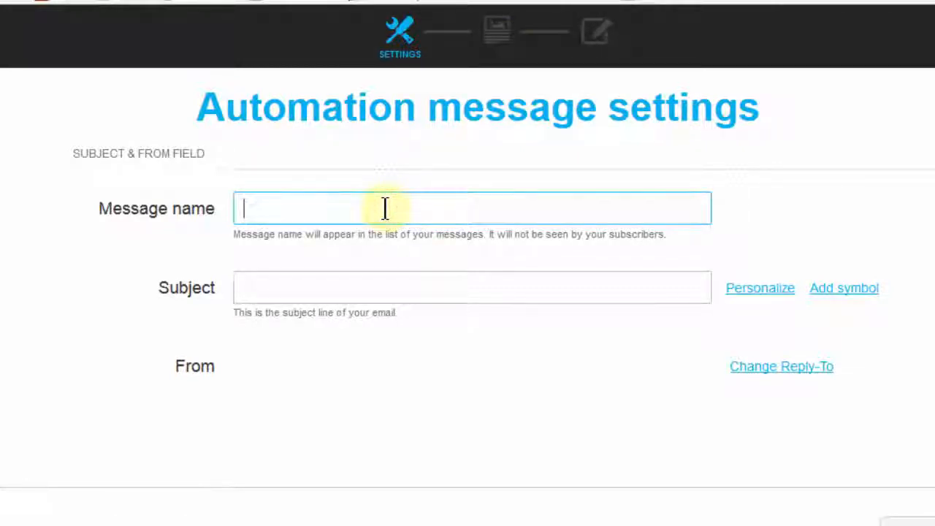
pyautogui.write('Reminder')
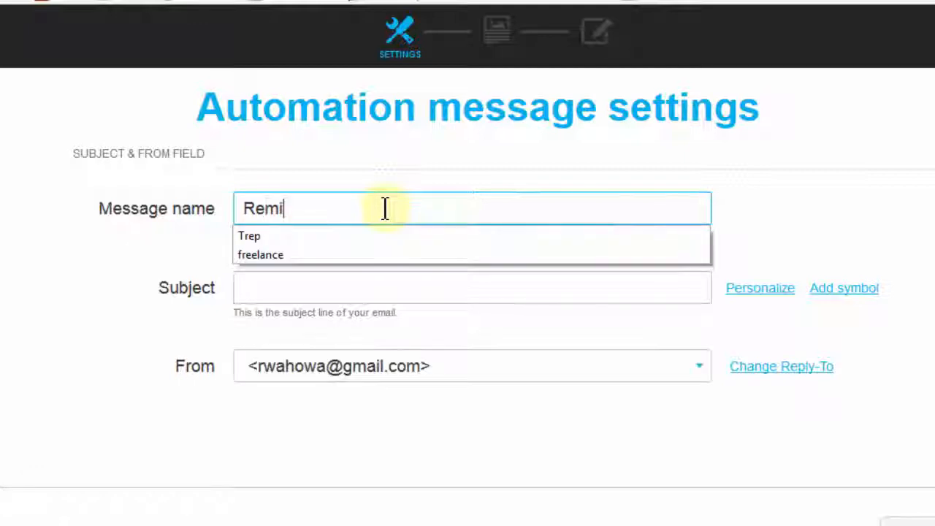
pyautogui.click(298, 284)
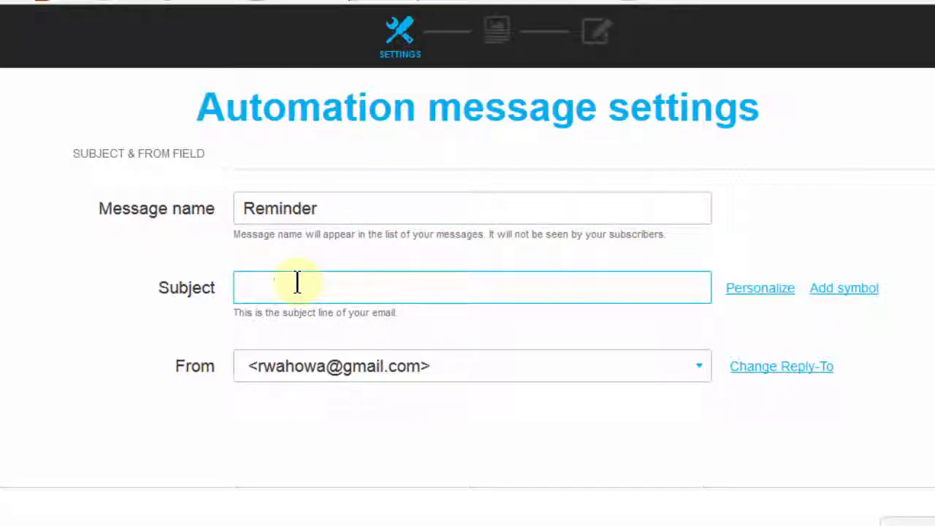
pyautogui.write('Hey ')
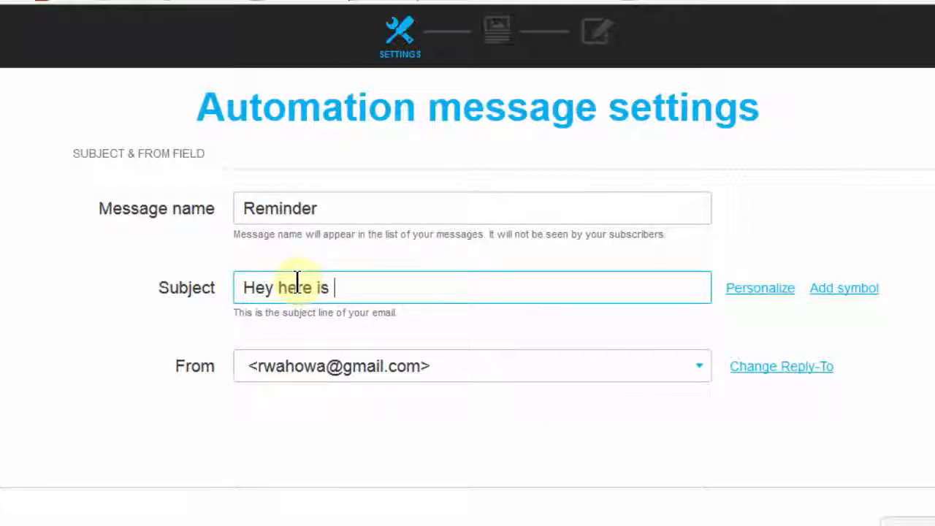
pyautogui.write('here is a reminder')
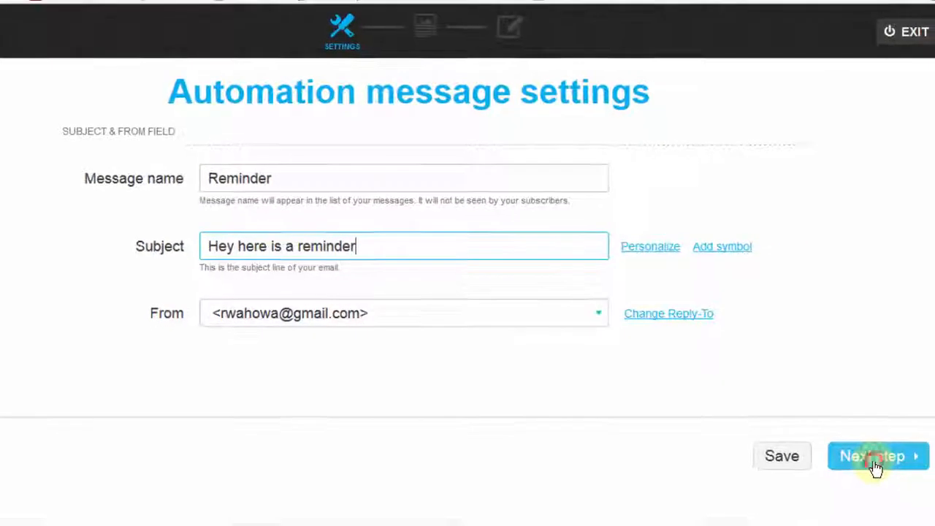
# Continue to the template stage and choose the saved template "Bizanosa First" for the message.
pyautogui.click(847, 451)
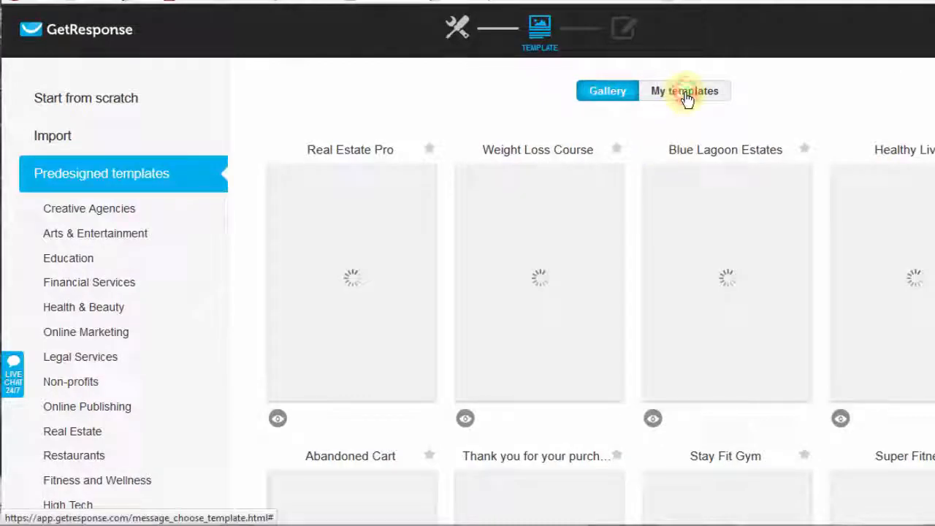
pyautogui.click(685, 93)
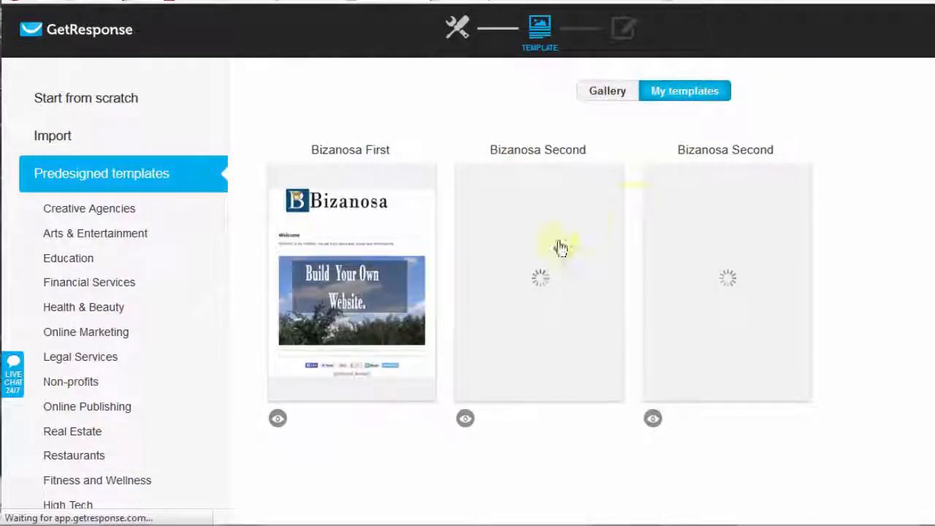
pyautogui.moveTo(577, 241)
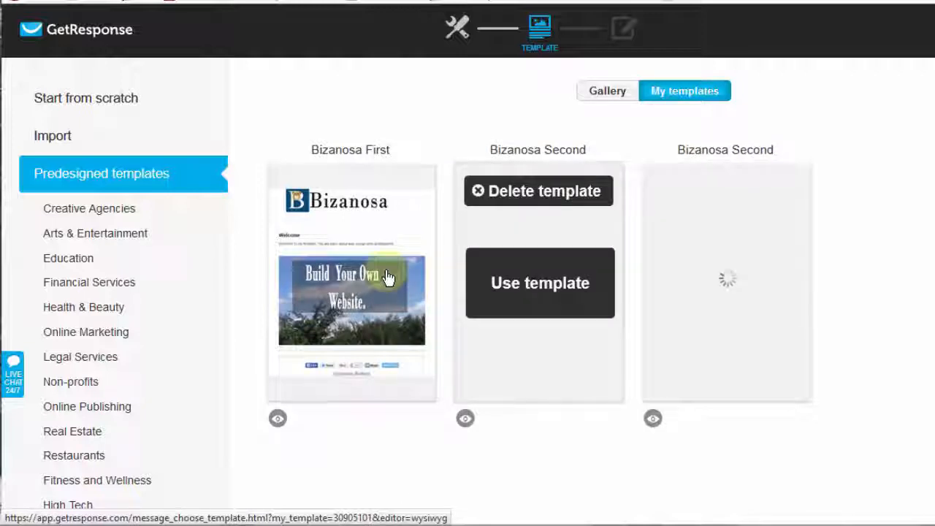
pyautogui.click(323, 254)
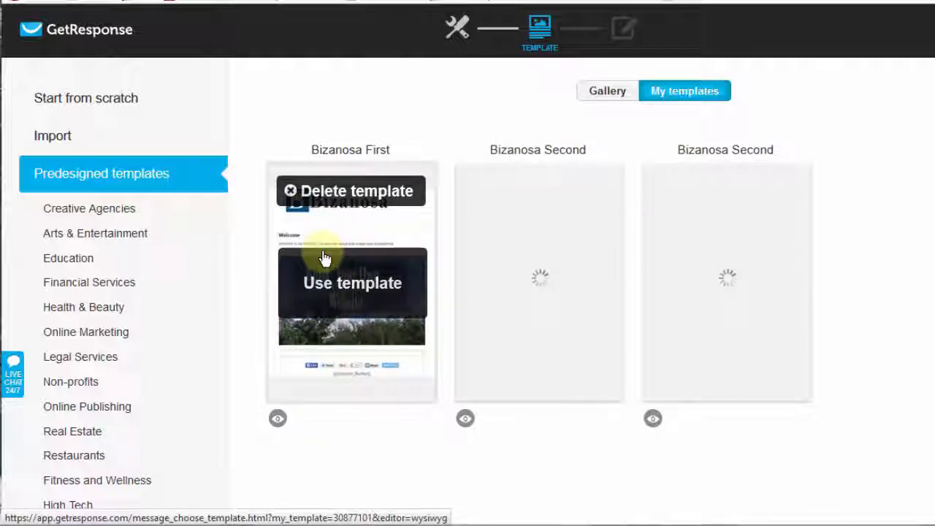
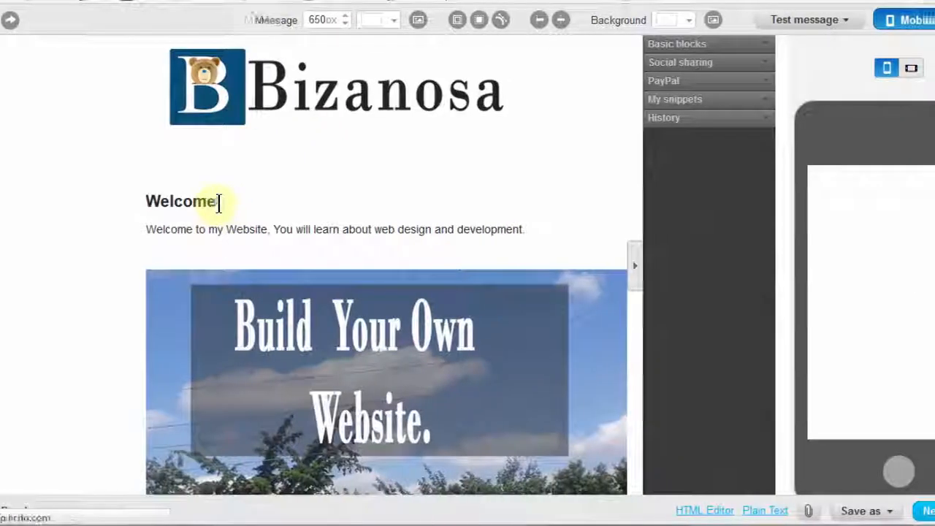
# Replace the message's "Welcome" heading with "Reminder" and finish the draft.
pyautogui.doubleClick(188, 200)
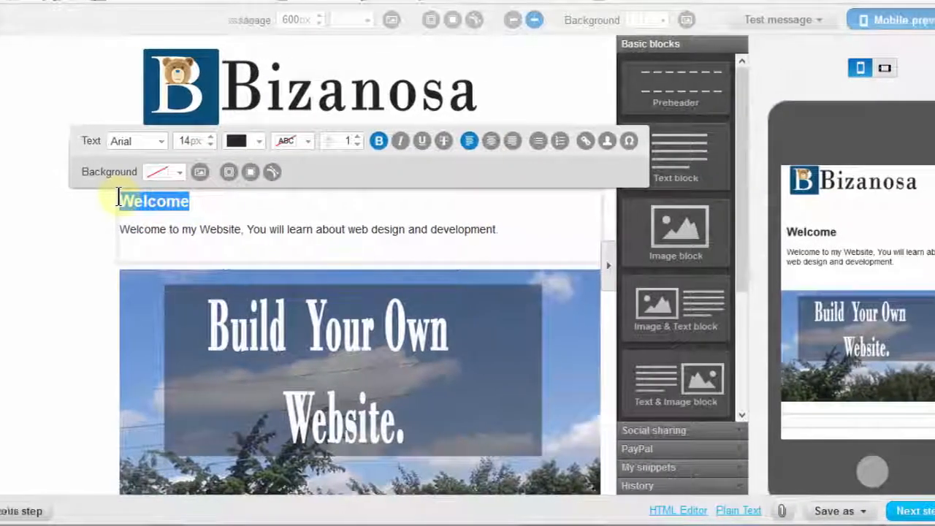
pyautogui.write('Remi')
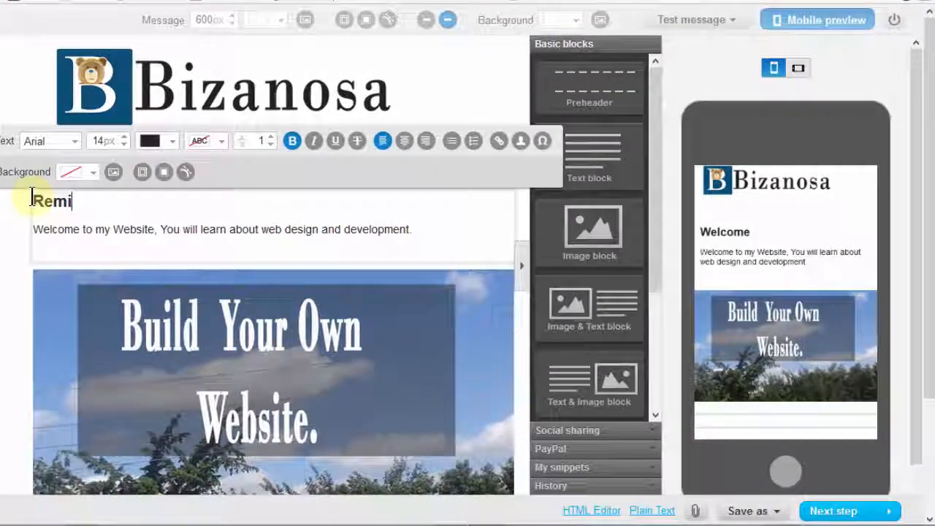
pyautogui.write('nder')
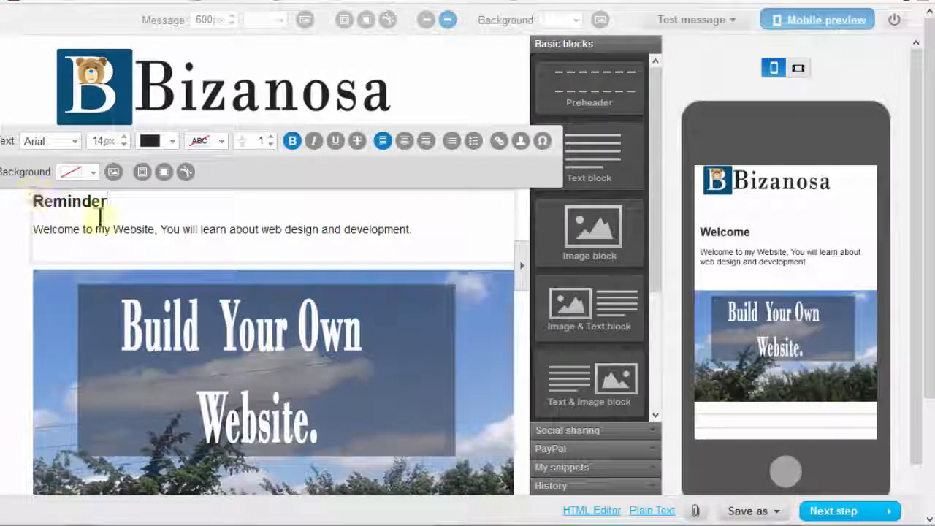
pyautogui.click(833, 510)
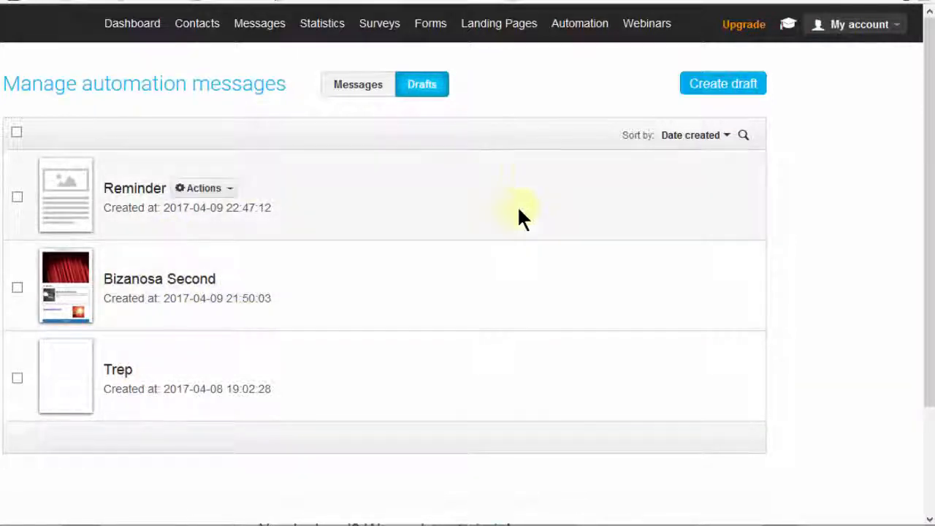
# Go through the automation introduction on required tools and building with bricks, and set it not to show again.
pyautogui.moveTo(579, 28)
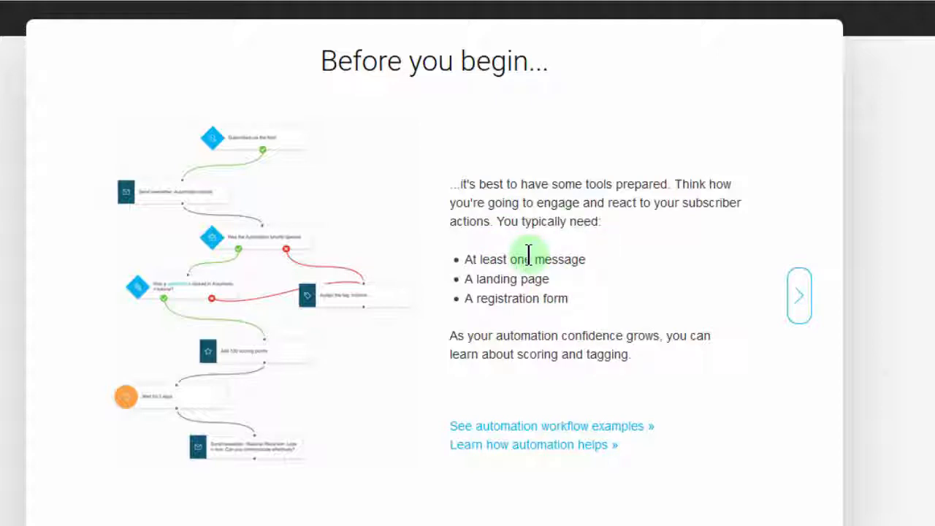
pyautogui.moveTo(533, 259); pyautogui.dragTo(589, 260)
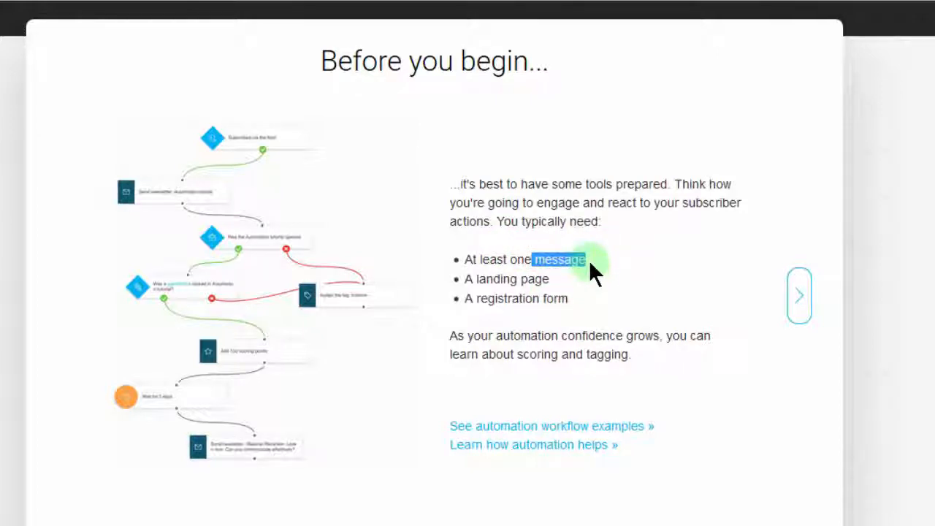
pyautogui.click(551, 281)
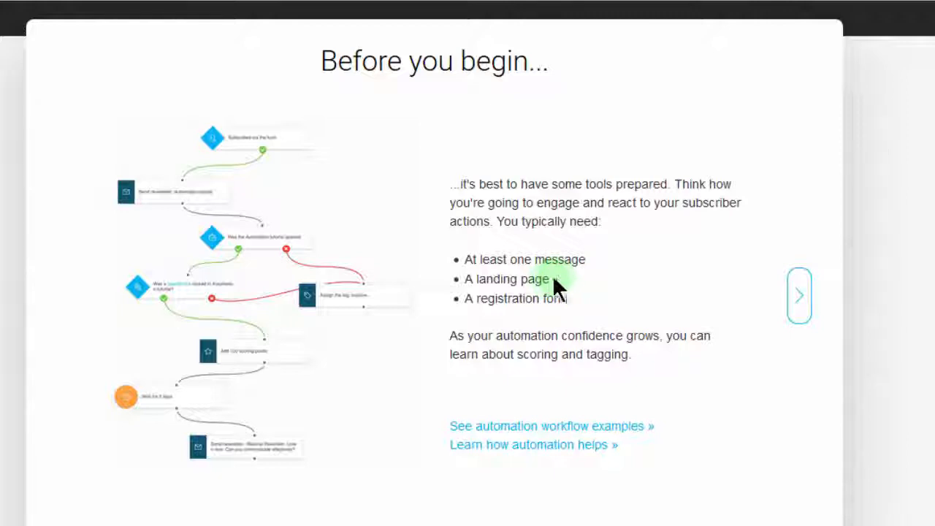
pyautogui.moveTo(548, 278); pyautogui.dragTo(478, 278)
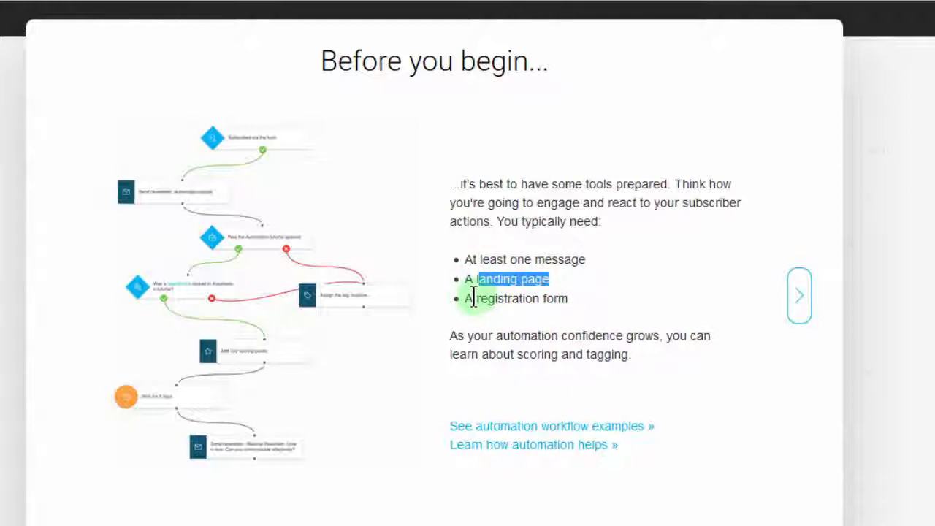
pyautogui.moveTo(473, 298); pyautogui.dragTo(570, 307)
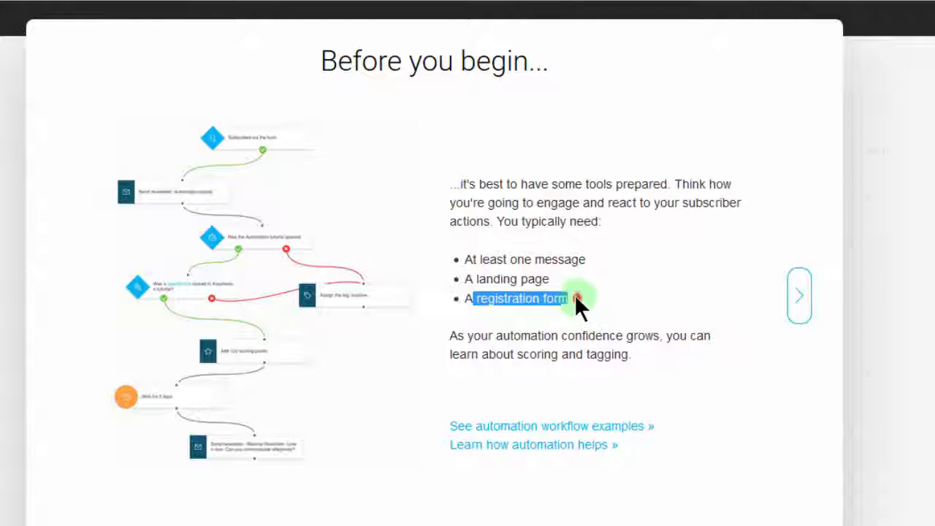
pyautogui.click(575, 297)
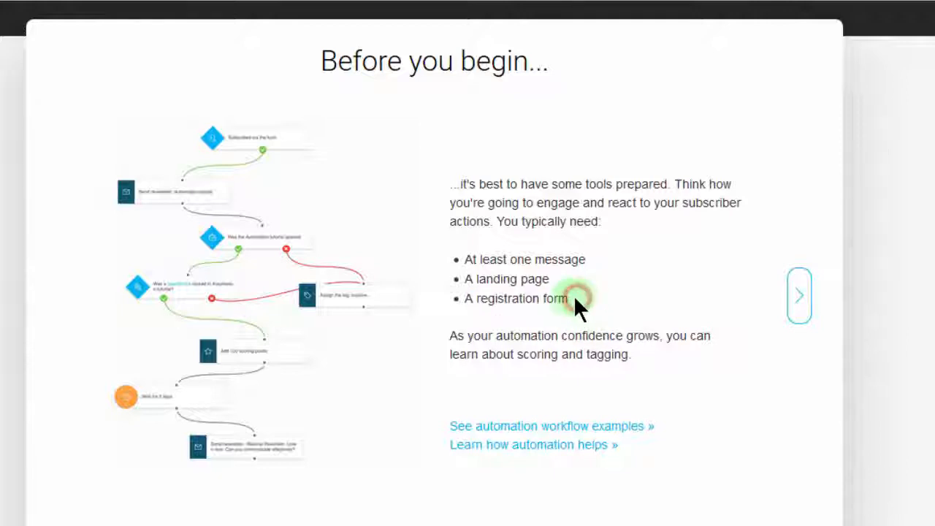
pyautogui.click(800, 296)
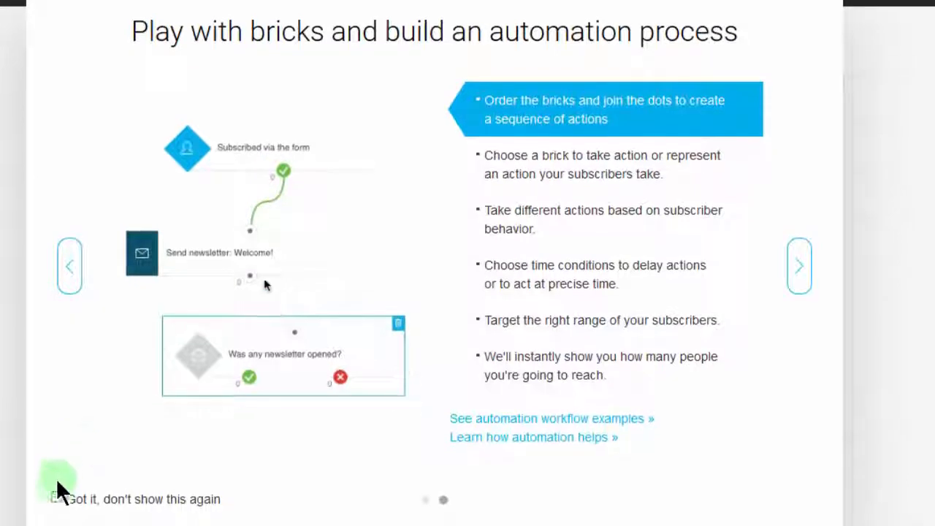
pyautogui.click(57, 492)
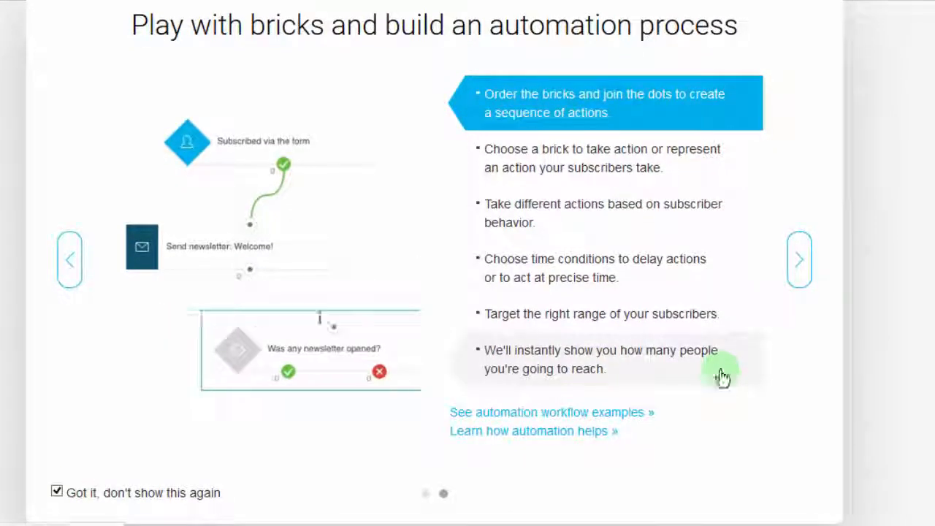
pyautogui.click(803, 274)
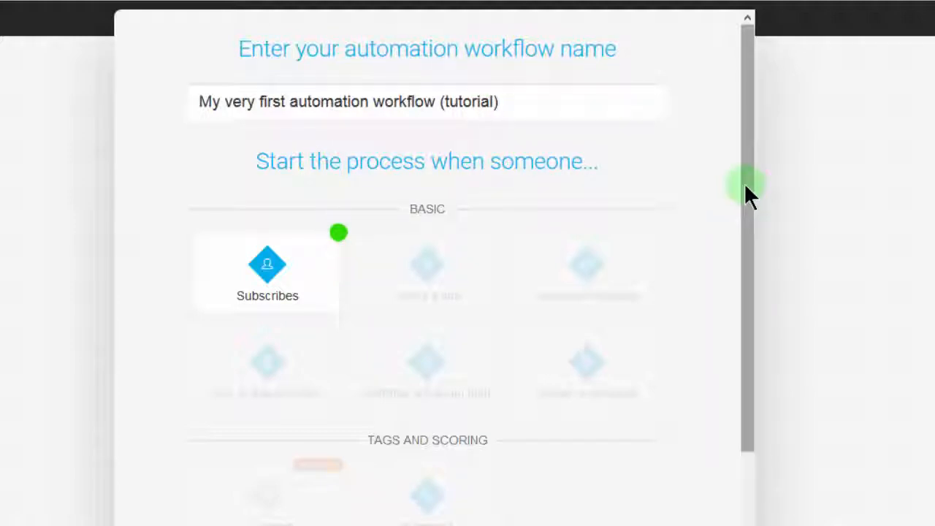
# Start the workflow "My very first automation workflow (tutorial)" with the Subscribes condition.
pyautogui.moveTo(742, 170); pyautogui.dragTo(773, 51)
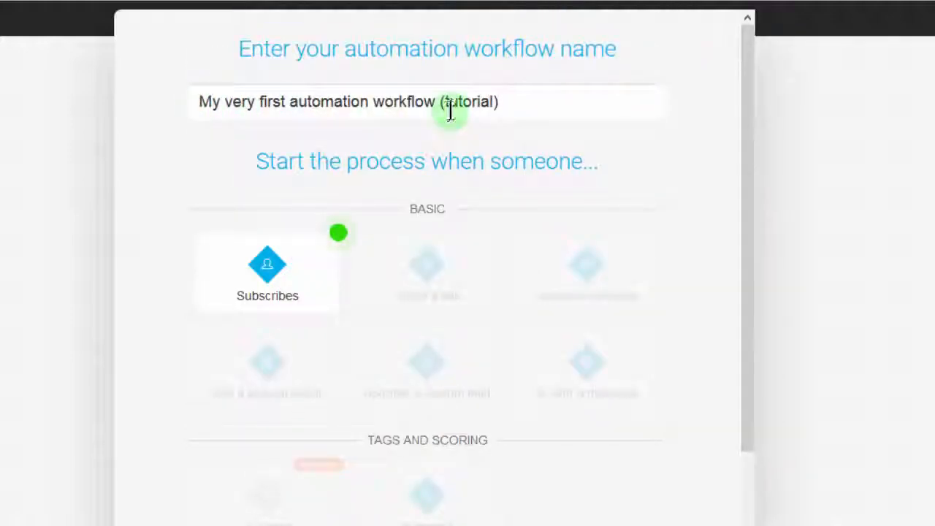
pyautogui.moveTo(272, 101); pyautogui.dragTo(393, 106)
pyautogui.click(238, 121)
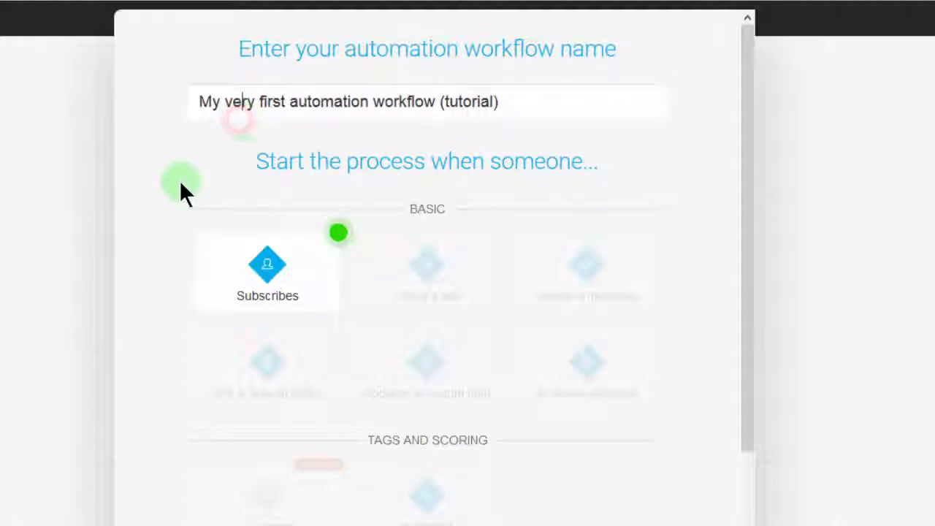
pyautogui.click(246, 267)
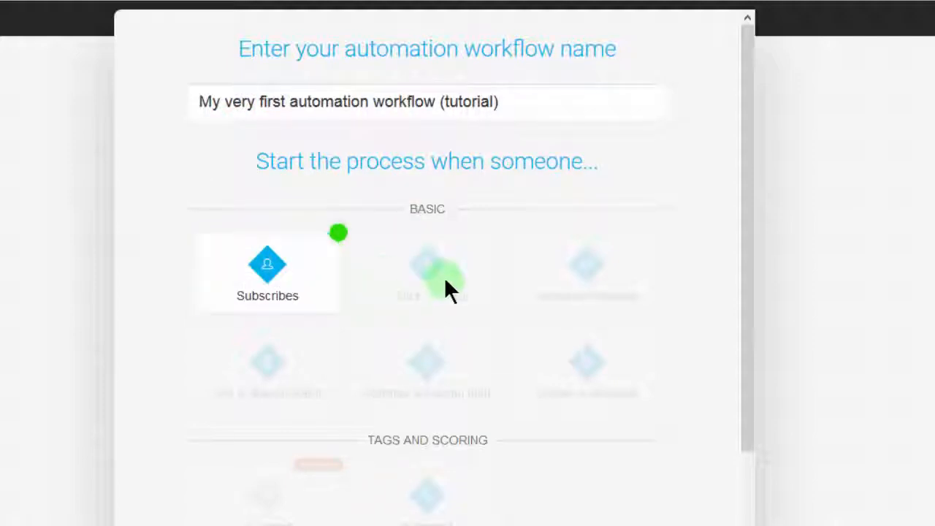
pyautogui.click(268, 268)
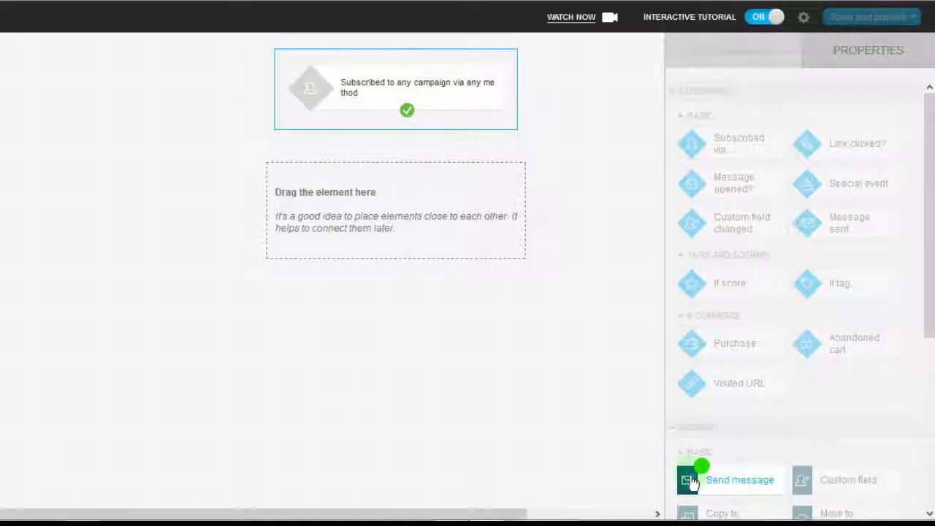
# Add a Send message action below the subscription condition and connect the condition's yes output to it.
pyautogui.moveTo(709, 466)
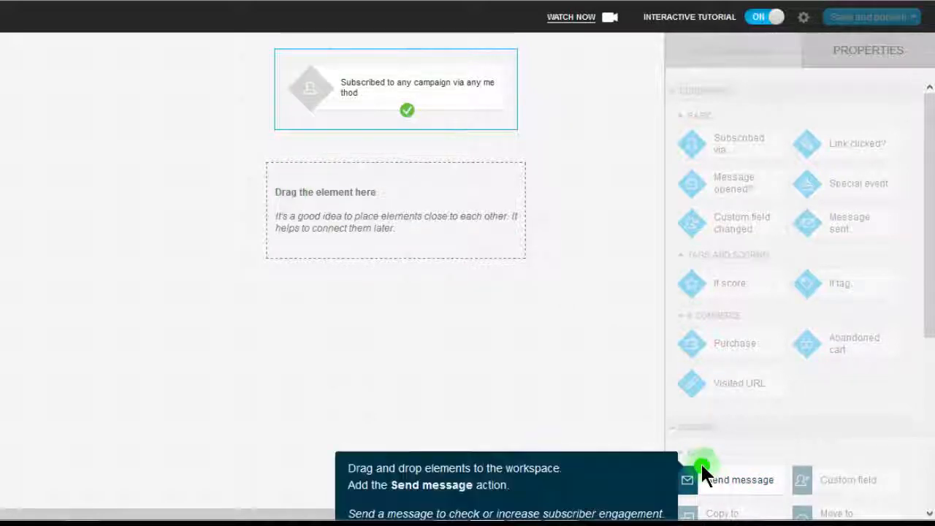
pyautogui.click(729, 479)
pyautogui.moveTo(444, 211); pyautogui.dragTo(388, 167)
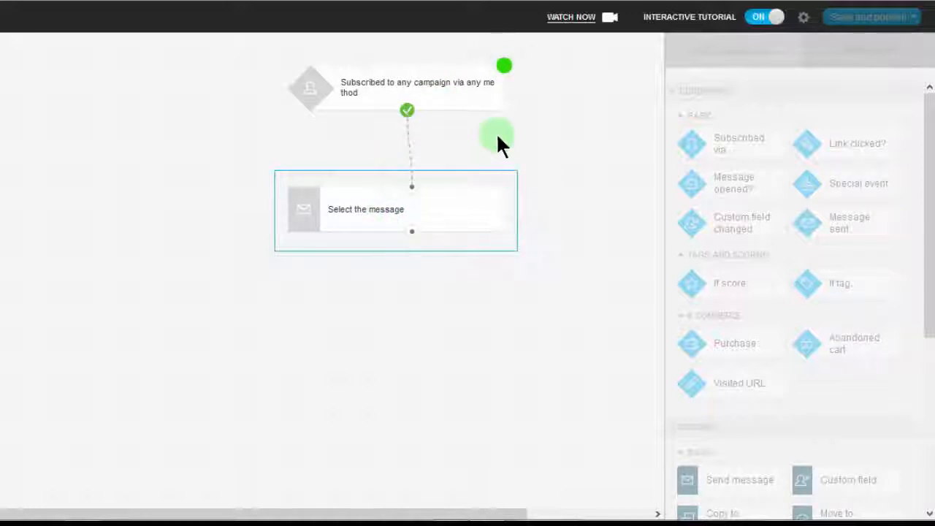
pyautogui.click(505, 65)
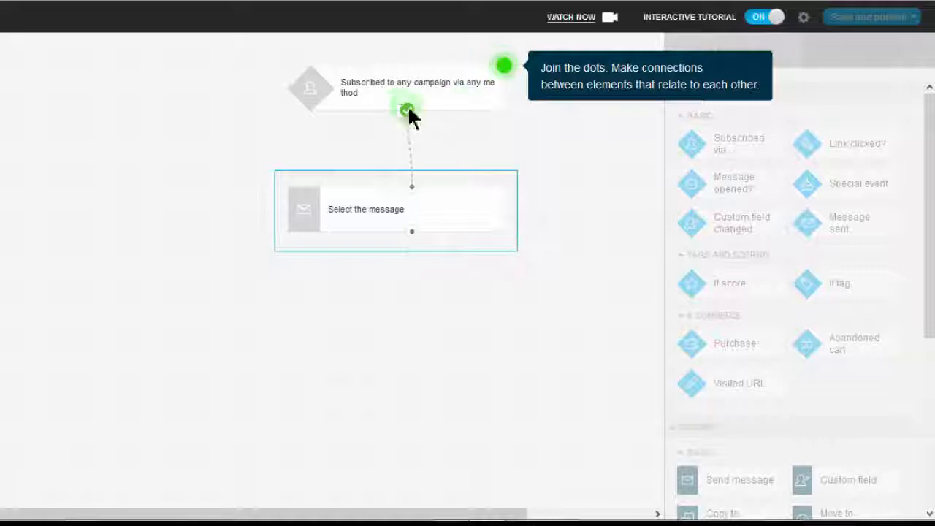
pyautogui.moveTo(407, 111); pyautogui.dragTo(413, 197)
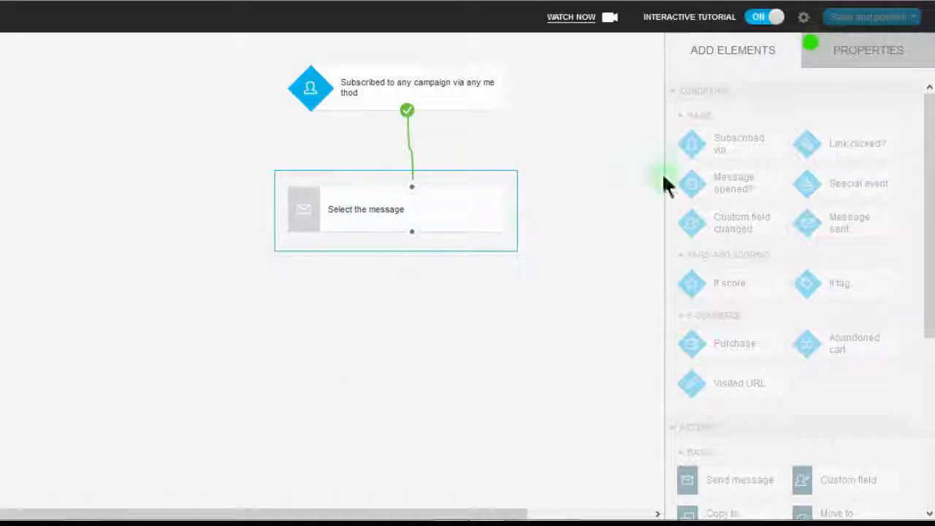
# Set the Send message action to send the "Tutorial message".
pyautogui.click(842, 51)
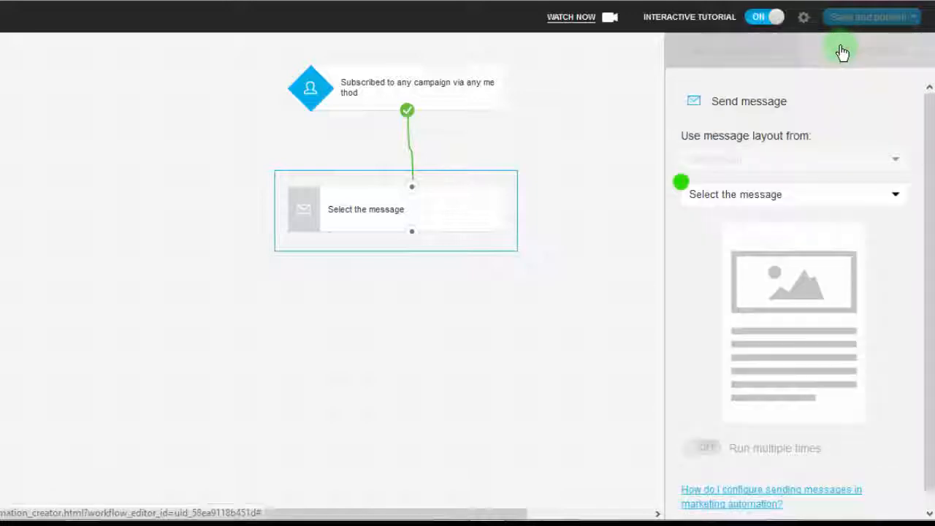
pyautogui.click(771, 199)
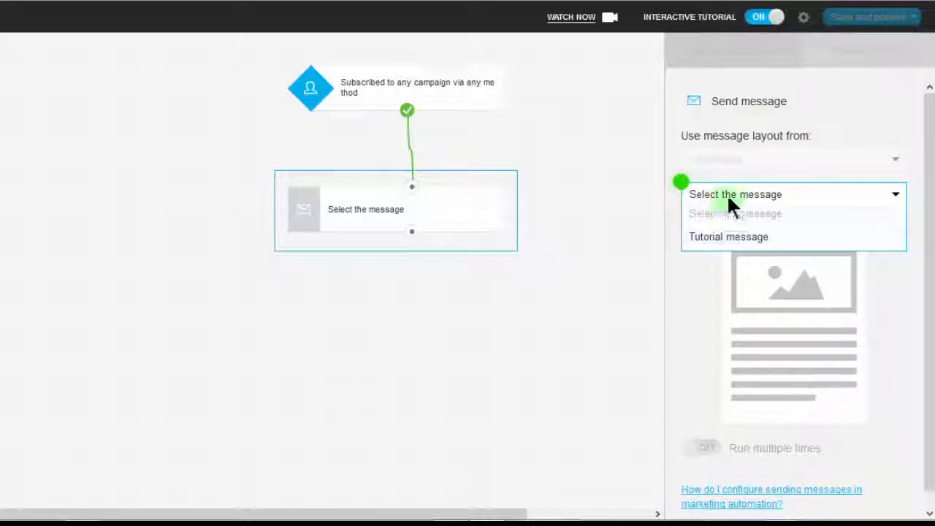
pyautogui.click(750, 245)
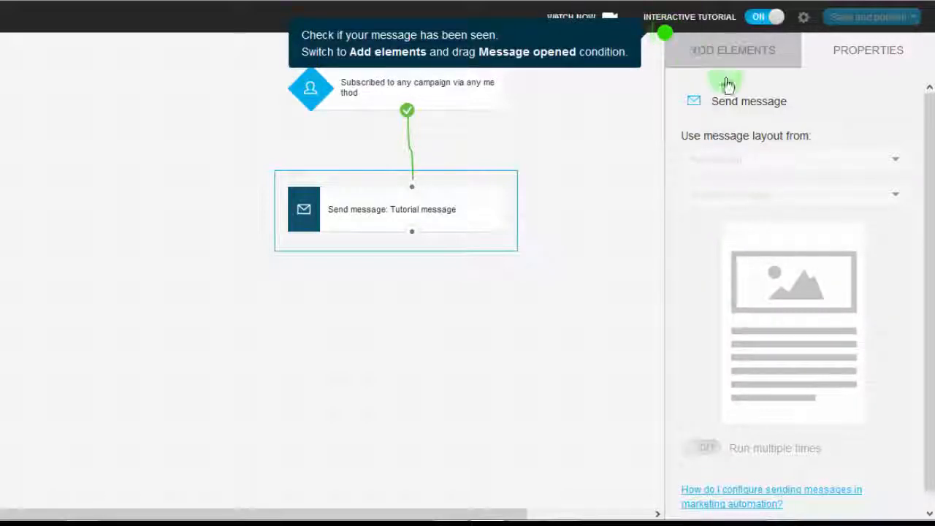
# Add a Message opened? condition below the Send message action and connect the action to it.
pyautogui.click(711, 48)
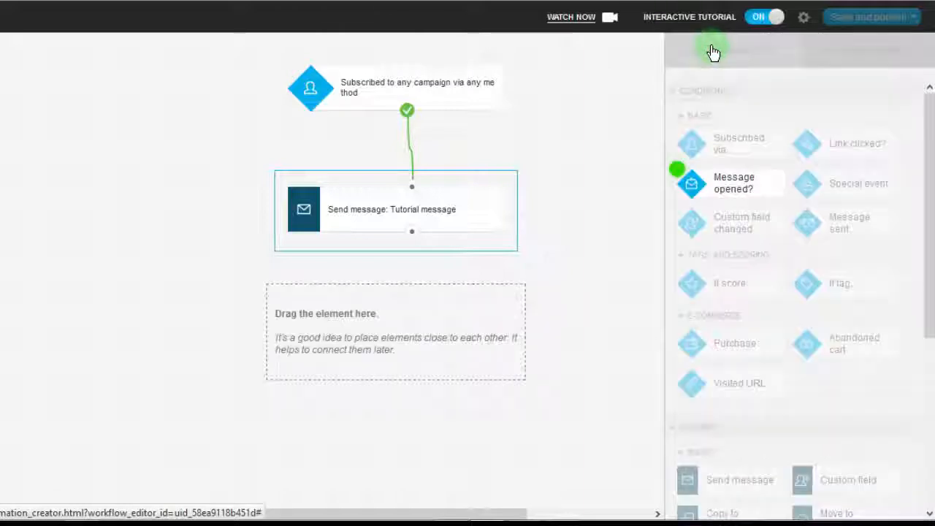
pyautogui.click(757, 181)
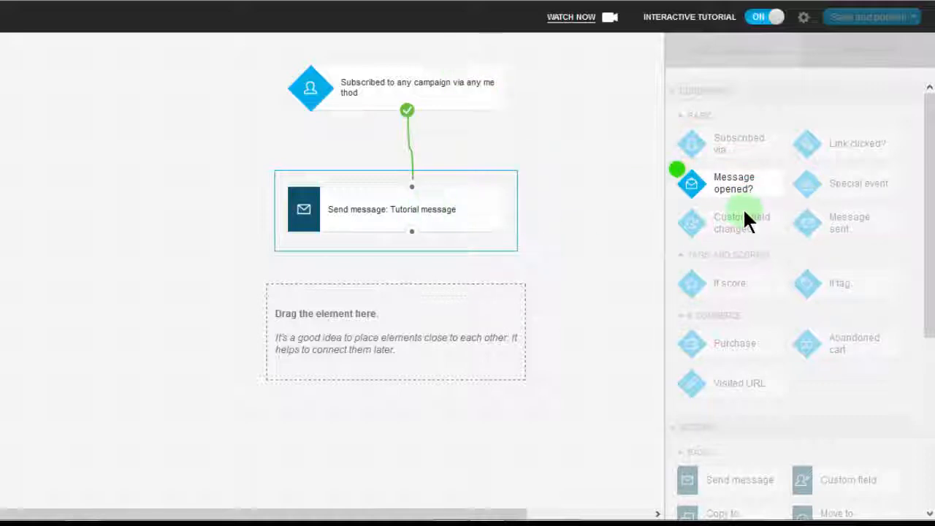
pyautogui.moveTo(743, 193); pyautogui.dragTo(395, 301)
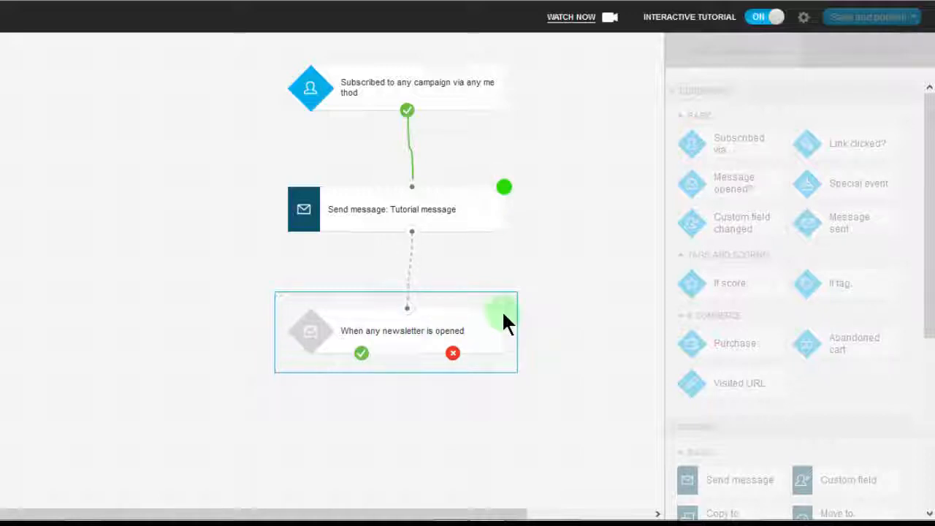
pyautogui.moveTo(414, 236); pyautogui.dragTo(410, 316)
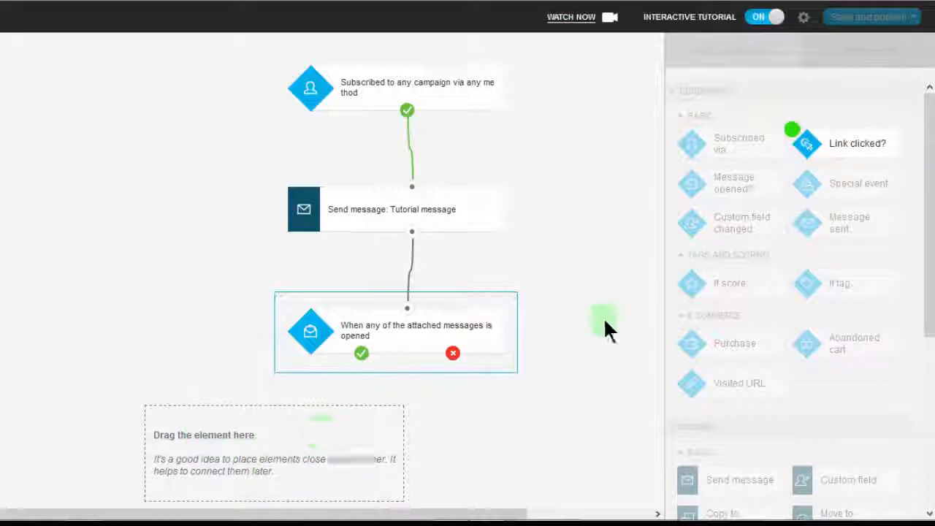
# Add a Link clicked? condition below and connect it to the yes output of the message-opened condition.
pyautogui.moveTo(853, 137); pyautogui.dragTo(268, 430)
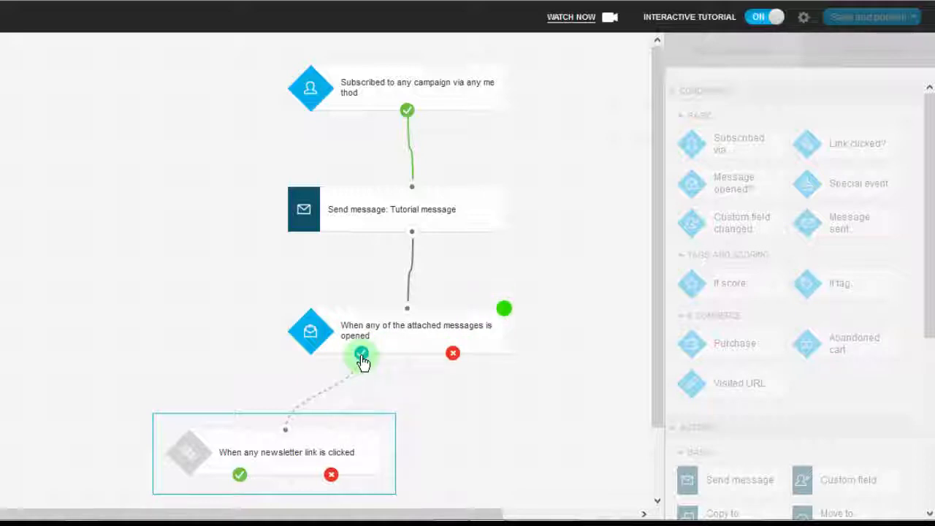
pyautogui.moveTo(361, 356); pyautogui.dragTo(258, 411)
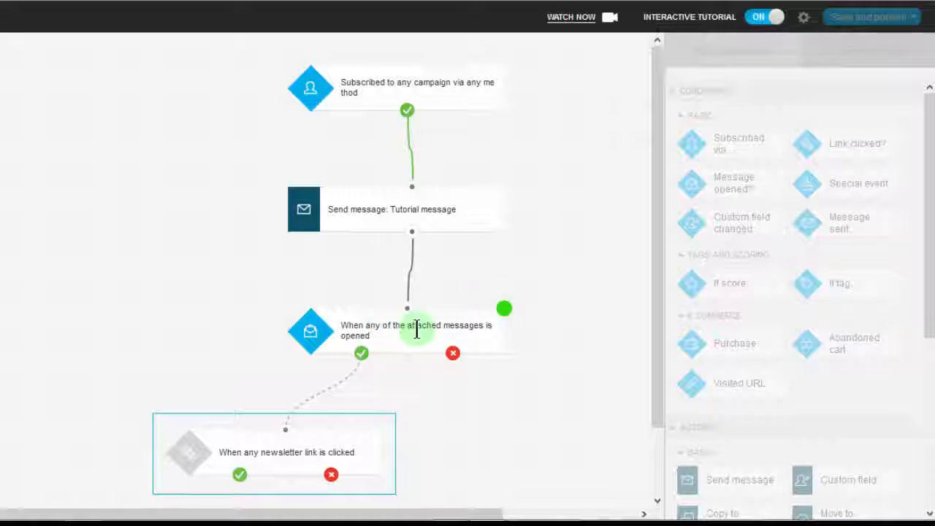
pyautogui.moveTo(363, 356); pyautogui.dragTo(284, 434)
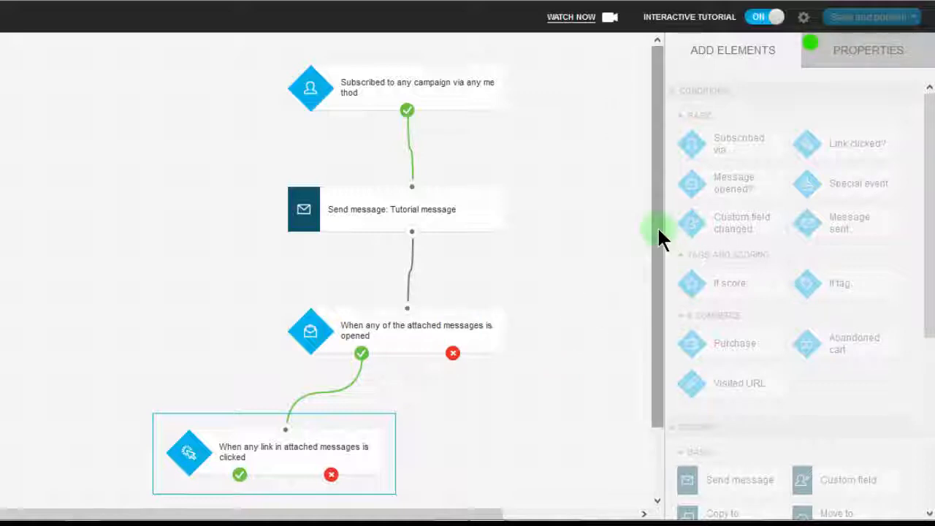
# Set the Link clicked? condition to track automation messages, using a specific link from a specific message.
pyautogui.moveTo(656, 226); pyautogui.dragTo(653, 287)
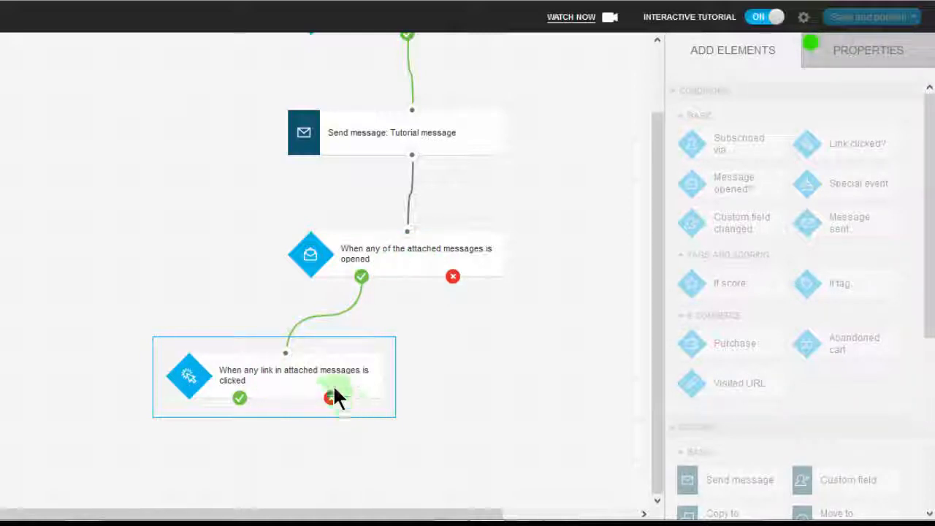
pyautogui.click(858, 54)
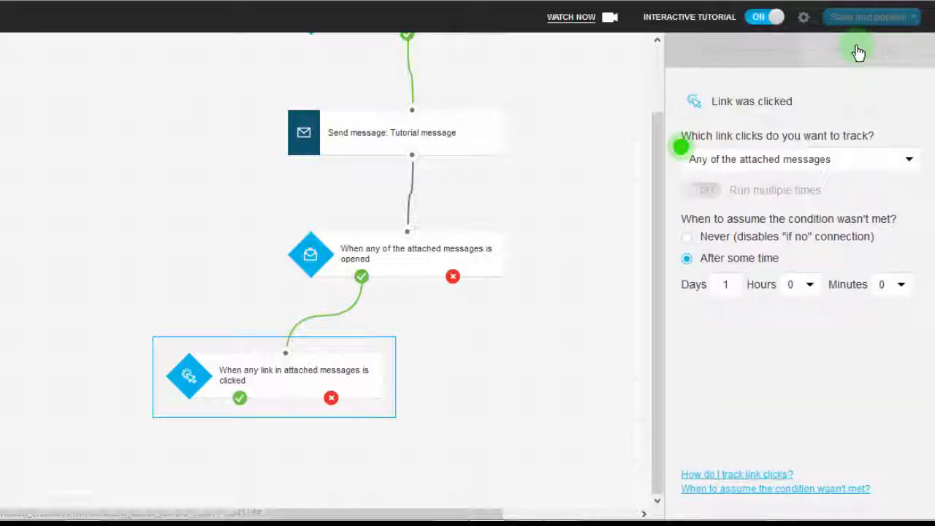
pyautogui.click(686, 148)
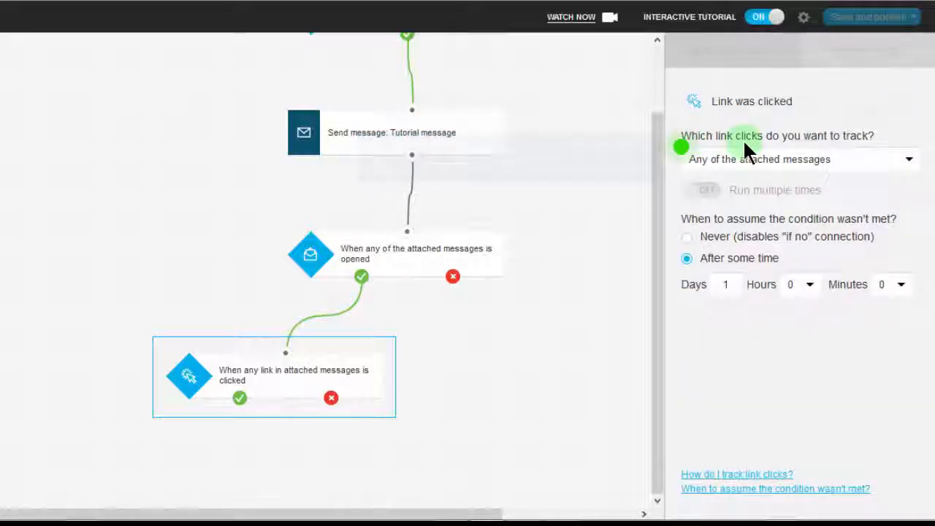
pyautogui.click(783, 164)
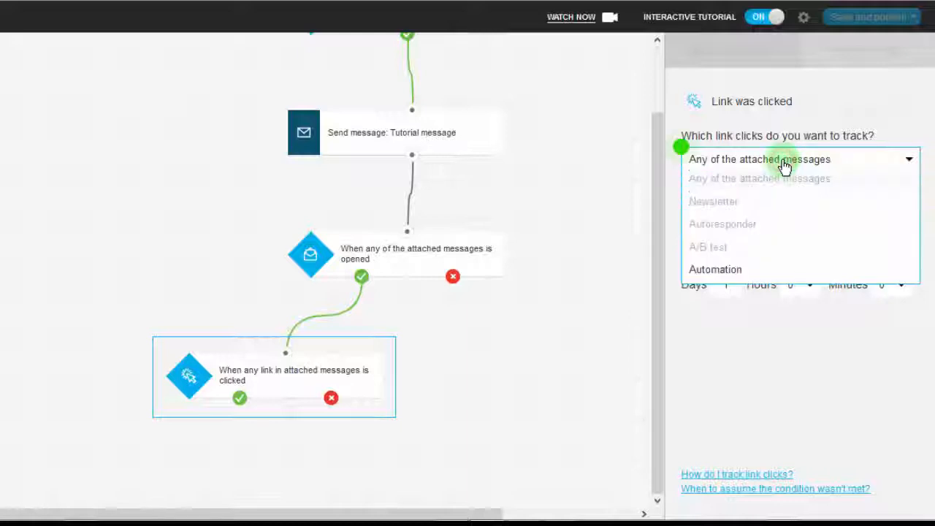
pyautogui.click(717, 270)
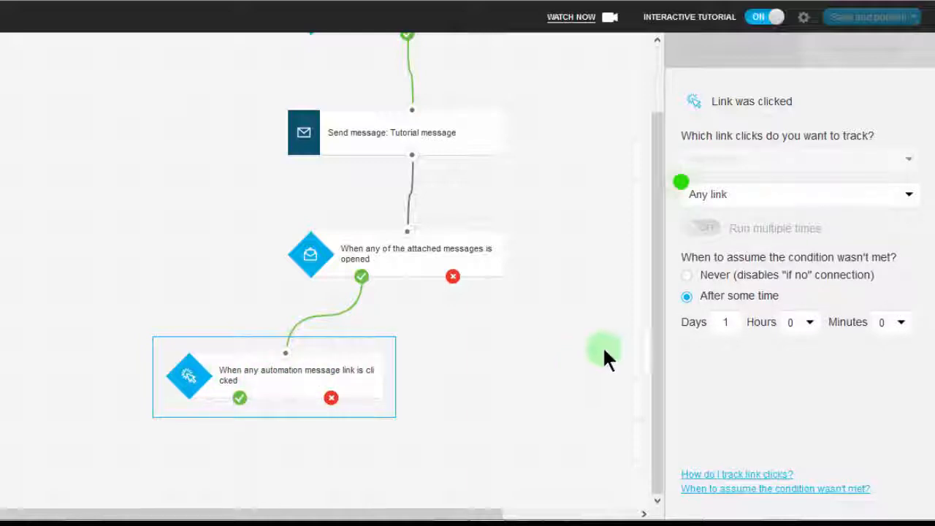
pyautogui.click(787, 199)
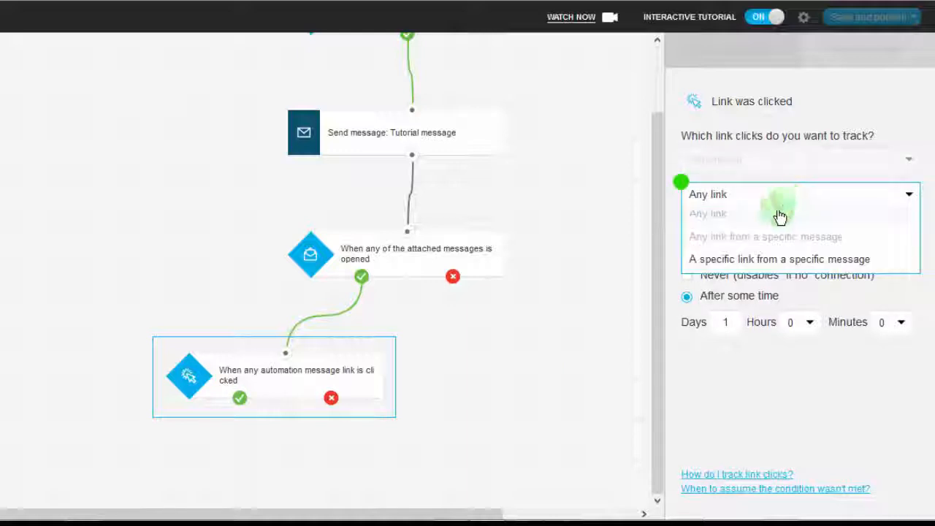
pyautogui.click(750, 259)
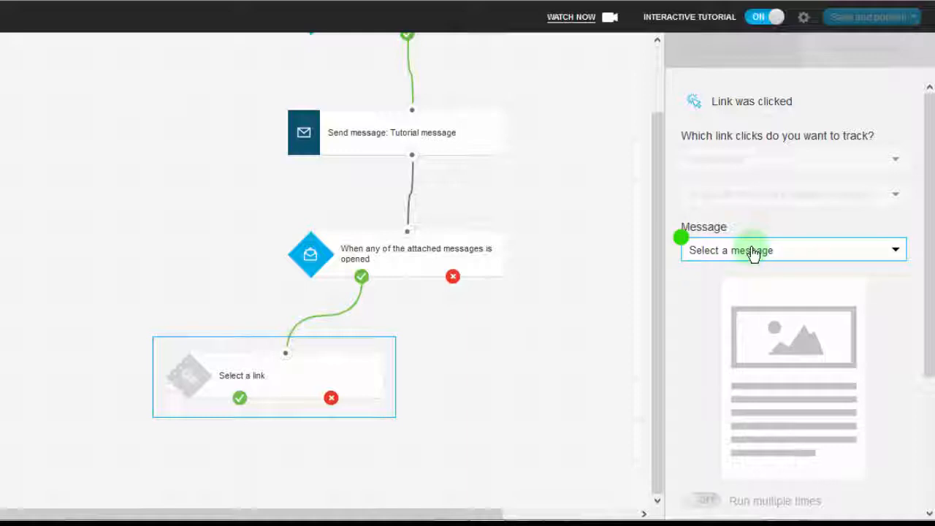
pyautogui.click(753, 252)
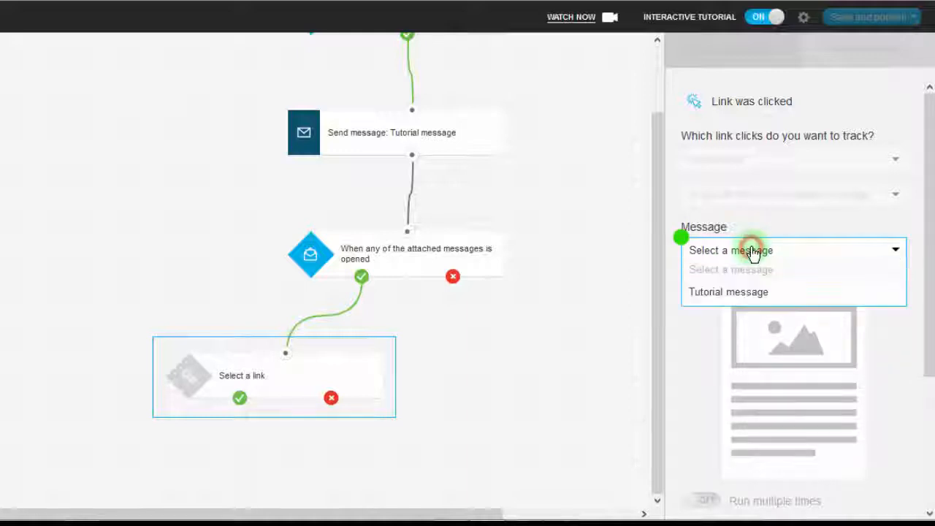
pyautogui.click(736, 293)
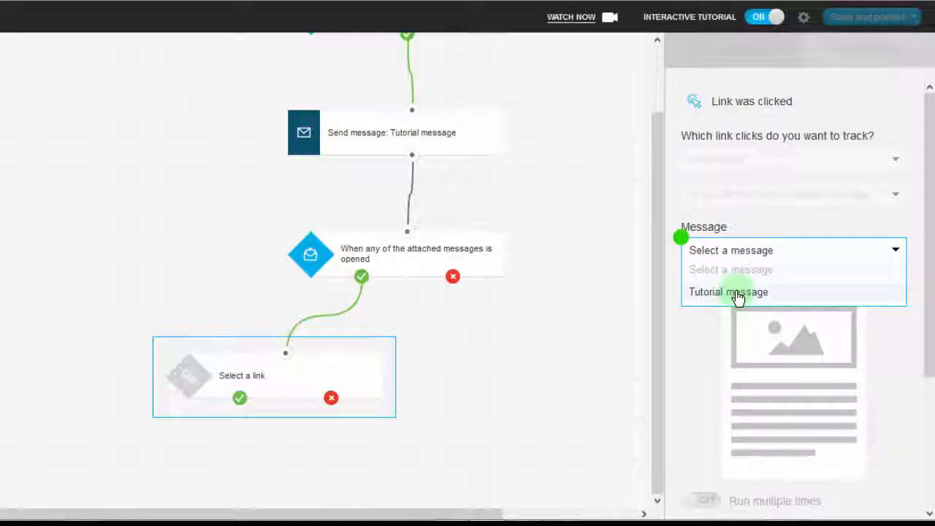
pyautogui.click(736, 292)
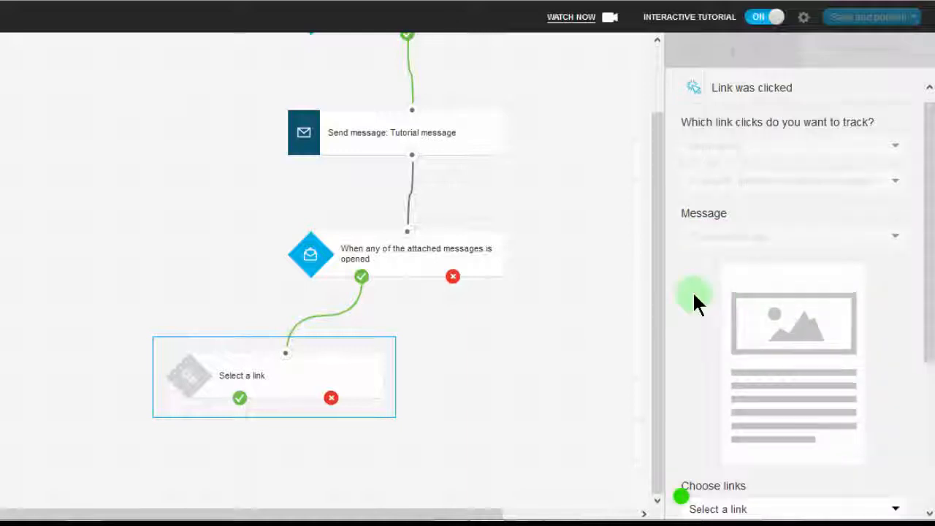
pyautogui.moveTo(929, 235); pyautogui.dragTo(922, 377)
pyautogui.click(739, 284)
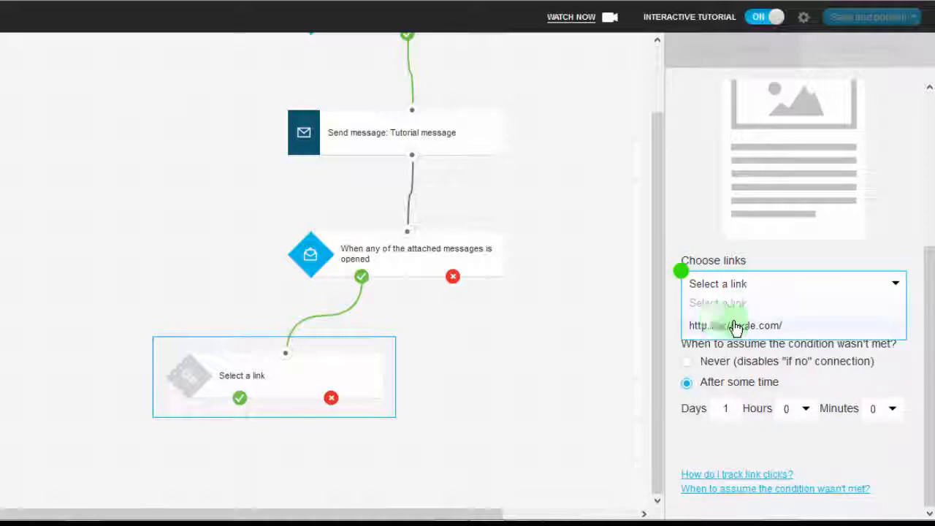
pyautogui.click(720, 328)
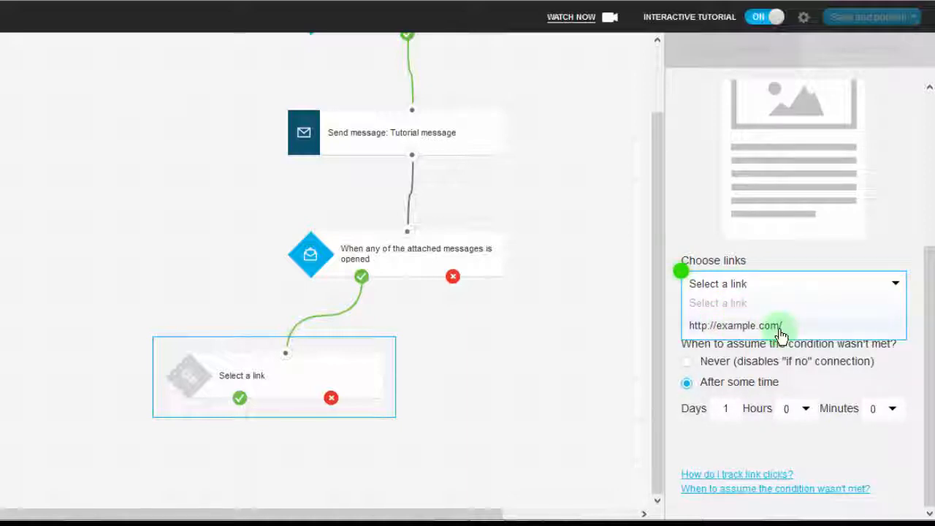
pyautogui.click(731, 331)
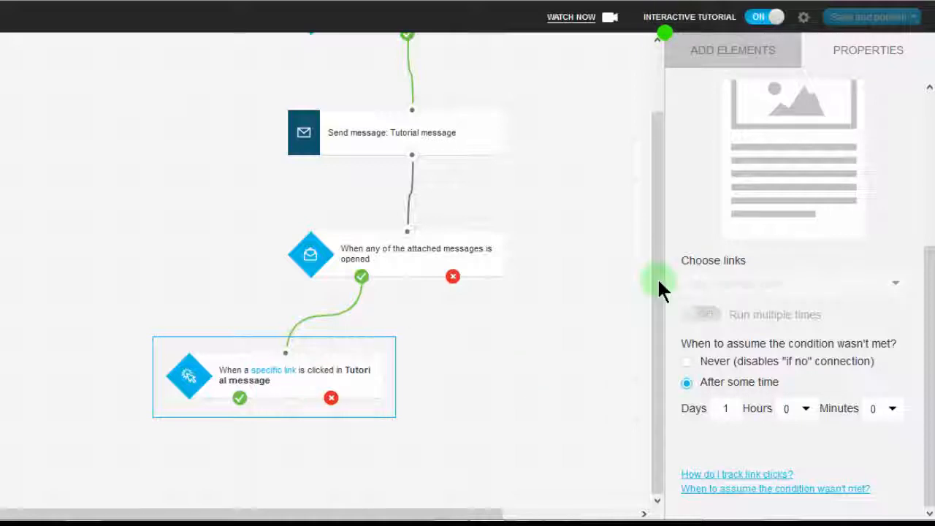
# Add a Tag action beside the link-clicked condition and connect the message-opened condition's no output to it.
pyautogui.click(683, 55)
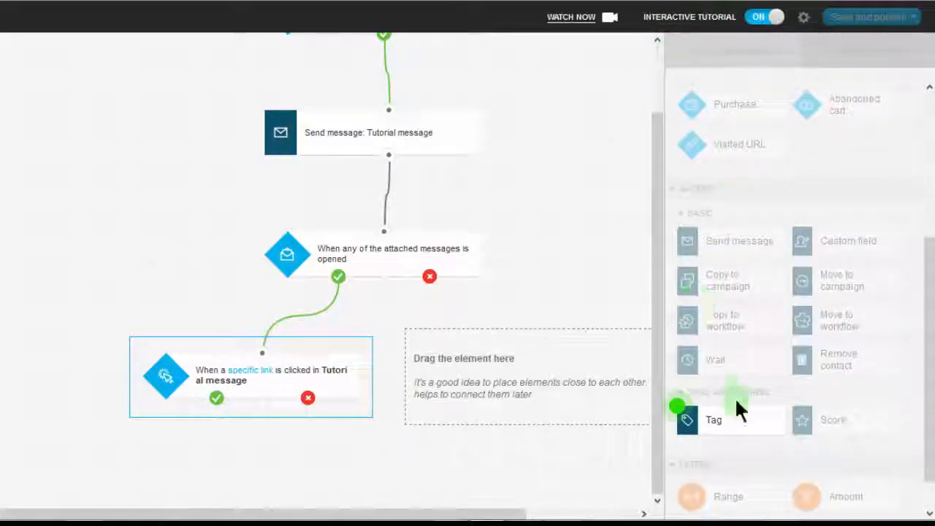
pyautogui.moveTo(736, 409); pyautogui.dragTo(398, 387)
pyautogui.moveTo(550, 356); pyautogui.dragTo(430, 281)
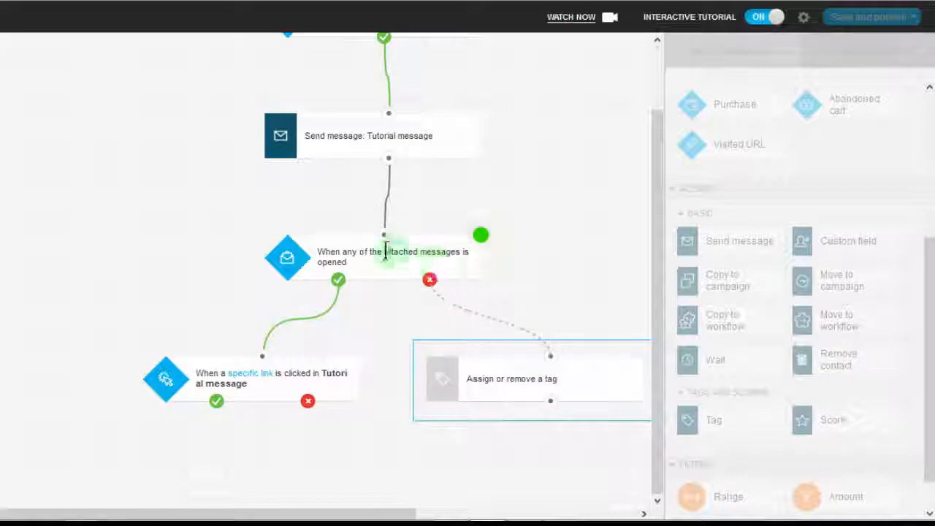
pyautogui.moveTo(429, 280)
pyautogui.mouseDown()
pyautogui.moveTo(479, 334)
pyautogui.moveTo(551, 358)
pyautogui.mouseUp()
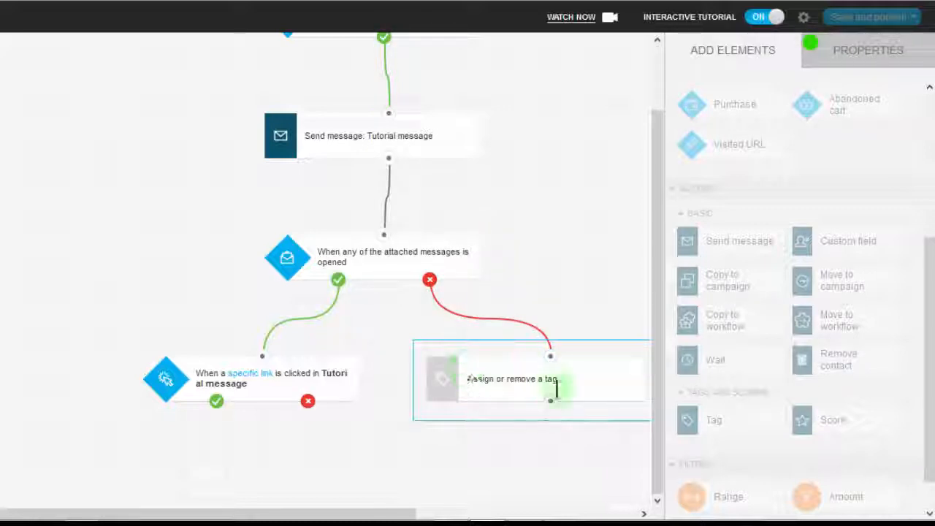
# Create the tag "NonOpeners" and assign it in the Tag action on the message-not-opened branch.
pyautogui.click(498, 382)
pyautogui.click(863, 53)
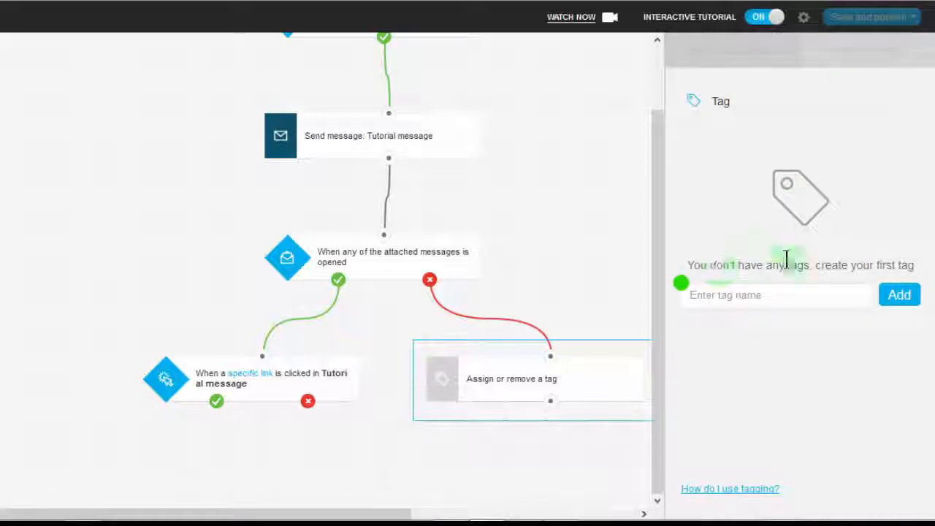
pyautogui.click(793, 296)
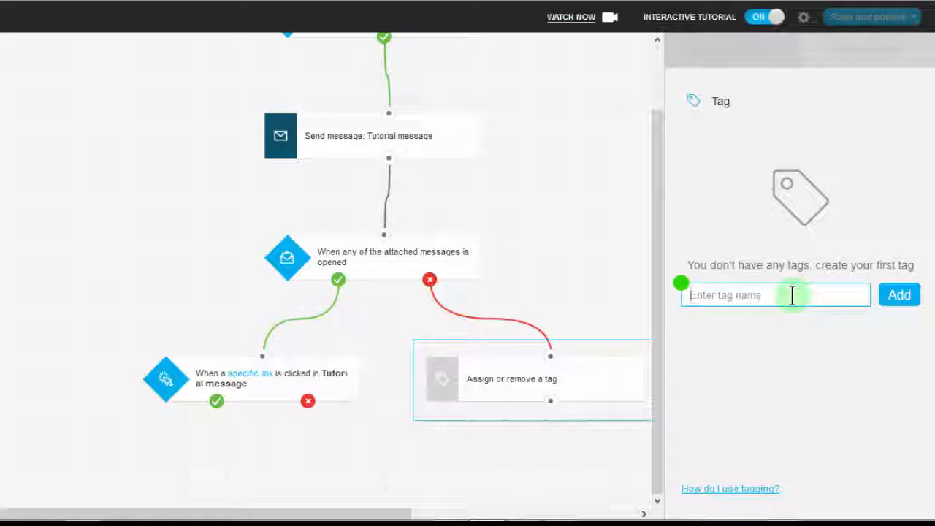
pyautogui.write('NonOpeners')
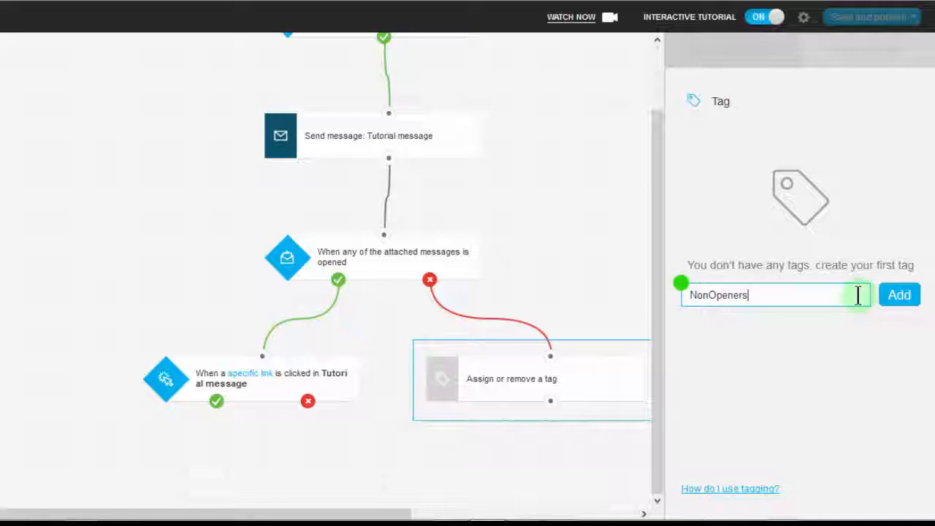
pyautogui.click(907, 298)
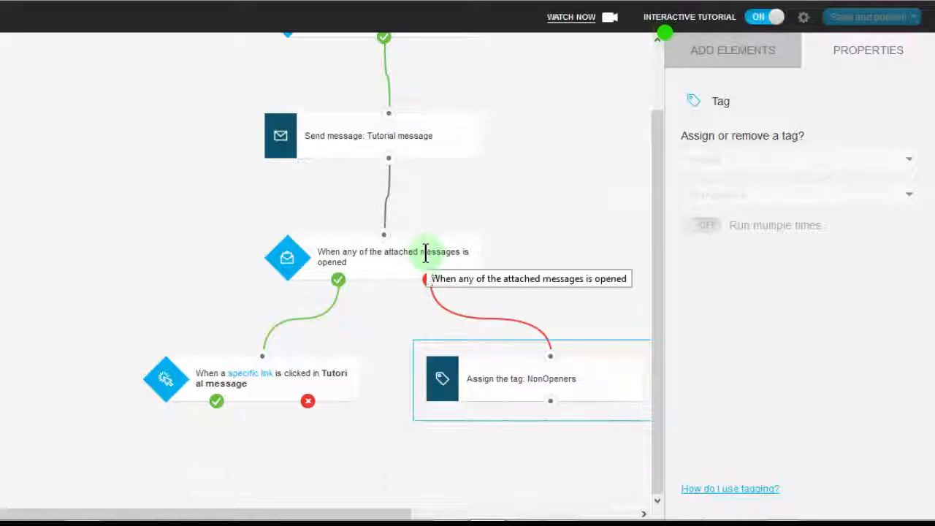
pyautogui.click(532, 378)
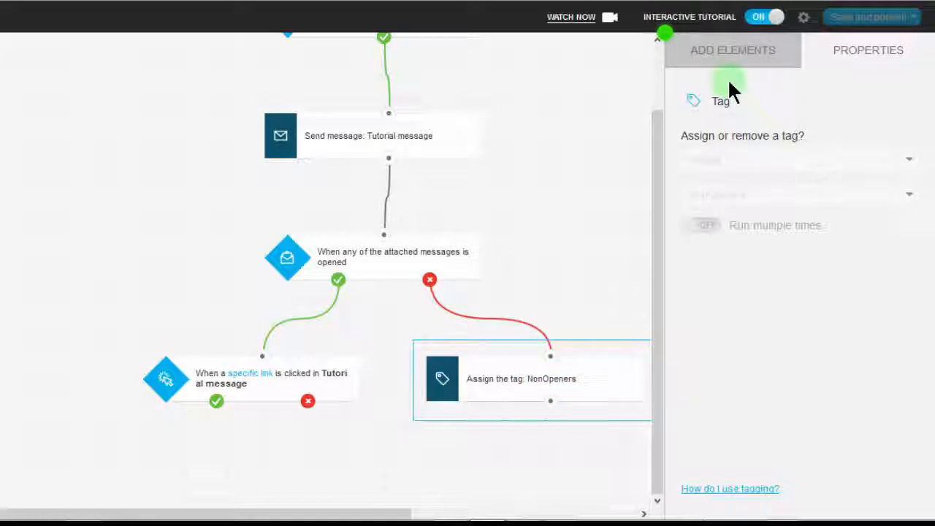
# Add a second Tag action below the NonOpeners tag and connect the link-clicked condition's no output to it.
pyautogui.click(709, 58)
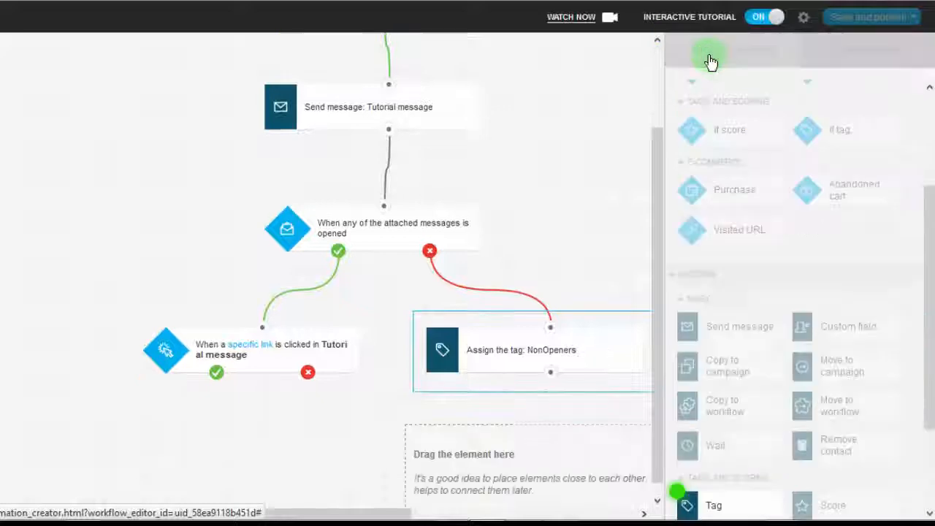
pyautogui.moveTo(929, 271); pyautogui.dragTo(932, 344)
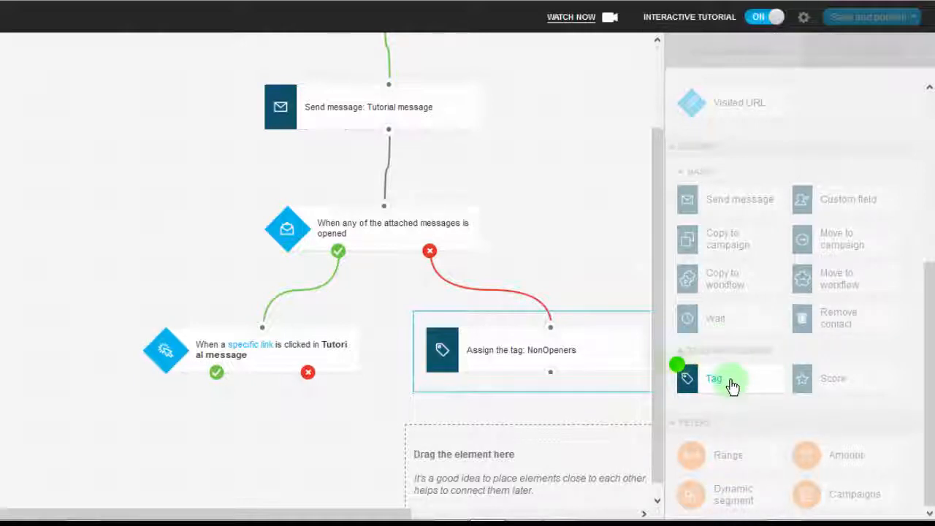
pyautogui.moveTo(732, 385); pyautogui.dragTo(532, 431)
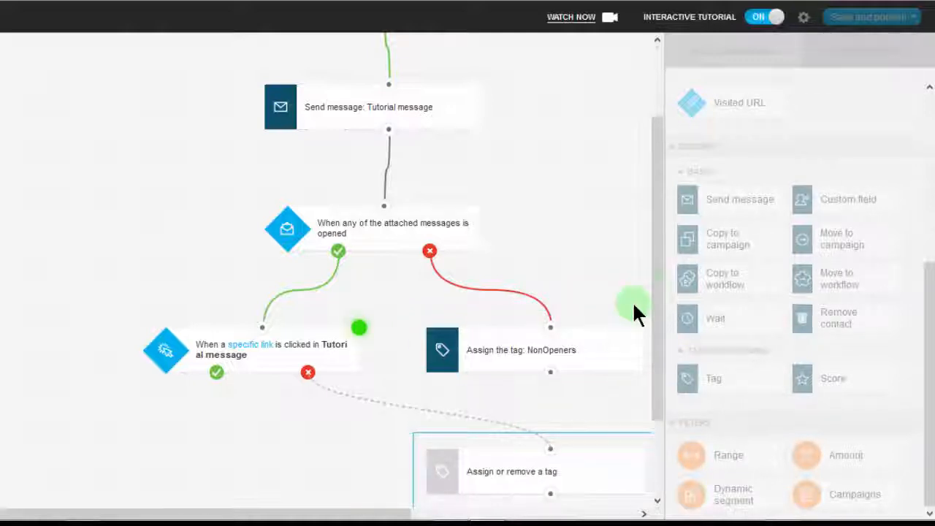
pyautogui.moveTo(654, 281)
pyautogui.mouseDown()
pyautogui.moveTo(652, 353)
pyautogui.moveTo(654, 273)
pyautogui.mouseUp()
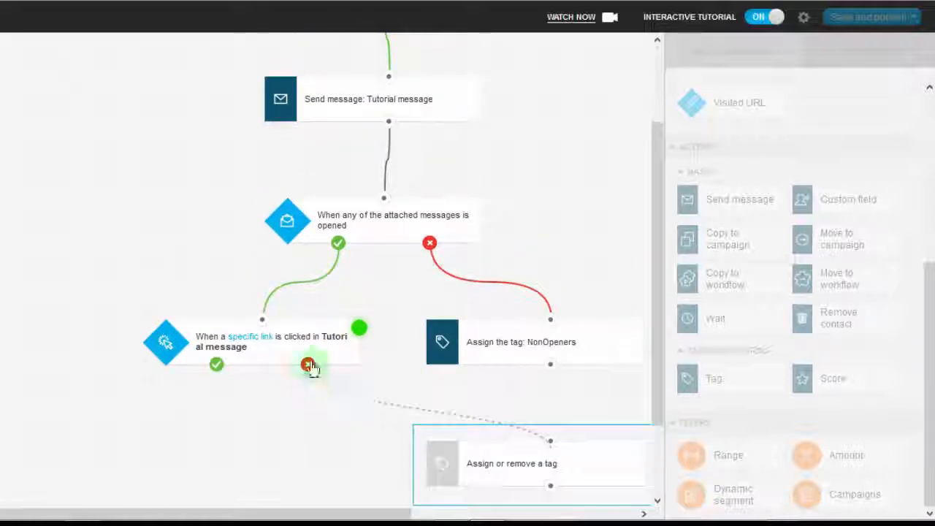
pyautogui.moveTo(308, 363); pyautogui.dragTo(549, 441)
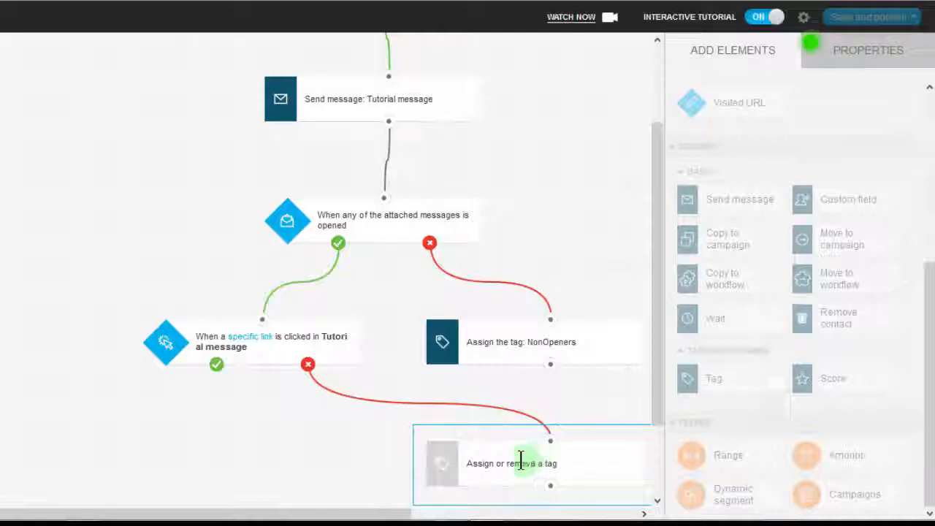
# Create the tag "ReadButNoAction" and assign it in the Tag action on the link-not-clicked branch.
pyautogui.click(838, 48)
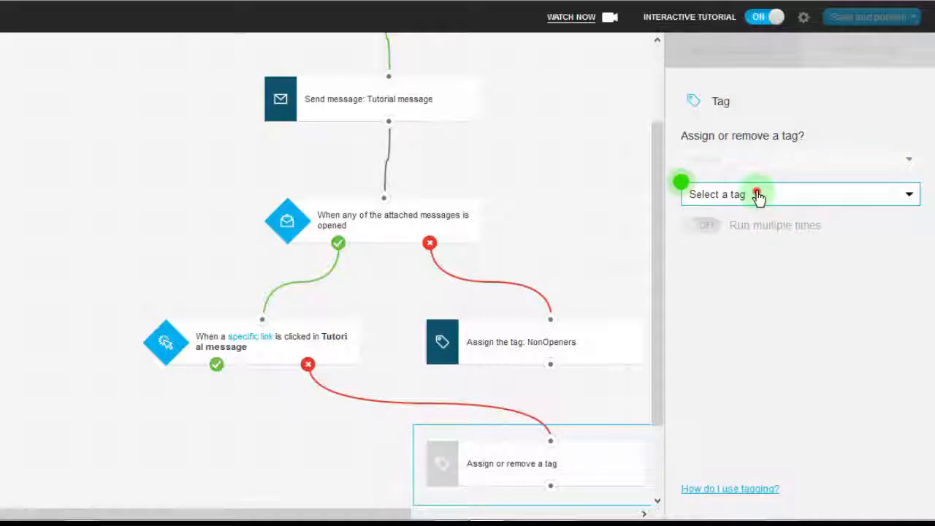
pyautogui.click(756, 195)
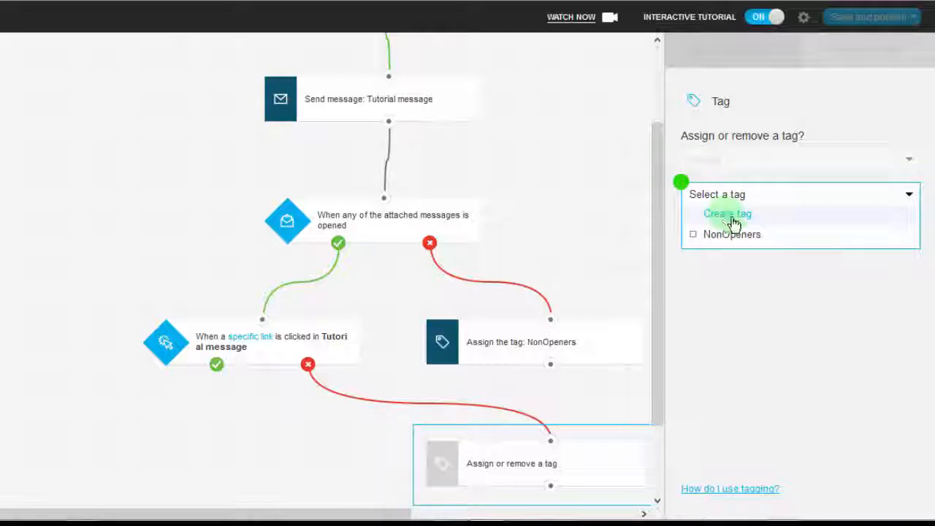
pyautogui.click(727, 216)
pyautogui.click(731, 212)
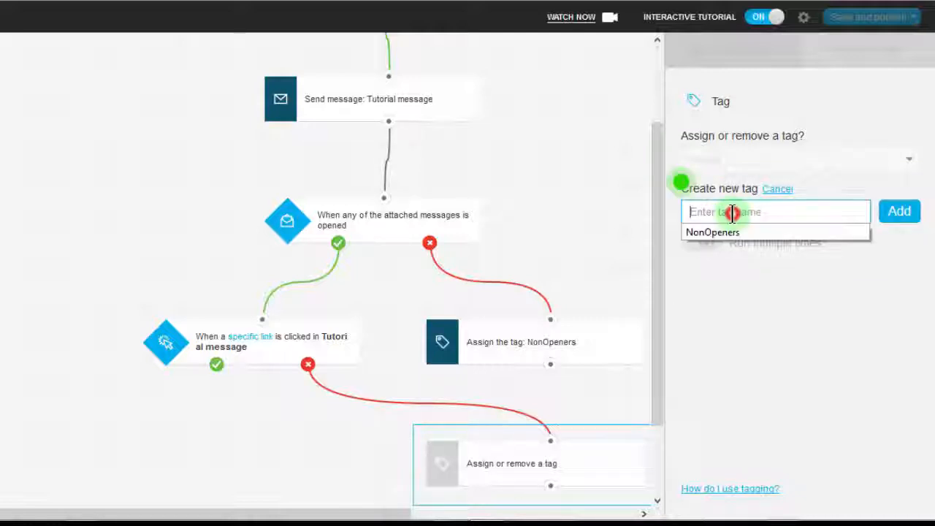
pyautogui.write('NoAction')
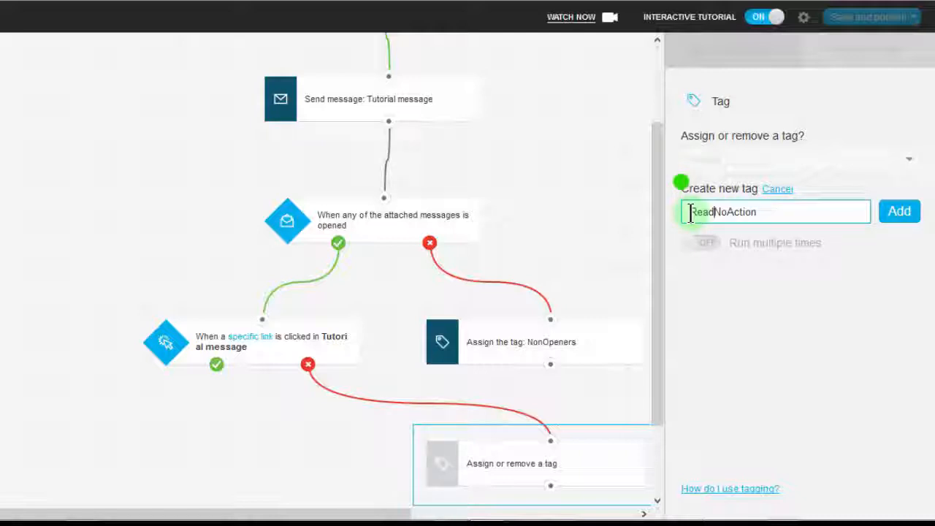
pyautogui.write('ReadBut')
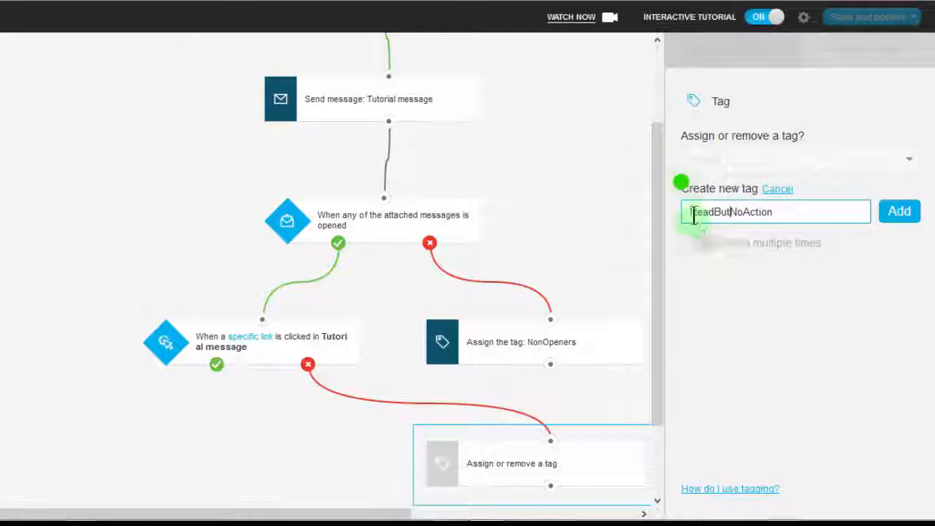
pyautogui.moveTo(691, 212); pyautogui.dragTo(776, 212)
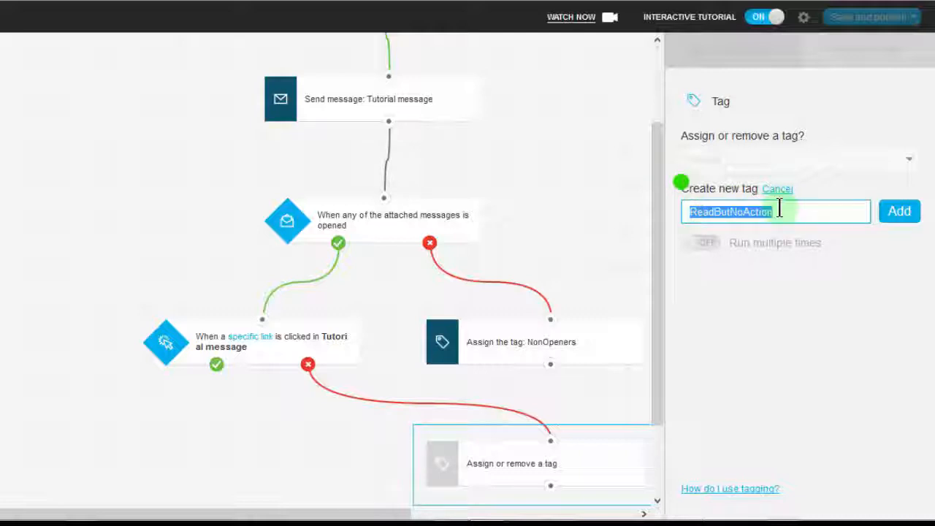
pyautogui.click(712, 212)
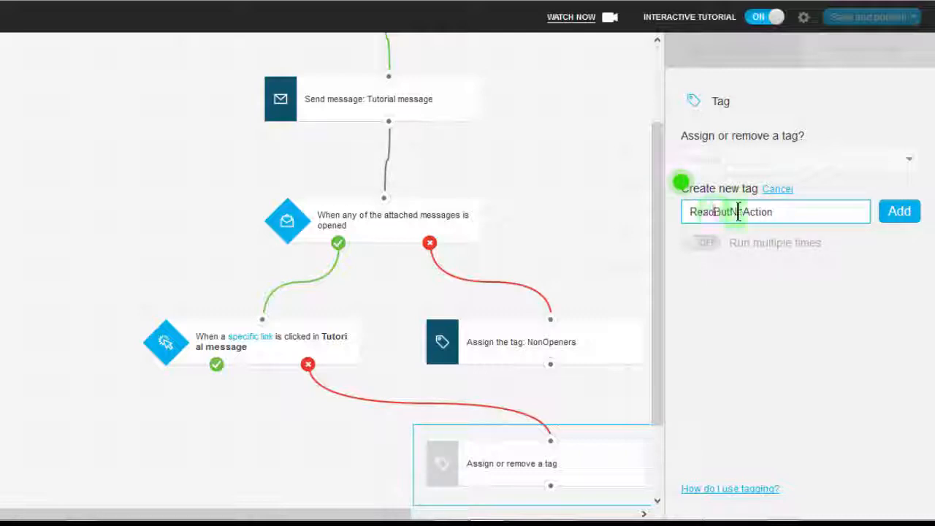
pyautogui.click(780, 211)
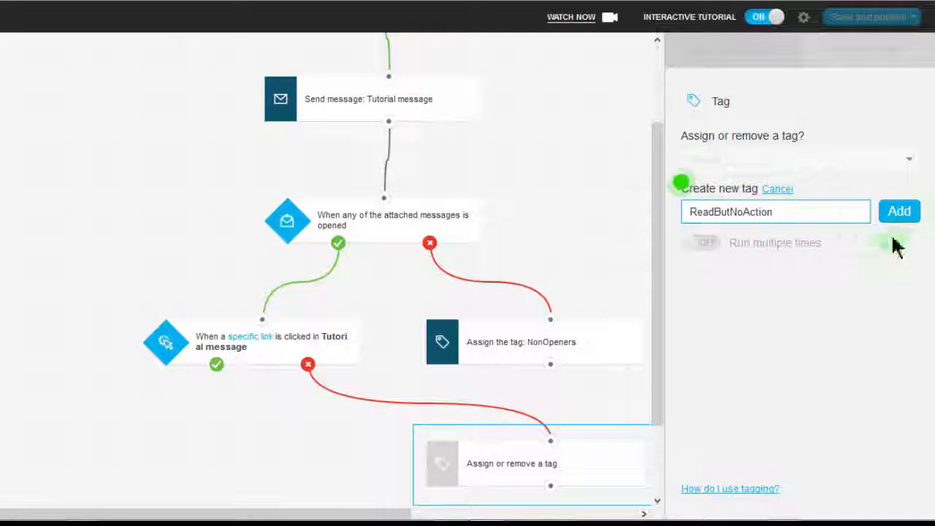
pyautogui.click(904, 216)
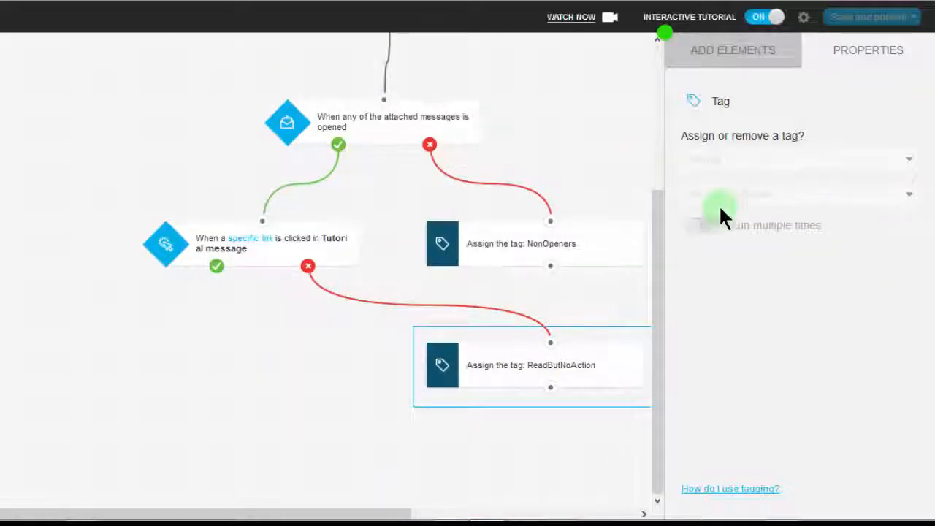
# Add an Amount filter below the link-clicked condition and connect the condition's yes output to it.
pyautogui.click(720, 51)
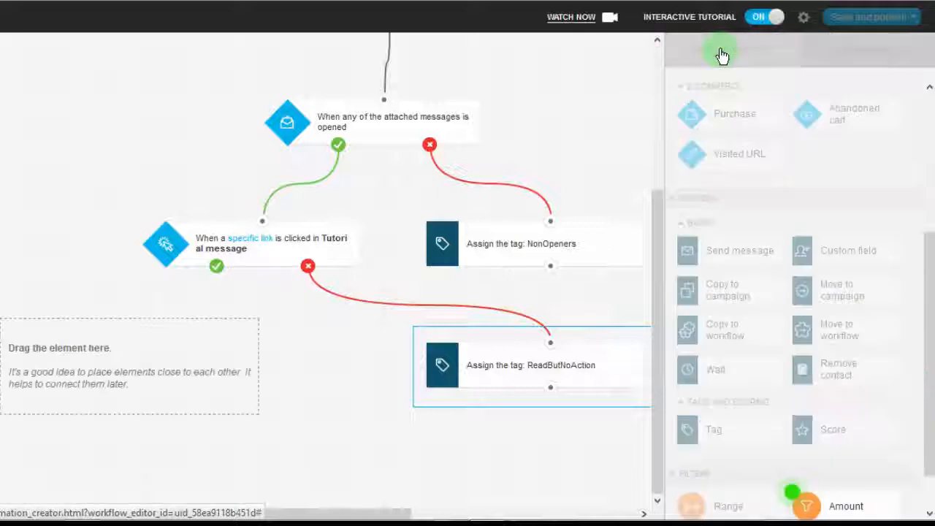
pyautogui.click(929, 284)
pyautogui.moveTo(931, 287); pyautogui.dragTo(926, 438)
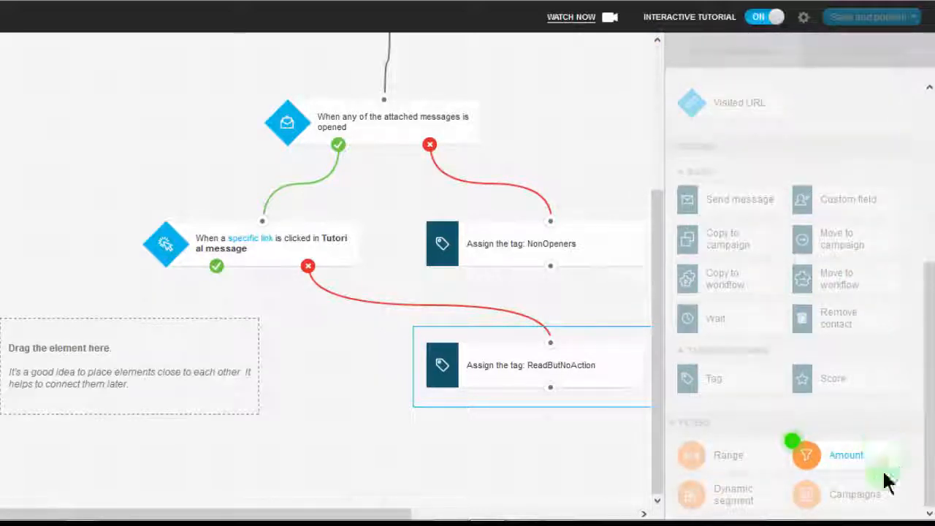
pyautogui.moveTo(847, 464); pyautogui.dragTo(206, 343)
pyautogui.moveTo(212, 332); pyautogui.dragTo(178, 331)
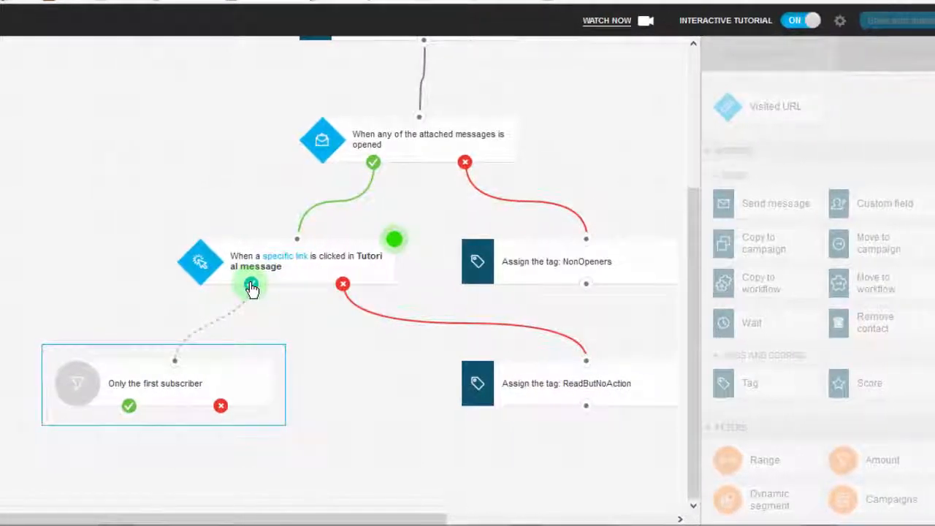
pyautogui.moveTo(256, 285); pyautogui.dragTo(159, 361)
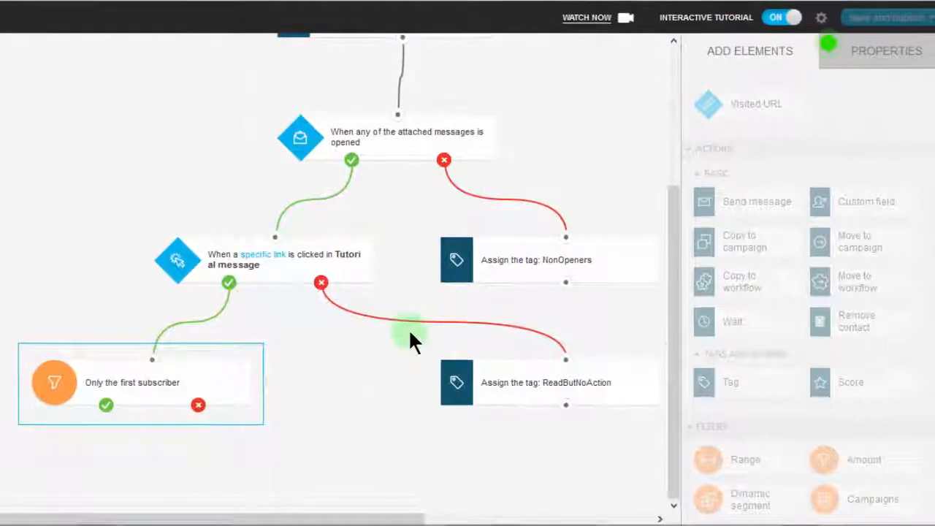
# Set the Amount filter to reach 100 subscribers.
pyautogui.click(865, 56)
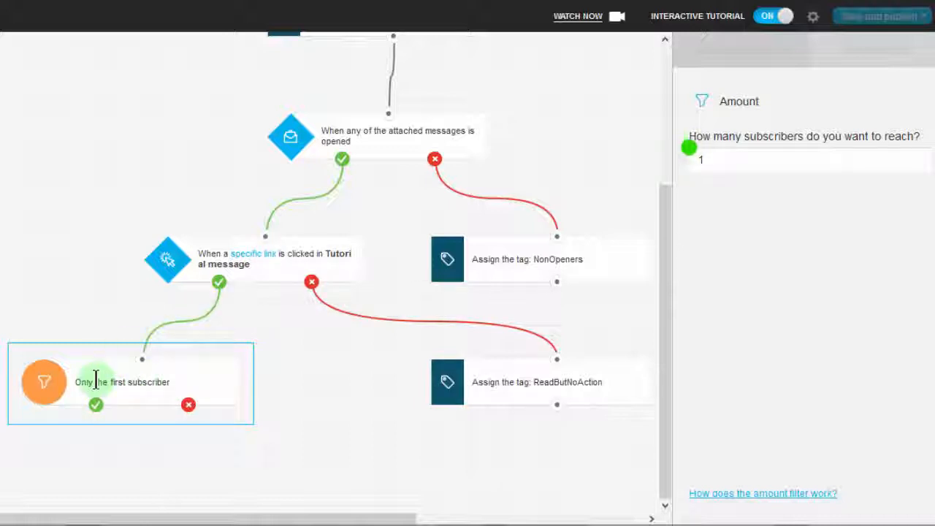
pyautogui.click(721, 157)
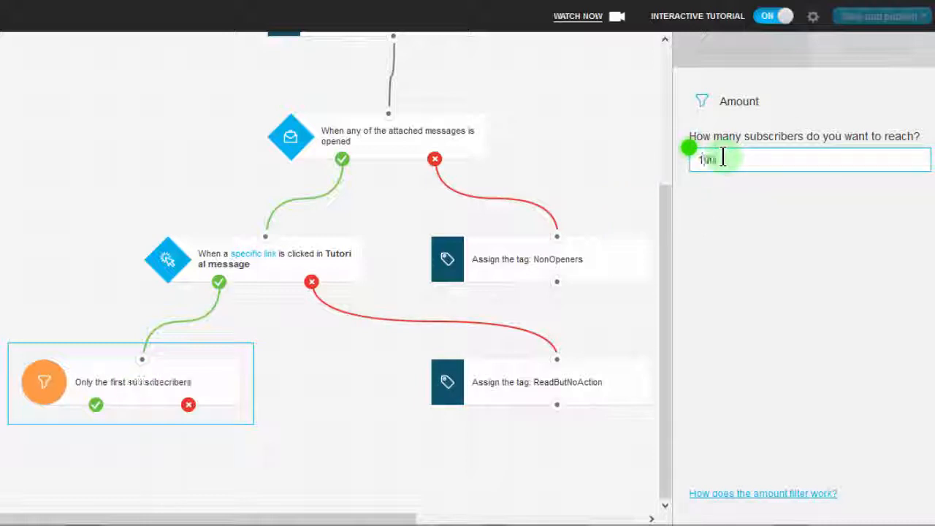
pyautogui.write('00')
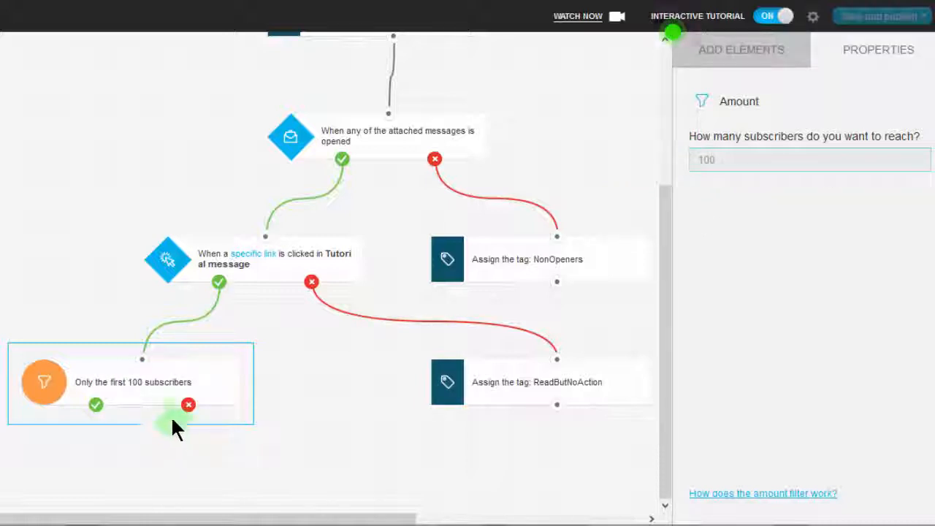
pyautogui.click(744, 232)
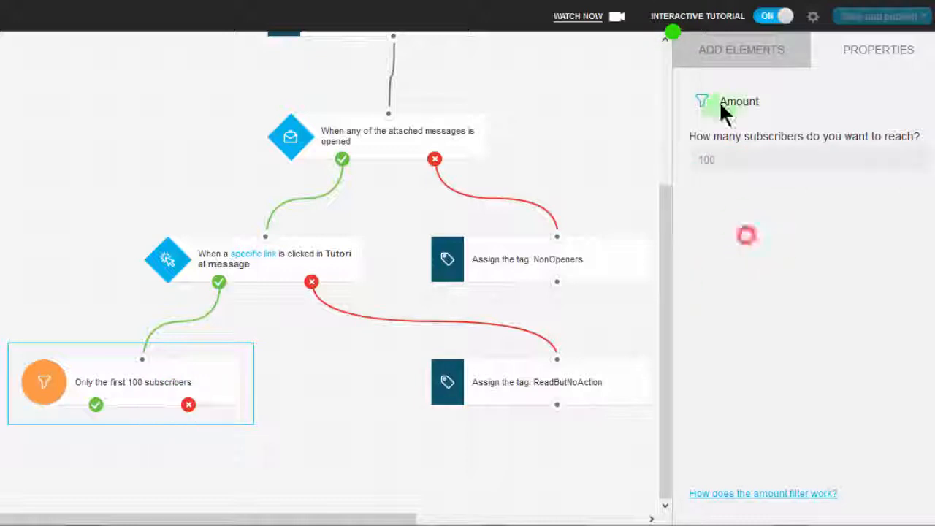
# Add a Wait action below the Amount filter and connect the filter's no output to it.
pyautogui.click(715, 55)
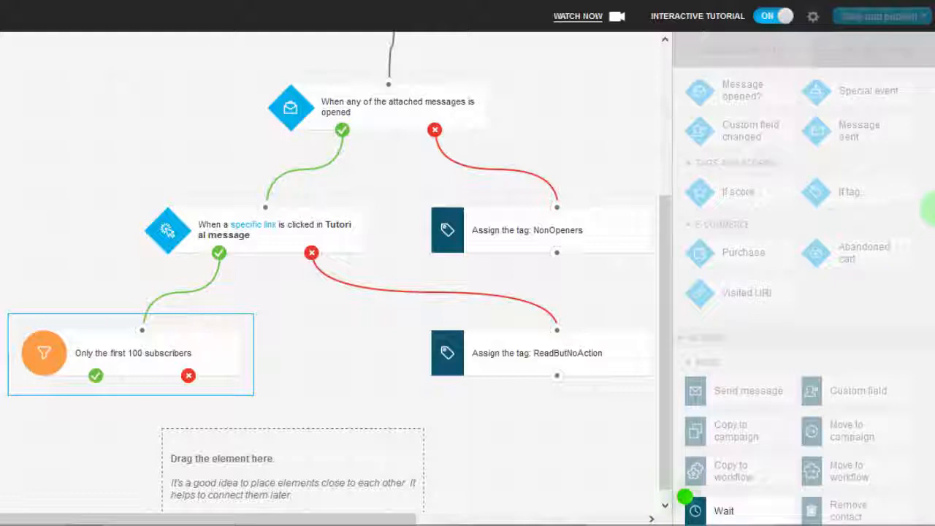
pyautogui.moveTo(926, 215); pyautogui.dragTo(929, 343)
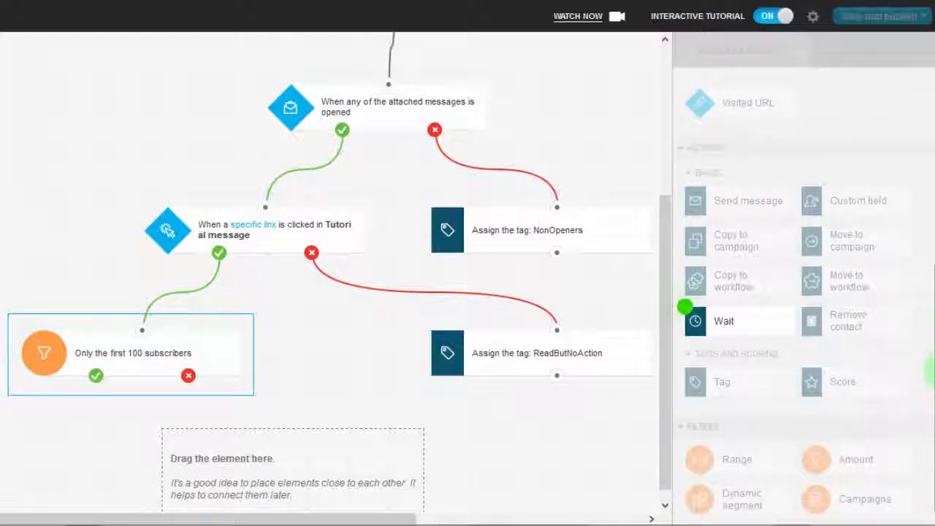
pyautogui.moveTo(737, 330); pyautogui.dragTo(298, 442)
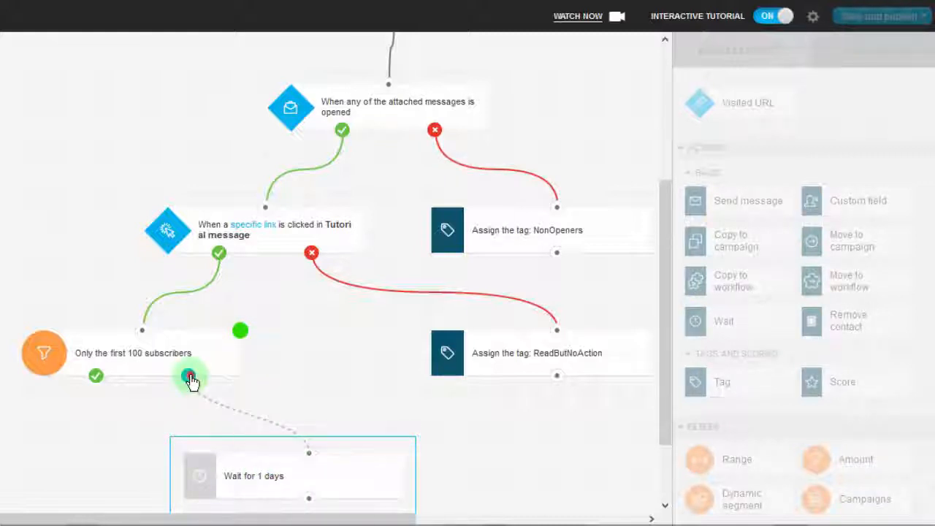
pyautogui.moveTo(189, 376); pyautogui.dragTo(305, 446)
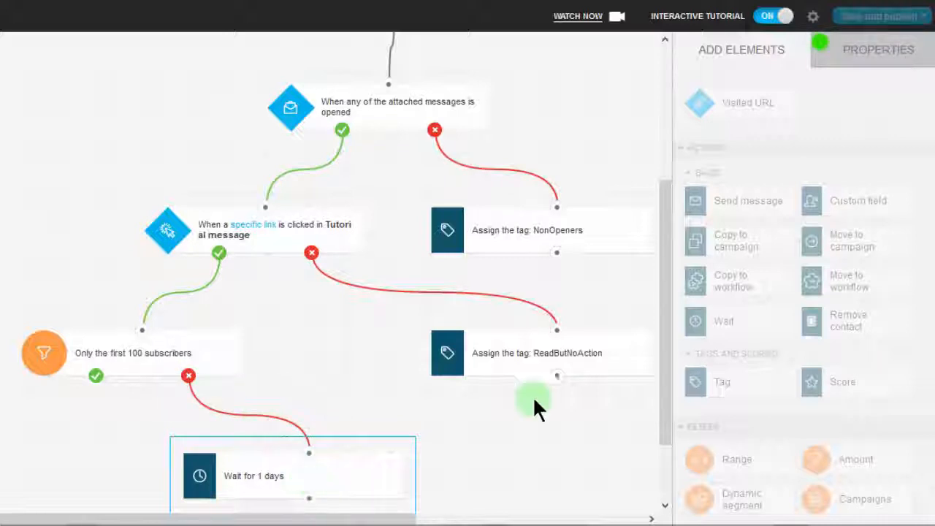
# Set the Wait action's delay to 2 days.
pyautogui.moveTo(659, 324); pyautogui.dragTo(660, 417)
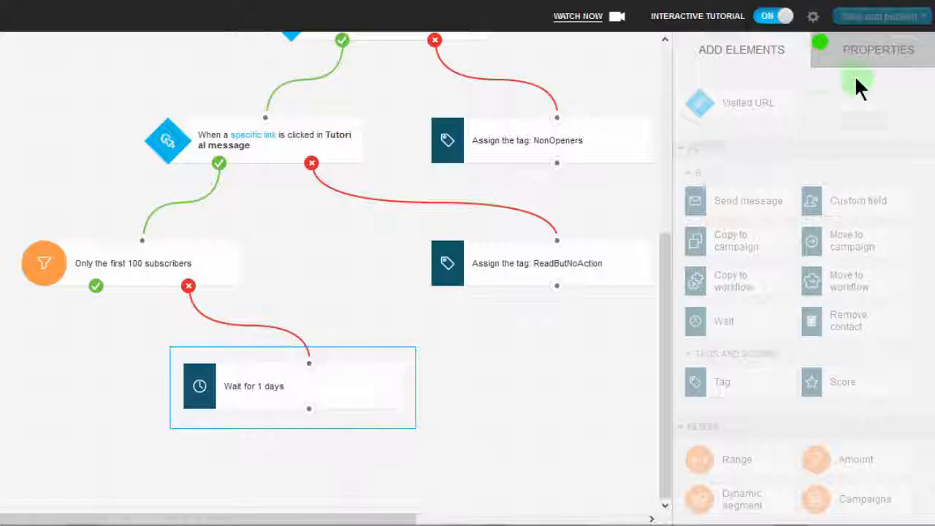
pyautogui.click(869, 53)
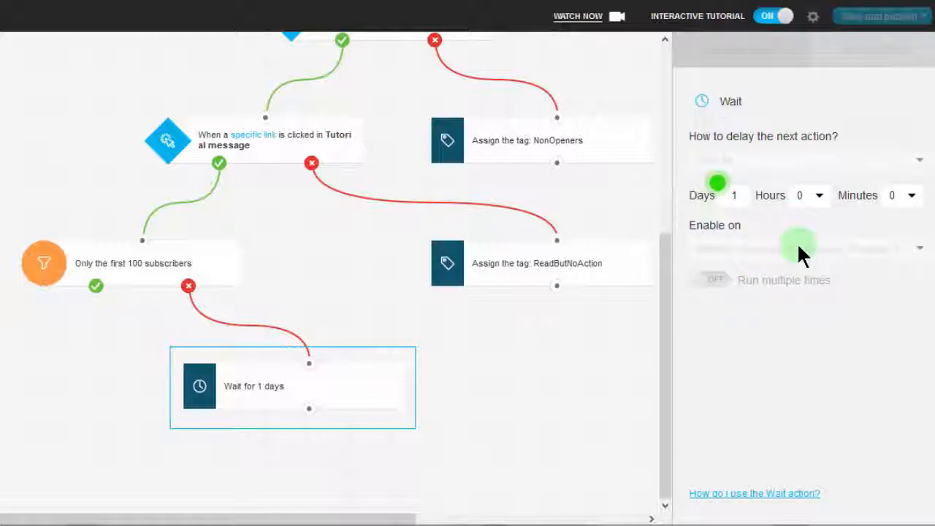
pyautogui.click(735, 196)
pyautogui.write('1')
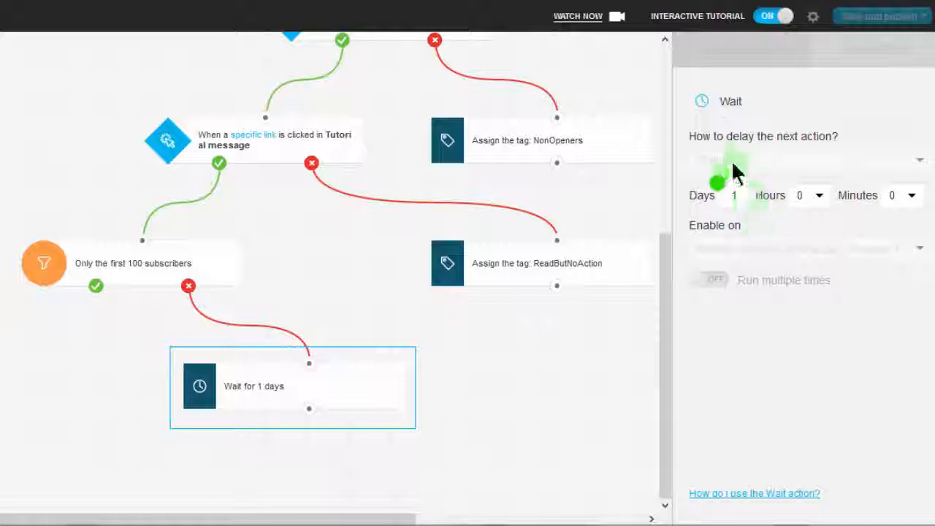
pyautogui.press('BackSpace')
pyautogui.write('2')
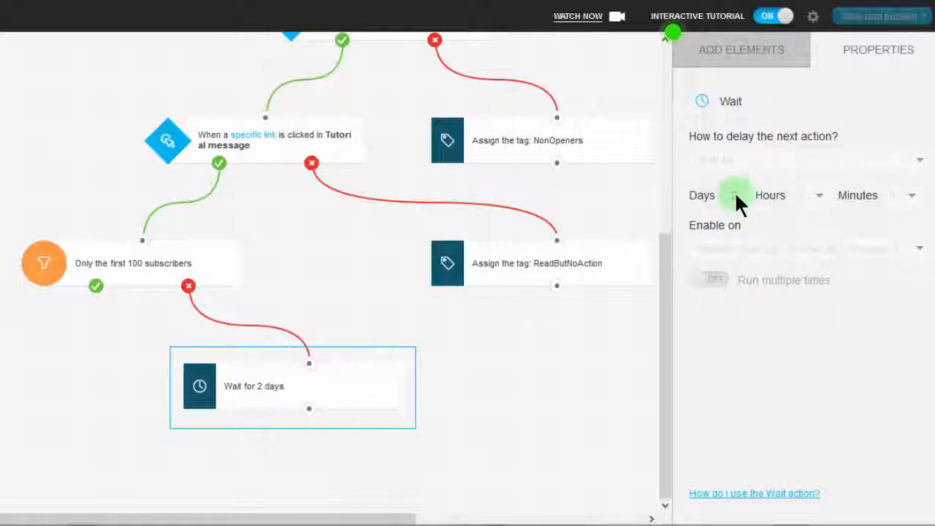
# Add a Send message action below the Wait action and connect the Amount filter's yes output and the Wait action's output to it.
pyautogui.click(736, 54)
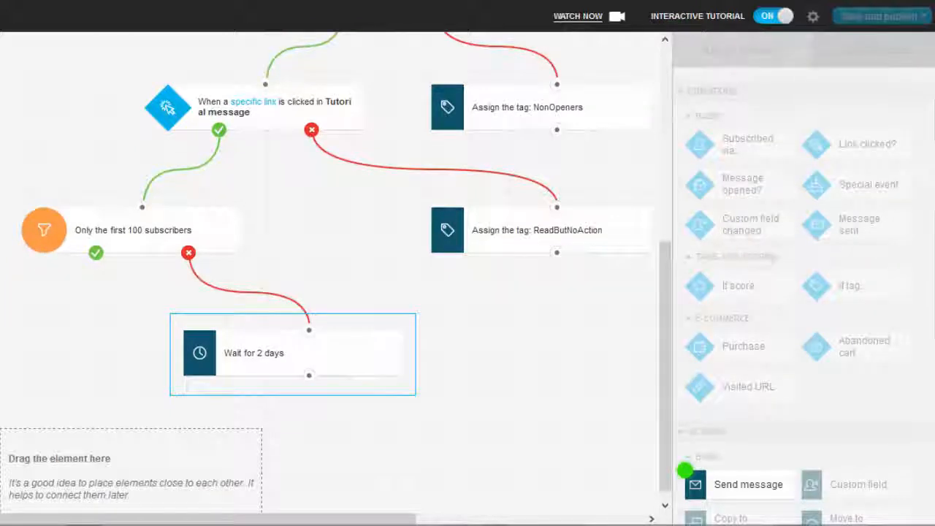
pyautogui.scroll(-3, 741, 329)
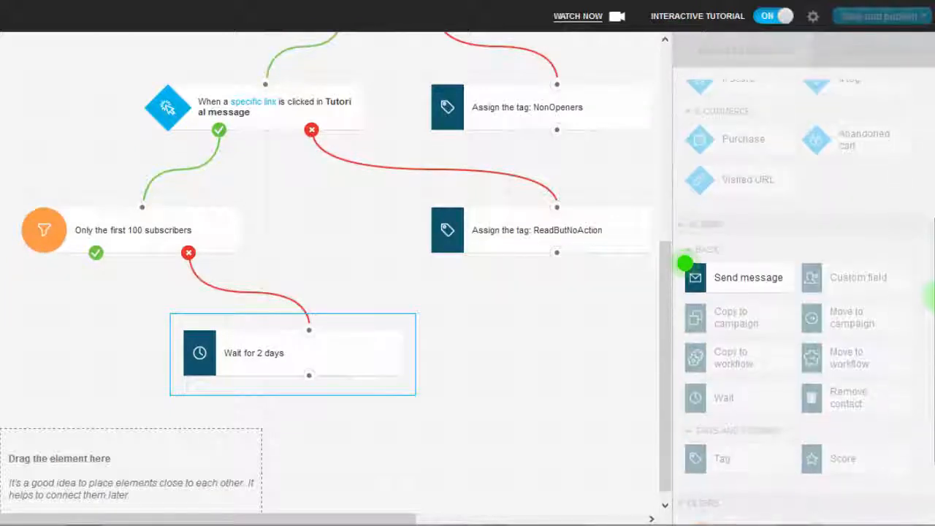
pyautogui.moveTo(740, 285); pyautogui.dragTo(107, 442)
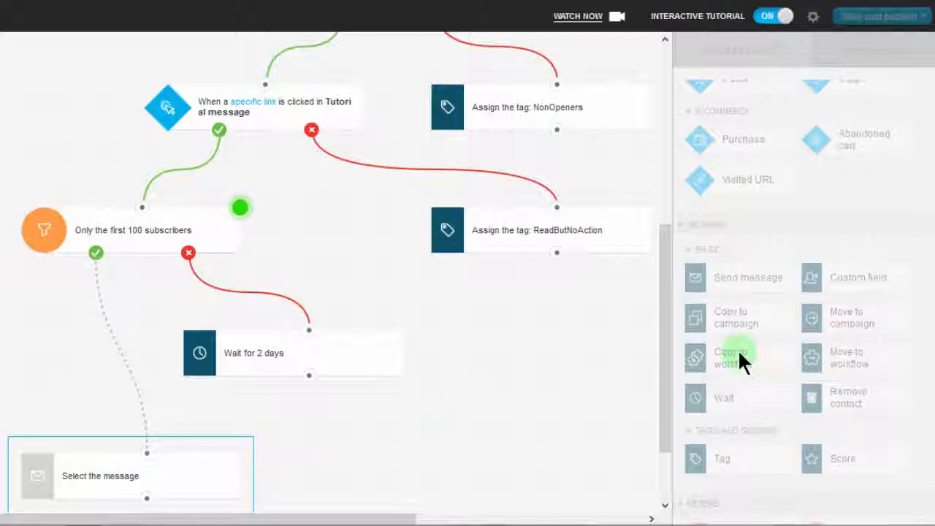
pyautogui.scroll(-1, 912, 299)
pyautogui.moveTo(97, 256); pyautogui.dragTo(143, 442)
pyautogui.moveTo(113, 339); pyautogui.dragTo(146, 453)
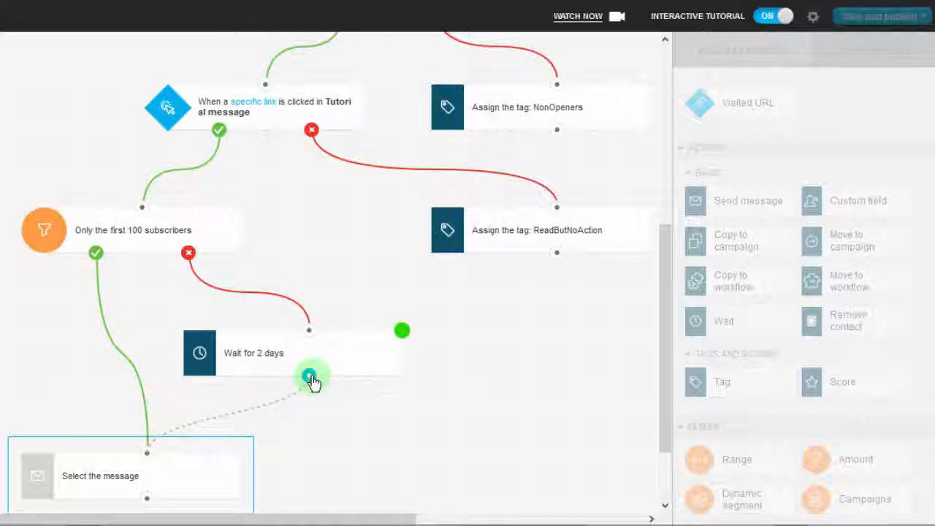
pyautogui.moveTo(309, 377); pyautogui.dragTo(147, 453)
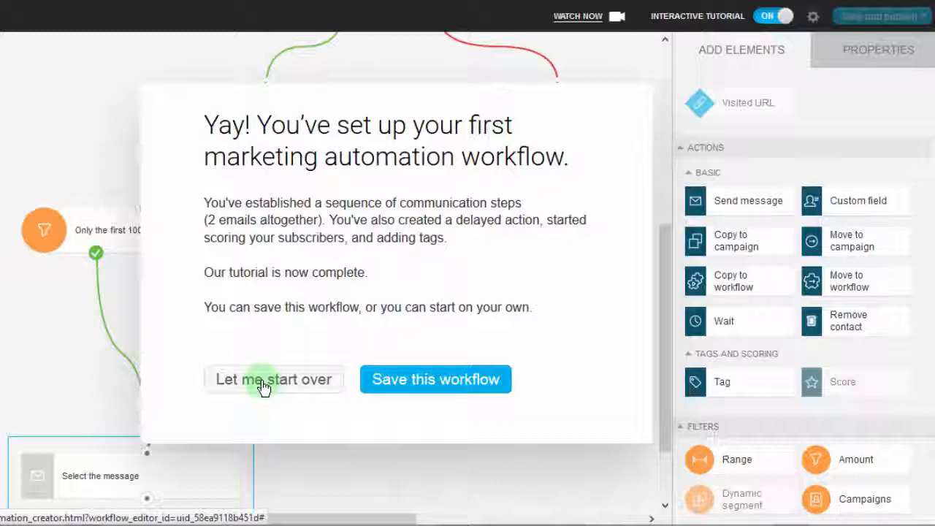
# Finish the interactive tutorial by keeping its workflow, and save the workflow without publishing it.
pyautogui.click(428, 383)
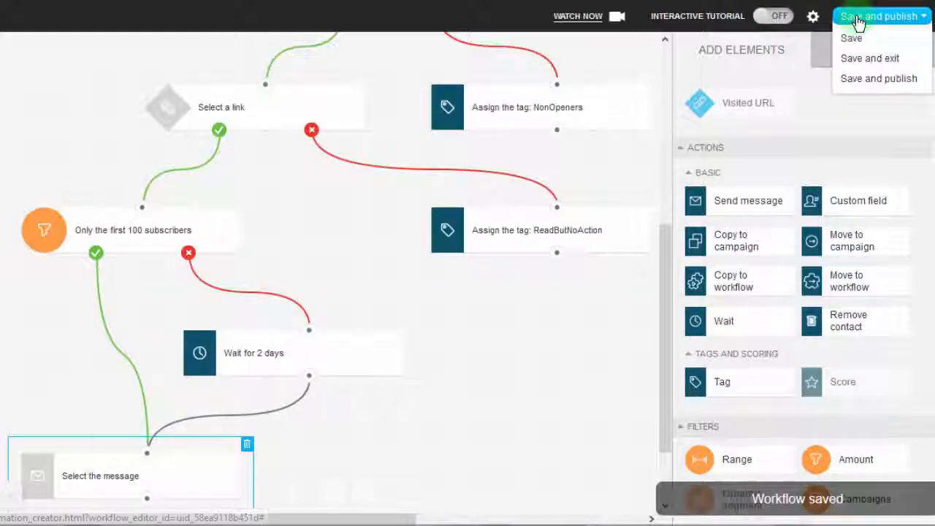
pyautogui.moveTo(865, 21)
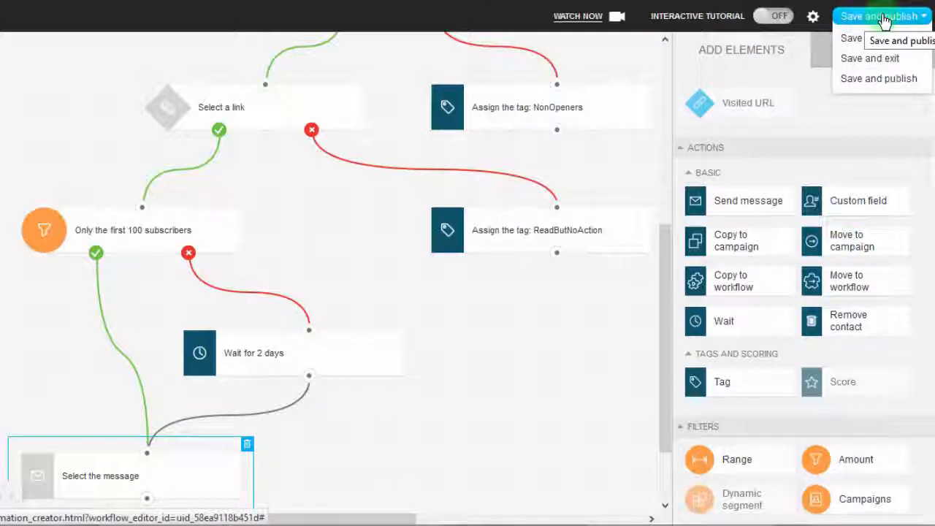
pyautogui.click(855, 40)
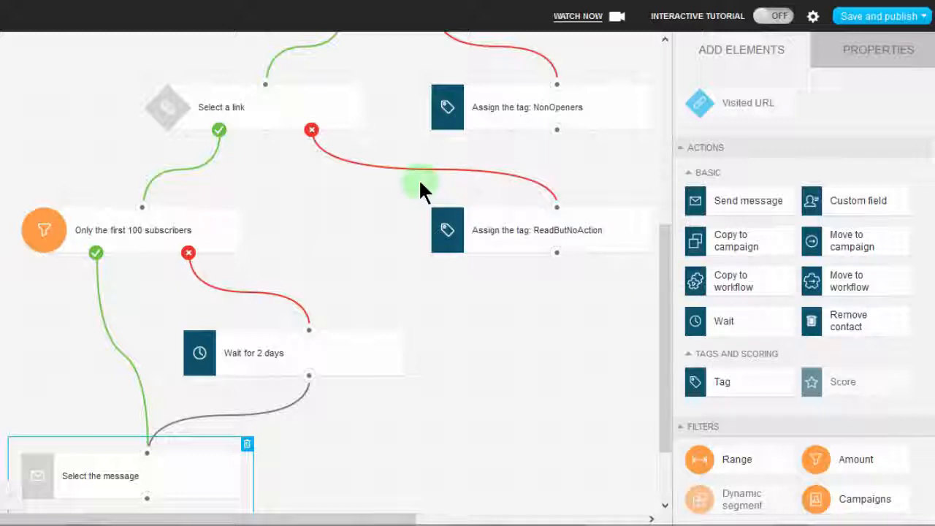
# Set the Send message action at the end of the workflow to use a message layout from Newsletter.
pyautogui.moveTo(663, 302); pyautogui.dragTo(663, 94)
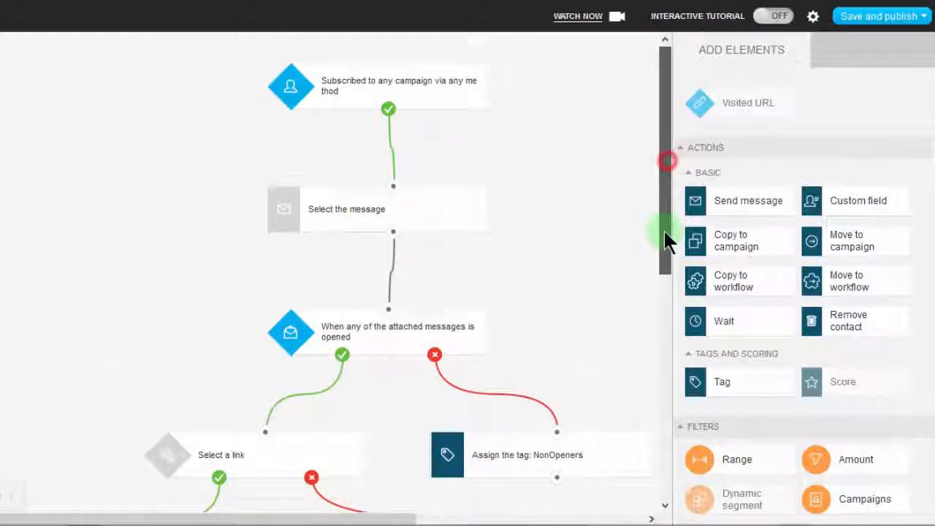
pyautogui.moveTo(663, 229); pyautogui.dragTo(662, 500)
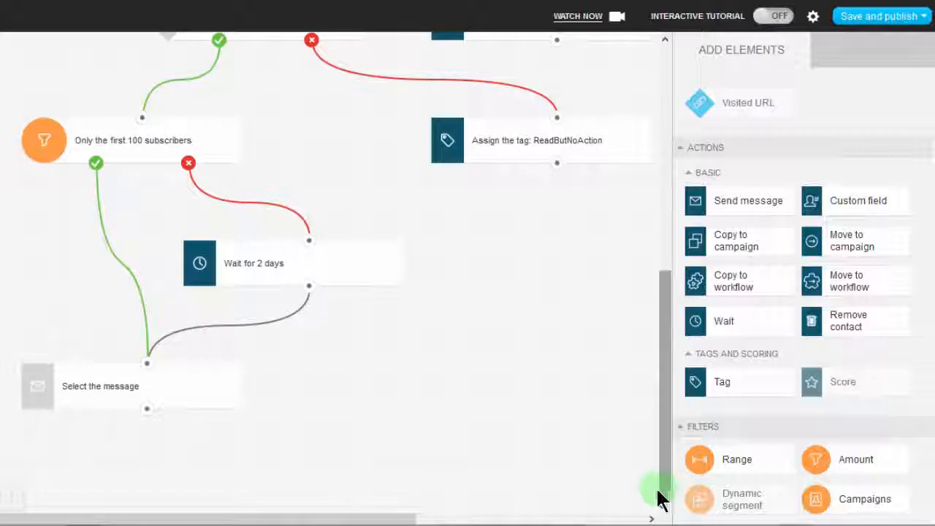
pyautogui.click(97, 383)
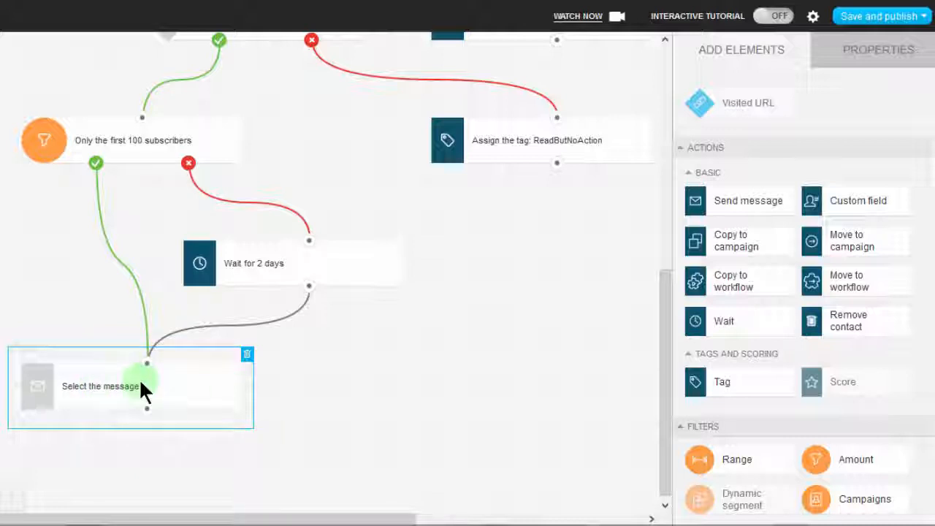
pyautogui.click(315, 406)
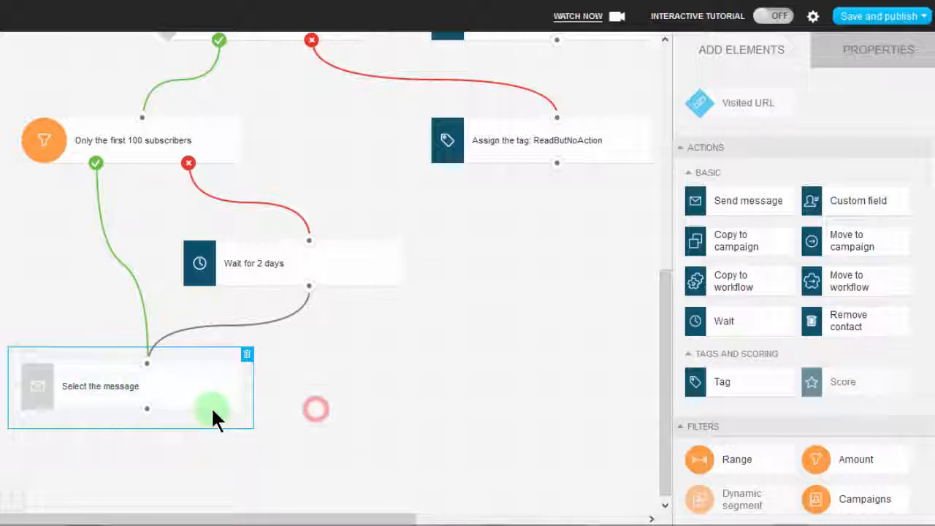
pyautogui.click(96, 382)
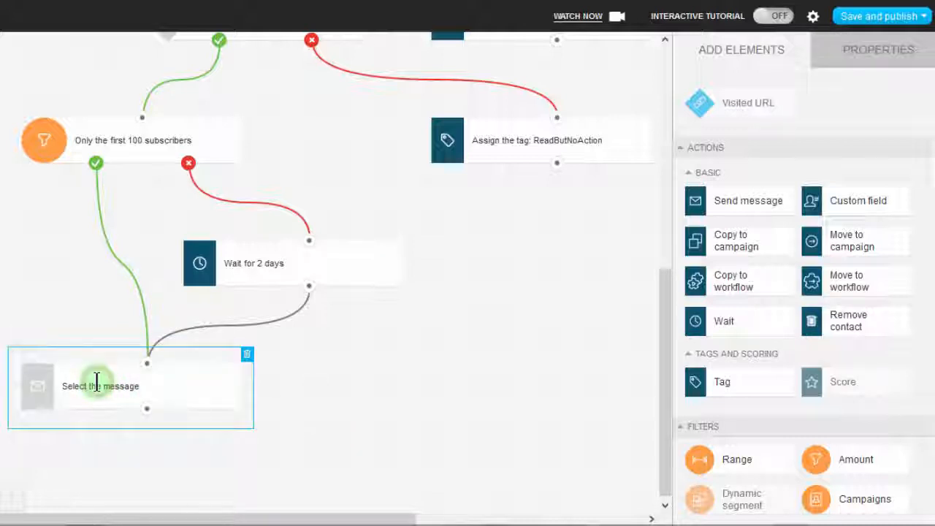
pyautogui.click(95, 385)
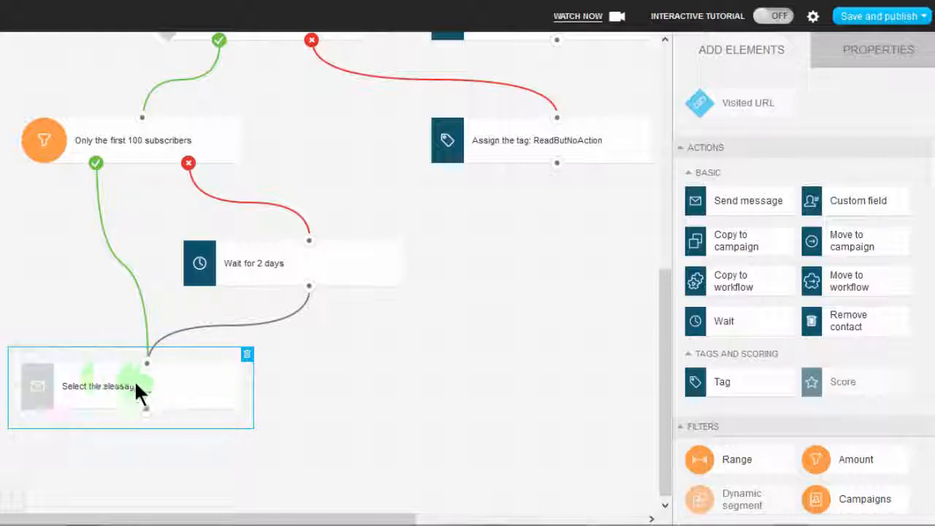
pyautogui.click(75, 385)
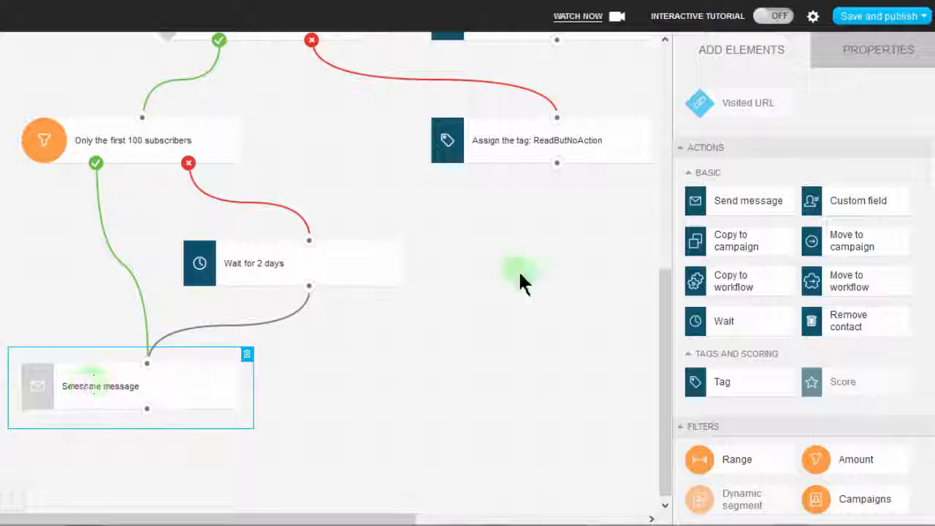
pyautogui.click(109, 380)
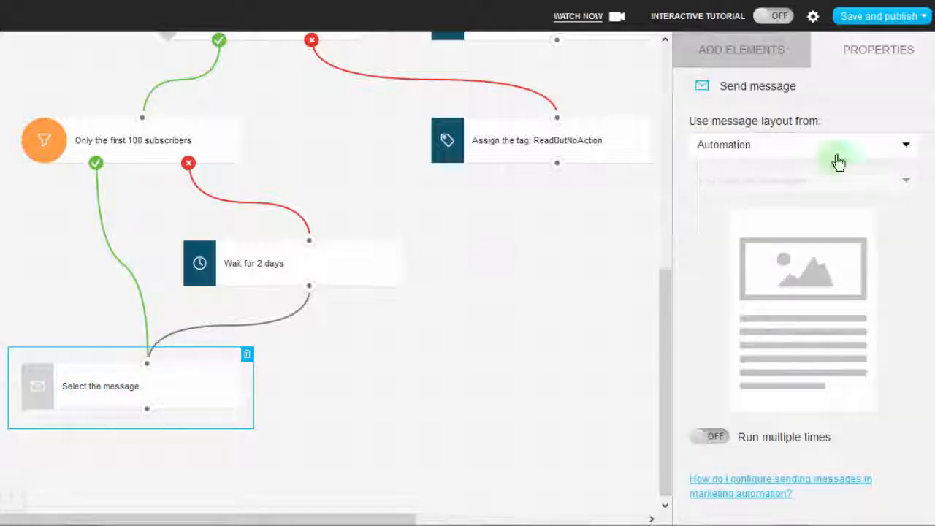
pyautogui.click(792, 147)
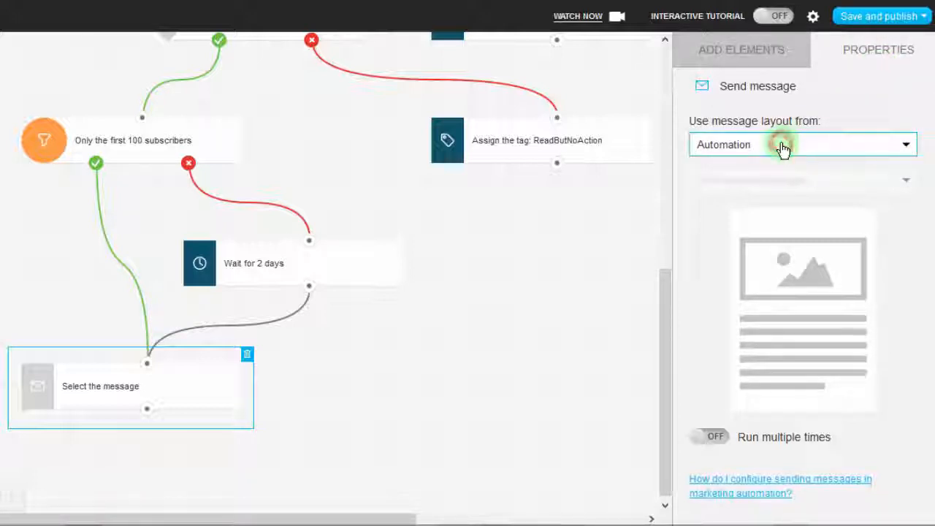
pyautogui.click(781, 147)
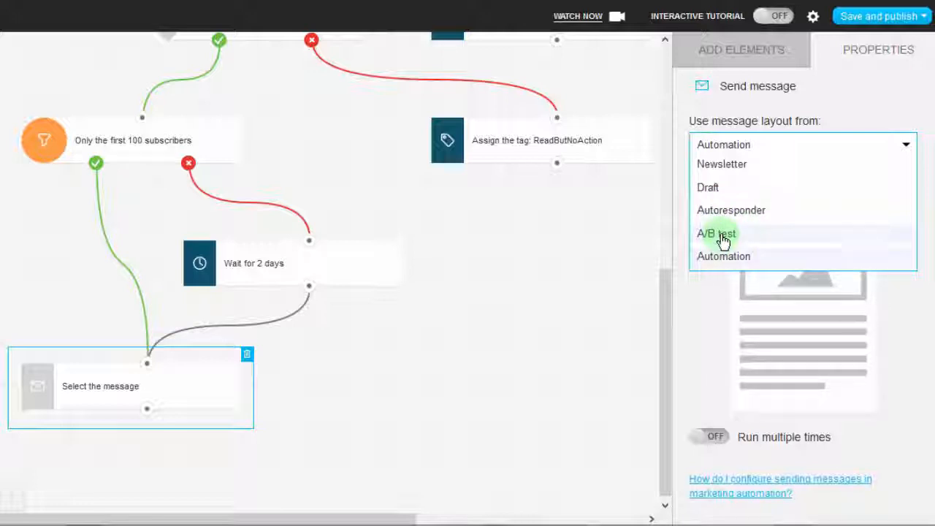
pyautogui.click(730, 171)
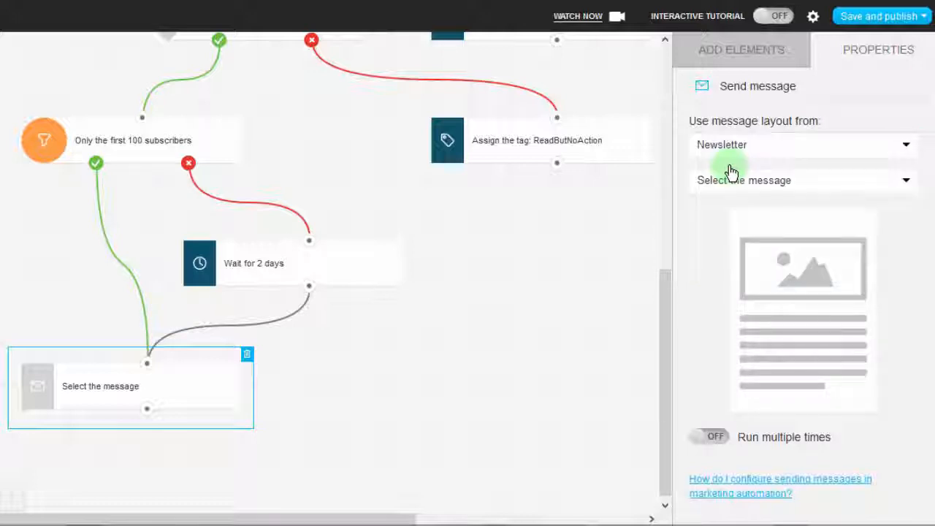
# Assign the Bizanosa First newsletter to the Send message action at the end of the workflow and accept copying its layout.
pyautogui.click(820, 182)
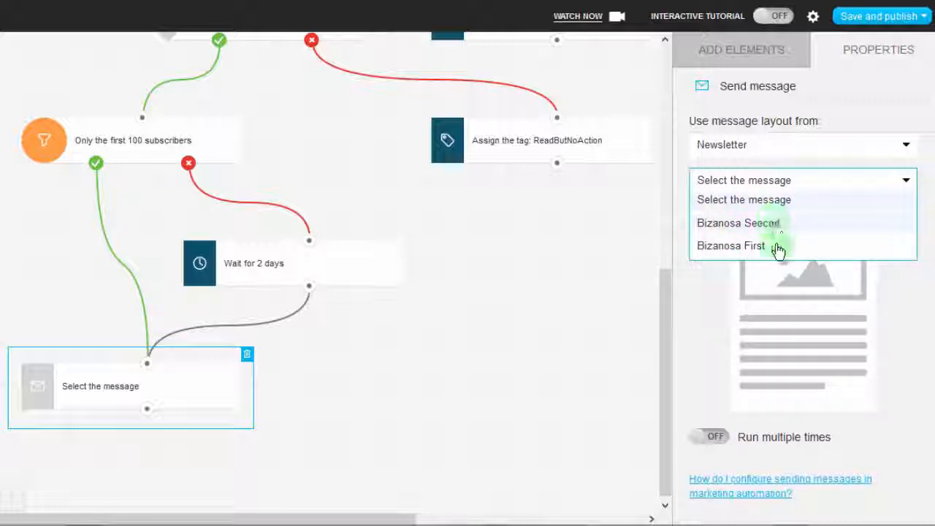
pyautogui.click(724, 246)
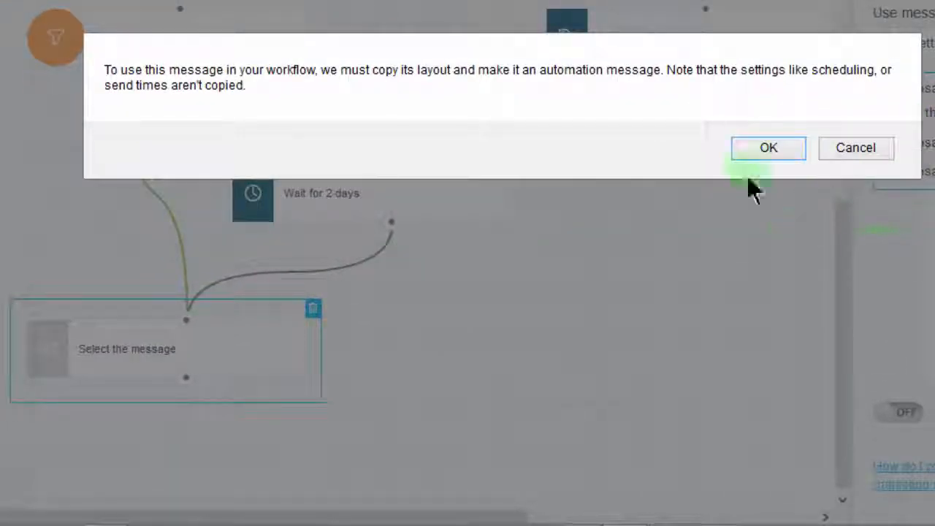
pyautogui.click(768, 148)
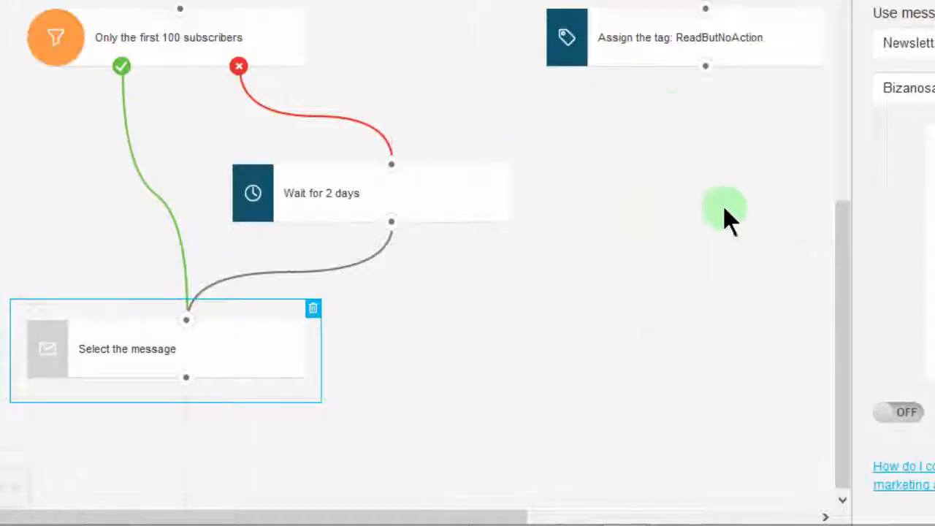
# Move the unassigned Send message action near the workflow's start slightly left and nudge the Subscribed condition above it.
pyautogui.click(846, 257)
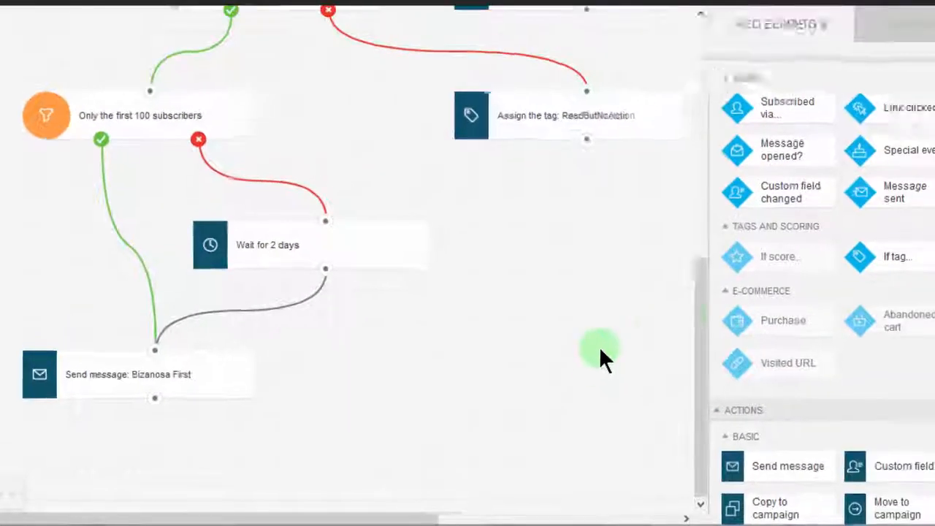
pyautogui.moveTo(697, 323); pyautogui.dragTo(700, 22)
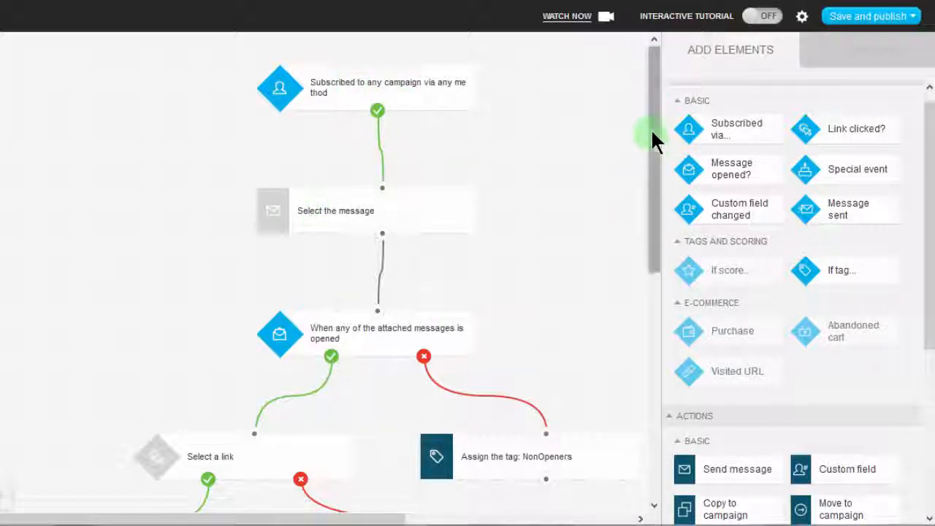
pyautogui.moveTo(651, 159); pyautogui.dragTo(550, 155)
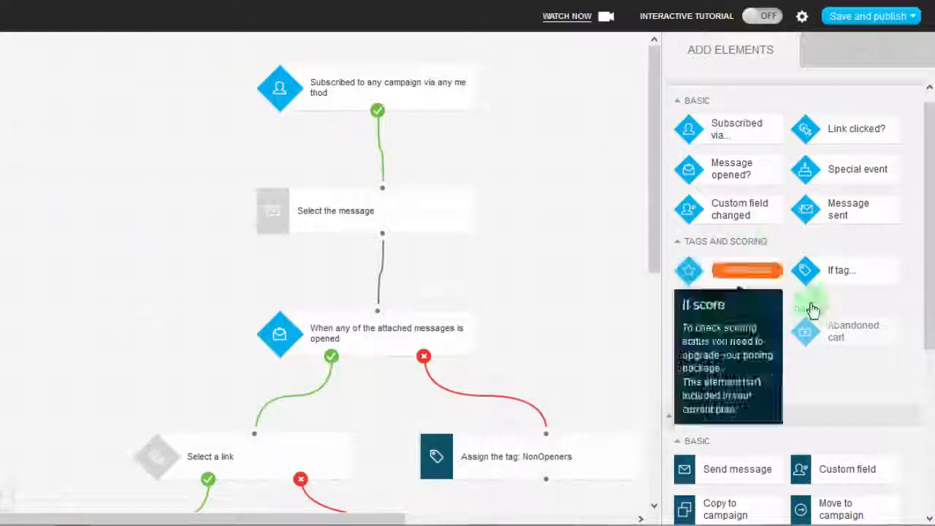
pyautogui.moveTo(927, 198); pyautogui.dragTo(928, 393)
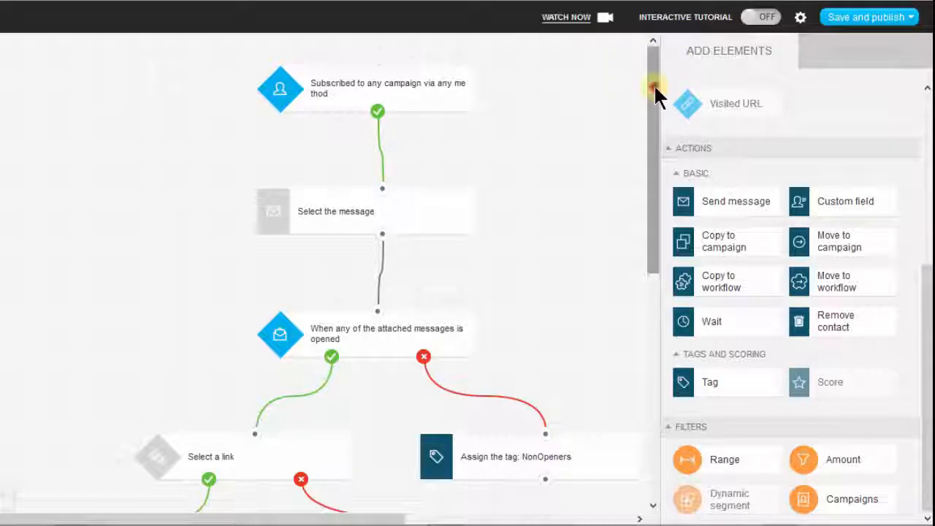
pyautogui.moveTo(655, 91); pyautogui.dragTo(656, 46)
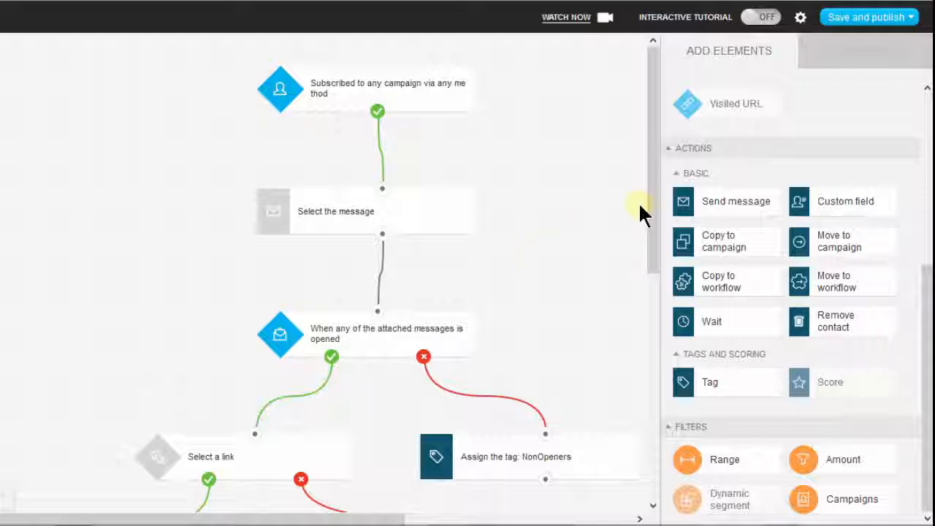
pyautogui.moveTo(653, 156); pyautogui.dragTo(659, 126)
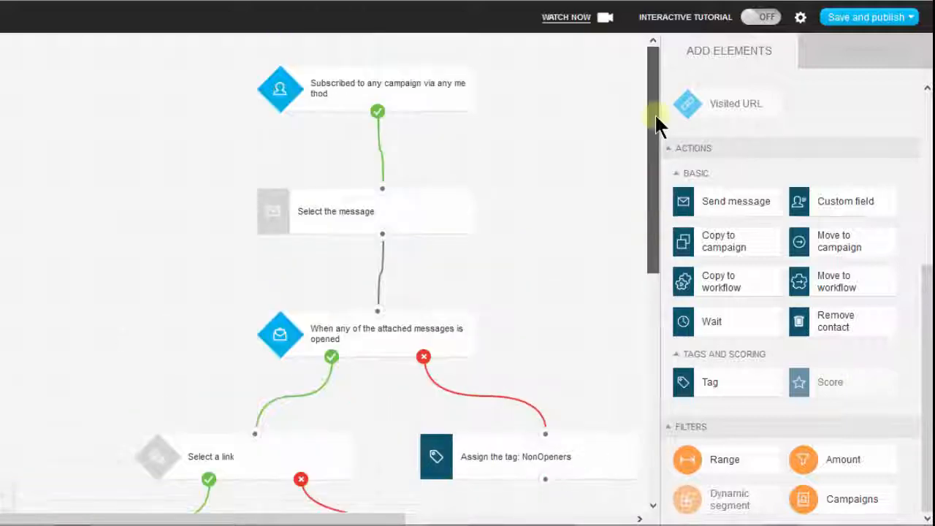
pyautogui.click(329, 211)
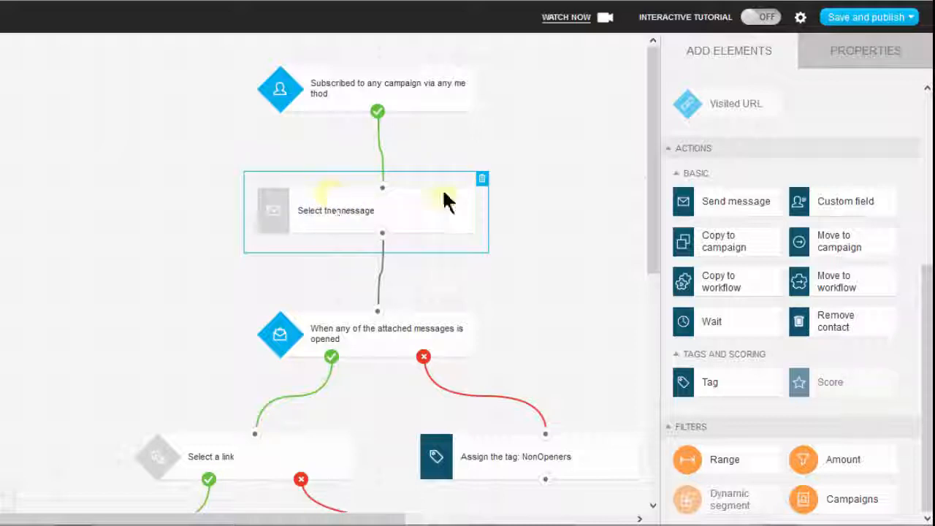
pyautogui.moveTo(373, 209); pyautogui.dragTo(343, 207)
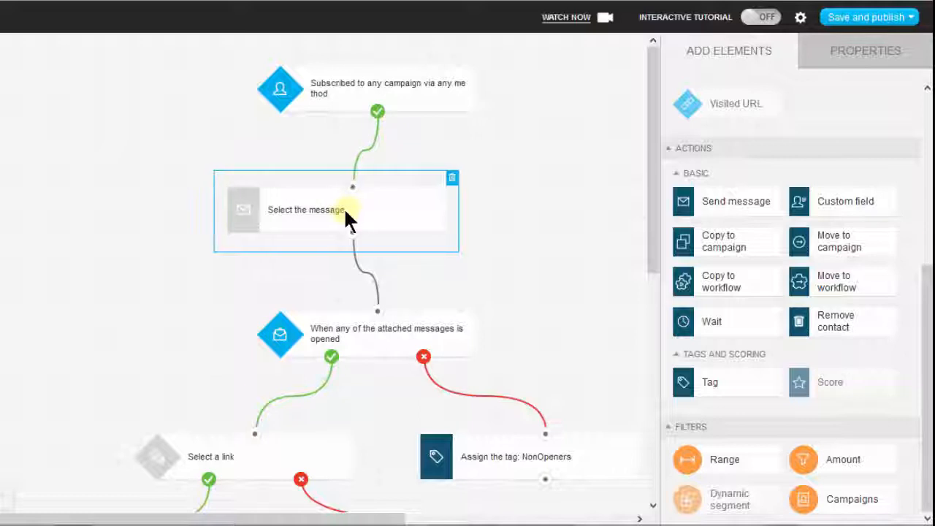
pyautogui.click(287, 212)
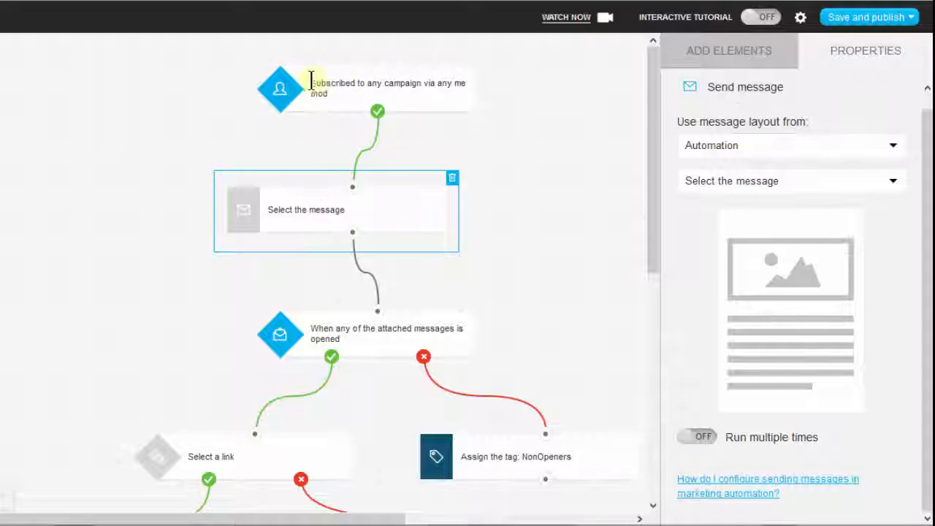
pyautogui.moveTo(311, 81)
pyautogui.mouseDown()
pyautogui.moveTo(361, 85)
pyautogui.moveTo(310, 77)
pyautogui.mouseUp()
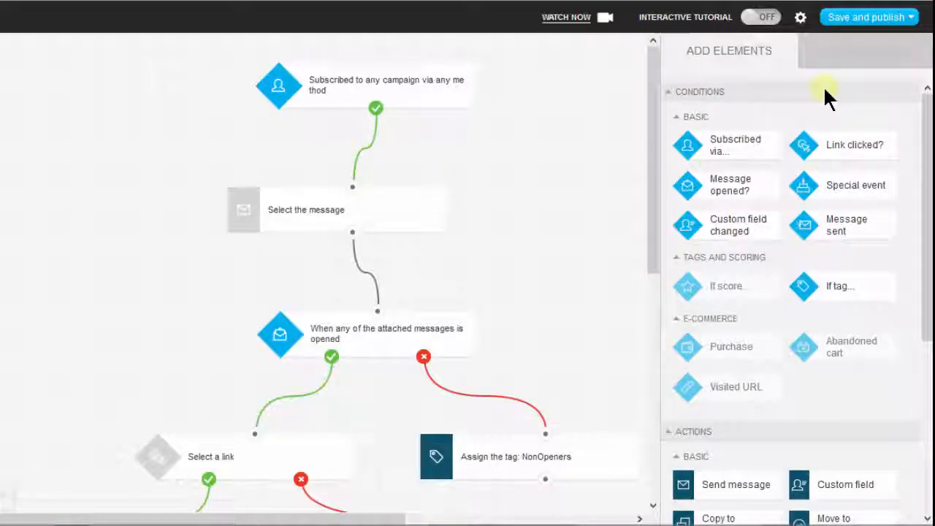
# Examine the available conditions, actions and filters, including the scoring elements that require a plan upgrade.
pyautogui.moveTo(928, 128); pyautogui.dragTo(927, 98)
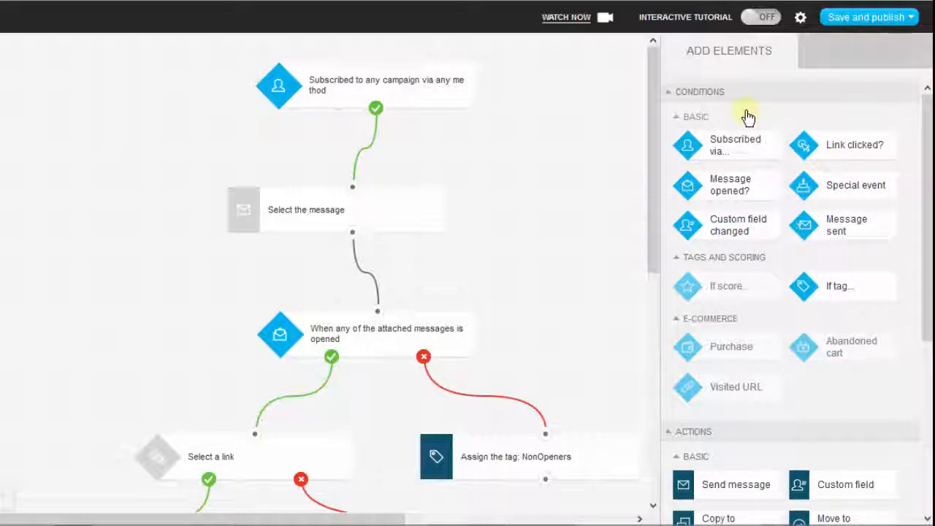
pyautogui.moveTo(715, 286)
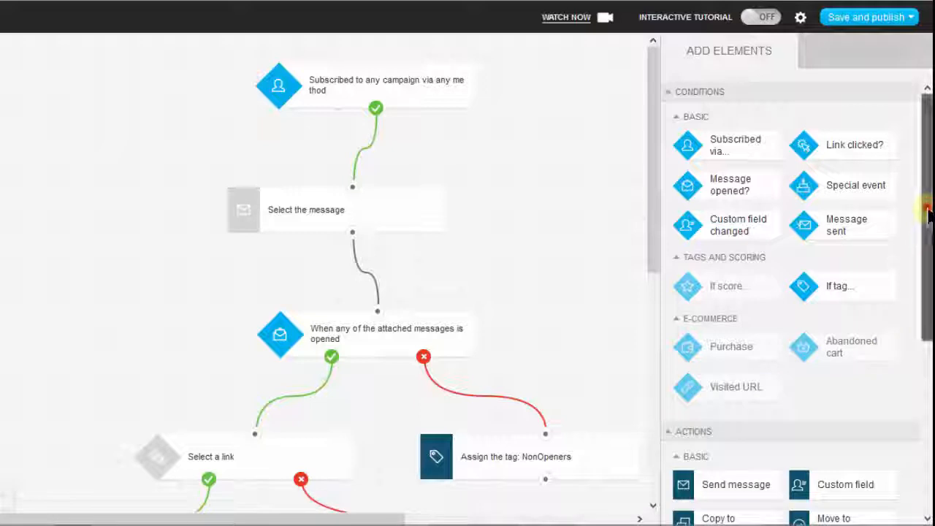
pyautogui.moveTo(925, 212); pyautogui.dragTo(927, 415)
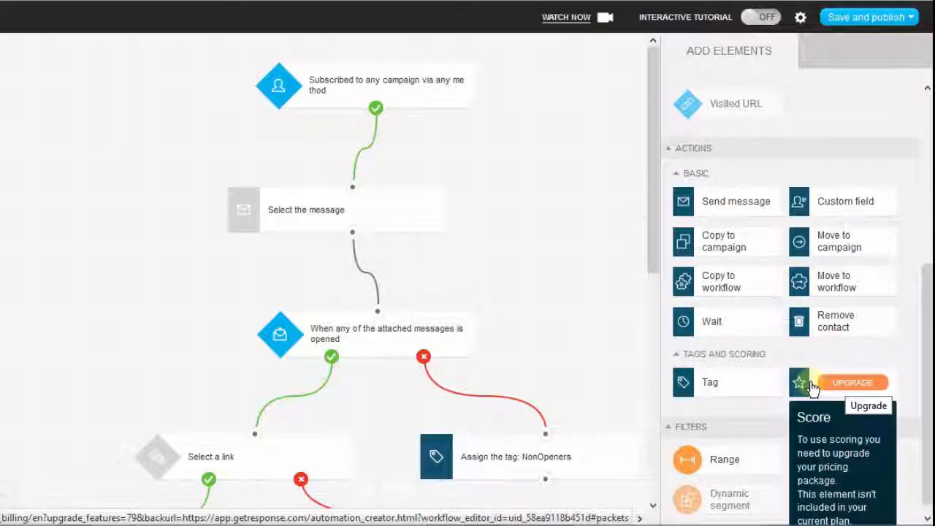
pyautogui.moveTo(851, 391)
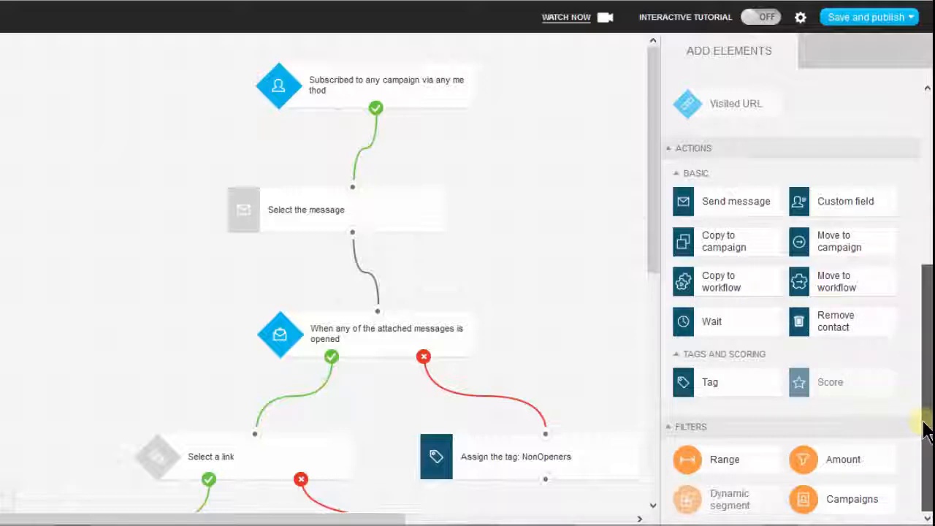
pyautogui.scroll(4, 920, 248)
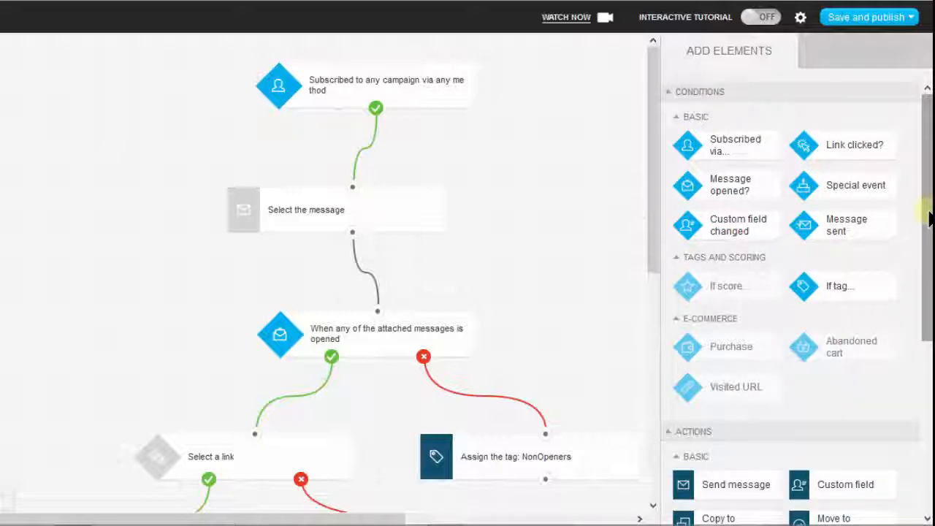
pyautogui.moveTo(926, 212); pyautogui.dragTo(921, 406)
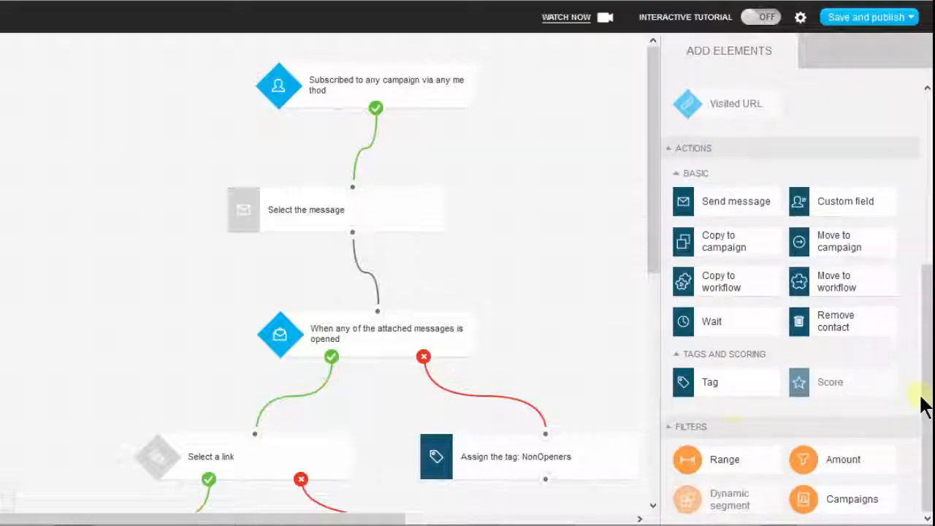
pyautogui.moveTo(926, 333); pyautogui.dragTo(927, 165)
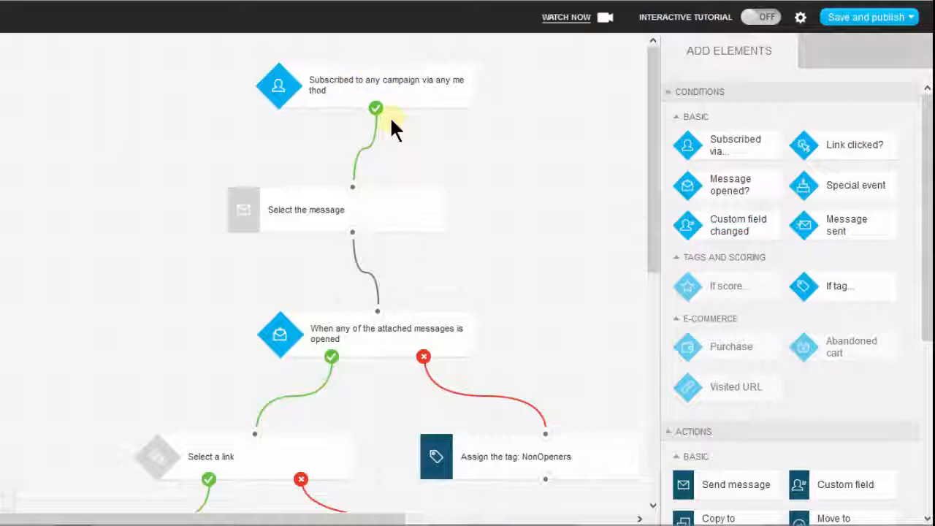
# Open the properties of the Send message action below the Subscribed condition and check its Draft messages, trying Newsletter as another layout source.
pyautogui.click(310, 210)
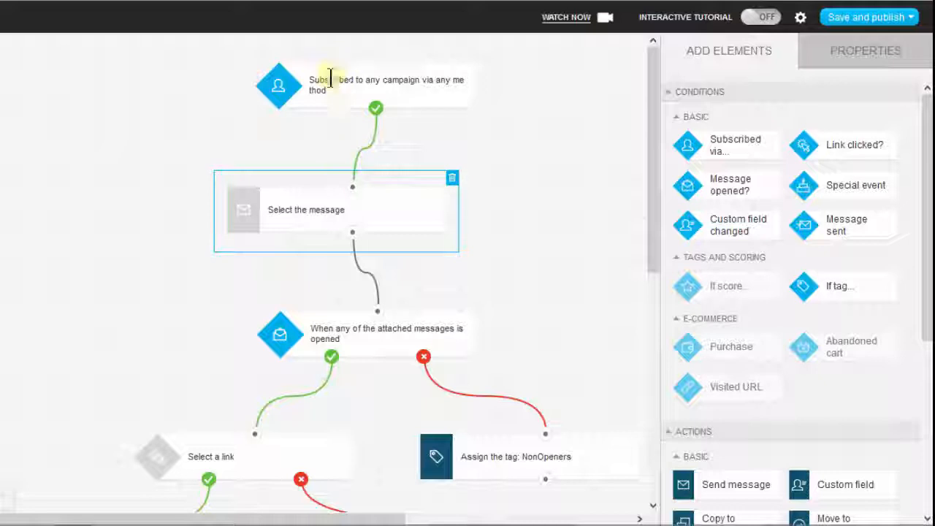
pyautogui.doubleClick(316, 207)
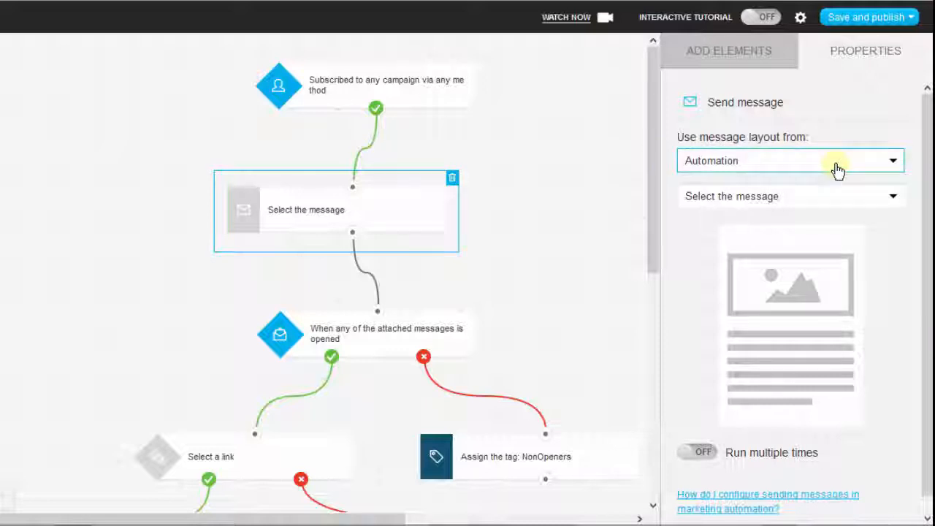
pyautogui.click(783, 166)
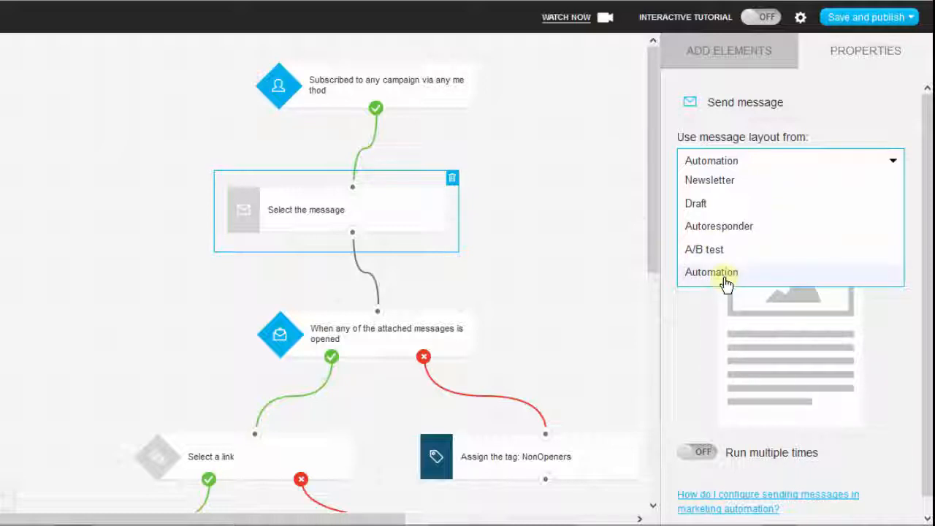
pyautogui.click(701, 206)
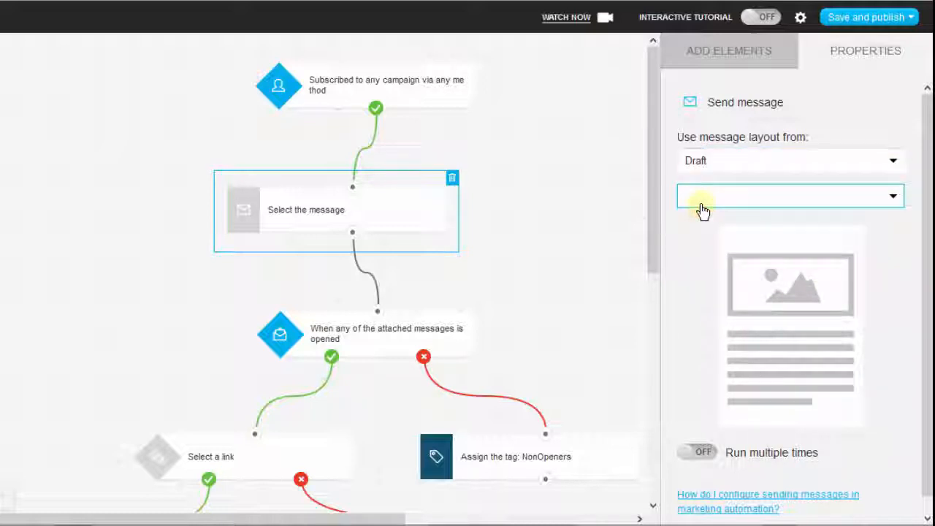
pyautogui.click(894, 198)
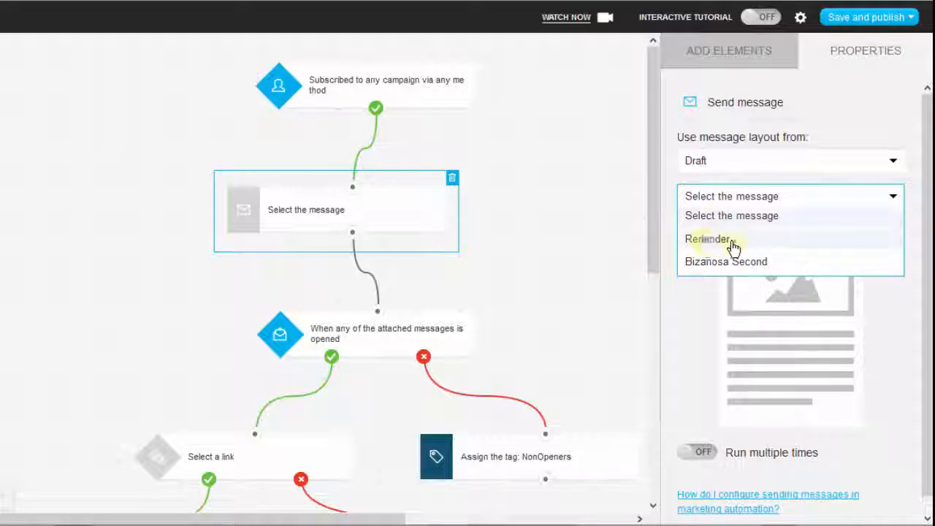
pyautogui.click(749, 156)
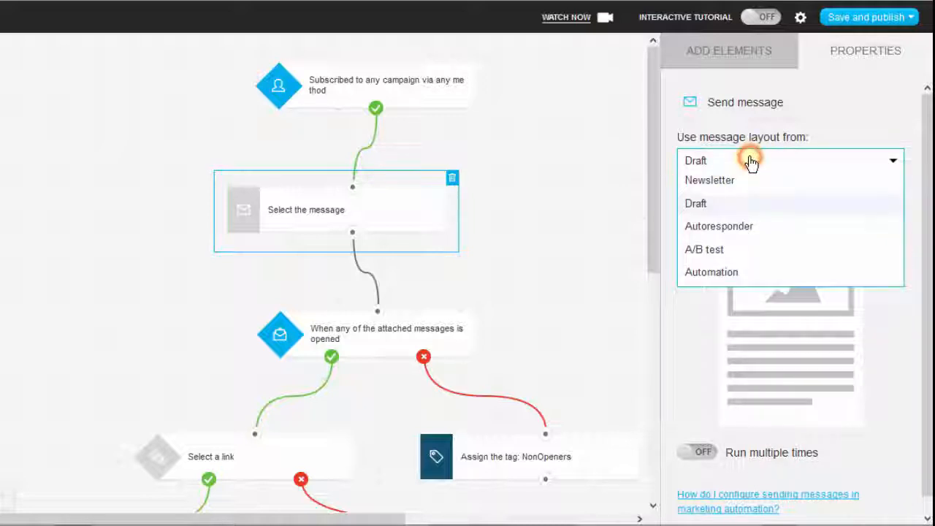
pyautogui.click(705, 181)
# Set the first Send message action to use the Autoresponder message Bizanosa First and accept copying its layout.
pyautogui.click(708, 161)
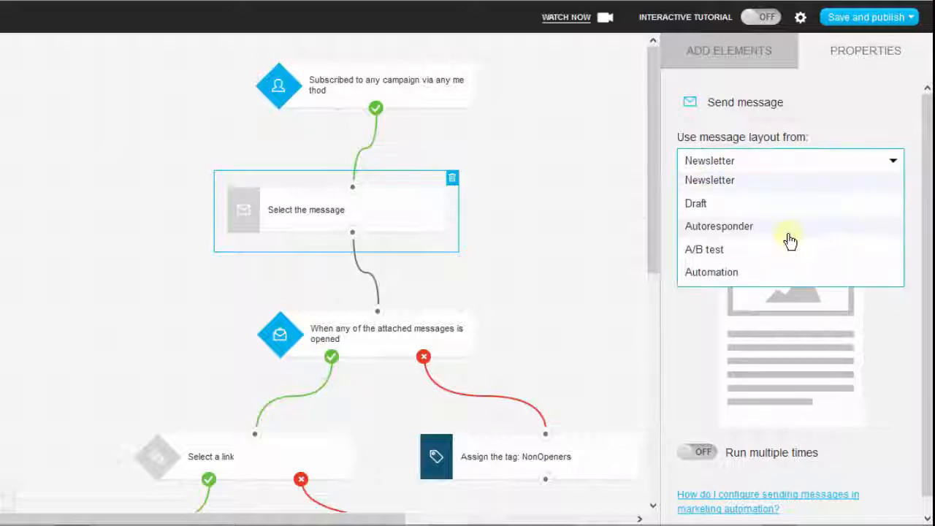
pyautogui.click(713, 228)
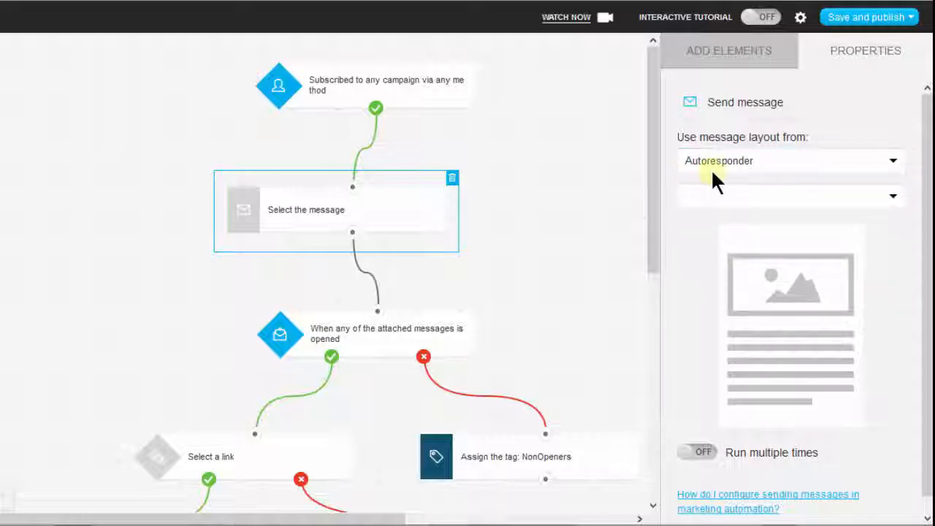
pyautogui.click(892, 201)
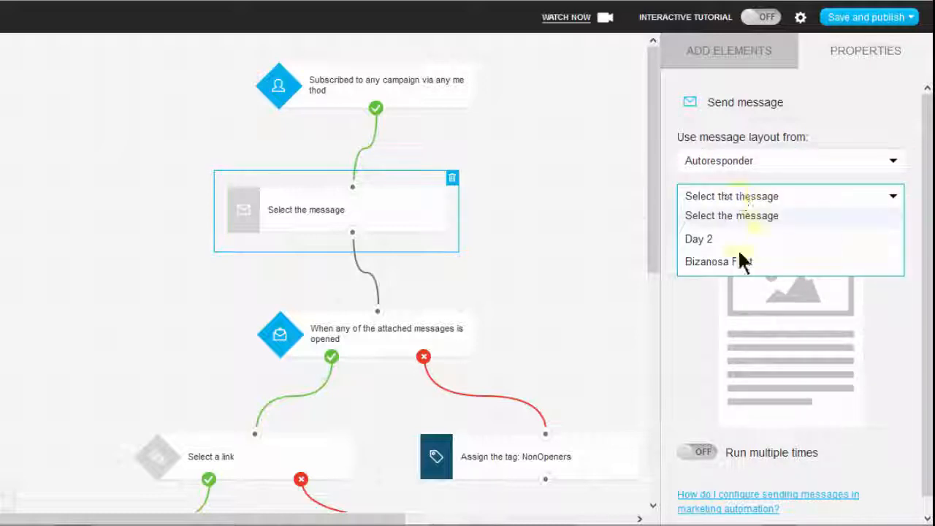
pyautogui.click(734, 264)
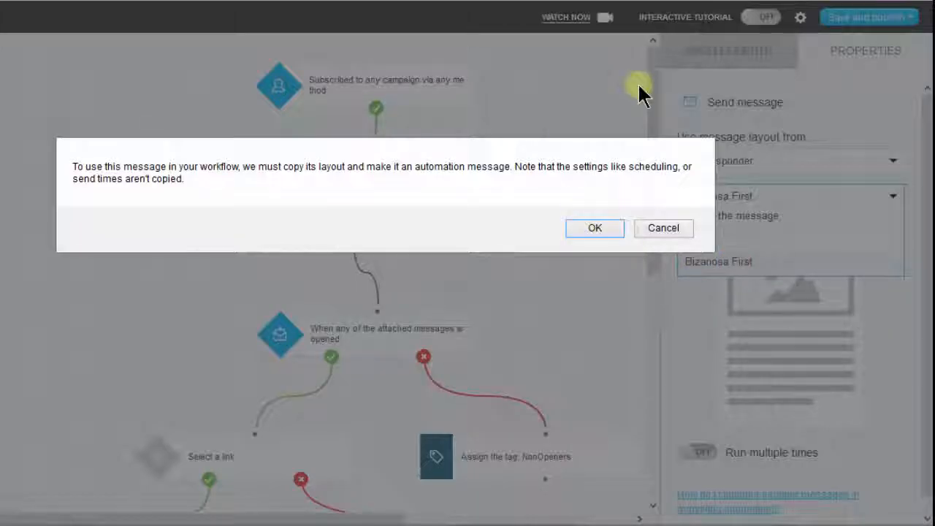
pyautogui.click(593, 226)
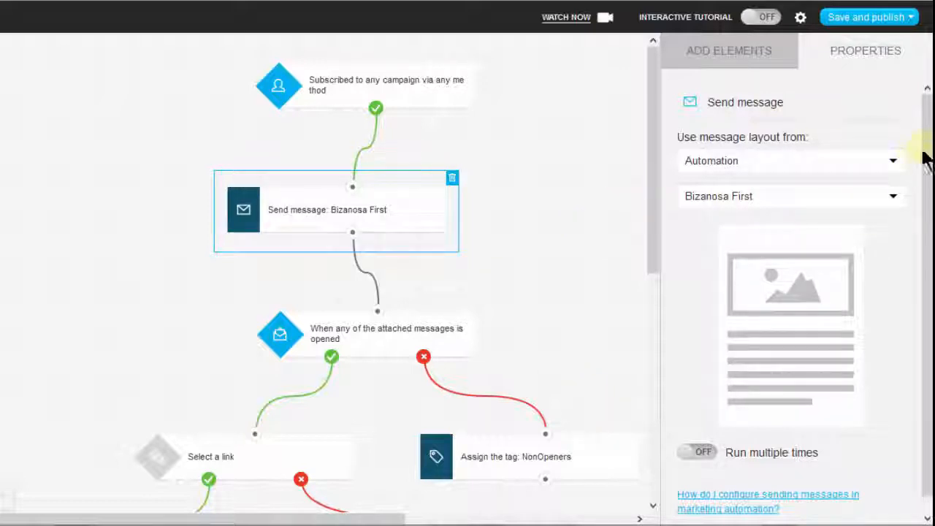
# Check the assigned message's remaining properties and look through the list of elements down to the filters.
pyautogui.moveTo(927, 134); pyautogui.dragTo(926, 267)
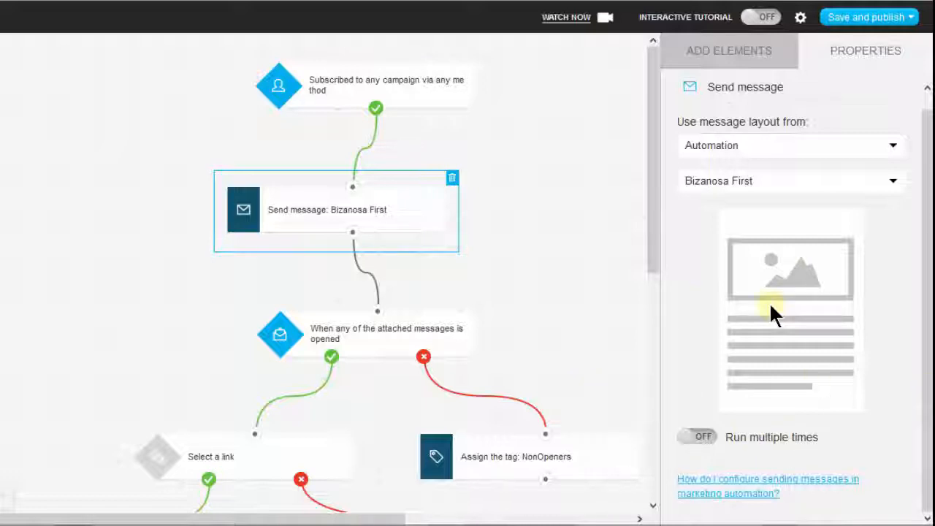
pyautogui.click(720, 51)
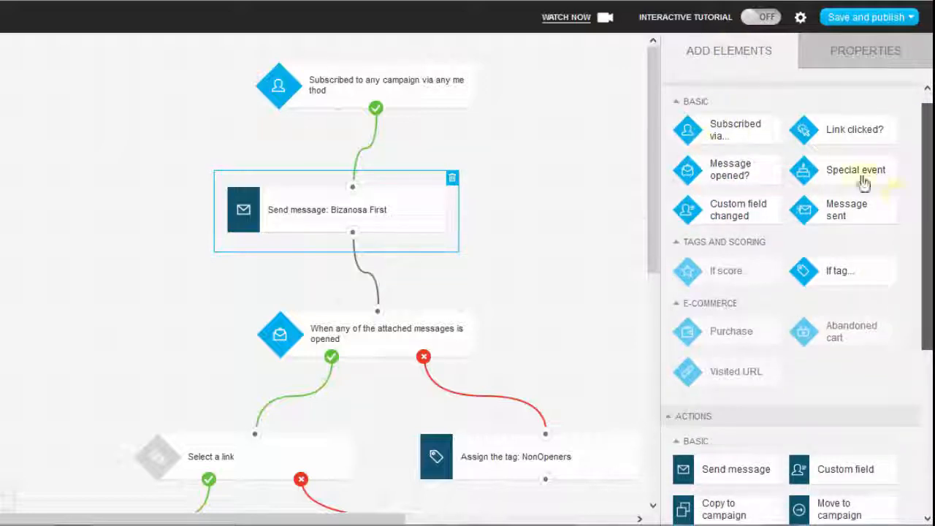
pyautogui.moveTo(928, 175); pyautogui.dragTo(929, 286)
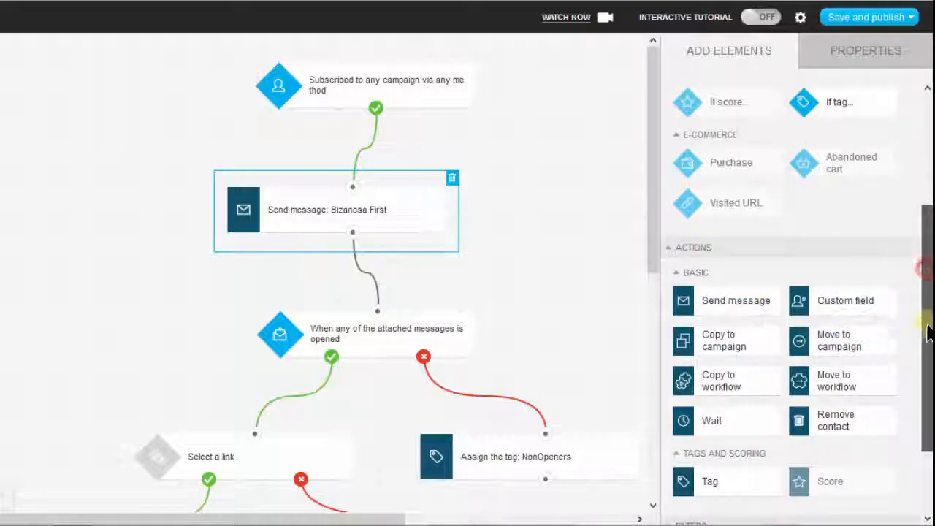
pyautogui.moveTo(928, 275); pyautogui.dragTo(925, 333)
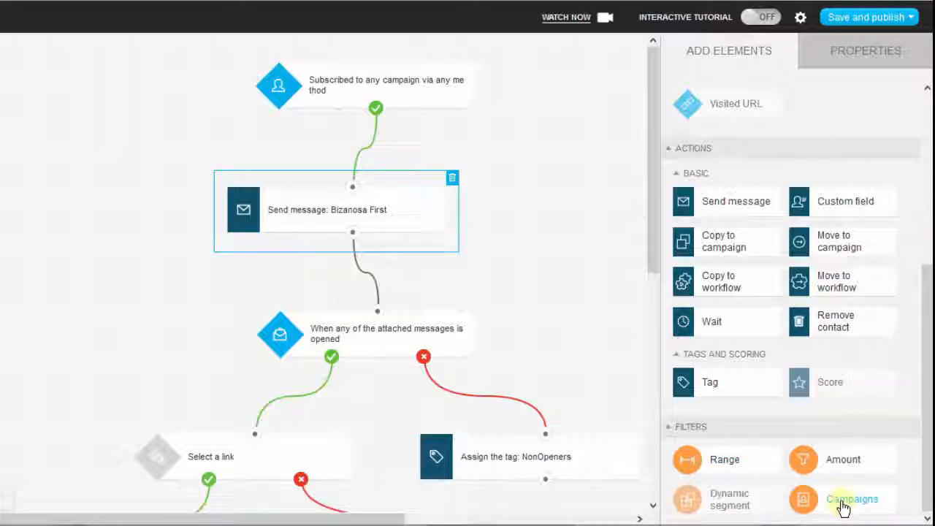
# Look over the available filters and return to the conditions at the start of the list of elements.
pyautogui.moveTo(752, 502)
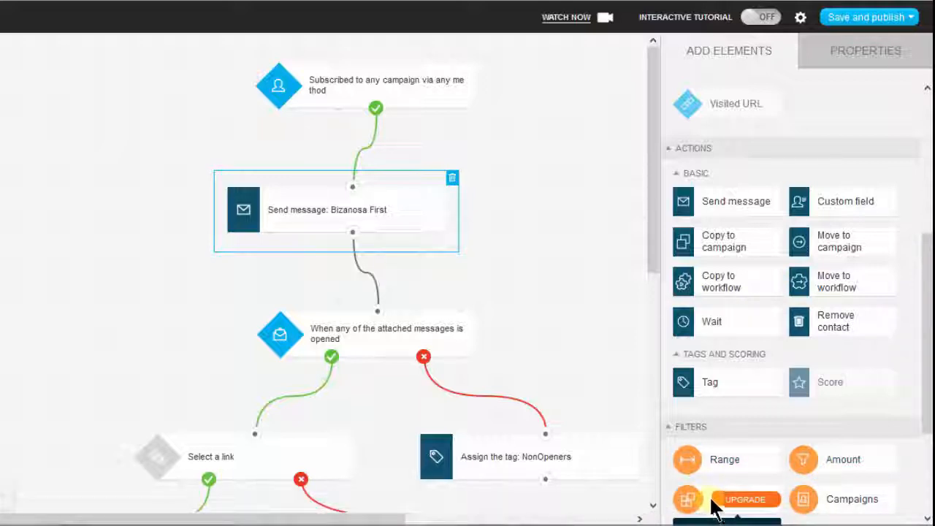
pyautogui.moveTo(928, 321); pyautogui.dragTo(740, 119)
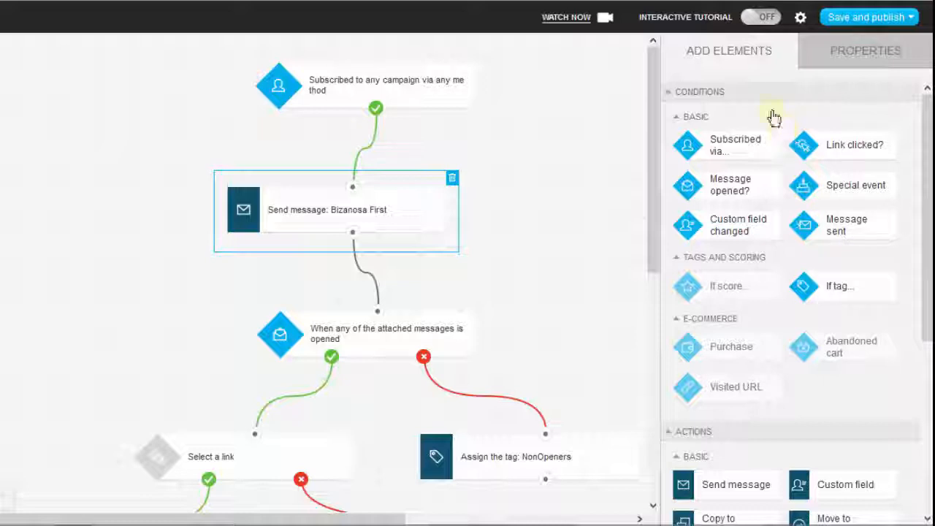
pyautogui.moveTo(678, 336)
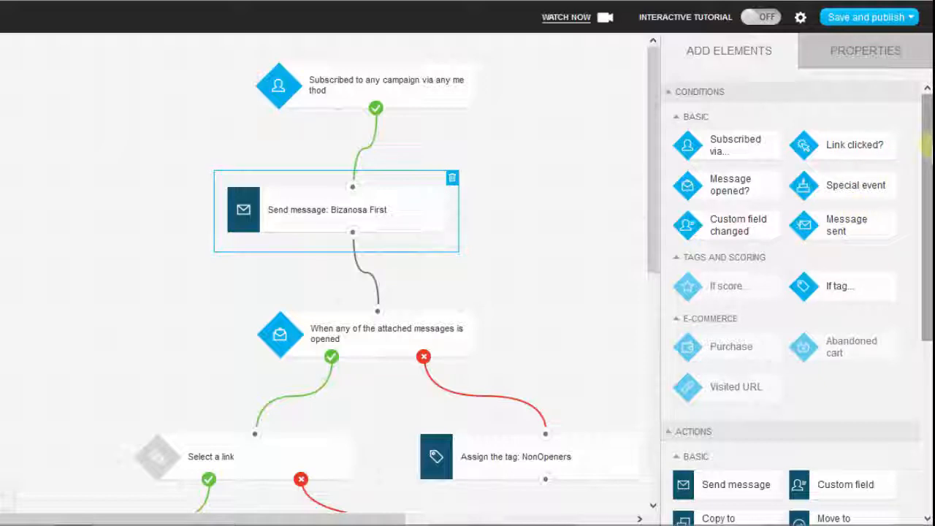
pyautogui.moveTo(929, 146); pyautogui.dragTo(909, 38)
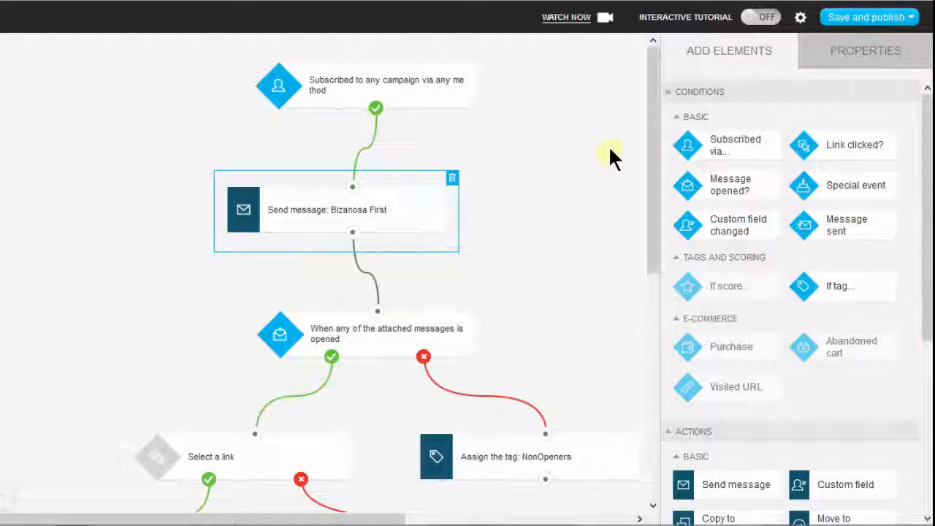
pyautogui.moveTo(655, 105); pyautogui.dragTo(649, 63)
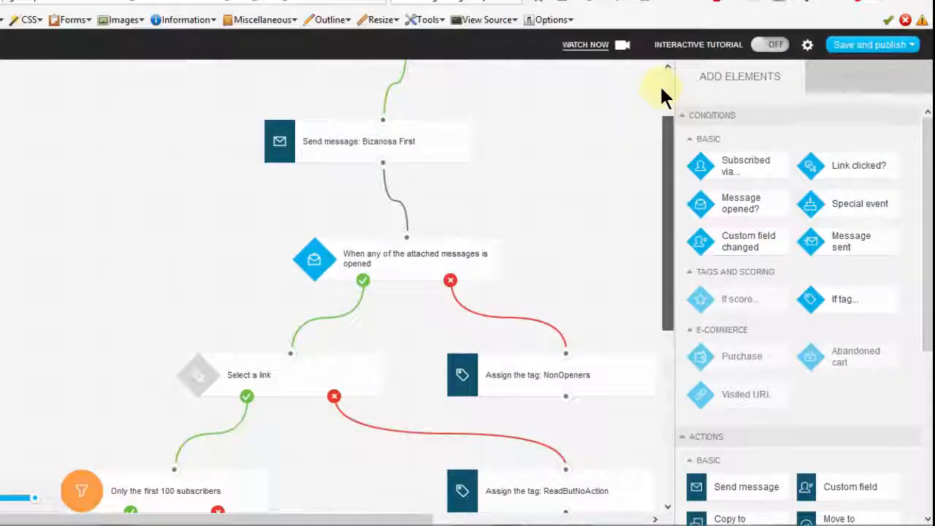
# Set the Subscribed condition to the specific campaign newstudents with Form as the subscription method.
pyautogui.scroll(2, 660, 81)
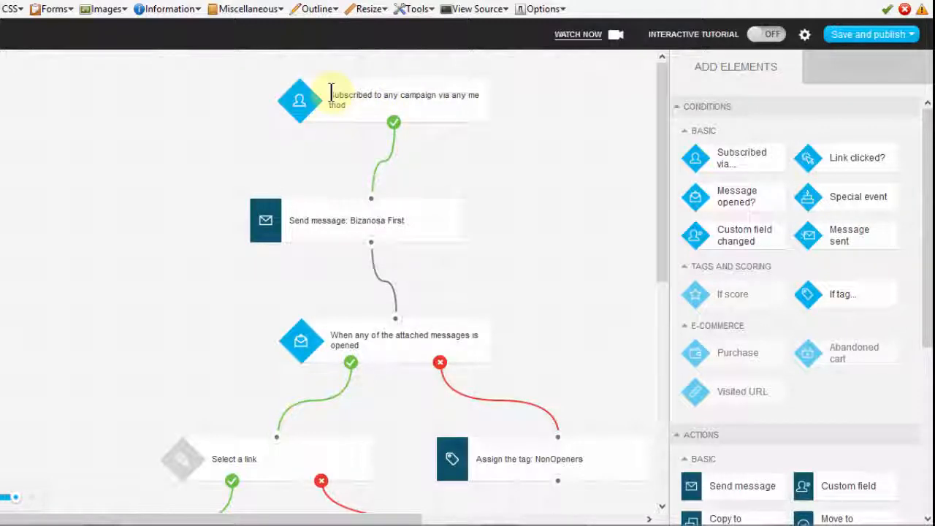
pyautogui.moveTo(342, 94); pyautogui.dragTo(324, 89)
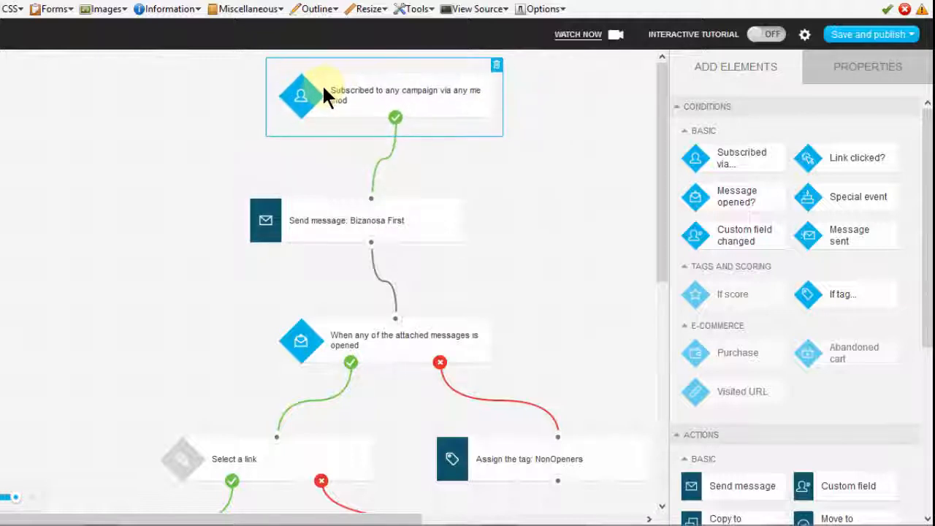
pyautogui.click(369, 99)
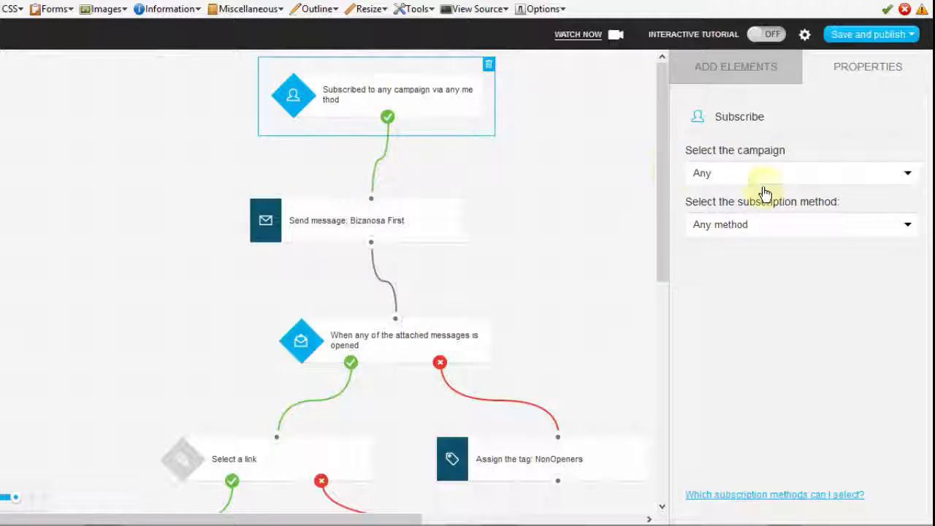
pyautogui.click(904, 173)
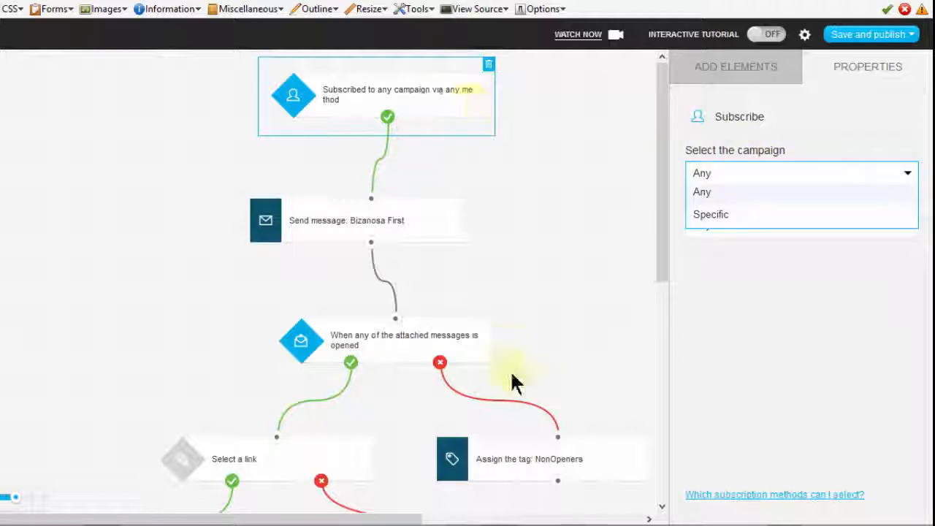
pyautogui.click(765, 219)
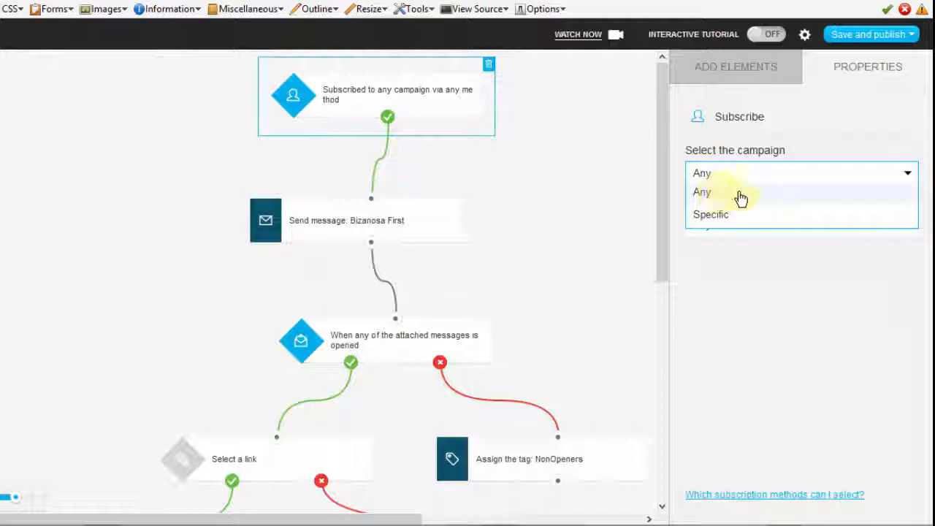
pyautogui.click(735, 215)
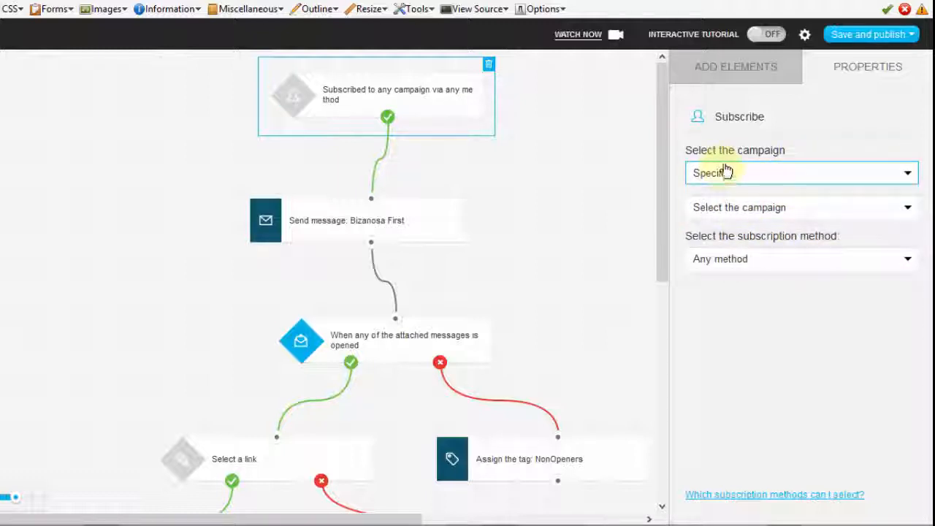
pyautogui.click(789, 213)
pyautogui.click(742, 250)
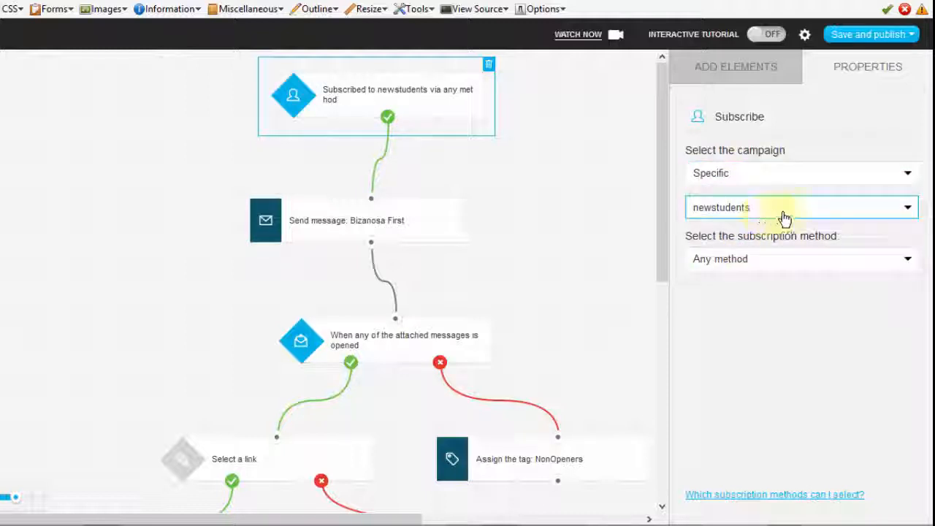
pyautogui.click(764, 264)
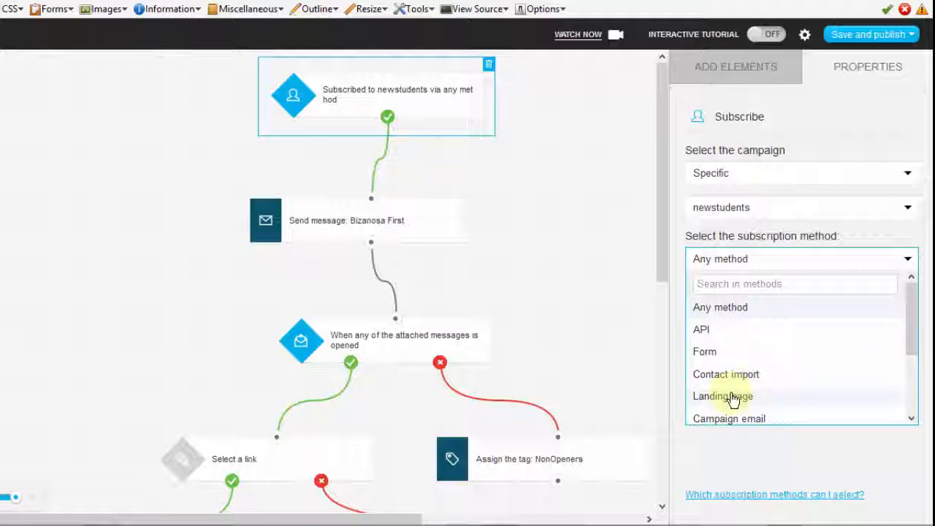
pyautogui.click(703, 362)
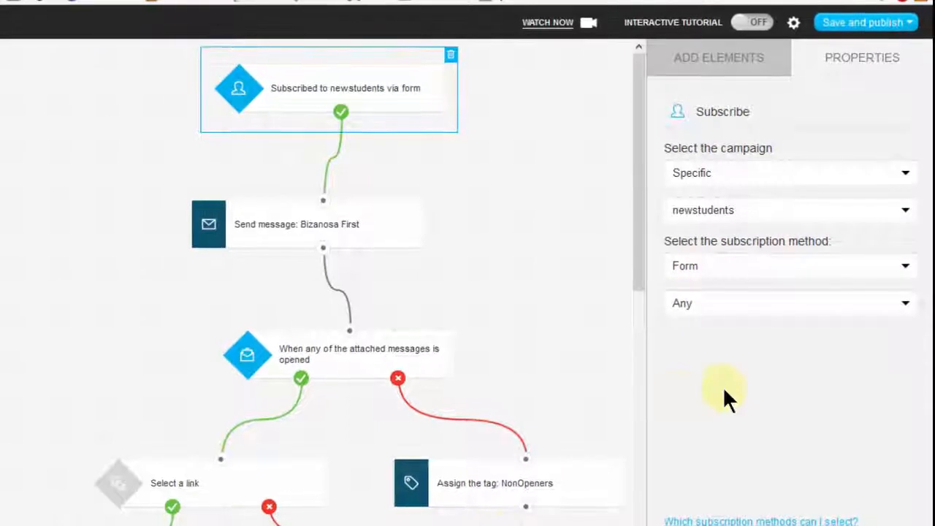
# Try limiting the Subscribed condition to a specific form and return the choice to Any.
pyautogui.click(723, 308)
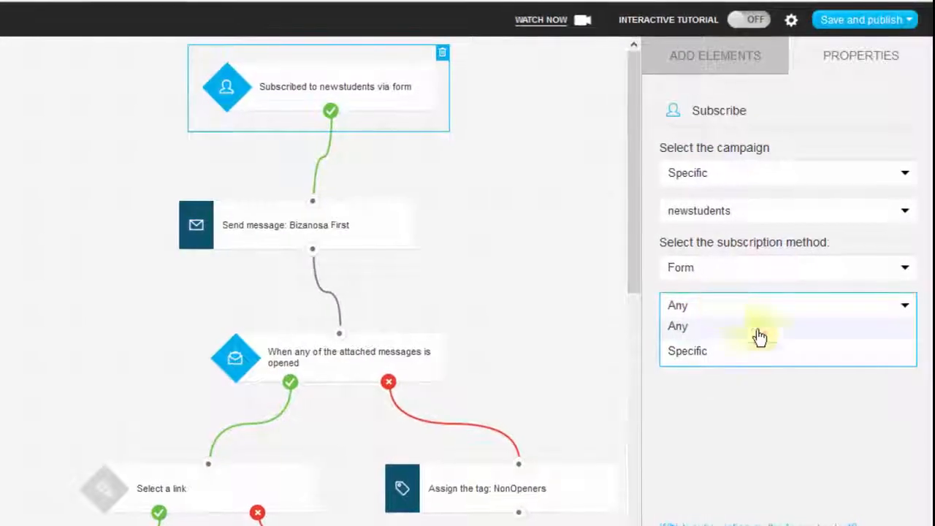
pyautogui.click(705, 357)
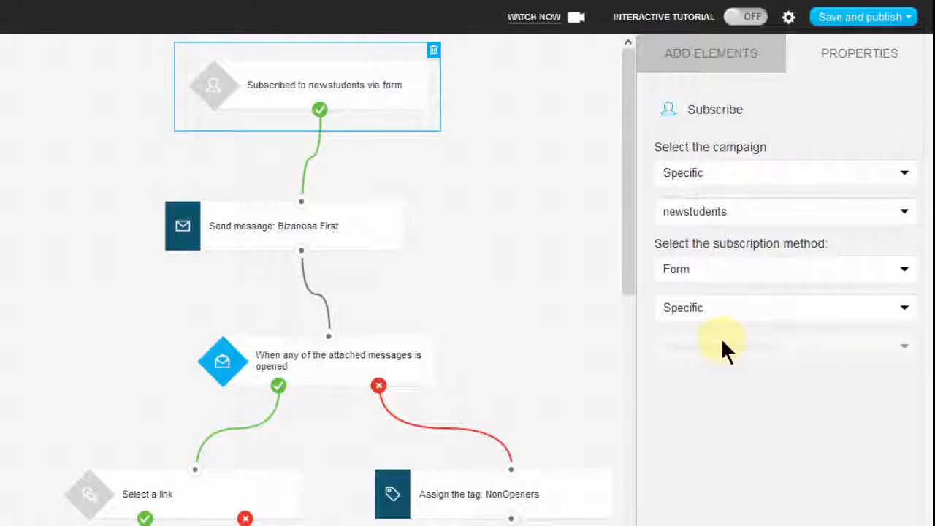
pyautogui.click(728, 273)
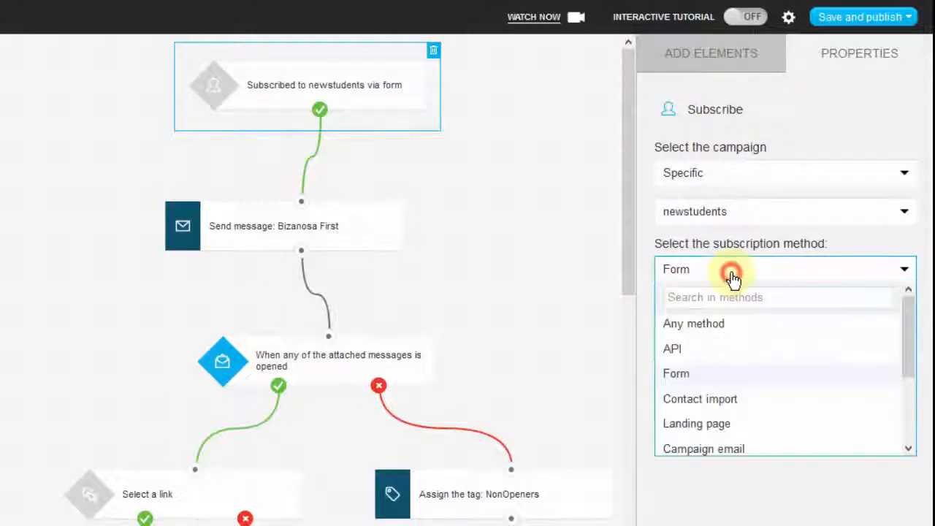
pyautogui.click(691, 376)
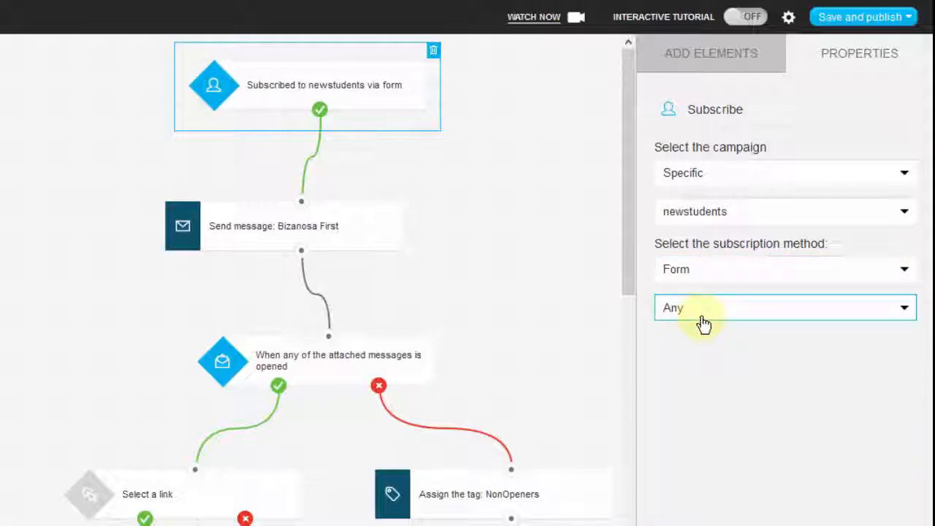
pyautogui.click(686, 346)
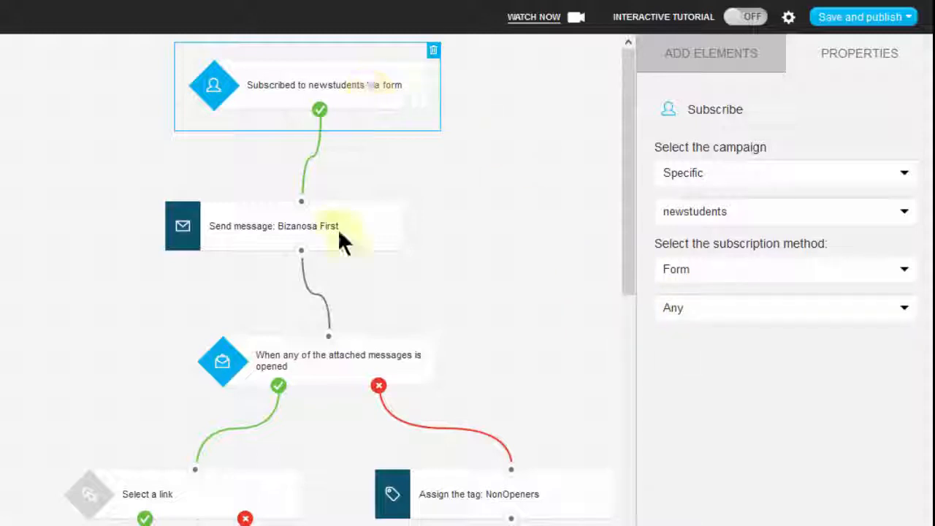
# Check the Send message action's properties and follow the path from the Subscribed condition down to the message opened condition.
pyautogui.click(280, 221)
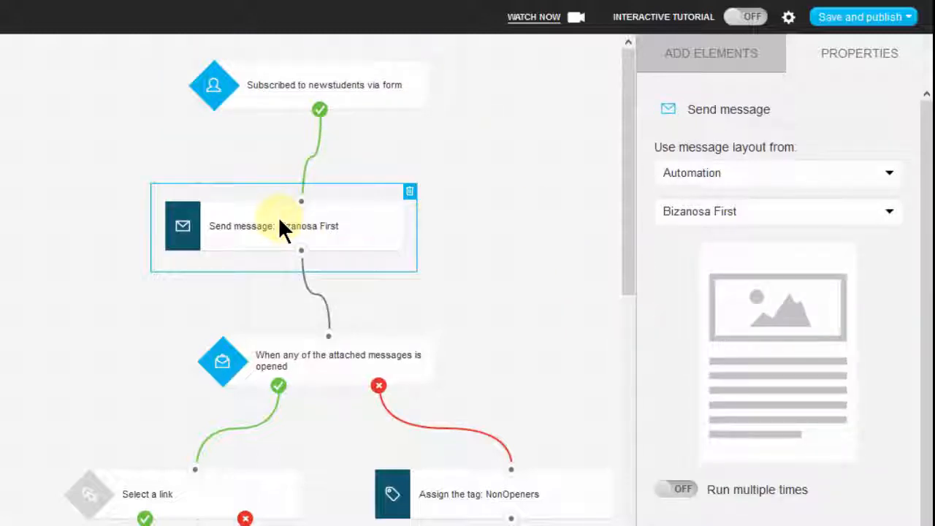
pyautogui.moveTo(626, 133); pyautogui.dragTo(623, 111)
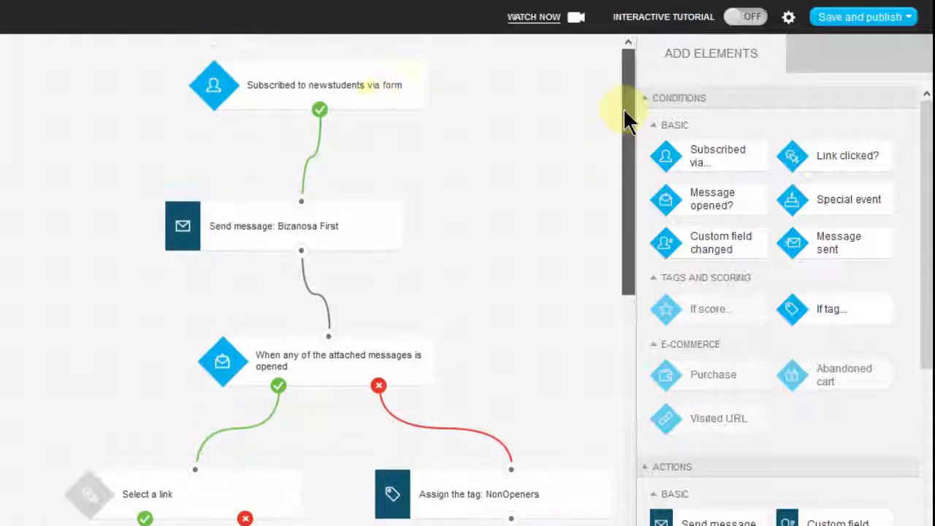
pyautogui.click(336, 85)
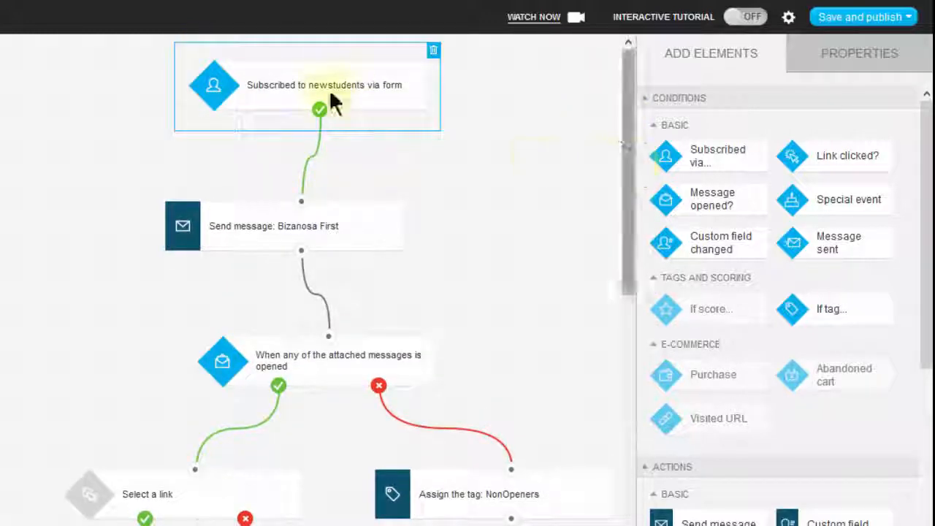
pyautogui.click(253, 220)
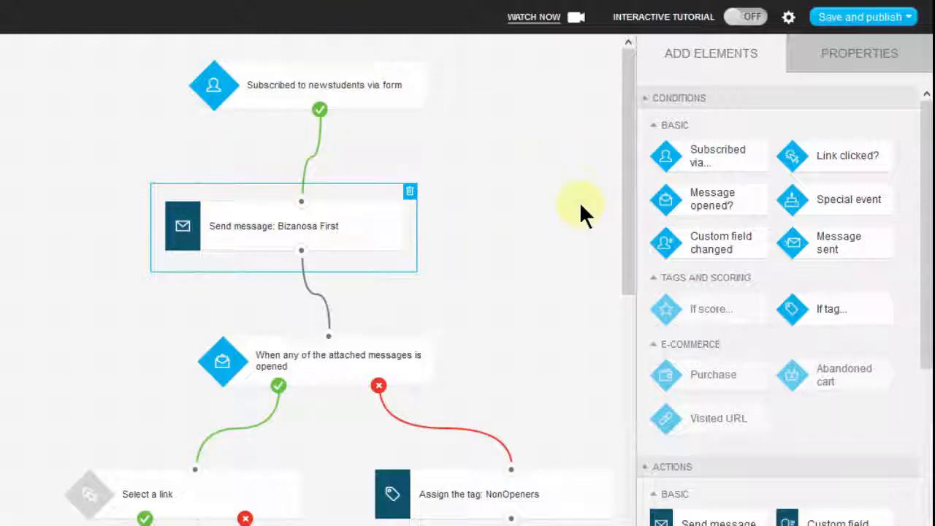
pyautogui.moveTo(626, 121); pyautogui.dragTo(622, 196)
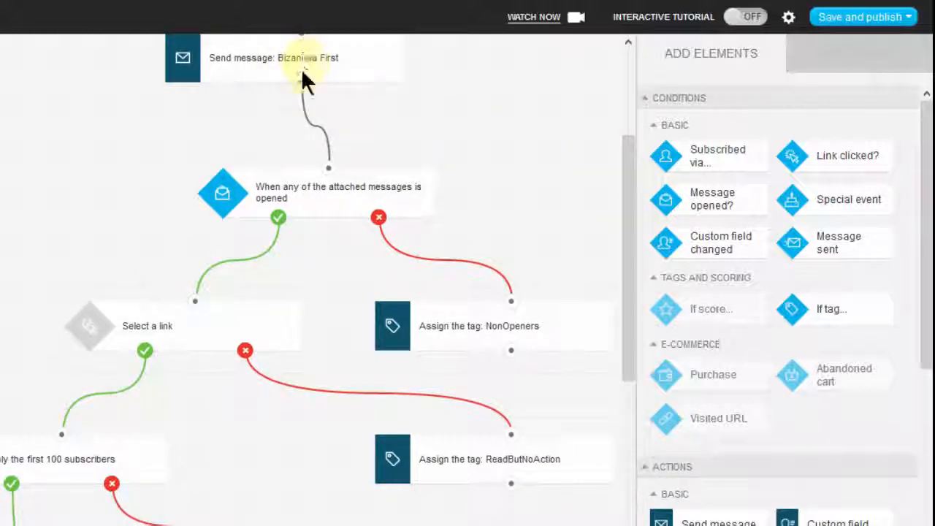
pyautogui.moveTo(321, 157); pyautogui.dragTo(330, 179)
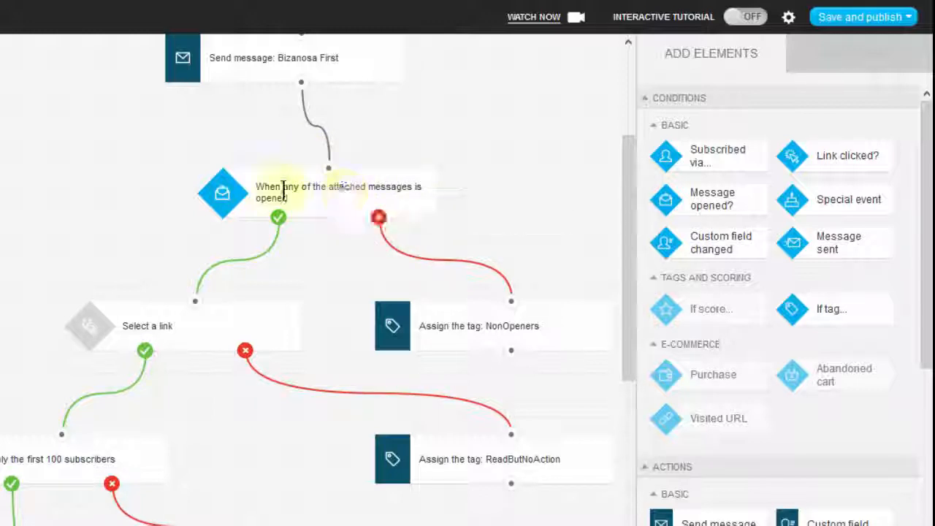
# Set the message opened condition to track opens of a Newsletter.
pyautogui.click(329, 184)
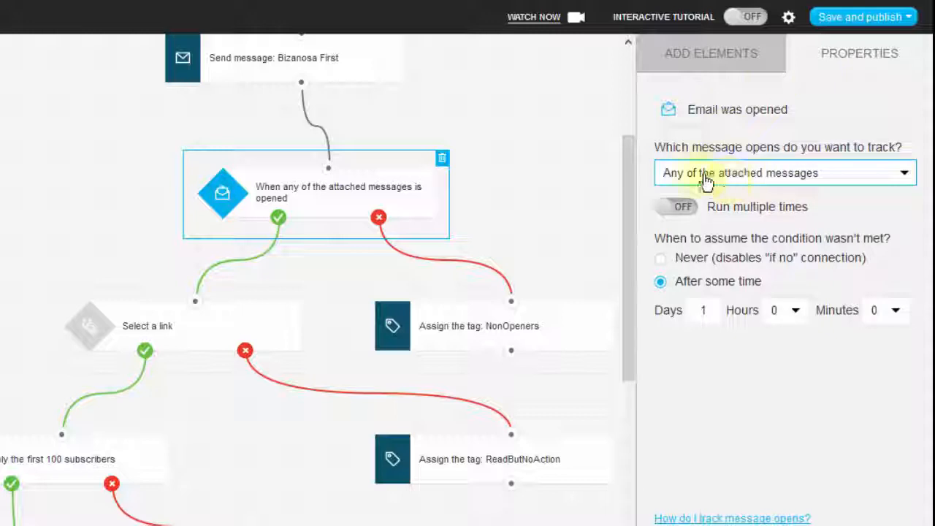
pyautogui.click(830, 179)
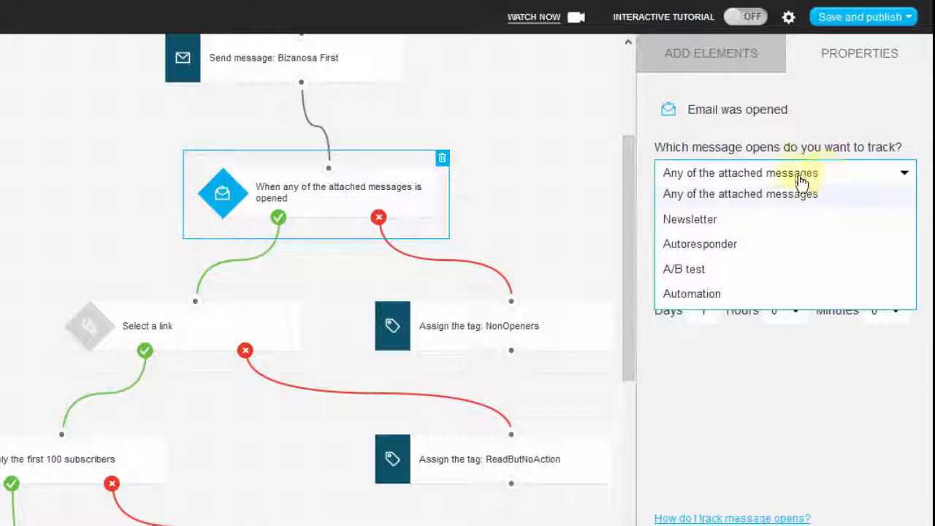
pyautogui.click(697, 220)
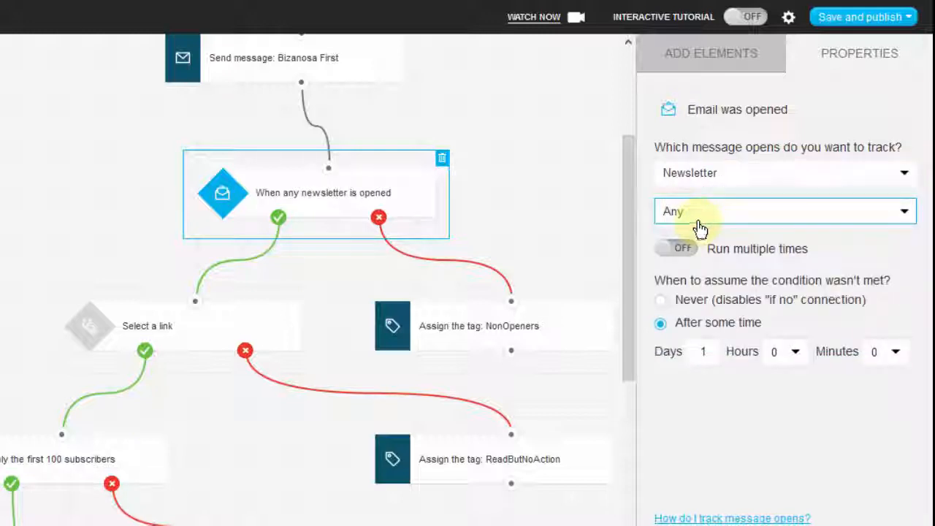
# Try tracking a specific newsletter in the message opened condition and return the choice to Any.
pyautogui.click(723, 212)
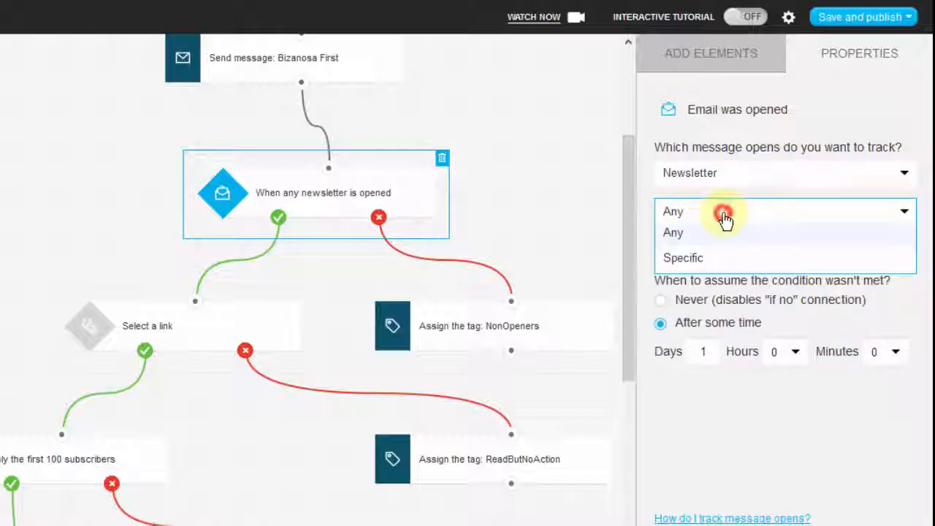
pyautogui.click(703, 261)
pyautogui.click(840, 268)
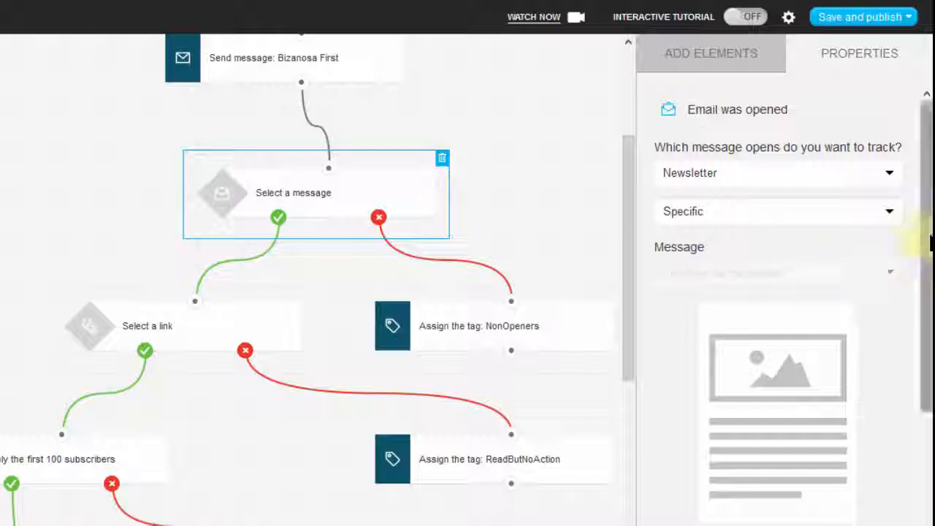
pyautogui.moveTo(922, 263); pyautogui.dragTo(927, 183)
pyautogui.scroll(-1, 866, 371)
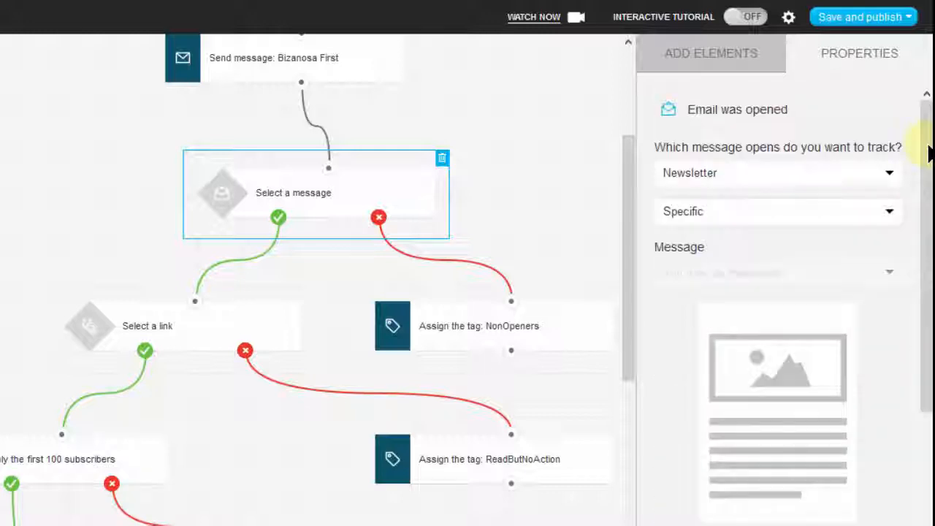
pyautogui.click(709, 212)
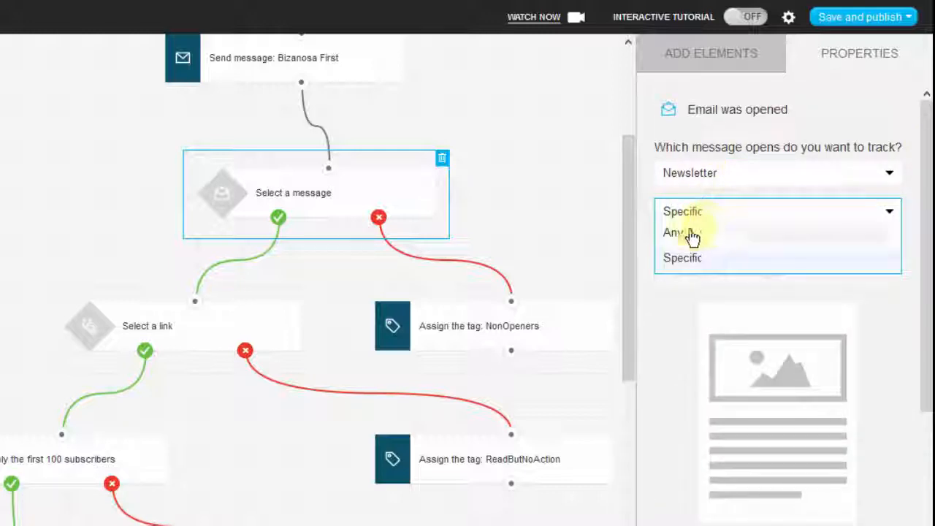
pyautogui.click(688, 234)
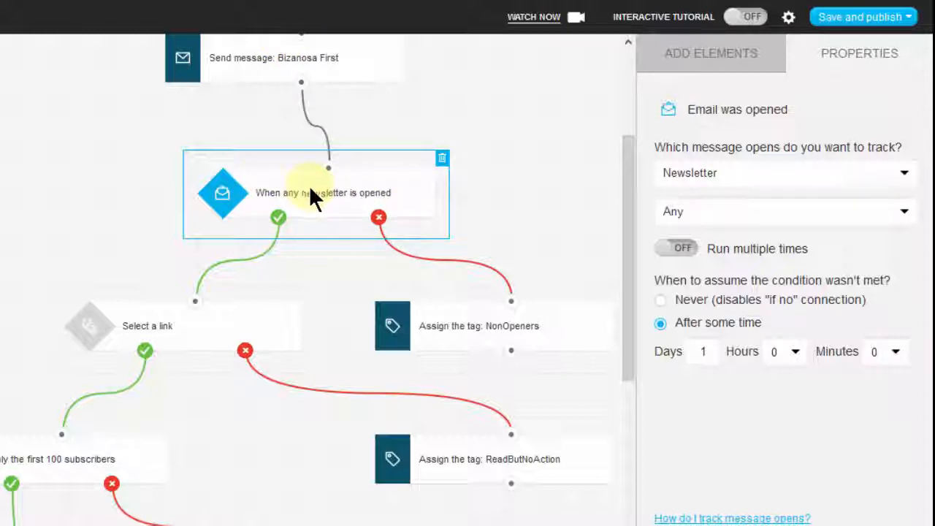
# Set the link clicked condition below the message opened condition to track link clicks in a Newsletter.
pyautogui.click(192, 318)
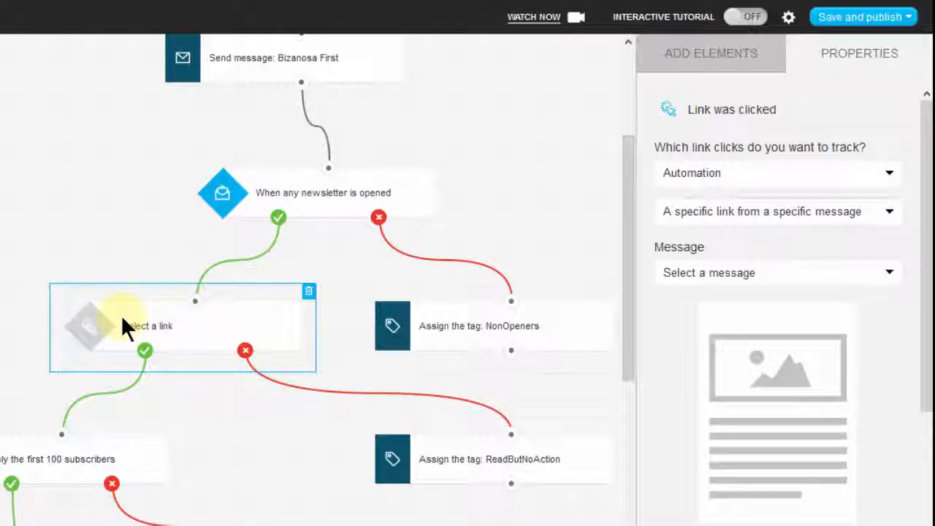
pyautogui.click(214, 334)
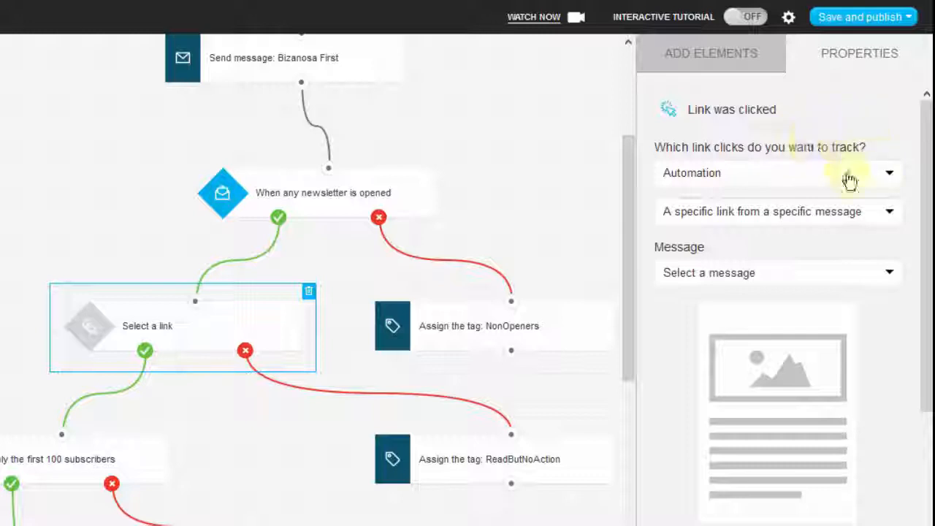
pyautogui.click(805, 182)
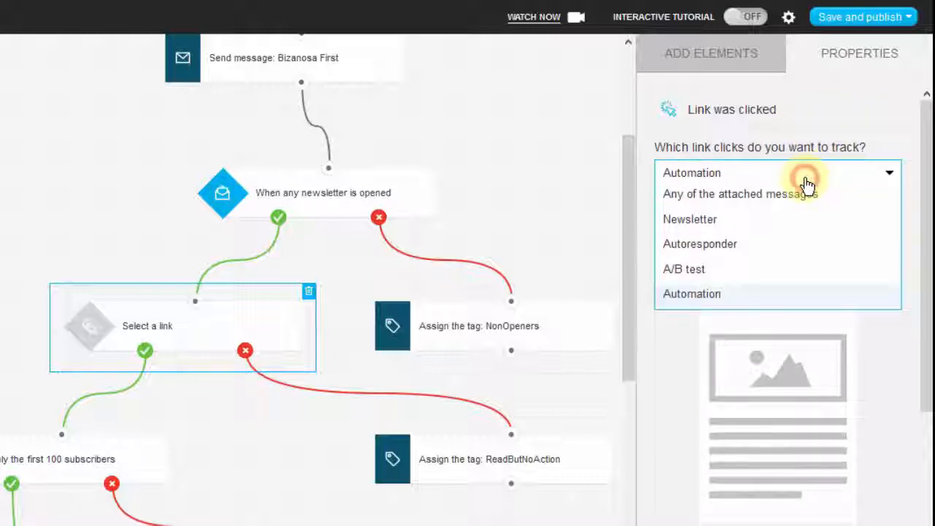
pyautogui.click(701, 220)
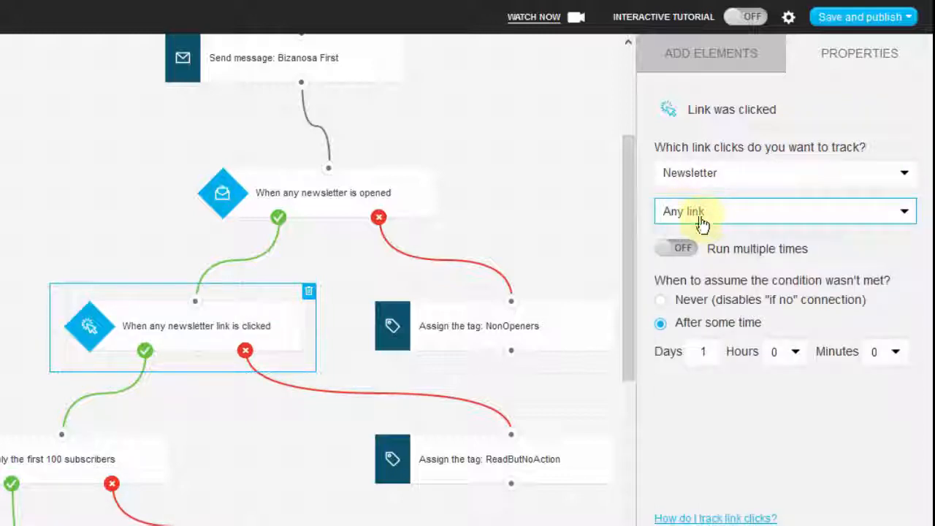
# Try tracking a specific link from a specific message in the link clicked condition and return the choice to Any link.
pyautogui.click(714, 213)
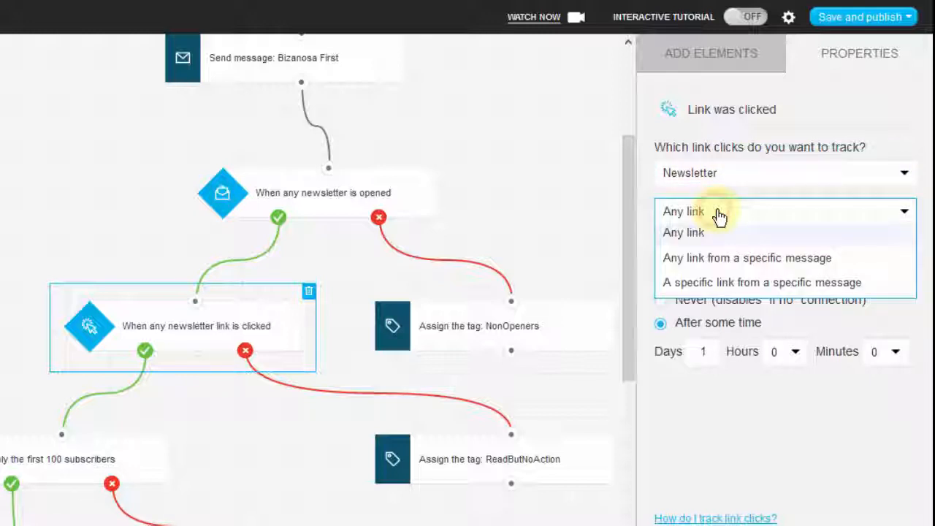
pyautogui.click(736, 284)
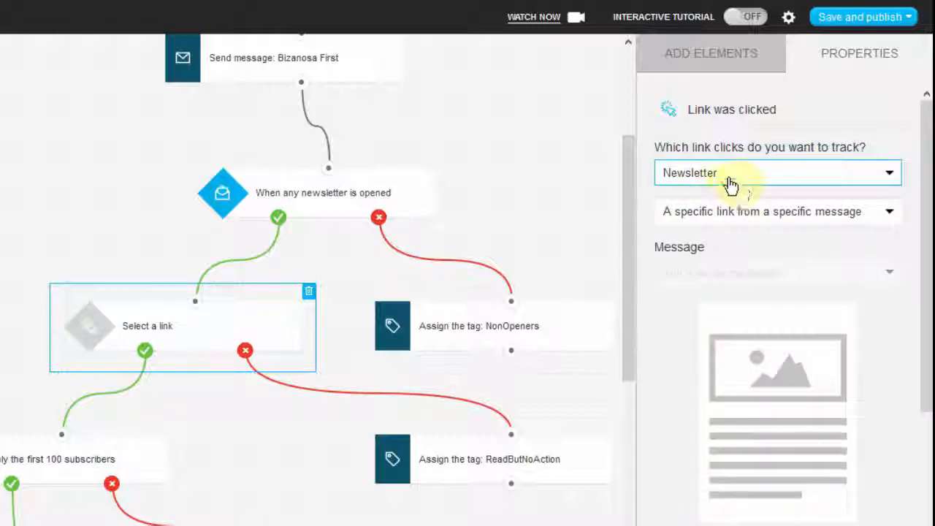
pyautogui.click(731, 211)
pyautogui.click(714, 233)
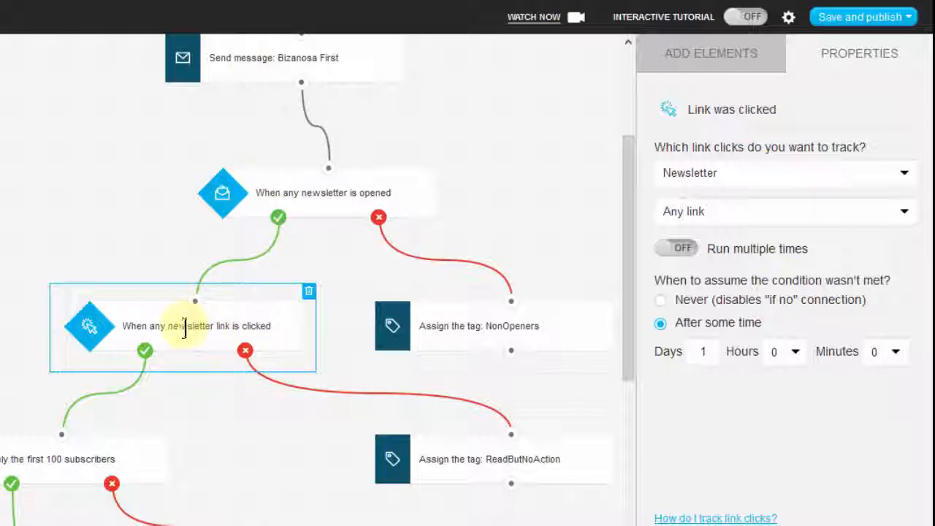
# Move the link clicked condition up closer to the message opened condition and check the message opened condition's properties.
pyautogui.moveTo(141, 327); pyautogui.dragTo(128, 276)
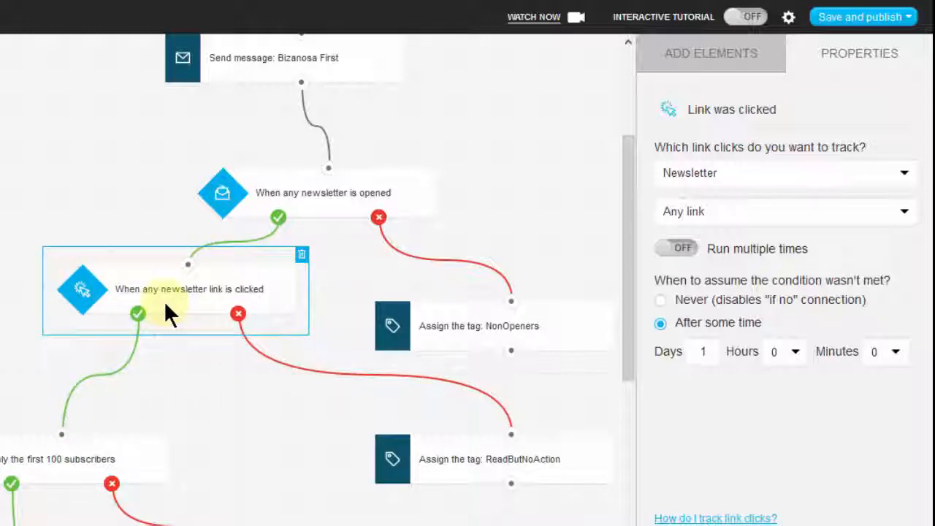
pyautogui.click(350, 198)
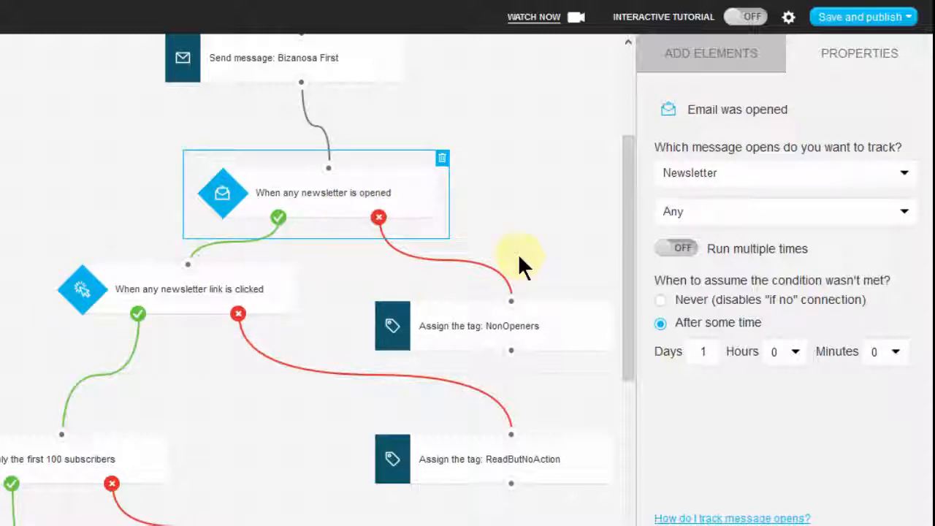
# Check the tags available in the NonOpeners tag action on the message opened condition's negative path.
pyautogui.click(531, 332)
pyautogui.moveTo(244, 525); pyautogui.dragTo(273, 525)
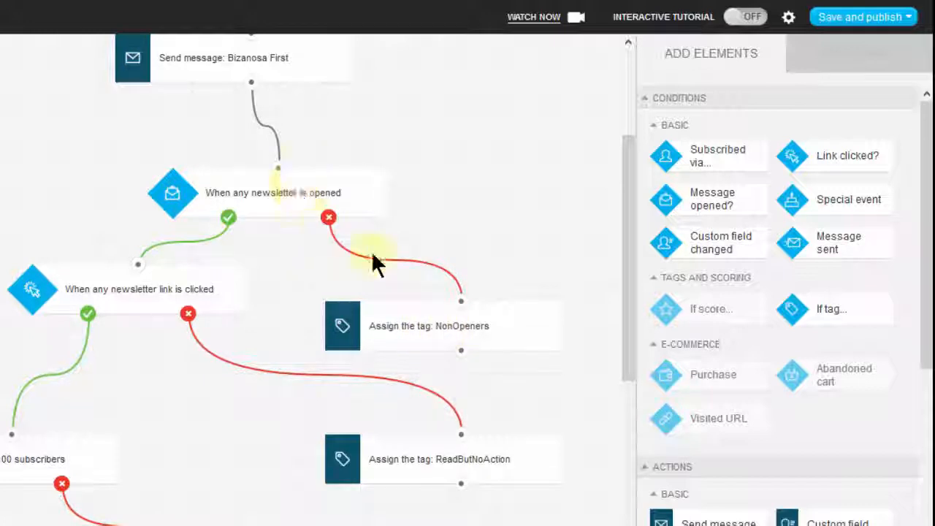
pyautogui.click(436, 327)
pyautogui.click(712, 212)
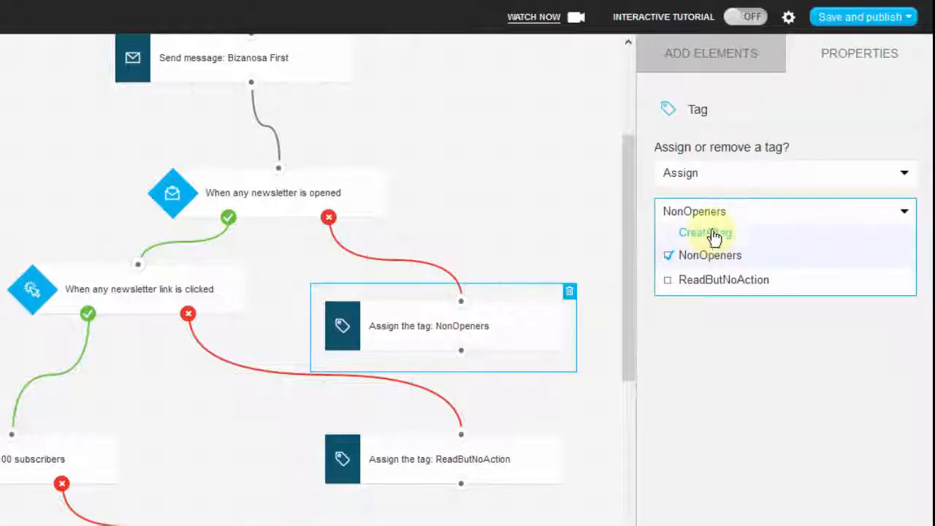
# Try switching the NonOpeners tag action to Remove and return it to Assign.
pyautogui.click(746, 173)
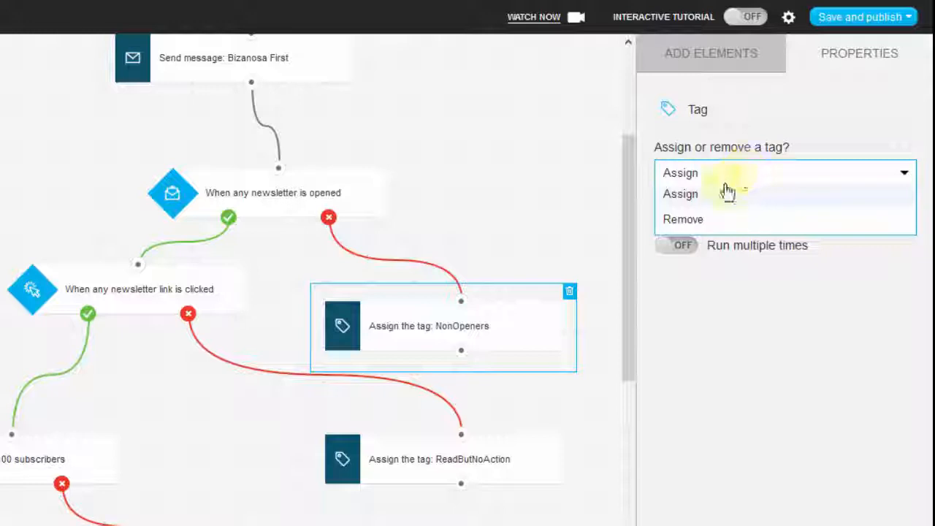
pyautogui.click(709, 219)
pyautogui.click(724, 179)
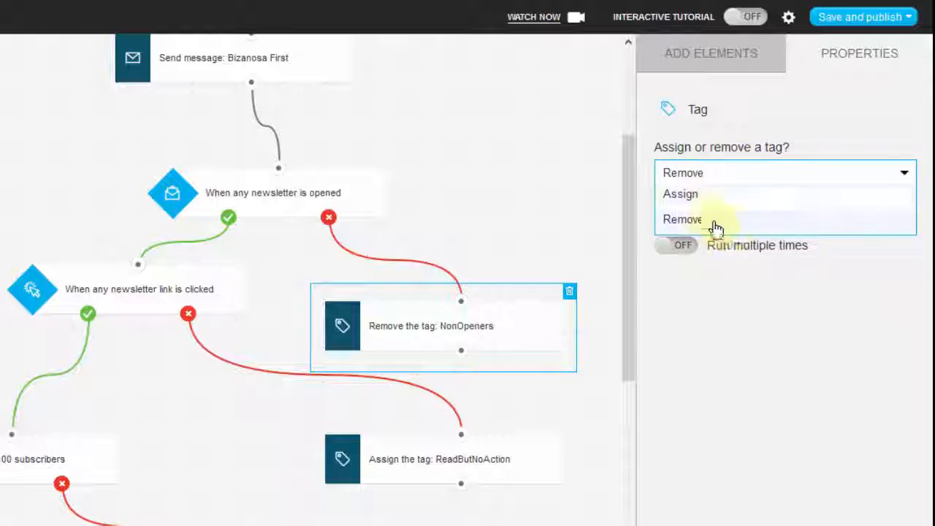
pyautogui.click(684, 194)
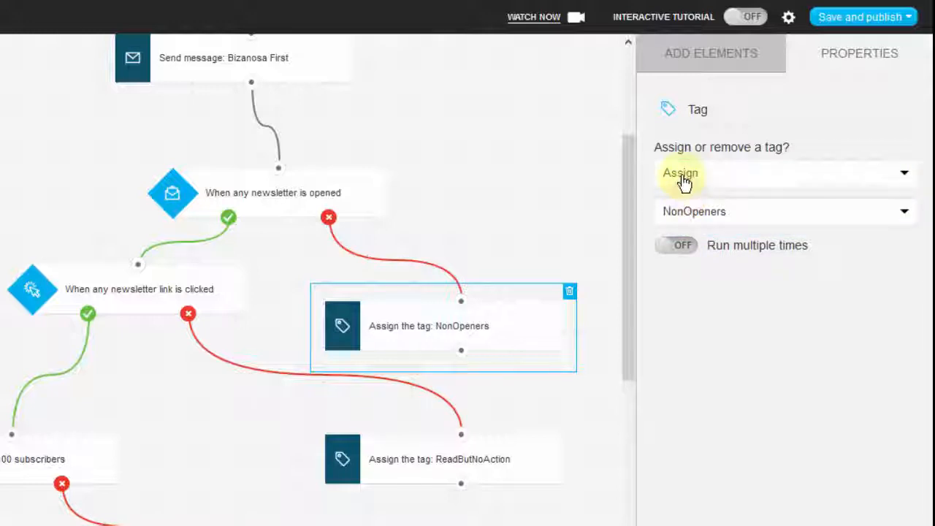
pyautogui.click(690, 331)
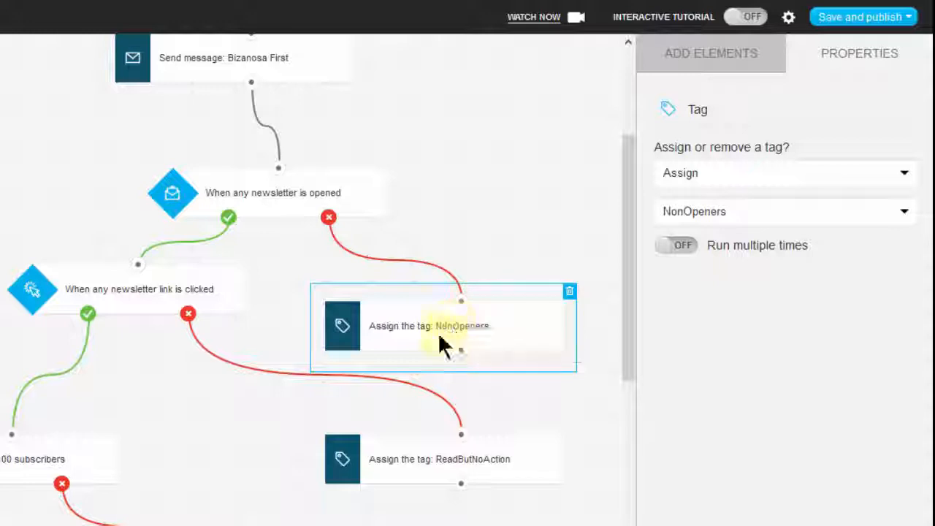
# Add a Send message action to the workflow near the NonOpeners tag action.
pyautogui.click(625, 292)
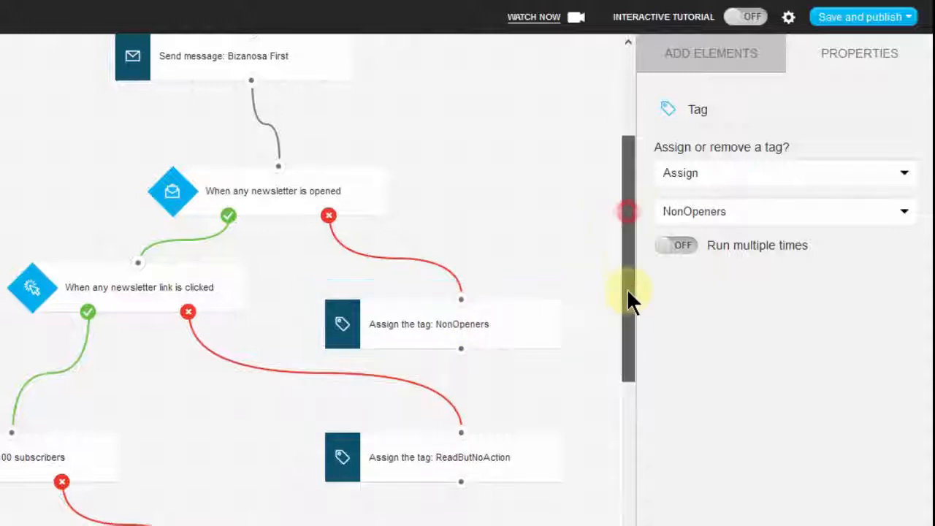
pyautogui.scroll(-5, 627, 319)
pyautogui.scroll(2, 628, 310)
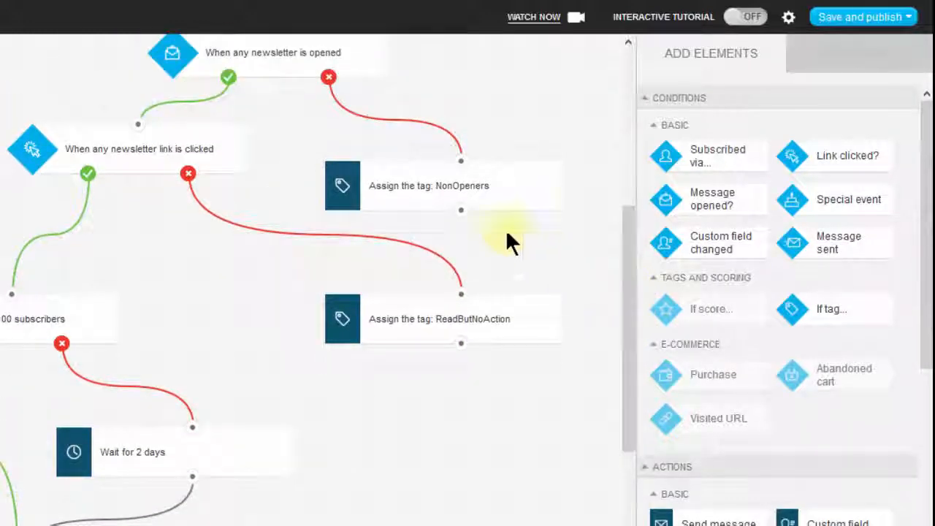
pyautogui.moveTo(461, 211); pyautogui.dragTo(444, 202)
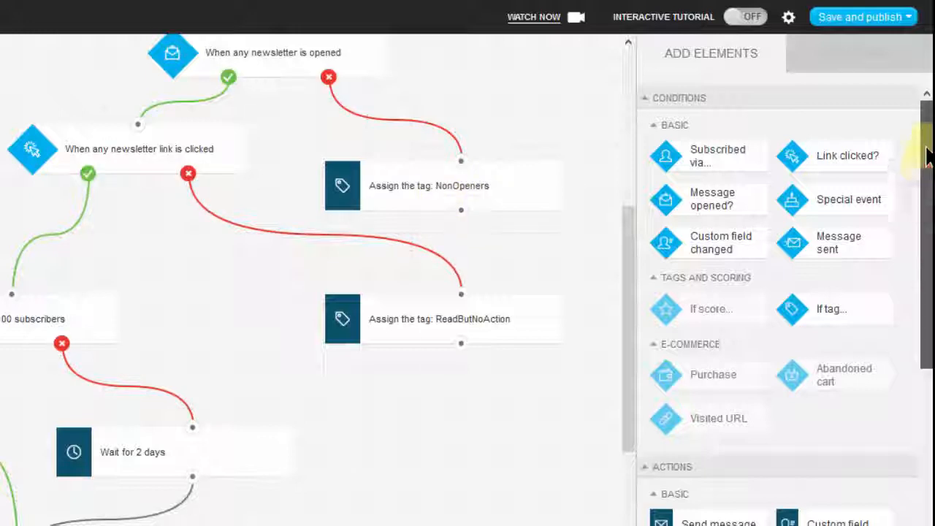
pyautogui.moveTo(928, 271); pyautogui.dragTo(926, 384)
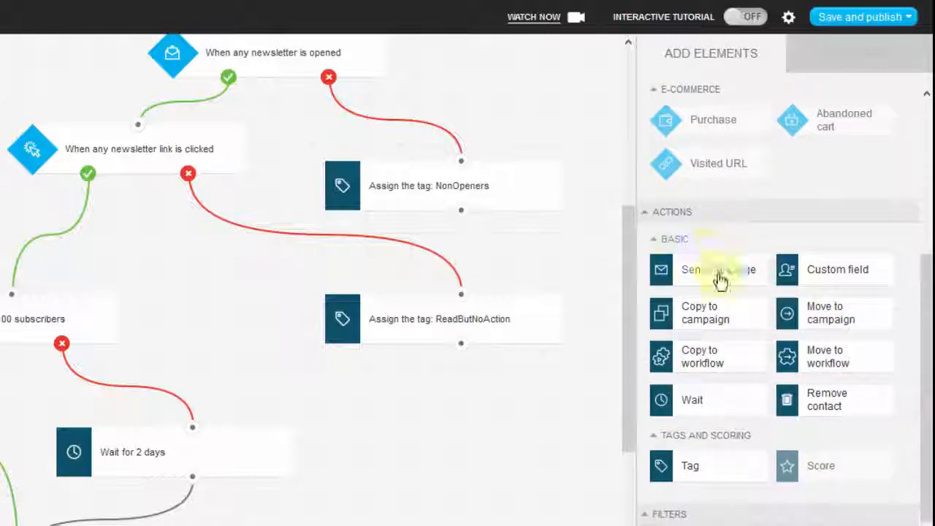
pyautogui.moveTo(718, 275); pyautogui.dragTo(551, 228)
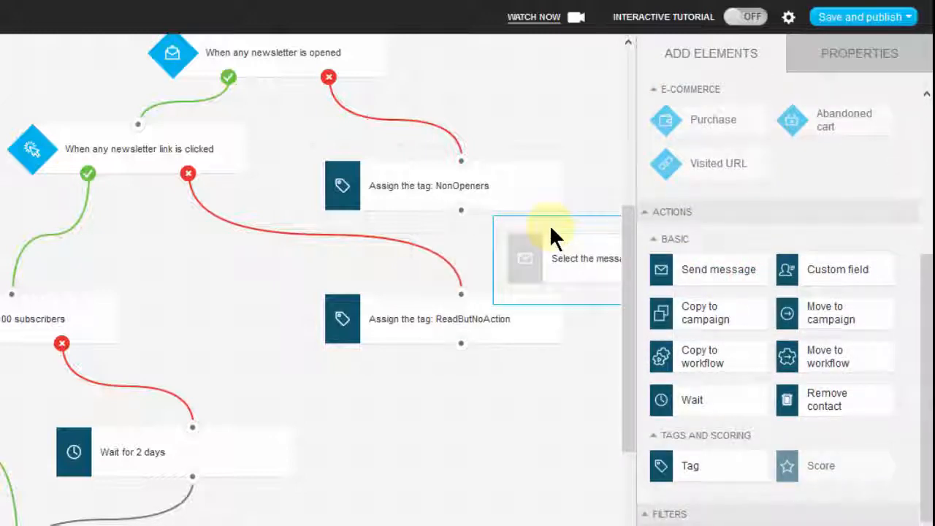
# Move the ReadButNoAction tag action down and away from the NonOpeners tag action to make room.
pyautogui.click(429, 316)
pyautogui.moveTo(359, 371); pyautogui.dragTo(330, 378)
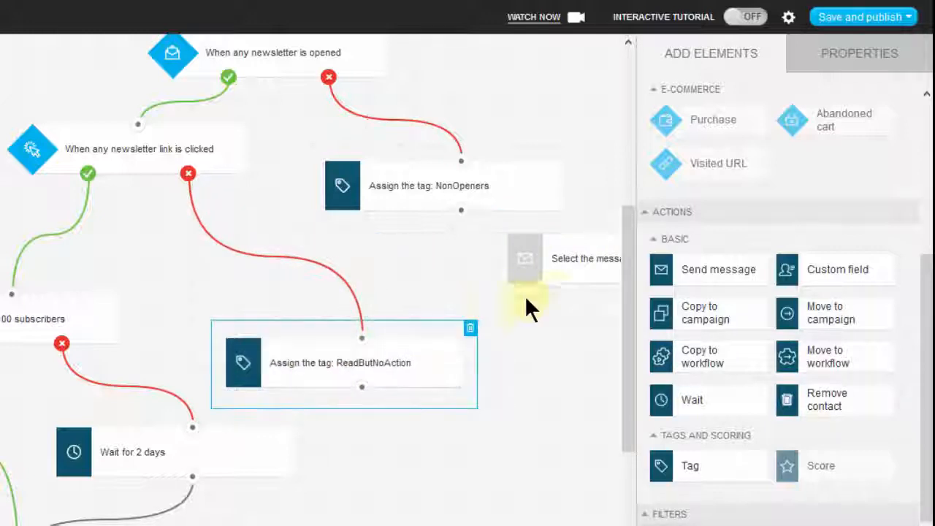
# Try connecting the NonOpeners tag action to the new Send message action and delete that message action.
pyautogui.click(588, 259)
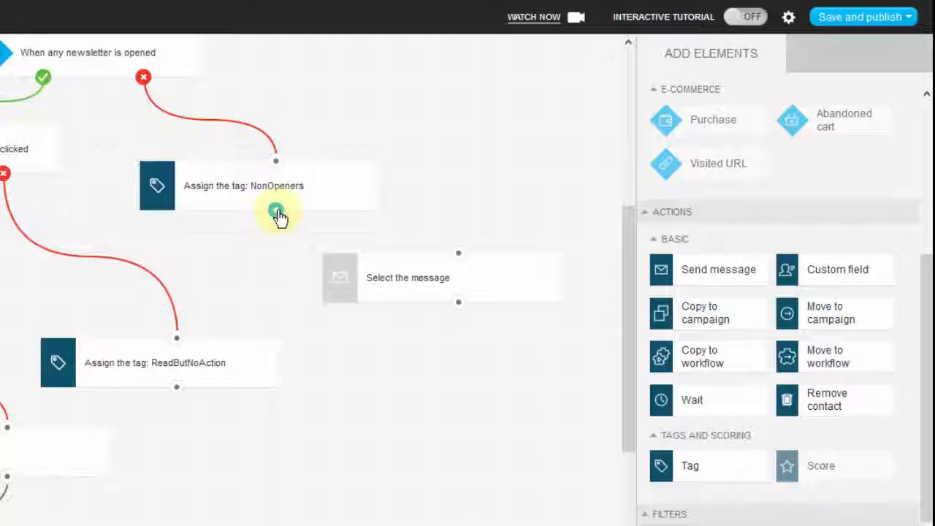
pyautogui.moveTo(279, 215); pyautogui.dragTo(462, 257)
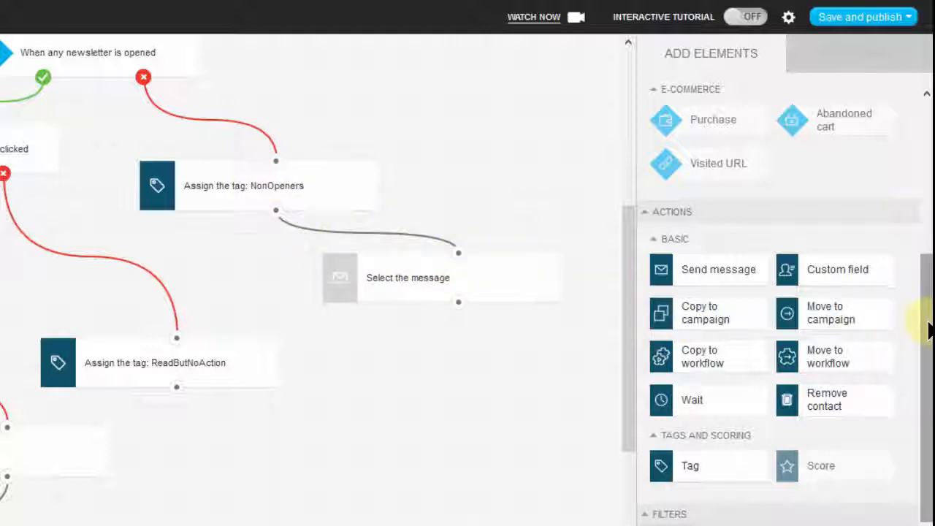
pyautogui.moveTo(927, 329); pyautogui.dragTo(927, 358)
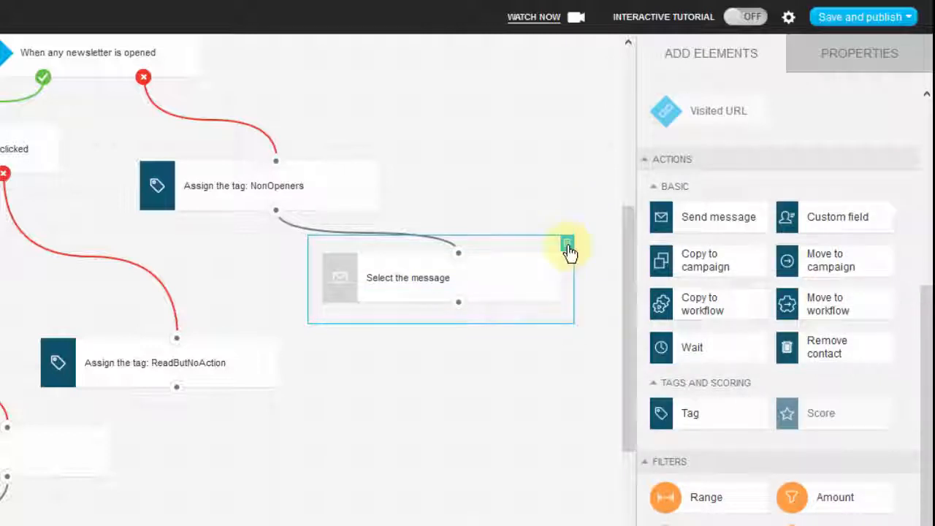
pyautogui.click(567, 243)
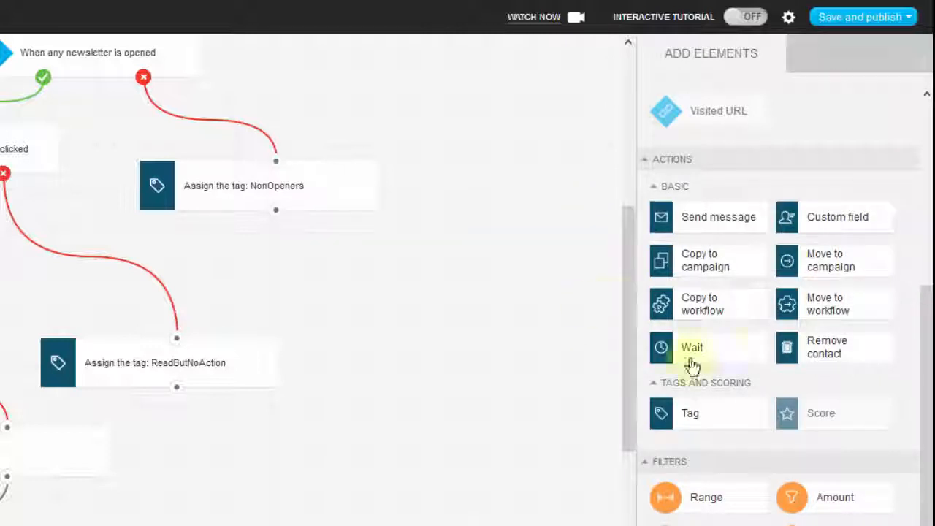
# Connect a new Wait action to the NonOpeners tag action and set its delay to 7 days.
pyautogui.moveTo(714, 351); pyautogui.dragTo(440, 287)
pyautogui.moveTo(353, 248); pyautogui.dragTo(462, 287)
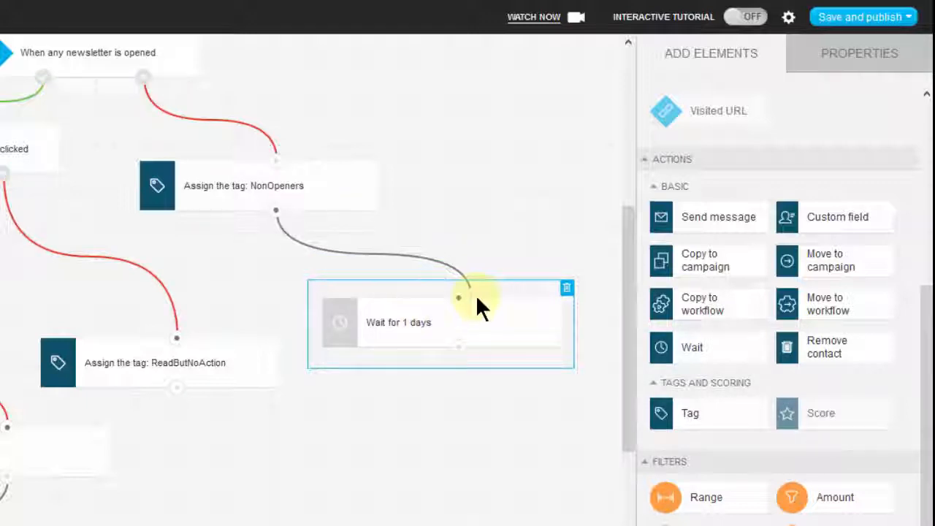
pyautogui.click(410, 326)
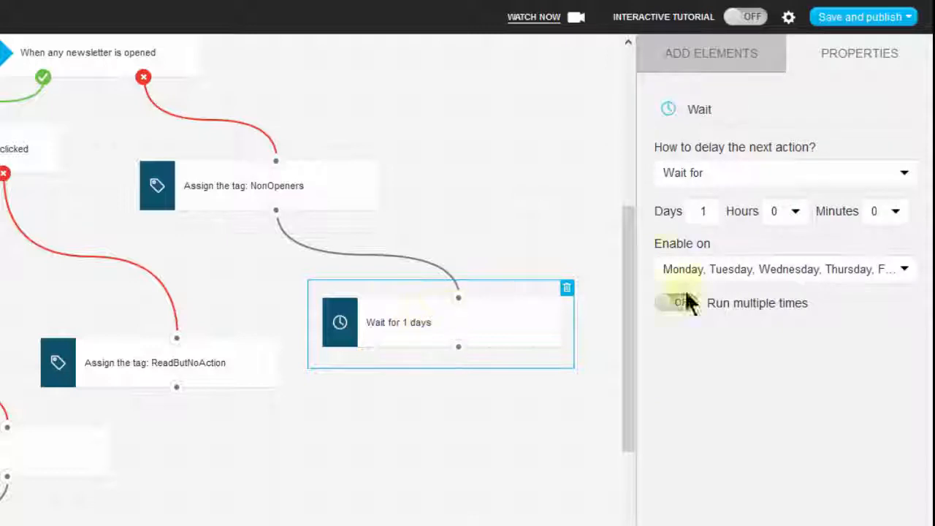
pyautogui.click(703, 210)
pyautogui.write('7')
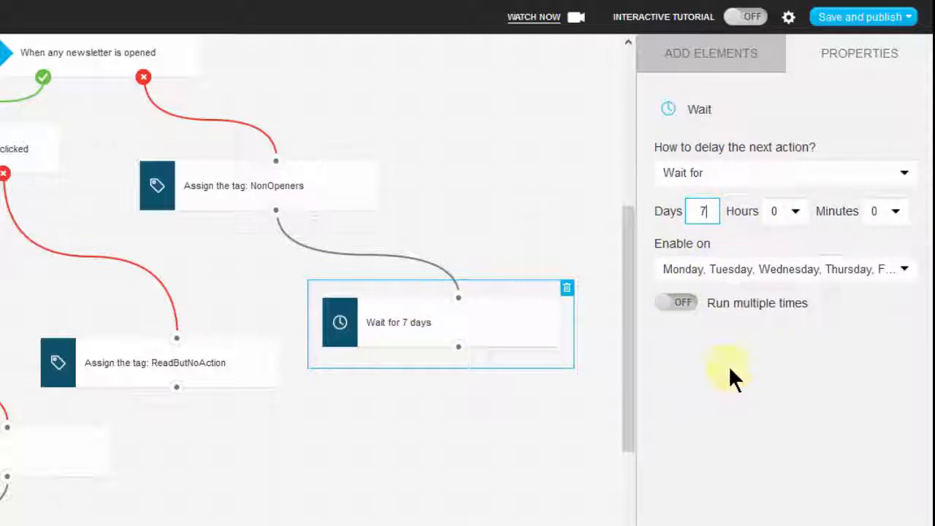
# Add a Send message action below the 7-day Wait action and connect the two.
pyautogui.click(697, 58)
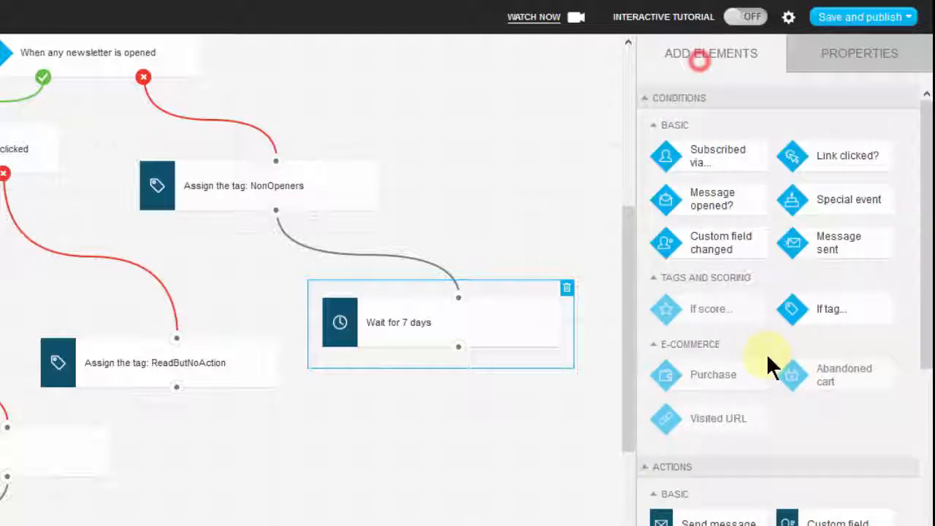
pyautogui.scroll(-4, 924, 355)
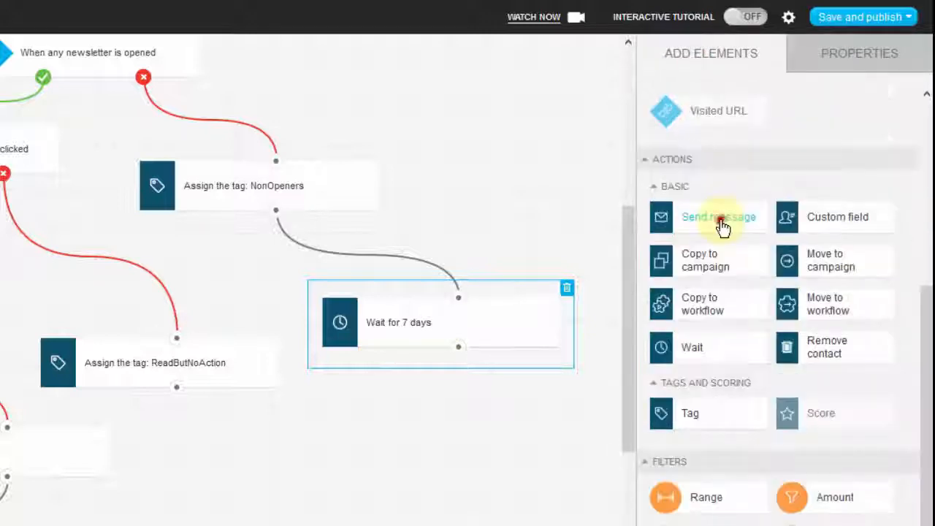
pyautogui.click(719, 223)
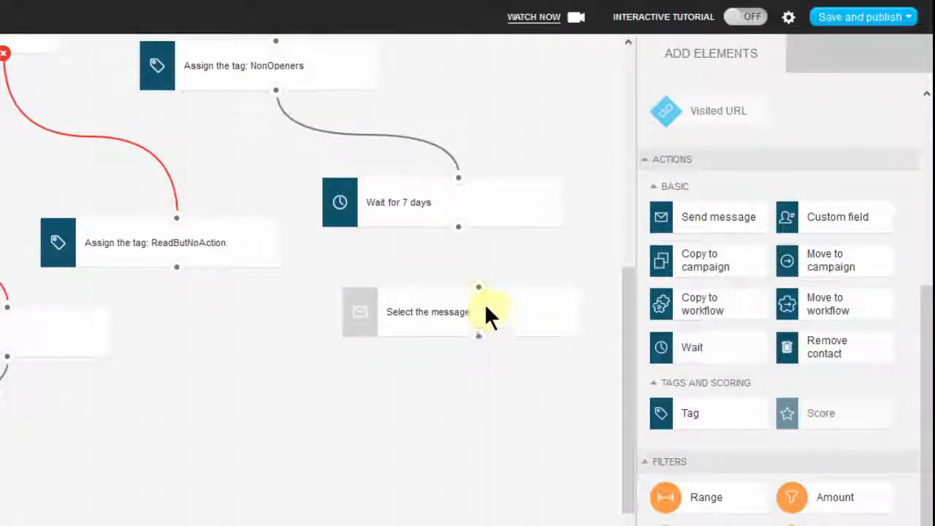
pyautogui.moveTo(469, 257); pyautogui.dragTo(478, 288)
# Check the message layout options in the new Send message action's properties without choosing a message.
pyautogui.click(430, 314)
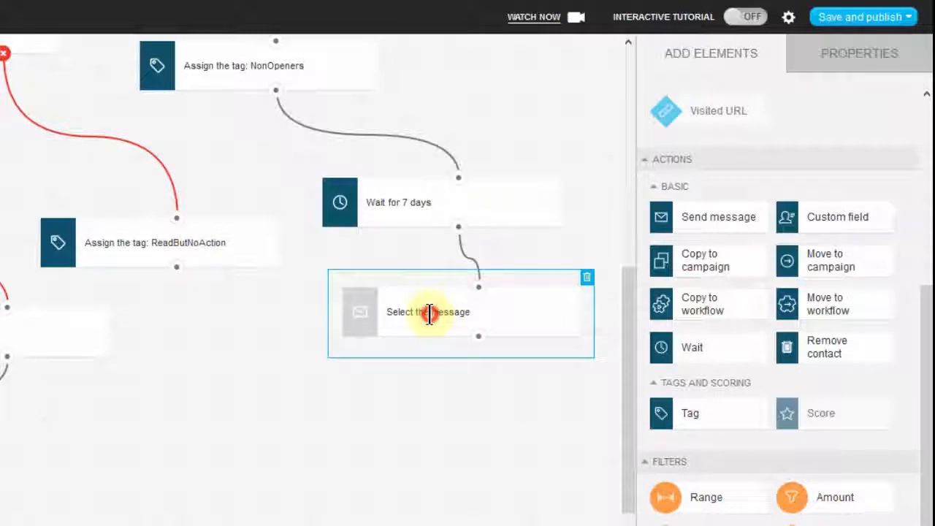
pyautogui.doubleClick(430, 314)
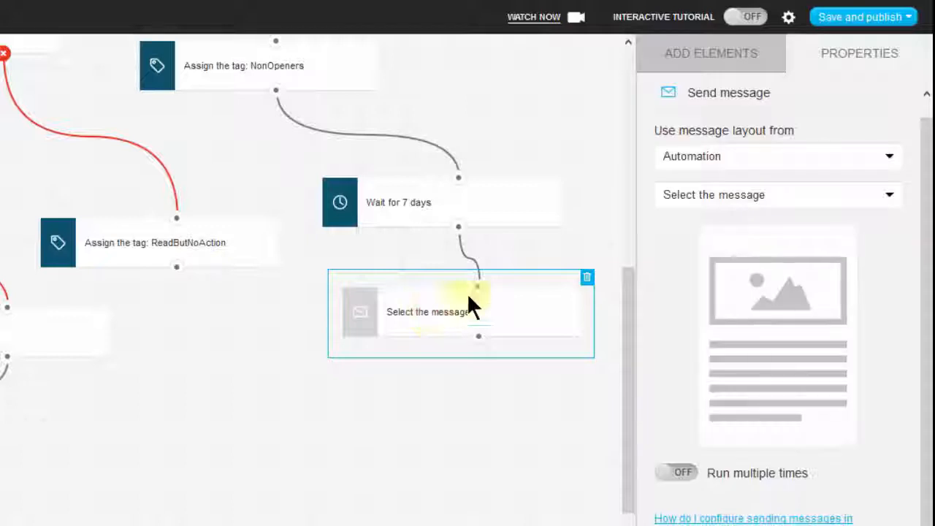
pyautogui.click(520, 365)
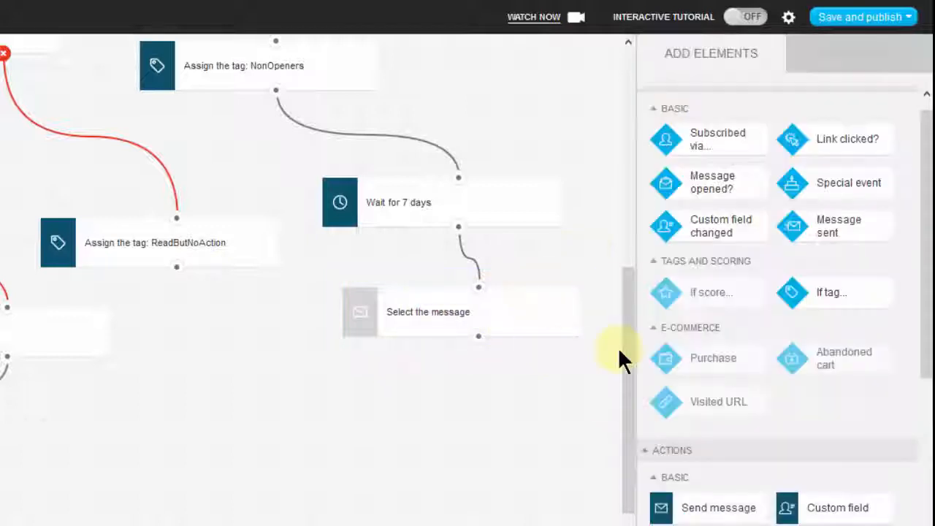
pyautogui.scroll(-1, 627, 323)
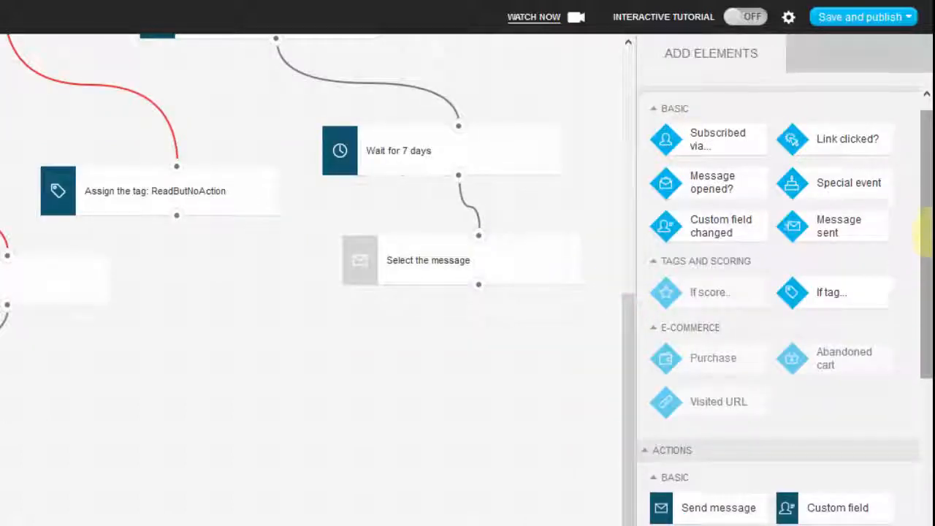
# Add a Message opened? condition below the unconfigured Send message action and connect the two.
pyautogui.scroll(1, 929, 210)
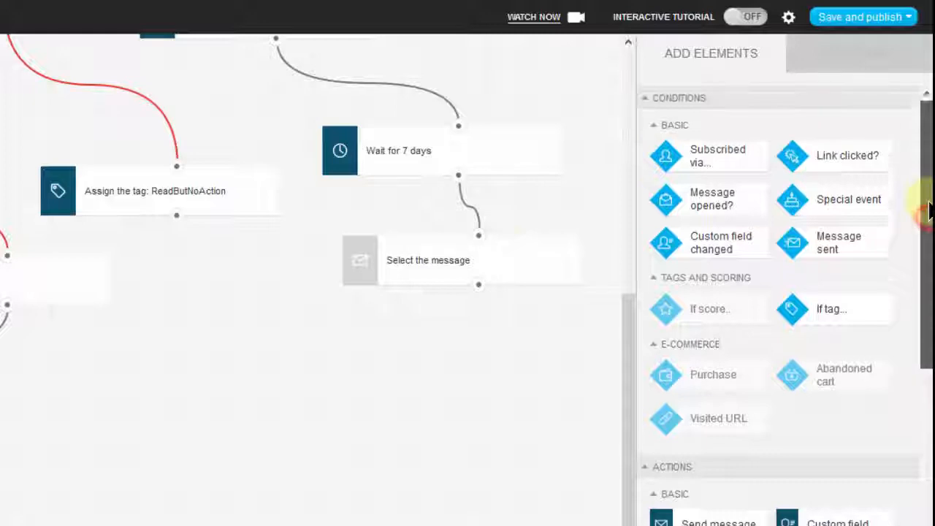
pyautogui.click(423, 260)
pyautogui.moveTo(633, 343); pyautogui.dragTo(631, 249)
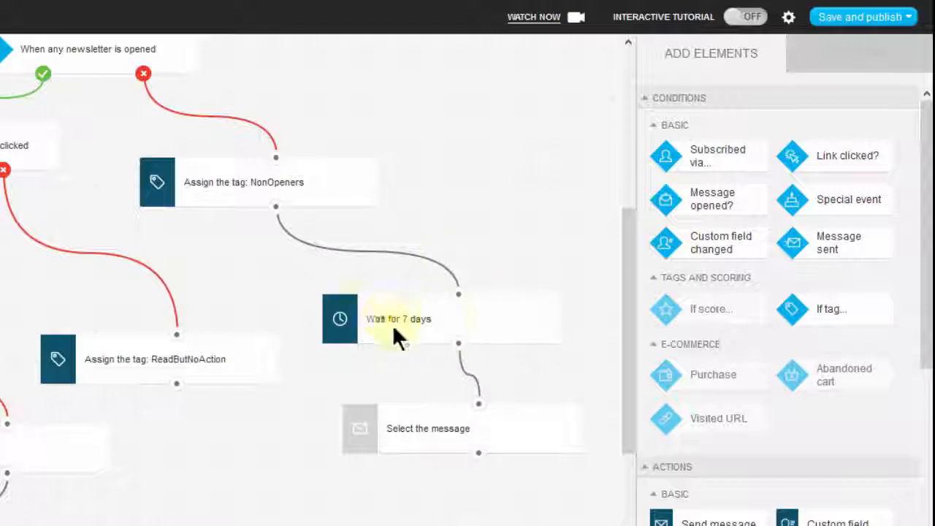
pyautogui.moveTo(634, 302); pyautogui.dragTo(633, 387)
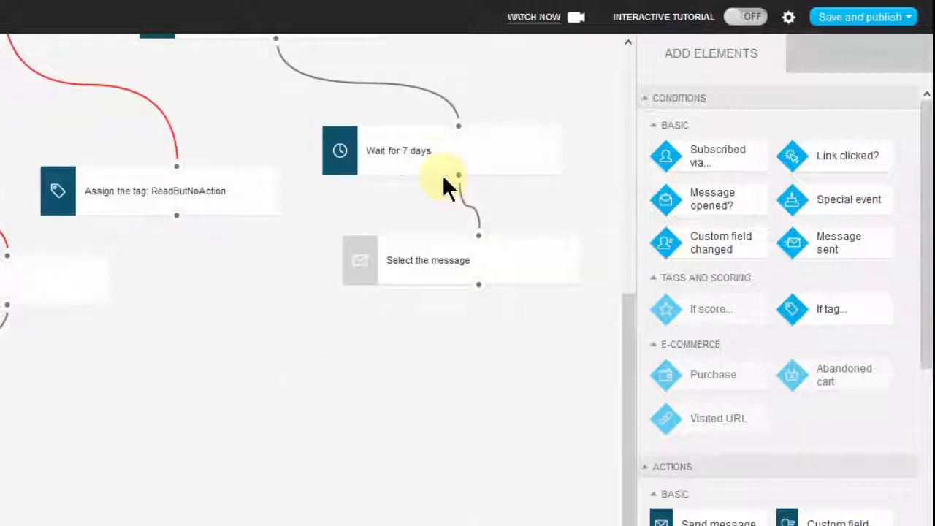
pyautogui.click(432, 259)
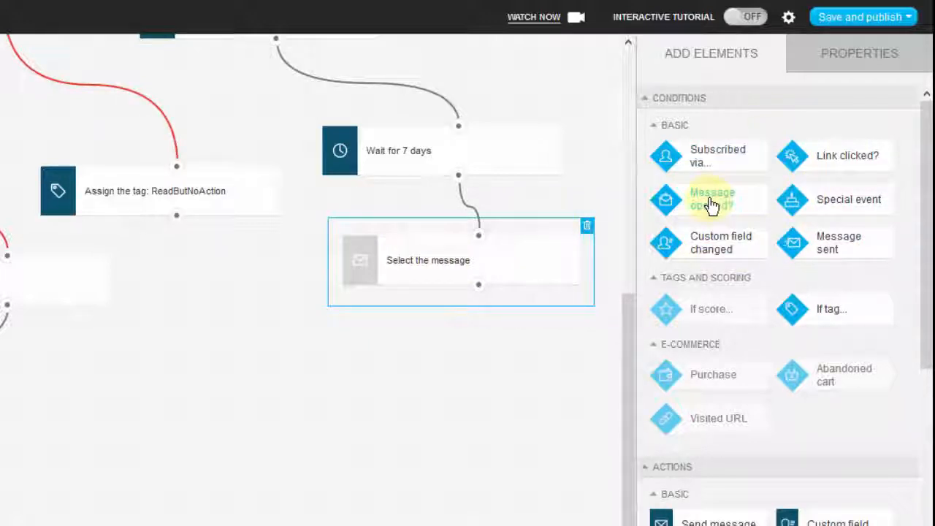
pyautogui.moveTo(718, 202)
pyautogui.mouseDown()
pyautogui.moveTo(490, 351)
pyautogui.moveTo(458, 347)
pyautogui.moveTo(442, 331)
pyautogui.mouseUp()
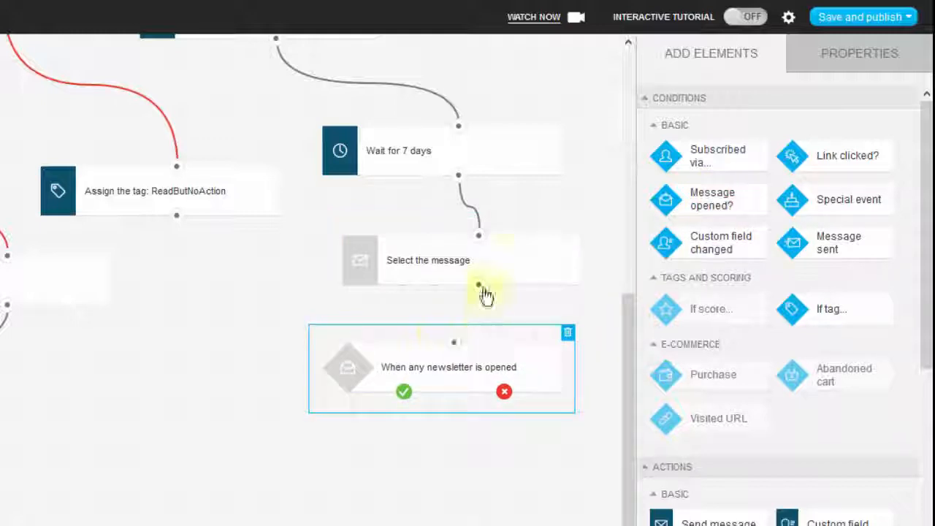
pyautogui.moveTo(479, 285); pyautogui.dragTo(454, 342)
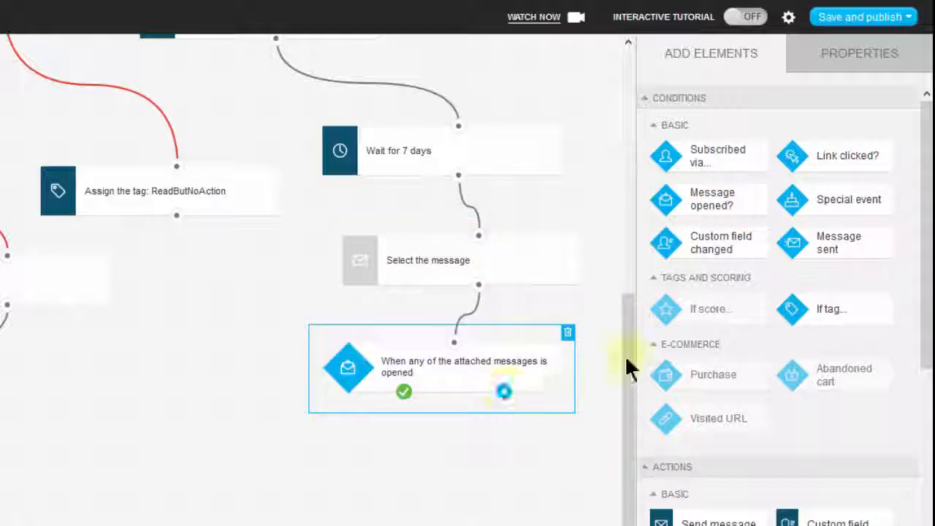
# Add a Remove contact action below the new opened condition and connect it to the condition's negative branch.
pyautogui.moveTo(926, 159); pyautogui.dragTo(922, 373)
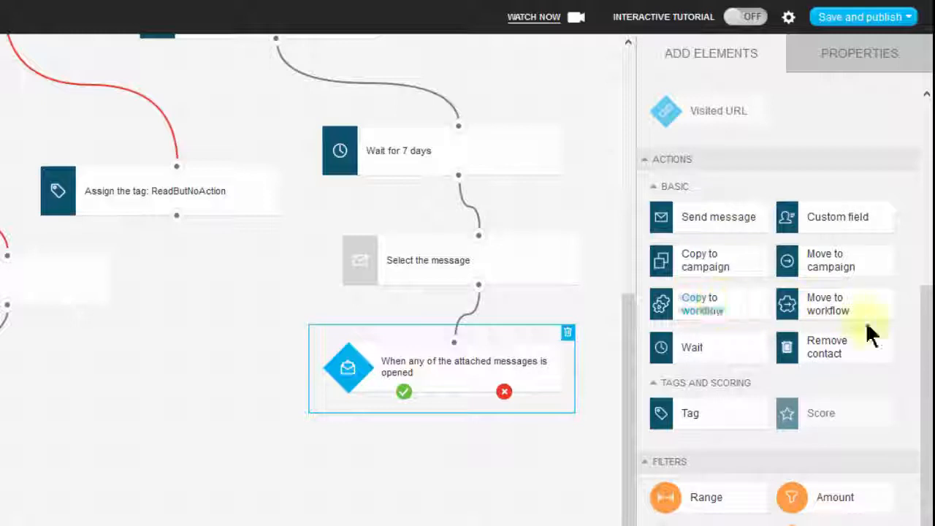
pyautogui.moveTo(838, 351); pyautogui.dragTo(526, 434)
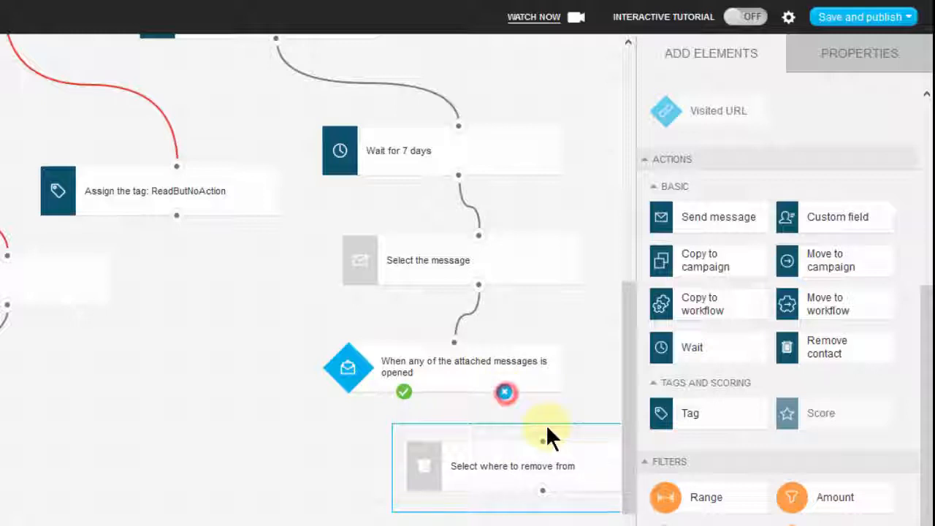
pyautogui.moveTo(548, 436); pyautogui.dragTo(543, 442)
pyautogui.moveTo(558, 443); pyautogui.dragTo(549, 442)
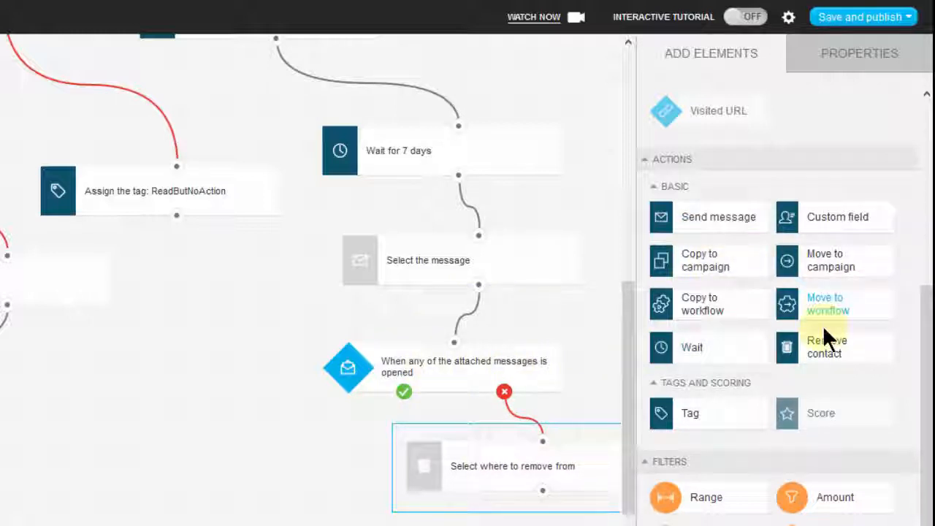
# Add a Tag action beside the Remove contact action and connect it to the opened condition's positive branch.
pyautogui.moveTo(924, 334); pyautogui.dragTo(921, 375)
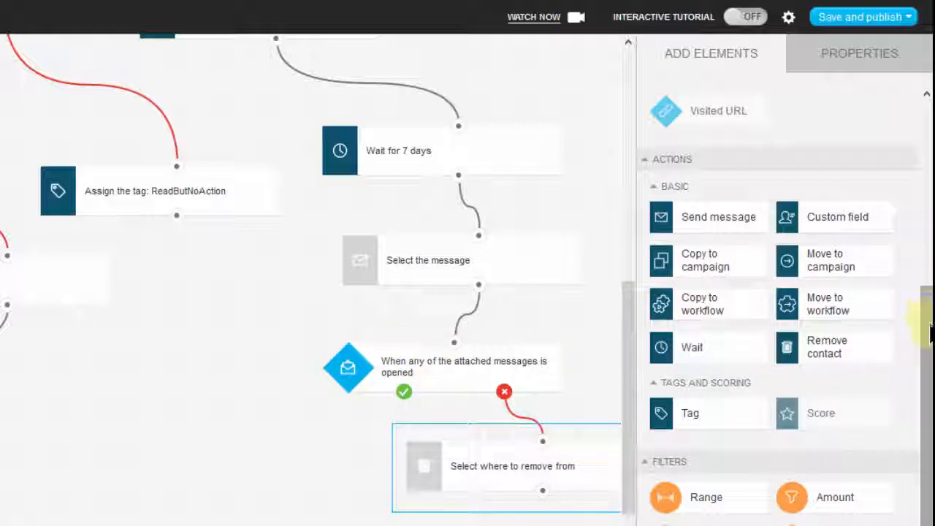
pyautogui.moveTo(926, 324); pyautogui.dragTo(929, 335)
pyautogui.moveTo(657, 413); pyautogui.dragTo(548, 435)
pyautogui.moveTo(374, 422); pyautogui.dragTo(235, 387)
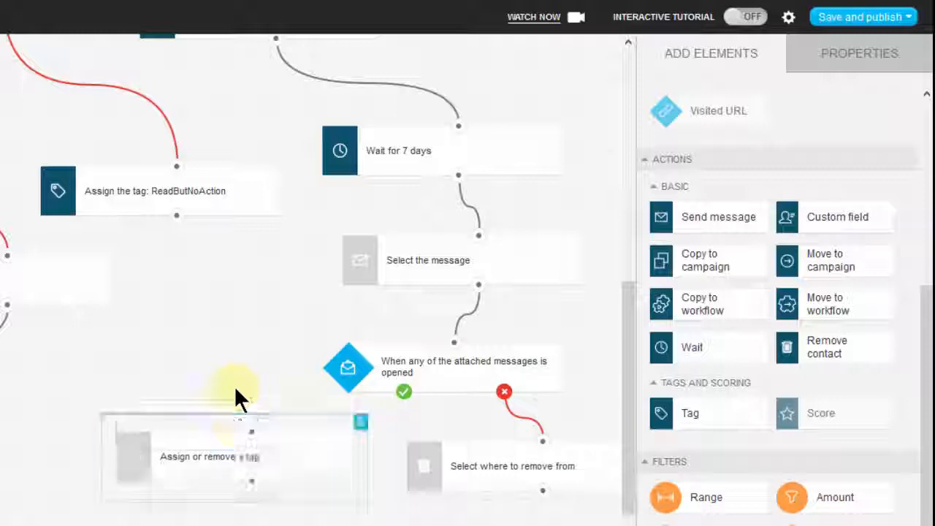
pyautogui.moveTo(404, 391); pyautogui.dragTo(253, 435)
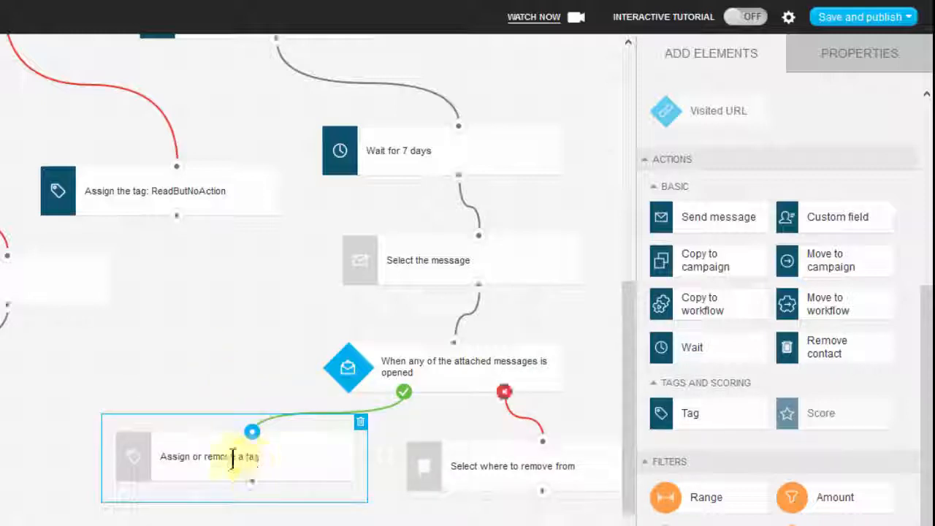
# Configure the new Tag action to remove the NonOpeners tag.
pyautogui.click(232, 457)
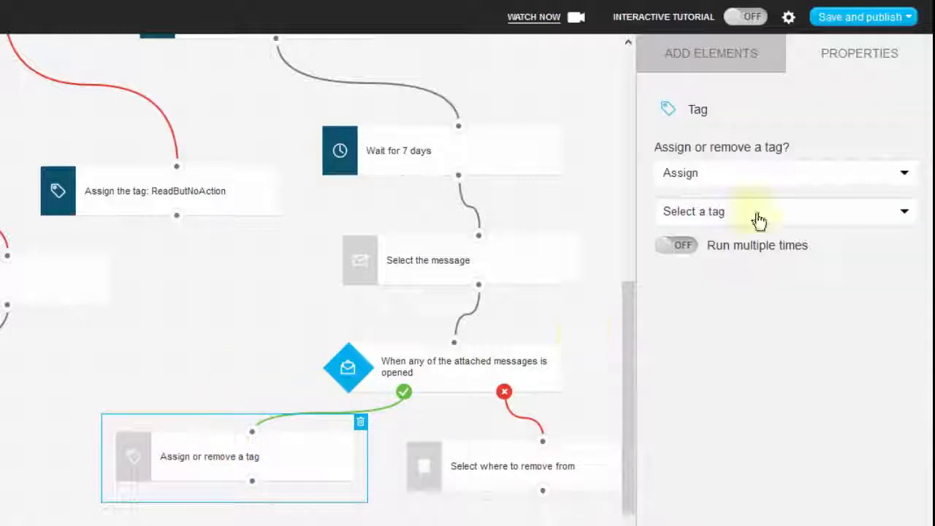
pyautogui.click(767, 183)
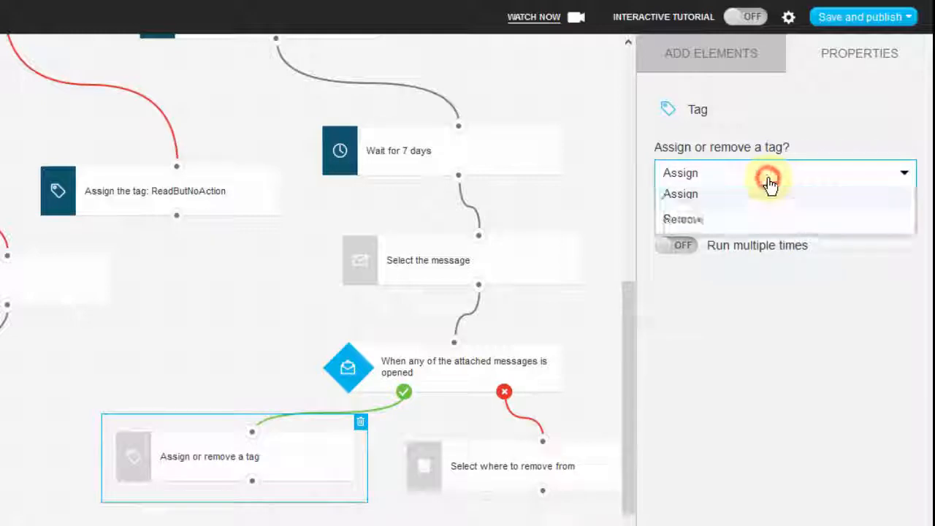
pyautogui.click(704, 223)
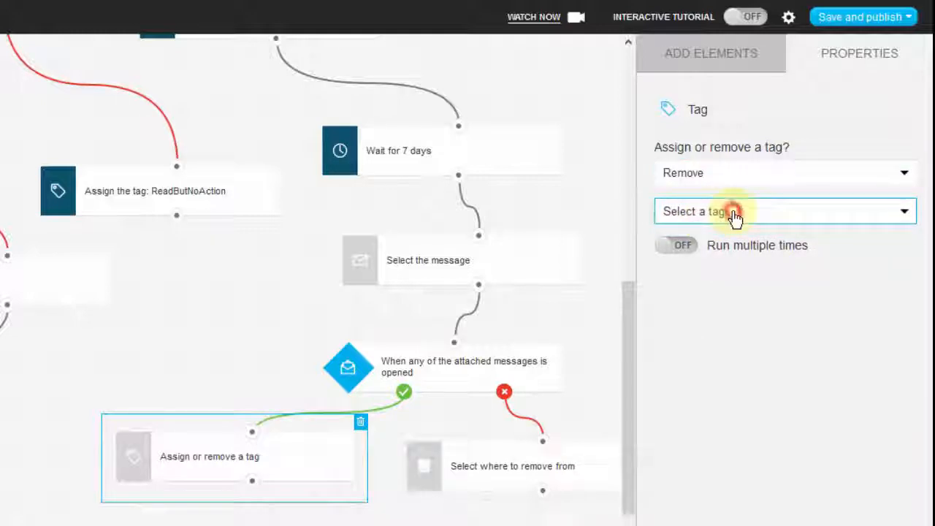
pyautogui.click(737, 213)
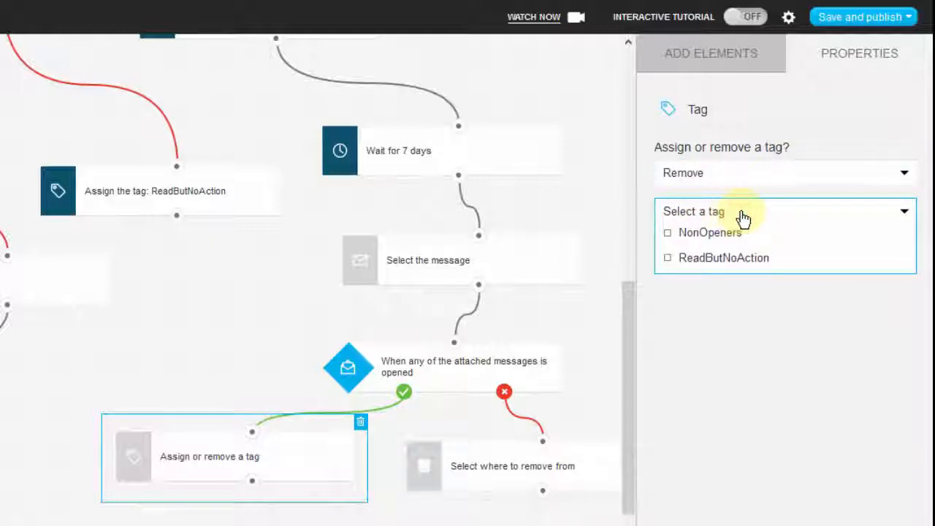
pyautogui.click(709, 234)
pyautogui.click(774, 336)
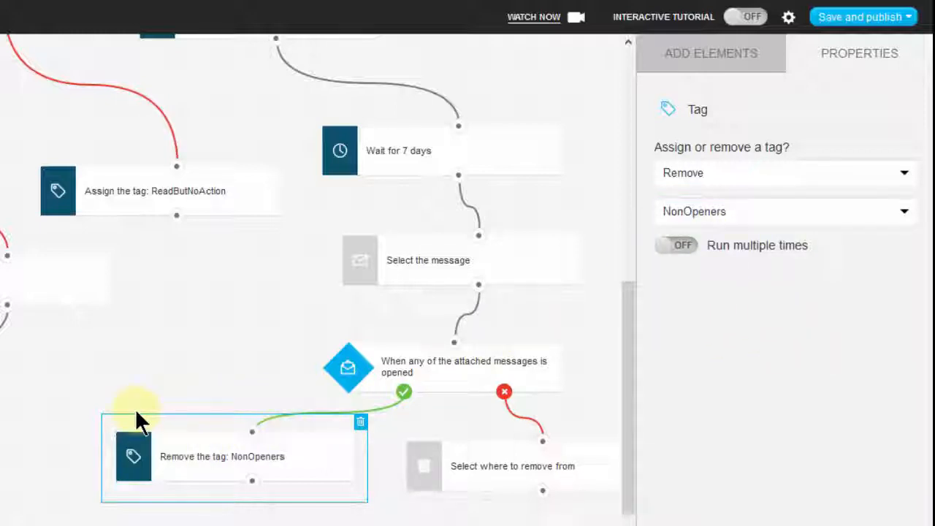
# Review the workflow's follow-up branch for non-openers and the earlier newsletter opened and link clicked conditions with their branches.
pyautogui.click(620, 455)
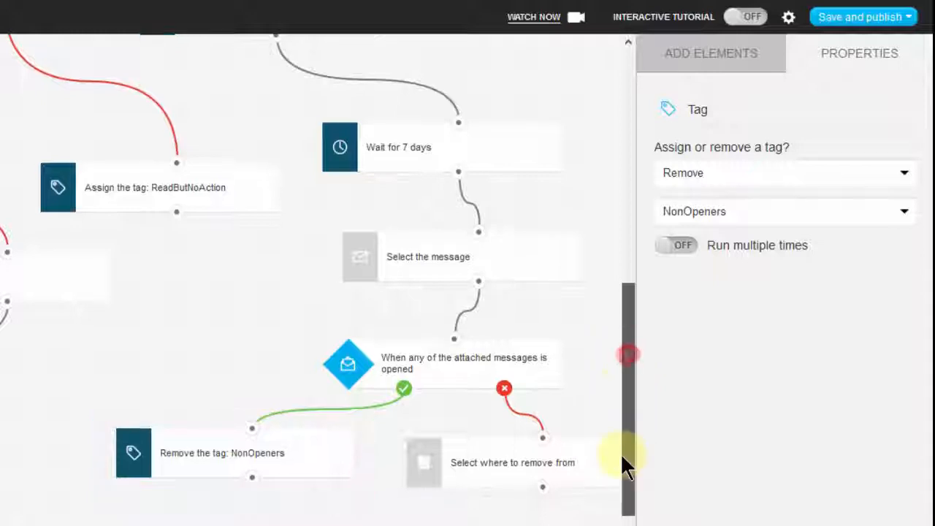
pyautogui.scroll(1, 622, 339)
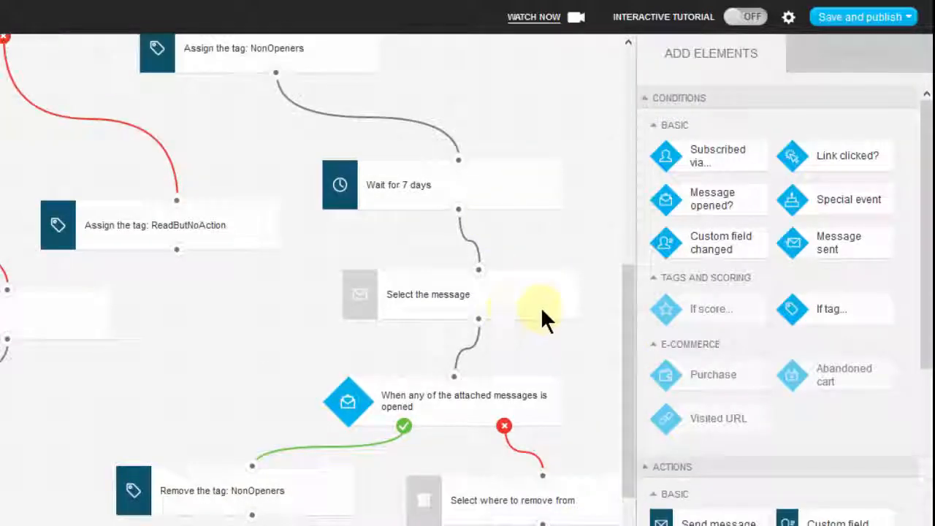
pyautogui.moveTo(620, 330); pyautogui.dragTo(605, 312)
pyautogui.scroll(-4, 447, 269)
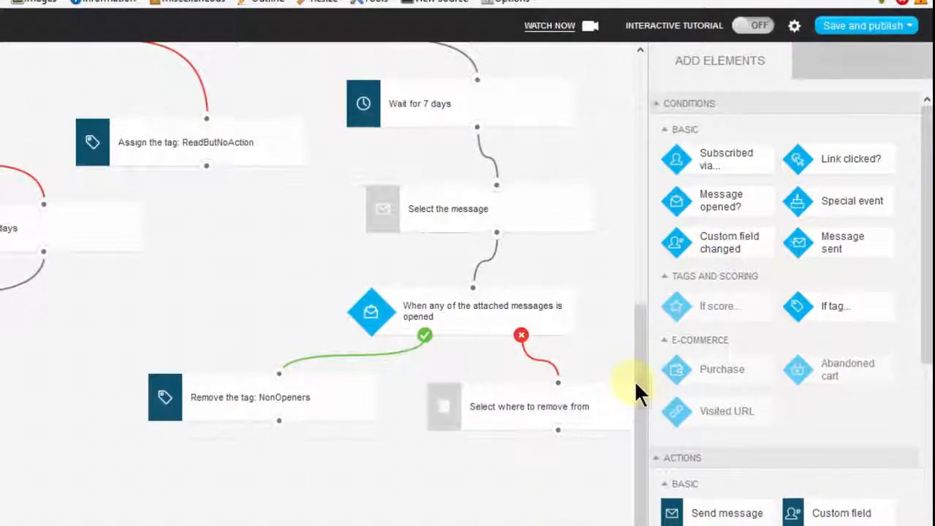
pyautogui.moveTo(636, 377); pyautogui.dragTo(652, 210)
pyautogui.click(203, 523)
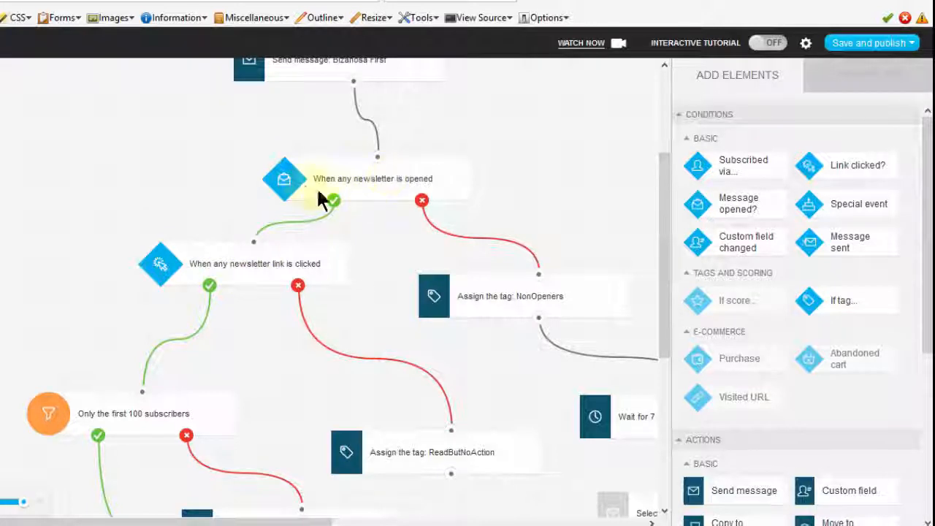
pyautogui.moveTo(334, 201); pyautogui.dragTo(302, 241)
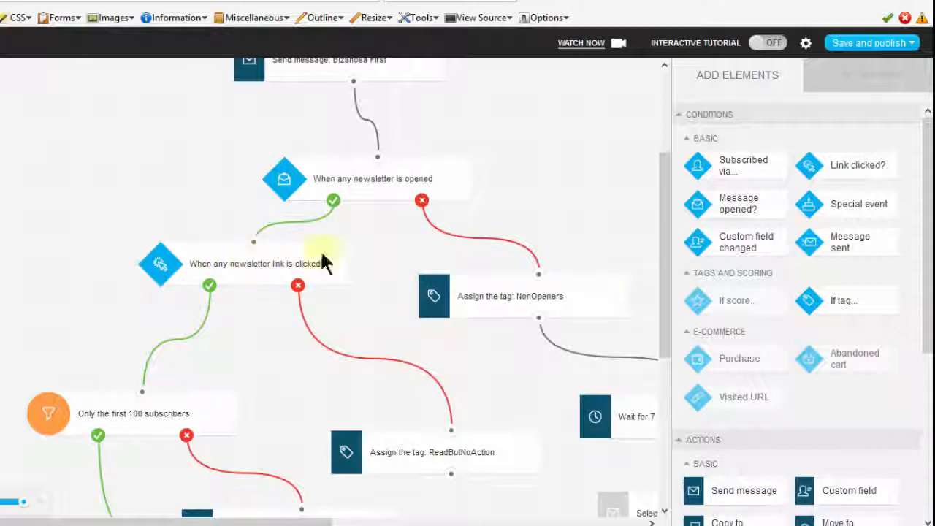
pyautogui.moveTo(658, 244); pyautogui.dragTo(656, 293)
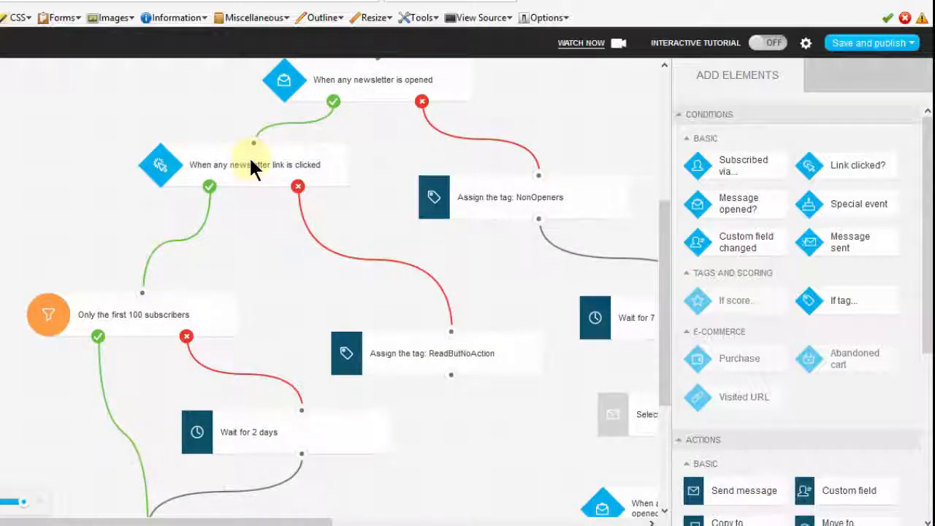
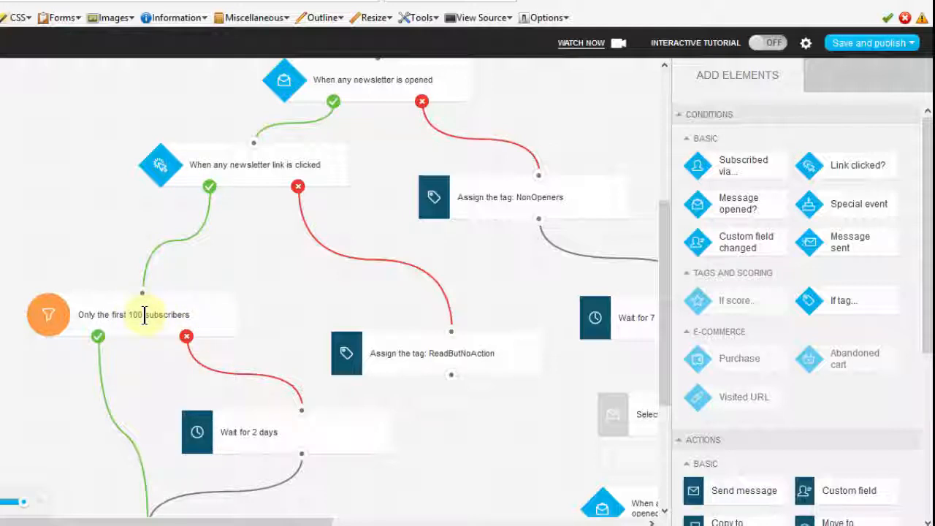
# Review the whole workflow from the subscription condition down through the first-100-subscribers filter, the 2-day wait and the non-opener follow-up branch.
pyautogui.click(187, 338)
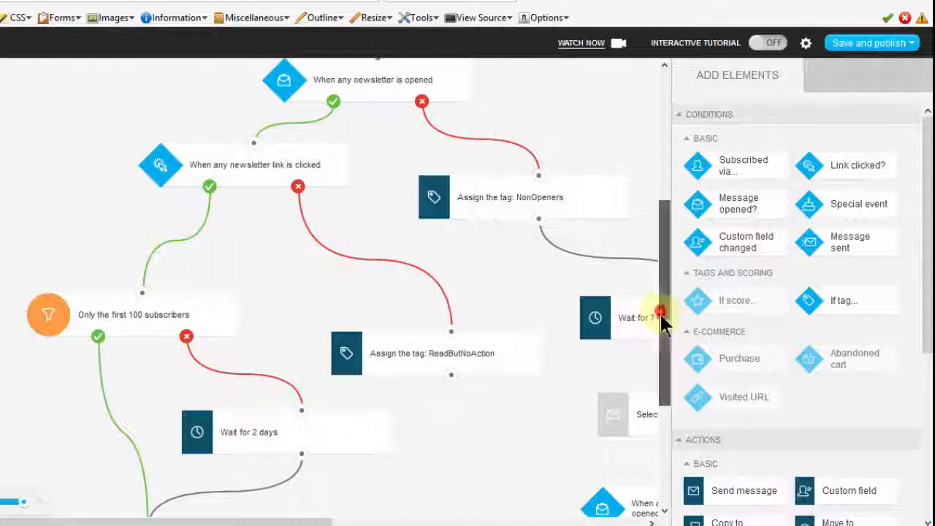
pyautogui.moveTo(661, 312); pyautogui.dragTo(654, 419)
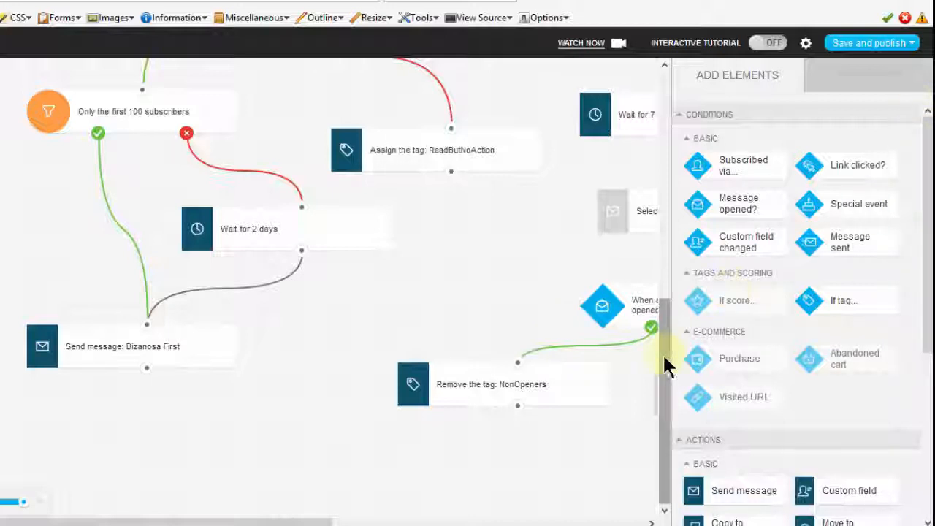
pyautogui.moveTo(665, 358); pyautogui.dragTo(665, 109)
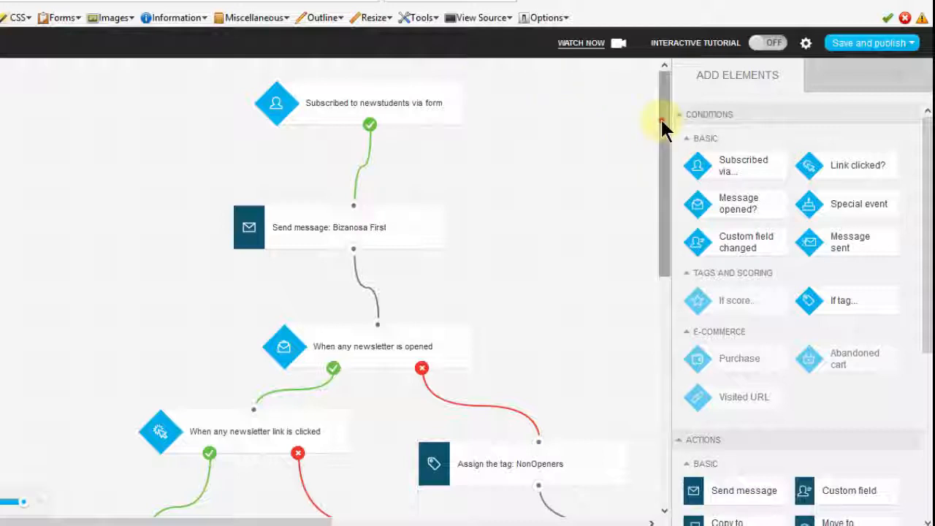
pyautogui.moveTo(660, 121); pyautogui.dragTo(655, 404)
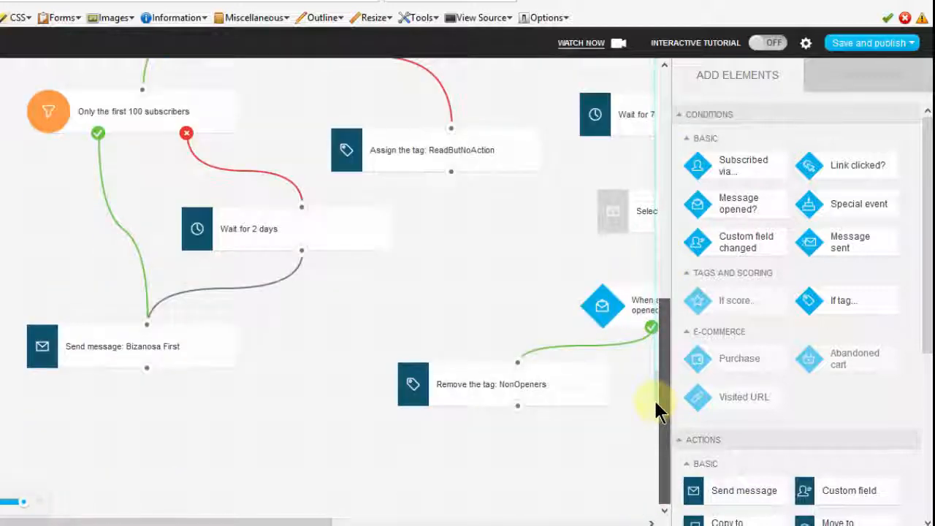
pyautogui.moveTo(660, 324)
pyautogui.mouseDown()
pyautogui.moveTo(659, 302)
pyautogui.moveTo(662, 310)
pyautogui.mouseUp()
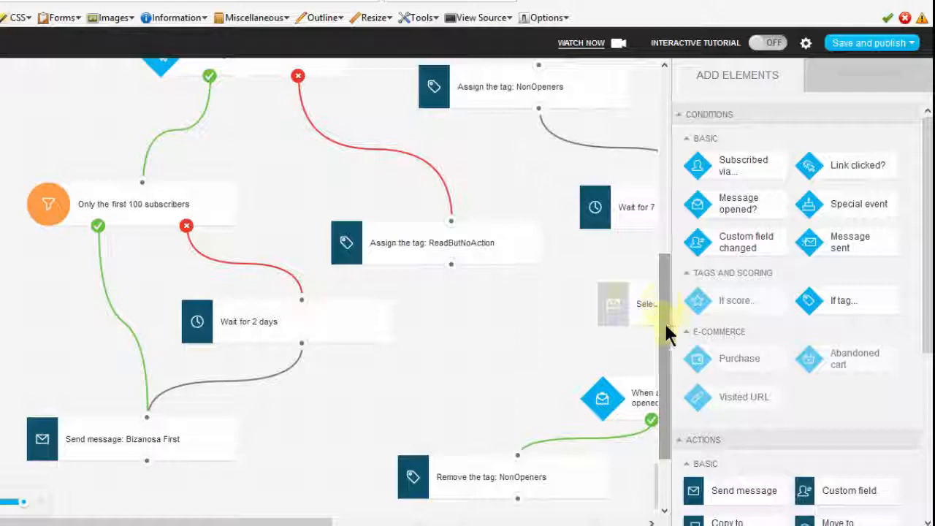
pyautogui.moveTo(664, 325); pyautogui.dragTo(662, 409)
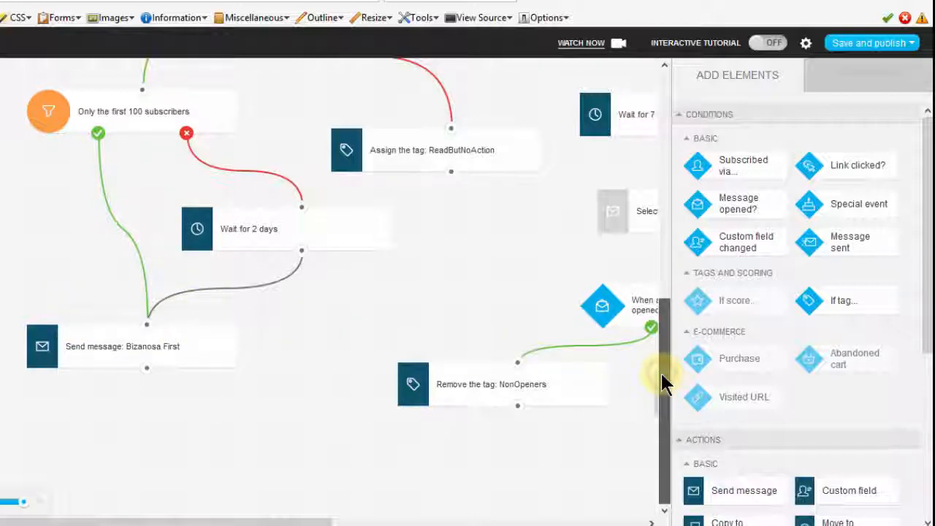
pyautogui.moveTo(660, 250); pyautogui.dragTo(660, 312)
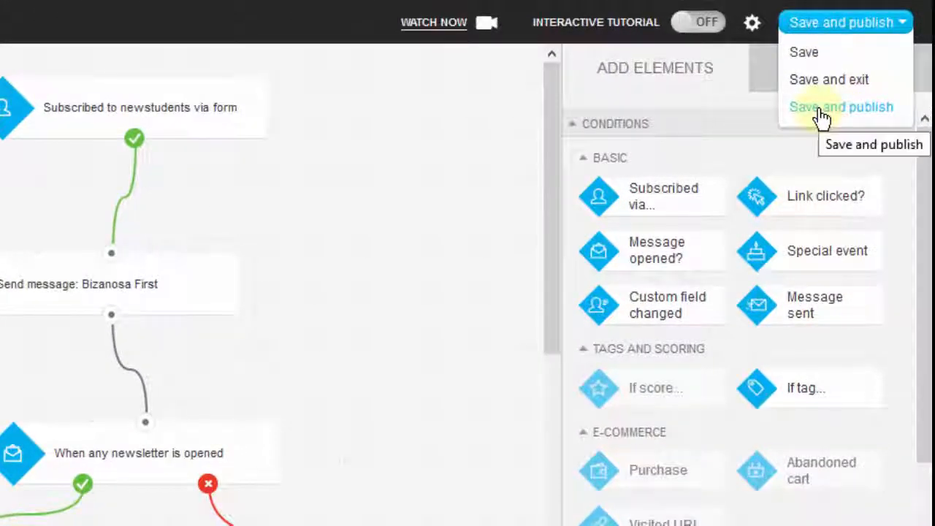
# Try to save and publish the automation workflow.
pyautogui.click(813, 115)
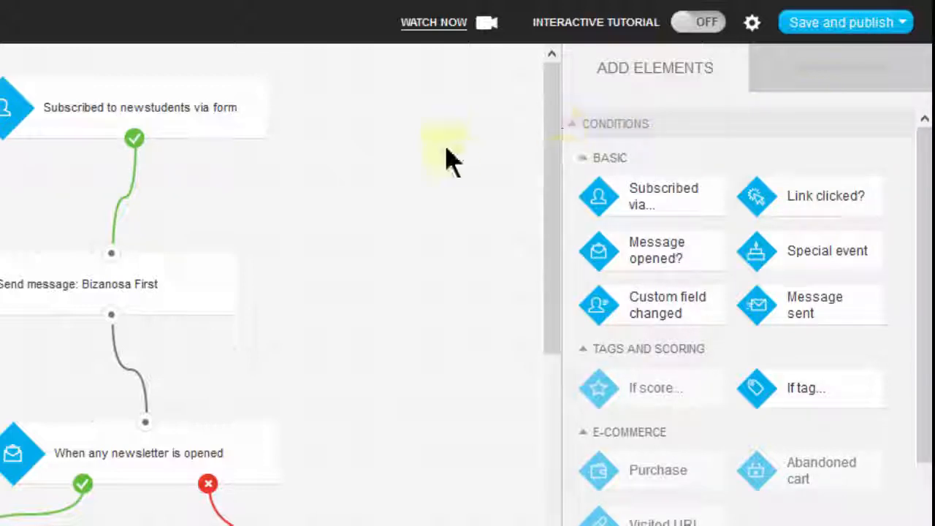
# Examine the available filter elements and how the first-100-subscribers filter branches to the 2-day wait and the Bizanosa First message.
pyautogui.click(652, 124)
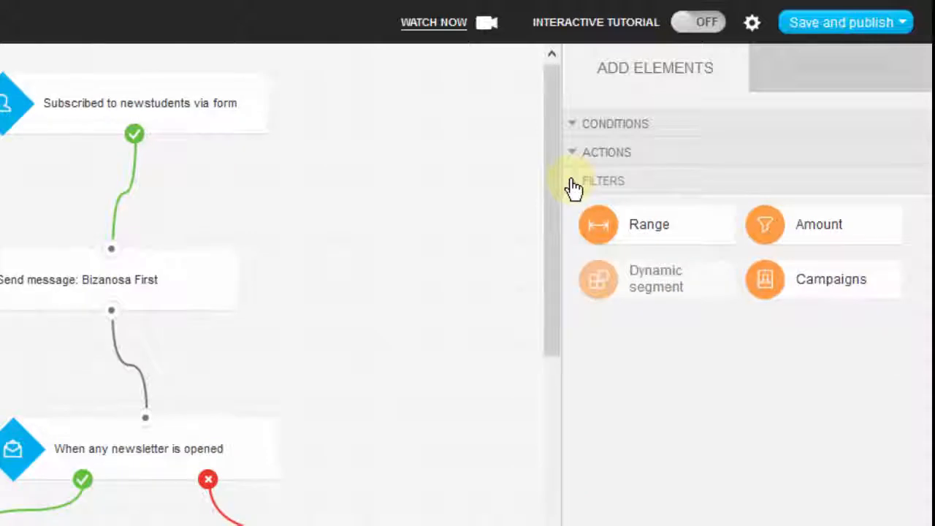
pyautogui.click(587, 184)
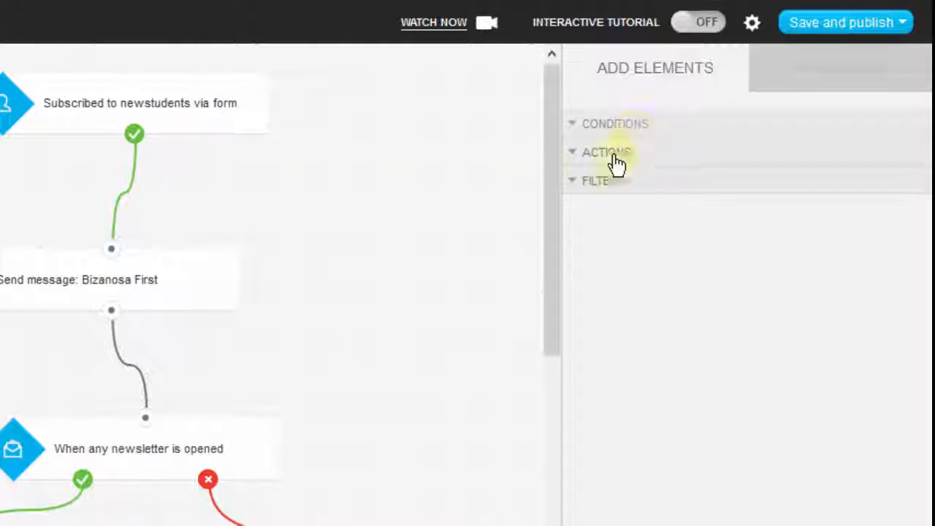
pyautogui.click(573, 184)
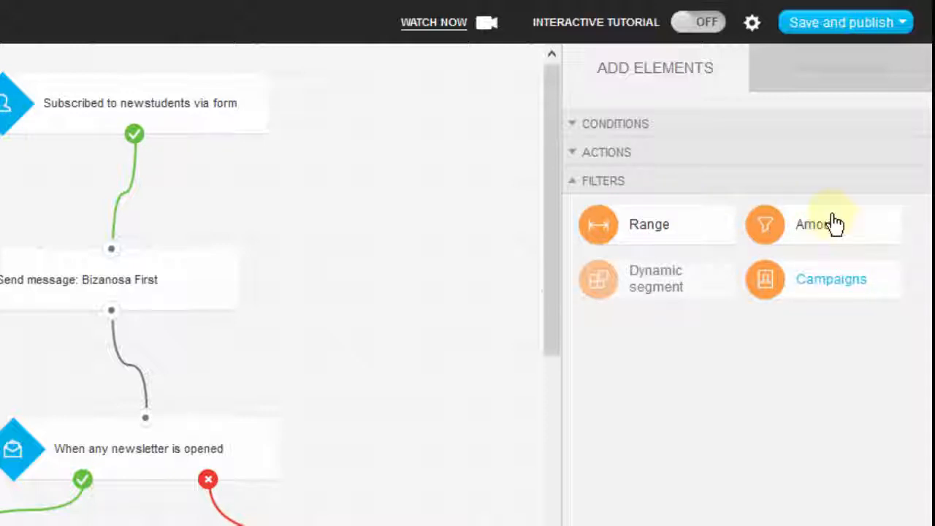
pyautogui.moveTo(550, 186); pyautogui.dragTo(548, 307)
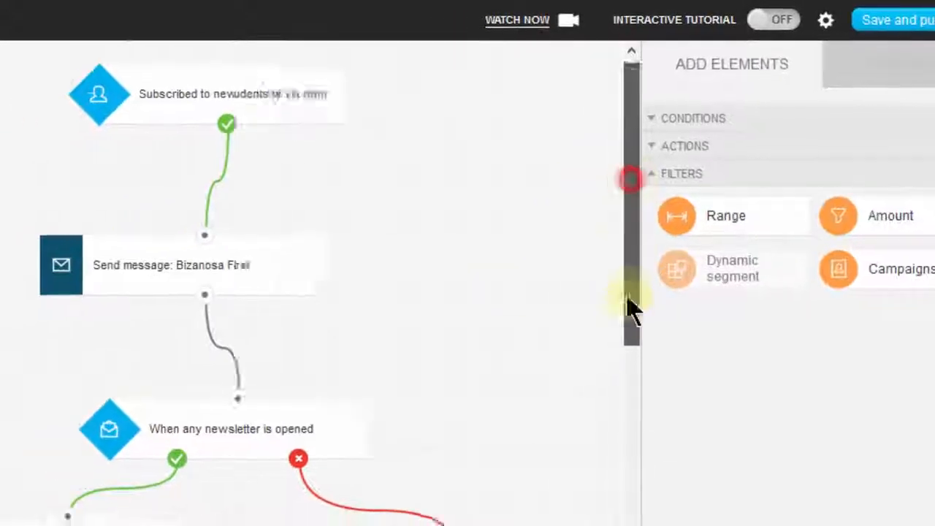
pyautogui.moveTo(632, 307); pyautogui.dragTo(630, 449)
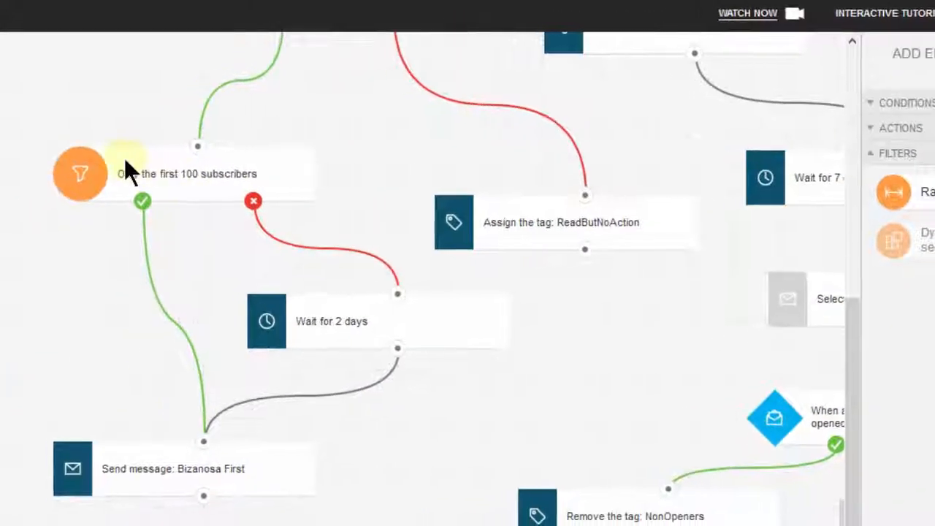
pyautogui.scroll(3, 359, 218)
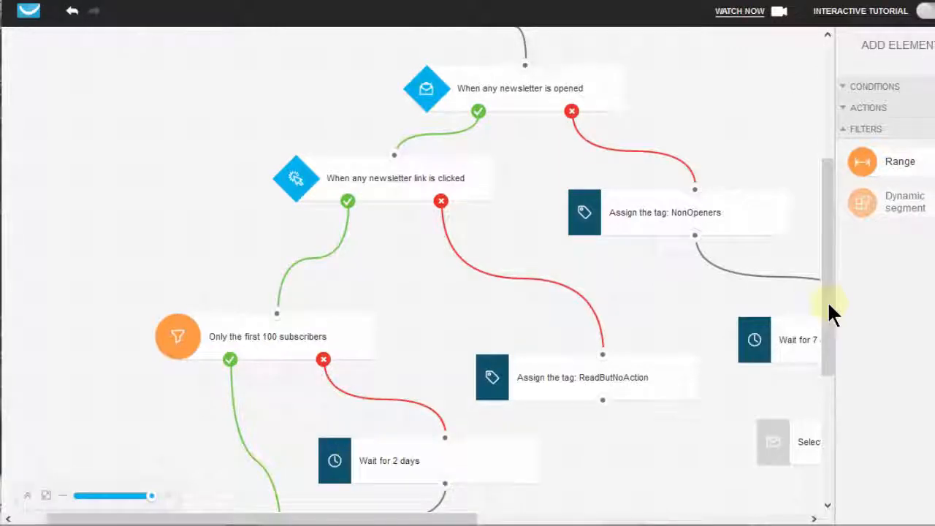
pyautogui.moveTo(823, 276); pyautogui.dragTo(820, 399)
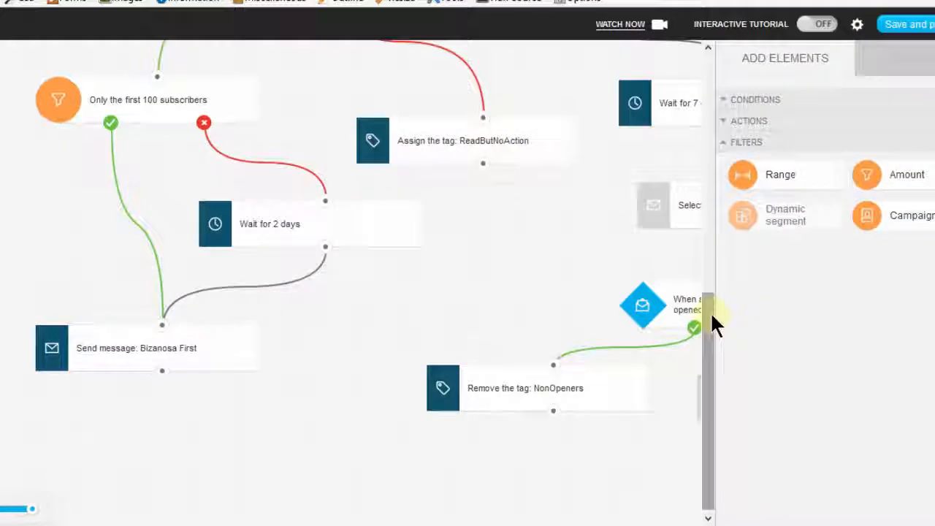
# Save the workflow and exit the editor to the list of automation workflows.
pyautogui.click(871, 31)
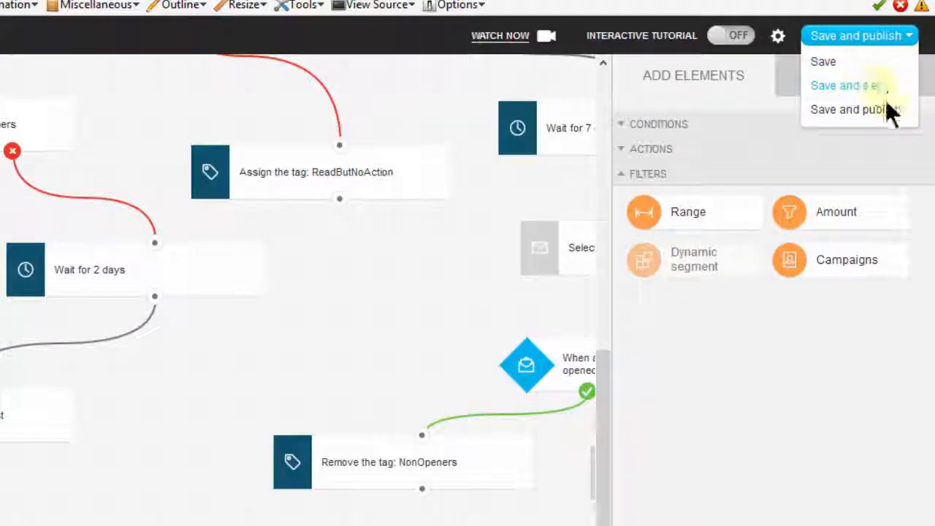
pyautogui.click(844, 89)
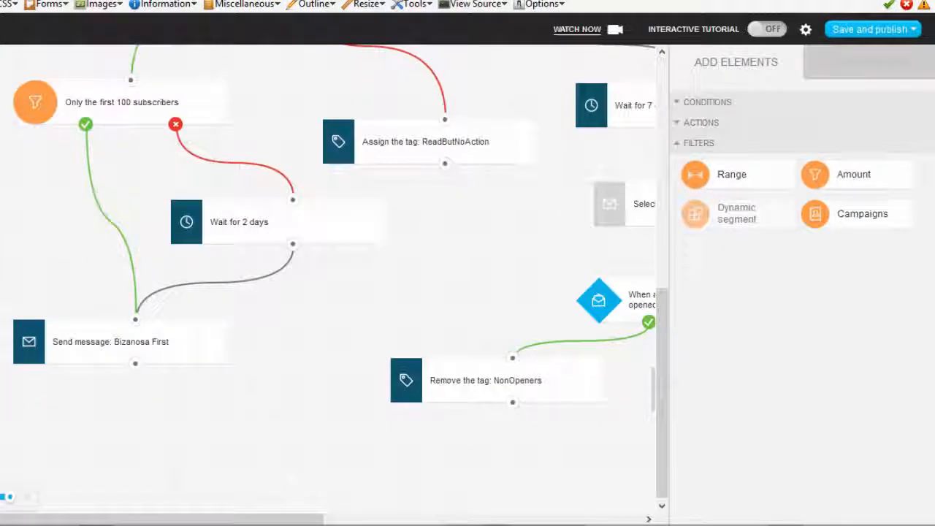
pyautogui.click(875, 33)
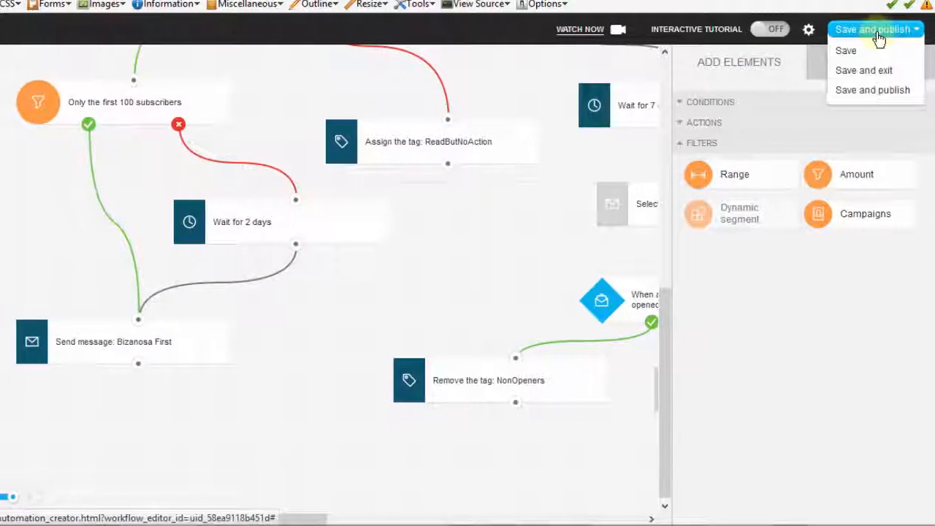
pyautogui.click(890, 90)
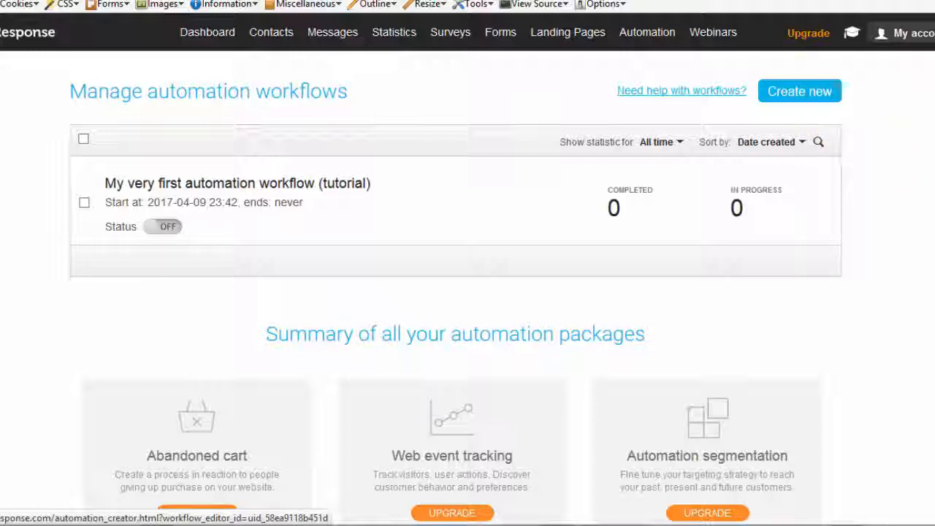
# Look over the summary of automation packages and try to switch on the status of the first automation workflow.
pyautogui.scroll(-4, 456, 292)
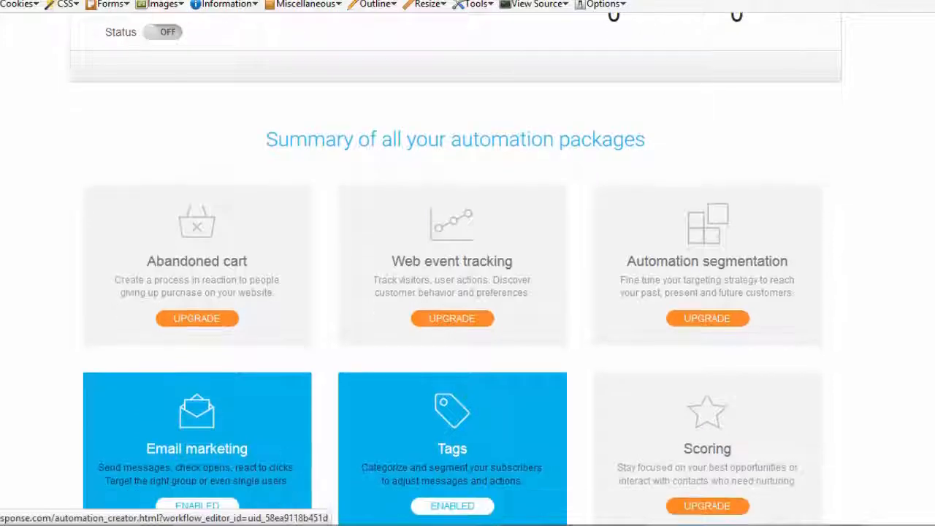
pyautogui.scroll(1, 597, 94)
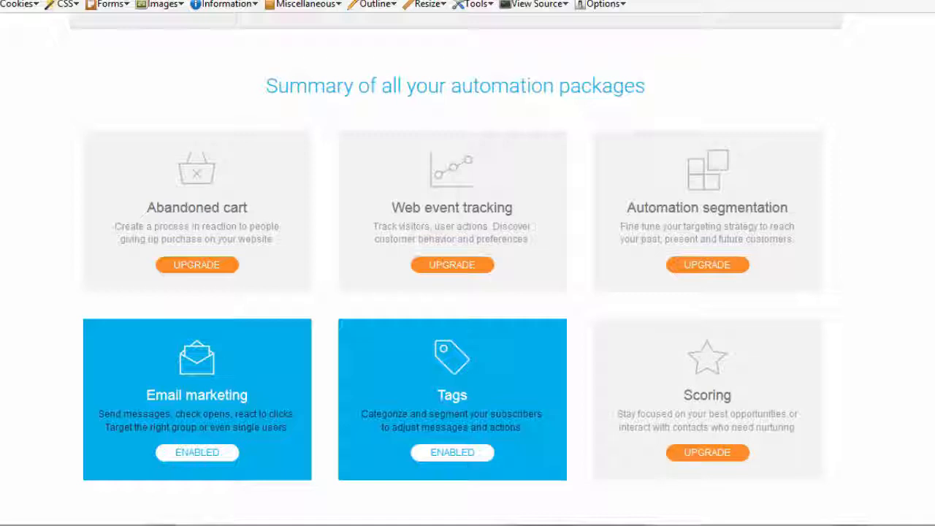
pyautogui.scroll(-2, 715, 349)
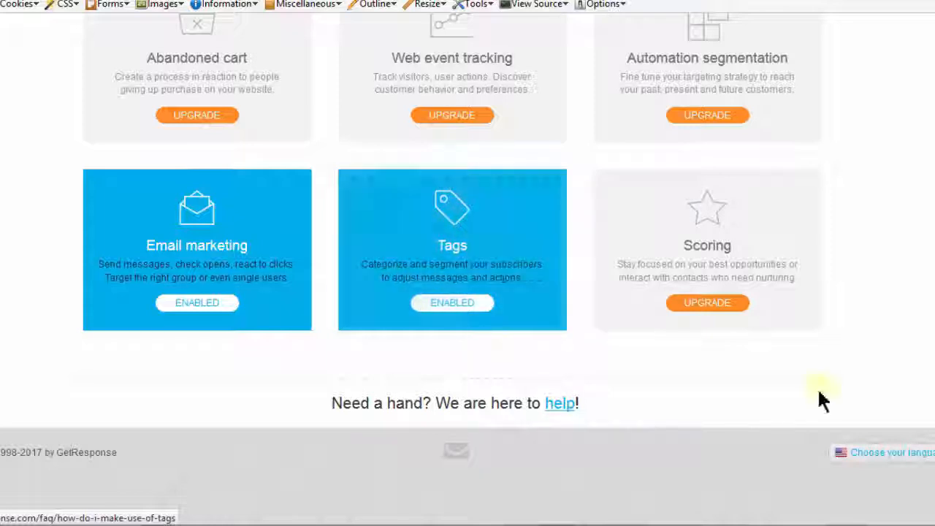
pyautogui.scroll(5, 156, 250)
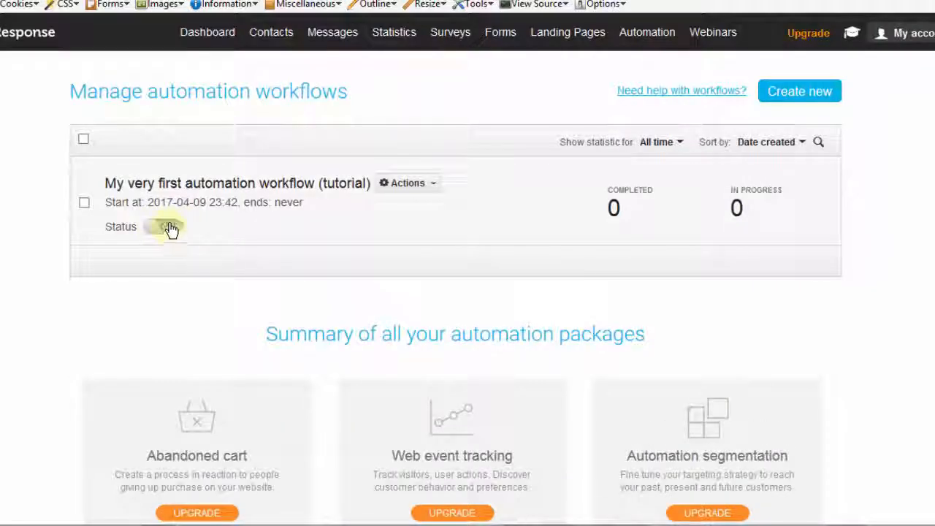
pyautogui.click(172, 229)
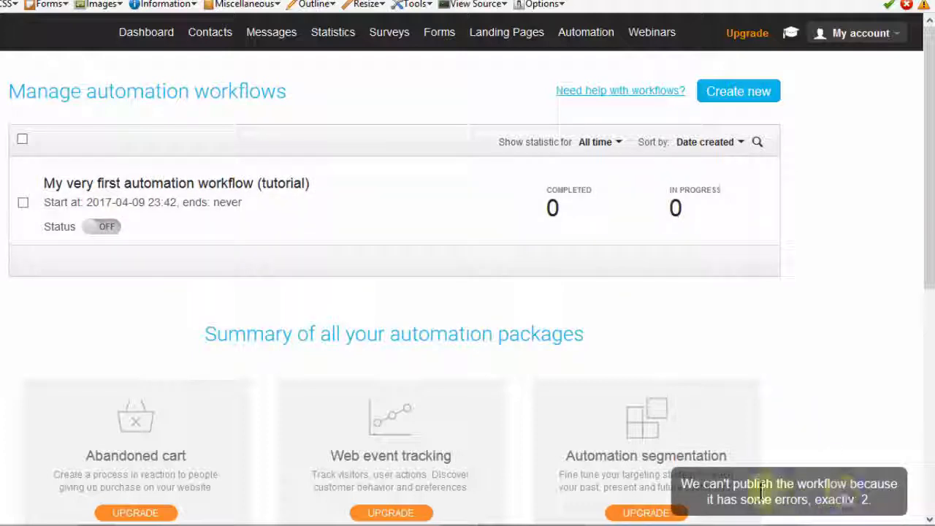
# Delete the workflow "My very first automation workflow (tutorial)" from the workflow list.
pyautogui.moveTo(167, 201)
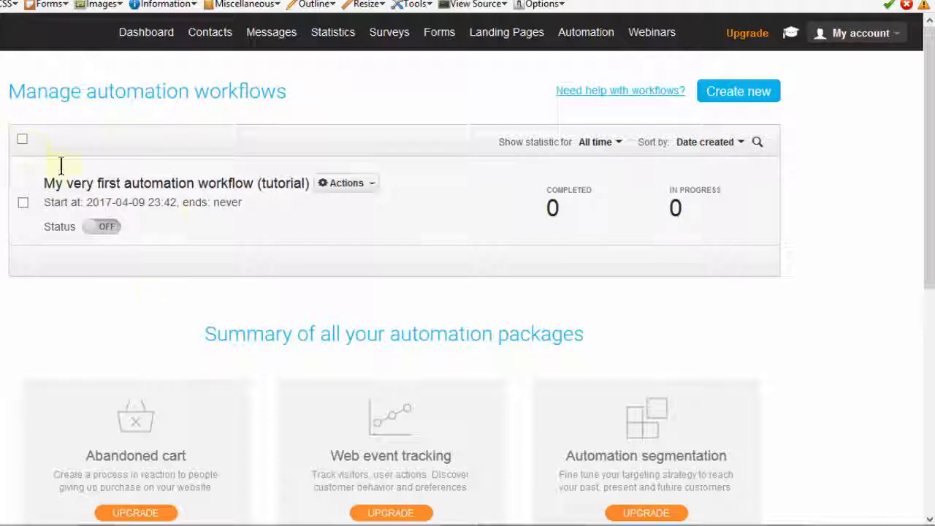
pyautogui.click(372, 185)
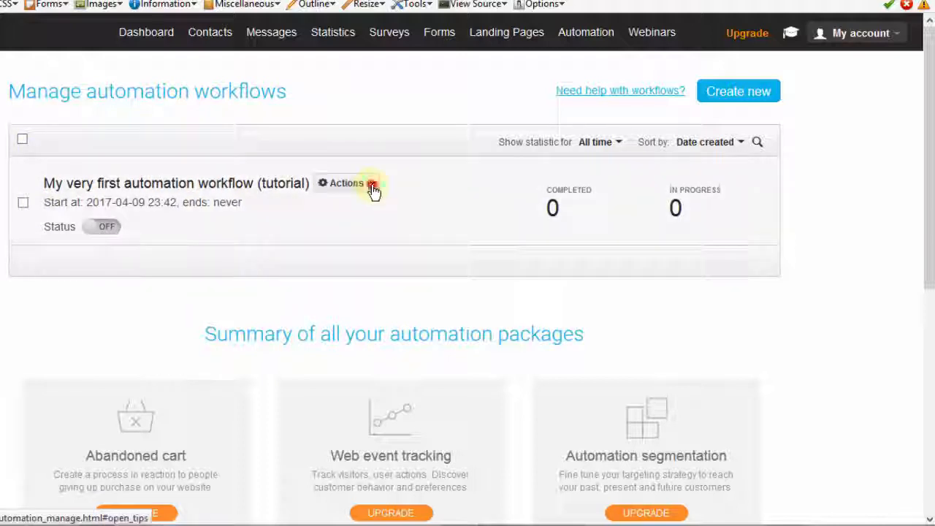
pyautogui.click(337, 241)
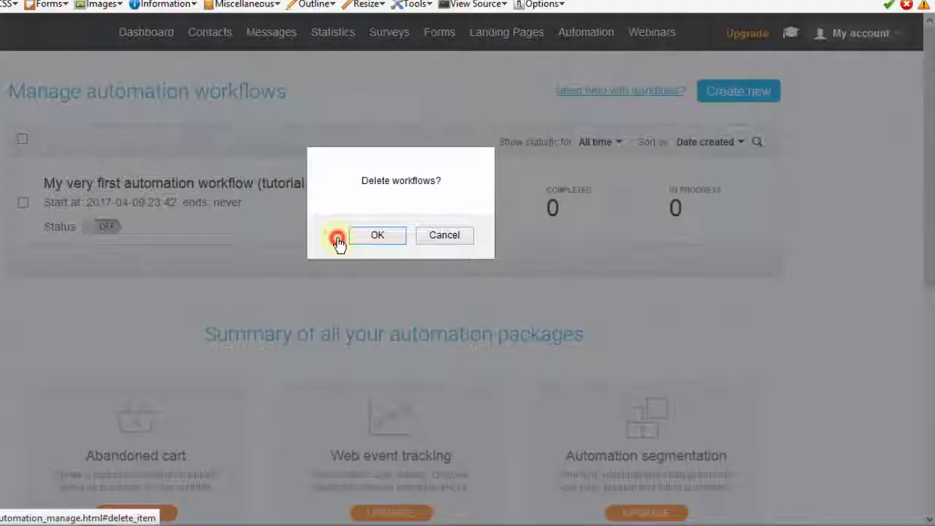
pyautogui.click(376, 236)
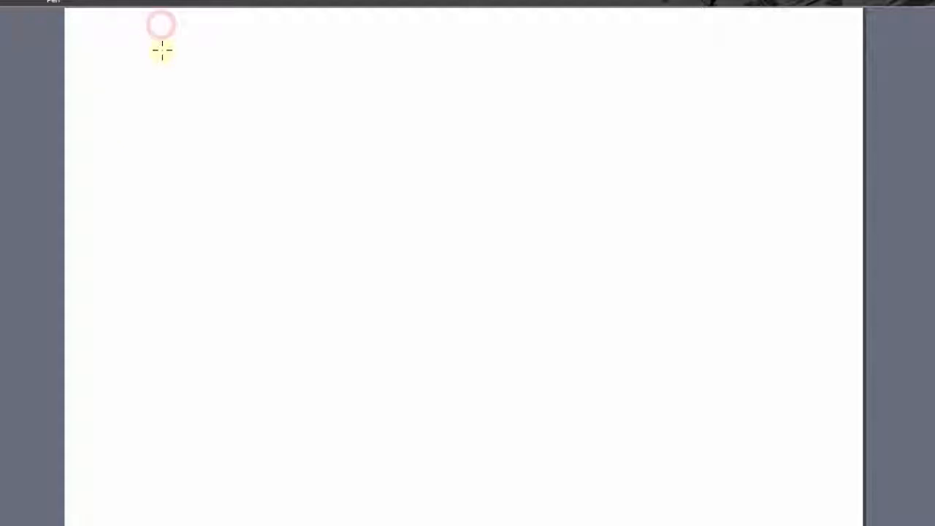
# Switch to the blank drawing page and sketch a flowchart with a "Send" box, the word "Wait" and an "R?" box connected downward.
pyautogui.moveTo(156, 21)
pyautogui.mouseDown()
pyautogui.moveTo(176, 56)
pyautogui.moveTo(158, 24)
pyautogui.moveTo(178, 42)
pyautogui.moveTo(230, 21)
pyautogui.mouseUp()
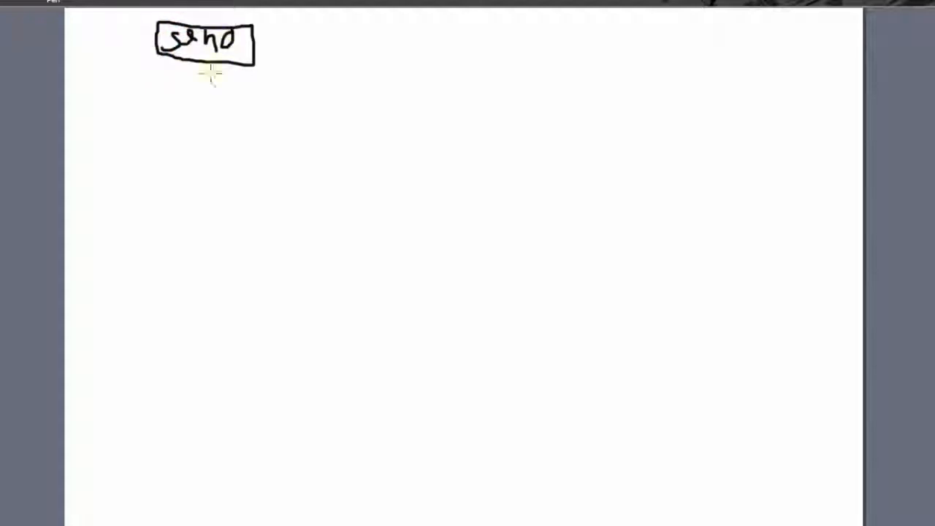
pyautogui.moveTo(204, 66)
pyautogui.mouseDown()
pyautogui.moveTo(205, 87)
pyautogui.moveTo(188, 96)
pyautogui.moveTo(217, 92)
pyautogui.moveTo(210, 134)
pyautogui.moveTo(229, 144)
pyautogui.moveTo(244, 179)
pyautogui.moveTo(197, 181)
pyautogui.moveTo(158, 160)
pyautogui.moveTo(177, 142)
pyautogui.moveTo(182, 179)
pyautogui.moveTo(184, 156)
pyautogui.moveTo(195, 176)
pyautogui.mouseUp()
pyautogui.moveTo(201, 149); pyautogui.dragTo(209, 160)
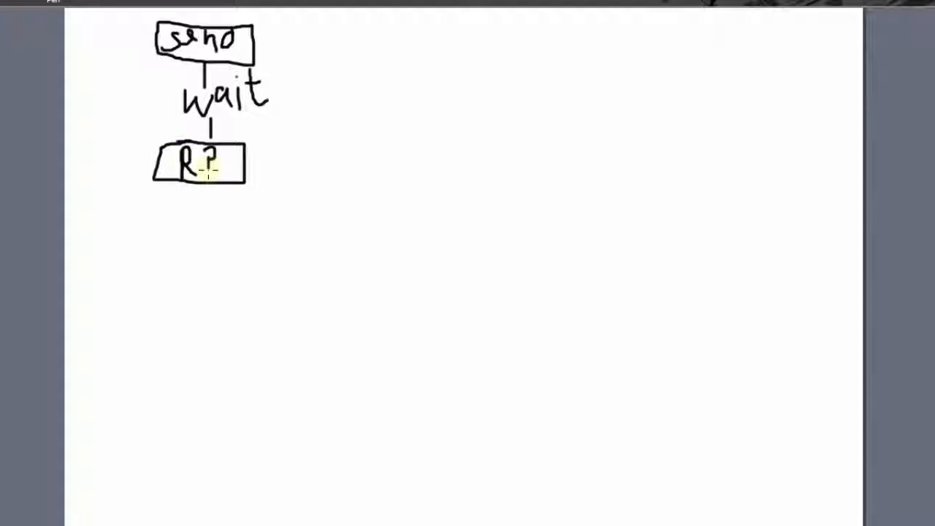
pyautogui.click(207, 177)
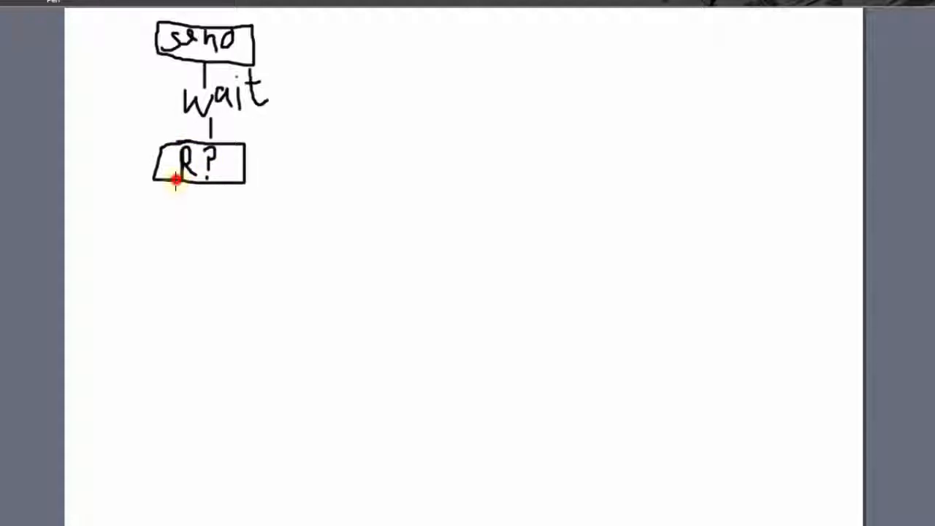
# Sketch two branches below the "R?" box, adding a "C?" box, an "eM" box beneath it and a second line branching from "C?".
pyautogui.moveTo(176, 180); pyautogui.dragTo(126, 212)
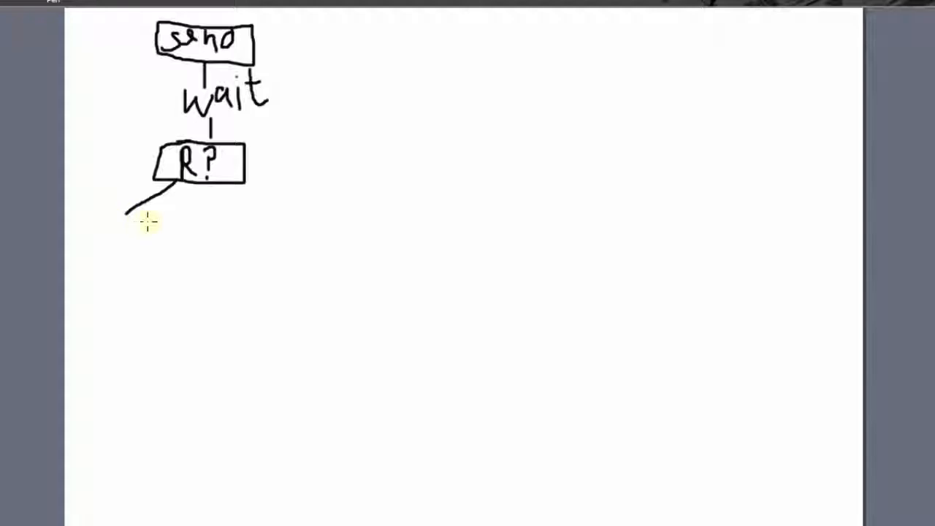
pyautogui.moveTo(231, 185); pyautogui.dragTo(281, 214)
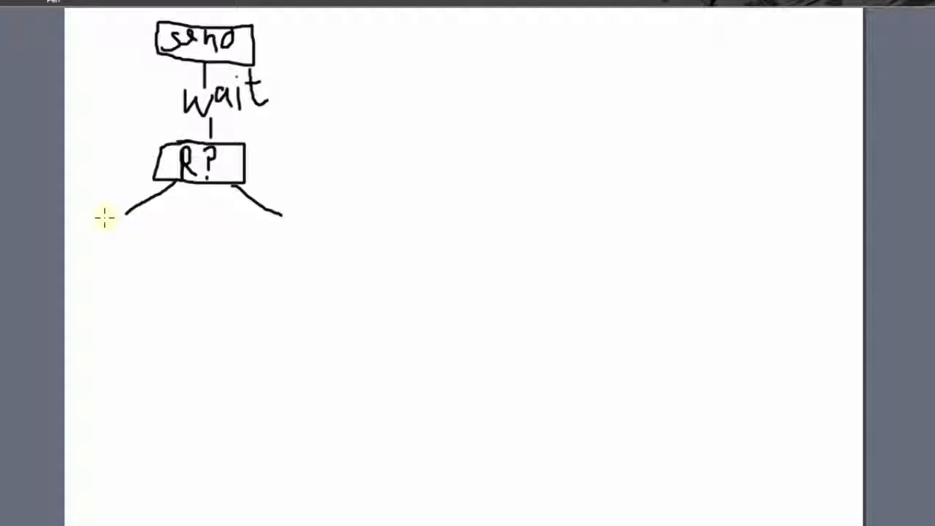
pyautogui.moveTo(97, 216)
pyautogui.mouseDown()
pyautogui.moveTo(153, 215)
pyautogui.moveTo(176, 240)
pyautogui.moveTo(176, 257)
pyautogui.moveTo(92, 232)
pyautogui.moveTo(95, 215)
pyautogui.moveTo(114, 233)
pyautogui.moveTo(131, 223)
pyautogui.moveTo(129, 294)
pyautogui.mouseUp()
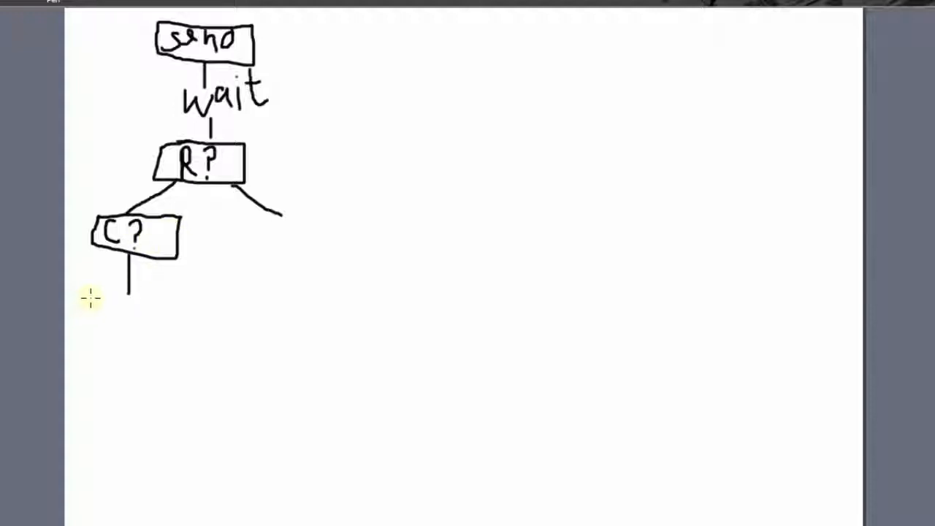
pyautogui.moveTo(90, 298)
pyautogui.mouseDown()
pyautogui.moveTo(173, 294)
pyautogui.moveTo(173, 352)
pyautogui.moveTo(84, 296)
pyautogui.mouseUp()
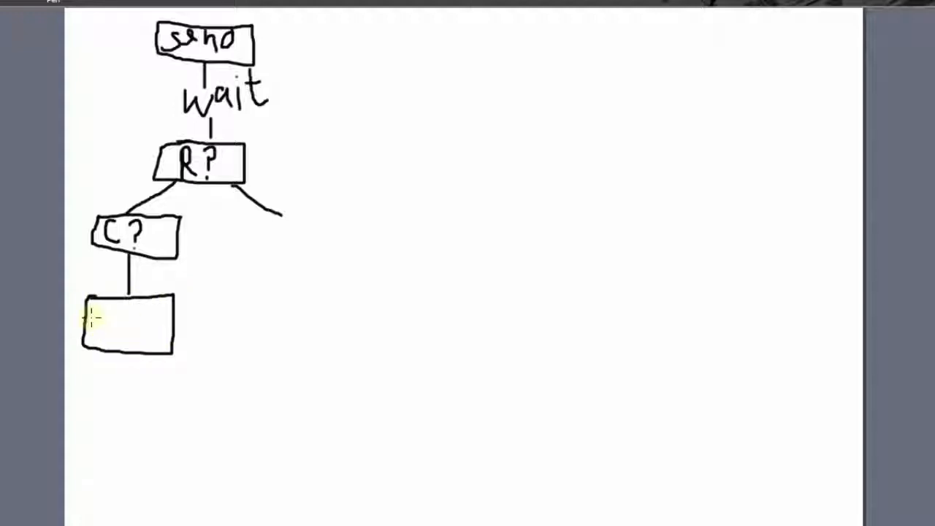
pyautogui.moveTo(98, 314)
pyautogui.mouseDown()
pyautogui.moveTo(110, 332)
pyautogui.moveTo(131, 323)
pyautogui.moveTo(151, 344)
pyautogui.mouseUp()
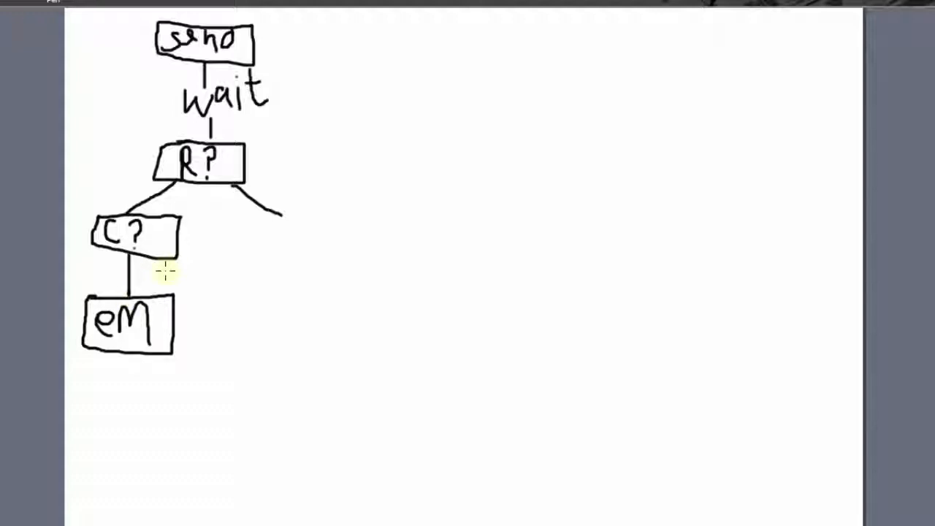
pyautogui.moveTo(172, 257); pyautogui.dragTo(263, 281)
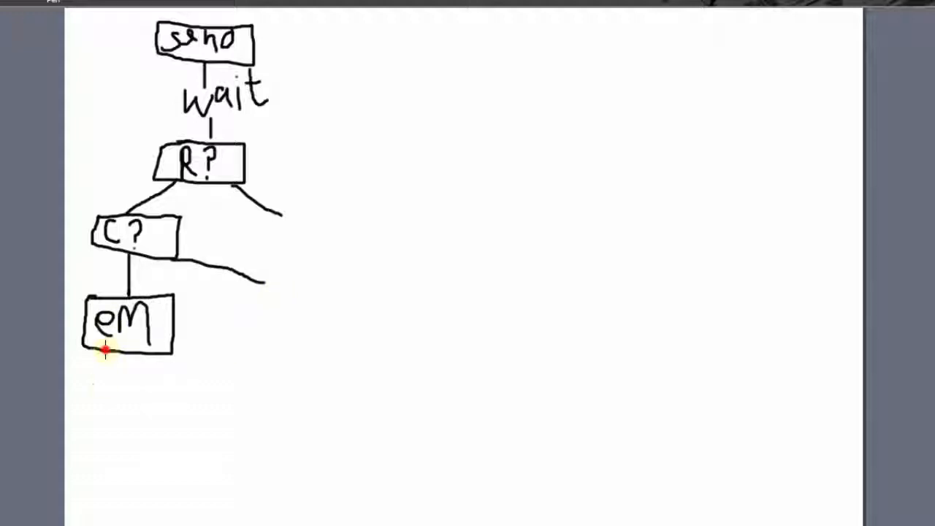
# Draw an "OP?" box connected below the "eM" box.
pyautogui.moveTo(106, 352); pyautogui.dragTo(103, 383)
pyautogui.moveTo(79, 384)
pyautogui.mouseDown()
pyautogui.moveTo(154, 389)
pyautogui.moveTo(143, 454)
pyautogui.moveTo(83, 443)
pyautogui.moveTo(77, 382)
pyautogui.moveTo(80, 427)
pyautogui.moveTo(83, 398)
pyautogui.moveTo(104, 447)
pyautogui.mouseUp()
pyautogui.moveTo(104, 400)
pyautogui.mouseDown()
pyautogui.moveTo(119, 411)
pyautogui.moveTo(107, 421)
pyautogui.mouseUp()
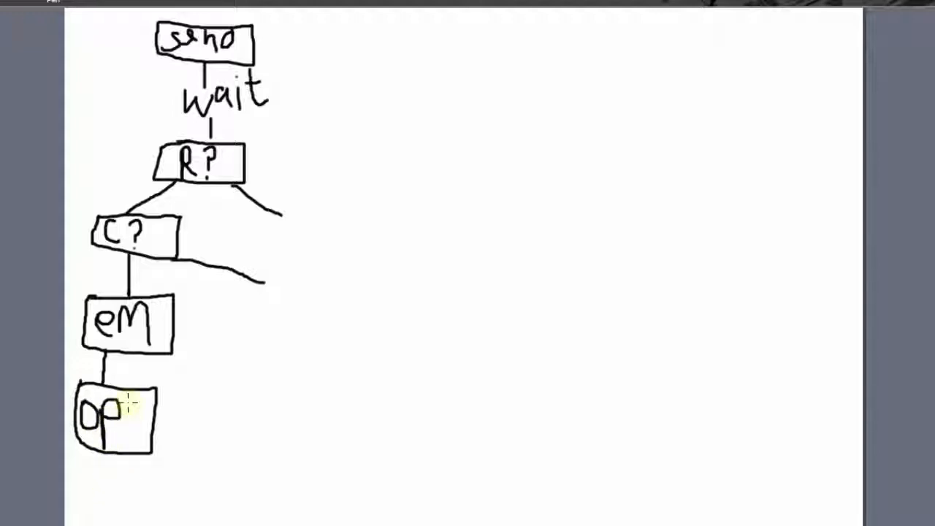
pyautogui.moveTo(129, 398); pyautogui.dragTo(138, 417)
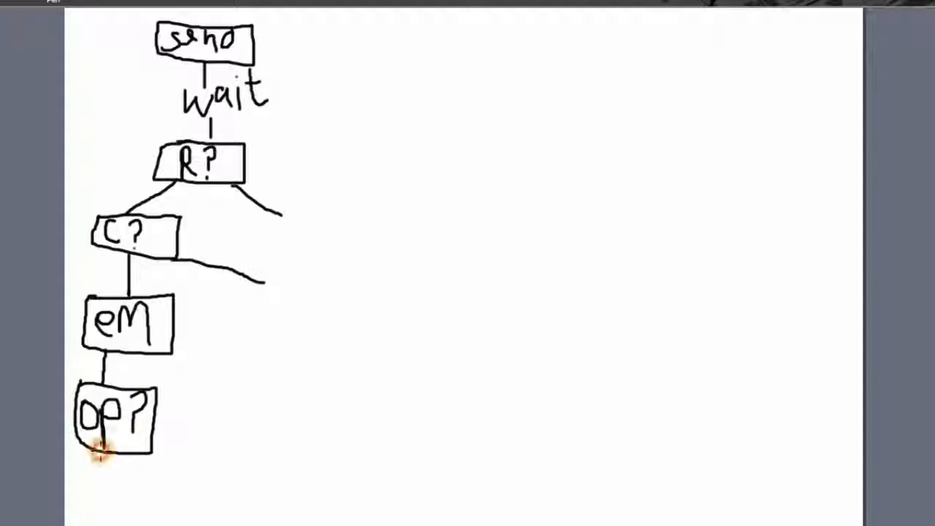
# Draw an arrow from the "OP?" box to a new box labelled "Good f" and dot the question mark in "OP?".
pyautogui.moveTo(99, 455)
pyautogui.mouseDown()
pyautogui.moveTo(135, 488)
pyautogui.moveTo(206, 494)
pyautogui.moveTo(178, 504)
pyautogui.mouseUp()
pyautogui.moveTo(223, 471); pyautogui.dragTo(223, 512)
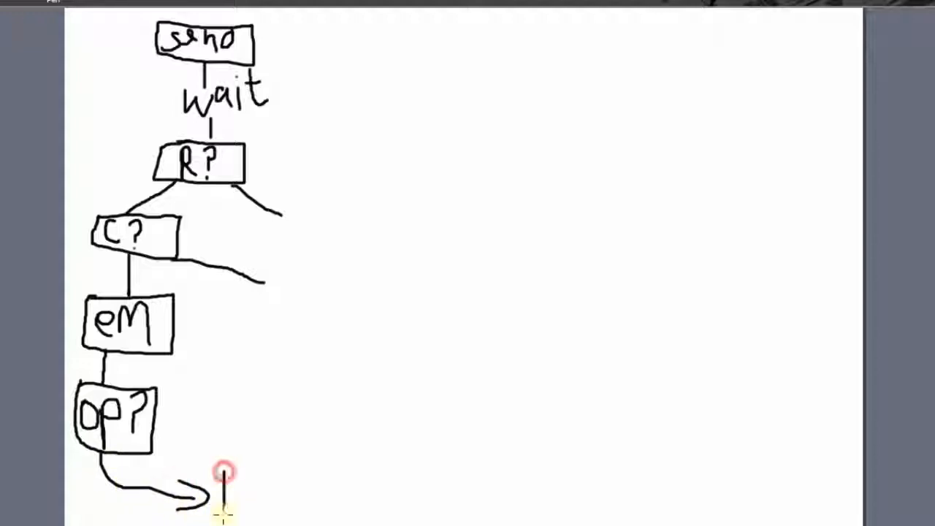
pyautogui.moveTo(224, 464)
pyautogui.mouseDown()
pyautogui.moveTo(358, 463)
pyautogui.moveTo(372, 495)
pyautogui.moveTo(335, 518)
pyautogui.moveTo(219, 504)
pyautogui.mouseUp()
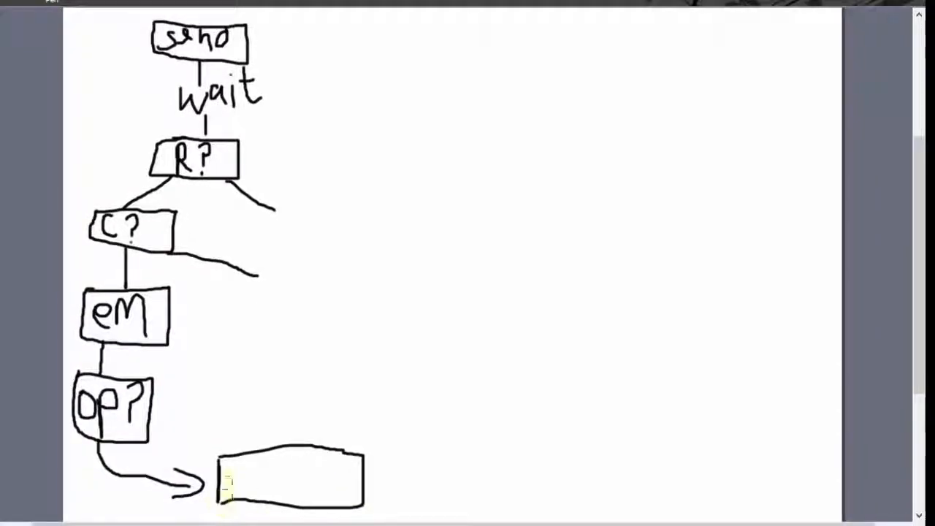
pyautogui.moveTo(237, 469)
pyautogui.mouseDown()
pyautogui.moveTo(228, 489)
pyautogui.moveTo(235, 484)
pyautogui.moveTo(239, 497)
pyautogui.moveTo(249, 478)
pyautogui.moveTo(296, 481)
pyautogui.mouseUp()
pyautogui.moveTo(295, 447); pyautogui.dragTo(295, 502)
pyautogui.moveTo(330, 470)
pyautogui.mouseDown()
pyautogui.moveTo(318, 511)
pyautogui.moveTo(321, 491)
pyautogui.moveTo(340, 493)
pyautogui.mouseUp()
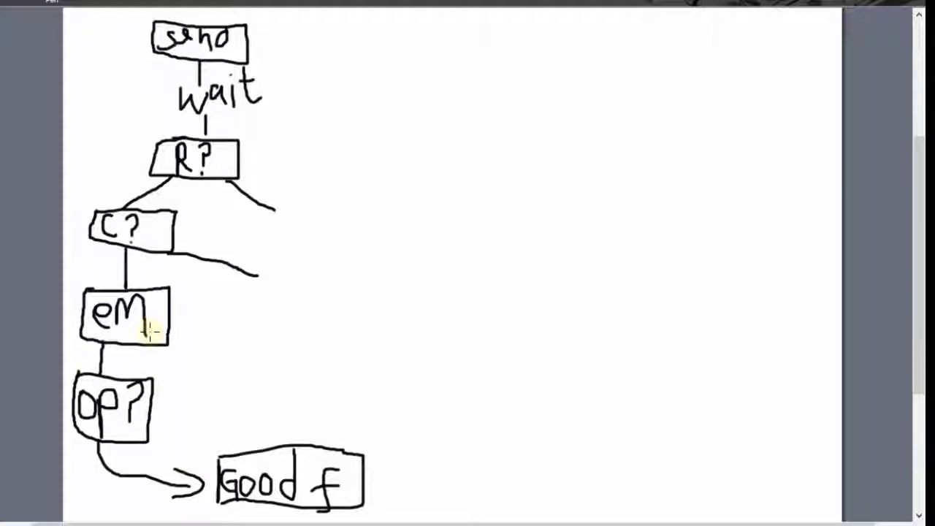
pyautogui.click(123, 427)
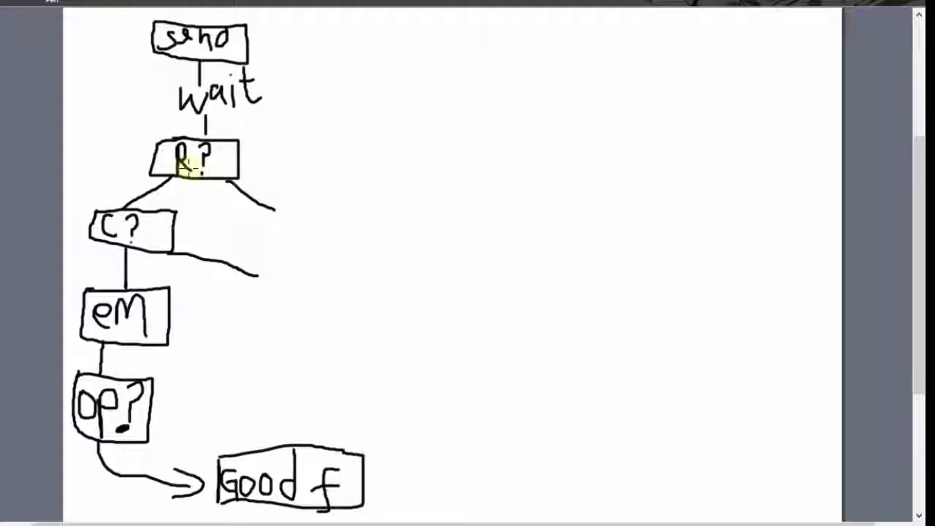
# Draw a red branch from "R?" with connected "Res", "OP" and "Diff" boxes, plus an arrow from "OP" back to "eM".
pyautogui.moveTo(276, 200); pyautogui.dragTo(278, 248)
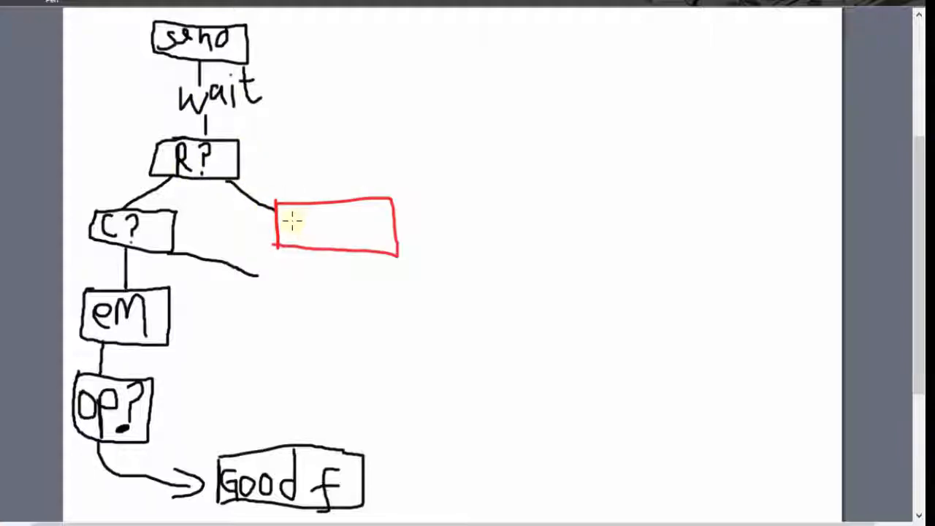
pyautogui.moveTo(292, 222)
pyautogui.mouseDown()
pyautogui.moveTo(290, 212)
pyautogui.moveTo(314, 232)
pyautogui.moveTo(328, 211)
pyautogui.moveTo(333, 238)
pyautogui.moveTo(381, 287)
pyautogui.moveTo(358, 306)
pyautogui.moveTo(415, 271)
pyautogui.moveTo(450, 271)
pyautogui.moveTo(459, 330)
pyautogui.moveTo(358, 303)
pyautogui.moveTo(396, 290)
pyautogui.moveTo(375, 324)
pyautogui.moveTo(254, 349)
pyautogui.moveTo(177, 325)
pyautogui.moveTo(179, 314)
pyautogui.moveTo(188, 350)
pyautogui.mouseUp()
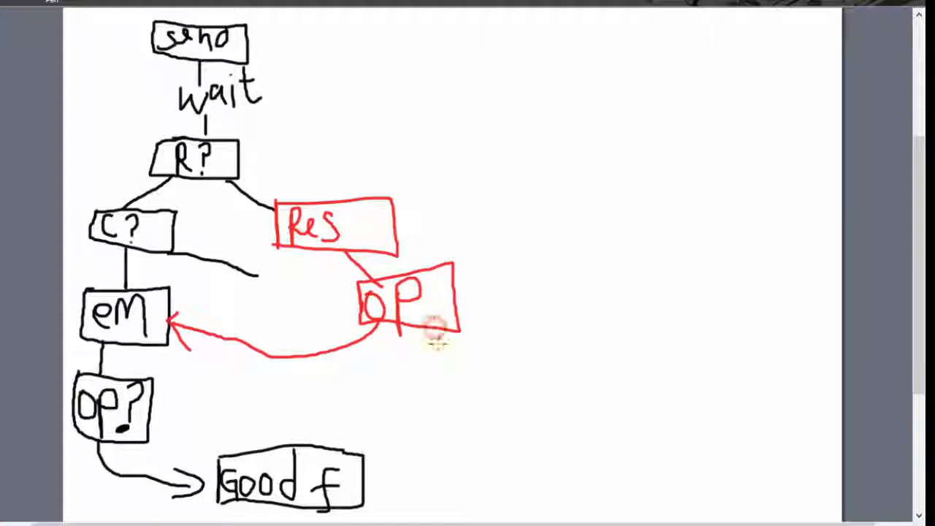
pyautogui.moveTo(435, 330)
pyautogui.mouseDown()
pyautogui.moveTo(495, 396)
pyautogui.moveTo(501, 440)
pyautogui.mouseUp()
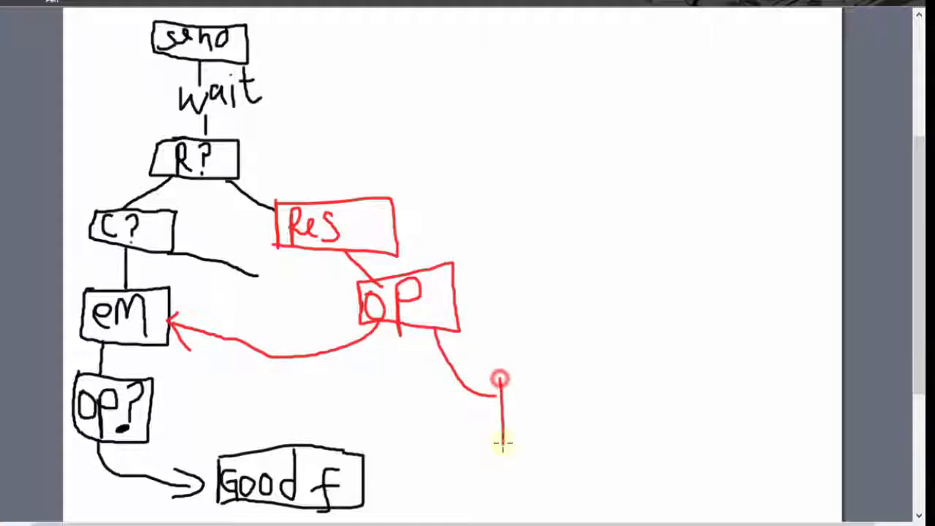
pyautogui.moveTo(501, 378)
pyautogui.mouseDown()
pyautogui.moveTo(568, 470)
pyautogui.moveTo(509, 458)
pyautogui.mouseUp()
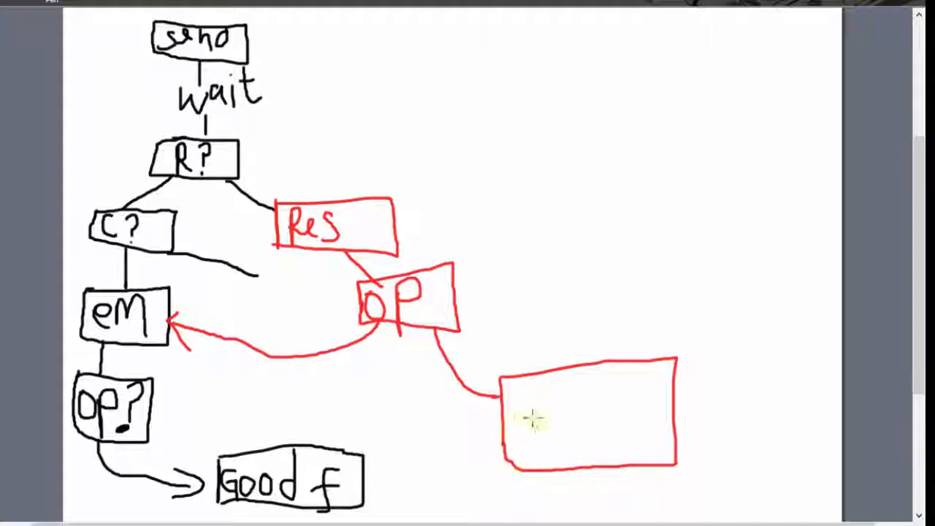
pyautogui.moveTo(517, 398); pyautogui.dragTo(521, 447)
pyautogui.moveTo(518, 394)
pyautogui.mouseDown()
pyautogui.moveTo(518, 448)
pyautogui.moveTo(571, 402)
pyautogui.moveTo(620, 422)
pyautogui.mouseUp()
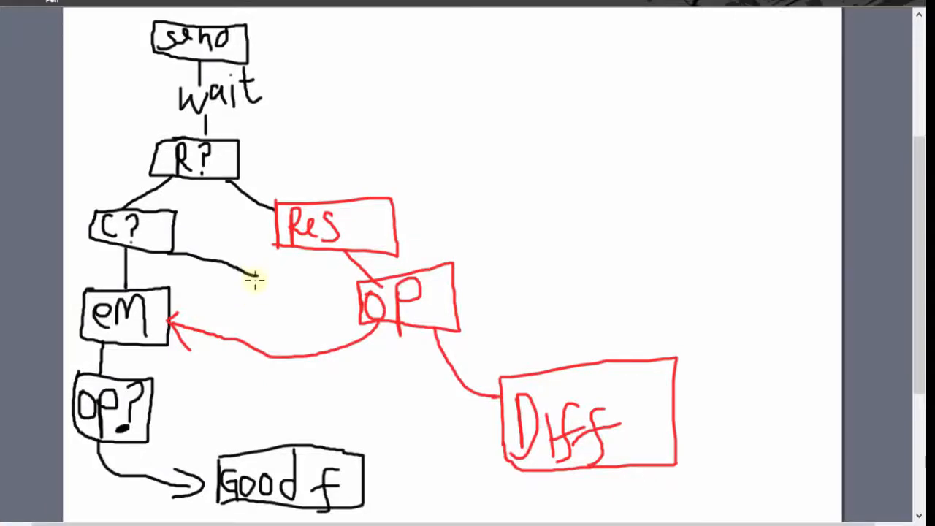
# Draw a red box at the end of the "C?" branch and link it back to the "eM" box.
pyautogui.moveTo(241, 280); pyautogui.dragTo(241, 313)
pyautogui.moveTo(239, 279)
pyautogui.mouseDown()
pyautogui.moveTo(298, 275)
pyautogui.moveTo(302, 326)
pyautogui.moveTo(224, 322)
pyautogui.moveTo(236, 277)
pyautogui.moveTo(248, 274)
pyautogui.mouseUp()
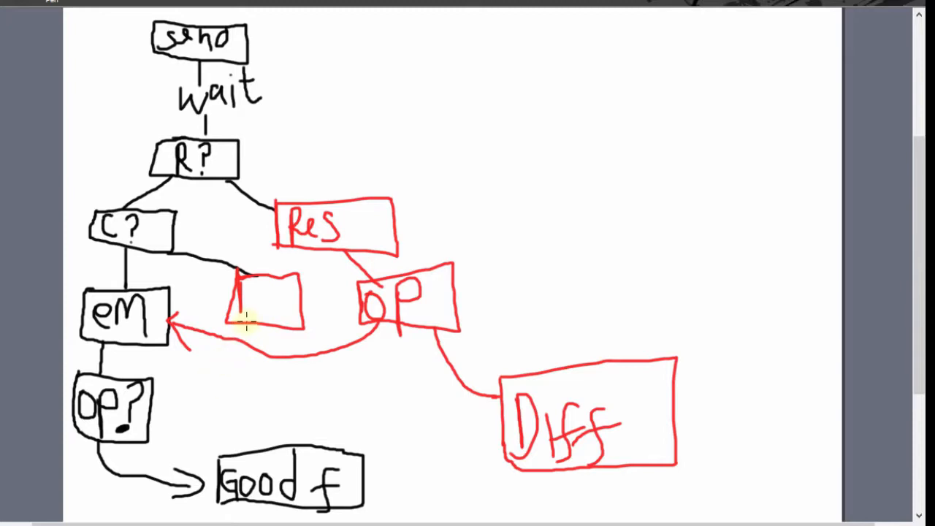
pyautogui.moveTo(244, 319)
pyautogui.mouseDown()
pyautogui.moveTo(226, 333)
pyautogui.moveTo(174, 321)
pyautogui.mouseUp()
pyautogui.moveTo(239, 322); pyautogui.dragTo(169, 328)
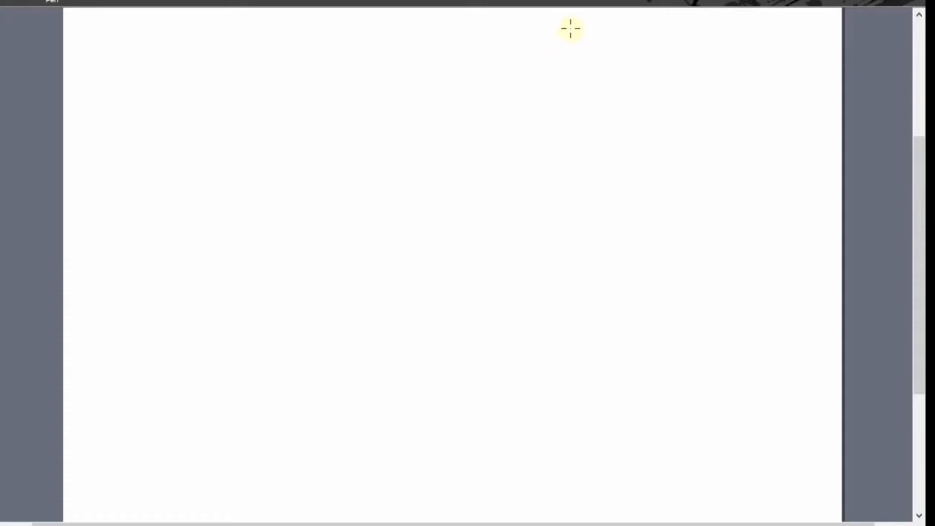
# Draw a box labelled "GF" on a blank page, leaving room for a flowchart beside it.
pyautogui.moveTo(571, 28); pyautogui.dragTo(573, 74)
pyautogui.moveTo(573, 29)
pyautogui.mouseDown()
pyautogui.moveTo(659, 22)
pyautogui.moveTo(664, 75)
pyautogui.moveTo(574, 81)
pyautogui.mouseUp()
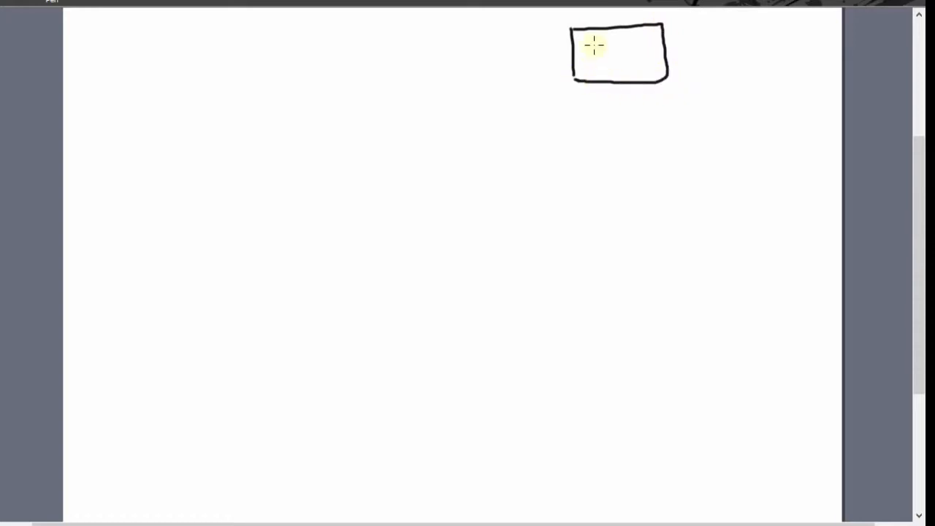
pyautogui.moveTo(594, 46)
pyautogui.mouseDown()
pyautogui.moveTo(613, 65)
pyautogui.moveTo(615, 97)
pyautogui.mouseUp()
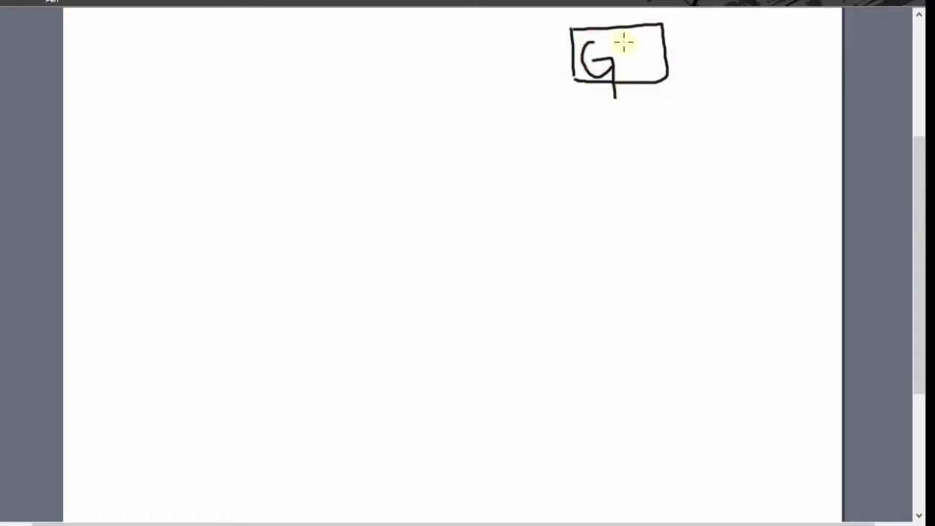
pyautogui.moveTo(624, 42); pyautogui.dragTo(626, 79)
pyautogui.moveTo(614, 44)
pyautogui.mouseDown()
pyautogui.moveTo(638, 38)
pyautogui.moveTo(635, 58)
pyautogui.mouseUp()
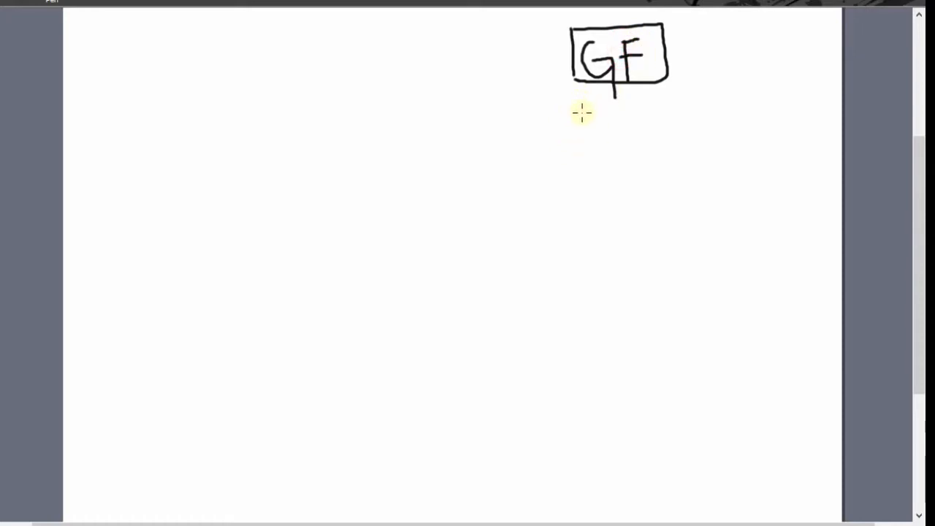
# Draw a wider box labelled "Unpred" directly below the "GF" box.
pyautogui.moveTo(582, 111); pyautogui.dragTo(583, 153)
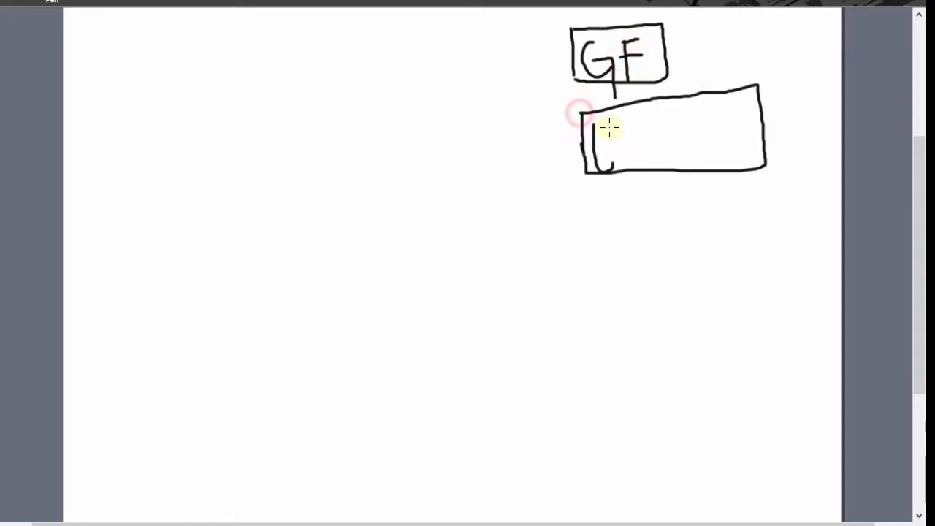
pyautogui.moveTo(610, 122)
pyautogui.mouseDown()
pyautogui.moveTo(612, 165)
pyautogui.moveTo(620, 146)
pyautogui.moveTo(642, 155)
pyautogui.mouseUp()
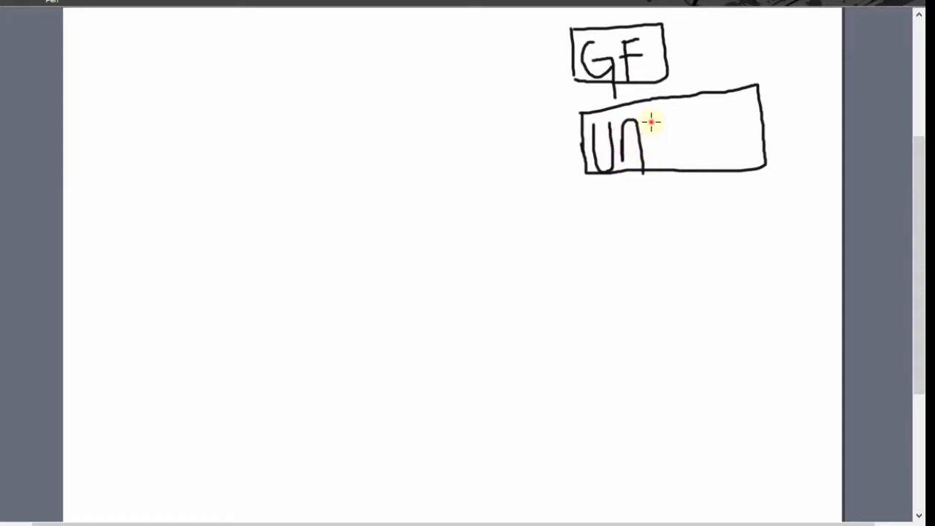
pyautogui.moveTo(651, 121); pyautogui.dragTo(655, 176)
pyautogui.moveTo(651, 122)
pyautogui.mouseDown()
pyautogui.moveTo(667, 128)
pyautogui.moveTo(649, 143)
pyautogui.moveTo(676, 145)
pyautogui.moveTo(689, 120)
pyautogui.moveTo(699, 146)
pyautogui.moveTo(726, 125)
pyautogui.moveTo(722, 87)
pyautogui.mouseUp()
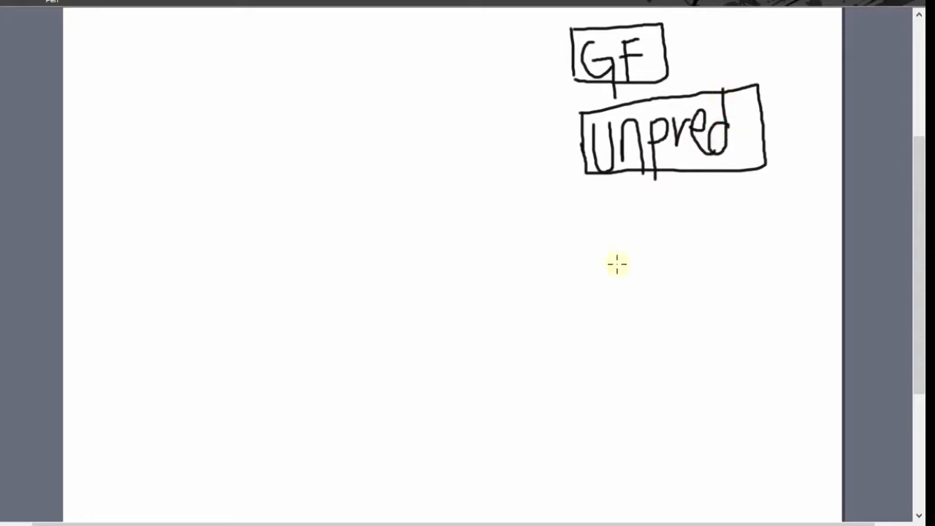
# Draw a box labelled "No-Action" below the "Unpred" box.
pyautogui.moveTo(615, 206); pyautogui.dragTo(620, 244)
pyautogui.moveTo(616, 205)
pyautogui.mouseDown()
pyautogui.moveTo(735, 179)
pyautogui.moveTo(779, 267)
pyautogui.moveTo(601, 300)
pyautogui.moveTo(596, 218)
pyautogui.moveTo(618, 202)
pyautogui.moveTo(610, 209)
pyautogui.moveTo(626, 254)
pyautogui.moveTo(643, 204)
pyautogui.moveTo(648, 230)
pyautogui.moveTo(680, 233)
pyautogui.moveTo(689, 258)
pyautogui.mouseUp()
pyautogui.moveTo(699, 209)
pyautogui.mouseDown()
pyautogui.moveTo(709, 251)
pyautogui.moveTo(712, 239)
pyautogui.moveTo(732, 246)
pyautogui.mouseUp()
pyautogui.moveTo(733, 196); pyautogui.dragTo(735, 265)
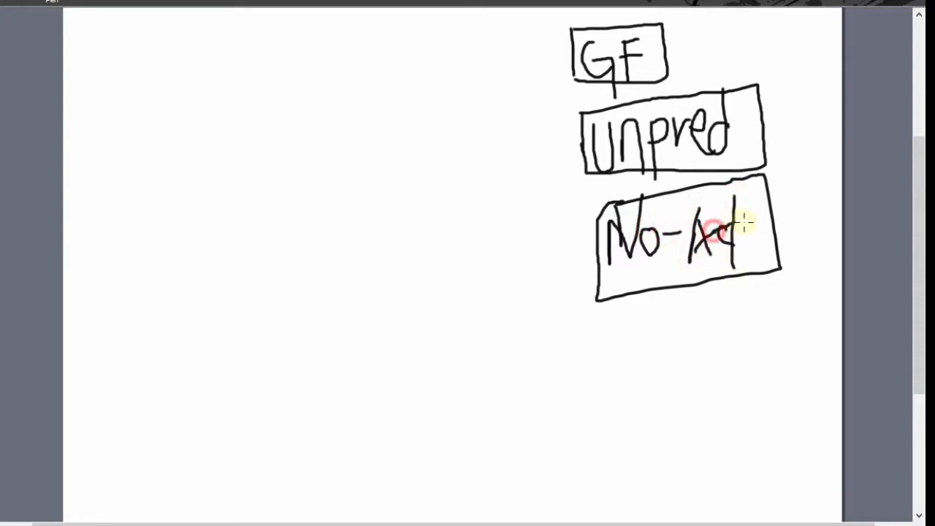
pyautogui.moveTo(725, 218)
pyautogui.mouseDown()
pyautogui.moveTo(743, 216)
pyautogui.moveTo(750, 250)
pyautogui.moveTo(759, 232)
pyautogui.moveTo(793, 239)
pyautogui.mouseUp()
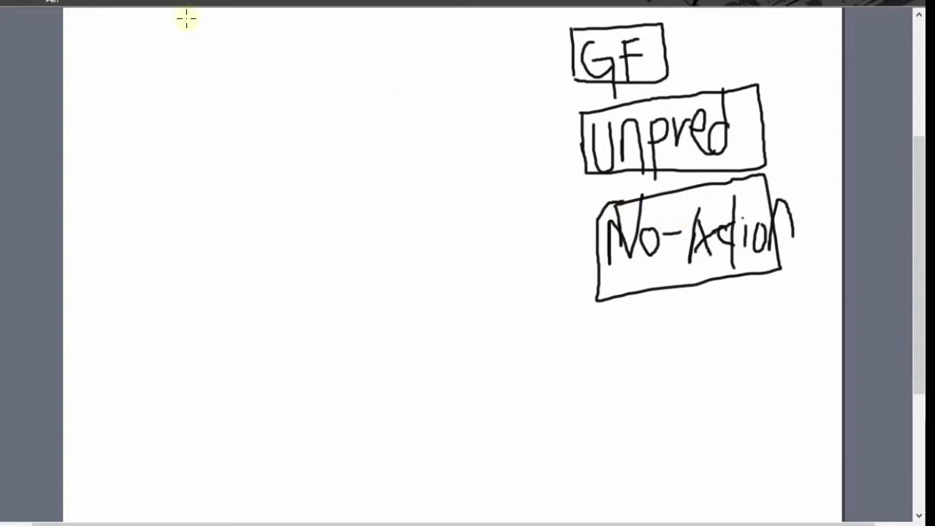
# Start a separate flowchart with a box labelled "Subs" and a check mark.
pyautogui.moveTo(202, 16); pyautogui.dragTo(205, 67)
pyautogui.moveTo(201, 15)
pyautogui.mouseDown()
pyautogui.moveTo(378, 22)
pyautogui.moveTo(277, 68)
pyautogui.moveTo(192, 71)
pyautogui.moveTo(196, 62)
pyautogui.moveTo(206, 73)
pyautogui.mouseUp()
pyautogui.moveTo(241, 23)
pyautogui.mouseDown()
pyautogui.moveTo(224, 33)
pyautogui.moveTo(221, 55)
pyautogui.moveTo(261, 33)
pyautogui.moveTo(288, 58)
pyautogui.moveTo(309, 40)
pyautogui.moveTo(311, 60)
pyautogui.moveTo(381, 12)
pyautogui.mouseUp()
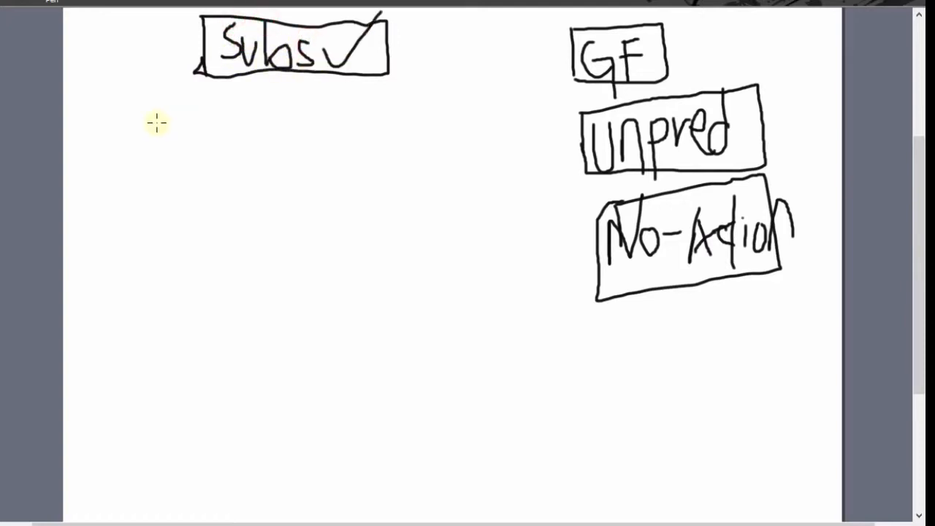
# Draw a "Welc" box connected below the "Subs" box and an "open" box connected beneath it.
pyautogui.moveTo(263, 73)
pyautogui.mouseDown()
pyautogui.moveTo(262, 107)
pyautogui.moveTo(313, 135)
pyautogui.moveTo(155, 135)
pyautogui.moveTo(241, 100)
pyautogui.mouseUp()
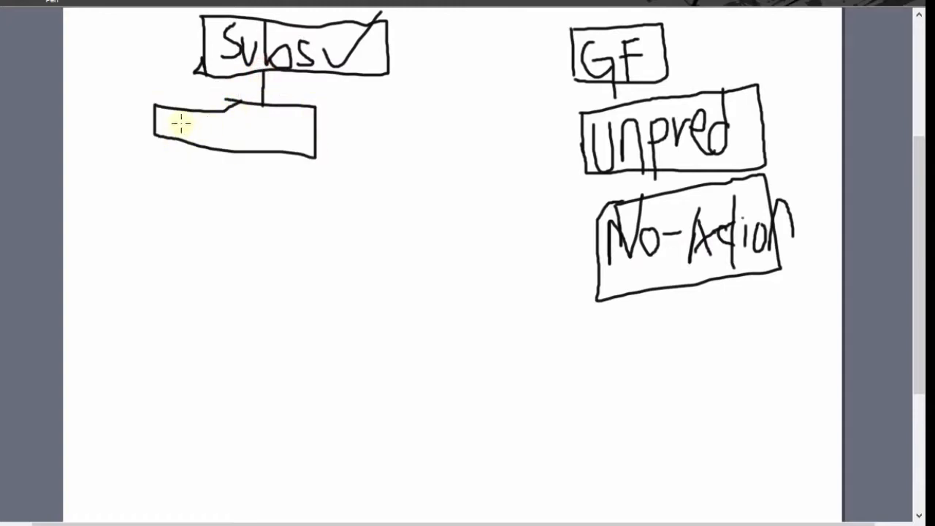
pyautogui.moveTo(181, 114)
pyautogui.mouseDown()
pyautogui.moveTo(182, 136)
pyautogui.moveTo(204, 115)
pyautogui.moveTo(207, 133)
pyautogui.mouseUp()
pyautogui.moveTo(230, 102); pyautogui.dragTo(231, 150)
pyautogui.moveTo(245, 134)
pyautogui.mouseDown()
pyautogui.moveTo(241, 146)
pyautogui.moveTo(186, 165)
pyautogui.moveTo(185, 181)
pyautogui.mouseUp()
pyautogui.moveTo(128, 178)
pyautogui.mouseDown()
pyautogui.moveTo(119, 195)
pyautogui.moveTo(123, 179)
pyautogui.moveTo(204, 219)
pyautogui.mouseUp()
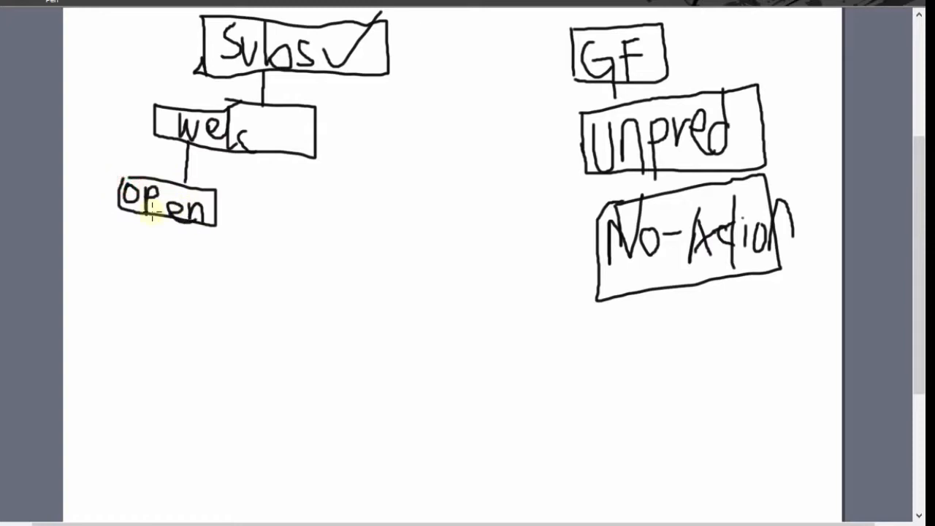
# Draw a "Send" box connected below the "open" box.
pyautogui.moveTo(148, 215); pyautogui.dragTo(109, 254)
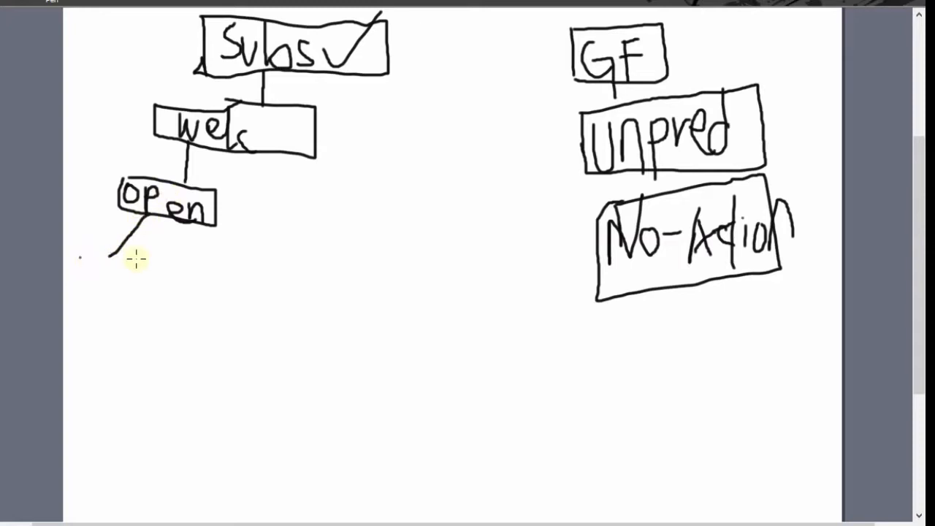
pyautogui.moveTo(78, 257)
pyautogui.mouseDown()
pyautogui.moveTo(171, 269)
pyautogui.moveTo(168, 302)
pyautogui.moveTo(103, 300)
pyautogui.moveTo(71, 259)
pyautogui.mouseUp()
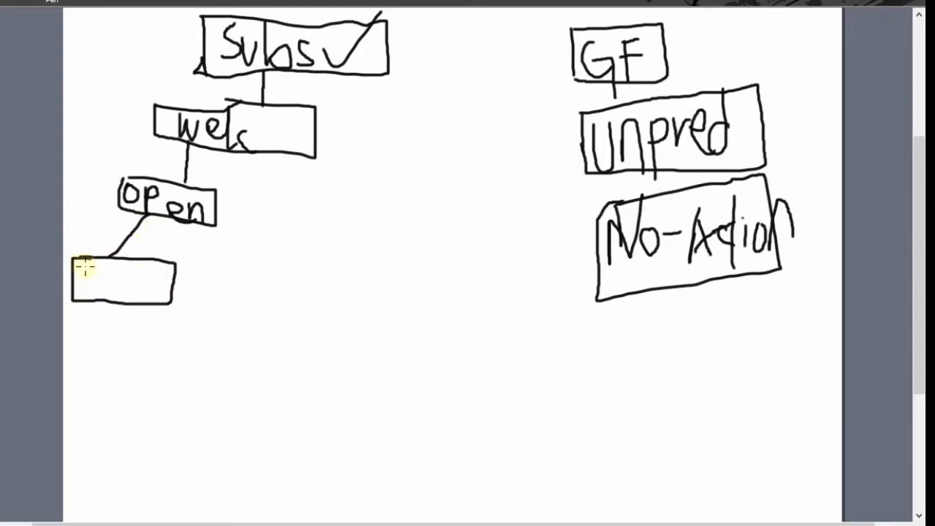
pyautogui.moveTo(95, 257)
pyautogui.mouseDown()
pyautogui.moveTo(75, 263)
pyautogui.moveTo(154, 284)
pyautogui.moveTo(156, 272)
pyautogui.mouseUp()
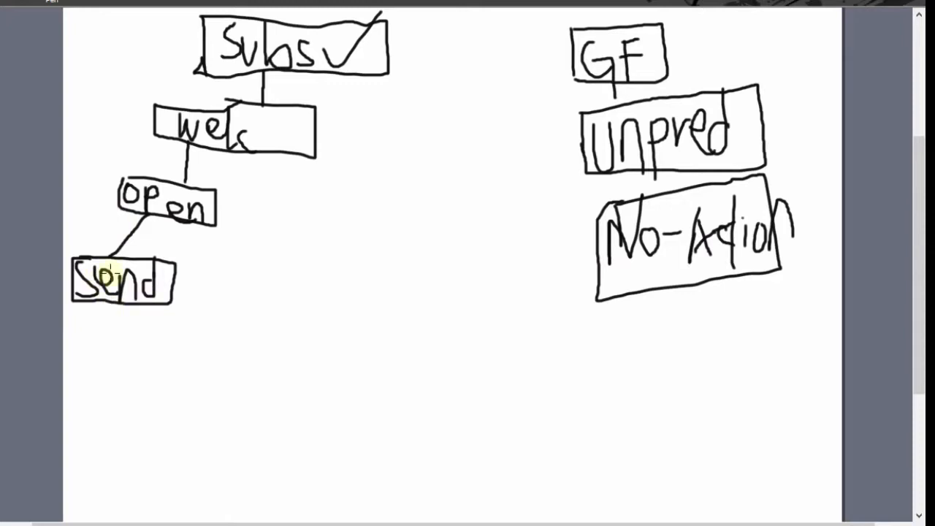
# Draw an "Ope" box connected below the "Send" box and a "GF" box linked beneath it by a curved line.
pyautogui.moveTo(101, 303)
pyautogui.mouseDown()
pyautogui.moveTo(95, 339)
pyautogui.moveTo(99, 329)
pyautogui.moveTo(182, 349)
pyautogui.moveTo(75, 402)
pyautogui.moveTo(63, 329)
pyautogui.mouseUp()
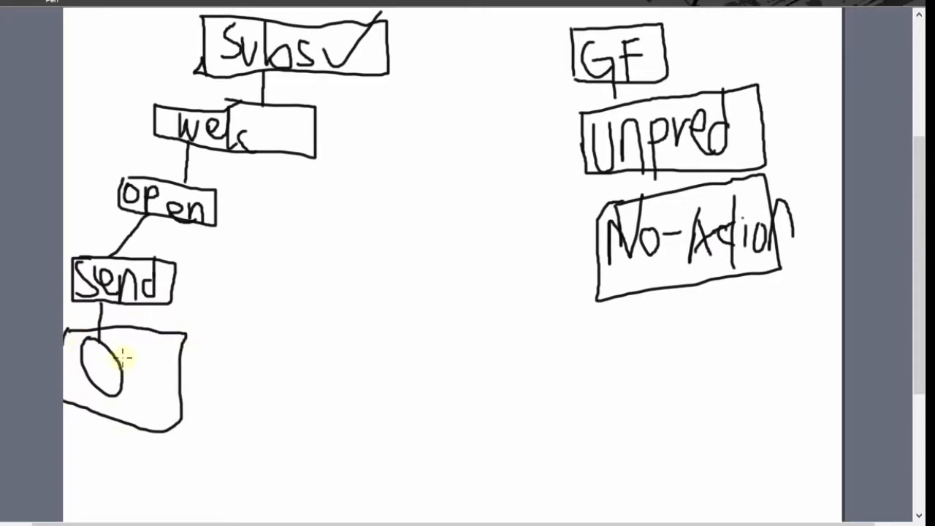
pyautogui.moveTo(124, 354)
pyautogui.mouseDown()
pyautogui.moveTo(129, 397)
pyautogui.moveTo(138, 363)
pyautogui.moveTo(125, 370)
pyautogui.moveTo(147, 365)
pyautogui.moveTo(150, 383)
pyautogui.moveTo(156, 363)
pyautogui.mouseUp()
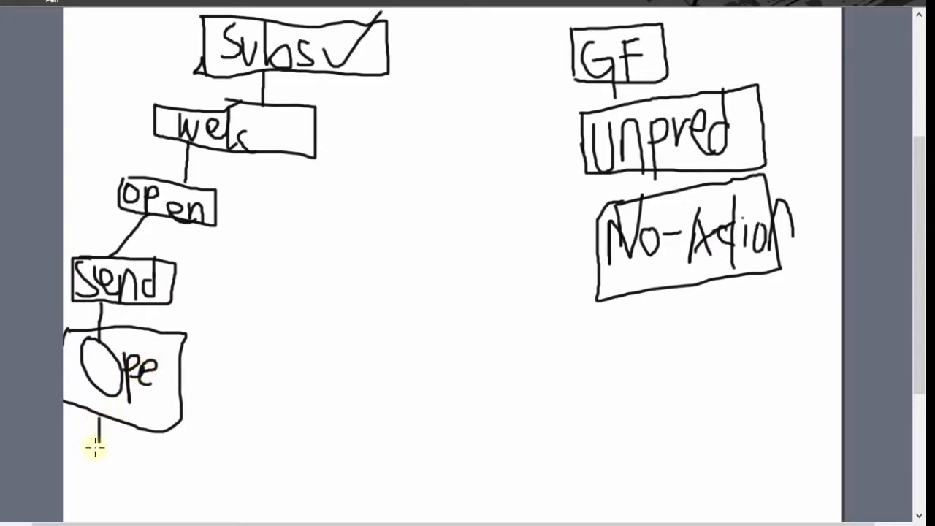
pyautogui.moveTo(99, 422)
pyautogui.mouseDown()
pyautogui.moveTo(97, 441)
pyautogui.moveTo(191, 476)
pyautogui.moveTo(192, 504)
pyautogui.mouseUp()
pyautogui.moveTo(192, 450)
pyautogui.mouseDown()
pyautogui.moveTo(282, 436)
pyautogui.moveTo(301, 494)
pyautogui.moveTo(194, 501)
pyautogui.mouseUp()
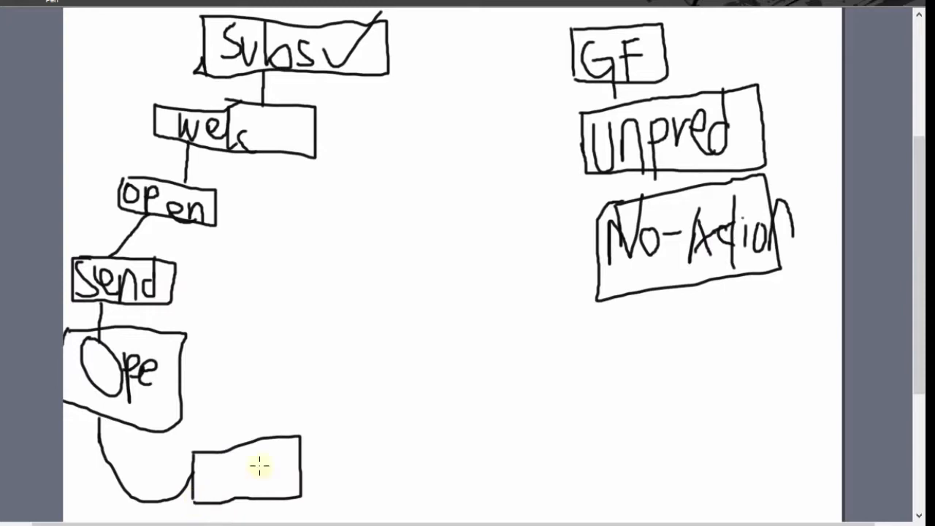
pyautogui.moveTo(223, 462)
pyautogui.mouseDown()
pyautogui.moveTo(211, 480)
pyautogui.moveTo(219, 504)
pyautogui.mouseUp()
pyautogui.moveTo(242, 465)
pyautogui.mouseDown()
pyautogui.moveTo(244, 497)
pyautogui.moveTo(269, 454)
pyautogui.moveTo(234, 475)
pyautogui.mouseUp()
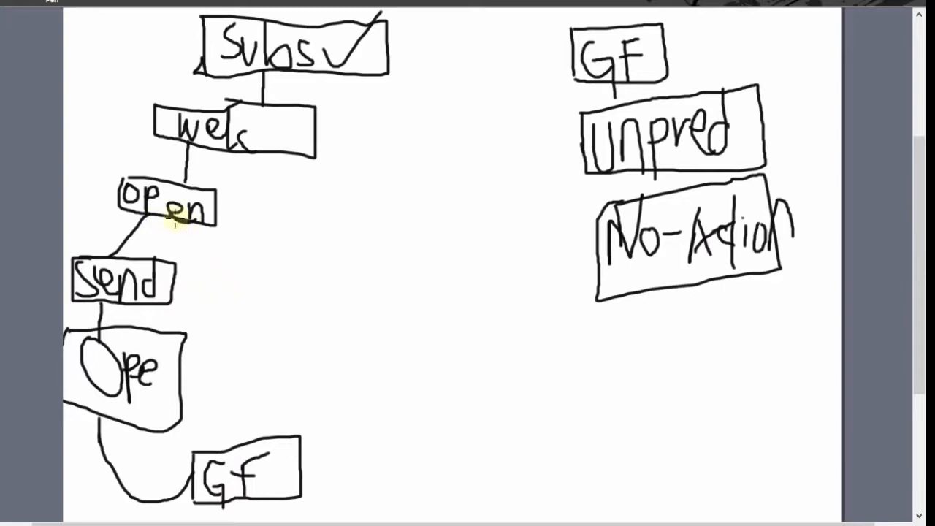
# Draw a red "Send" box branching from the "open" box, with a red arrow leading back to the black "Send" box.
pyautogui.moveTo(182, 216)
pyautogui.mouseDown()
pyautogui.moveTo(255, 253)
pyautogui.moveTo(258, 238)
pyautogui.moveTo(331, 217)
pyautogui.moveTo(388, 220)
pyautogui.mouseUp()
pyautogui.moveTo(389, 254); pyautogui.dragTo(259, 273)
pyautogui.moveTo(296, 246)
pyautogui.mouseDown()
pyautogui.moveTo(270, 255)
pyautogui.moveTo(307, 244)
pyautogui.moveTo(323, 268)
pyautogui.moveTo(338, 260)
pyautogui.moveTo(355, 246)
pyautogui.moveTo(355, 214)
pyautogui.mouseUp()
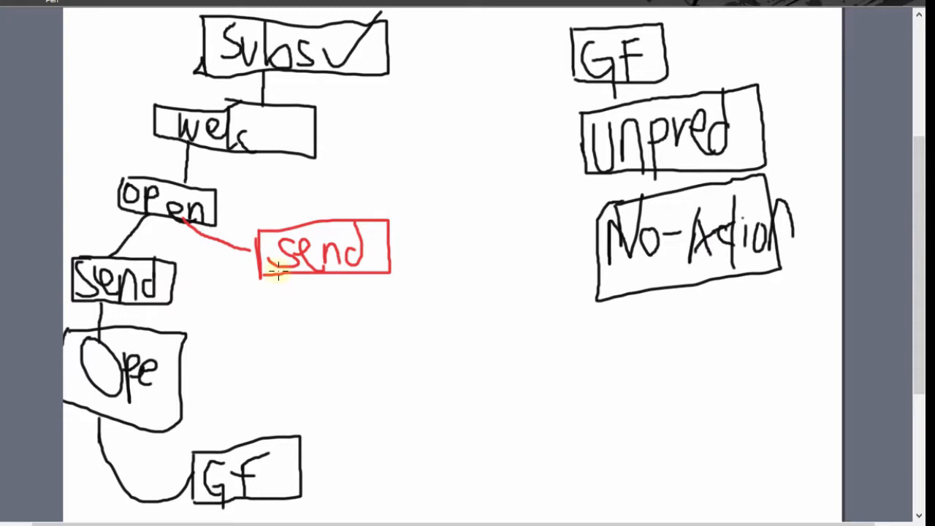
pyautogui.moveTo(280, 273)
pyautogui.mouseDown()
pyautogui.moveTo(282, 315)
pyautogui.moveTo(240, 314)
pyautogui.moveTo(176, 282)
pyautogui.moveTo(188, 293)
pyautogui.mouseUp()
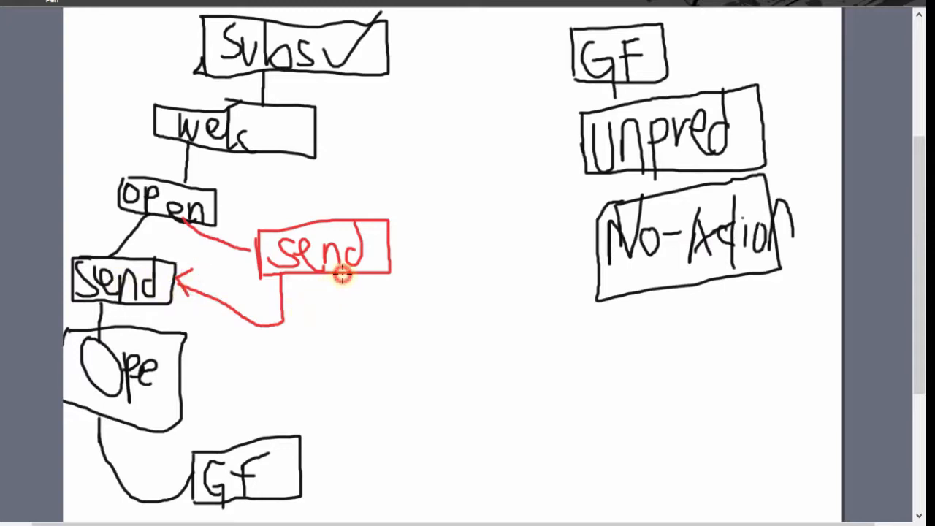
# Draw a red arrow from the red "Send" box to an empty red box with two branch lines beneath it.
pyautogui.moveTo(341, 275); pyautogui.dragTo(343, 308)
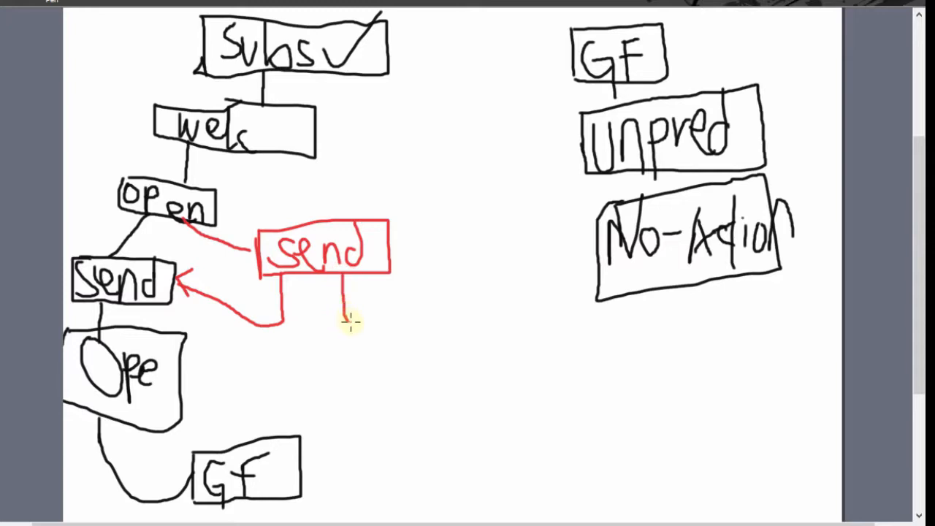
pyautogui.moveTo(399, 328)
pyautogui.mouseDown()
pyautogui.moveTo(381, 347)
pyautogui.moveTo(457, 307)
pyautogui.mouseUp()
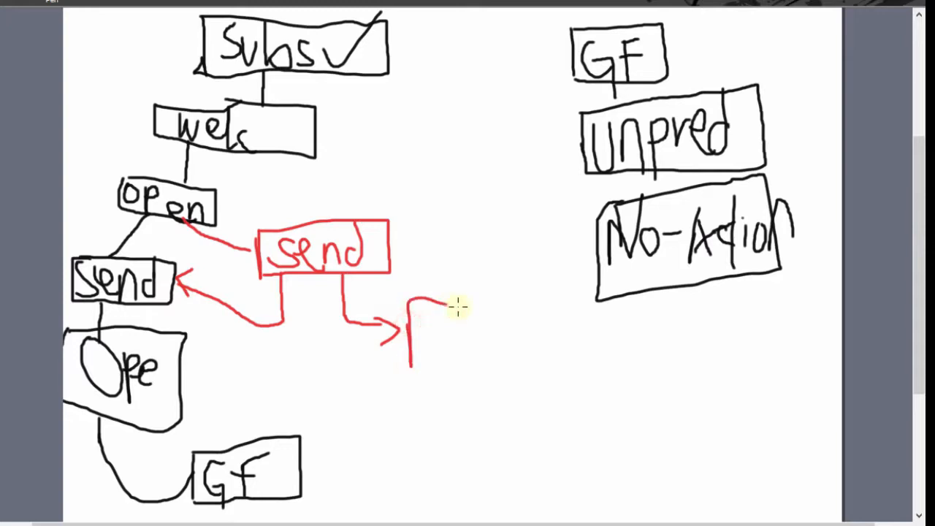
pyautogui.moveTo(472, 365)
pyautogui.mouseDown()
pyautogui.moveTo(396, 358)
pyautogui.moveTo(372, 402)
pyautogui.mouseUp()
pyautogui.moveTo(449, 370)
pyautogui.mouseDown()
pyautogui.moveTo(484, 417)
pyautogui.moveTo(496, 409)
pyautogui.mouseUp()
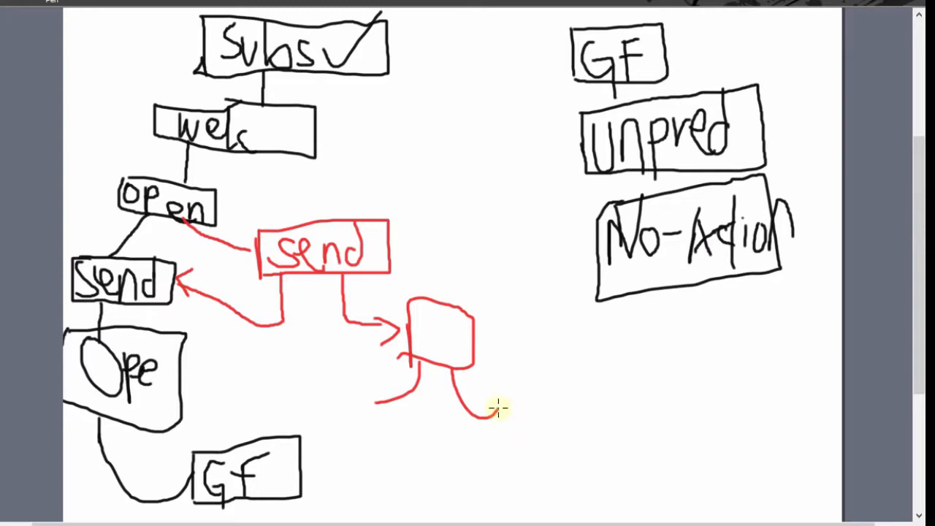
# Draw a red "NA" box and a red "UNP" box at the ends of the empty red box's two branches.
pyautogui.moveTo(498, 392); pyautogui.dragTo(501, 447)
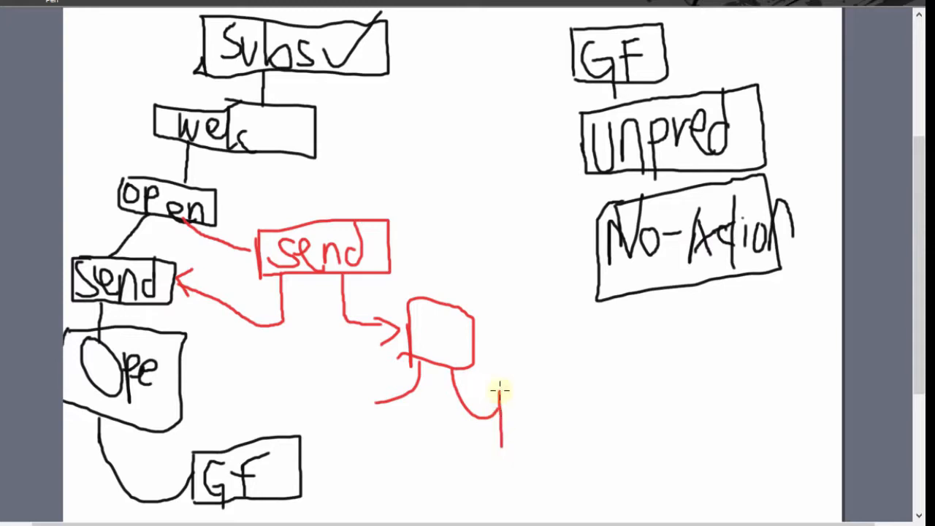
pyautogui.moveTo(499, 390)
pyautogui.mouseDown()
pyautogui.moveTo(589, 385)
pyautogui.moveTo(532, 467)
pyautogui.moveTo(504, 454)
pyautogui.mouseUp()
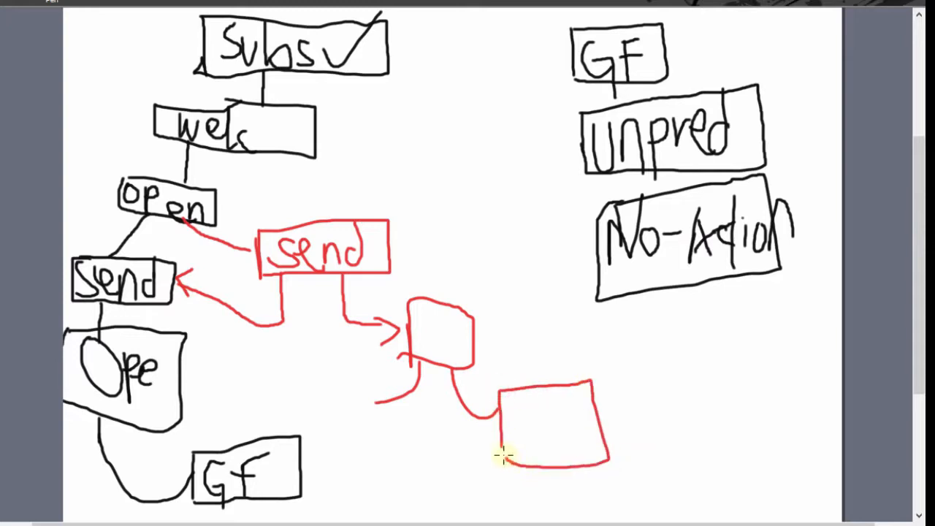
pyautogui.moveTo(517, 411); pyautogui.dragTo(547, 410)
pyautogui.moveTo(577, 380)
pyautogui.mouseDown()
pyautogui.moveTo(561, 443)
pyautogui.moveTo(598, 459)
pyautogui.mouseUp()
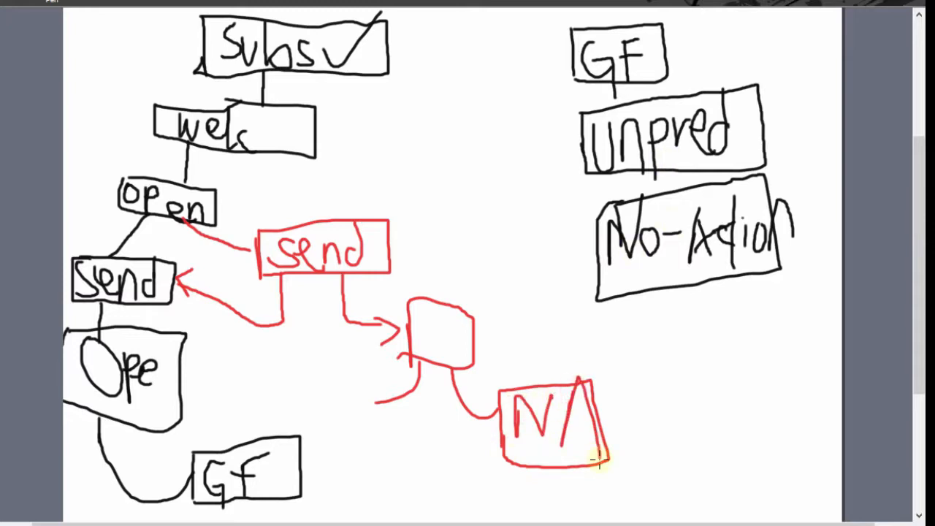
pyautogui.moveTo(569, 422); pyautogui.dragTo(595, 421)
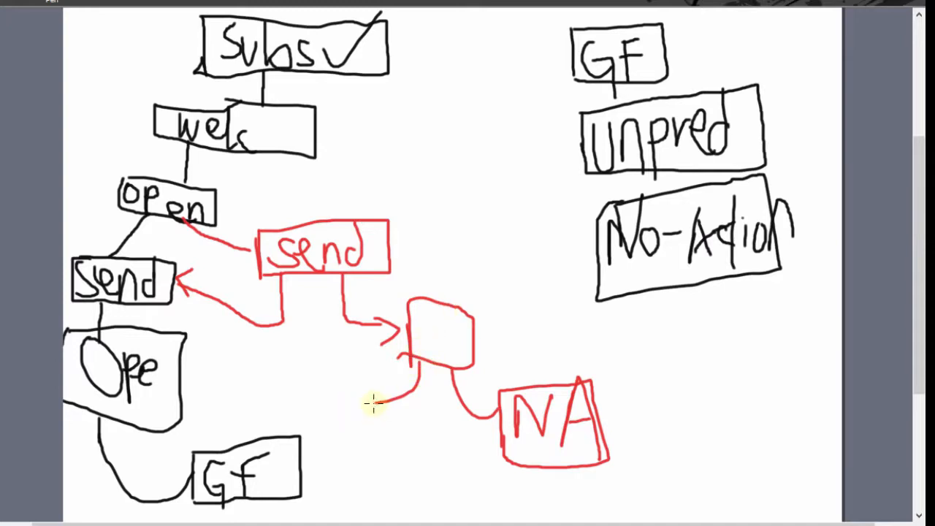
pyautogui.moveTo(372, 402)
pyautogui.mouseDown()
pyautogui.moveTo(370, 457)
pyautogui.moveTo(426, 452)
pyautogui.moveTo(426, 518)
pyautogui.mouseUp()
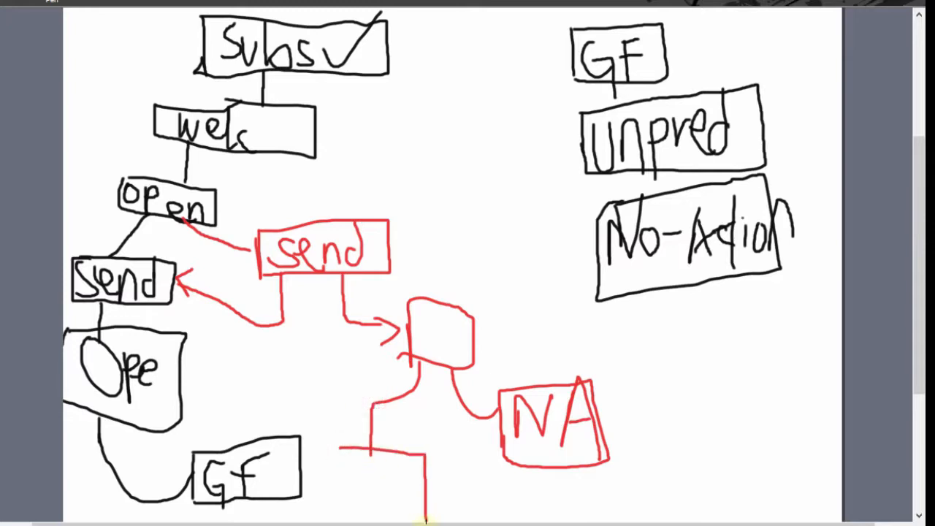
pyautogui.moveTo(343, 461)
pyautogui.mouseDown()
pyautogui.moveTo(350, 492)
pyautogui.moveTo(359, 467)
pyautogui.moveTo(417, 472)
pyautogui.mouseUp()
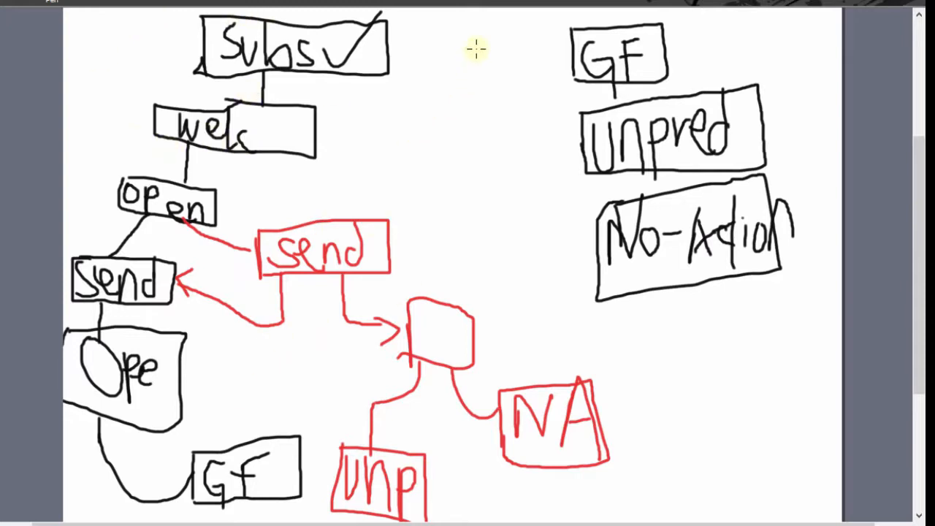
# Draw a long red diagonal arrow beside the "Subs" flowchart and another beside the "Send" flowchart in the other SmoothDraw window.
pyautogui.moveTo(475, 44)
pyautogui.mouseDown()
pyautogui.moveTo(526, 271)
pyautogui.moveTo(646, 402)
pyautogui.mouseUp()
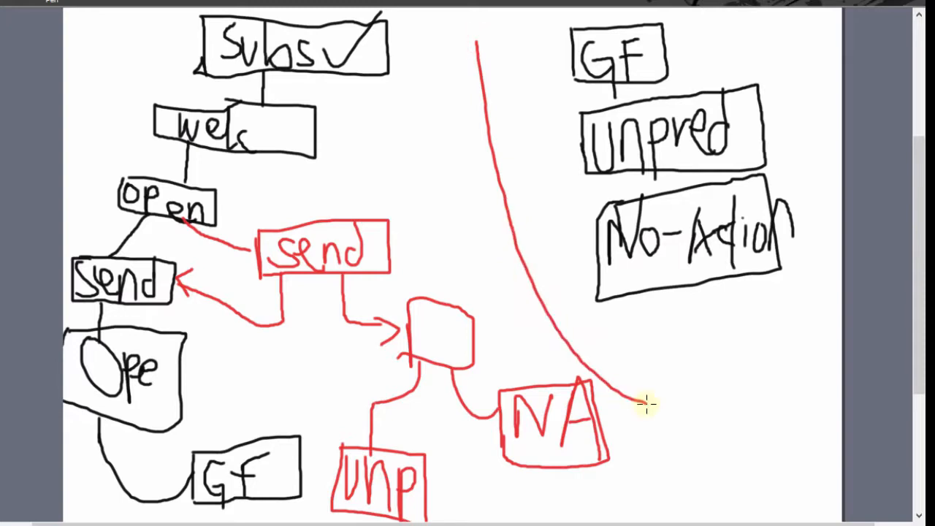
pyautogui.moveTo(631, 370)
pyautogui.mouseDown()
pyautogui.moveTo(669, 407)
pyautogui.moveTo(637, 419)
pyautogui.mouseUp()
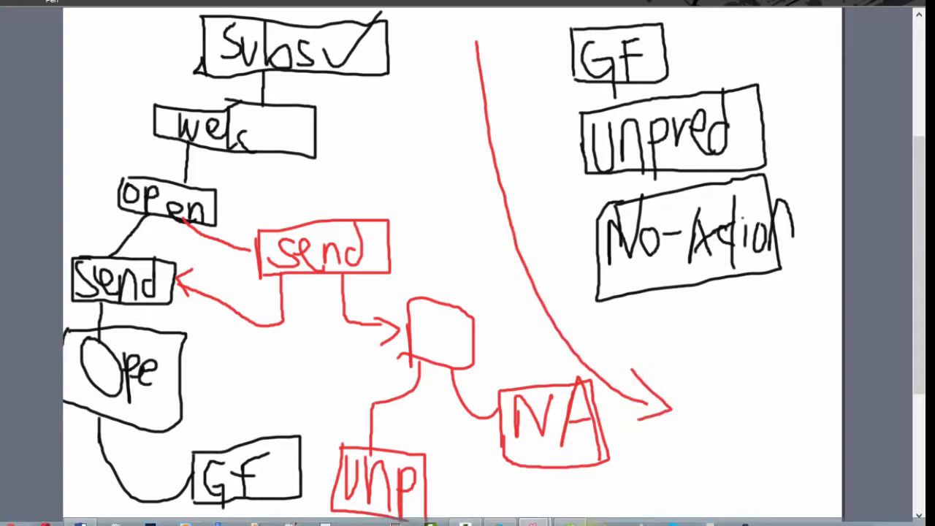
pyautogui.moveTo(533, 520)
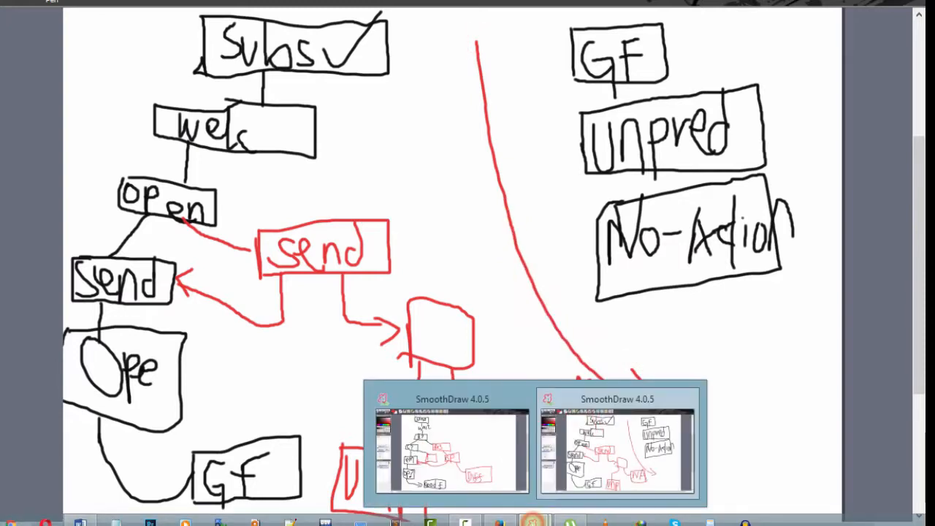
pyautogui.click(462, 455)
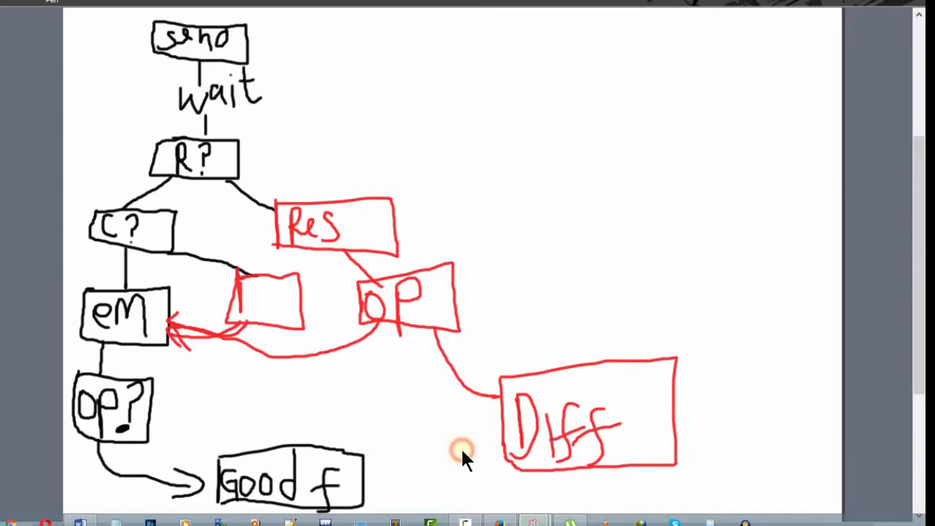
pyautogui.click(382, 9)
pyautogui.moveTo(343, 16)
pyautogui.mouseDown()
pyautogui.moveTo(522, 238)
pyautogui.moveTo(544, 248)
pyautogui.mouseUp()
pyautogui.moveTo(529, 206)
pyautogui.mouseDown()
pyautogui.moveTo(590, 273)
pyautogui.moveTo(525, 274)
pyautogui.mouseUp()
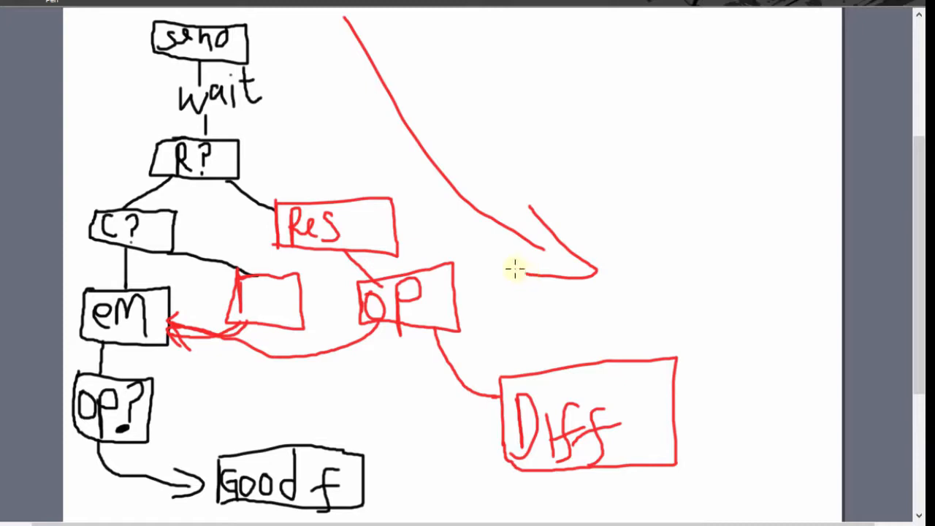
# In the "Subs" drawing, draw a red curve beside the "GF", "Unpred" and "No-Action" boxes and write "Landing" in red beneath them.
pyautogui.click(584, 463)
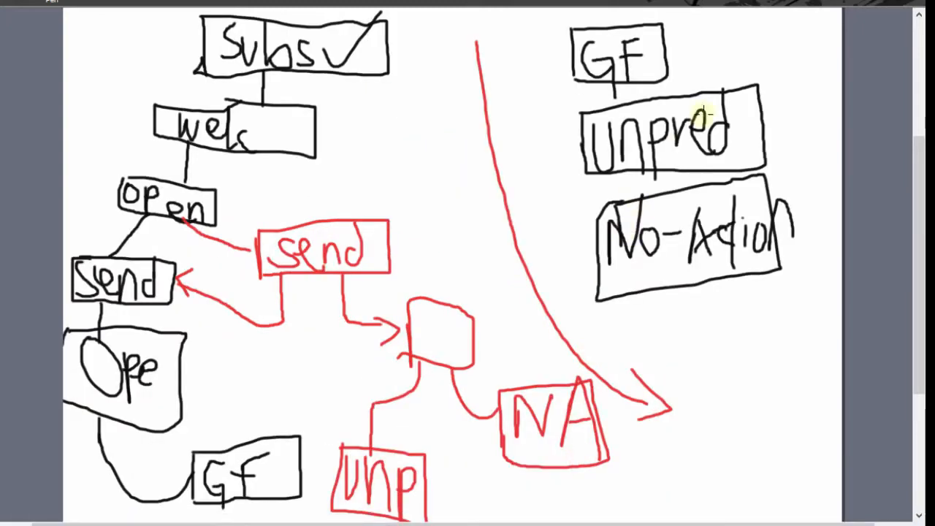
pyautogui.moveTo(757, 29)
pyautogui.mouseDown()
pyautogui.moveTo(816, 150)
pyautogui.moveTo(794, 249)
pyautogui.mouseUp()
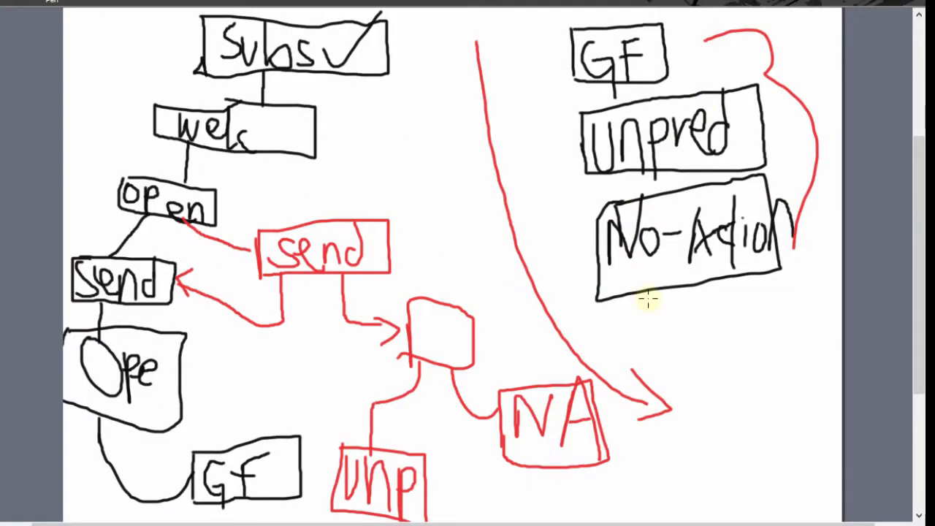
pyautogui.moveTo(647, 298)
pyautogui.mouseDown()
pyautogui.moveTo(647, 344)
pyautogui.moveTo(755, 359)
pyautogui.moveTo(764, 309)
pyautogui.moveTo(770, 351)
pyautogui.mouseUp()
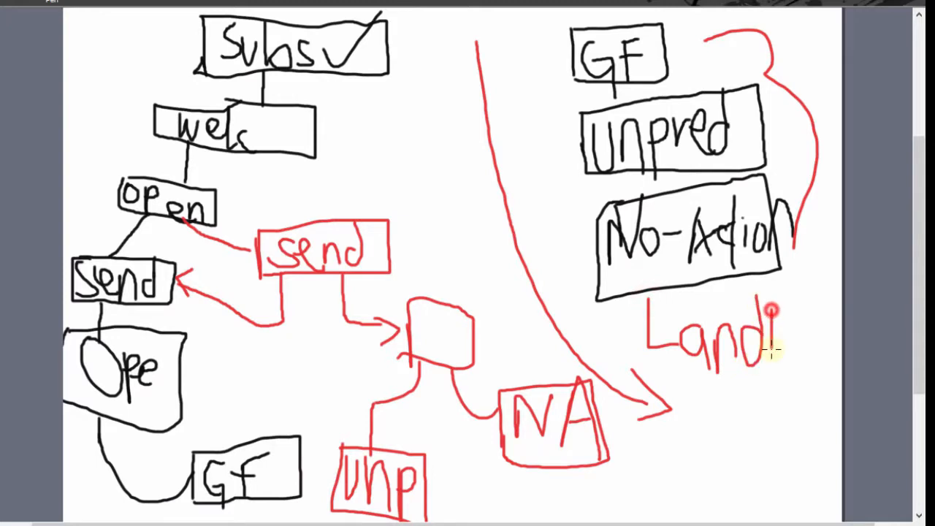
pyautogui.click(773, 297)
pyautogui.moveTo(784, 315)
pyautogui.mouseDown()
pyautogui.moveTo(785, 340)
pyautogui.moveTo(811, 331)
pyautogui.moveTo(815, 358)
pyautogui.mouseUp()
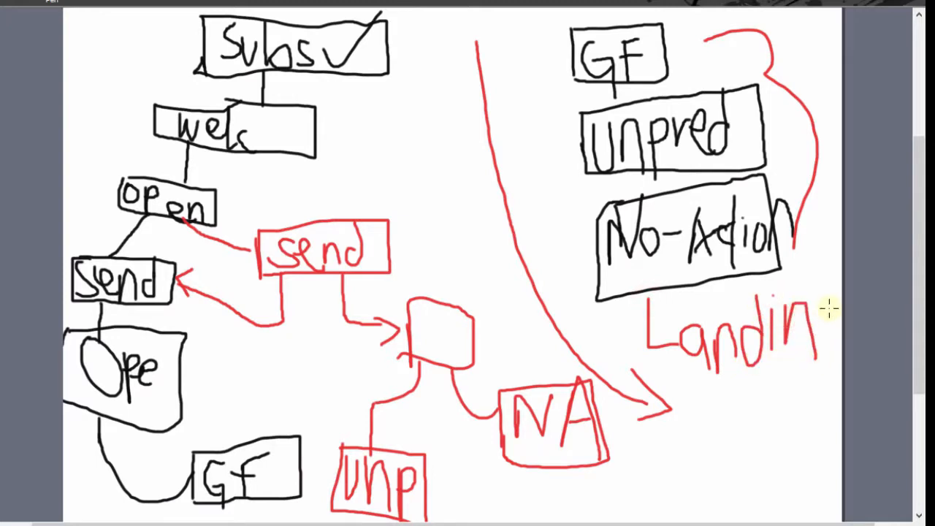
pyautogui.moveTo(830, 308)
pyautogui.mouseDown()
pyautogui.moveTo(795, 434)
pyautogui.moveTo(785, 416)
pyautogui.mouseUp()
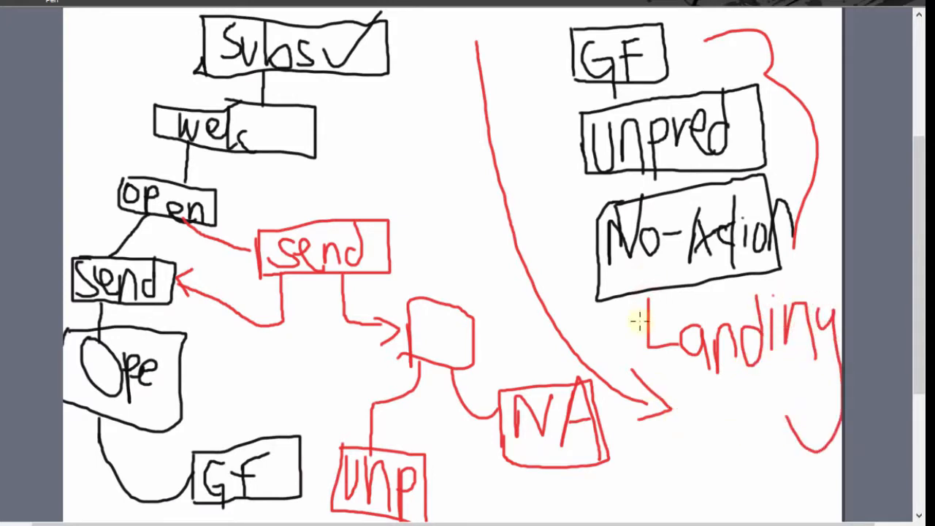
# Switch to GetResponse's My Campaigns list and highlight the goodfellows and unpredictables campaign names.
pyautogui.moveTo(542, 522)
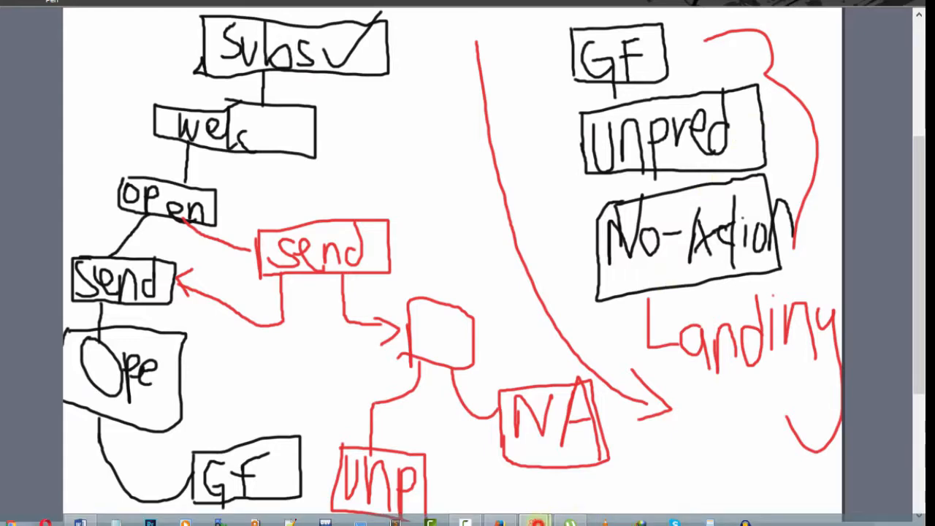
pyautogui.click(457, 457)
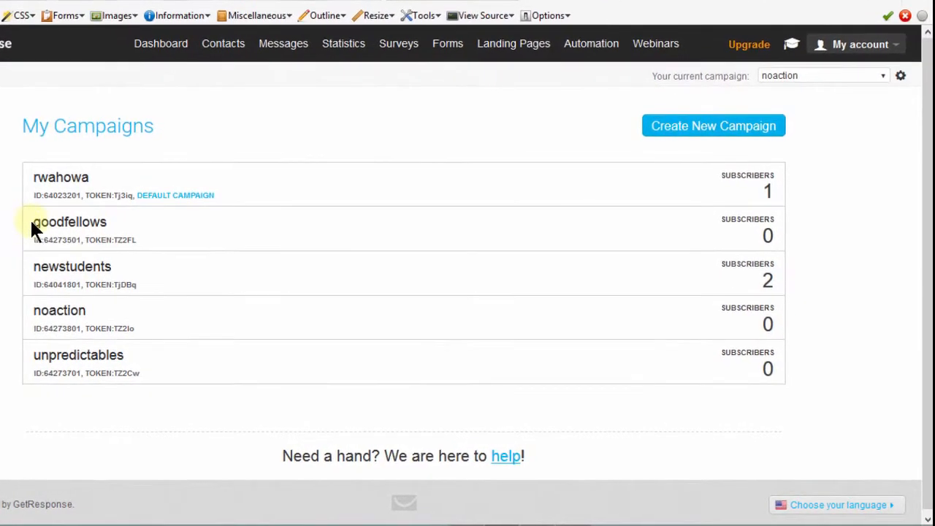
pyautogui.moveTo(27, 219); pyautogui.dragTo(102, 222)
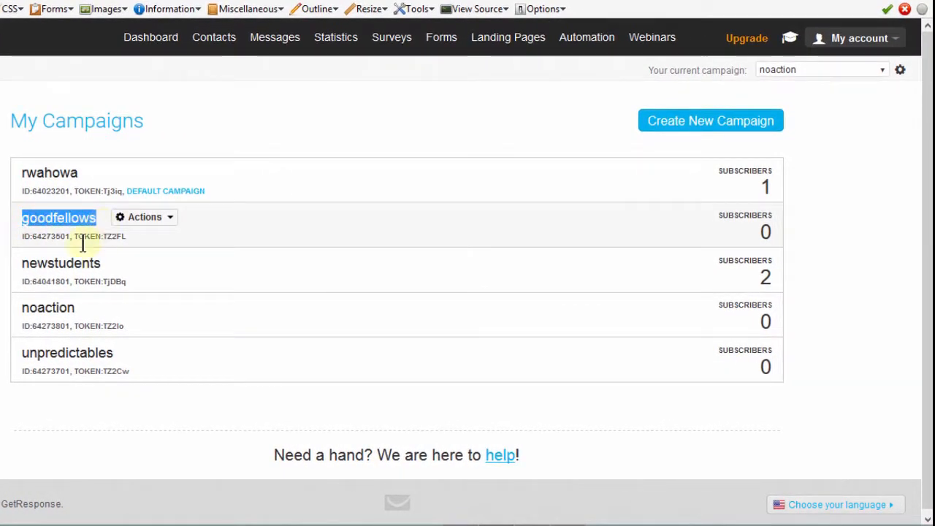
pyautogui.moveTo(22, 308); pyautogui.dragTo(110, 352)
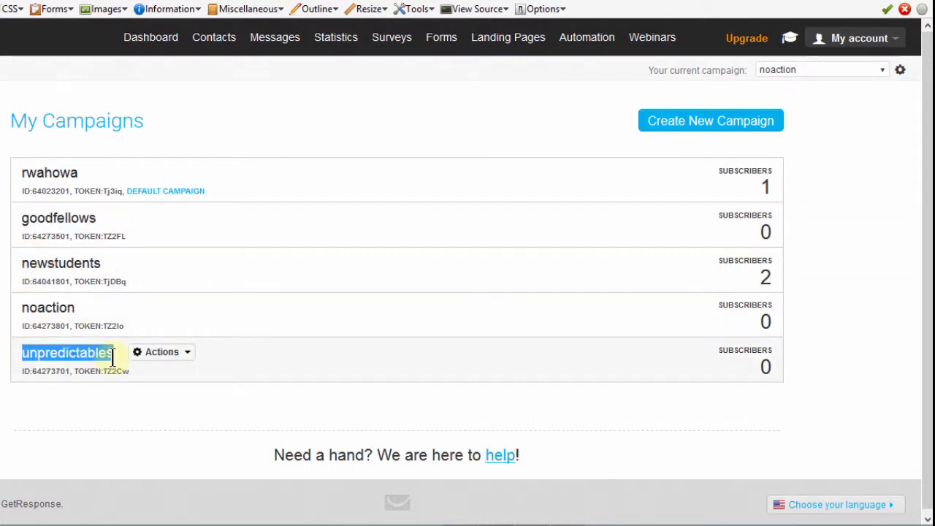
pyautogui.click(131, 422)
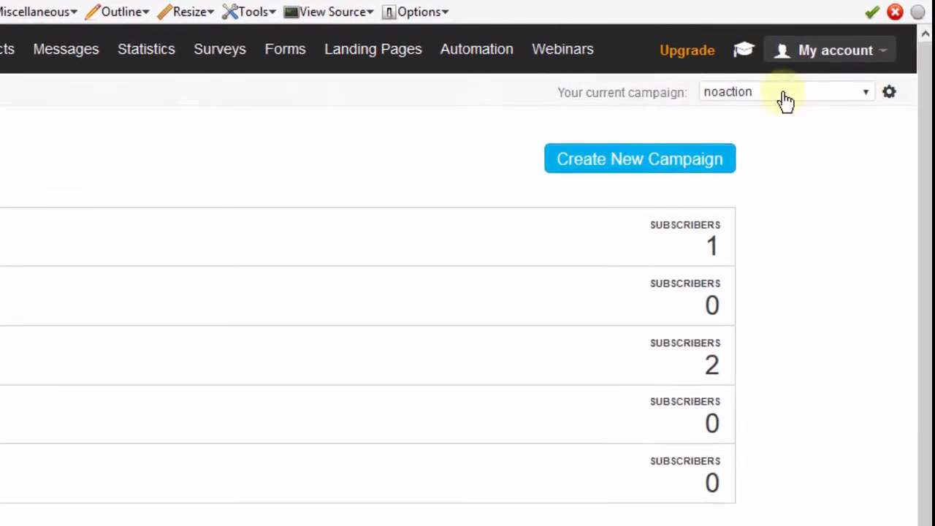
# Examine the current campaign selector's list of campaigns and its campaign creation and automation options.
pyautogui.click(865, 96)
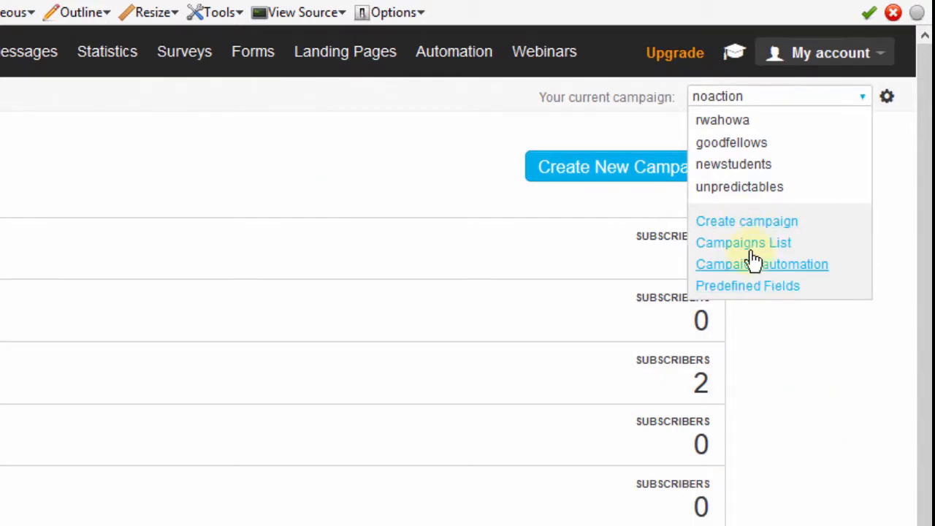
pyautogui.click(803, 394)
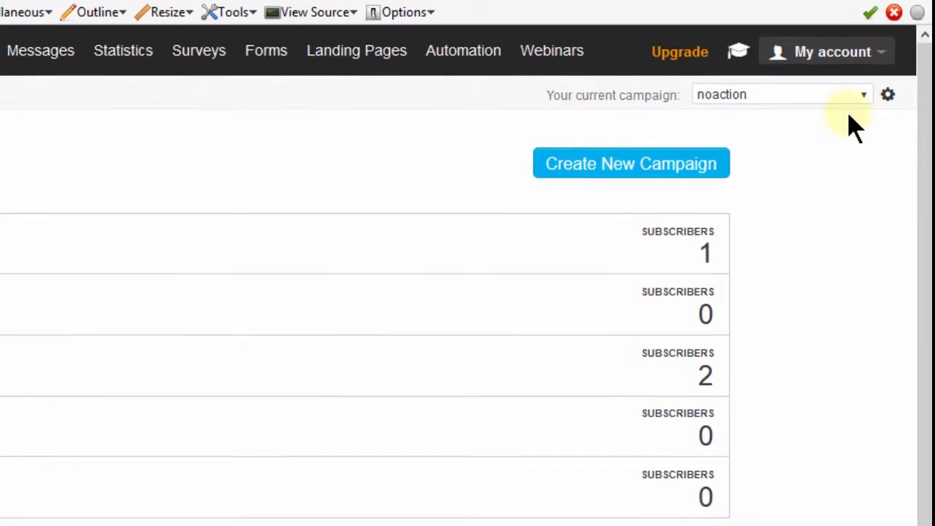
pyautogui.click(861, 98)
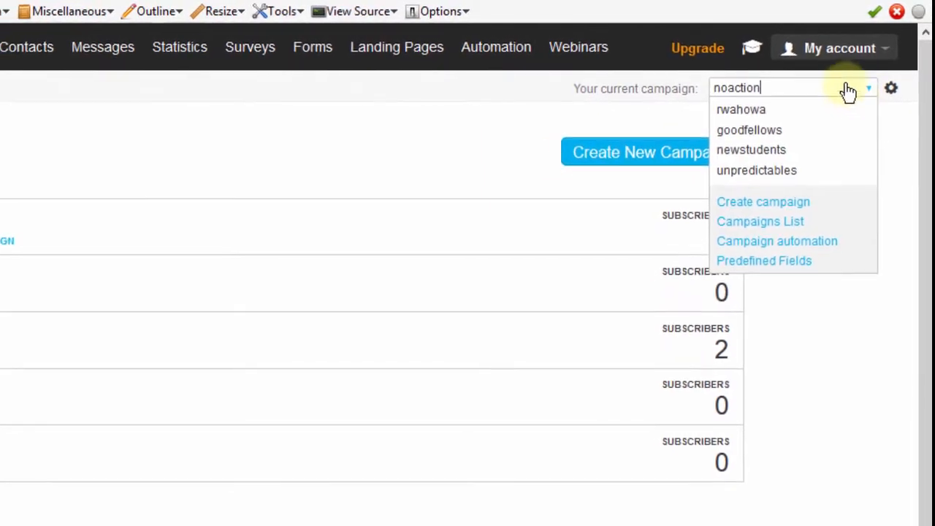
pyautogui.click(19, 105)
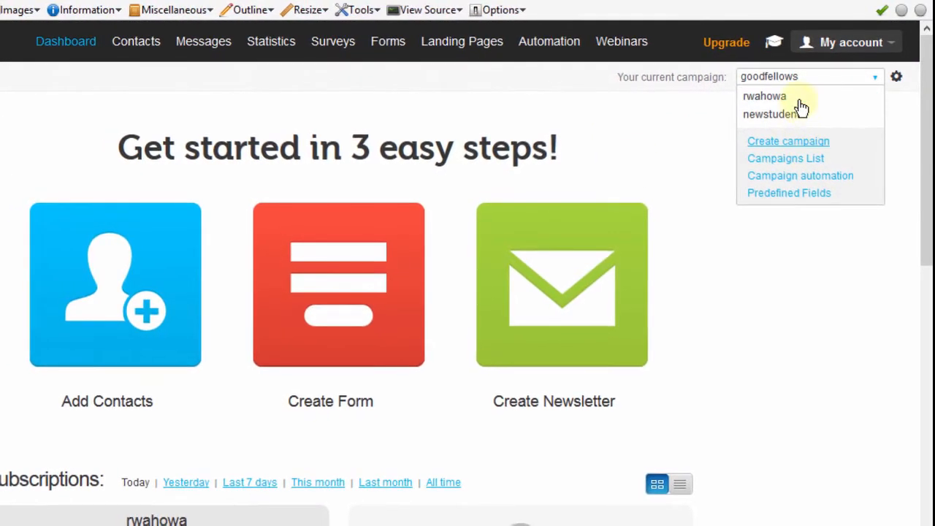
pyautogui.click(806, 225)
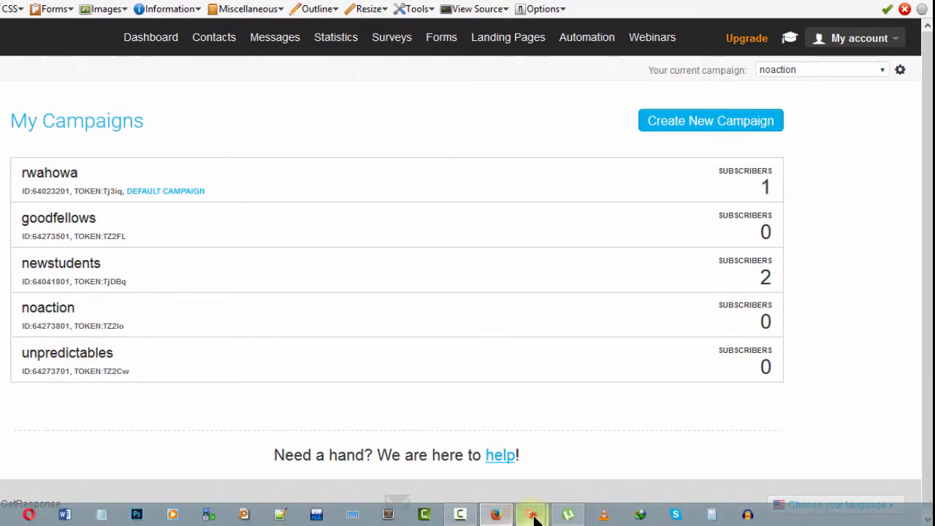
# Switch to the SmoothDraw drawing with the "Send" and "Wait" flowchart and draw a small red arrow pointing at the "Send" box.
pyautogui.moveTo(533, 515)
pyautogui.click(495, 471)
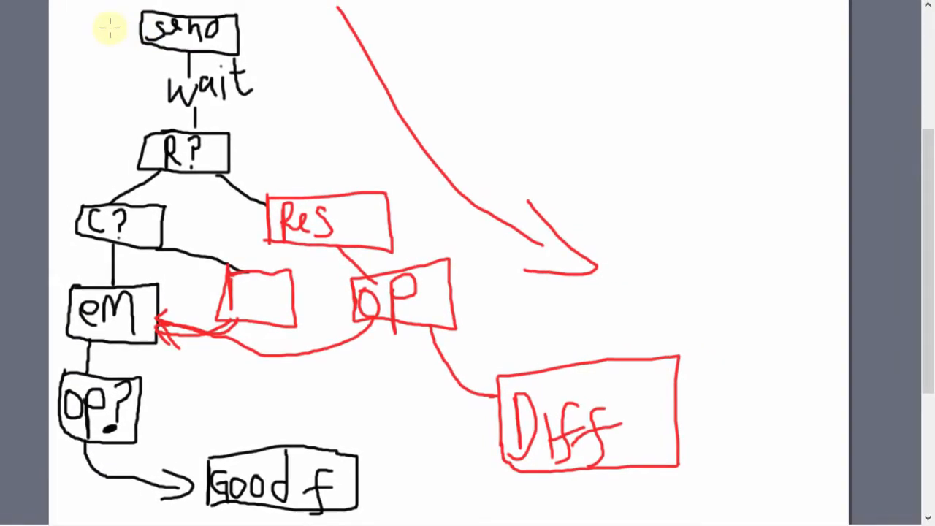
pyautogui.moveTo(103, 18)
pyautogui.mouseDown()
pyautogui.moveTo(126, 21)
pyautogui.moveTo(114, 48)
pyautogui.mouseUp()
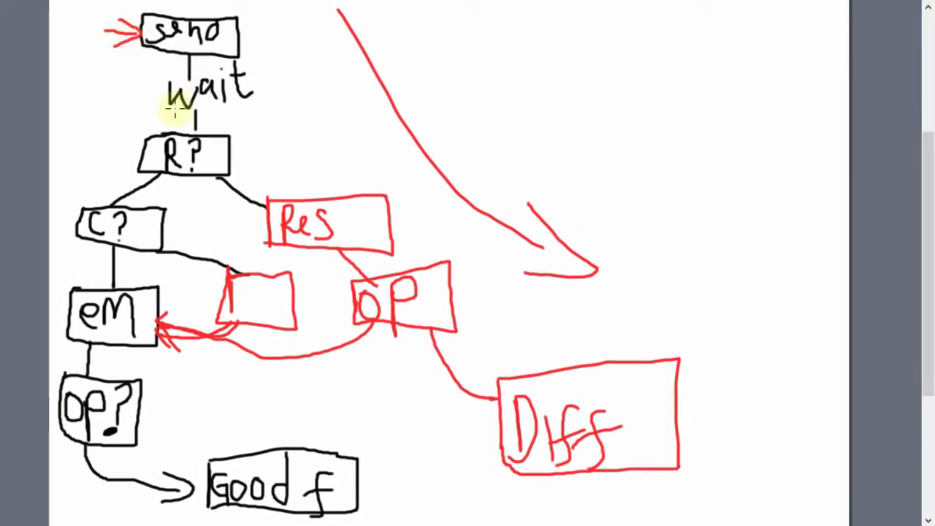
# Draw small red arrows beside the "R?" and "C?" boxes and on the branch line leading to "Res".
pyautogui.moveTo(93, 146)
pyautogui.mouseDown()
pyautogui.moveTo(109, 138)
pyautogui.moveTo(109, 152)
pyautogui.mouseUp()
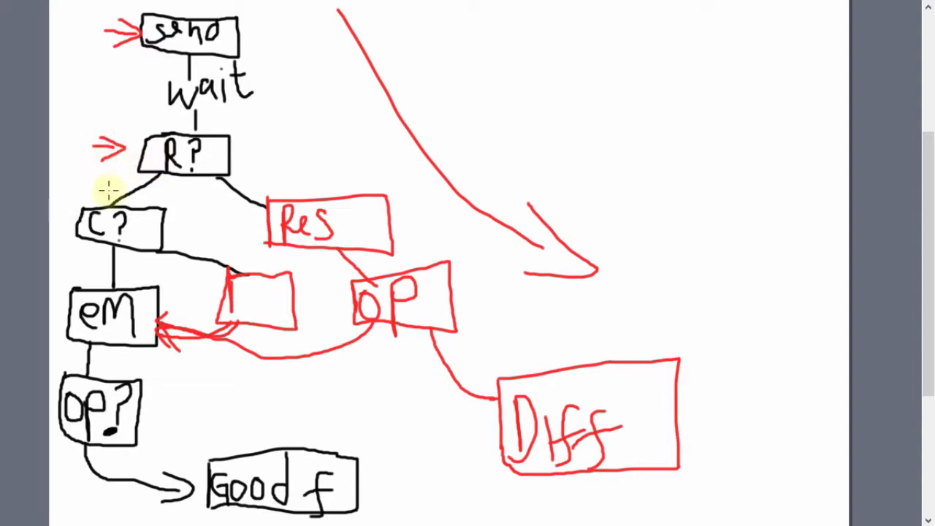
pyautogui.moveTo(59, 212)
pyautogui.mouseDown()
pyautogui.moveTo(65, 206)
pyautogui.moveTo(62, 217)
pyautogui.mouseUp()
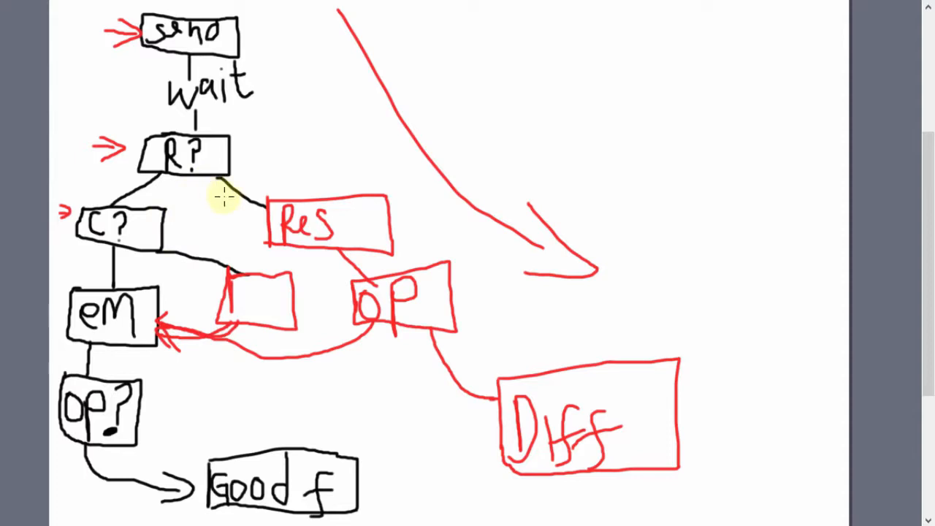
pyautogui.moveTo(233, 193); pyautogui.dragTo(247, 193)
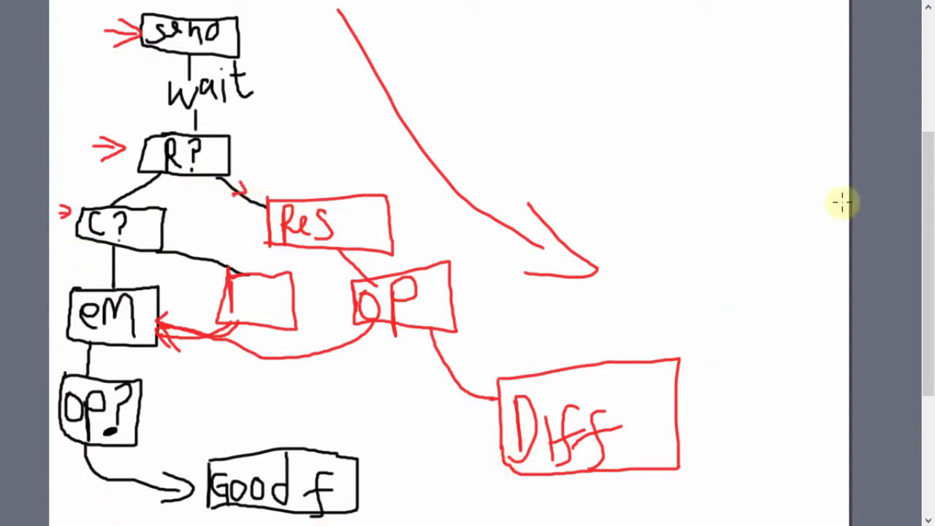
# Add further red freehand strokes in the open area of the drawing beside the flowchart.
pyautogui.moveTo(441, 27)
pyautogui.mouseDown()
pyautogui.moveTo(639, 221)
pyautogui.moveTo(691, 136)
pyautogui.moveTo(684, 271)
pyautogui.moveTo(715, 369)
pyautogui.moveTo(743, 370)
pyautogui.mouseUp()
pyautogui.moveTo(488, 302); pyautogui.dragTo(528, 300)
pyautogui.moveTo(509, 328); pyautogui.dragTo(552, 326)
pyautogui.moveTo(561, 318); pyautogui.dragTo(603, 321)
pyautogui.moveTo(569, 295); pyautogui.dragTo(607, 295)
pyautogui.moveTo(627, 295); pyautogui.dragTo(651, 295)
pyautogui.moveTo(609, 331); pyautogui.dragTo(649, 329)
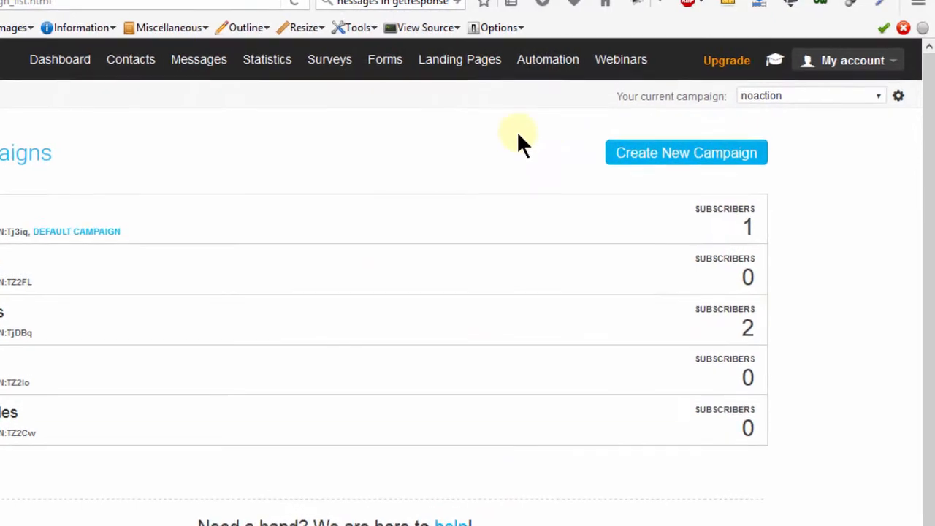
# Switch to GetResponse and create an automation workflow named "WorkFlow messages" that starts when someone is sent a message.
pyautogui.moveTo(538, 60)
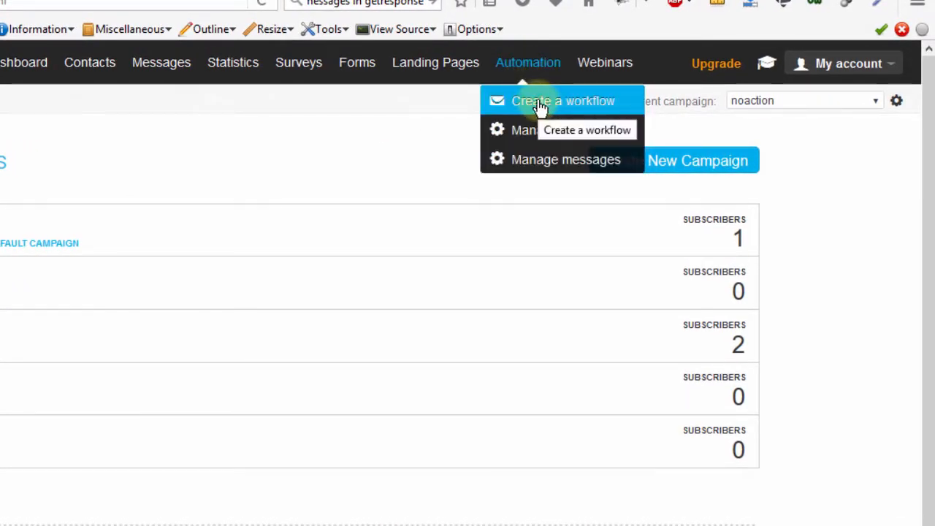
pyautogui.click(538, 103)
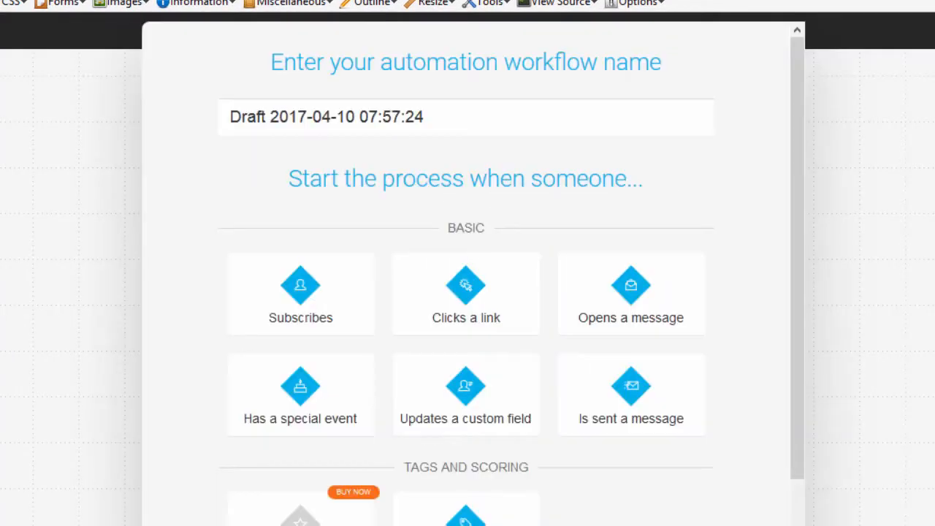
pyautogui.moveTo(430, 123); pyautogui.dragTo(119, 100)
pyautogui.write('wor')
pyautogui.press('BackSpace')
pyautogui.press('BackSpace')
pyautogui.press('BackSpace')
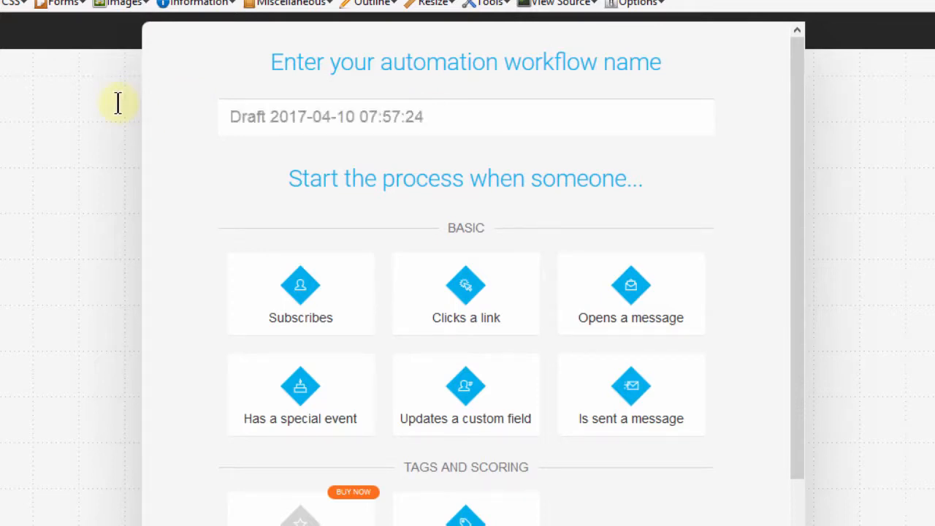
pyautogui.write('WorkFlow messages')
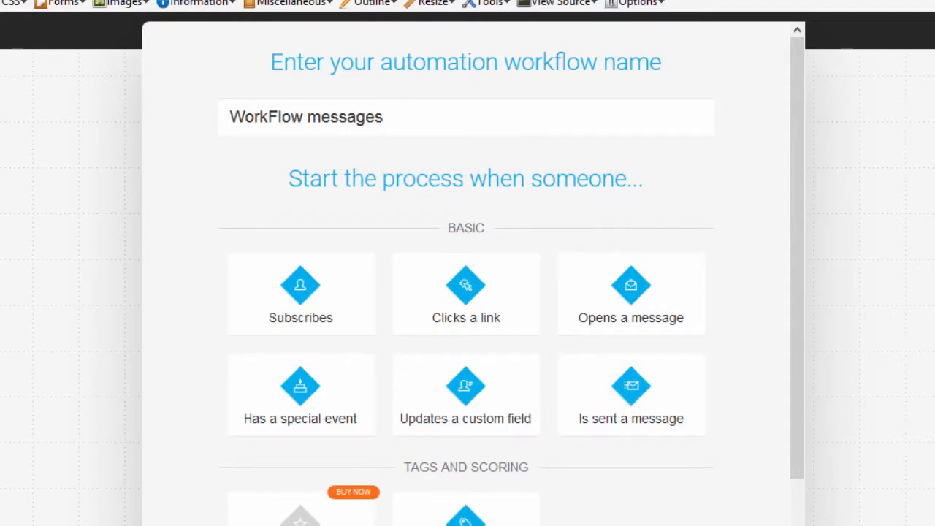
pyautogui.click(539, 501)
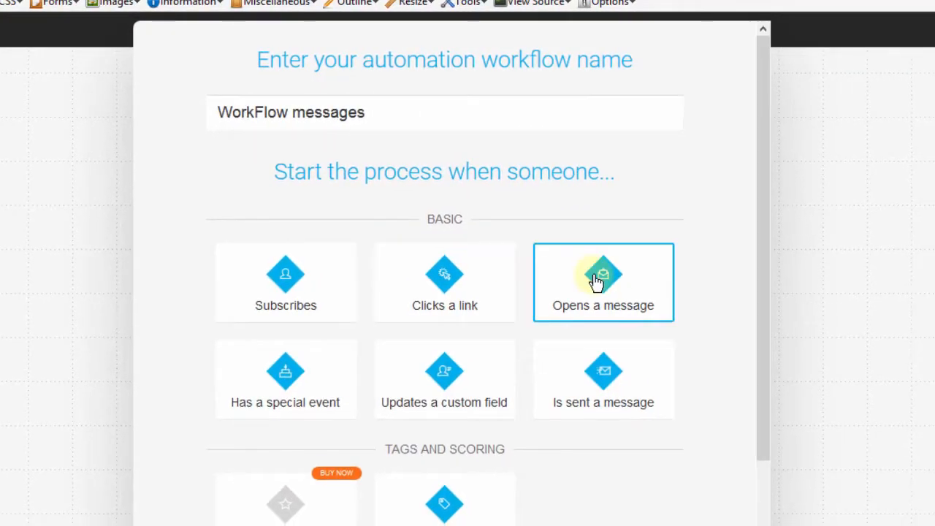
pyautogui.click(569, 365)
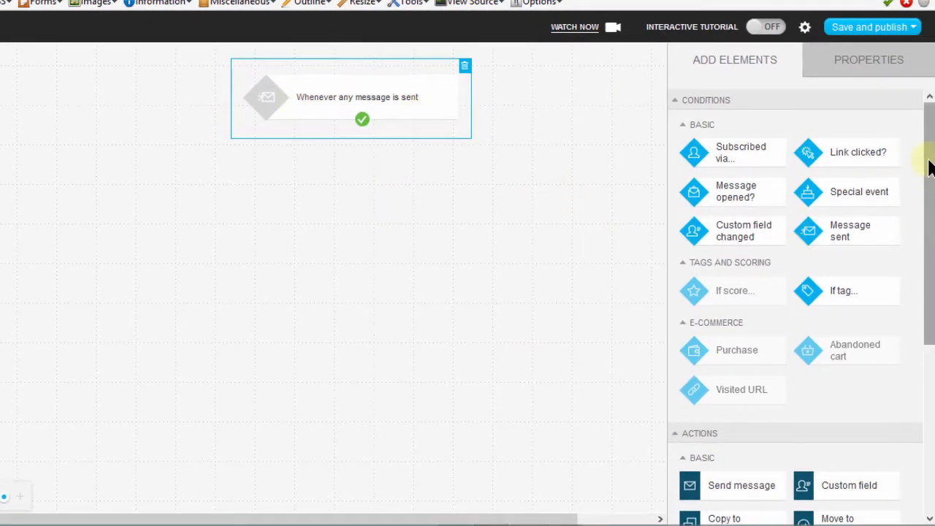
# Add a Wait action to the workflow canvas below the message-sent starting condition.
pyautogui.moveTo(925, 156); pyautogui.dragTo(925, 281)
pyautogui.scroll(-1, 924, 316)
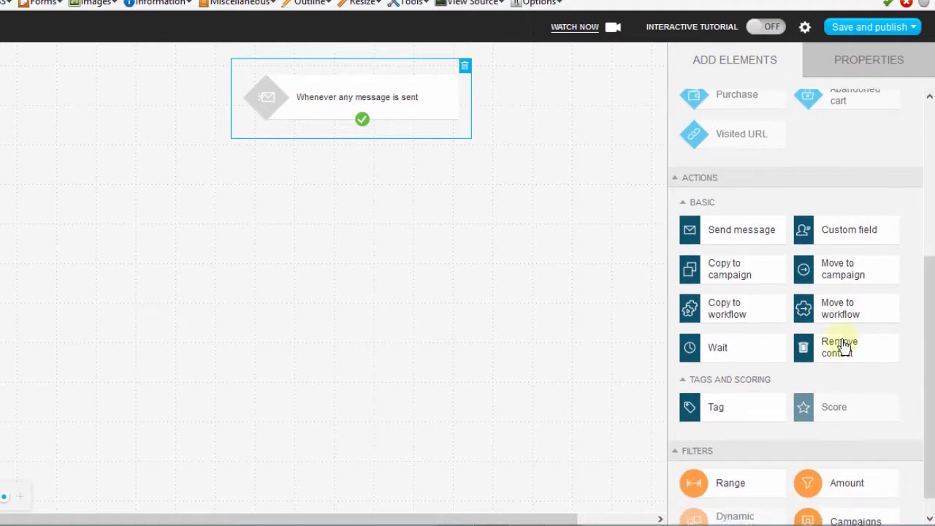
pyautogui.moveTo(723, 349); pyautogui.dragTo(371, 168)
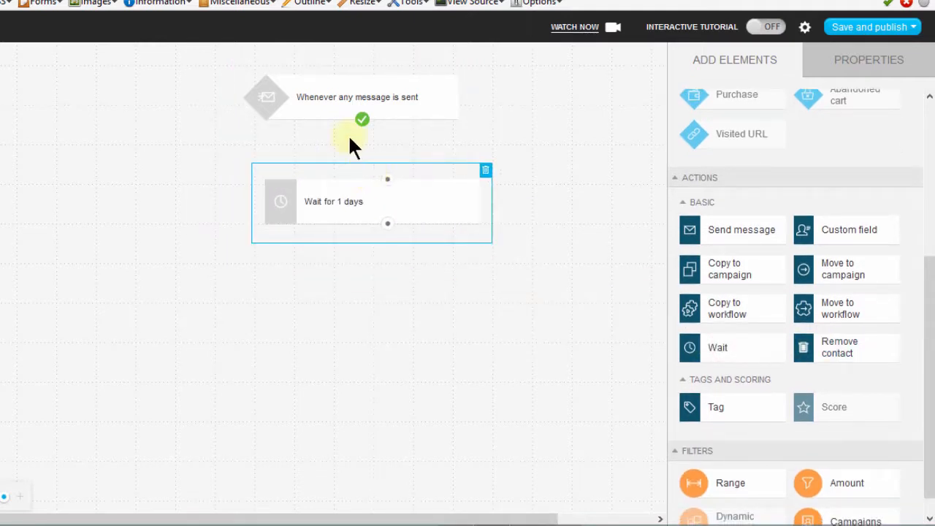
# Set the message-sent starting condition to track a specific newsletter, Bizanosa First.
pyautogui.click(340, 95)
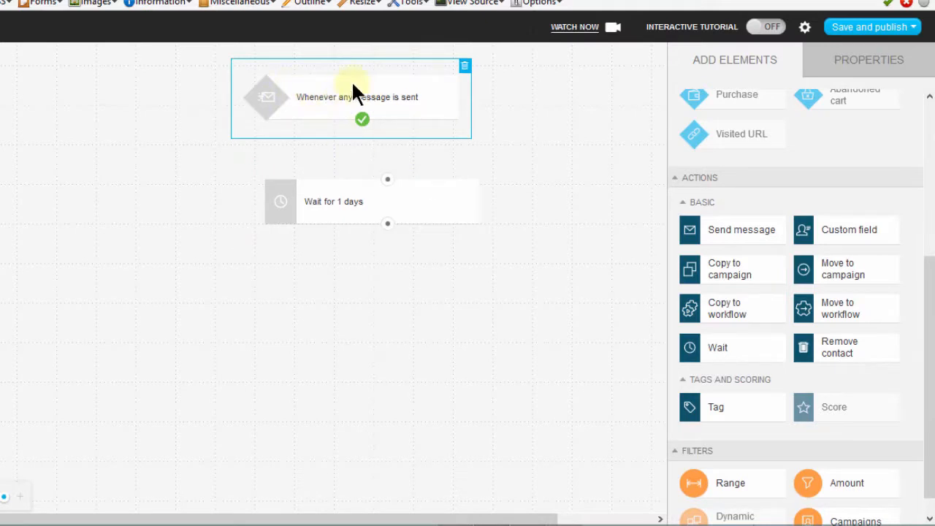
pyautogui.click(320, 97)
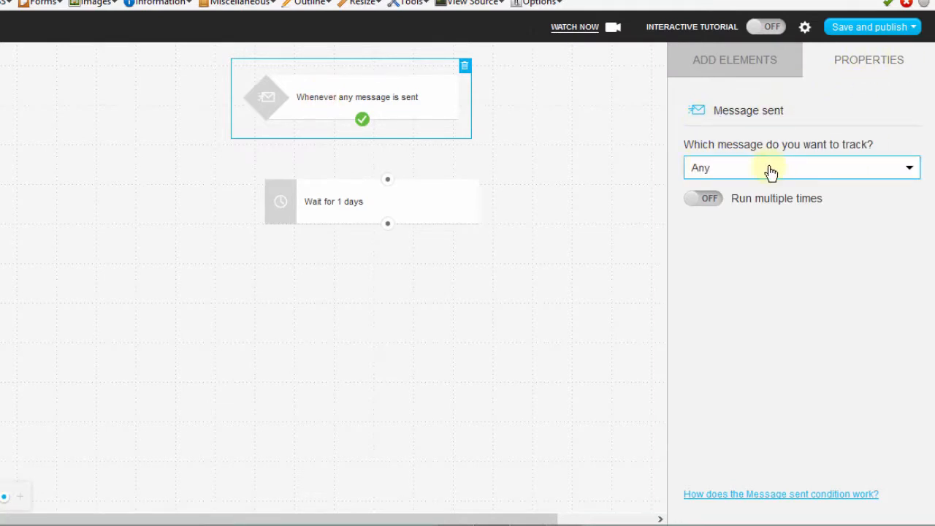
pyautogui.click(909, 169)
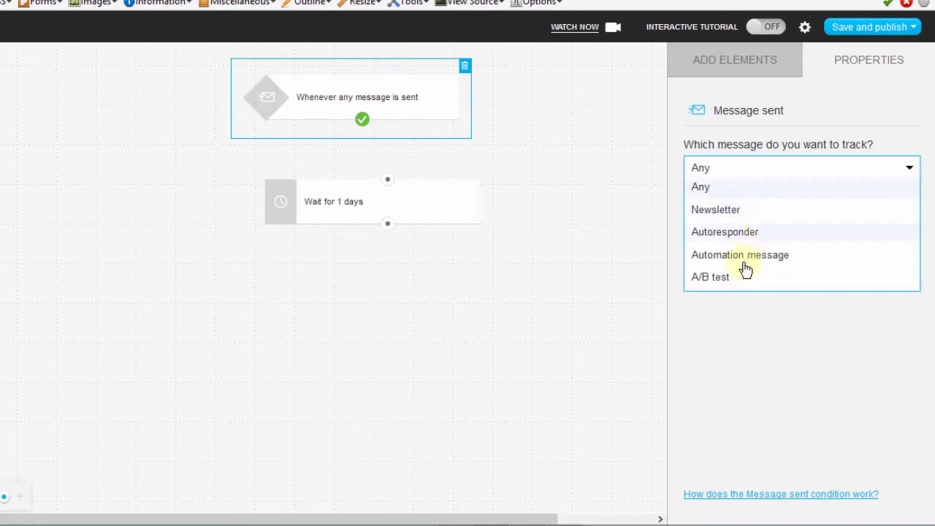
pyautogui.click(715, 210)
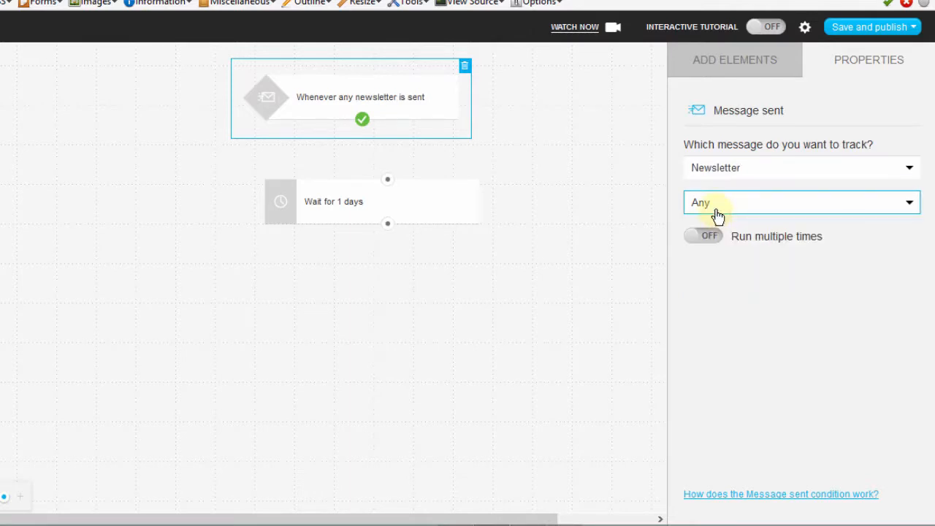
pyautogui.click(907, 212)
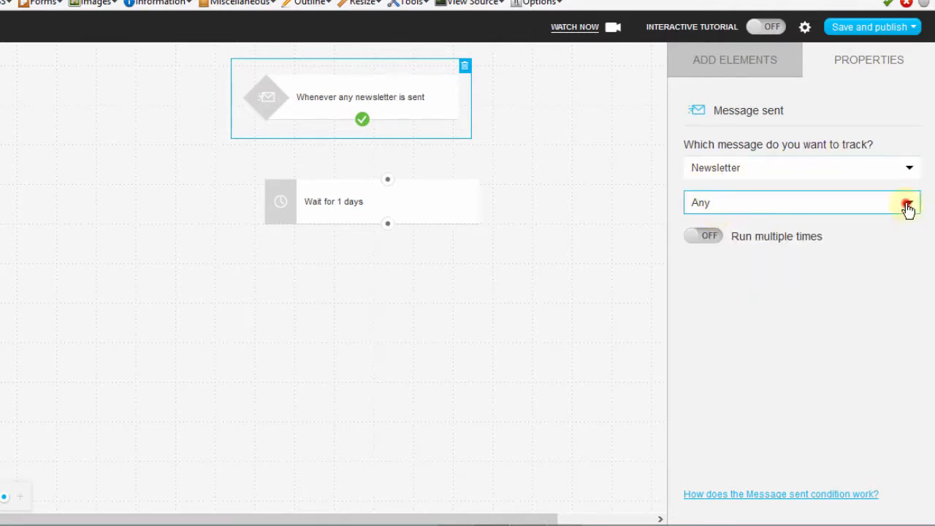
pyautogui.click(757, 248)
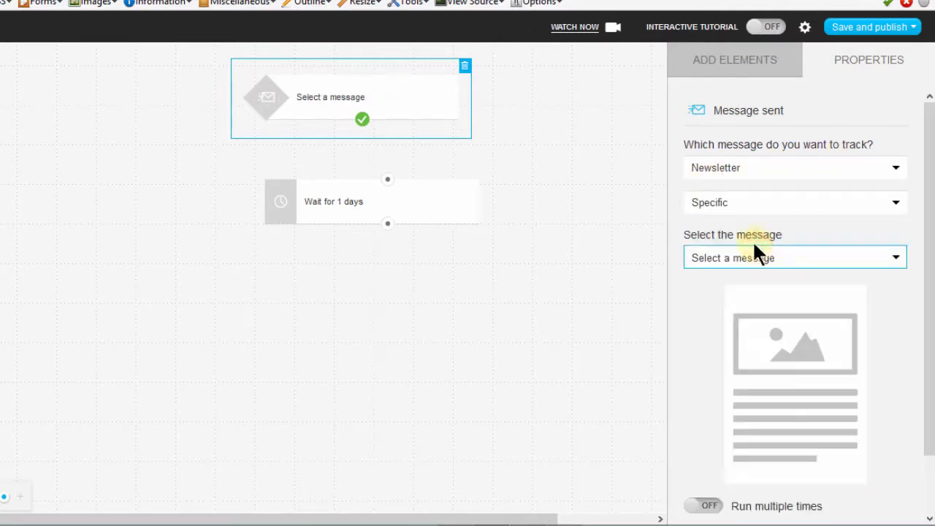
pyautogui.click(835, 261)
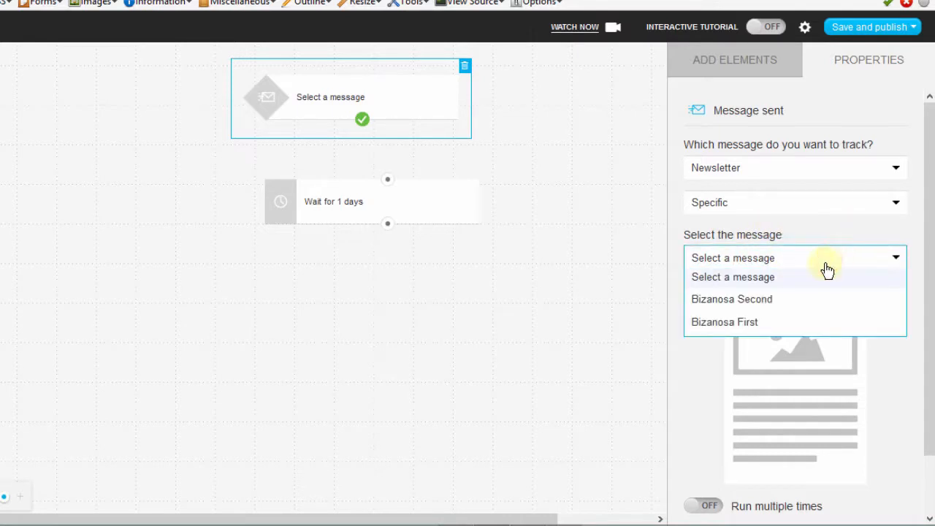
pyautogui.click(746, 326)
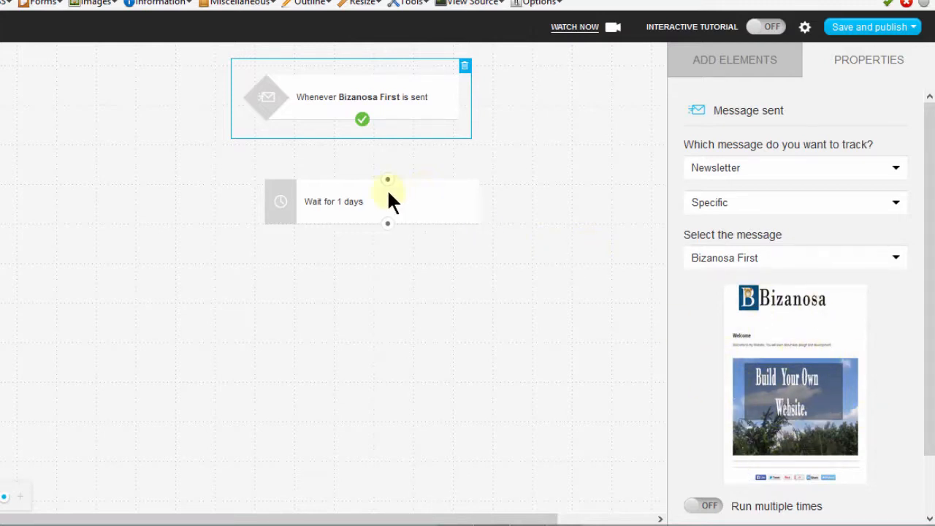
# Move the Wait block closer beneath the starting condition and connect the condition's output to it.
pyautogui.moveTo(357, 189)
pyautogui.mouseDown()
pyautogui.moveTo(343, 187)
pyautogui.moveTo(361, 172)
pyautogui.mouseUp()
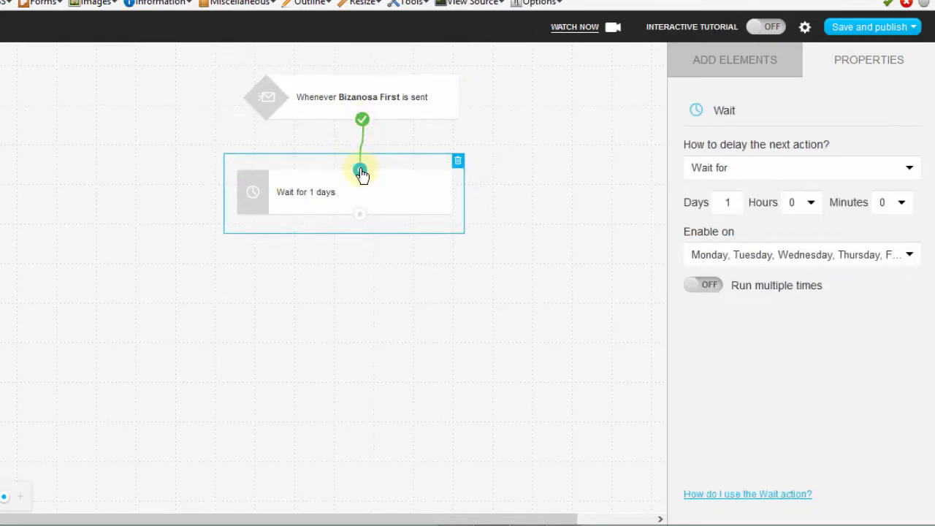
pyautogui.click(362, 121)
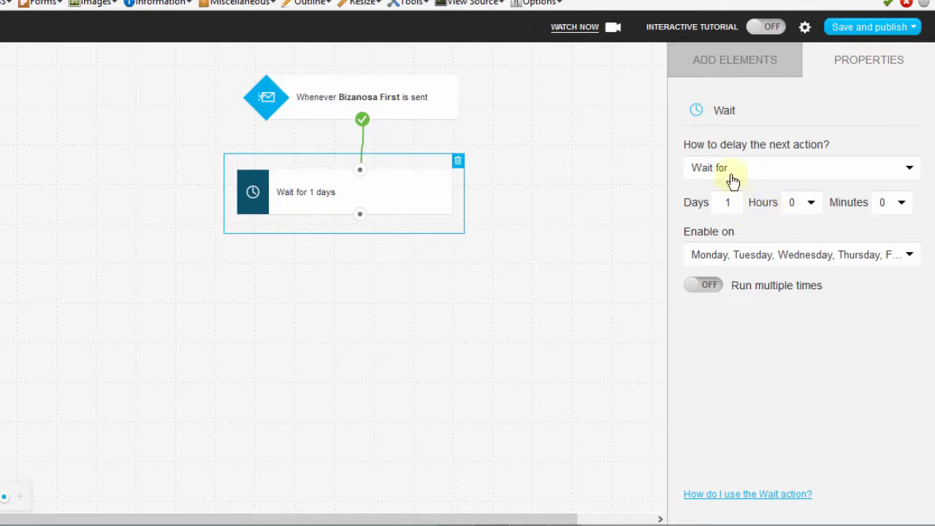
# Try the Wait until delay, look through its hour choices, and return the Wait action to Wait for.
pyautogui.click(760, 169)
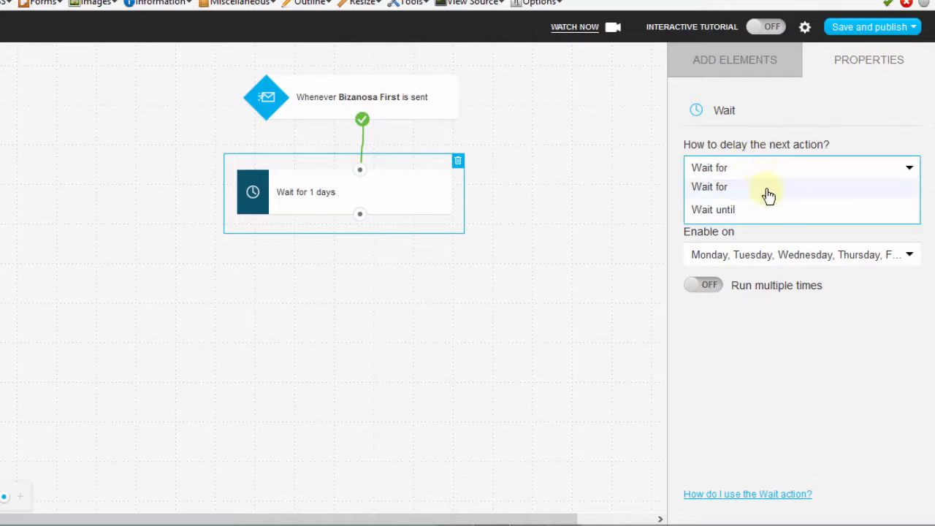
pyautogui.click(734, 211)
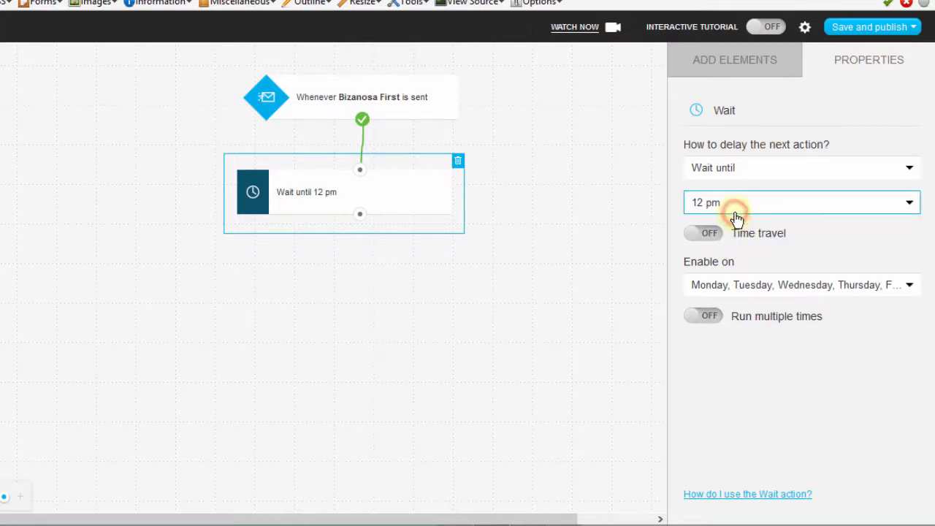
pyautogui.click(904, 202)
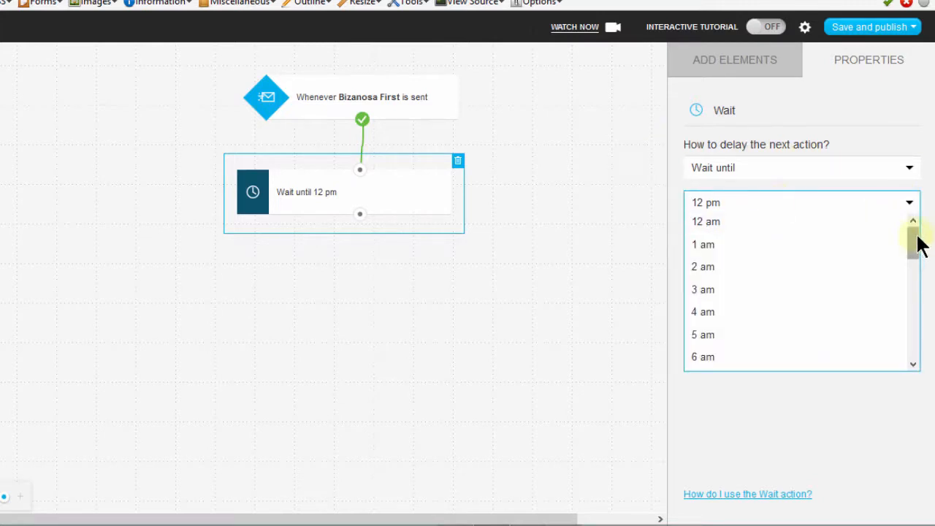
pyautogui.moveTo(912, 246); pyautogui.dragTo(912, 223)
pyautogui.click(674, 145)
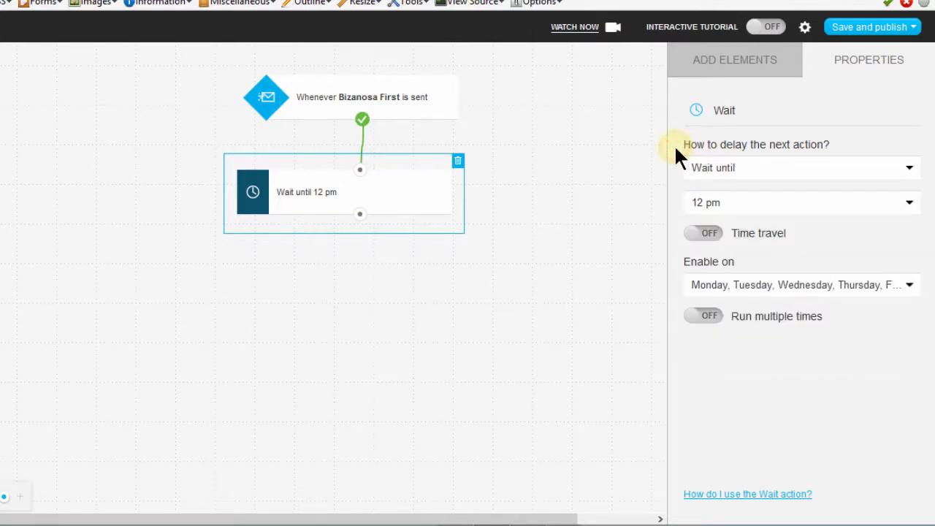
pyautogui.click(800, 168)
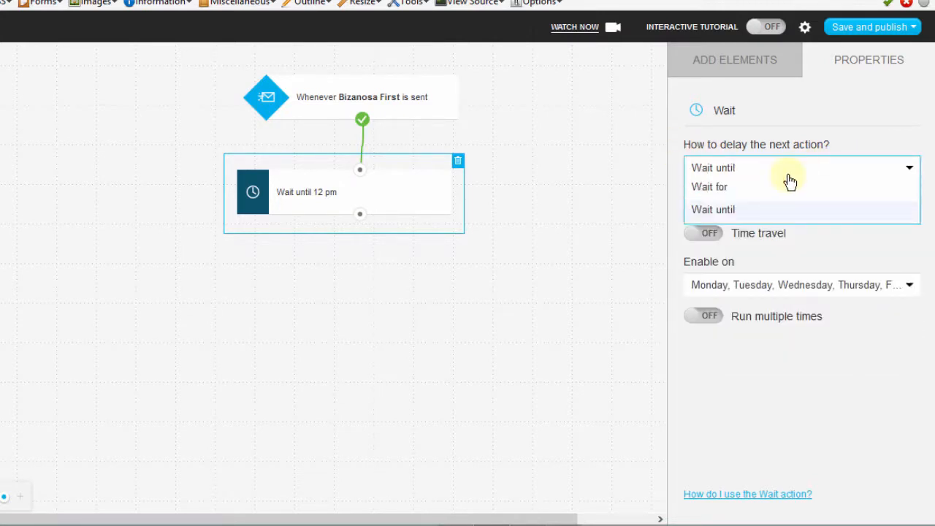
pyautogui.click(755, 184)
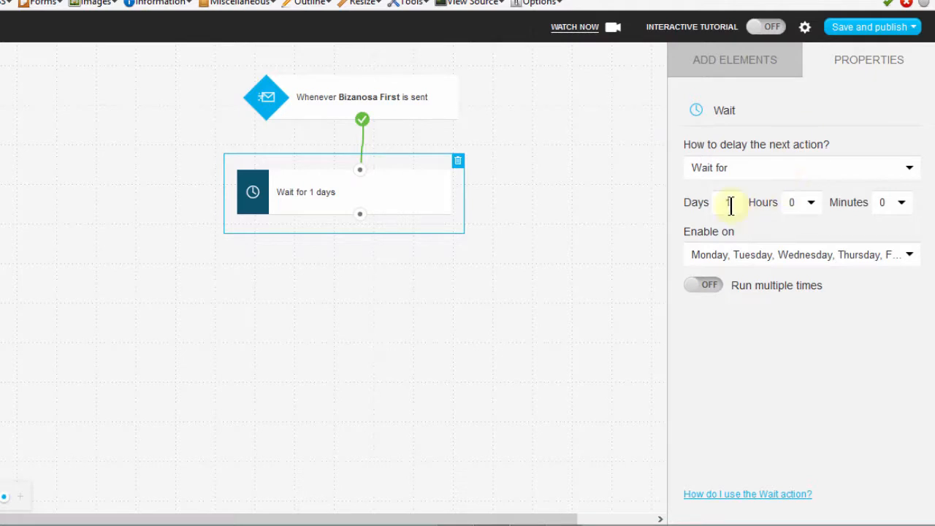
# Set the Wait action's delay to 5 days and check which weekdays it is enabled on.
pyautogui.doubleClick(729, 200)
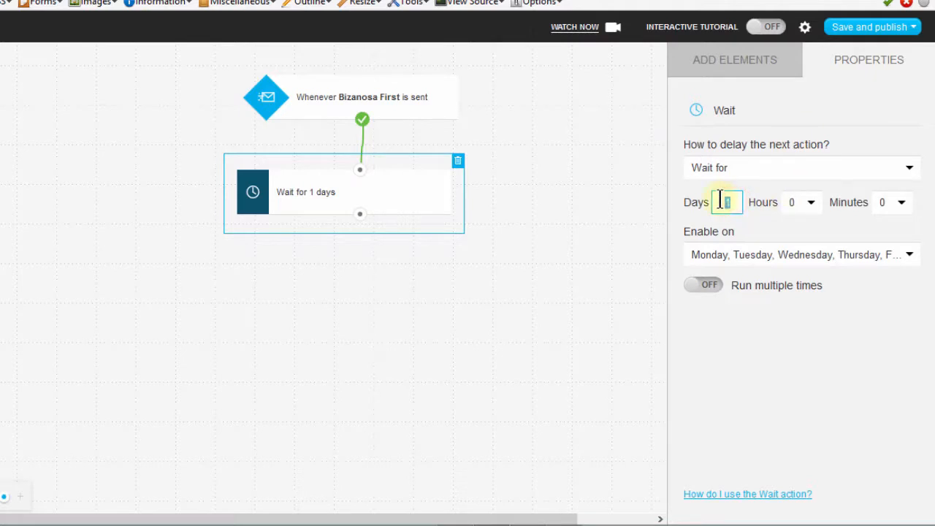
pyautogui.write('5')
pyautogui.click(722, 328)
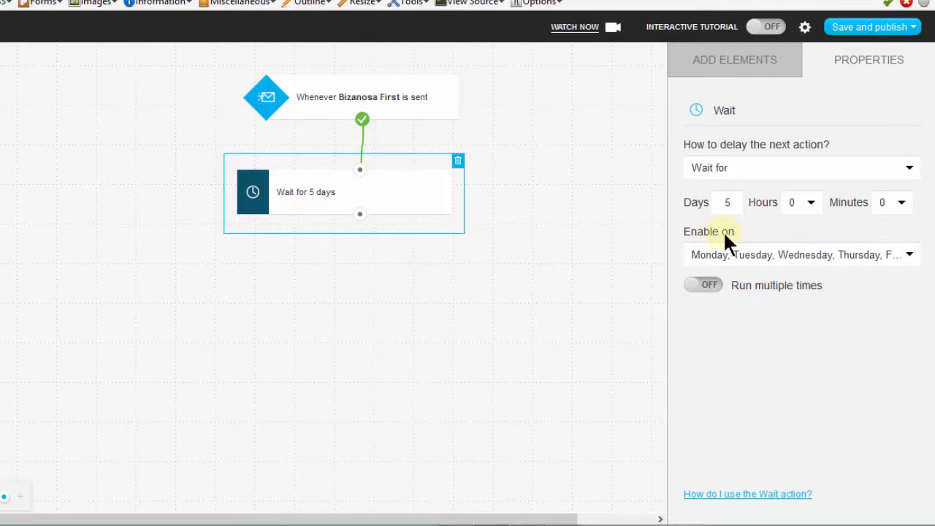
pyautogui.click(910, 254)
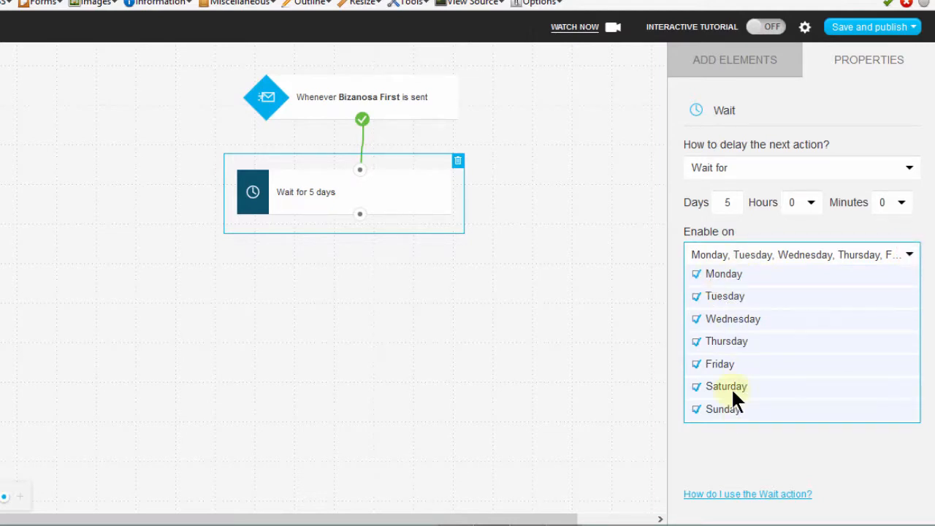
pyautogui.click(740, 438)
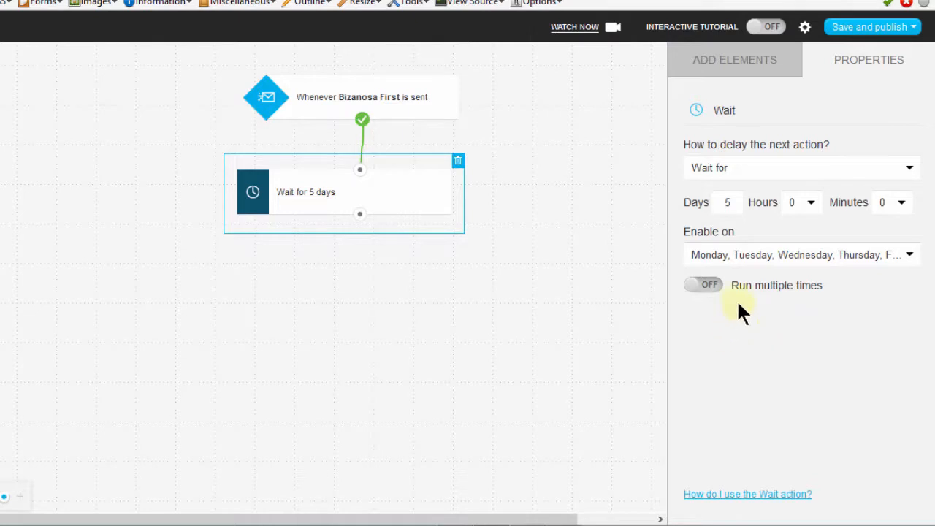
# Add a Message opened? condition to the canvas beneath the Wait block.
pyautogui.click(717, 59)
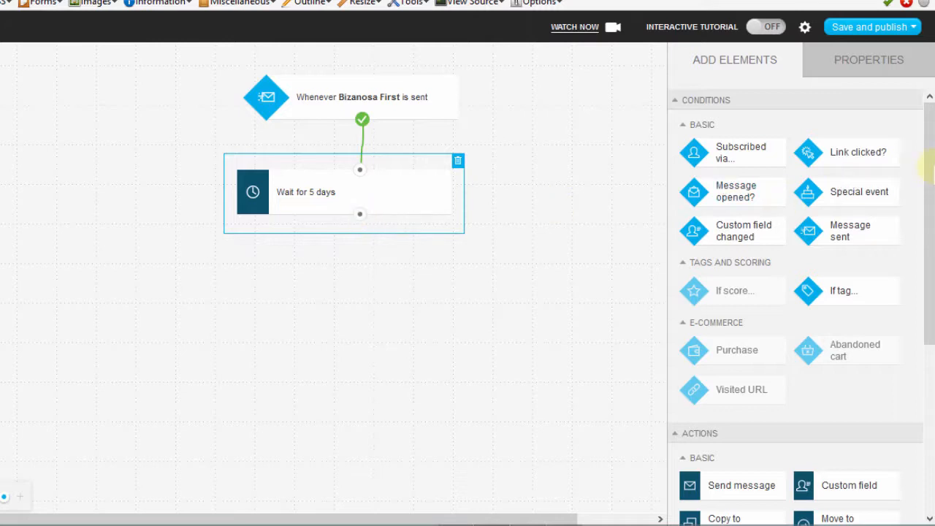
pyautogui.scroll(-1, 925, 149)
pyautogui.moveTo(720, 157); pyautogui.dragTo(330, 240)
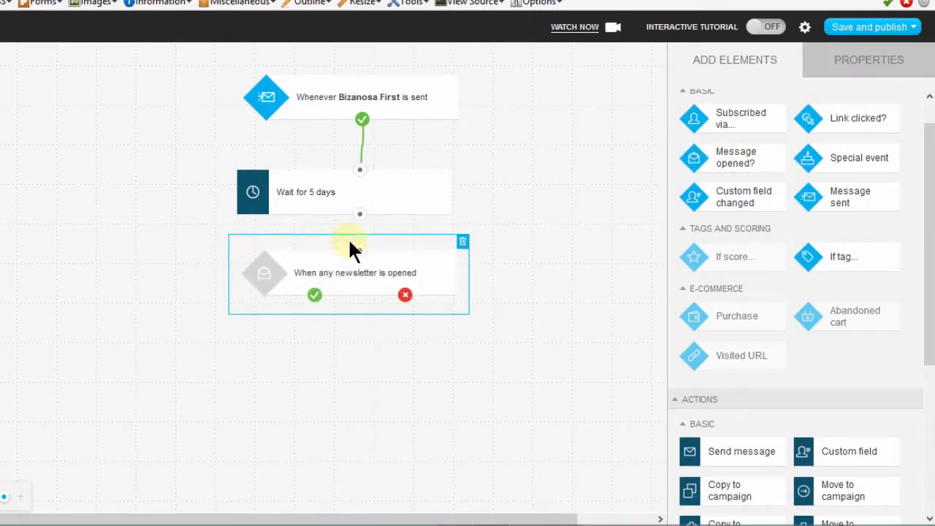
# Set the open condition to track the specific newsletter Bizanosa First and connect the Wait block's output to the condition.
pyautogui.click(361, 272)
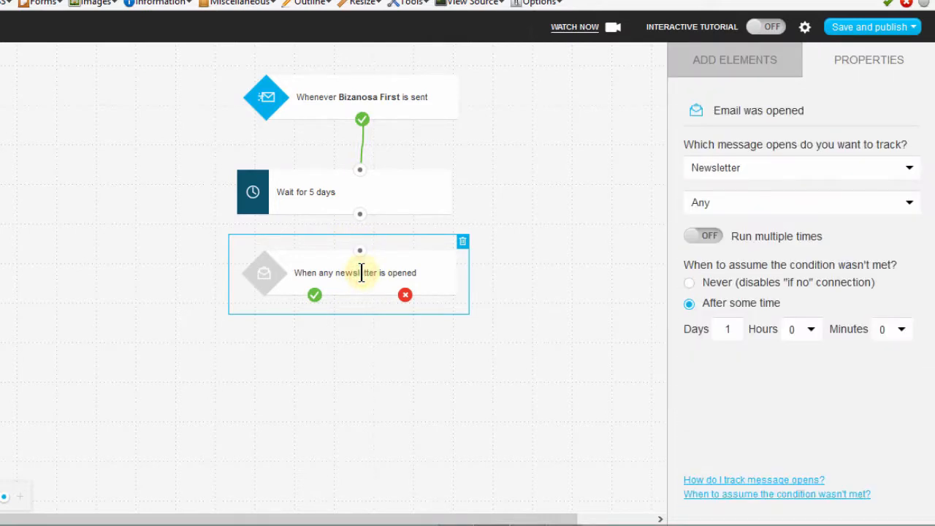
pyautogui.click(829, 171)
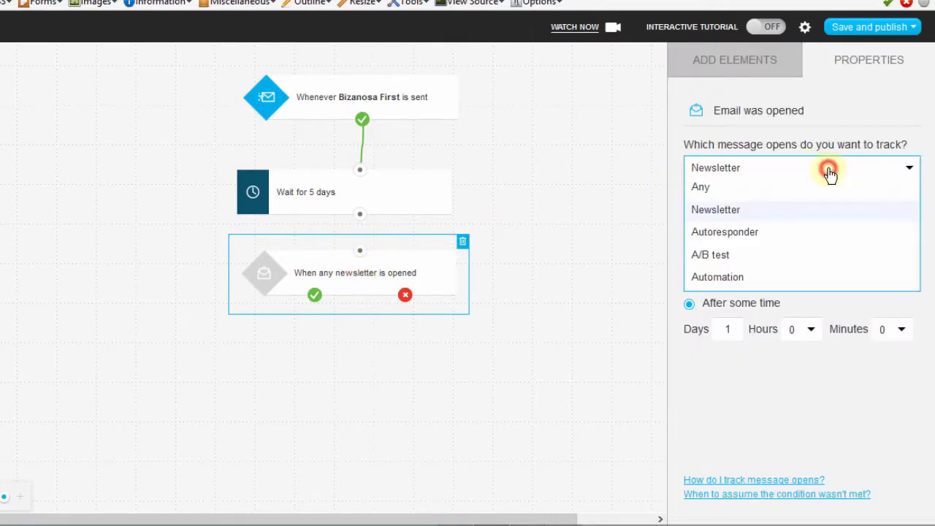
pyautogui.click(749, 214)
pyautogui.click(737, 204)
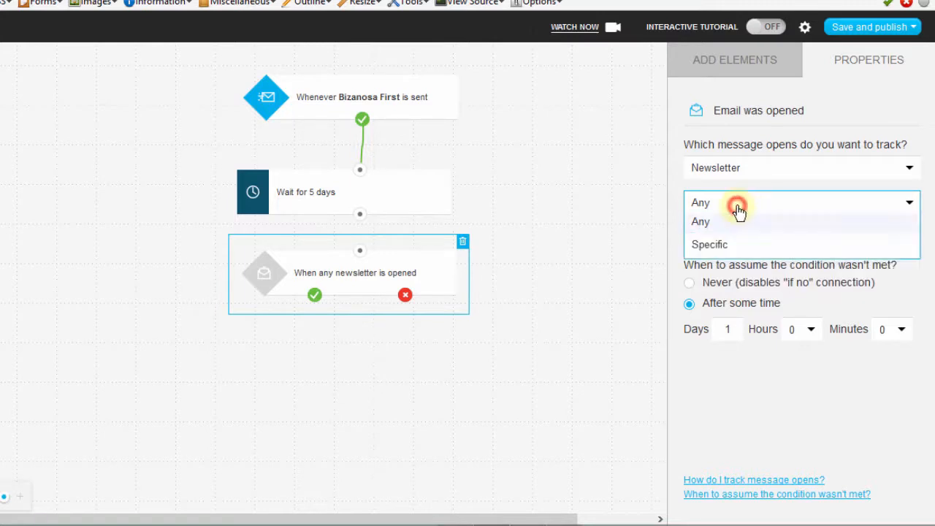
pyautogui.click(723, 248)
pyautogui.click(722, 252)
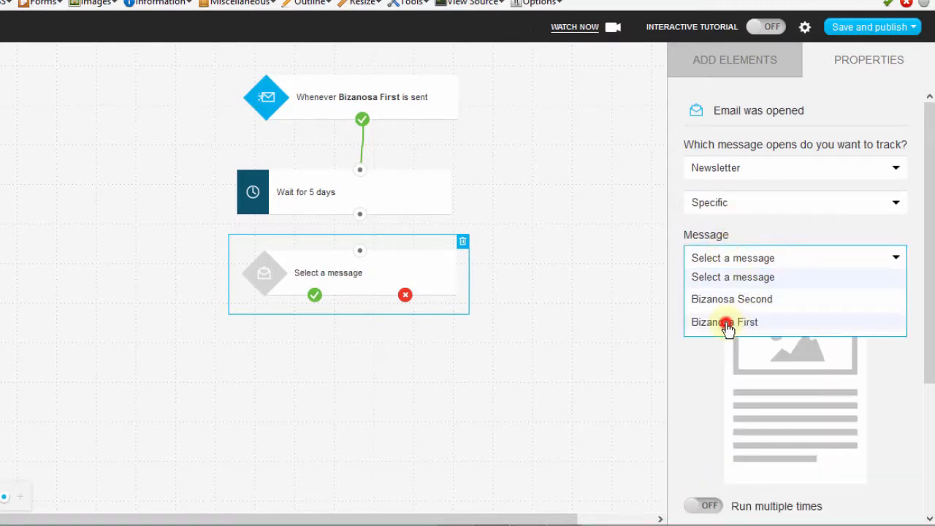
pyautogui.click(727, 323)
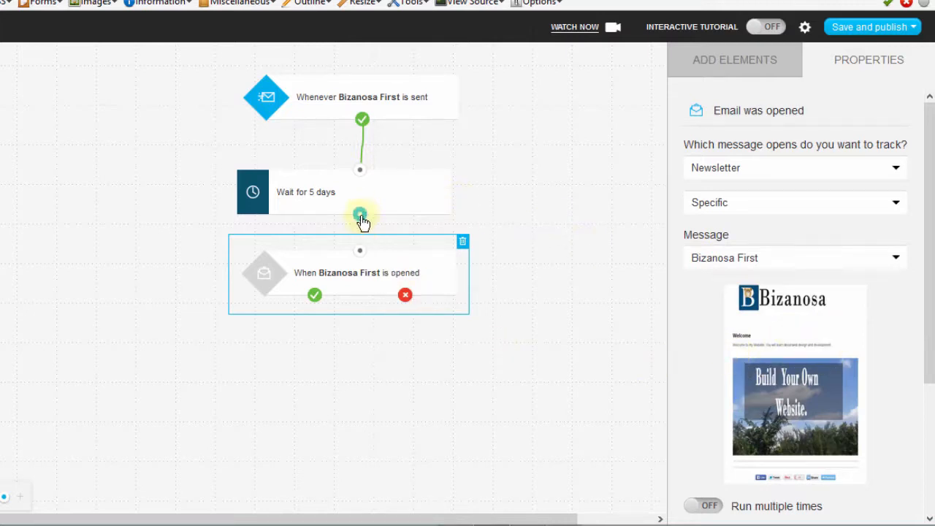
pyautogui.moveTo(359, 226); pyautogui.dragTo(358, 257)
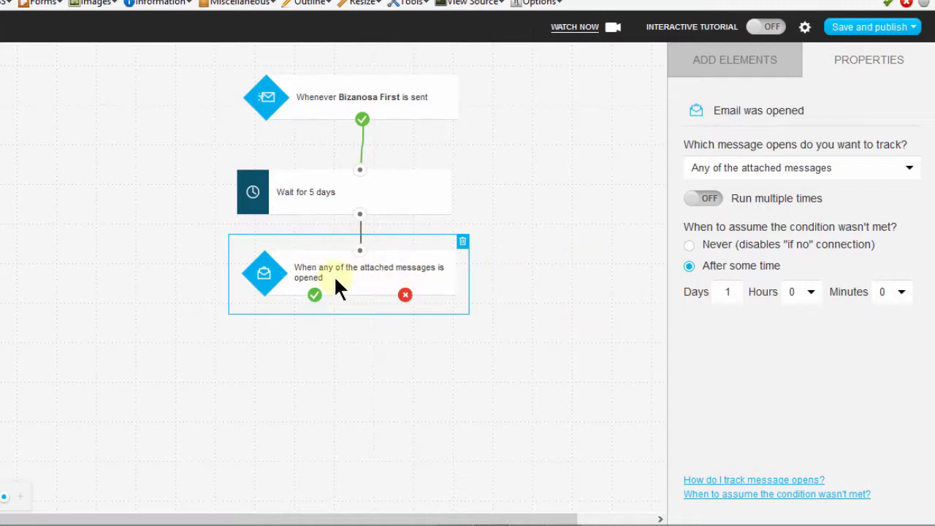
# Add a Link clicked? condition below and to the left of the open condition and connect the open condition's yes output to it.
pyautogui.click(732, 63)
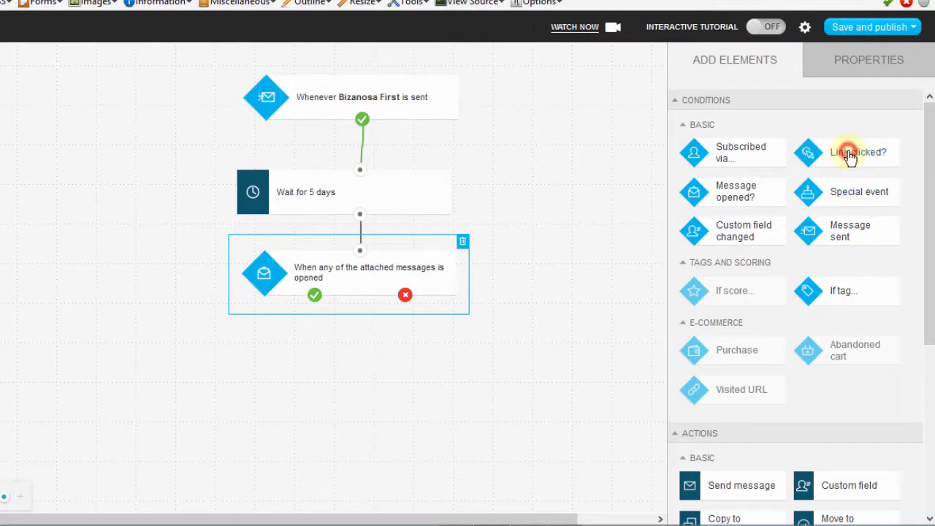
pyautogui.moveTo(847, 153); pyautogui.dragTo(305, 336)
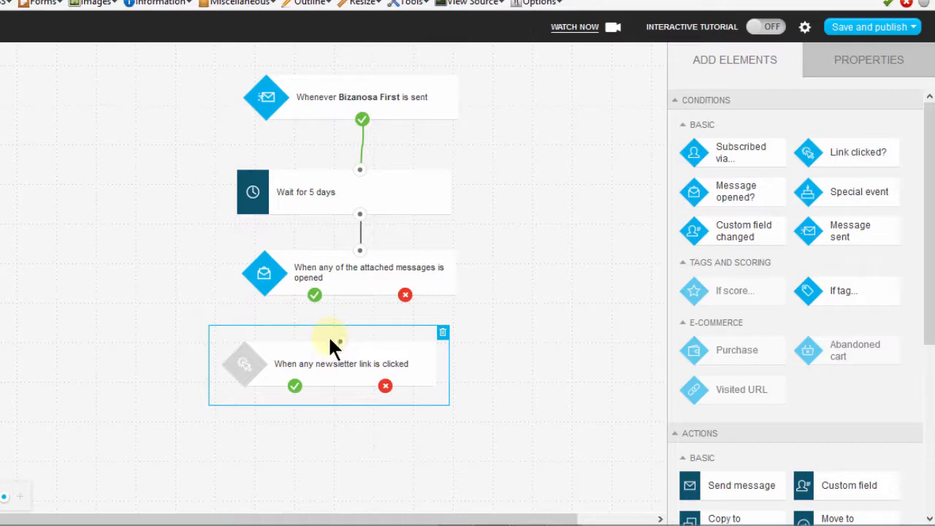
pyautogui.click(315, 296)
pyautogui.moveTo(325, 356); pyautogui.dragTo(195, 369)
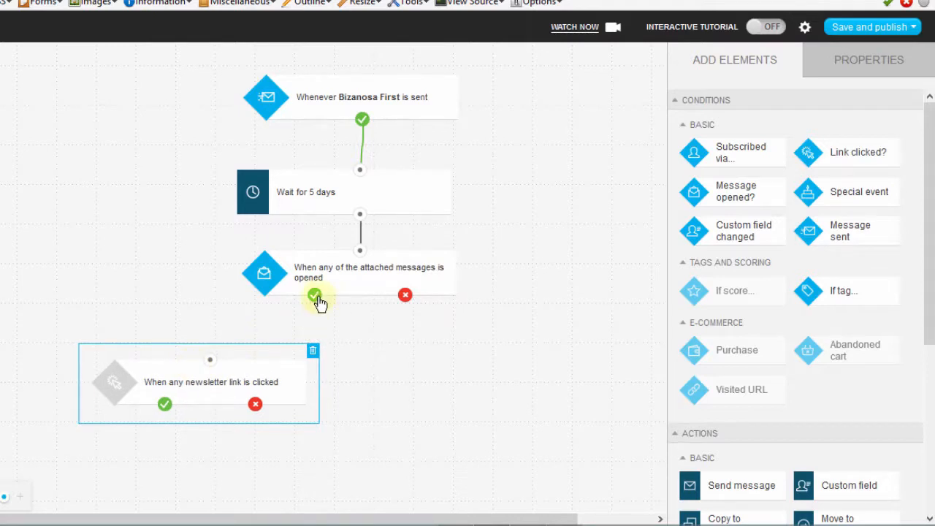
pyautogui.moveTo(316, 298); pyautogui.dragTo(189, 394)
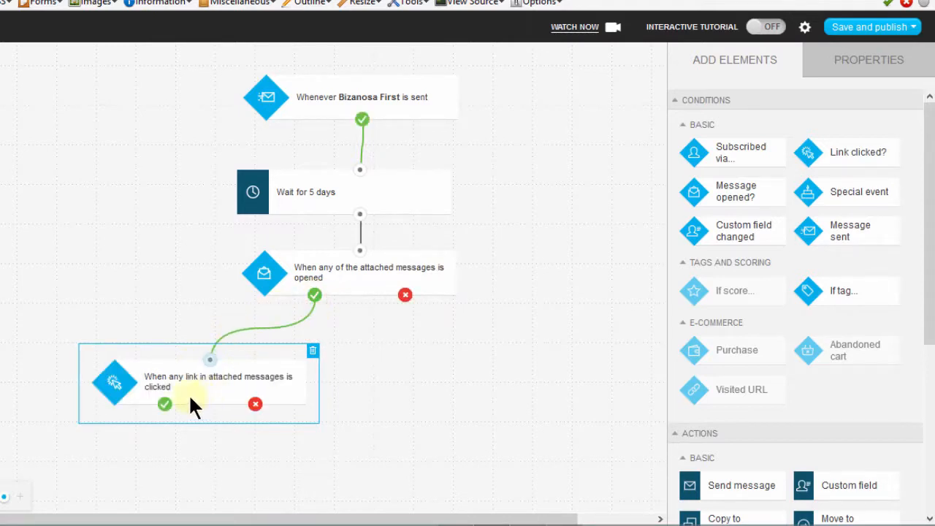
# Set the link condition to track a specific link from the specific newsletter message Bizanosa First.
pyautogui.click(195, 387)
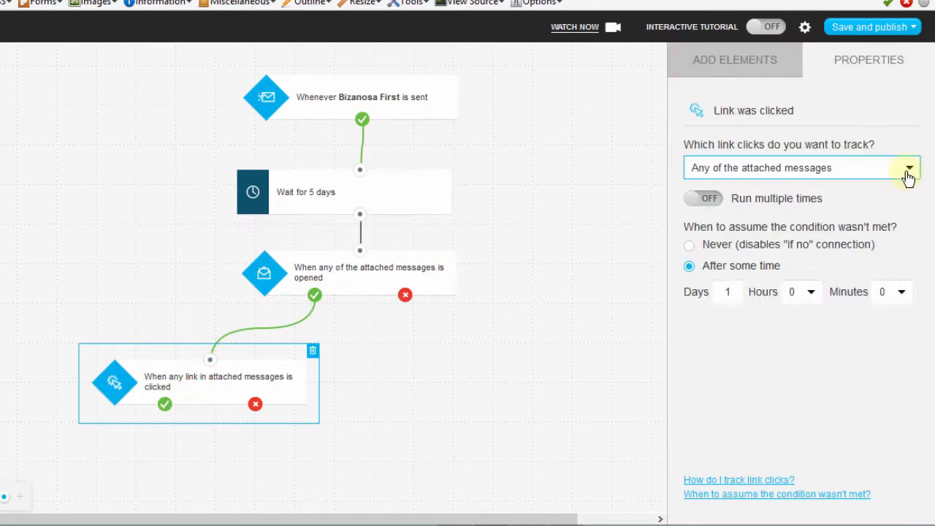
pyautogui.click(907, 169)
pyautogui.click(779, 219)
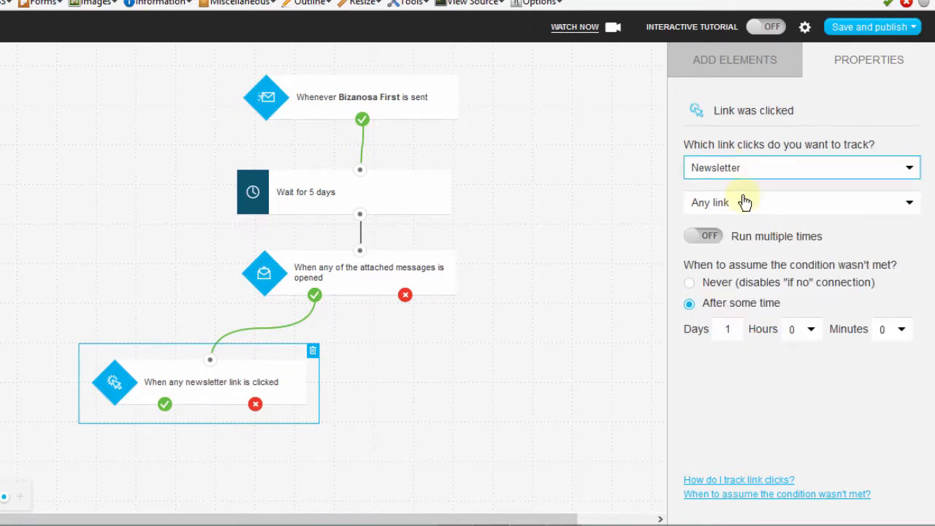
pyautogui.click(732, 210)
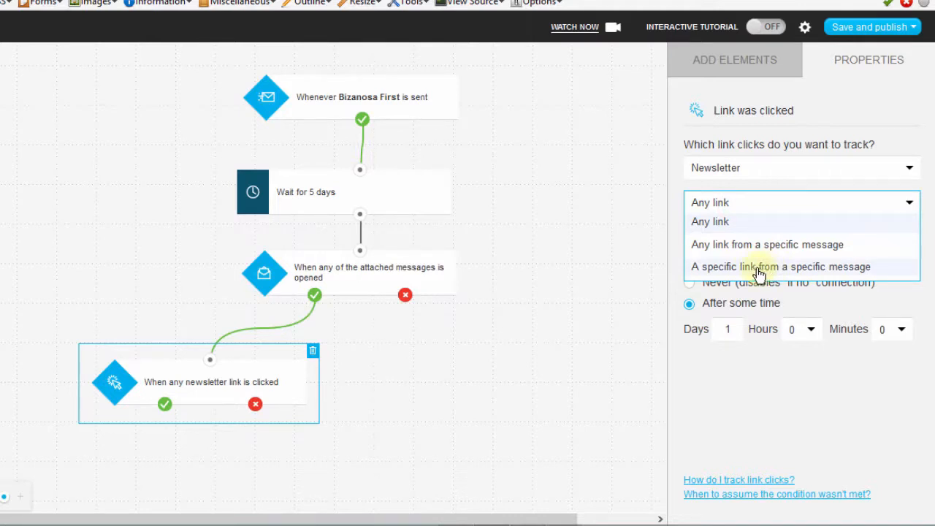
pyautogui.click(760, 270)
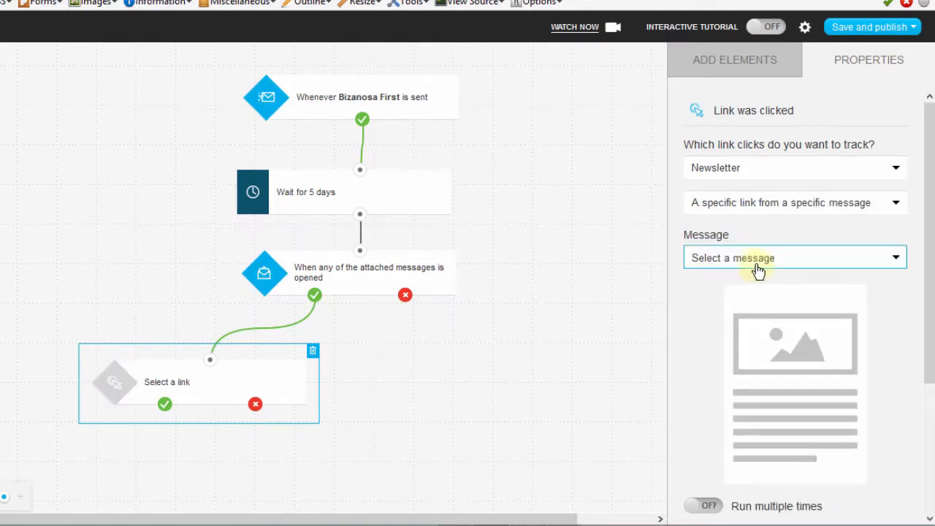
pyautogui.click(756, 265)
pyautogui.click(725, 303)
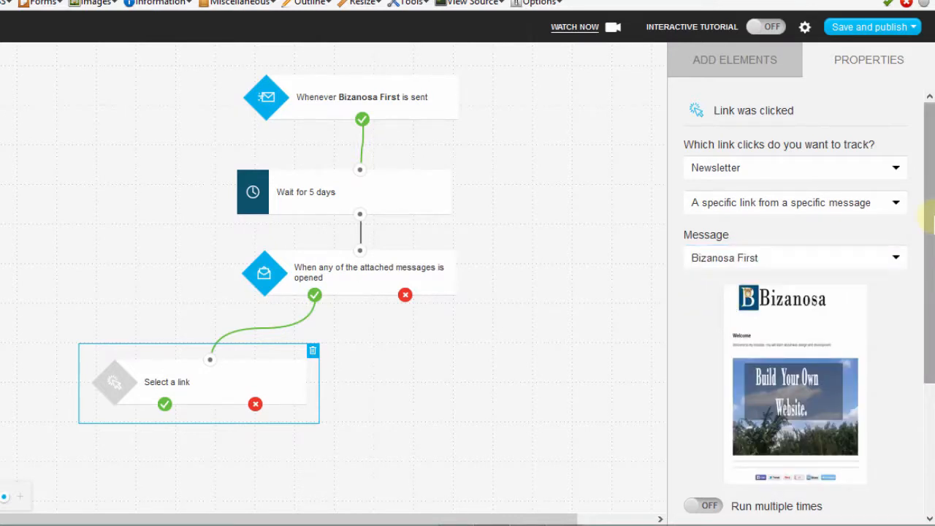
pyautogui.moveTo(930, 190); pyautogui.dragTo(930, 347)
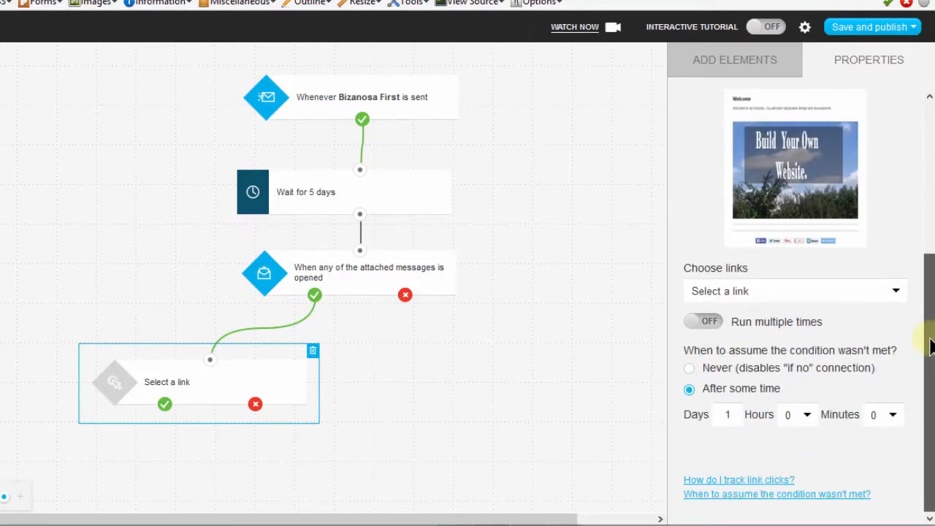
pyautogui.click(804, 294)
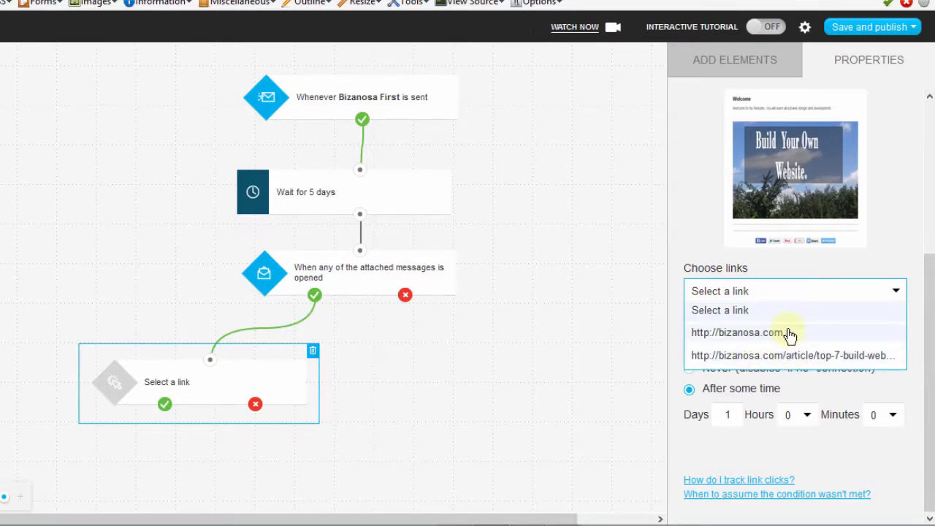
pyautogui.click(746, 332)
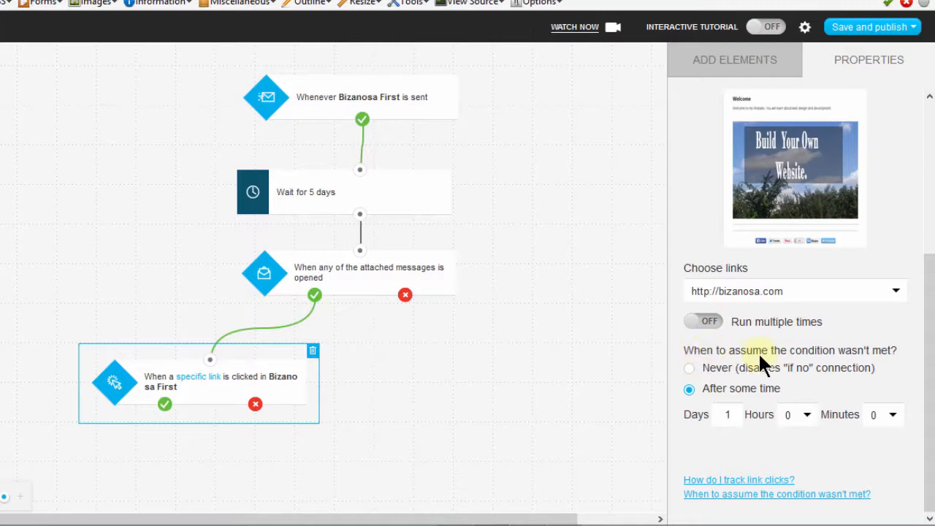
pyautogui.click(793, 352)
pyautogui.doubleClick(726, 414)
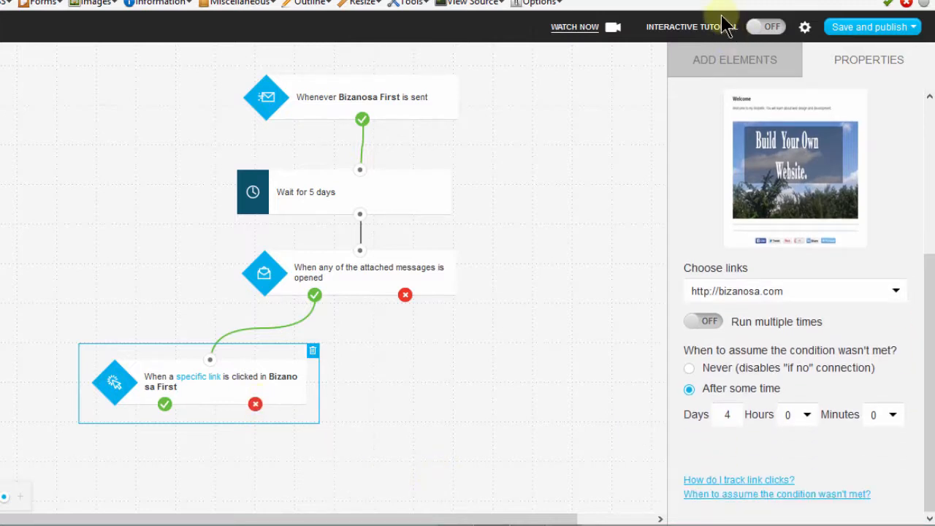
# Add a Send message action beneath the link condition and connect the condition's yes output to it.
pyautogui.click(712, 67)
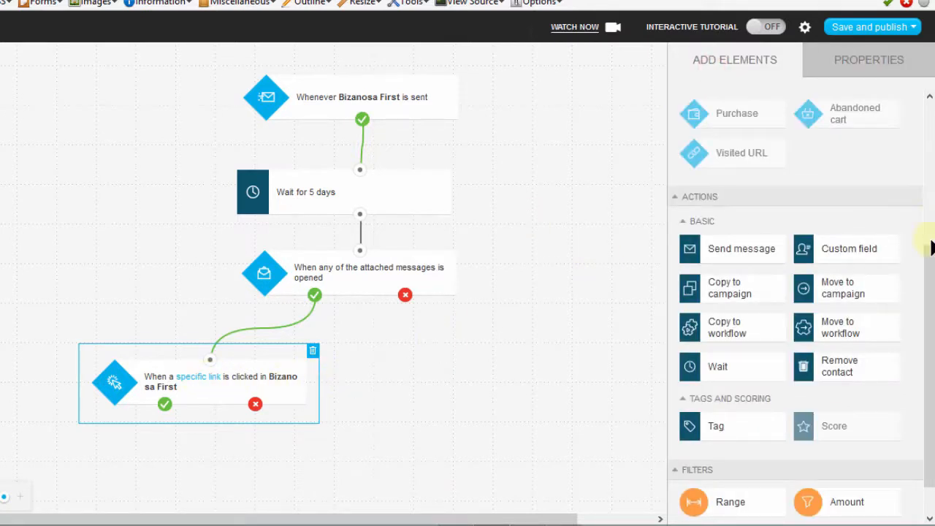
pyautogui.moveTo(930, 248); pyautogui.dragTo(925, 276)
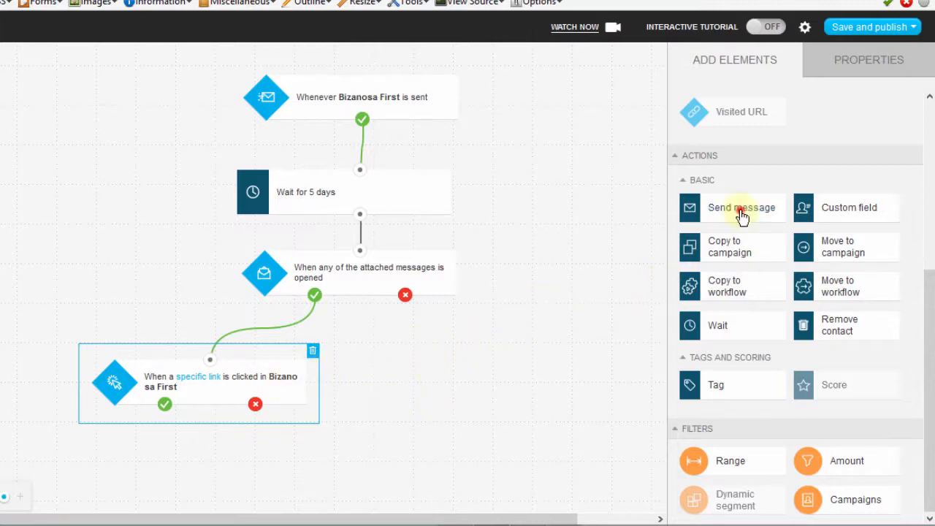
pyautogui.moveTo(740, 209); pyautogui.dragTo(143, 441)
pyautogui.scroll(-1, 130, 384)
# Set the Send message action to use the newsletter layout Bizanosa Second and accept copying it as an automation message.
pyautogui.click(107, 382)
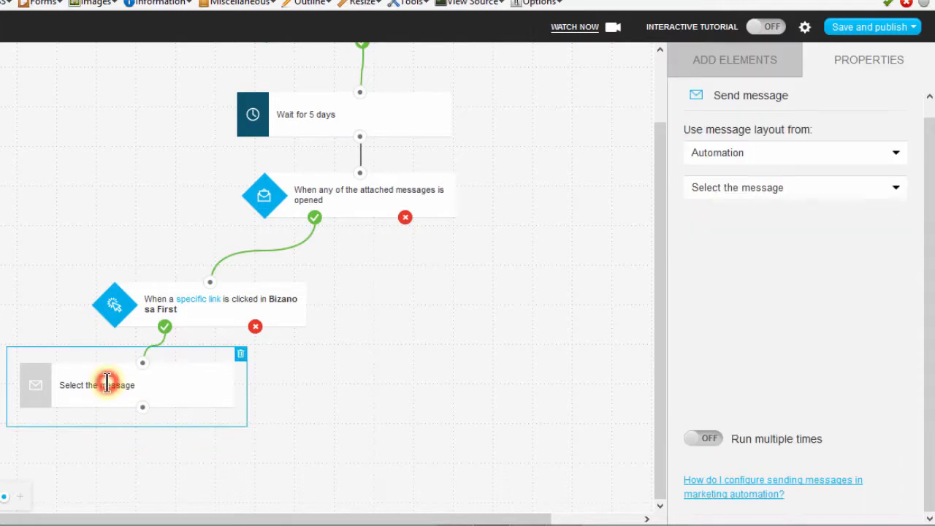
pyautogui.click(803, 155)
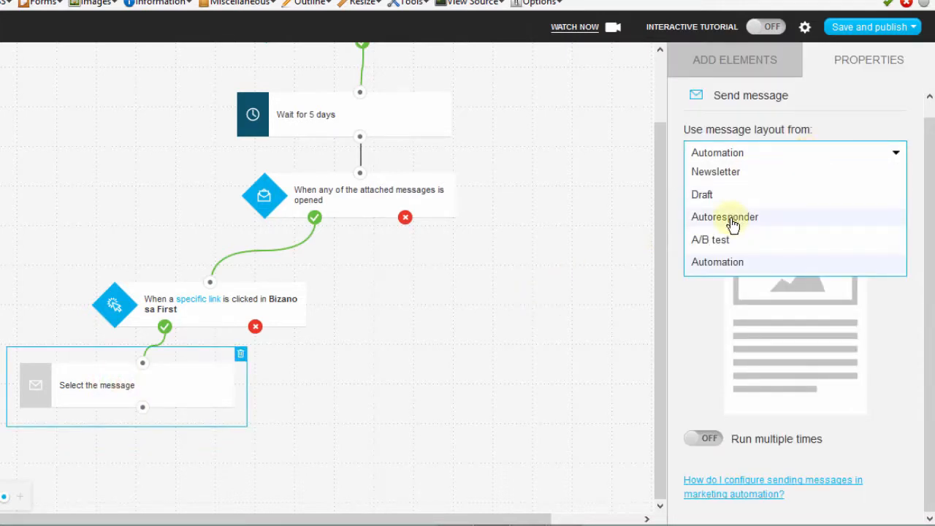
pyautogui.click(717, 172)
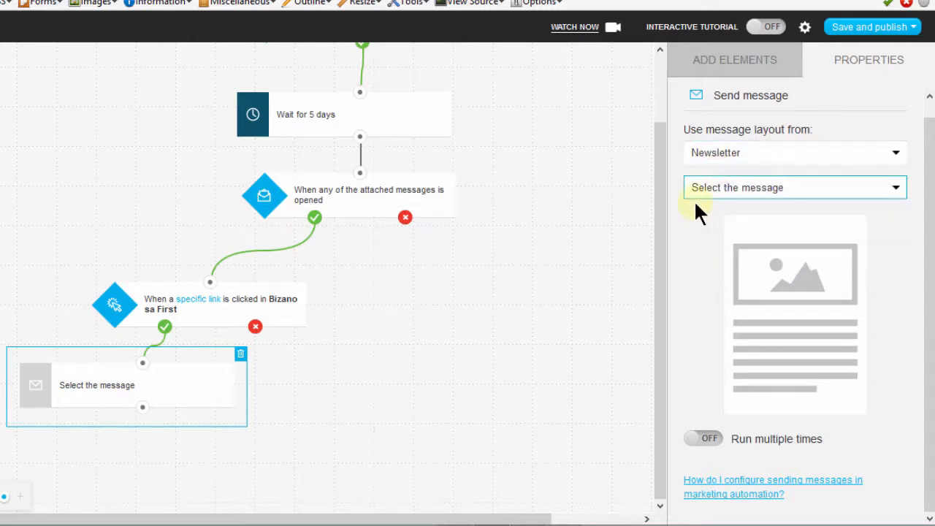
pyautogui.click(804, 194)
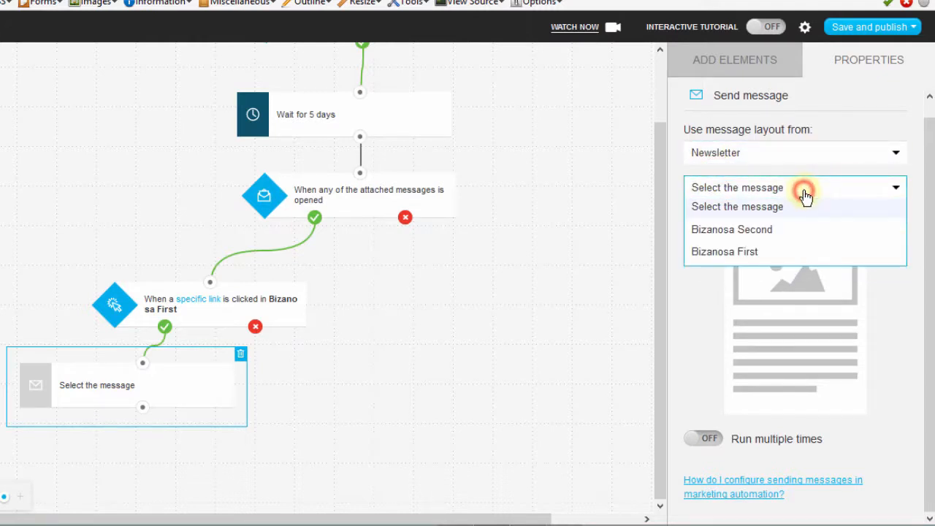
pyautogui.click(749, 232)
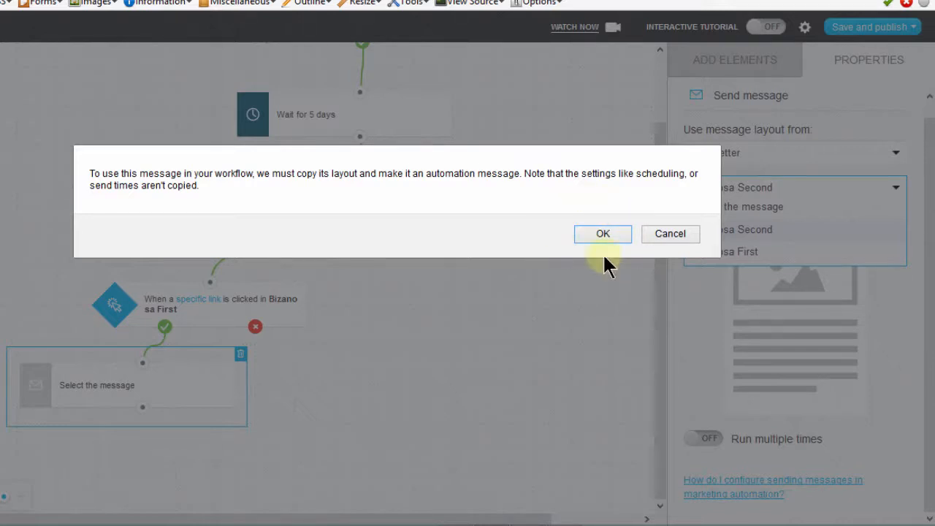
pyautogui.click(599, 233)
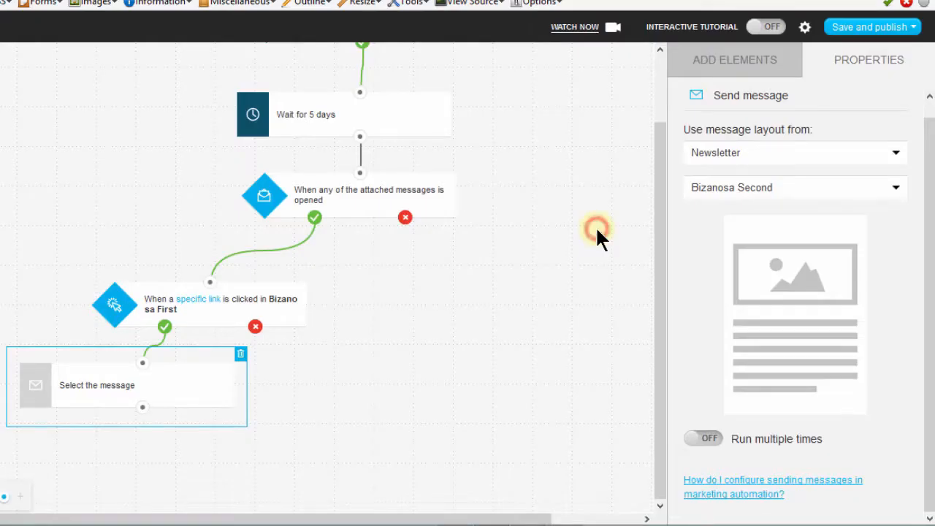
# Move the Send message block lower and add a Range filter beneath the link condition.
pyautogui.click(719, 67)
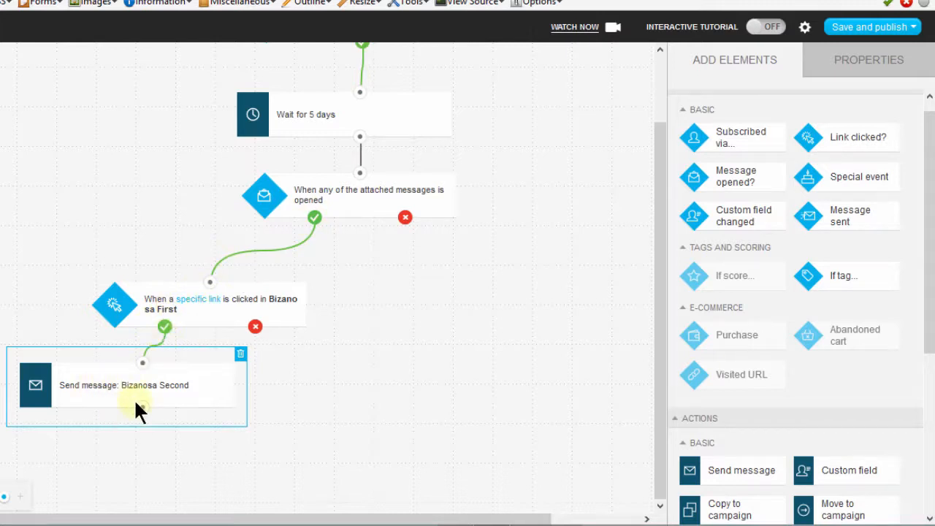
pyautogui.moveTo(156, 360); pyautogui.dragTo(149, 391)
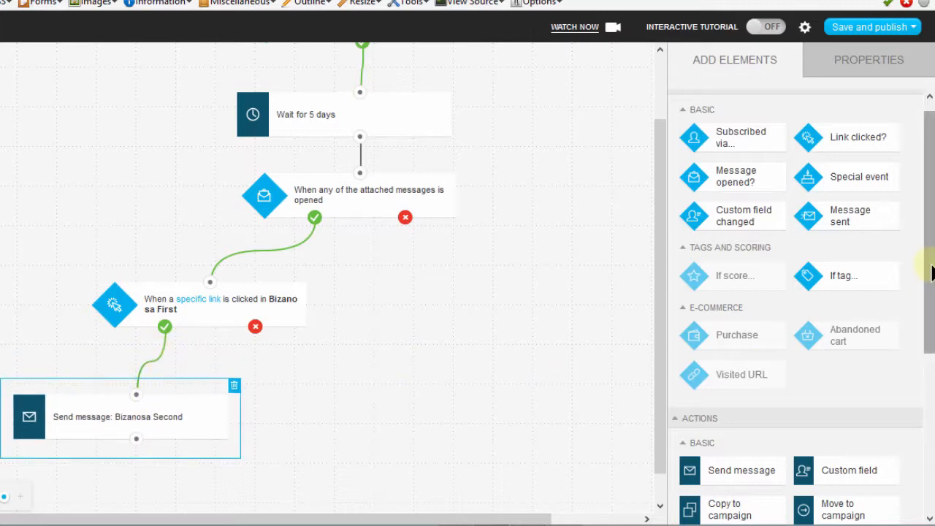
pyautogui.moveTo(932, 272); pyautogui.dragTo(822, 451)
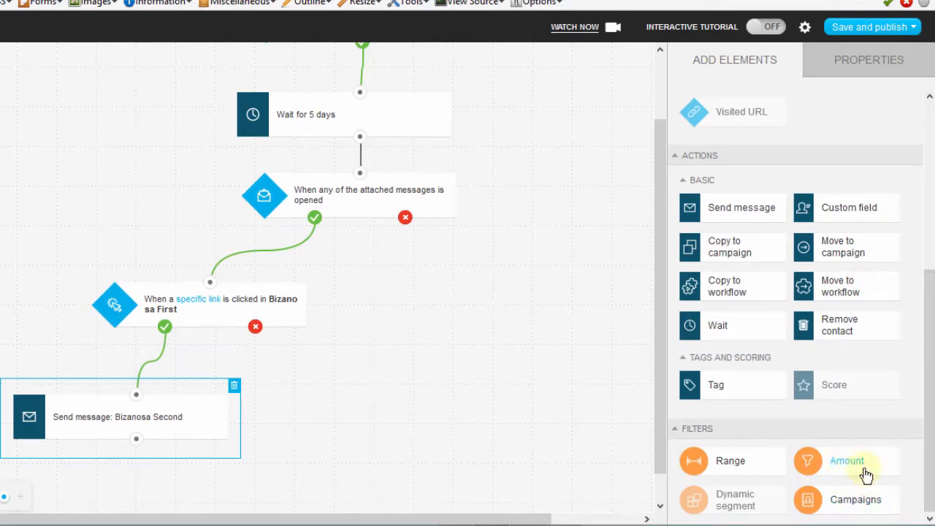
pyautogui.moveTo(743, 464); pyautogui.dragTo(271, 338)
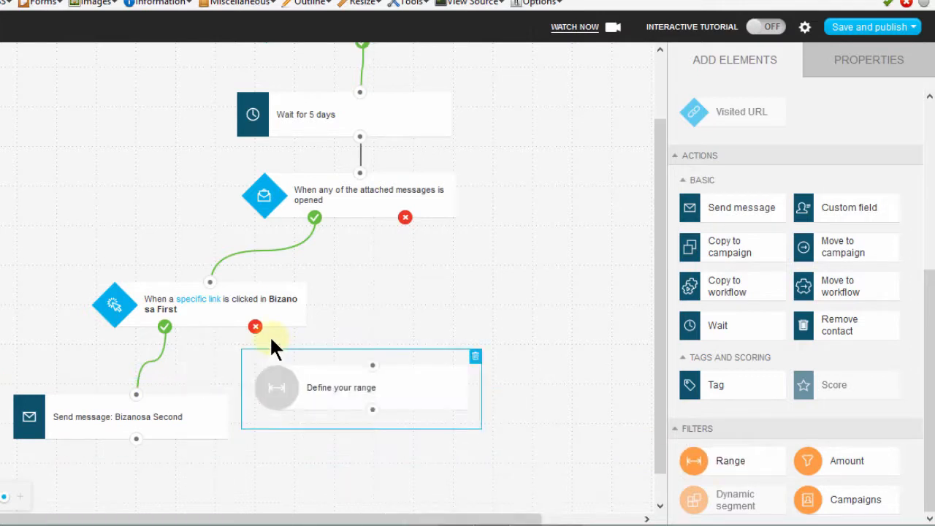
# Move the Send message block further down and place the Range filter in the gap below the link condition.
pyautogui.moveTo(155, 414); pyautogui.dragTo(111, 444)
pyautogui.click(336, 389)
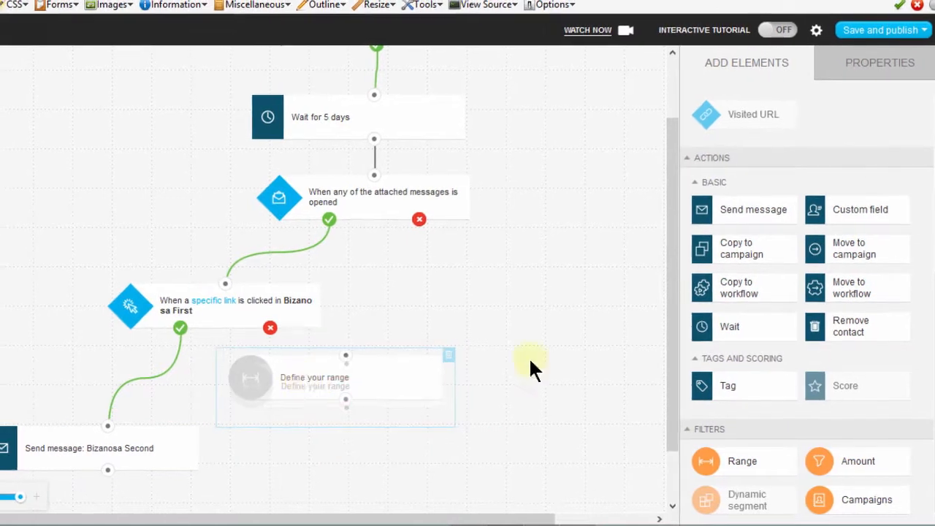
pyautogui.moveTo(671, 382); pyautogui.dragTo(671, 471)
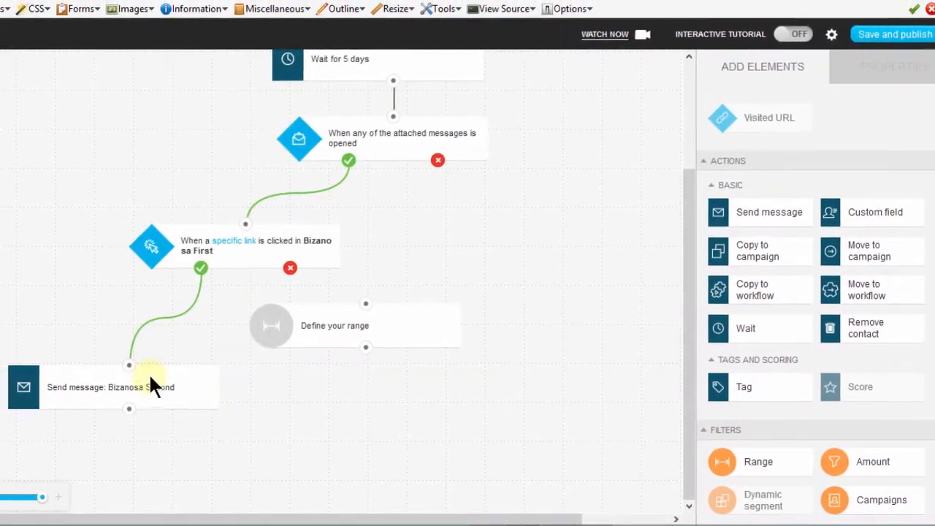
pyautogui.moveTo(150, 376); pyautogui.dragTo(136, 462)
pyautogui.moveTo(339, 324); pyautogui.dragTo(274, 346)
# Set the Range filter's first range from 100 to 300.
pyautogui.click(318, 356)
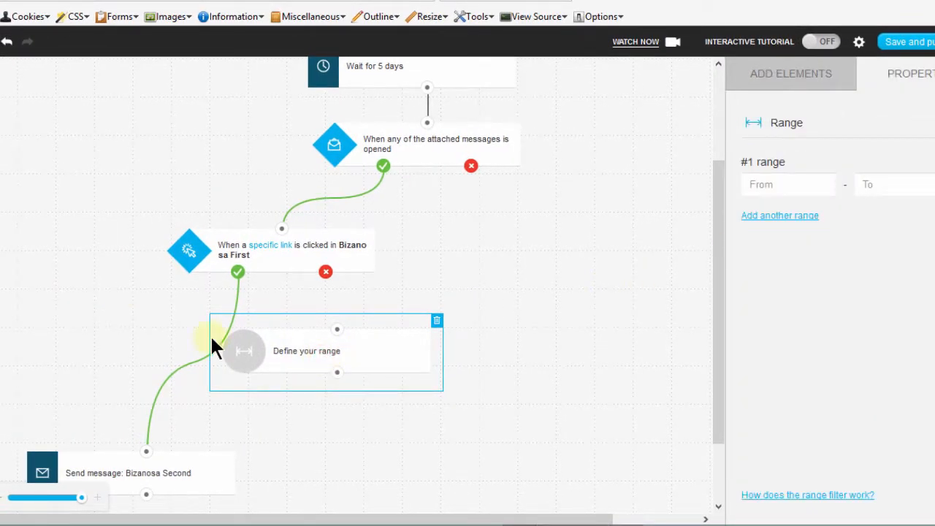
pyautogui.click(763, 184)
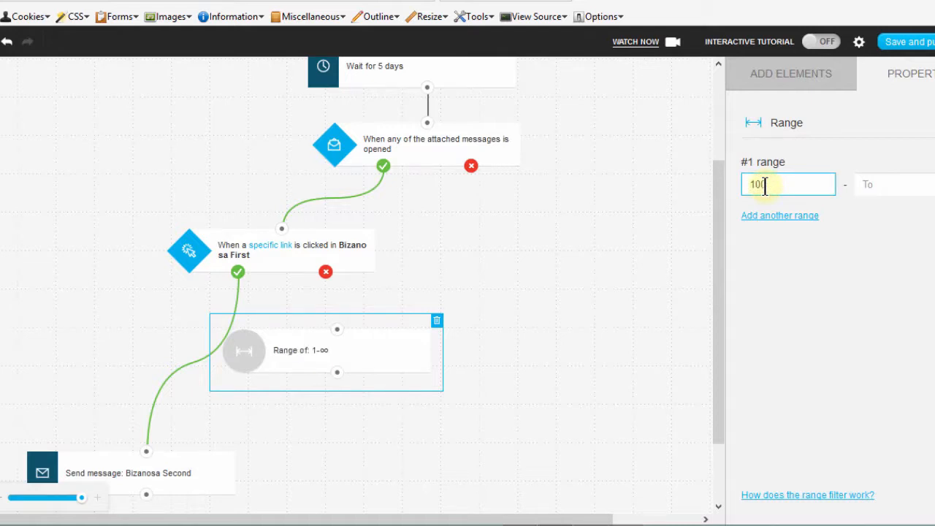
pyautogui.click(897, 184)
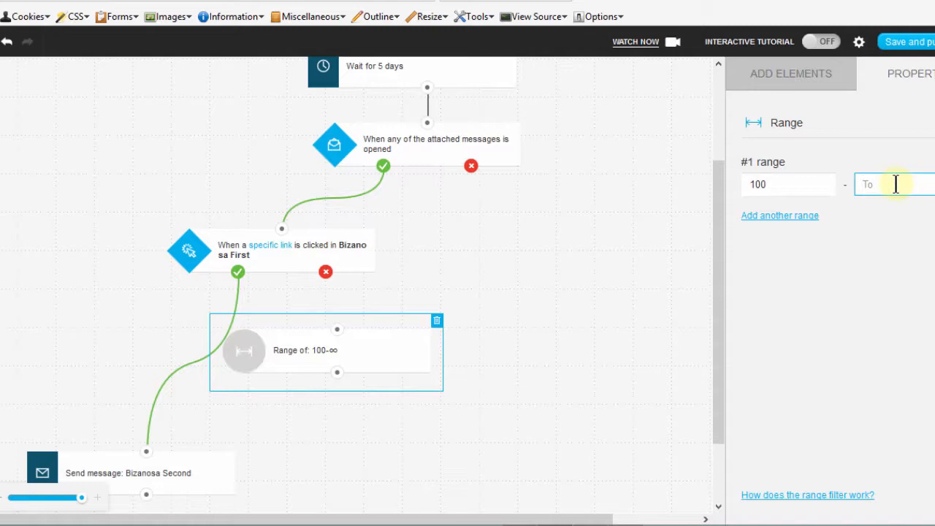
pyautogui.write('300')
pyautogui.click(807, 265)
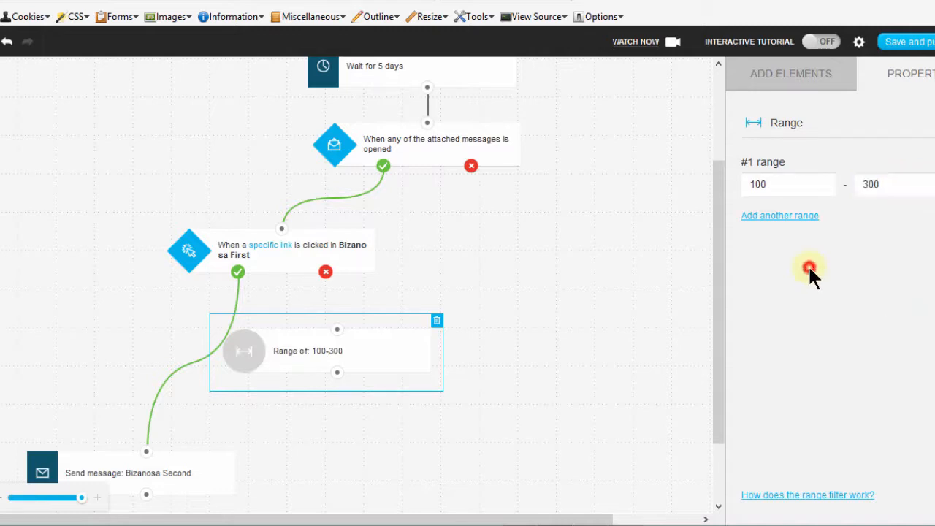
# Disconnect the link condition from the Send message block and route its yes output through the Range filter to that block.
pyautogui.moveTo(143, 458); pyautogui.dragTo(176, 412)
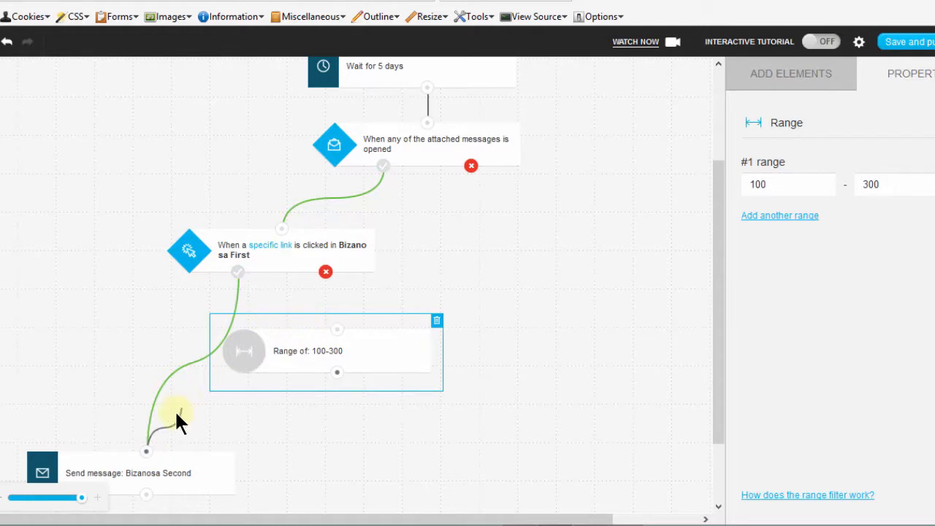
pyautogui.moveTo(146, 453); pyautogui.dragTo(146, 451)
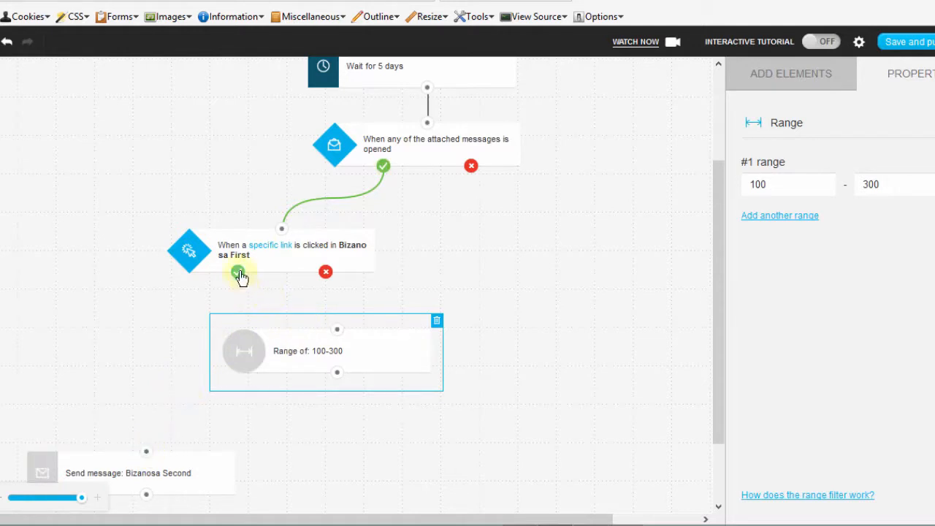
pyautogui.moveTo(238, 271); pyautogui.dragTo(146, 450)
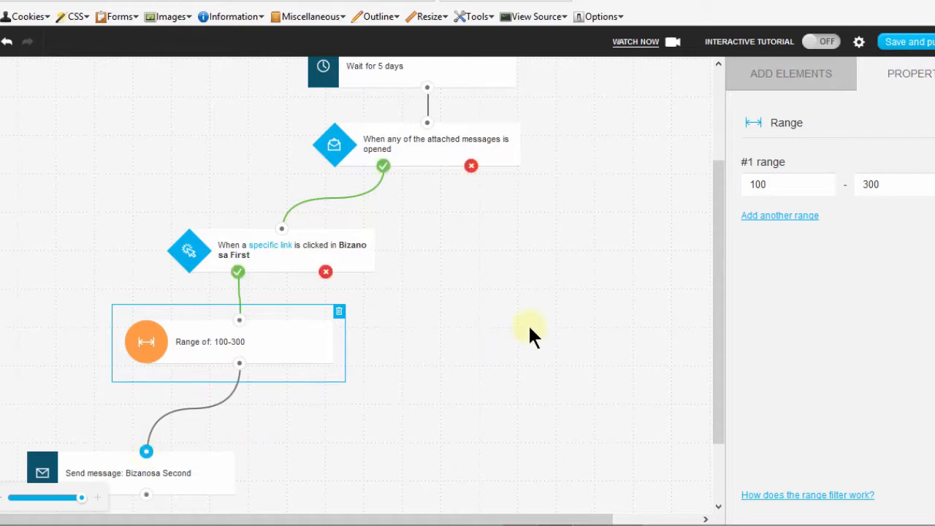
# Delete the Range filter from beneath the link condition.
pyautogui.moveTo(722, 234); pyautogui.dragTo(709, 367)
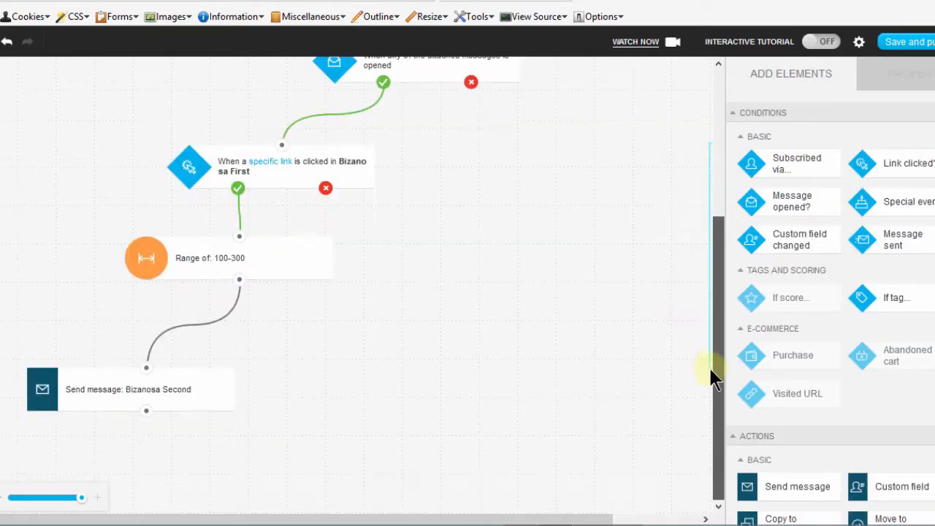
pyautogui.click(235, 256)
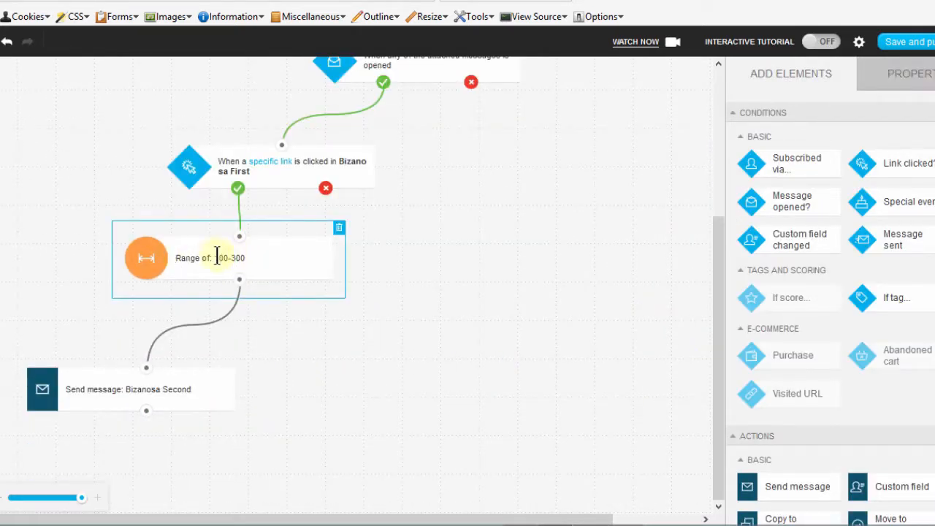
pyautogui.click(340, 228)
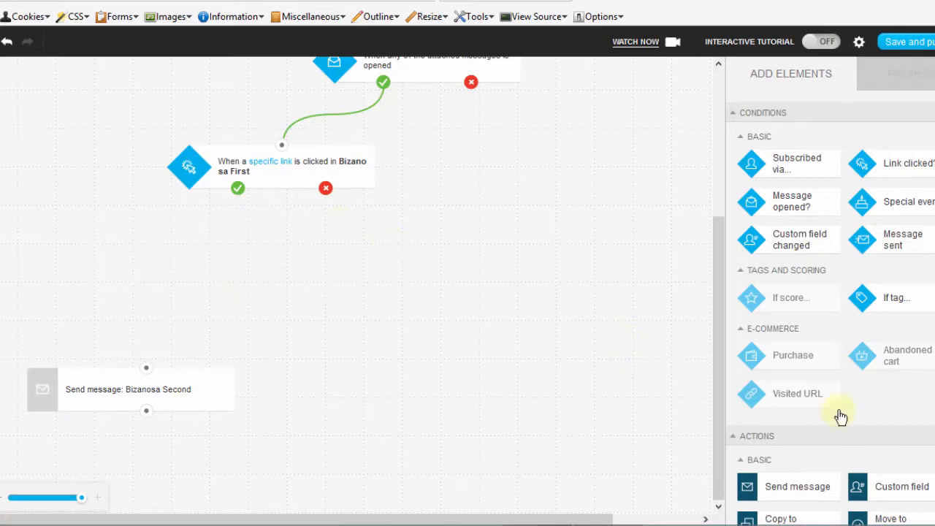
# Add an Amount filter beneath the link condition and set the number of subscribers to reach to 200.
pyautogui.moveTo(933, 211); pyautogui.dragTo(933, 423)
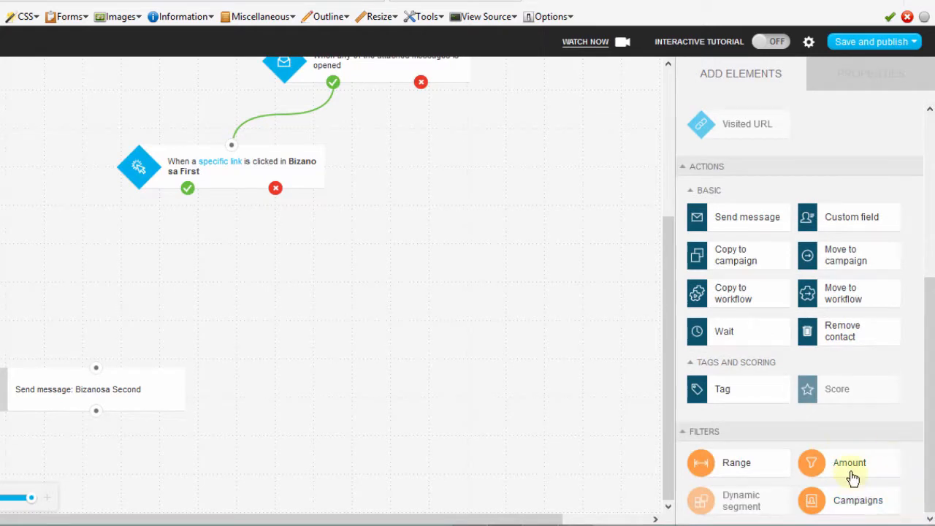
pyautogui.moveTo(851, 468); pyautogui.dragTo(200, 244)
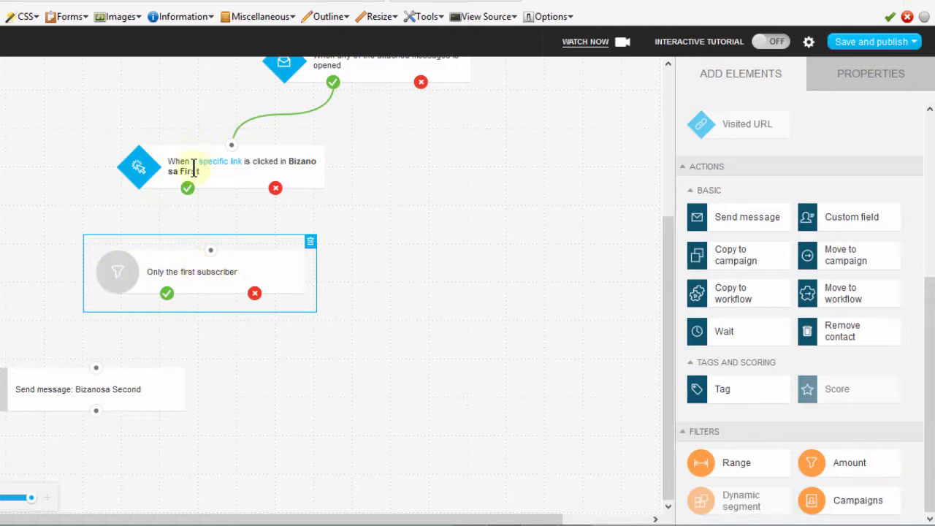
pyautogui.click(209, 271)
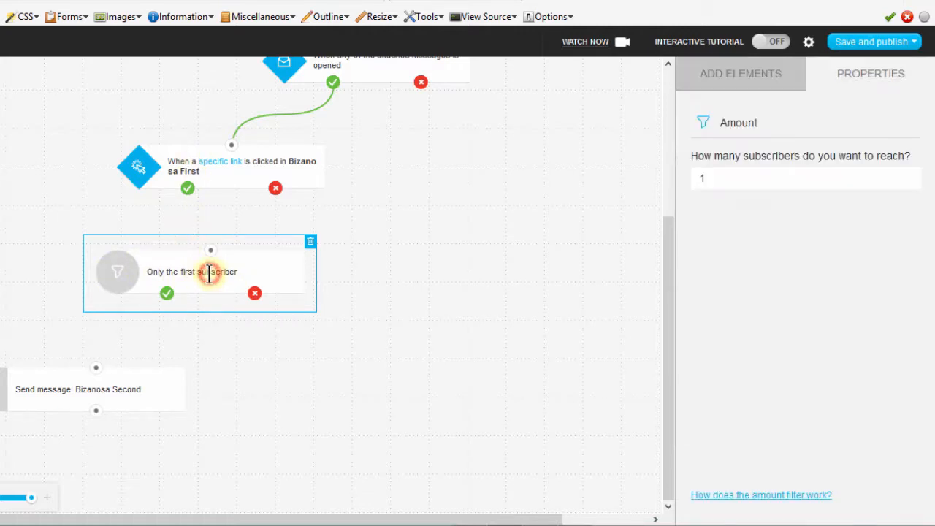
pyautogui.click(731, 179)
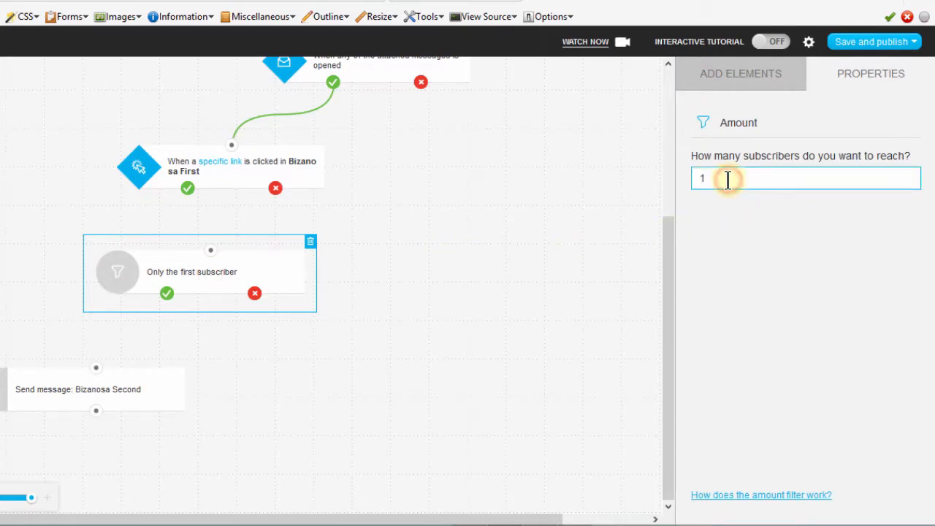
pyautogui.press('BackSpace')
pyautogui.write('200')
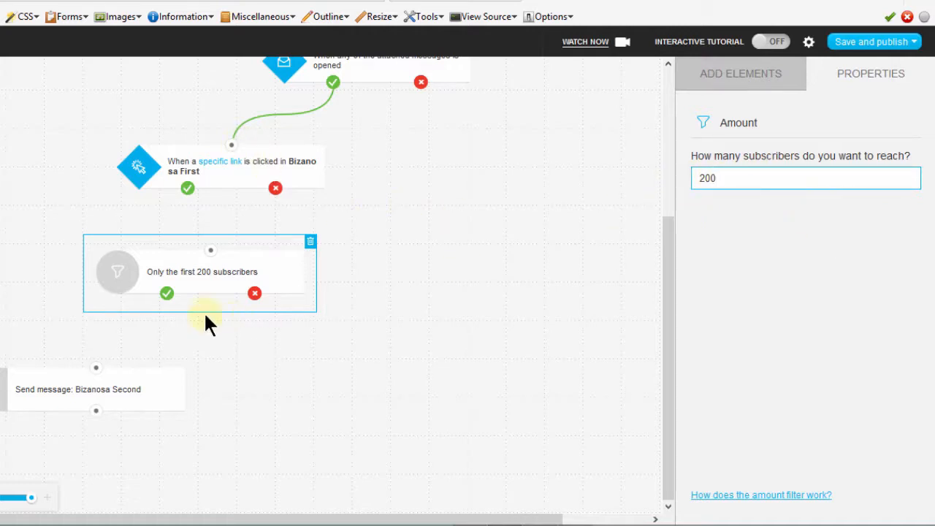
# Connect the link condition's yes output to the Amount filter and the filter's yes output to Send message, aligning the filter above the message block.
pyautogui.moveTo(188, 189); pyautogui.dragTo(210, 252)
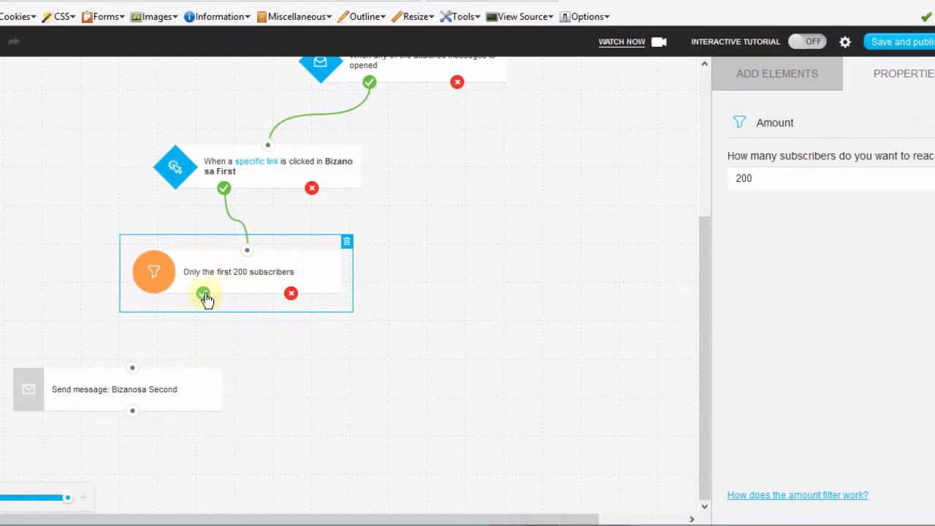
pyautogui.moveTo(203, 294); pyautogui.dragTo(134, 374)
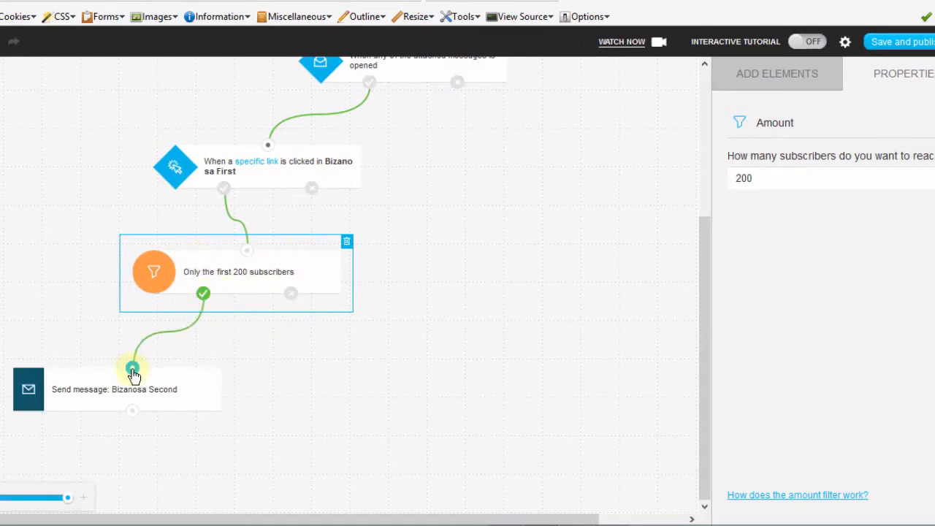
pyautogui.click(477, 376)
pyautogui.moveTo(934, 285); pyautogui.dragTo(934, 361)
pyautogui.scroll(-3, 933, 361)
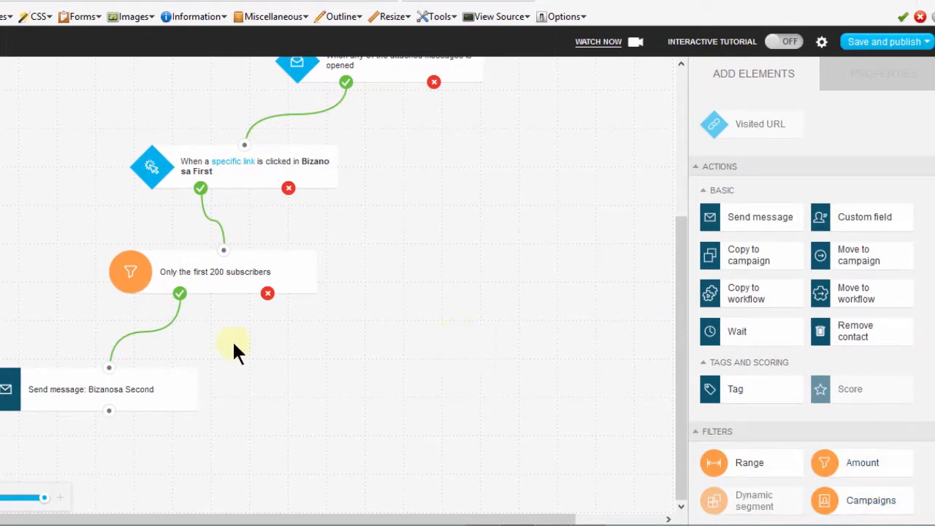
pyautogui.moveTo(210, 272); pyautogui.dragTo(163, 284)
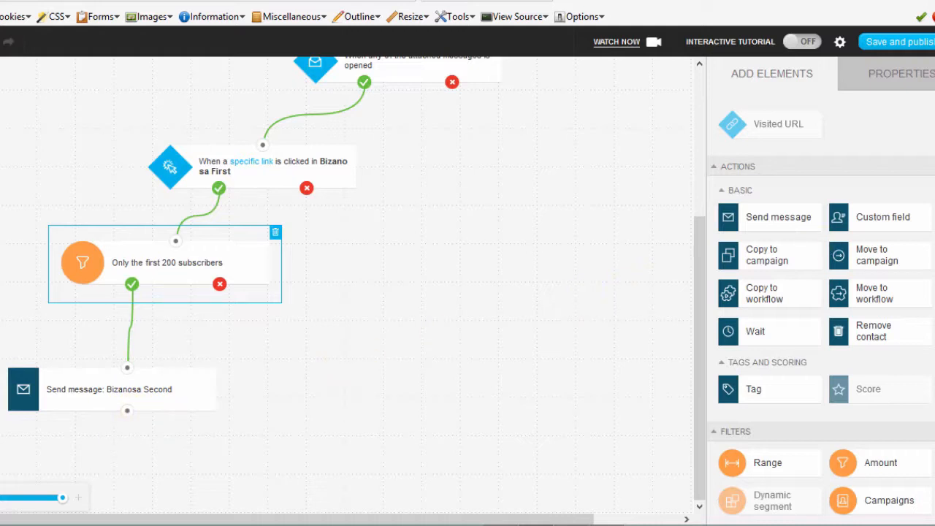
# Add a Message opened condition beneath the Bizanosa Second message block and connect that block's output to it.
pyautogui.scroll(4, 821, 292)
pyautogui.scroll(-4, 821, 292)
pyautogui.scroll(5, 820, 292)
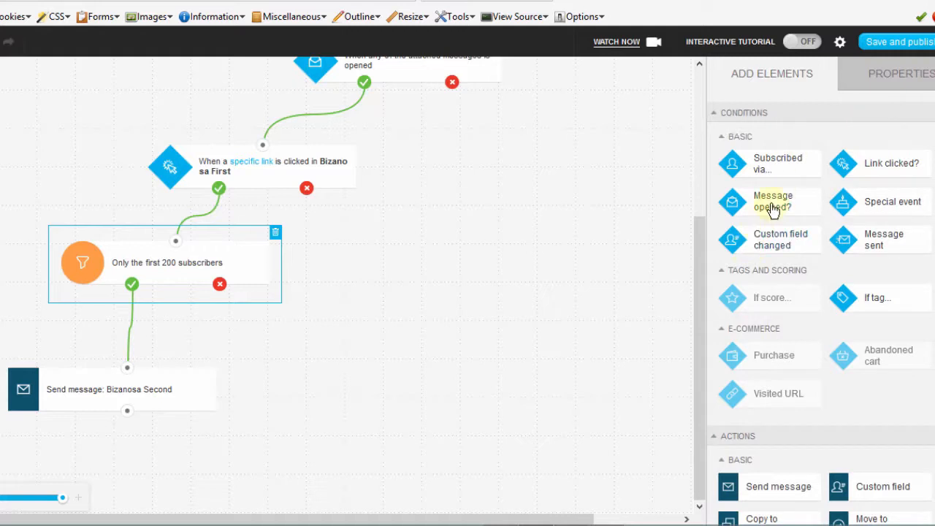
pyautogui.moveTo(776, 200); pyautogui.dragTo(113, 427)
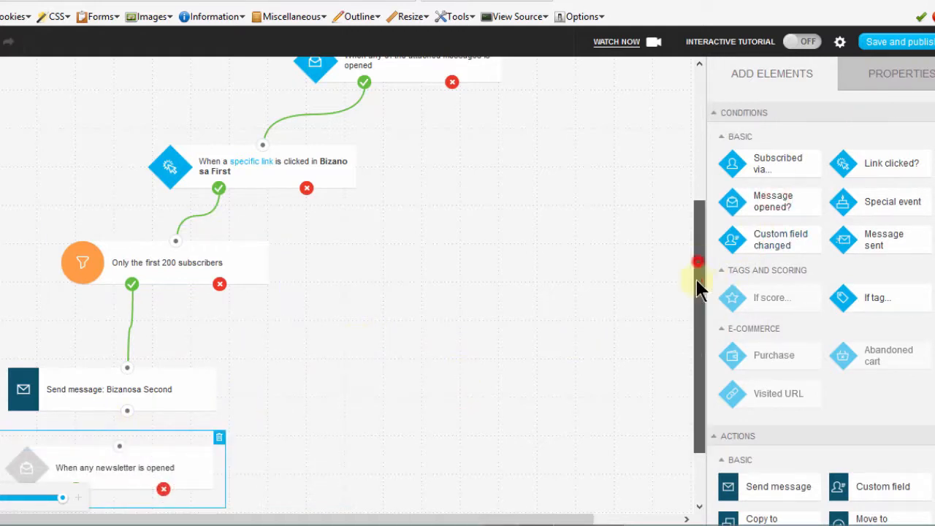
pyautogui.moveTo(699, 265); pyautogui.dragTo(679, 415)
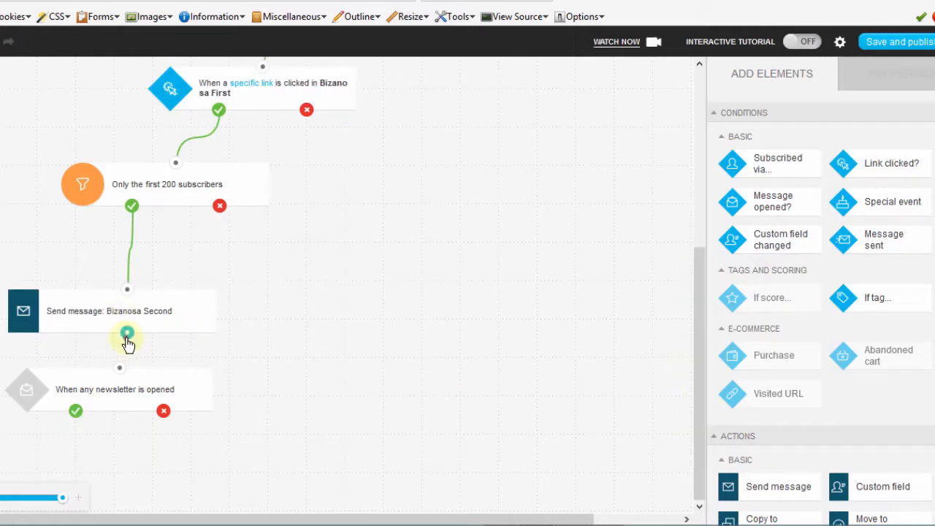
pyautogui.moveTo(127, 336); pyautogui.dragTo(183, 385)
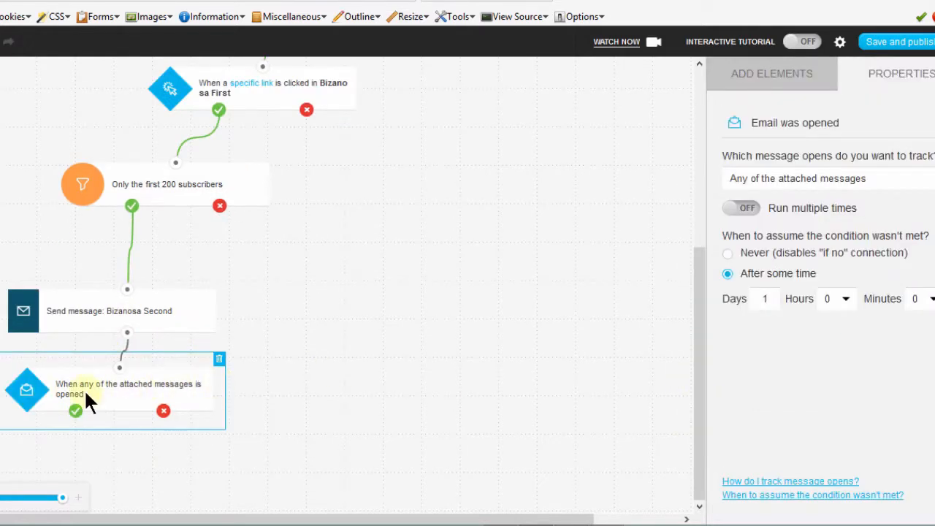
pyautogui.click(697, 298)
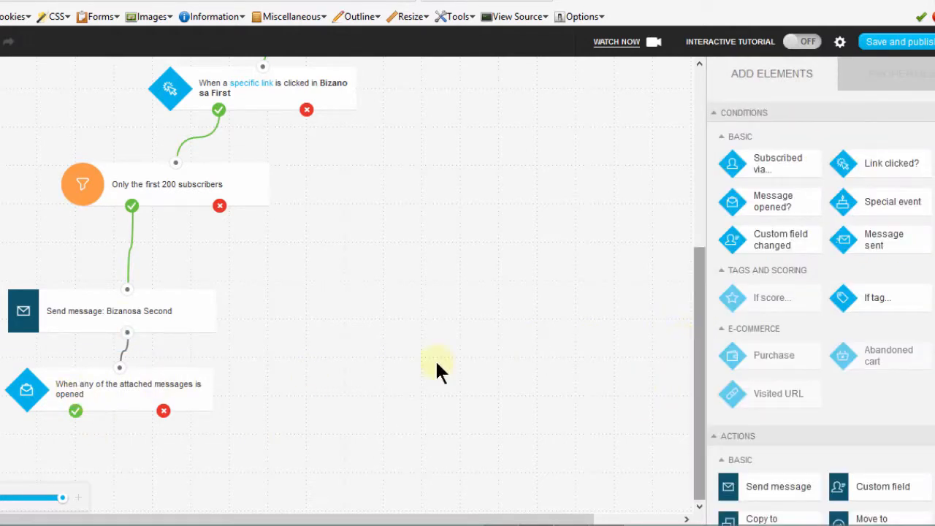
# Add a Move to campaign action beneath the new Message opened condition and connect the condition's yes output to it.
pyautogui.scroll(-5, 820, 314)
pyautogui.scroll(-1, 883, 277)
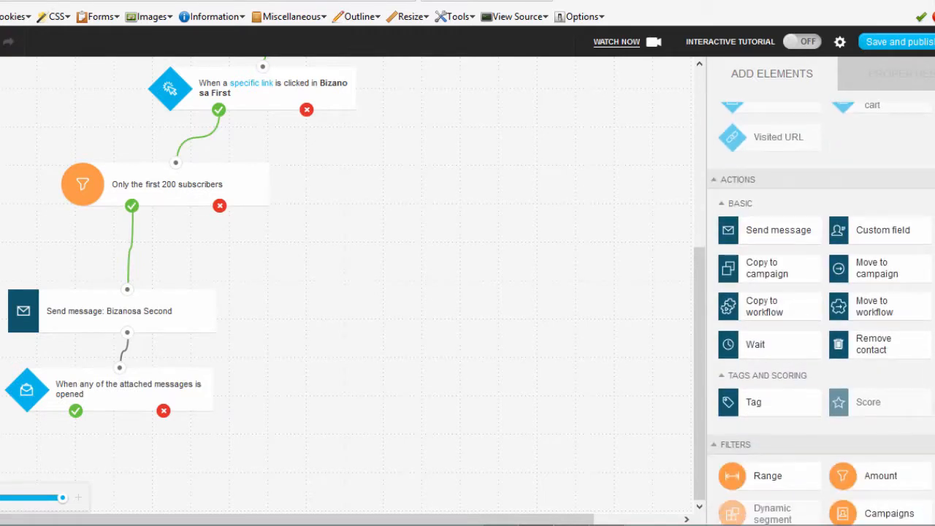
pyautogui.moveTo(884, 270); pyautogui.dragTo(121, 428)
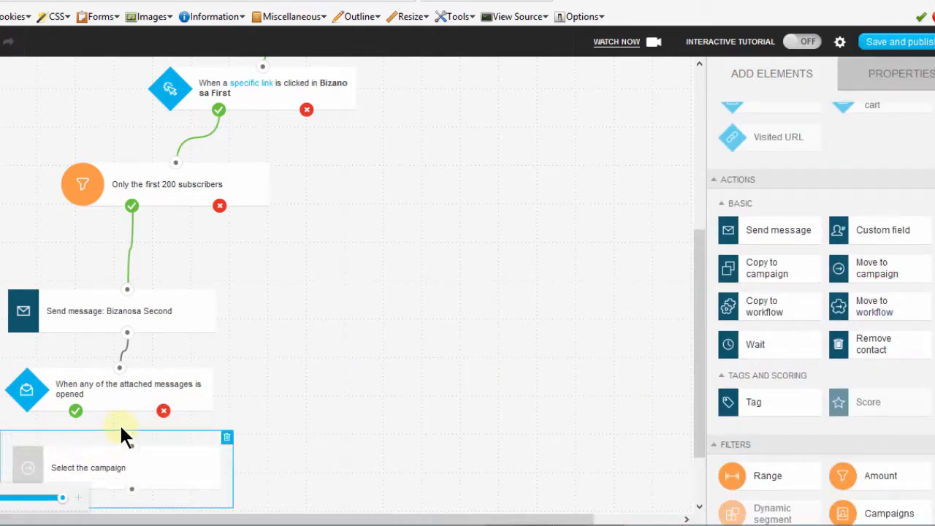
pyautogui.moveTo(698, 324); pyautogui.dragTo(690, 428)
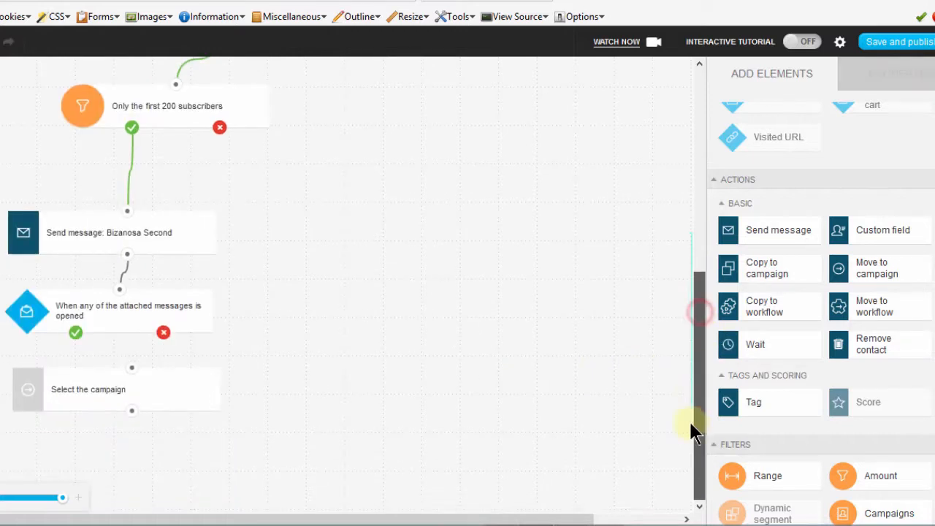
pyautogui.moveTo(103, 384); pyautogui.dragTo(78, 399)
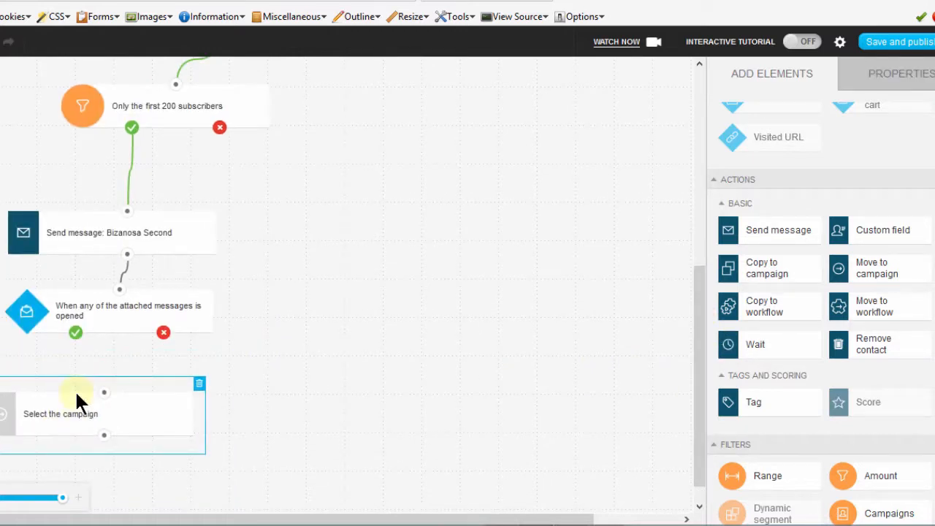
pyautogui.moveTo(77, 337); pyautogui.dragTo(52, 403)
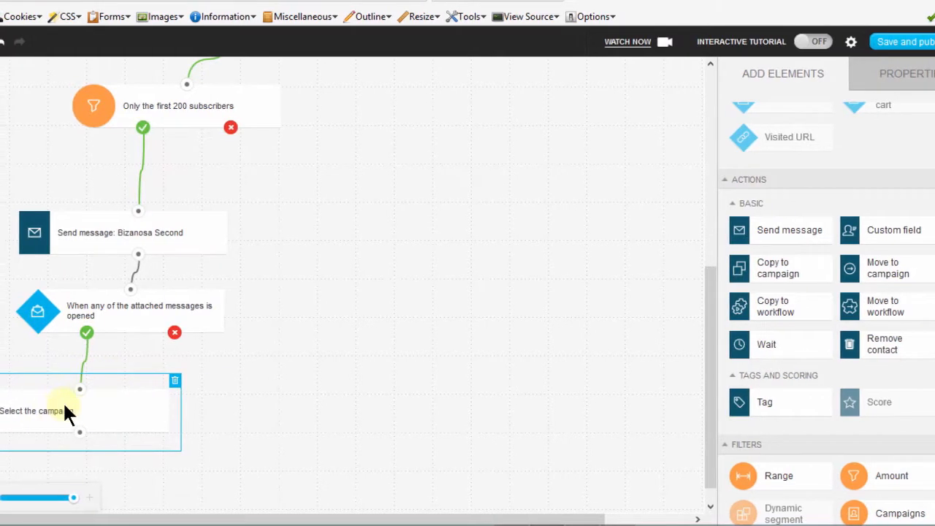
# Set the Move to campaign action's target campaign to goodfellows.
pyautogui.click(60, 406)
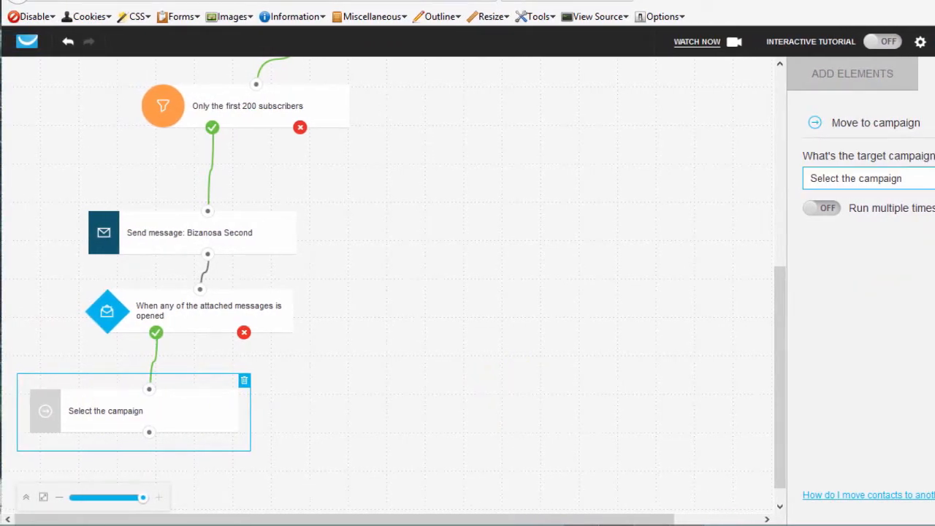
pyautogui.click(926, 178)
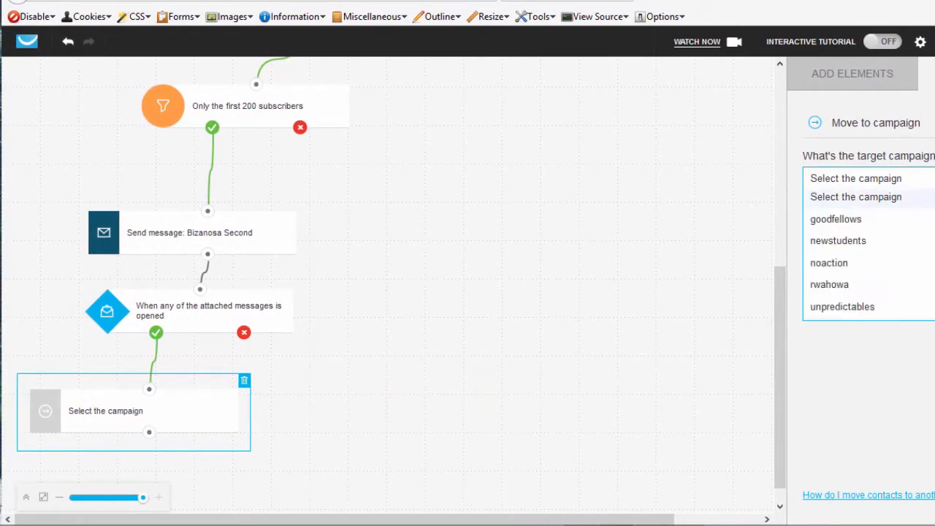
pyautogui.click(843, 221)
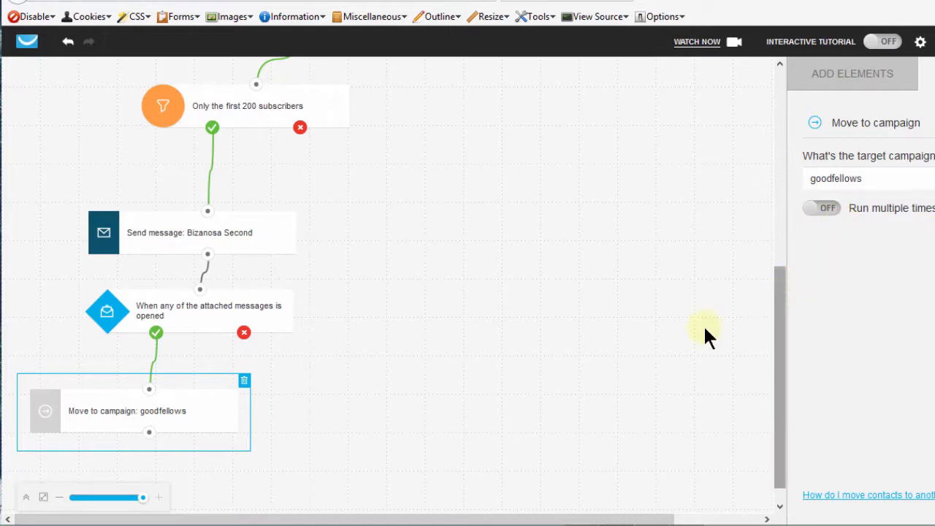
pyautogui.click(459, 397)
pyautogui.moveTo(787, 338); pyautogui.dragTo(784, 247)
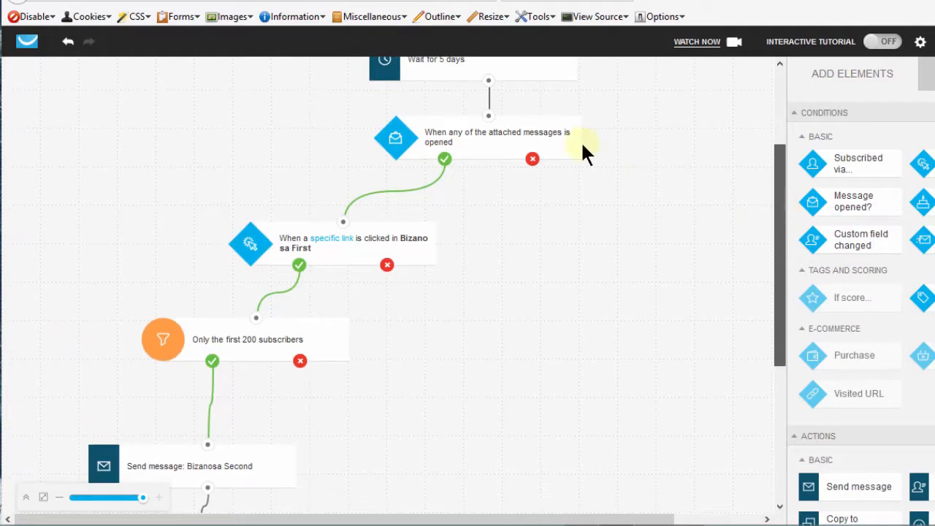
pyautogui.moveTo(780, 210); pyautogui.dragTo(782, 246)
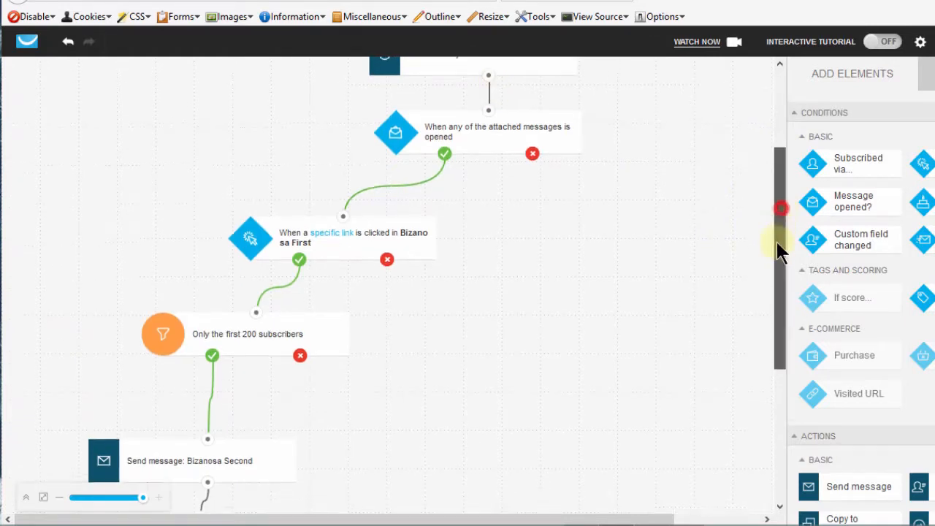
pyautogui.click(533, 90)
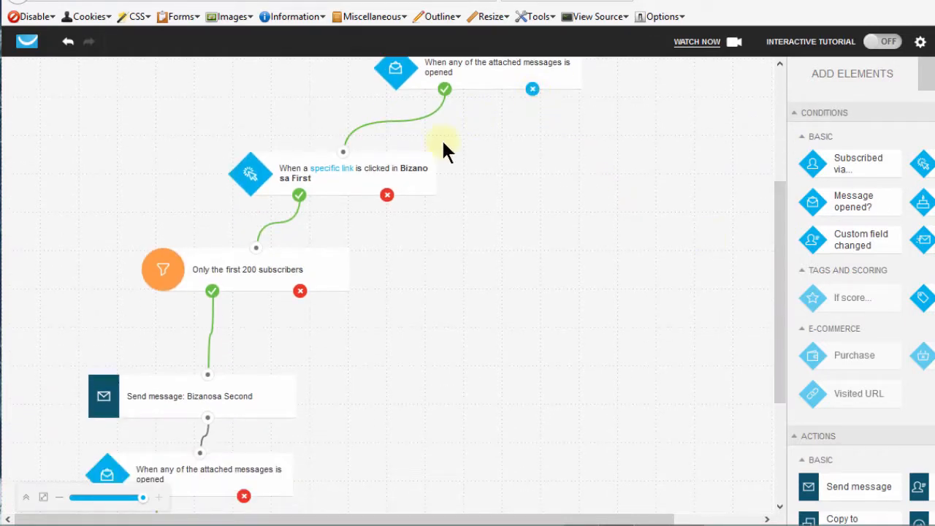
pyautogui.click(387, 196)
pyautogui.click(299, 292)
pyautogui.moveTo(777, 228); pyautogui.dragTo(774, 386)
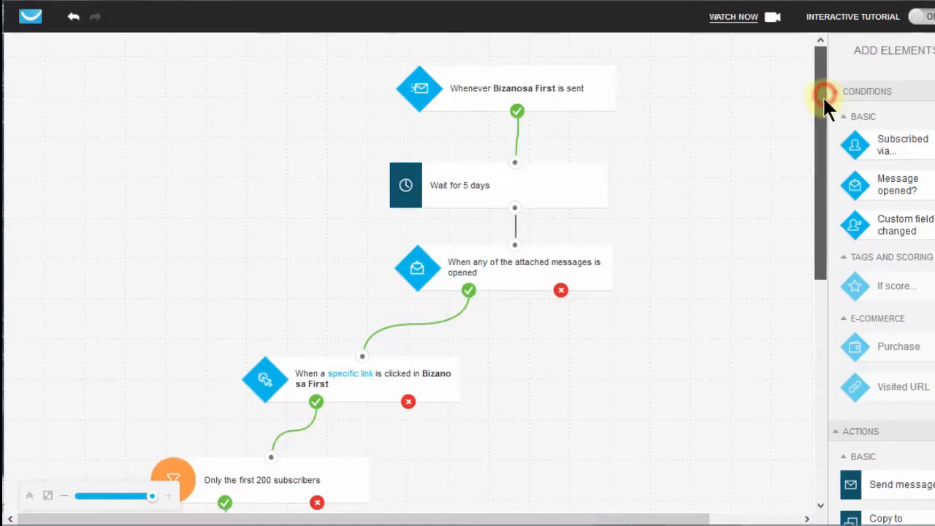
# Review the workflow from the Bizanosa First sent condition down to the Move to campaign action, including that action's settings and the unconnected no outputs.
pyautogui.moveTo(822, 96); pyautogui.dragTo(559, 355)
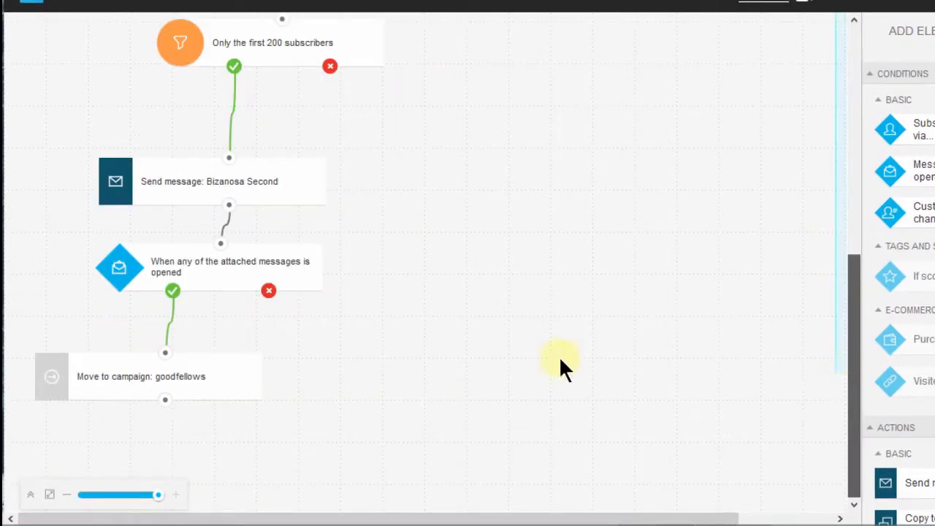
pyautogui.click(114, 376)
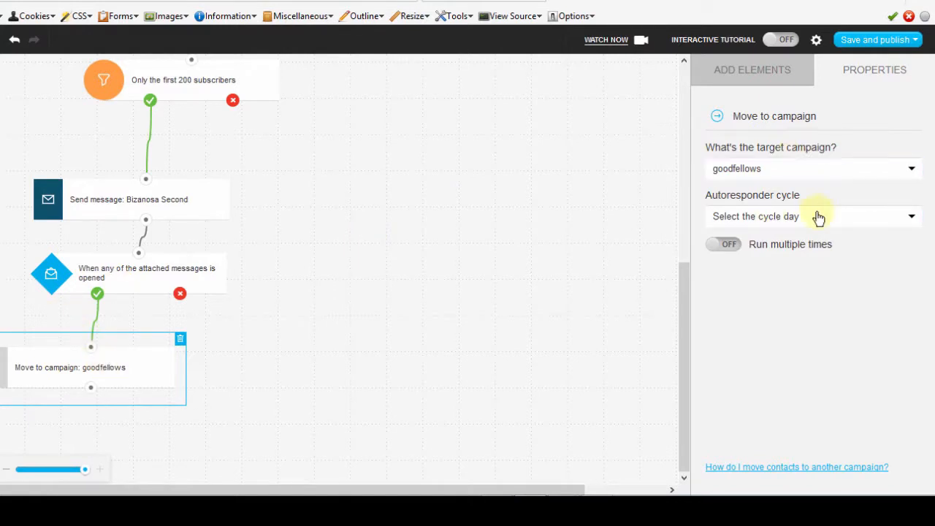
pyautogui.click(752, 71)
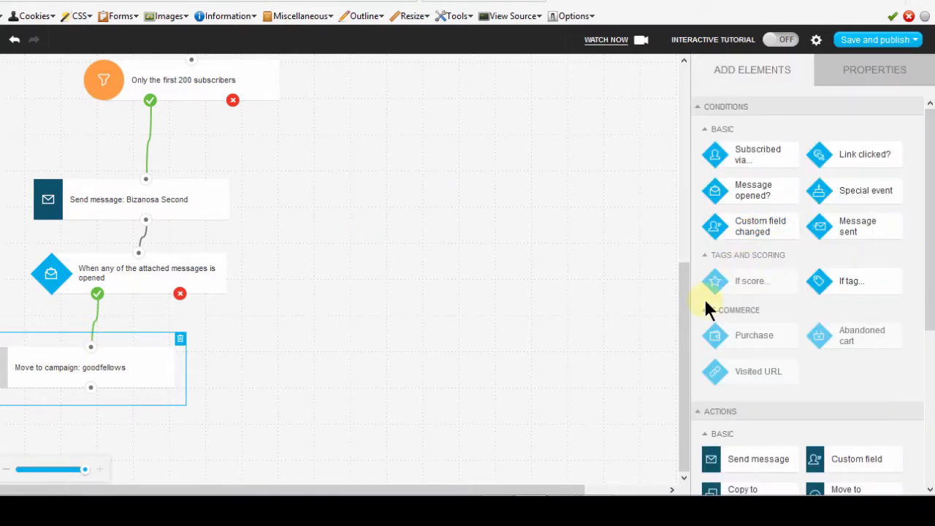
pyautogui.moveTo(680, 324); pyautogui.dragTo(697, 59)
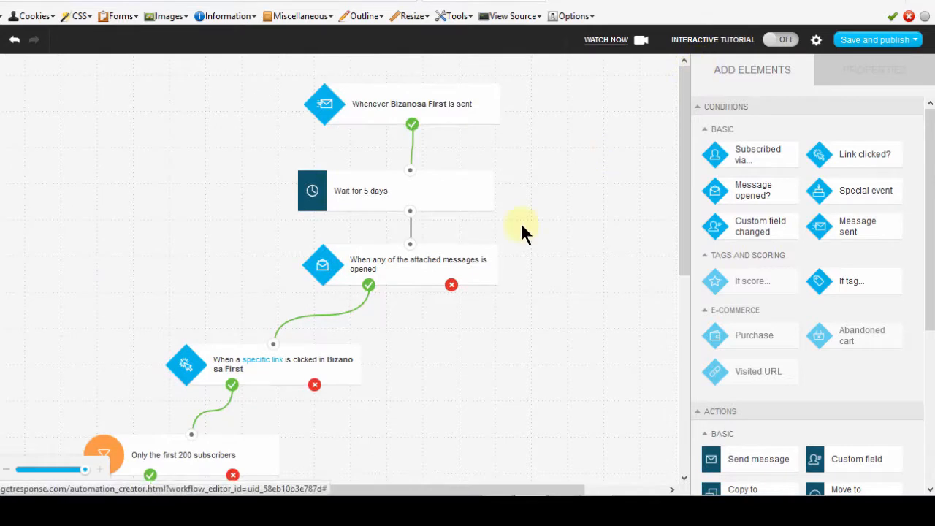
pyautogui.scroll(-3, 671, 246)
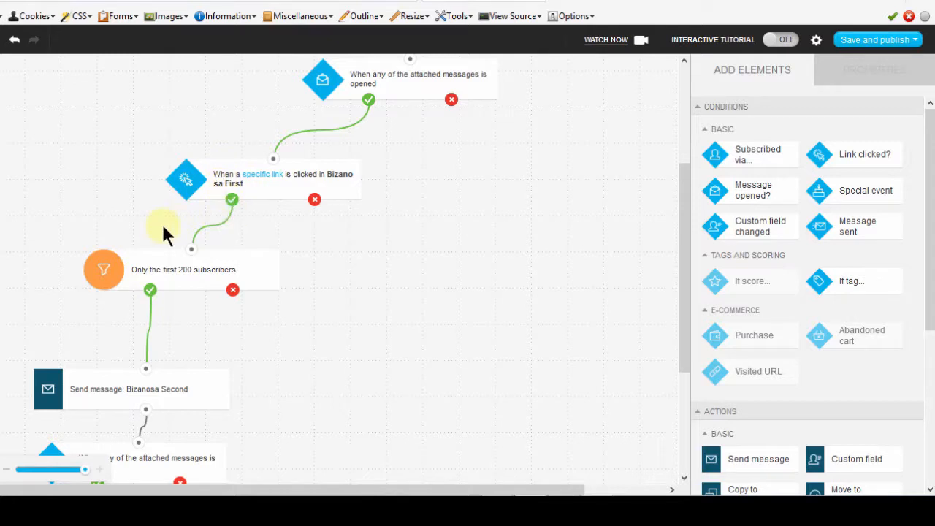
pyautogui.click(452, 102)
pyautogui.scroll(3, 661, 256)
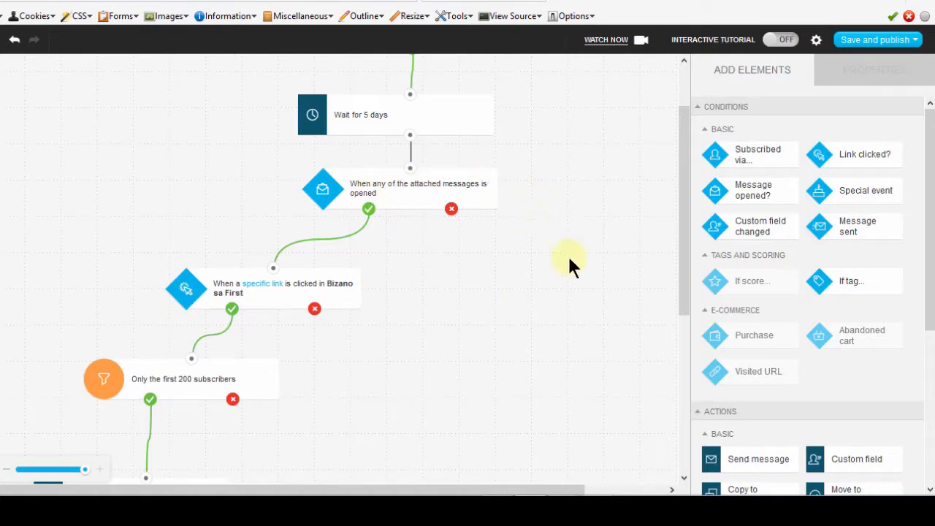
pyautogui.scroll(2, 681, 180)
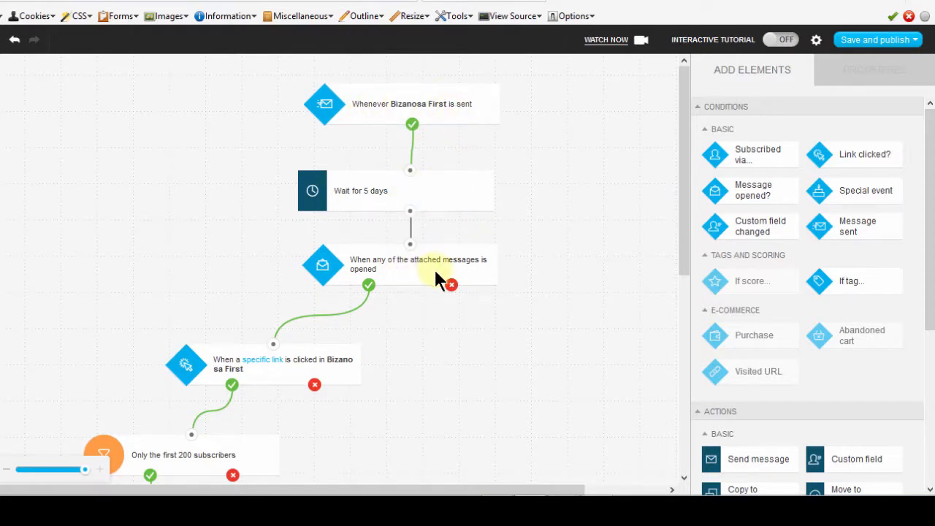
# Add a Wait action of 3 days beside the link condition and connect the first Message opened condition's no output to it.
pyautogui.moveTo(683, 157); pyautogui.dragTo(678, 246)
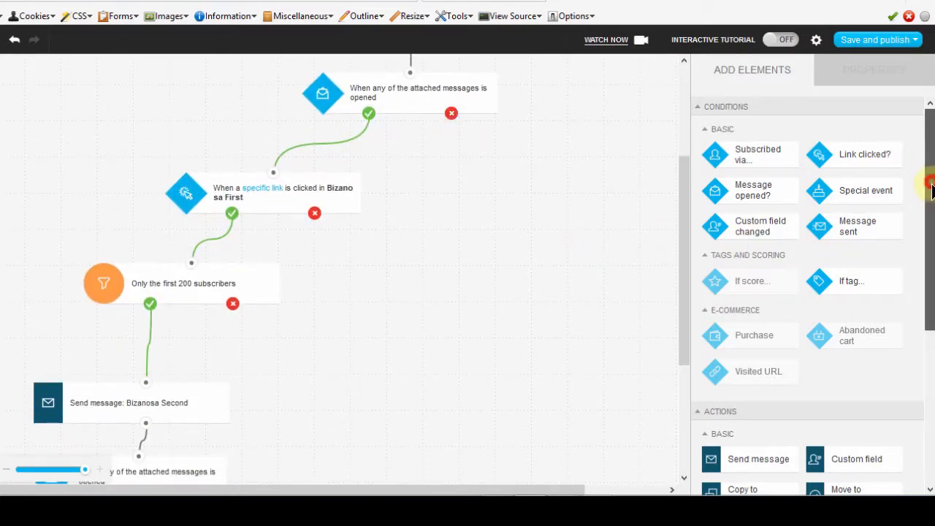
pyautogui.moveTo(928, 124); pyautogui.dragTo(928, 220)
pyautogui.moveTo(756, 411); pyautogui.dragTo(507, 177)
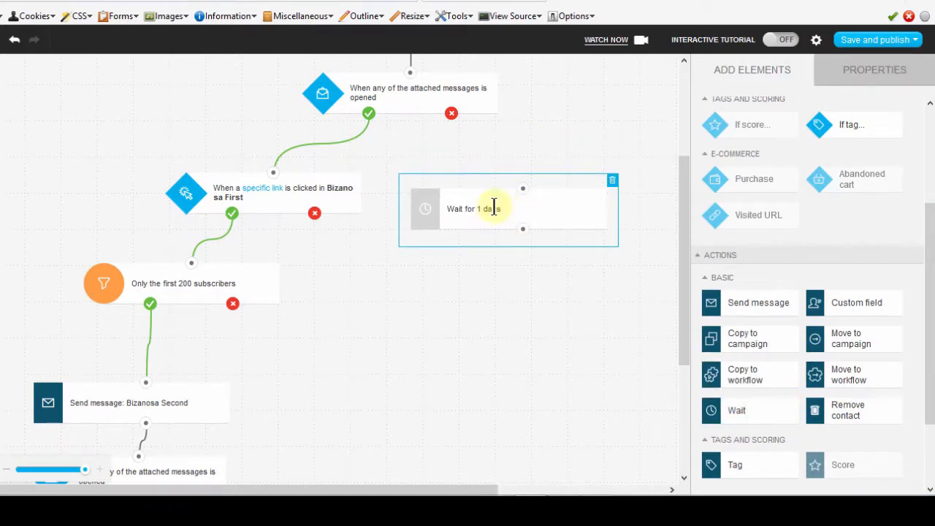
pyautogui.click(493, 208)
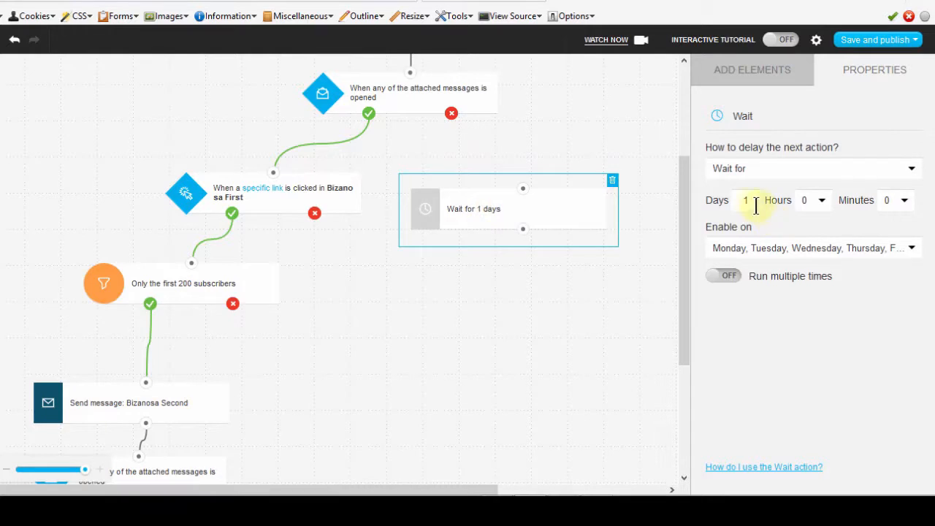
pyautogui.doubleClick(745, 201)
pyautogui.write('3')
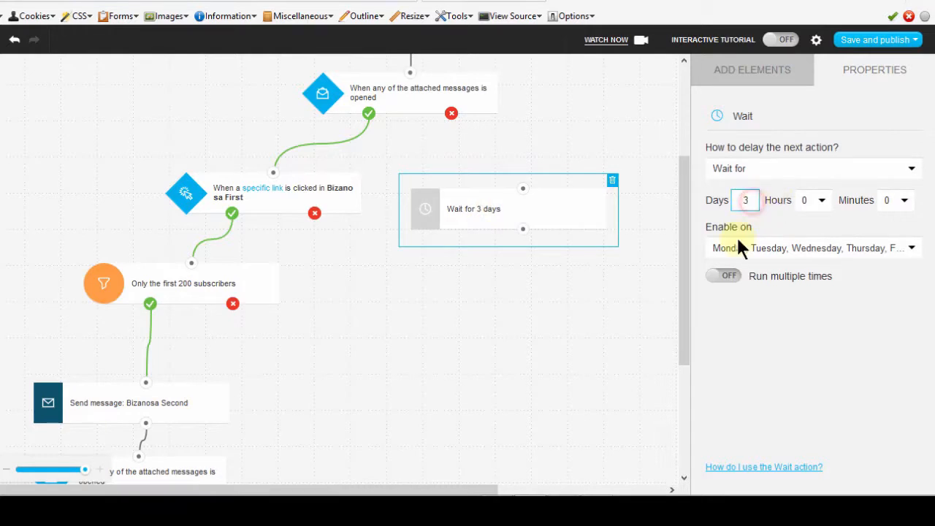
pyautogui.click(743, 74)
pyautogui.moveTo(451, 114); pyautogui.dragTo(526, 200)
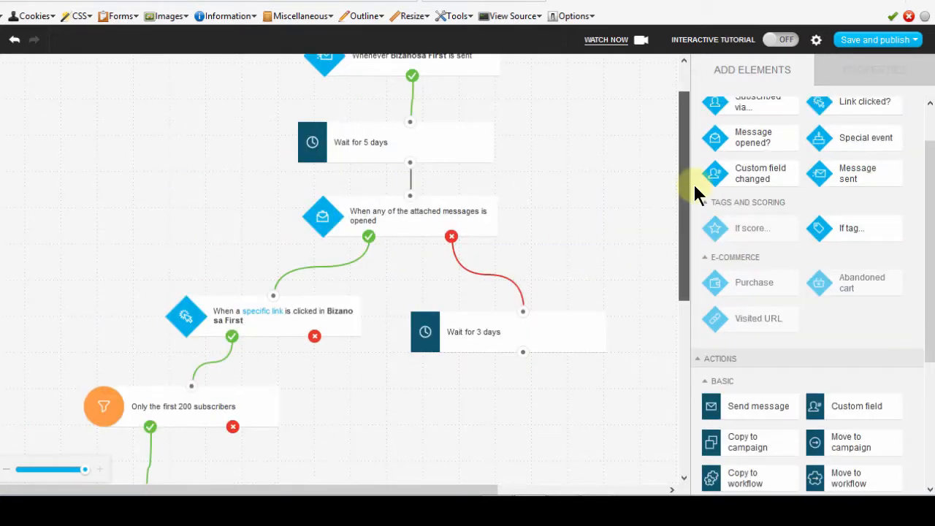
# Add a Send message action beneath the 3-day Wait block and connect the Wait block's output to it.
pyautogui.moveTo(929, 185); pyautogui.dragTo(929, 248)
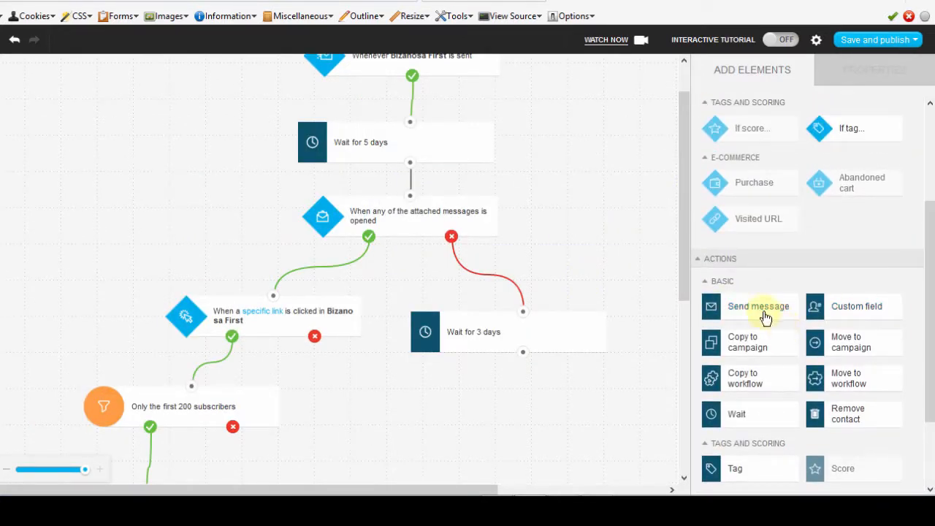
pyautogui.moveTo(764, 316); pyautogui.dragTo(494, 405)
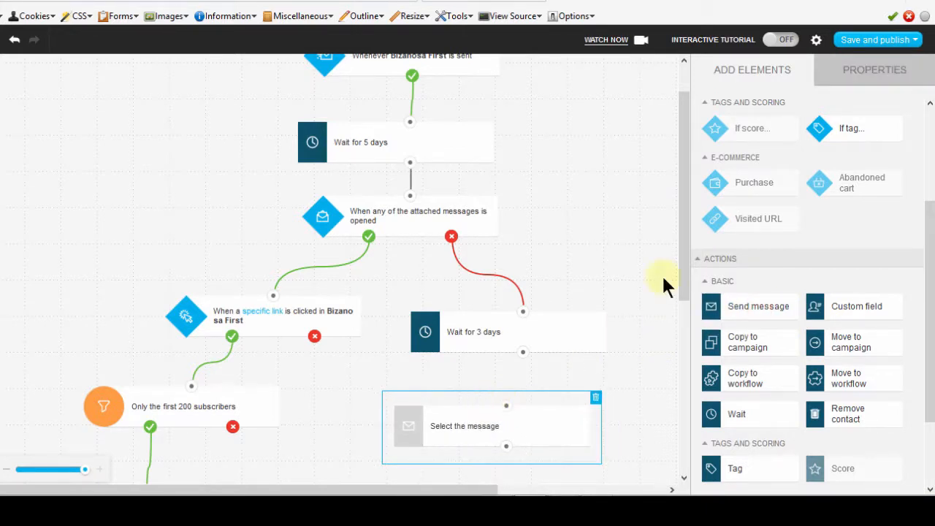
pyautogui.moveTo(679, 254); pyautogui.dragTo(673, 300)
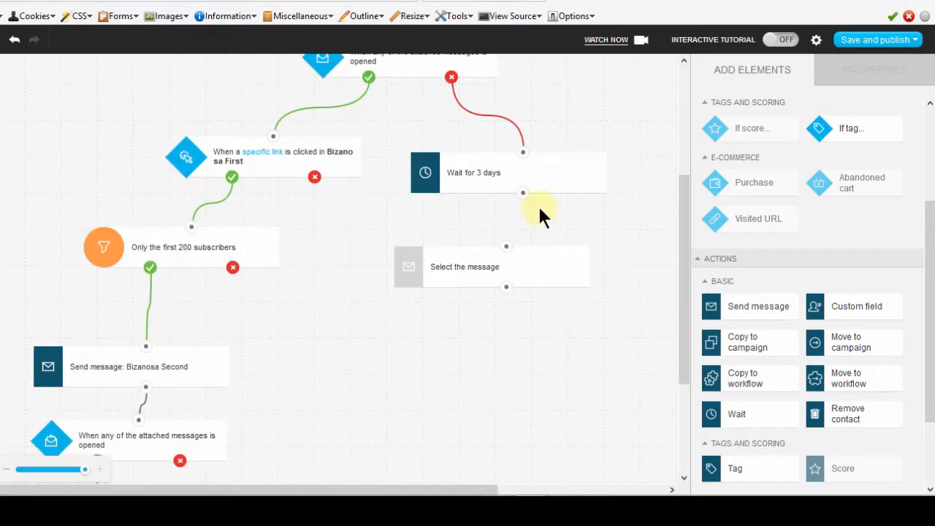
pyautogui.moveTo(523, 194); pyautogui.dragTo(507, 252)
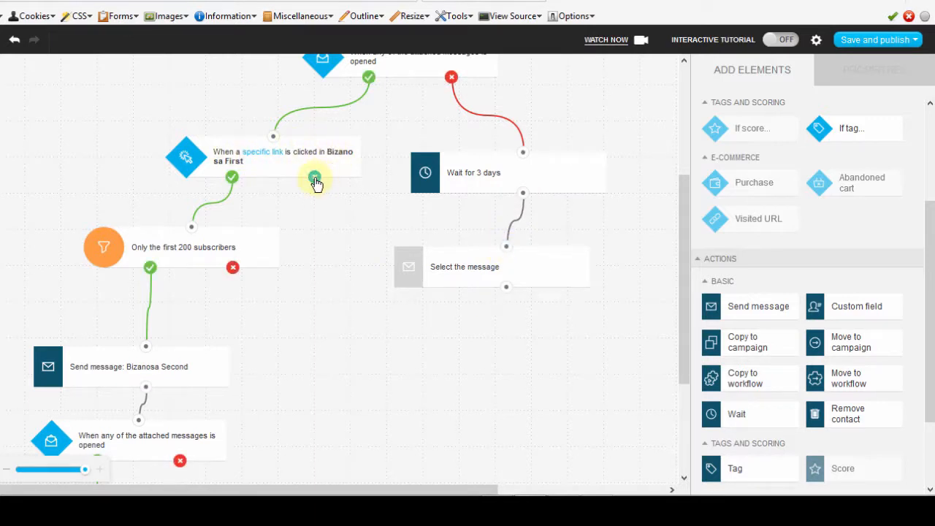
# Connect the link condition's no output to the 3-day Wait block and reposition the Wait and message blocks.
pyautogui.moveTo(315, 182); pyautogui.dragTo(525, 240)
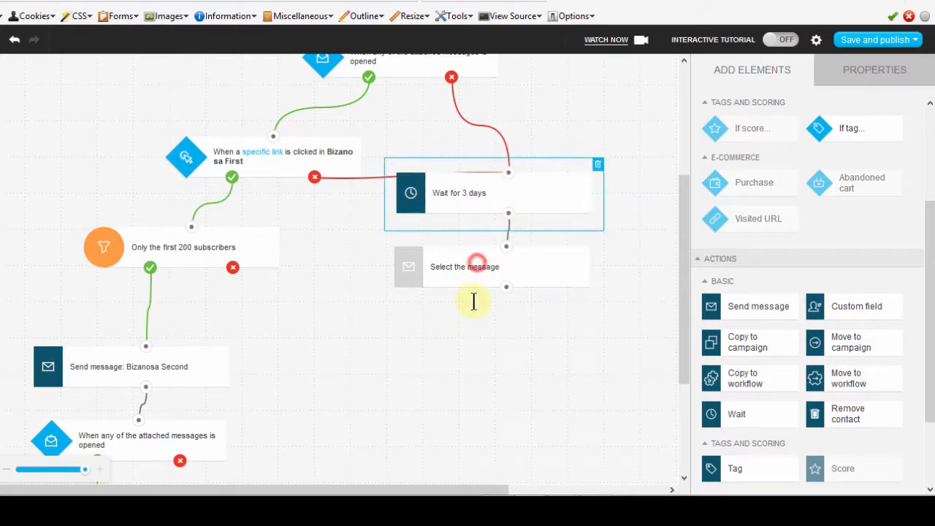
pyautogui.scroll(-2, 475, 298)
pyautogui.scroll(2, 679, 290)
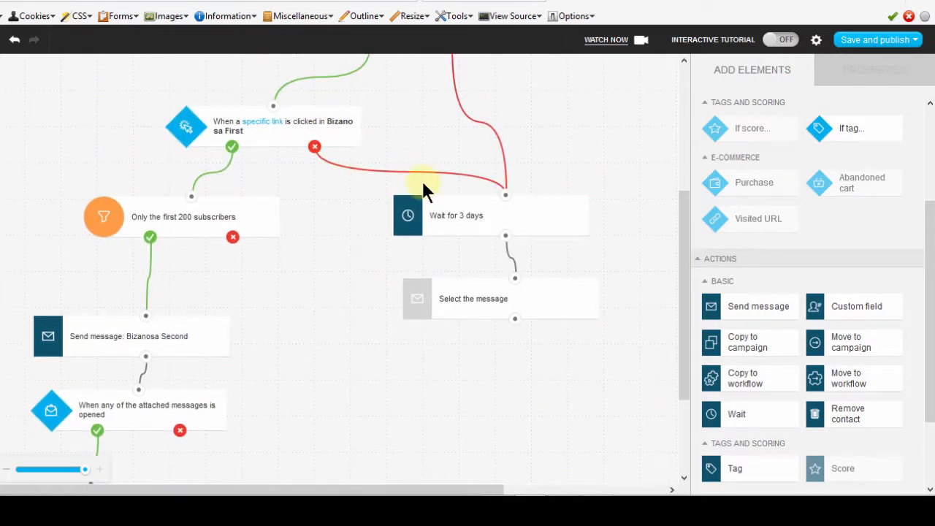
# Set the new Send message action to use the Reminder message from the drafts, accepting its copy as an automation message.
pyautogui.click(487, 300)
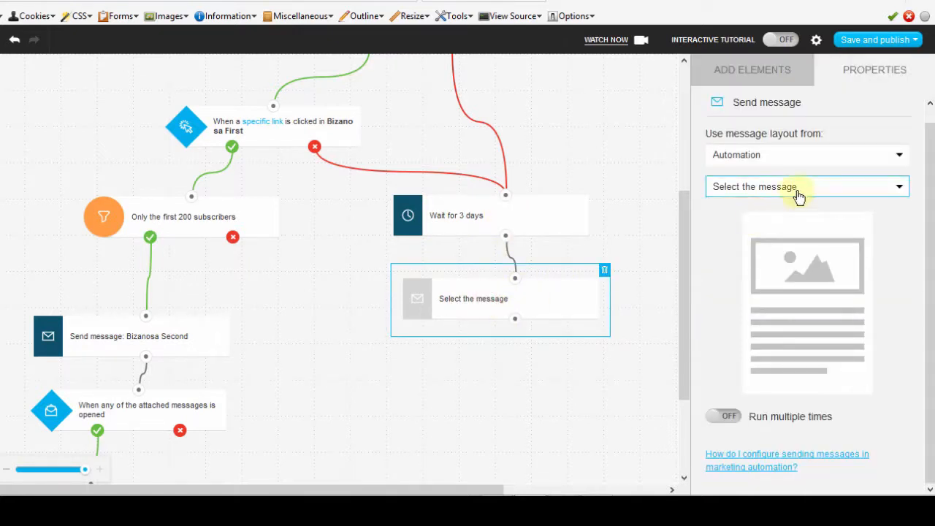
pyautogui.click(779, 157)
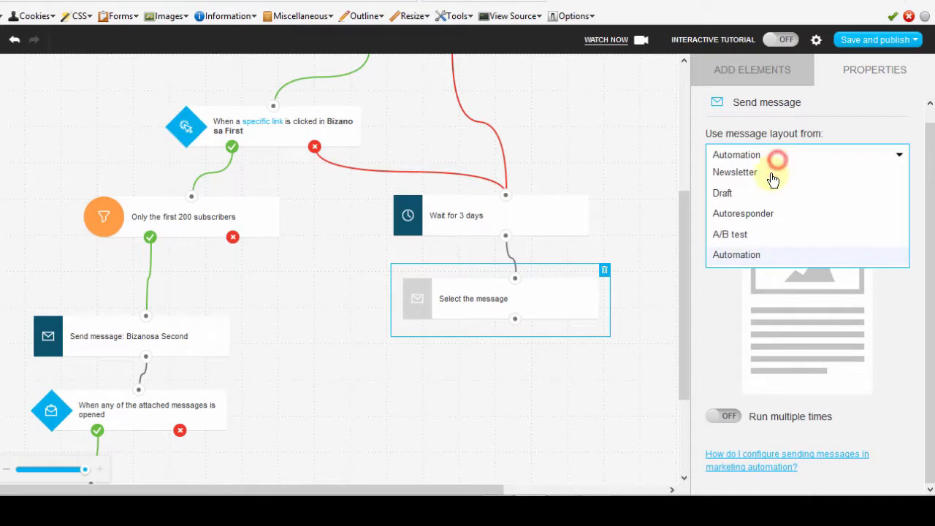
pyautogui.click(726, 192)
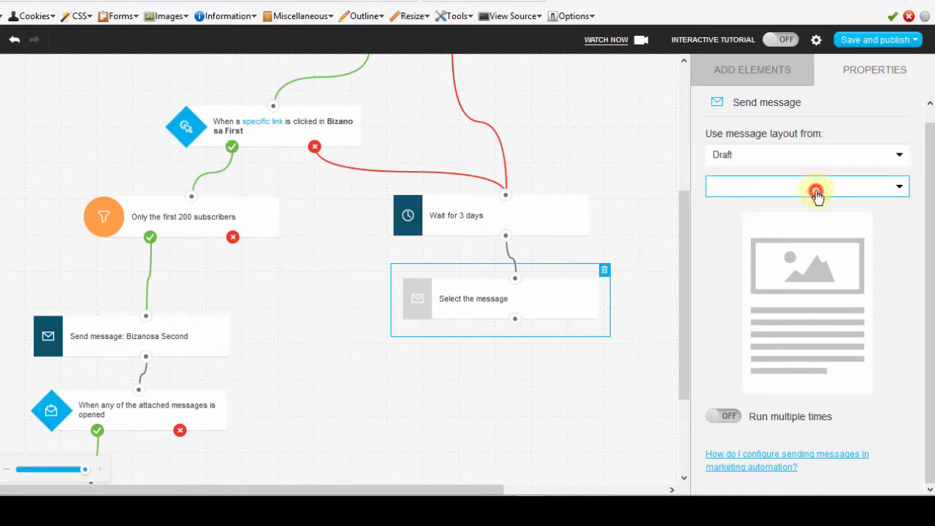
pyautogui.click(900, 189)
pyautogui.click(899, 189)
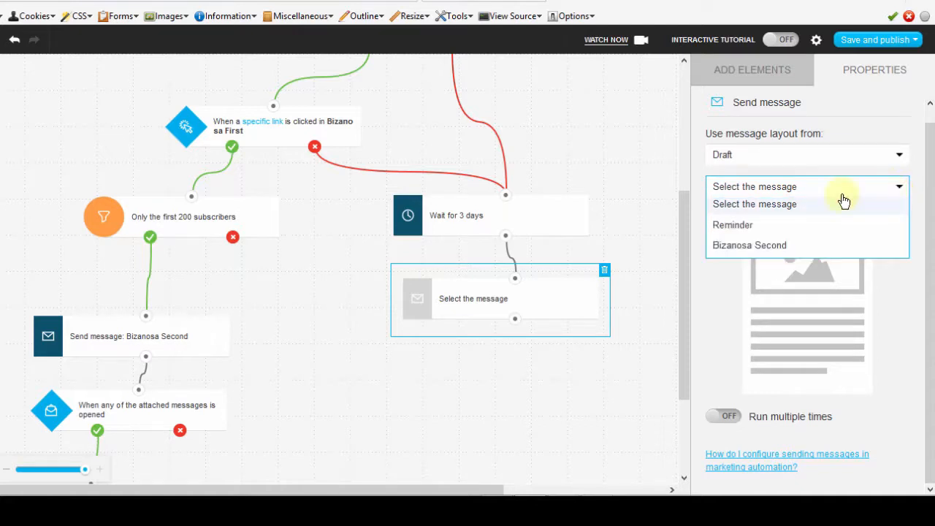
pyautogui.click(741, 226)
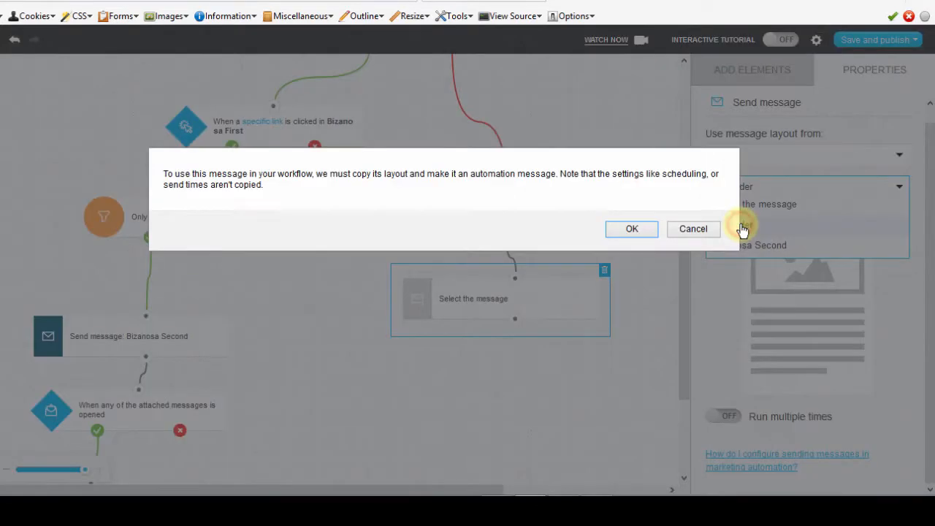
pyautogui.click(632, 227)
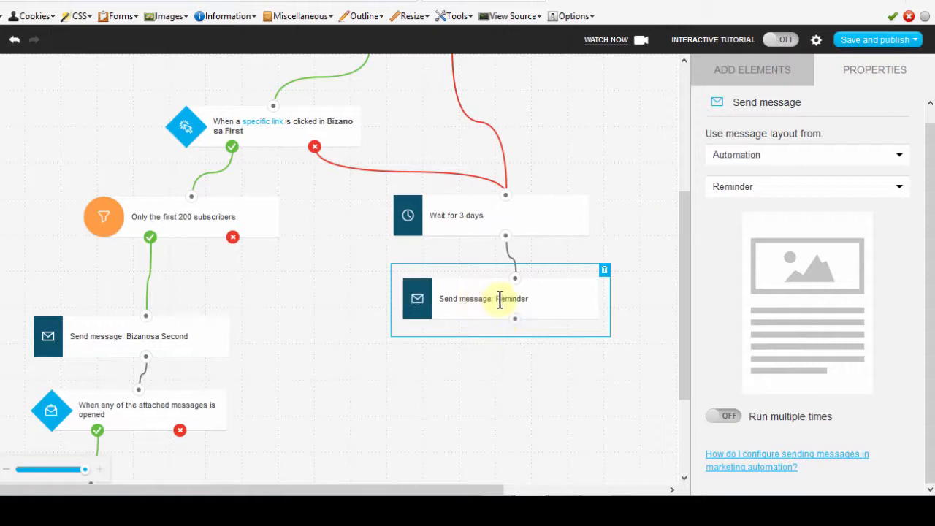
# Move the Reminder message block farther down beneath the 3-day Wait block.
pyautogui.moveTo(682, 250); pyautogui.dragTo(662, 314)
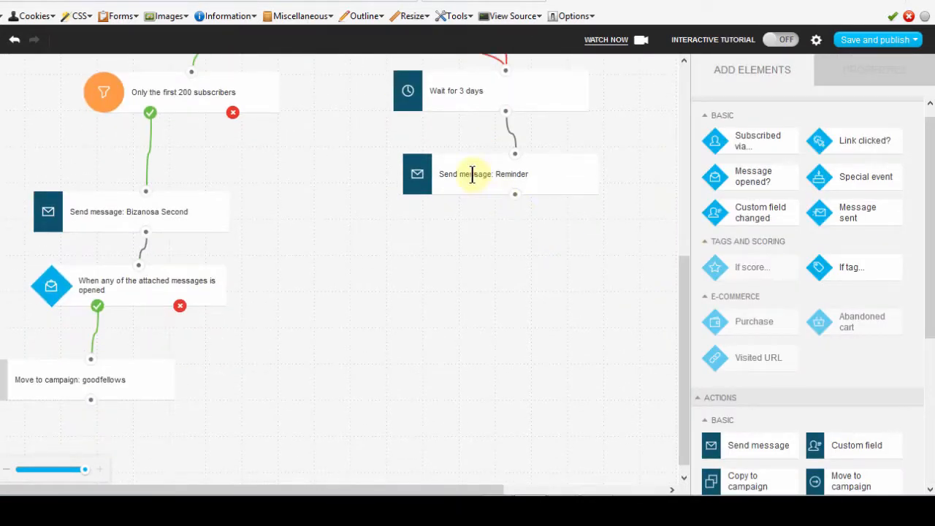
pyautogui.moveTo(471, 175); pyautogui.dragTo(449, 202)
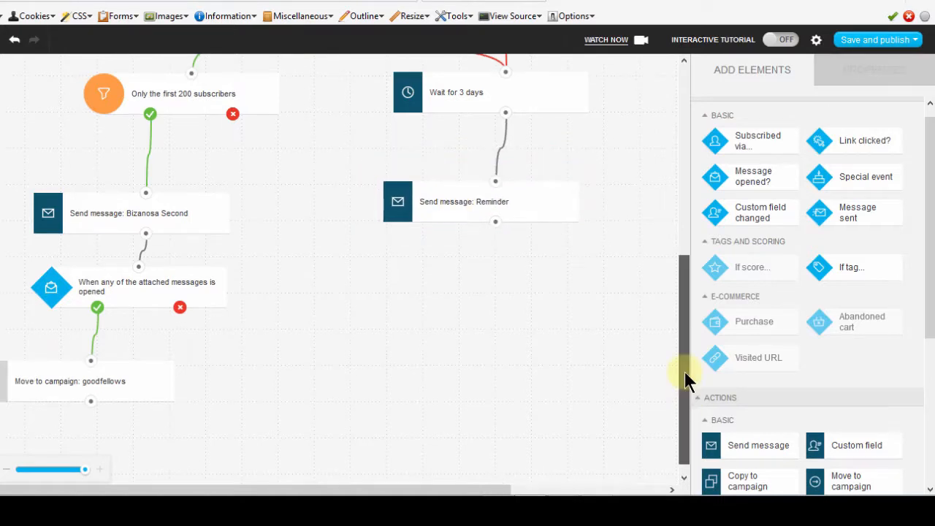
pyautogui.moveTo(684, 371)
pyautogui.mouseDown()
pyautogui.moveTo(683, 395)
pyautogui.moveTo(682, 372)
pyautogui.mouseUp()
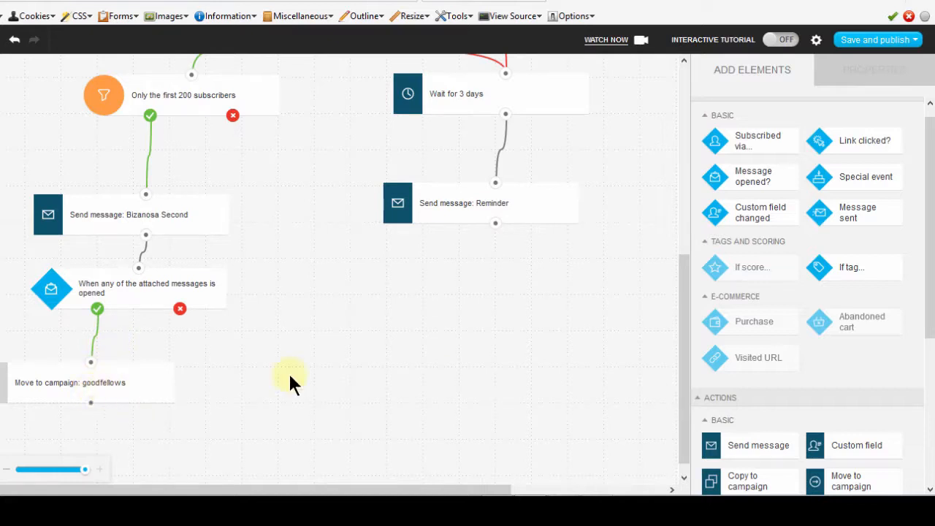
pyautogui.moveTo(684, 300); pyautogui.dragTo(682, 347)
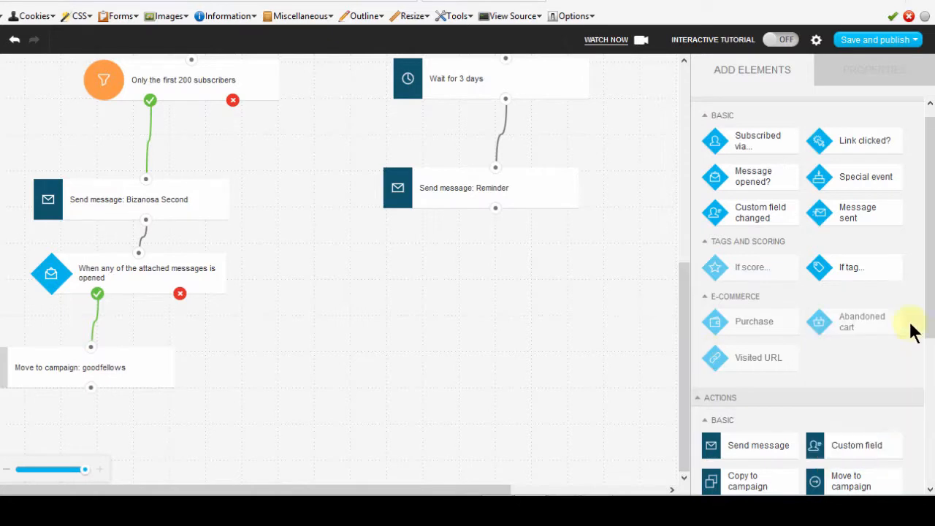
# Add a Message opened condition beneath the Reminder message, connect that message to it, and connect its yes output to the Bizanosa Second message.
pyautogui.moveTo(926, 267); pyautogui.dragTo(931, 210)
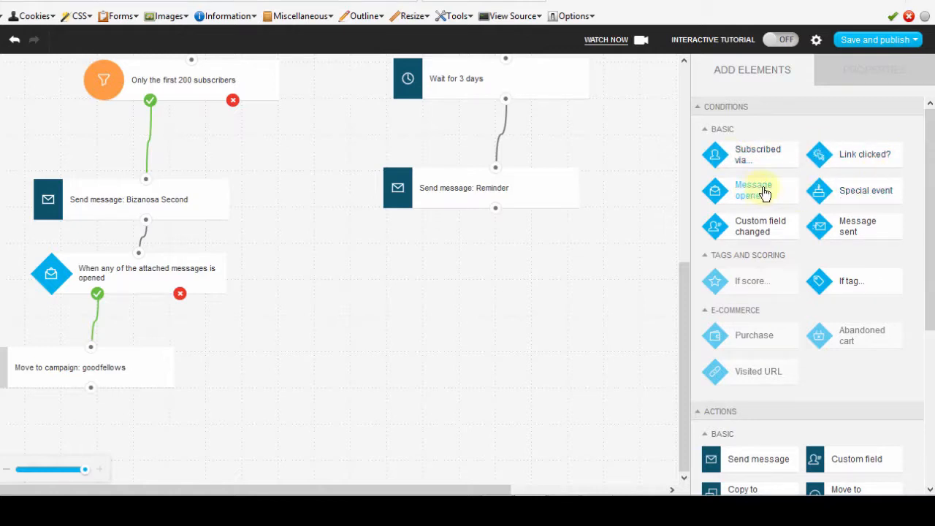
pyautogui.moveTo(752, 190); pyautogui.dragTo(493, 256)
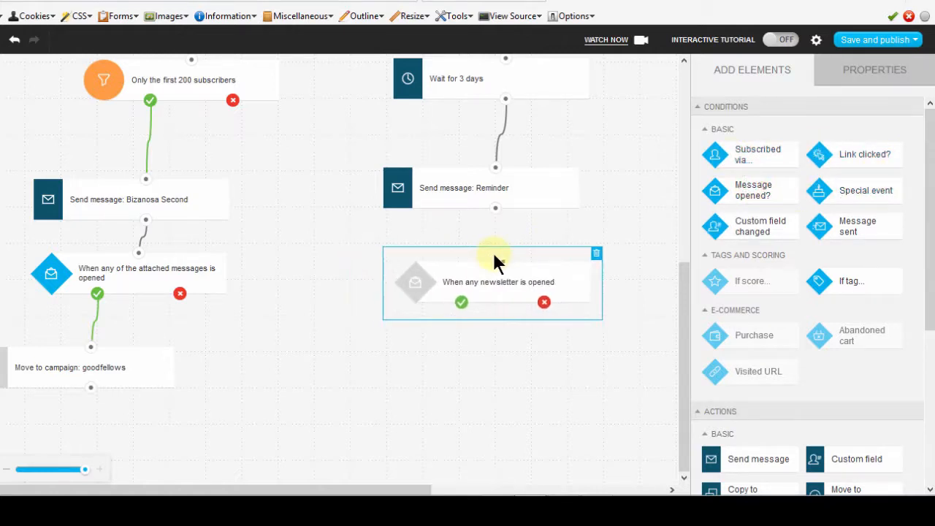
pyautogui.moveTo(495, 210); pyautogui.dragTo(149, 176)
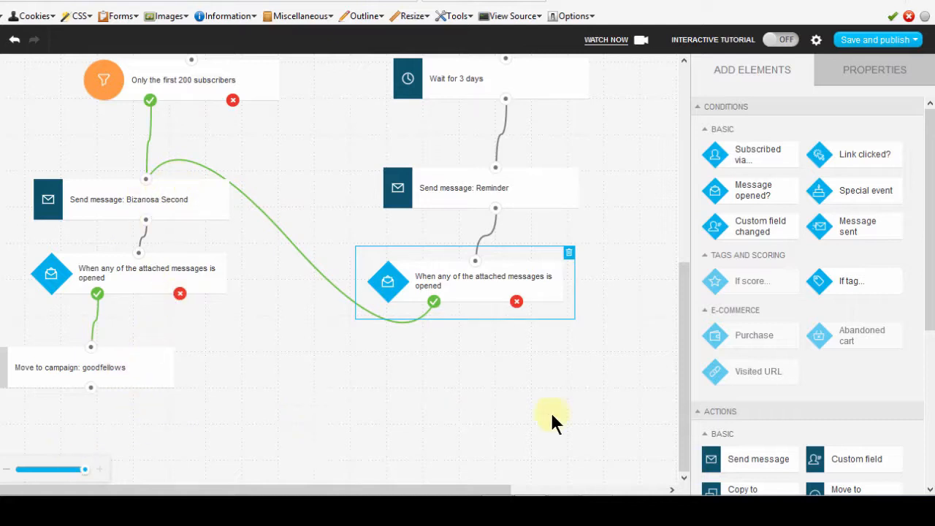
pyautogui.click(678, 336)
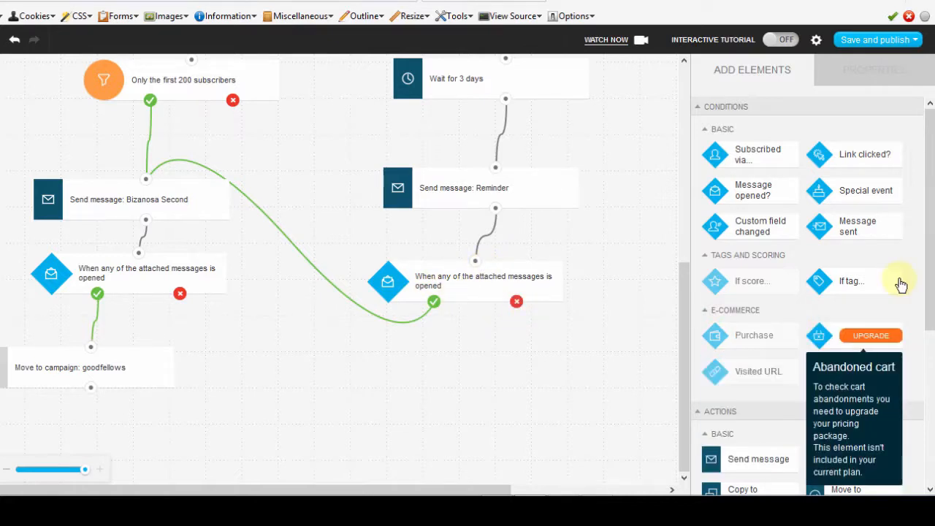
# Add a Move to campaign action beneath the Reminder's Message opened condition and connect the condition's no output to it.
pyautogui.moveTo(926, 196); pyautogui.dragTo(931, 303)
pyautogui.scroll(-3, 929, 303)
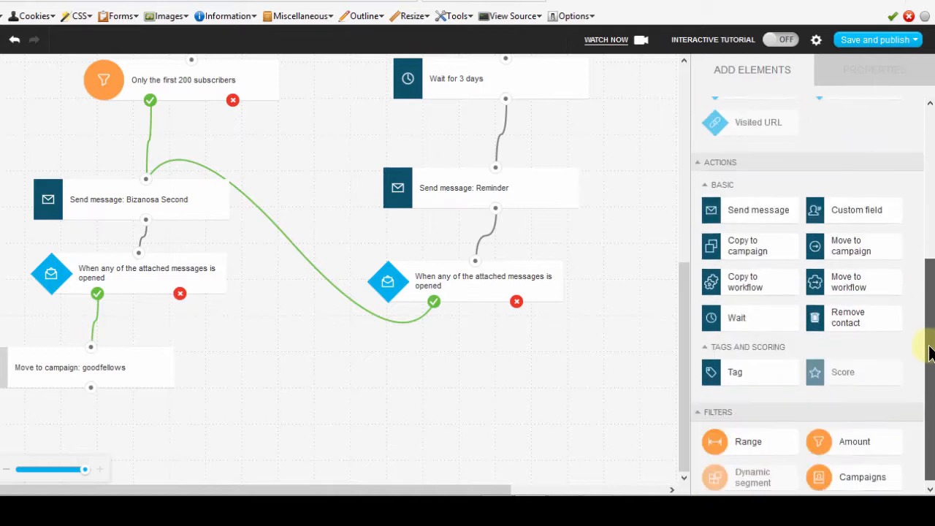
pyautogui.moveTo(856, 247); pyautogui.dragTo(554, 376)
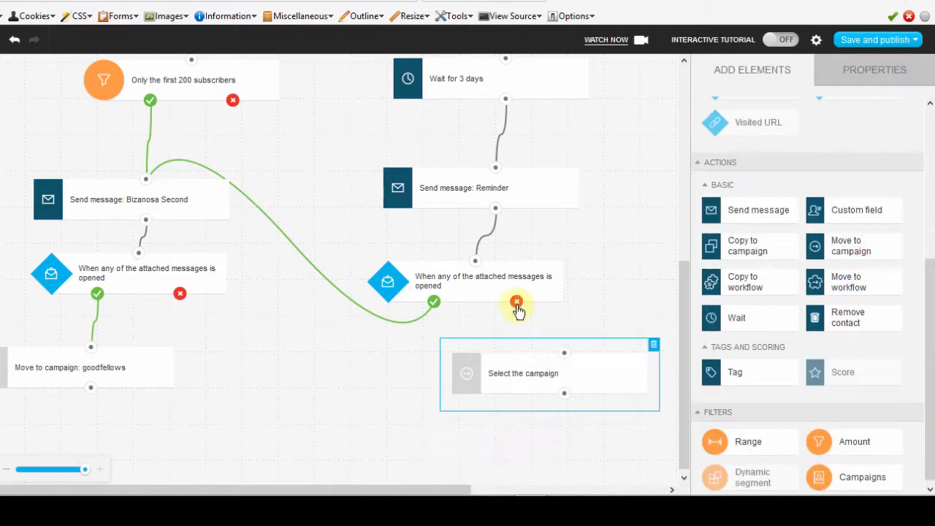
pyautogui.moveTo(517, 303); pyautogui.dragTo(564, 353)
# Set the Move to campaign action beneath the Reminder's Message opened condition to target the noaction campaign.
pyautogui.moveTo(683, 300); pyautogui.dragTo(676, 369)
pyautogui.click(539, 376)
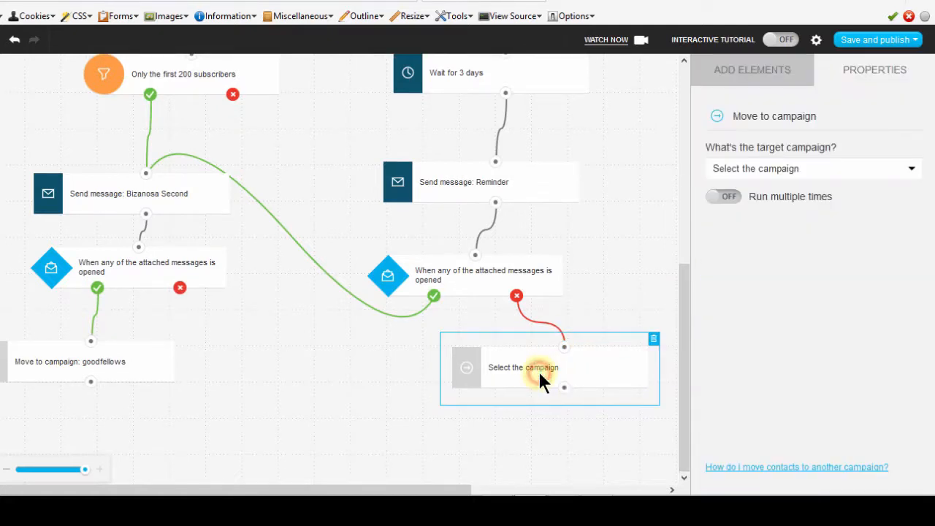
pyautogui.click(816, 172)
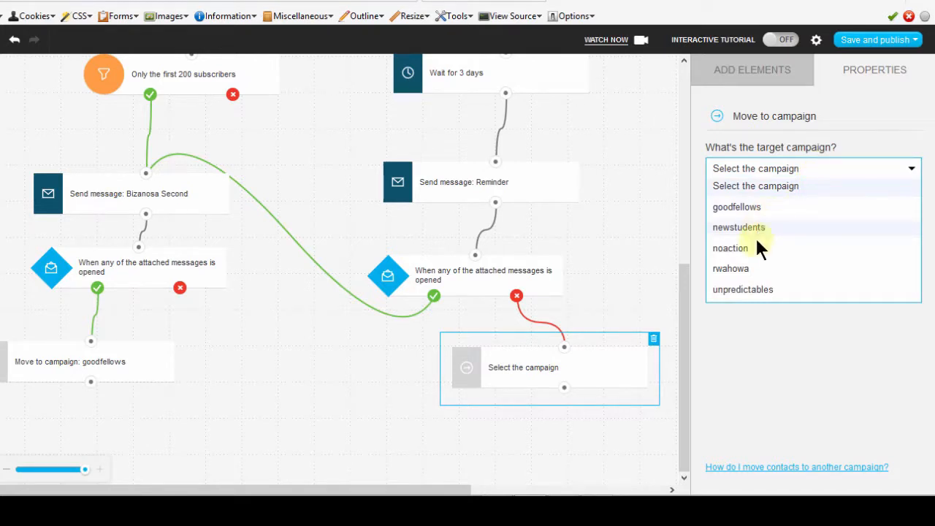
pyautogui.click(738, 249)
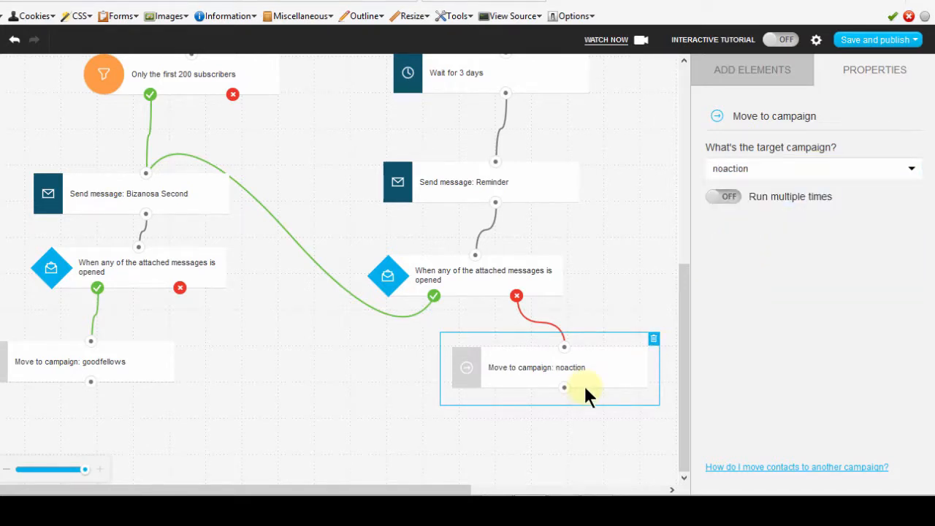
pyautogui.click(504, 411)
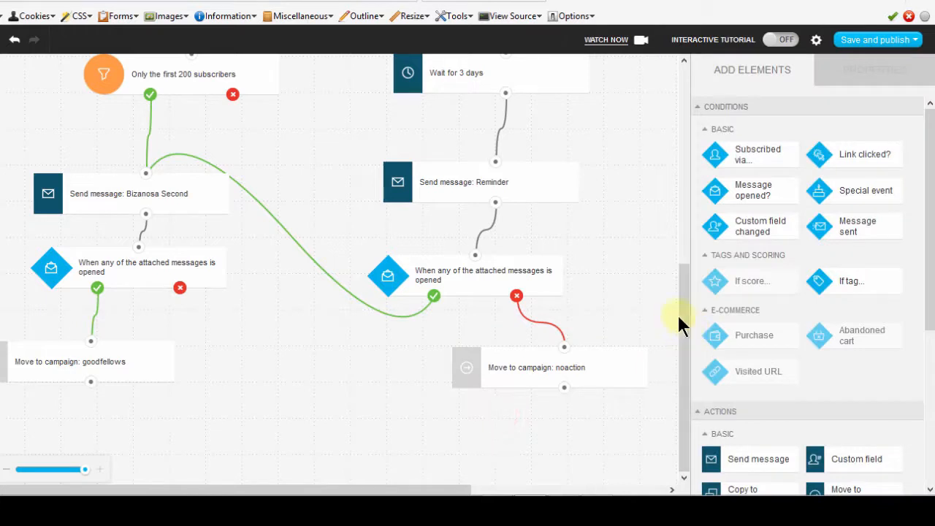
# Try to save and publish the WorkFlow messages workflow.
pyautogui.click(685, 313)
pyautogui.moveTo(684, 163); pyautogui.dragTo(688, 348)
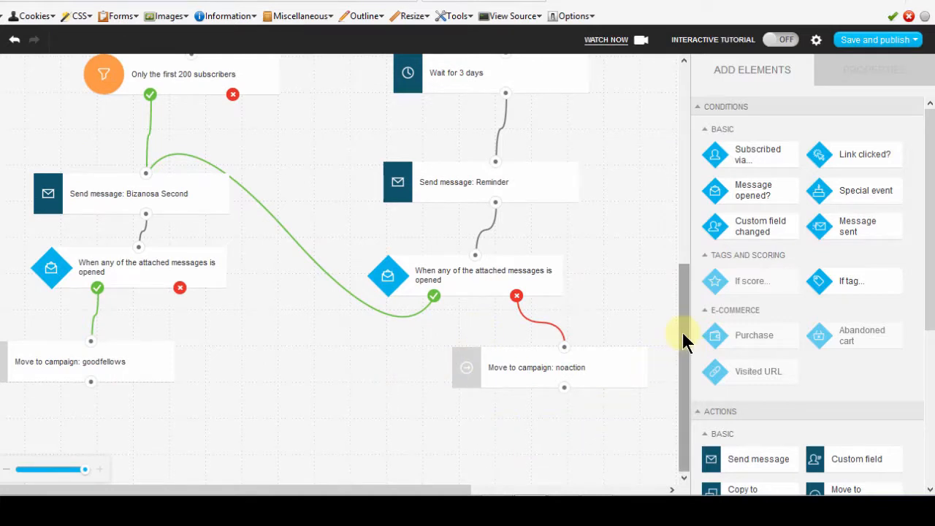
pyautogui.moveTo(682, 333); pyautogui.dragTo(679, 349)
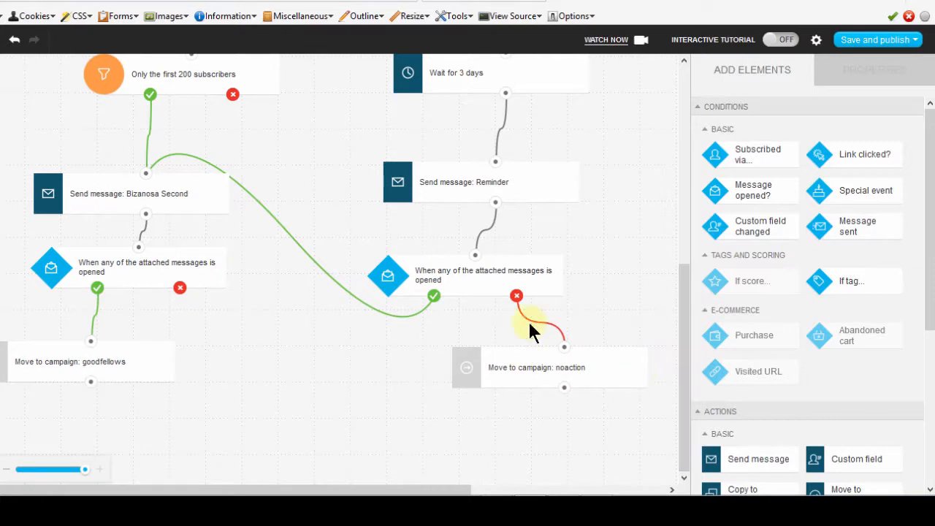
pyautogui.click(915, 41)
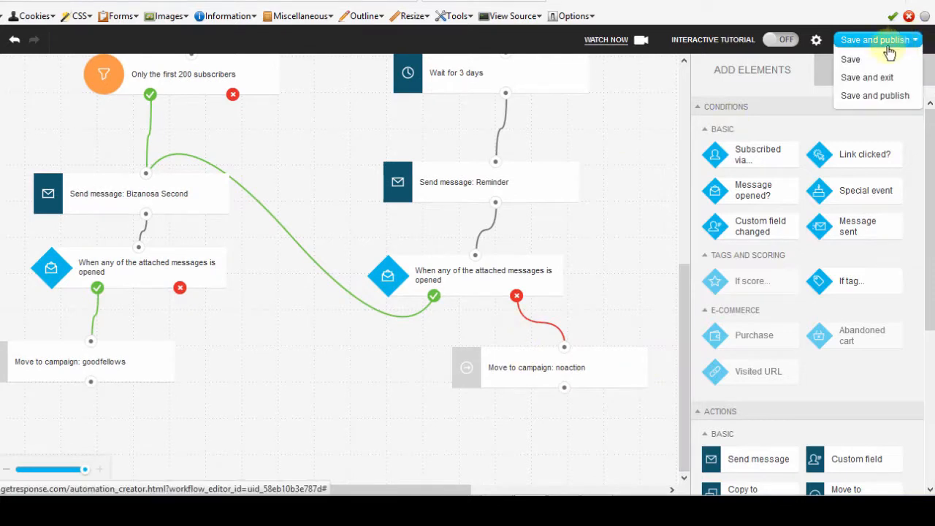
pyautogui.click(866, 97)
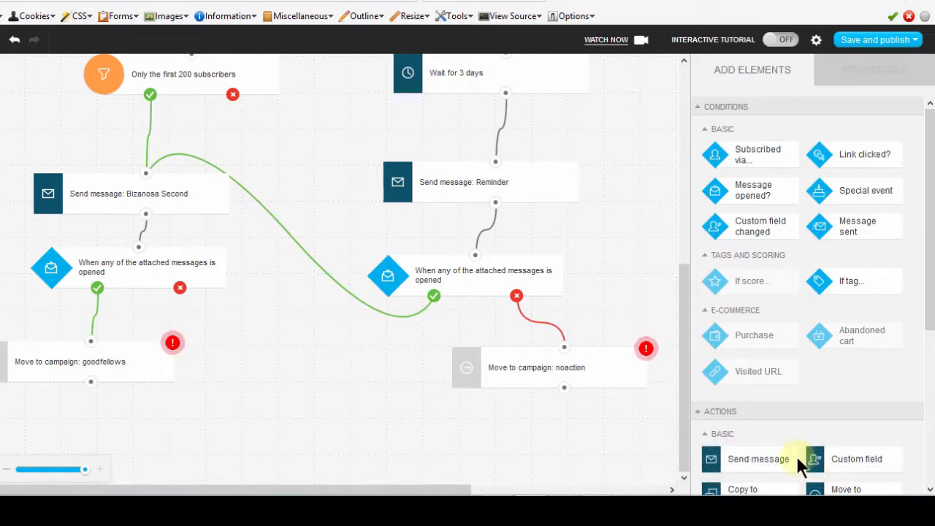
# Set the goodfellows Move to campaign action's autoresponder cycle to a custom day of 2.
pyautogui.moveTo(172, 342)
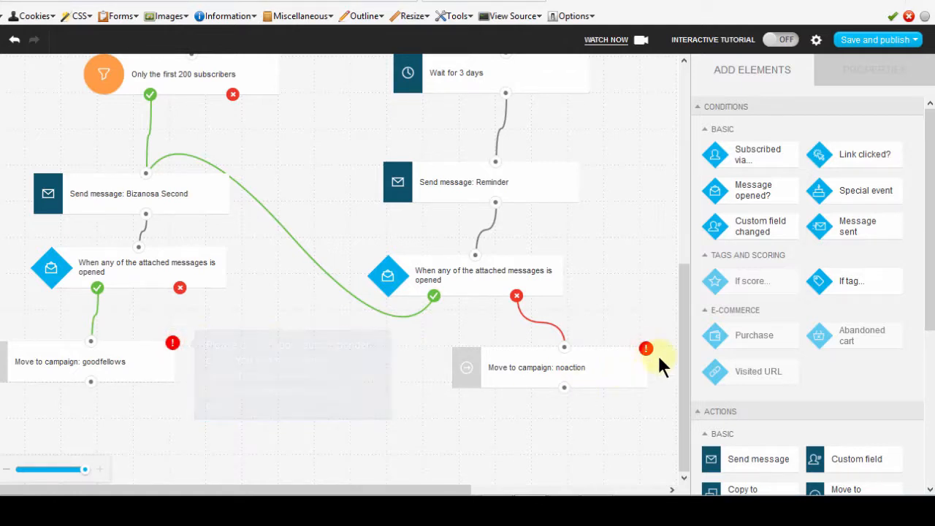
pyautogui.click(88, 373)
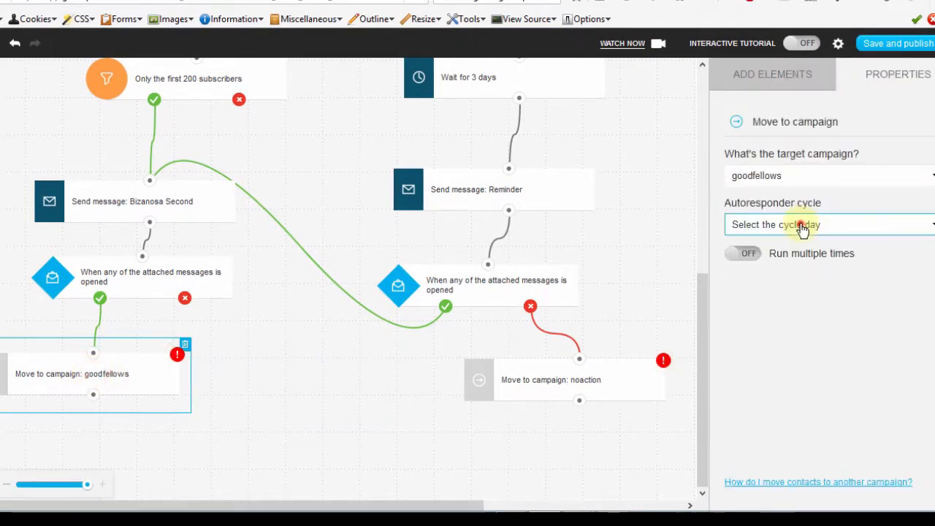
pyautogui.click(802, 227)
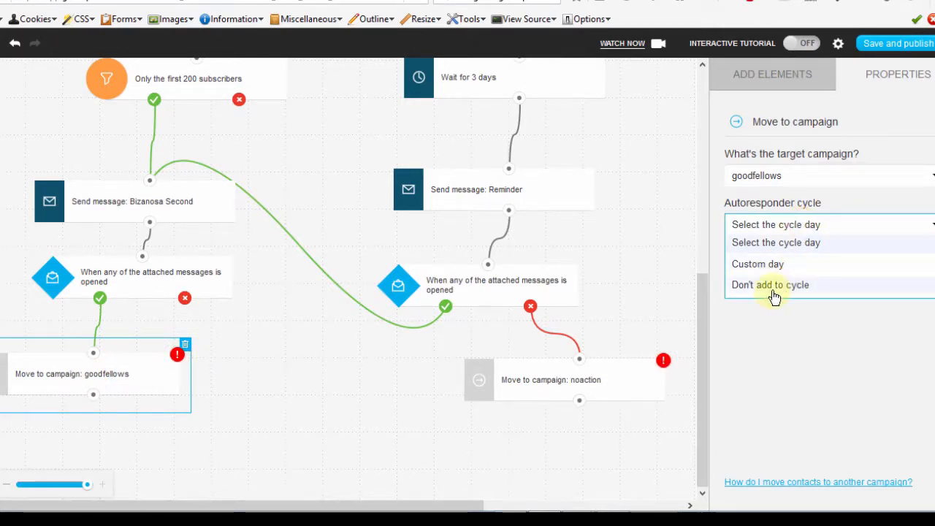
pyautogui.click(761, 267)
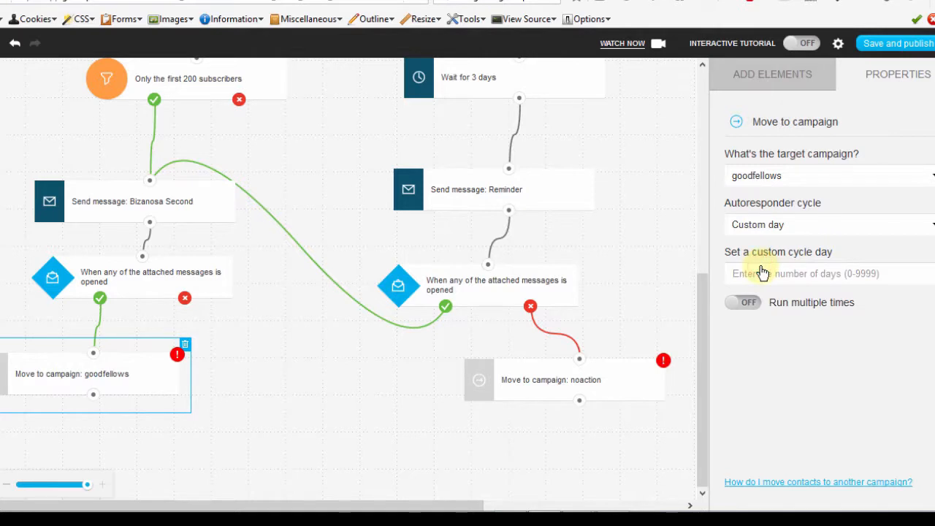
pyautogui.click(764, 273)
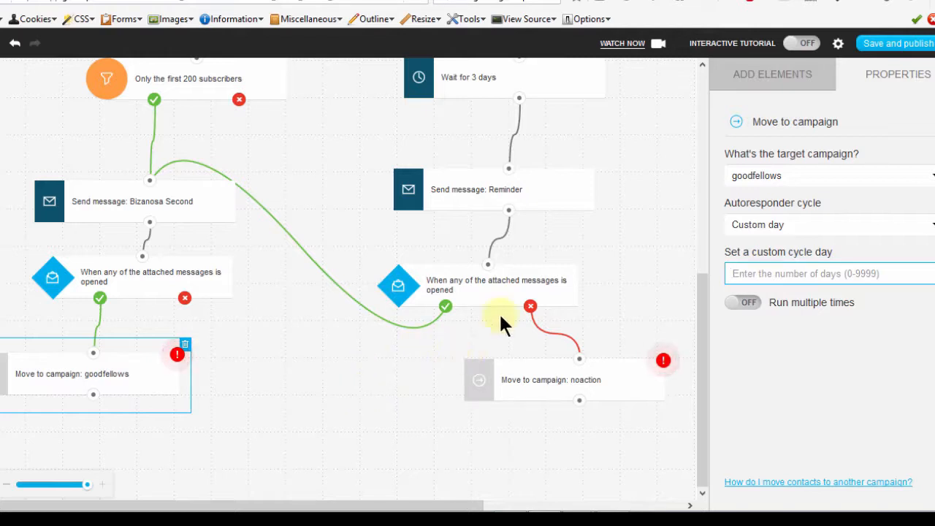
pyautogui.click(750, 276)
pyautogui.write('2')
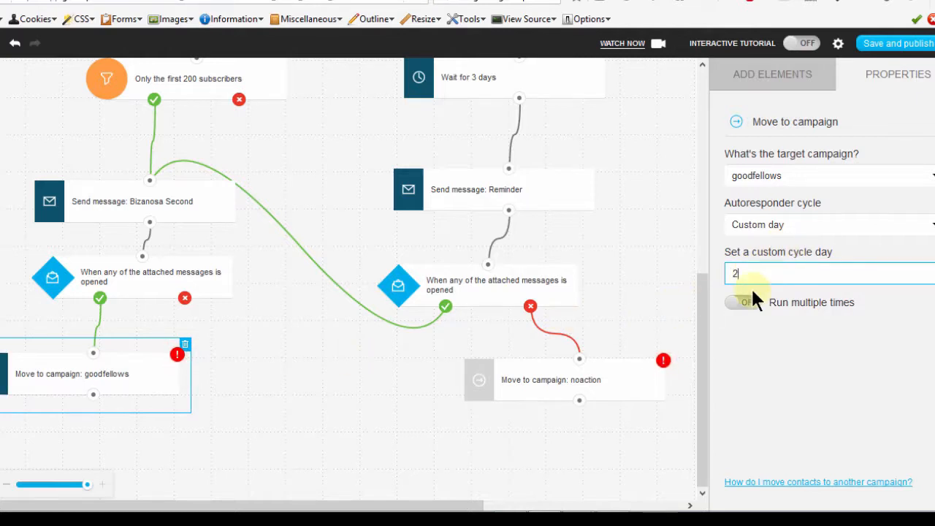
# Change the autoresponder cycle of the goodfellows Move to campaign action to Don't add to cycle.
pyautogui.click(778, 224)
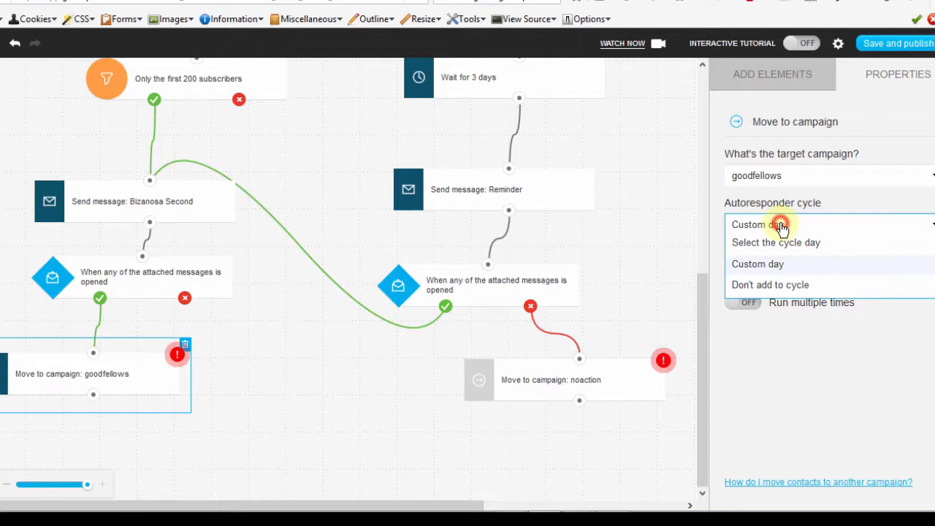
pyautogui.click(772, 287)
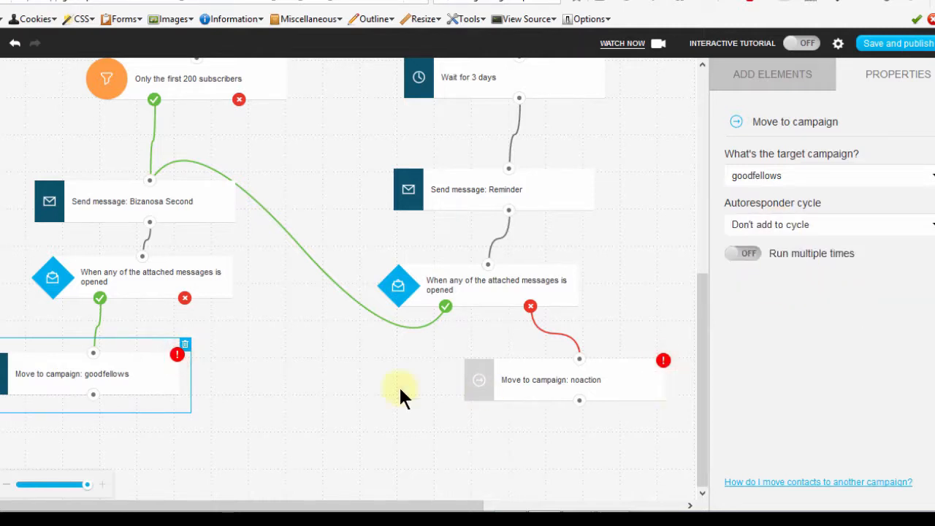
pyautogui.click(451, 406)
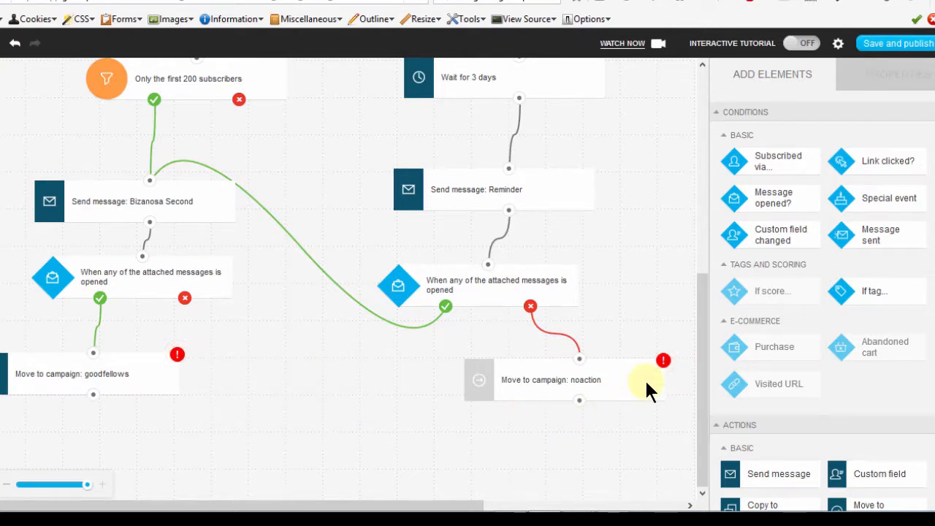
# Set the autoresponder cycle of the noaction Move to campaign action to Don't add to cycle.
pyautogui.click(612, 369)
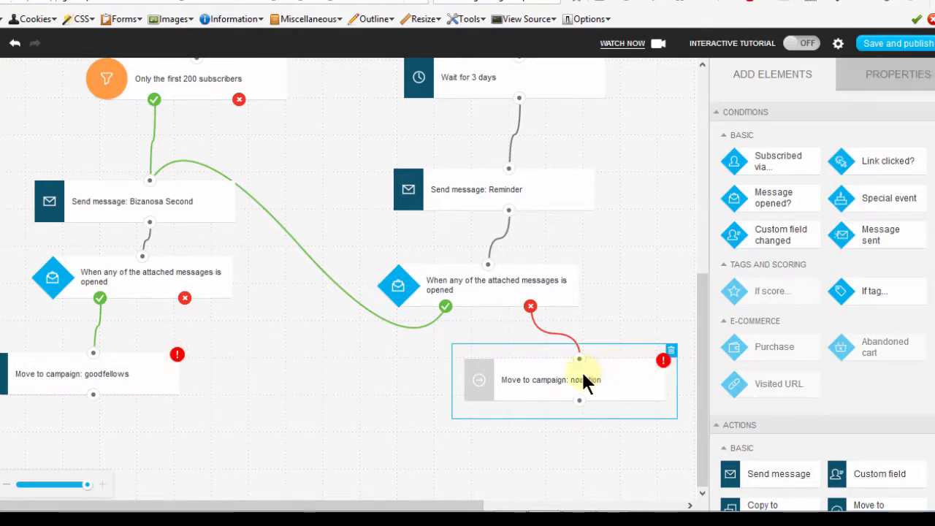
pyautogui.click(583, 380)
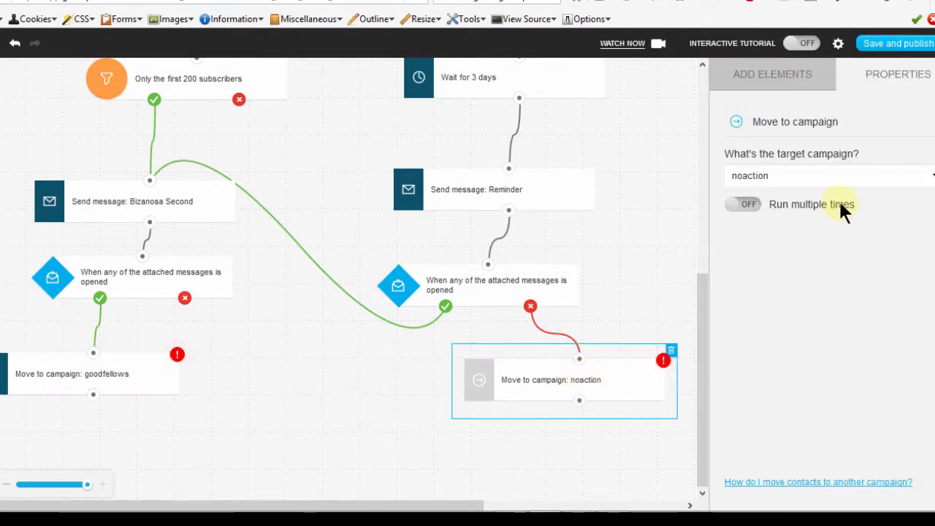
pyautogui.click(821, 226)
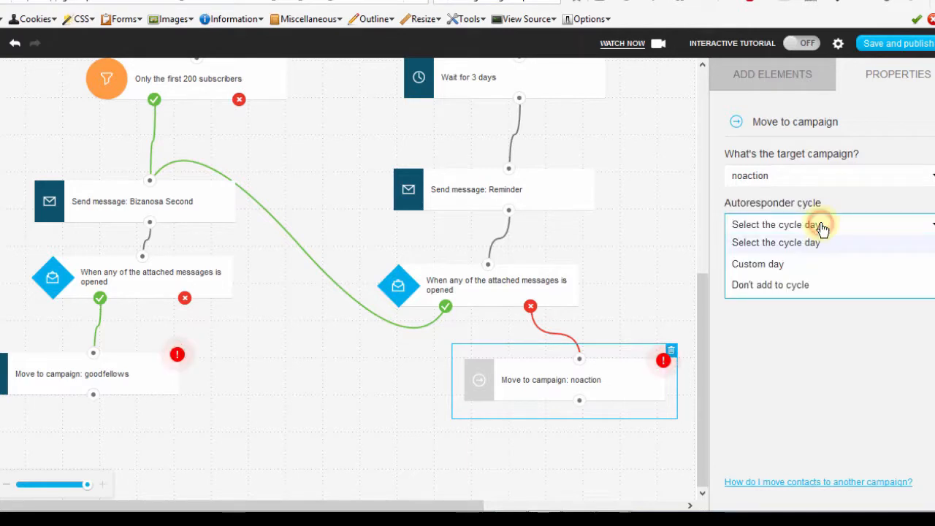
pyautogui.click(785, 285)
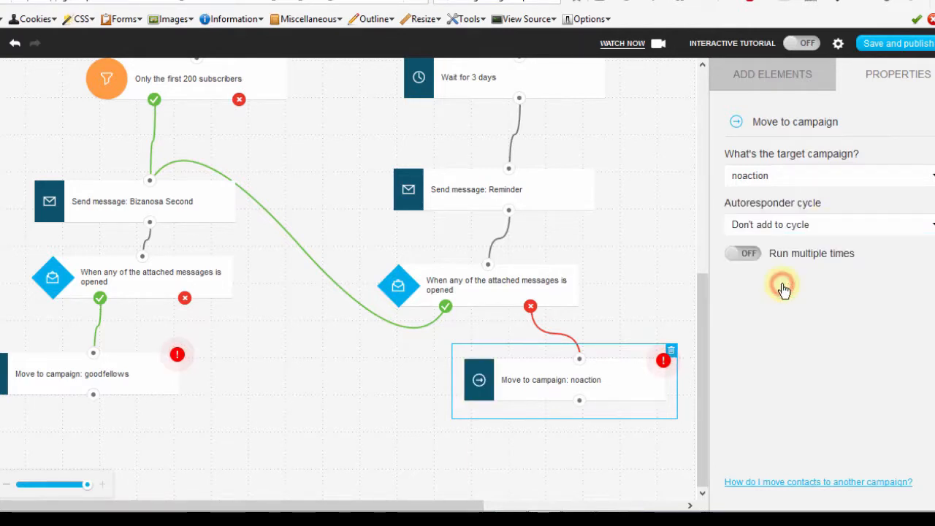
pyautogui.click(326, 368)
# Save and publish the workflow and open the list of automation workflows.
pyautogui.click(893, 49)
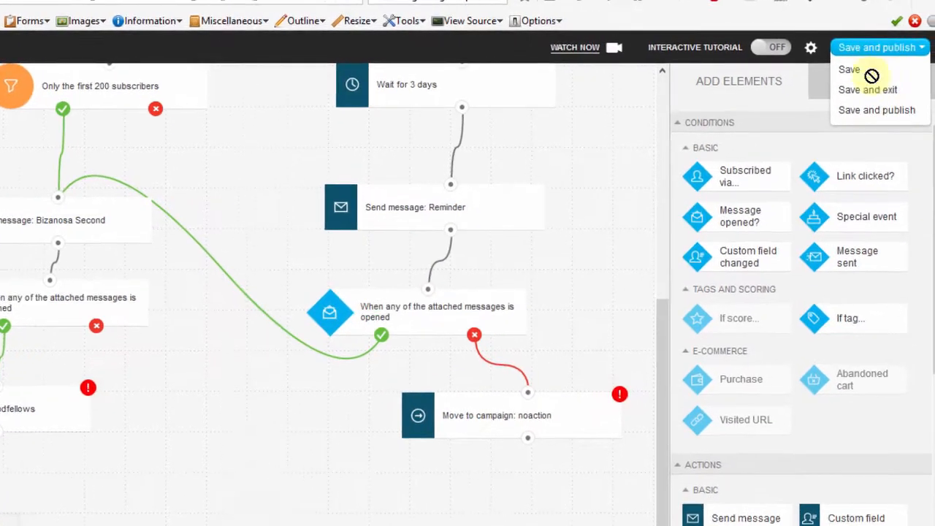
pyautogui.click(855, 118)
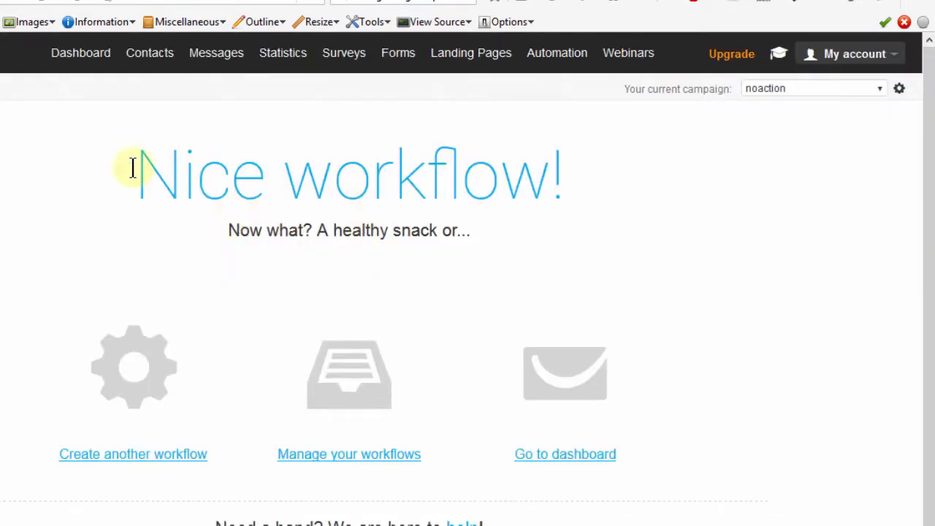
pyautogui.moveTo(559, 63)
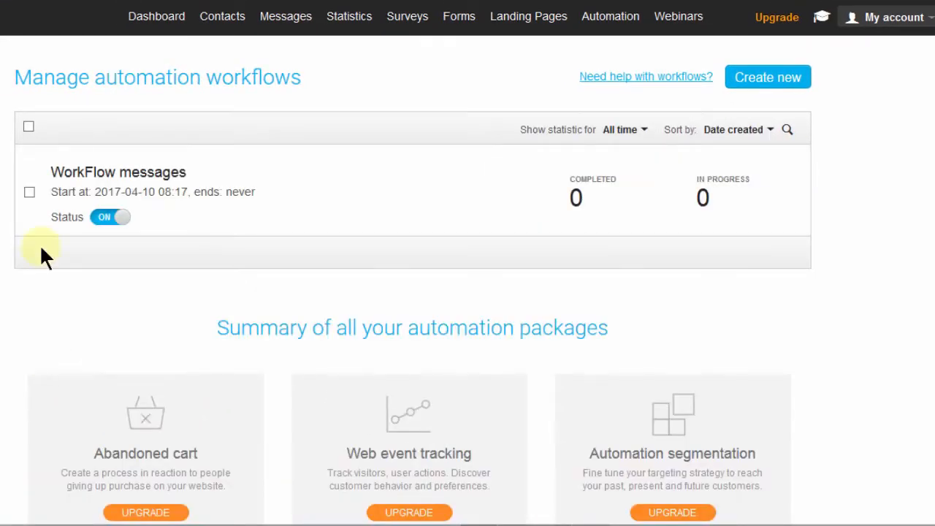
pyautogui.moveTo(121, 169)
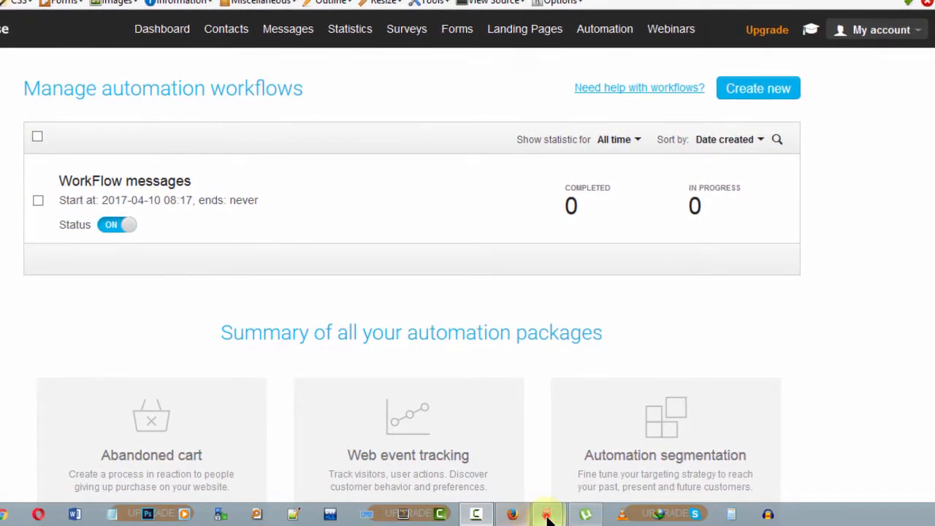
# Switch to the SmoothDraw workflow sketch and add red strokes pointing at the welcome and open boxes.
pyautogui.moveTo(548, 517)
pyautogui.click(456, 433)
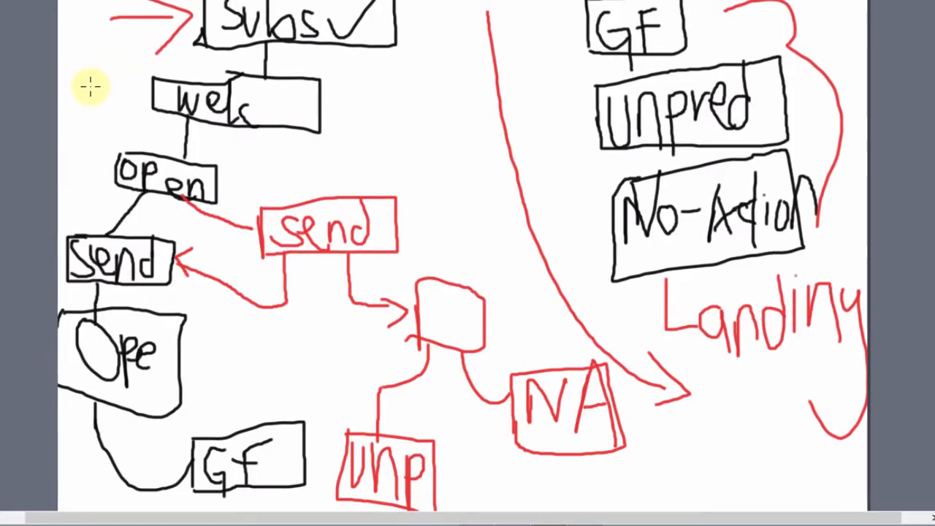
pyautogui.moveTo(85, 90)
pyautogui.mouseDown()
pyautogui.moveTo(123, 88)
pyautogui.moveTo(105, 116)
pyautogui.mouseUp()
pyautogui.moveTo(80, 148); pyautogui.dragTo(115, 161)
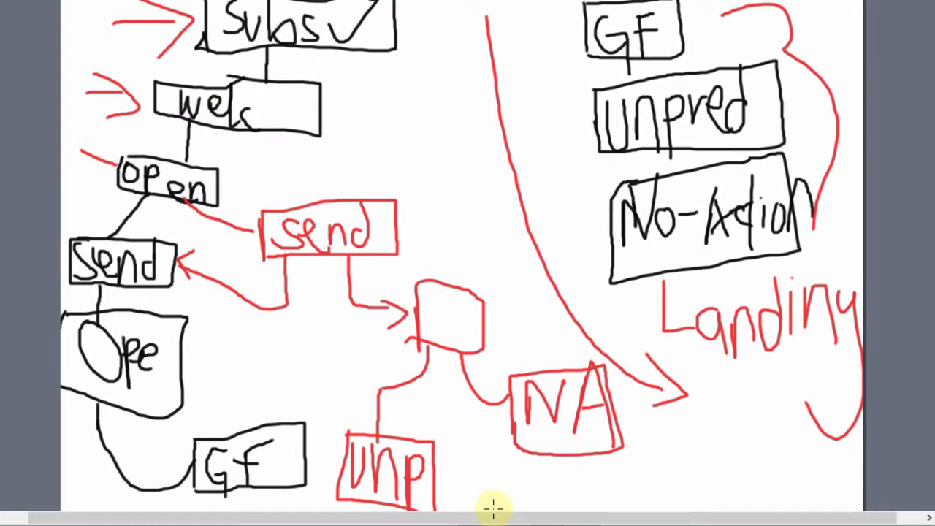
# Draw red arrows pointing to the UNP, NA and GF campaign boxes in the sketch.
pyautogui.moveTo(499, 454); pyautogui.dragTo(451, 468)
pyautogui.moveTo(471, 435)
pyautogui.mouseDown()
pyautogui.moveTo(455, 449)
pyautogui.moveTo(486, 501)
pyautogui.mouseUp()
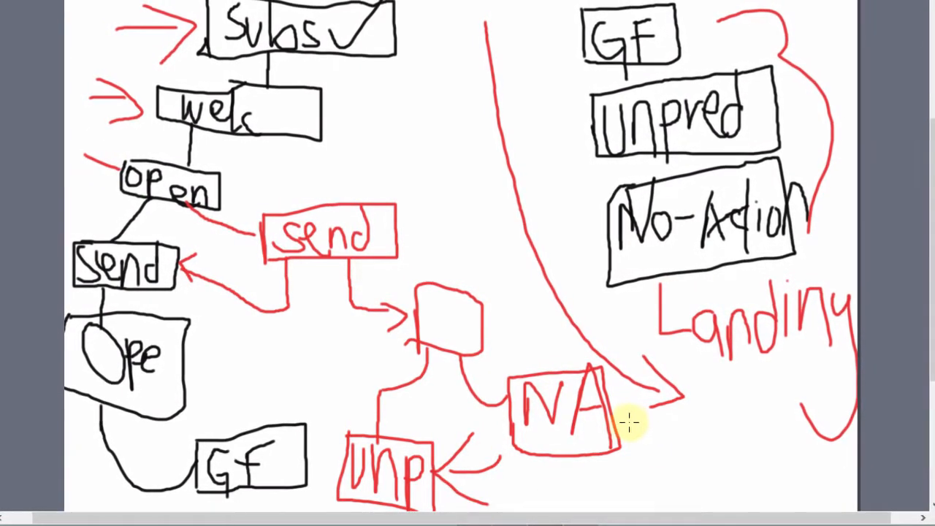
pyautogui.moveTo(625, 420); pyautogui.dragTo(712, 431)
pyautogui.moveTo(647, 394); pyautogui.dragTo(680, 449)
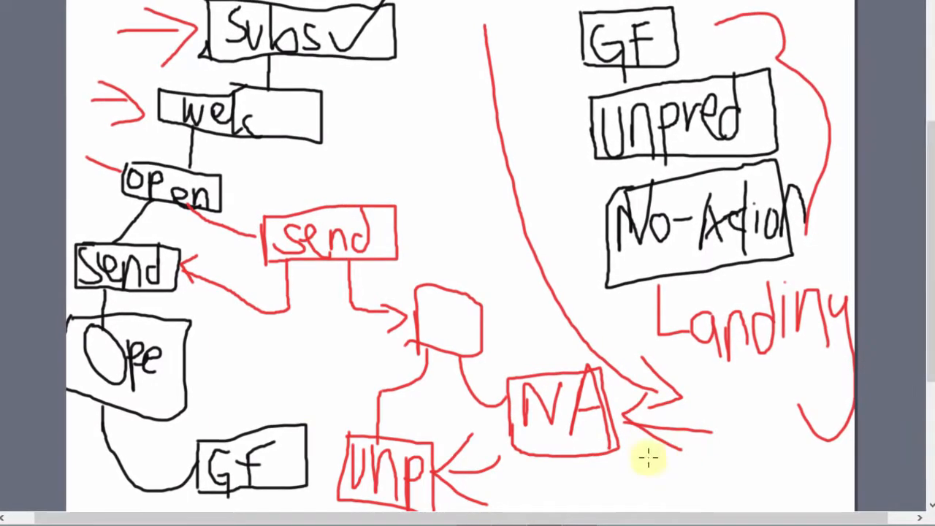
pyautogui.moveTo(274, 356); pyautogui.dragTo(273, 427)
pyautogui.moveTo(248, 386)
pyautogui.mouseDown()
pyautogui.moveTo(265, 423)
pyautogui.moveTo(298, 382)
pyautogui.mouseUp()
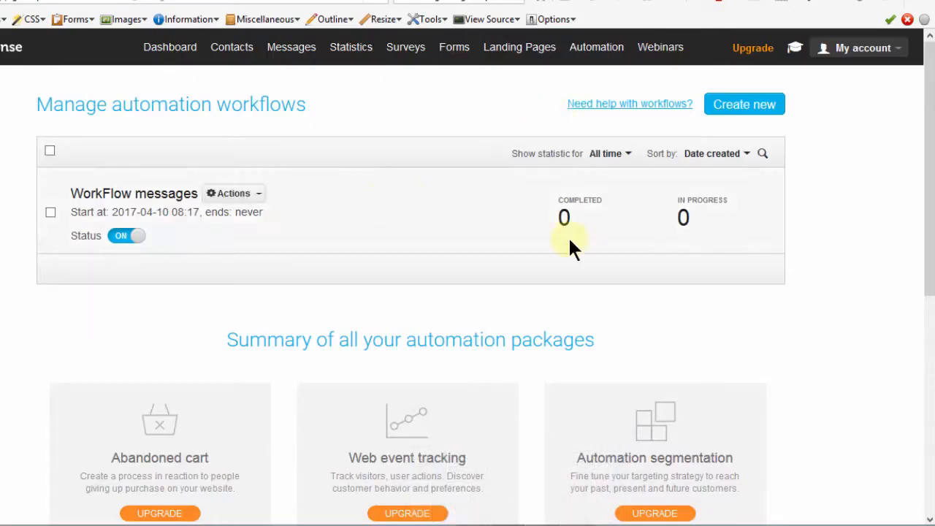
pyautogui.moveTo(928, 115); pyautogui.dragTo(928, 114)
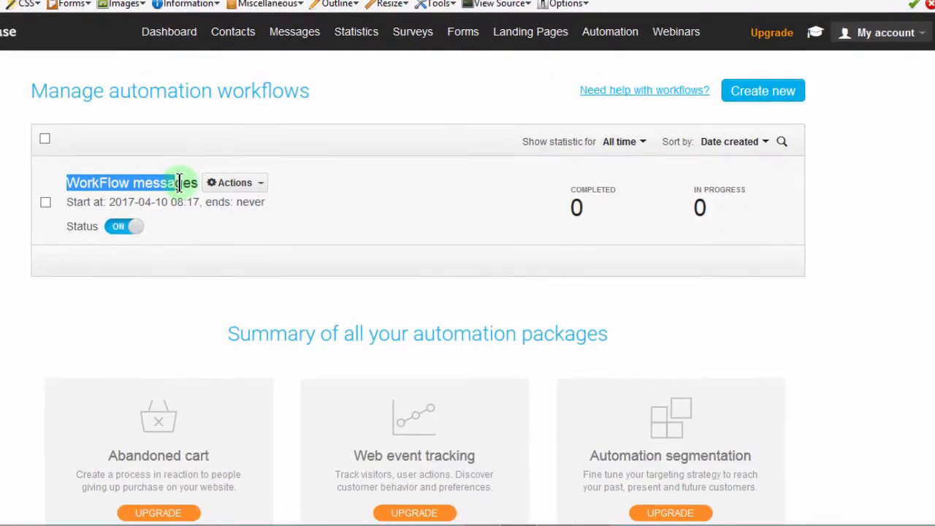
pyautogui.click(342, 139)
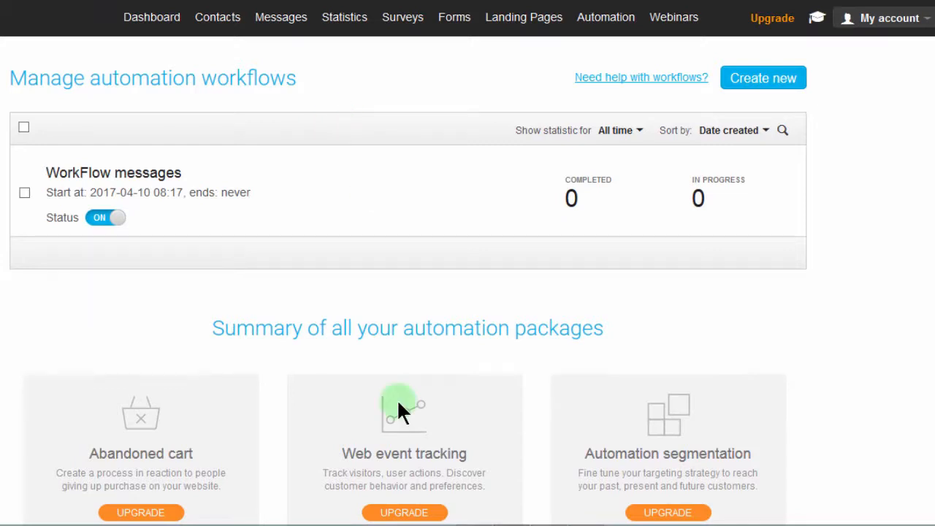
# Switch to the SmoothDraw workflow sketch and write a red LP label linked to the Subs box.
pyautogui.moveTo(468, 514)
pyautogui.moveTo(548, 514)
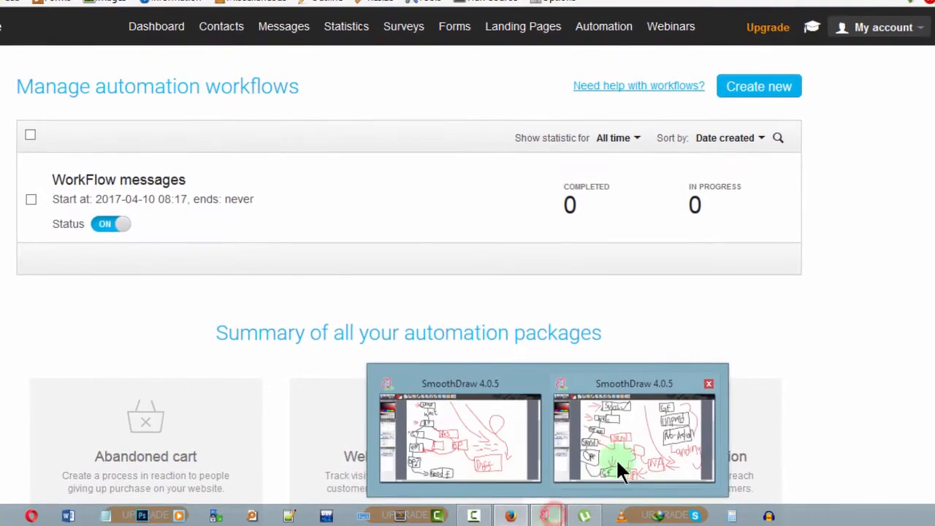
pyautogui.click(621, 460)
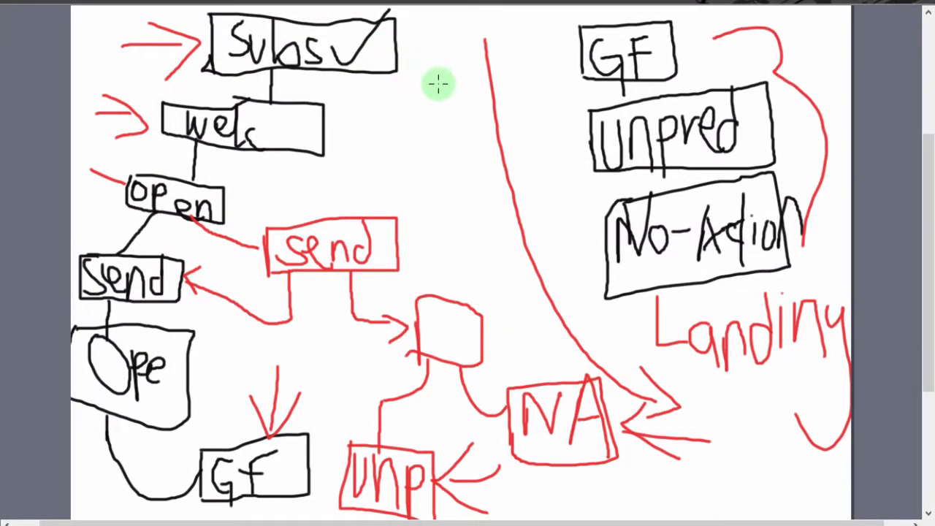
pyautogui.moveTo(376, 39)
pyautogui.mouseDown()
pyautogui.moveTo(430, 39)
pyautogui.moveTo(463, 78)
pyautogui.mouseUp()
pyautogui.click(433, 16)
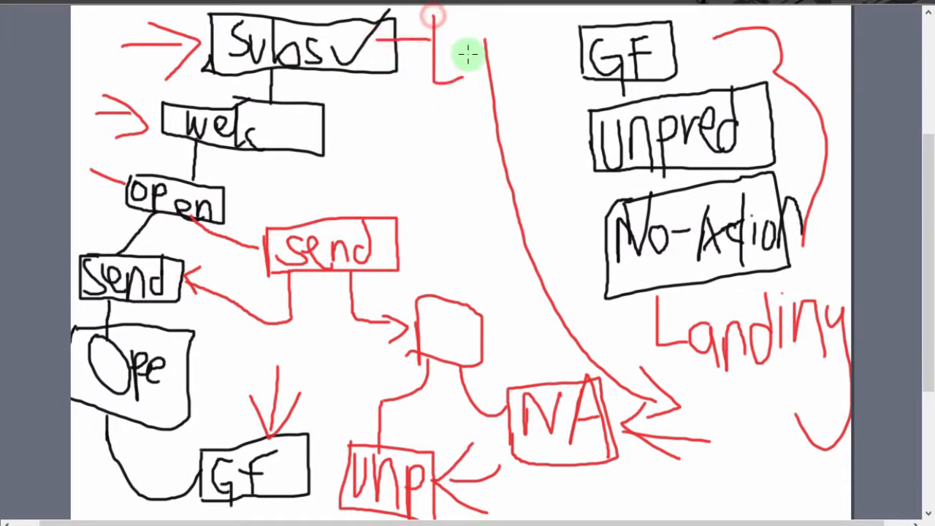
pyautogui.moveTo(472, 20)
pyautogui.mouseDown()
pyautogui.moveTo(479, 73)
pyautogui.moveTo(461, 53)
pyautogui.mouseUp()
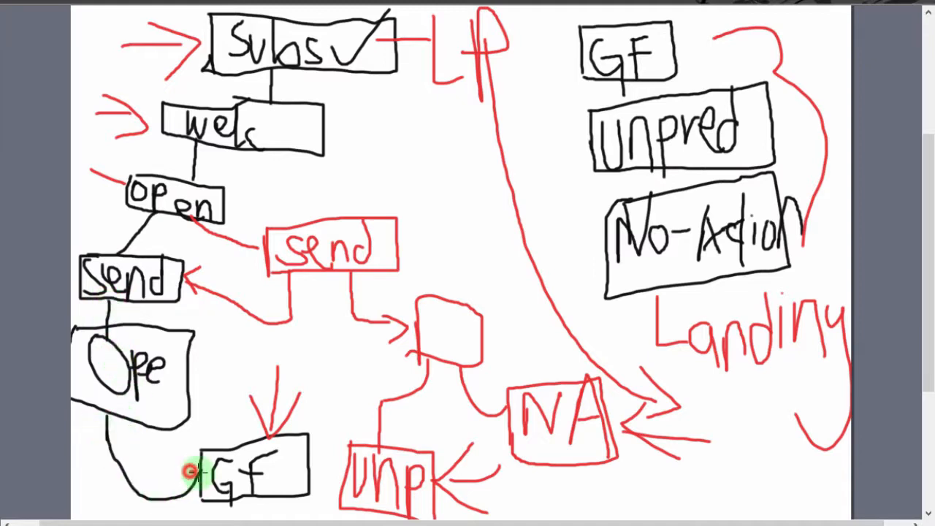
# Add a red arrowhead where the Ope line meets the GF box and another arrow pointing to GF.
pyautogui.moveTo(198, 473); pyautogui.dragTo(196, 490)
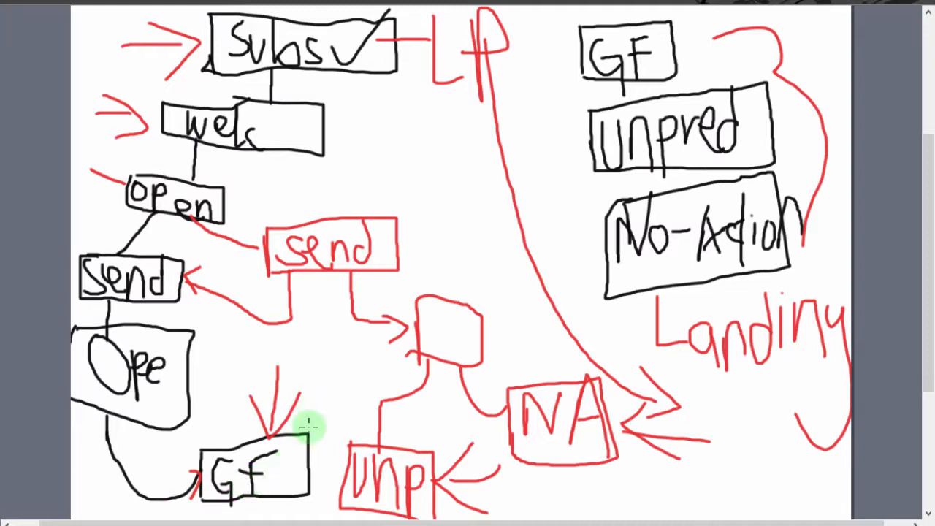
pyautogui.moveTo(332, 390); pyautogui.dragTo(301, 441)
pyautogui.moveTo(305, 406)
pyautogui.mouseDown()
pyautogui.moveTo(290, 451)
pyautogui.moveTo(306, 454)
pyautogui.mouseUp()
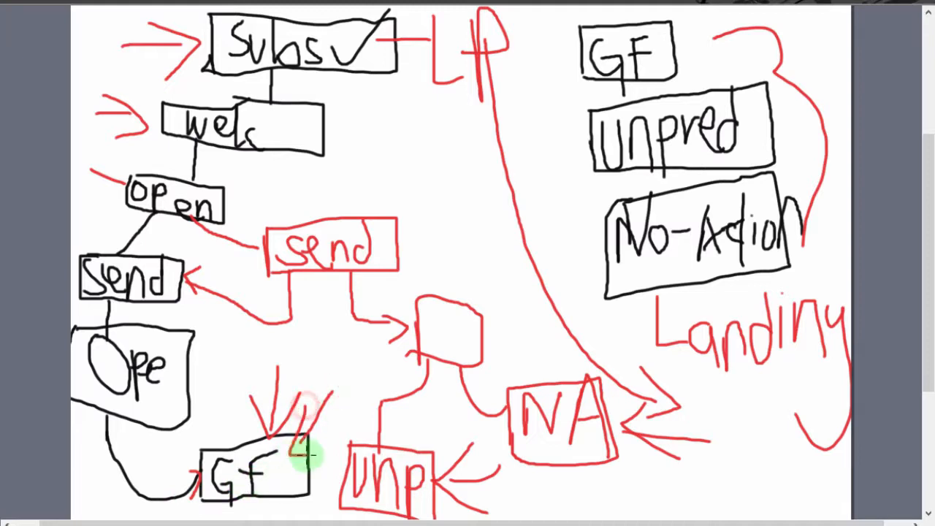
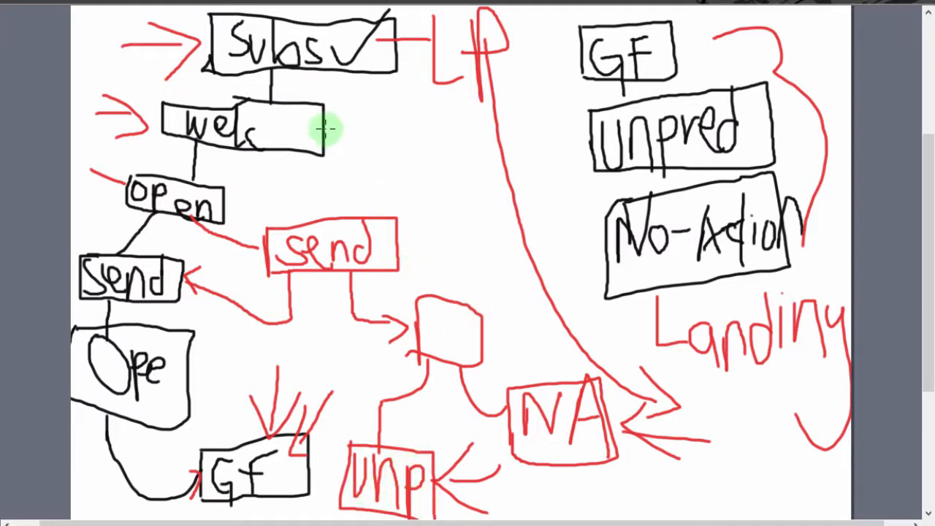
# Draw red arrows pointing at the Wel and open boxes, and write a red "6 mont" note beside the LP line.
pyautogui.moveTo(326, 127)
pyautogui.mouseDown()
pyautogui.moveTo(355, 127)
pyautogui.moveTo(322, 128)
pyautogui.moveTo(338, 140)
pyautogui.mouseUp()
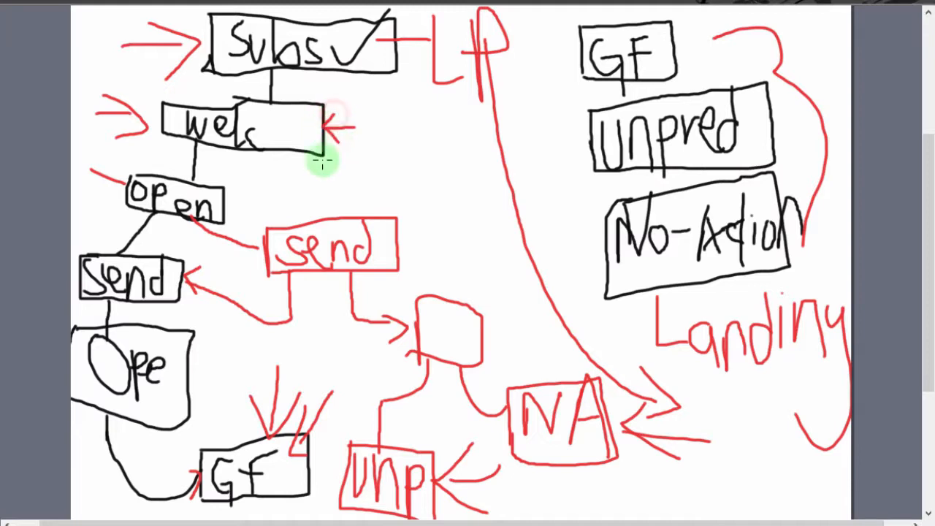
pyautogui.moveTo(228, 201); pyautogui.dragTo(276, 193)
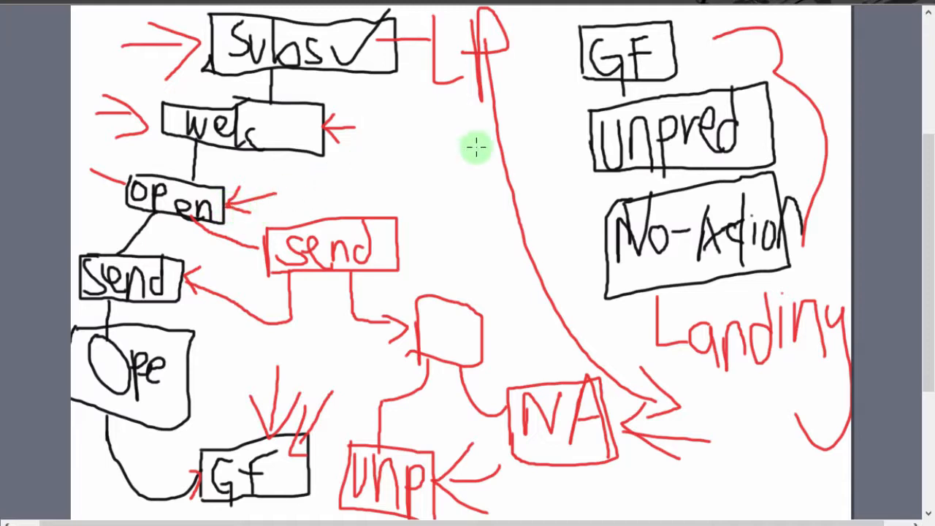
pyautogui.moveTo(440, 110)
pyautogui.mouseDown()
pyautogui.moveTo(463, 187)
pyautogui.moveTo(396, 175)
pyautogui.moveTo(471, 171)
pyautogui.moveTo(596, 141)
pyautogui.mouseUp()
pyautogui.moveTo(589, 38); pyautogui.dragTo(596, 97)
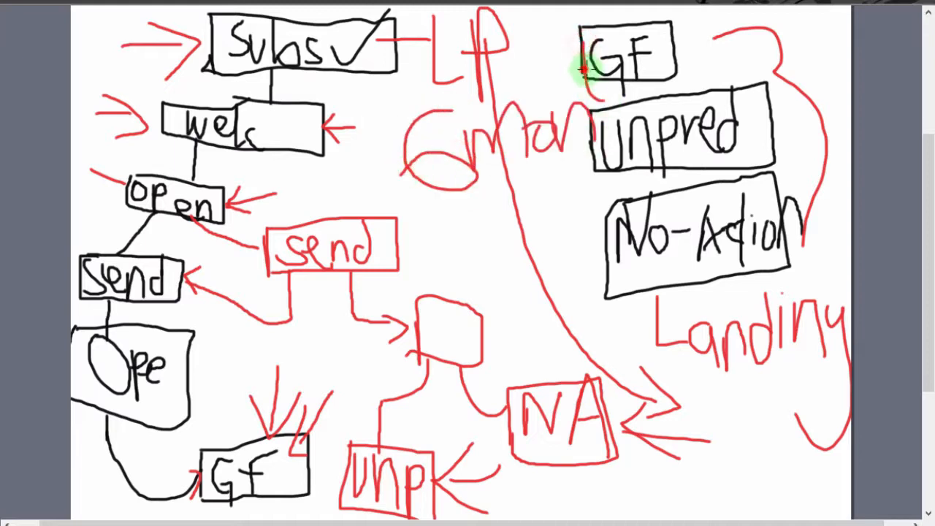
# Write the numbers 20 and 30 in red along the long LP line towards the NA box.
pyautogui.moveTo(430, 205)
pyautogui.mouseDown()
pyautogui.moveTo(444, 223)
pyautogui.moveTo(463, 176)
pyautogui.moveTo(534, 313)
pyautogui.mouseUp()
pyautogui.moveTo(540, 235)
pyautogui.mouseDown()
pyautogui.moveTo(536, 267)
pyautogui.moveTo(516, 240)
pyautogui.mouseUp()
pyautogui.moveTo(619, 354)
pyautogui.mouseDown()
pyautogui.moveTo(626, 407)
pyautogui.moveTo(663, 365)
pyautogui.moveTo(679, 365)
pyautogui.mouseUp()
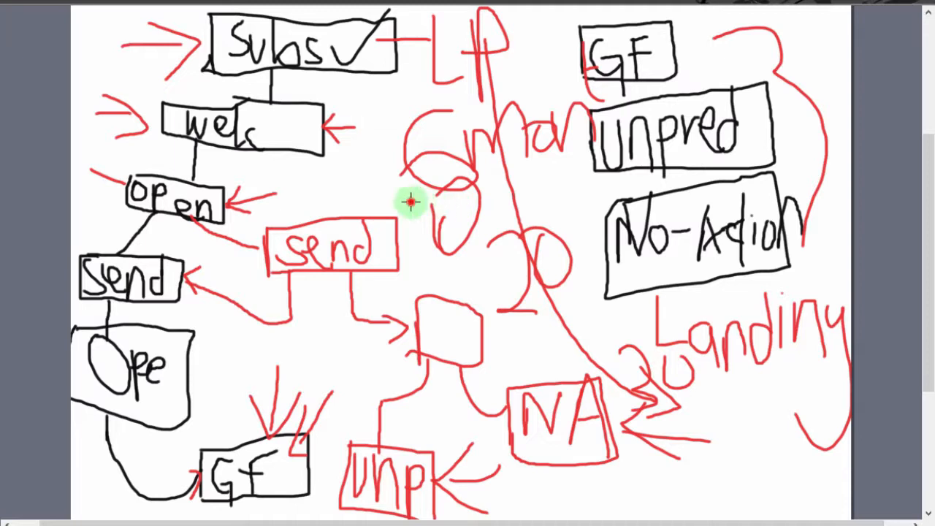
# Underline the 6-month note twice and add a downward red arrow beneath the red send box.
pyautogui.moveTo(409, 202); pyautogui.dragTo(533, 156)
pyautogui.moveTo(426, 211); pyautogui.dragTo(530, 157)
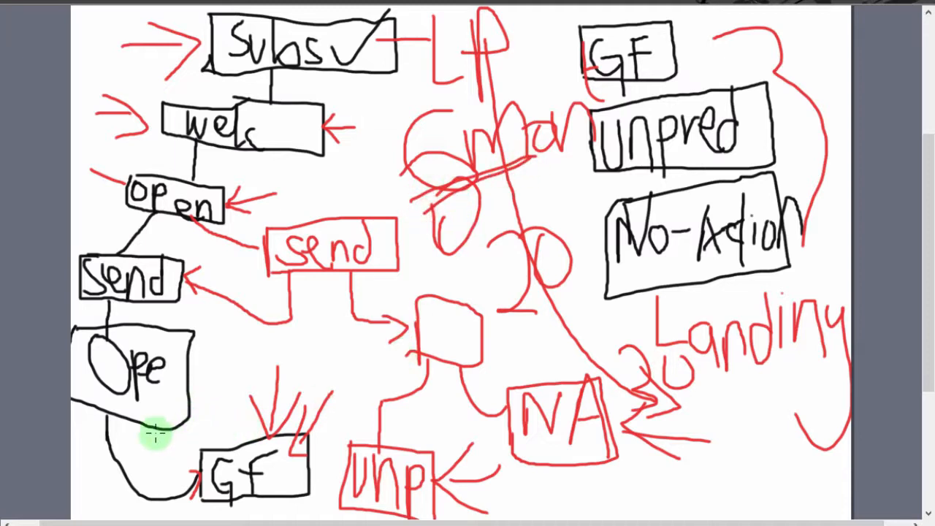
pyautogui.moveTo(328, 285); pyautogui.dragTo(322, 357)
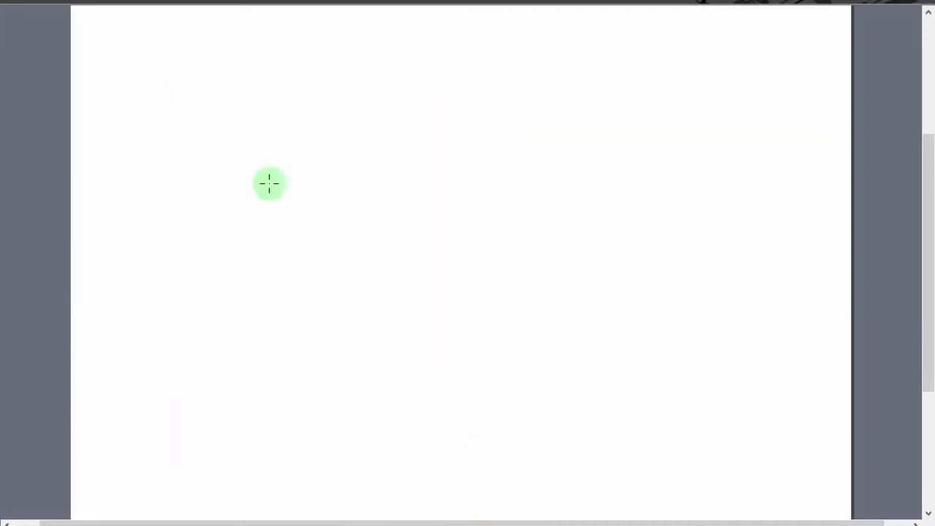
# On the blank canvas, draw a funnel of four stacked black boxes that get smaller downward.
pyautogui.moveTo(214, 38); pyautogui.dragTo(216, 87)
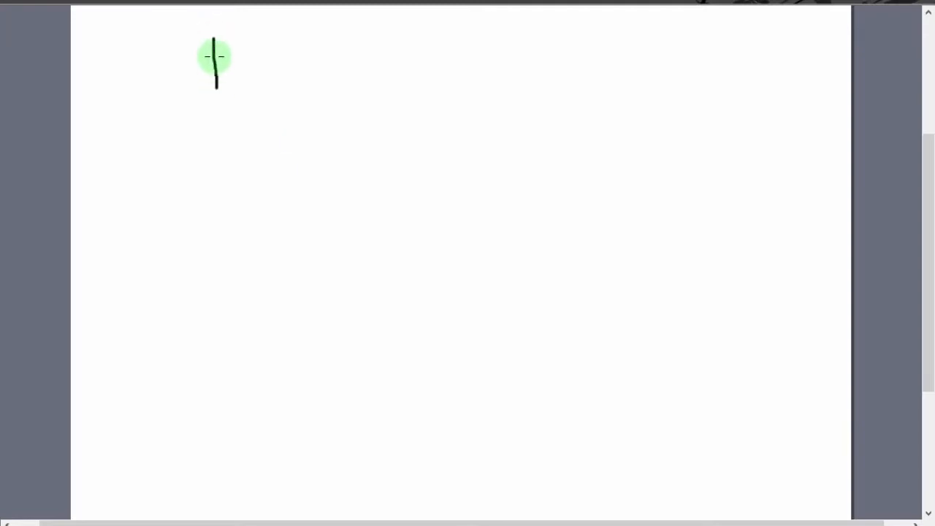
pyautogui.moveTo(214, 42)
pyautogui.mouseDown()
pyautogui.moveTo(484, 150)
pyautogui.moveTo(227, 139)
pyautogui.moveTo(217, 74)
pyautogui.mouseUp()
pyautogui.moveTo(306, 176); pyautogui.dragTo(312, 244)
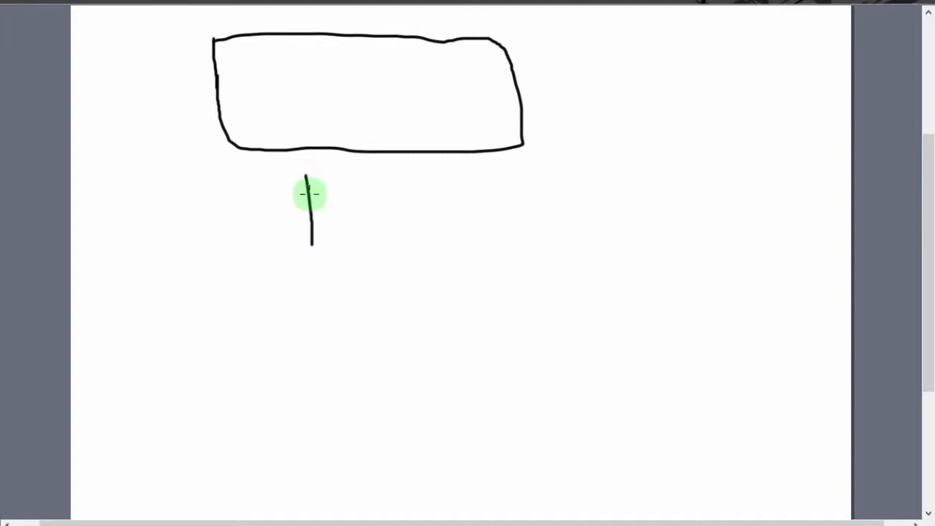
pyautogui.moveTo(308, 179)
pyautogui.mouseDown()
pyautogui.moveTo(453, 173)
pyautogui.moveTo(457, 255)
pyautogui.moveTo(303, 250)
pyautogui.mouseUp()
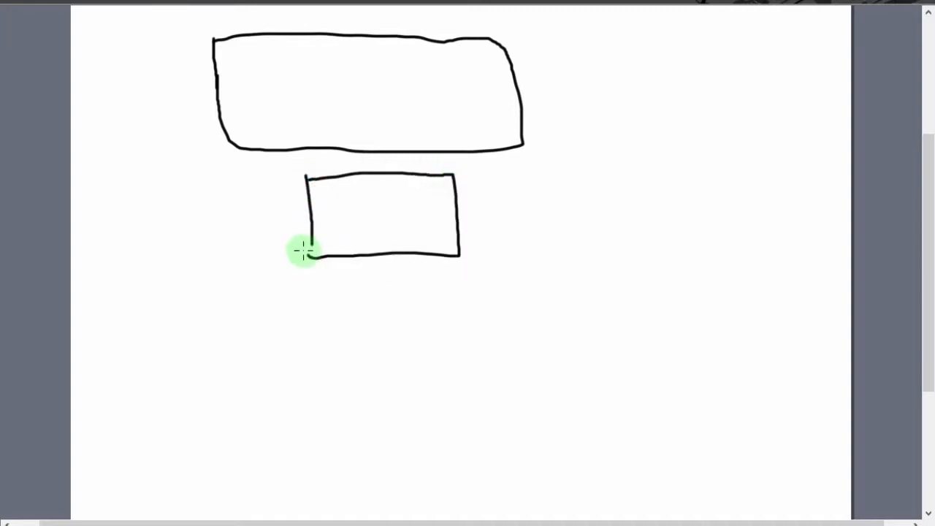
pyautogui.moveTo(353, 295)
pyautogui.mouseDown()
pyautogui.moveTo(353, 349)
pyautogui.moveTo(376, 410)
pyautogui.mouseUp()
# Draw a curved arrow from the funnel's smallest box and label it GF.
pyautogui.moveTo(375, 377)
pyautogui.mouseDown()
pyautogui.moveTo(409, 372)
pyautogui.moveTo(409, 413)
pyautogui.moveTo(380, 413)
pyautogui.moveTo(491, 474)
pyautogui.mouseUp()
pyautogui.moveTo(470, 462); pyautogui.dragTo(498, 492)
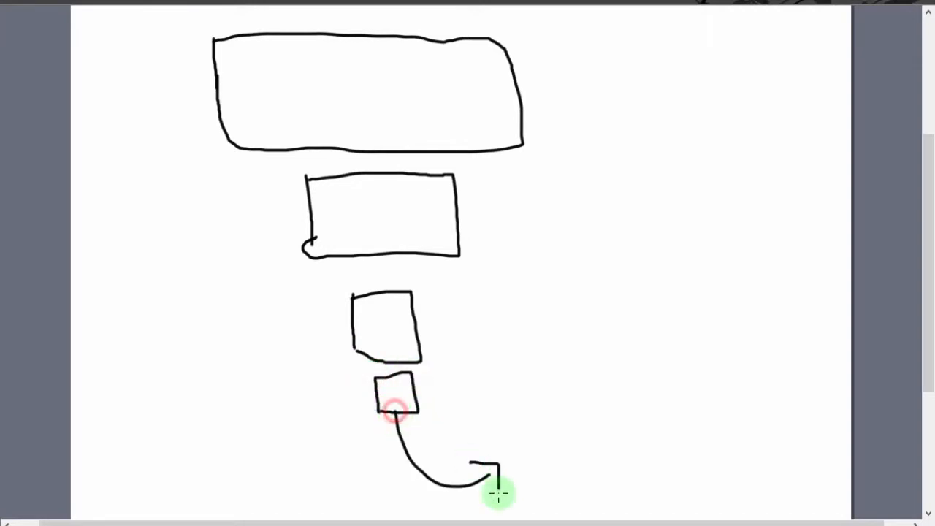
pyautogui.moveTo(548, 427)
pyautogui.mouseDown()
pyautogui.moveTo(528, 426)
pyautogui.moveTo(555, 475)
pyautogui.moveTo(551, 458)
pyautogui.moveTo(553, 509)
pyautogui.mouseUp()
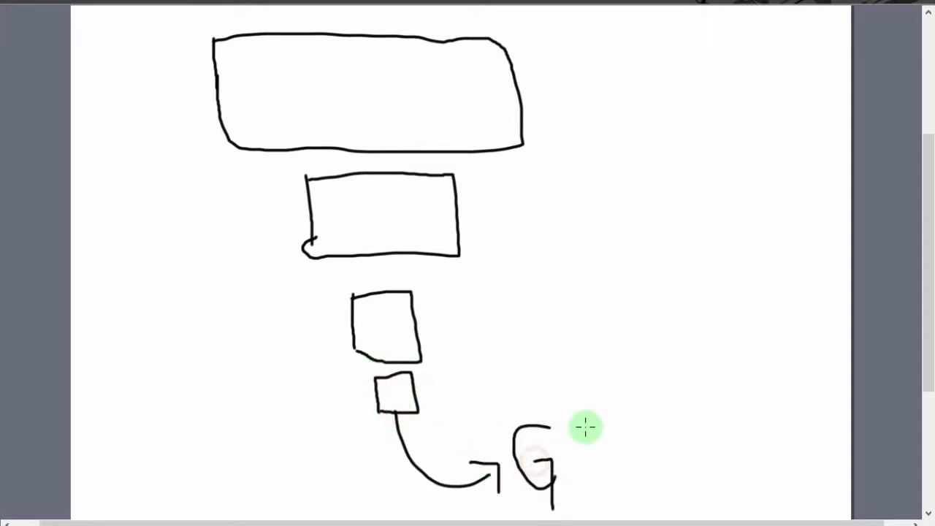
pyautogui.moveTo(587, 417)
pyautogui.mouseDown()
pyautogui.moveTo(588, 495)
pyautogui.moveTo(642, 413)
pyautogui.mouseUp()
pyautogui.moveTo(558, 475); pyautogui.dragTo(648, 460)
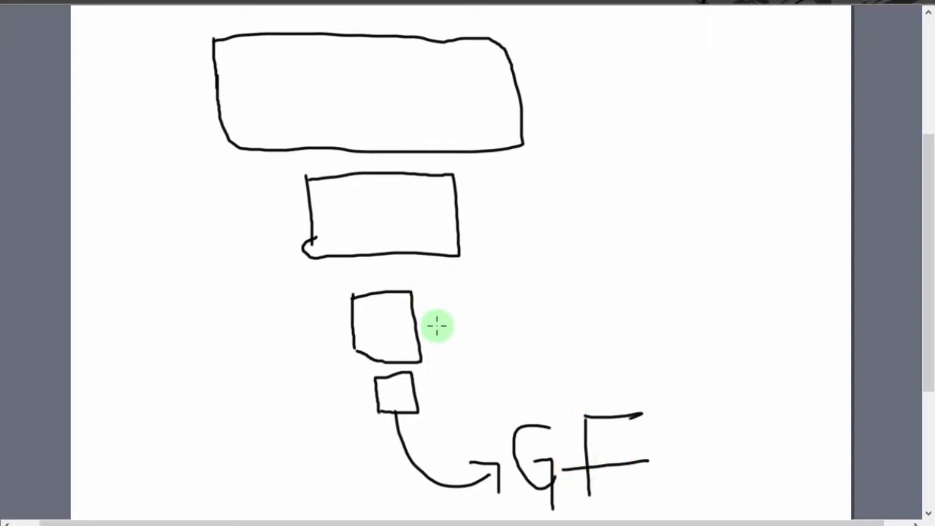
# Draw a small box beside the lower end of the funnel with an arrow labelled "unpr".
pyautogui.moveTo(454, 361); pyautogui.dragTo(460, 406)
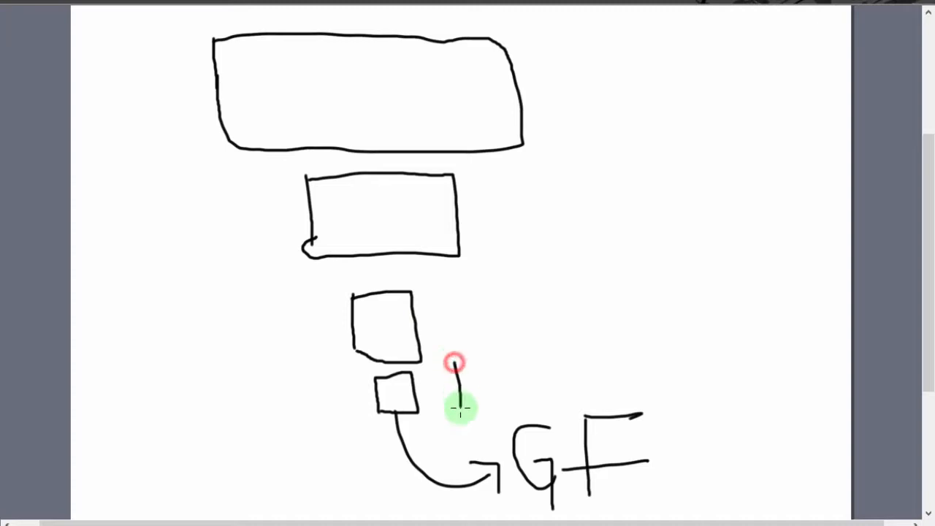
pyautogui.moveTo(454, 361)
pyautogui.mouseDown()
pyautogui.moveTo(511, 349)
pyautogui.moveTo(525, 377)
pyautogui.moveTo(447, 403)
pyautogui.mouseUp()
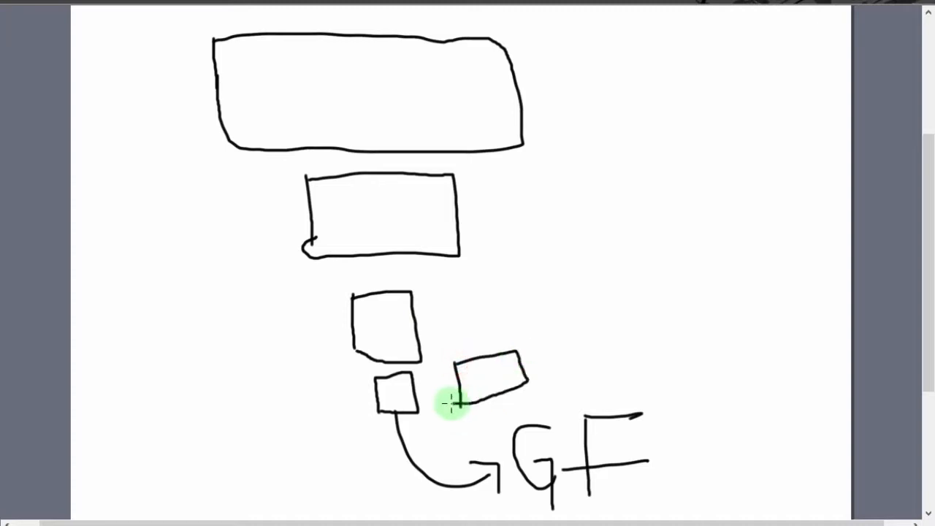
pyautogui.moveTo(517, 368)
pyautogui.mouseDown()
pyautogui.moveTo(625, 338)
pyautogui.moveTo(611, 324)
pyautogui.moveTo(620, 401)
pyautogui.mouseUp()
pyautogui.moveTo(664, 299); pyautogui.dragTo(770, 339)
pyautogui.moveTo(775, 286); pyautogui.dragTo(790, 405)
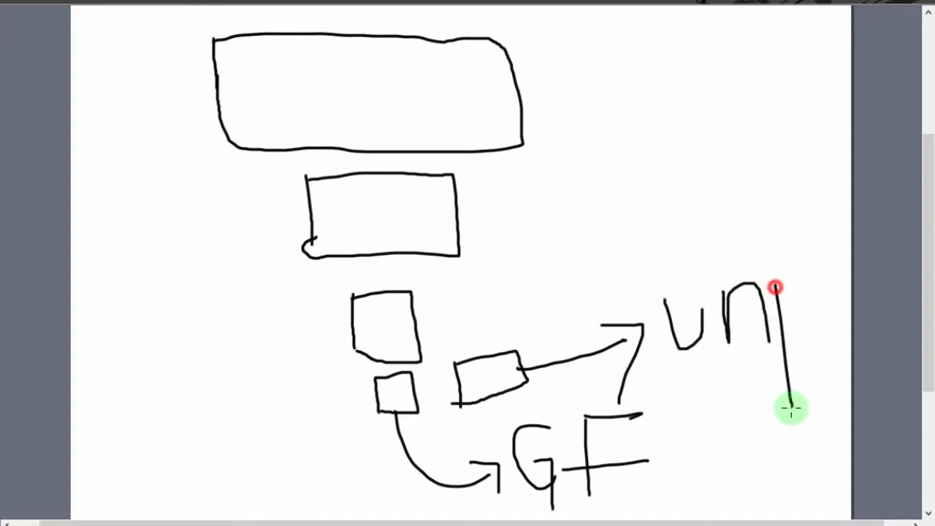
pyautogui.moveTo(765, 277); pyautogui.dragTo(816, 272)
pyautogui.moveTo(812, 307); pyautogui.dragTo(780, 307)
pyautogui.moveTo(821, 252); pyautogui.dragTo(840, 261)
# Draw a tilted box above the unpr arrow, with its own arrow leading to the label NA.
pyautogui.moveTo(533, 291); pyautogui.dragTo(542, 333)
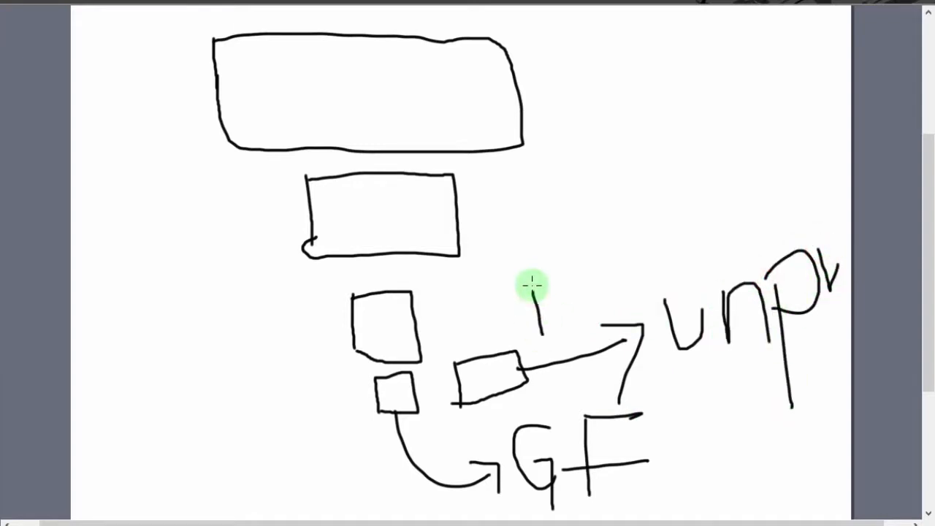
pyautogui.moveTo(531, 291)
pyautogui.mouseDown()
pyautogui.moveTo(616, 225)
pyautogui.moveTo(630, 288)
pyautogui.moveTo(539, 342)
pyautogui.mouseUp()
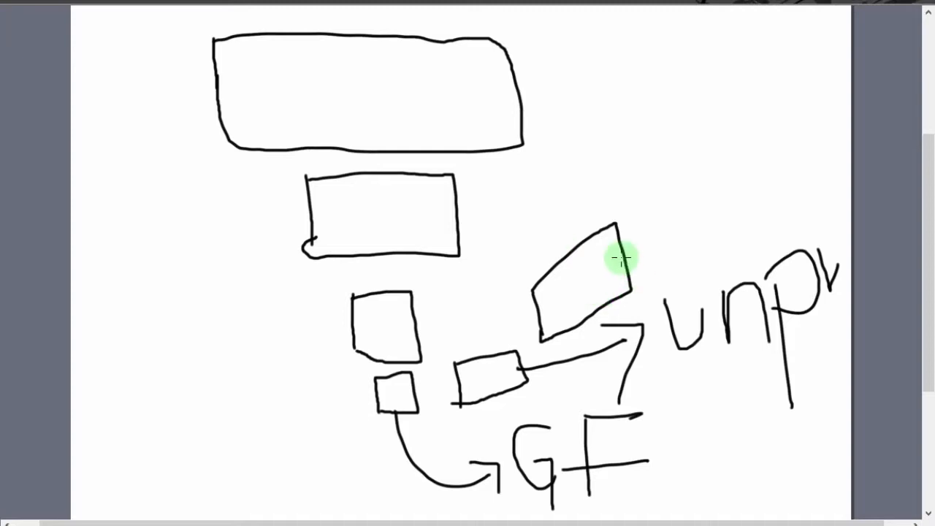
pyautogui.moveTo(620, 257)
pyautogui.mouseDown()
pyautogui.moveTo(679, 189)
pyautogui.moveTo(708, 219)
pyautogui.mouseUp()
pyautogui.moveTo(736, 121)
pyautogui.mouseDown()
pyautogui.moveTo(758, 208)
pyautogui.moveTo(775, 170)
pyautogui.moveTo(776, 97)
pyautogui.moveTo(798, 172)
pyautogui.mouseUp()
pyautogui.moveTo(801, 83)
pyautogui.mouseDown()
pyautogui.moveTo(825, 142)
pyautogui.moveTo(837, 146)
pyautogui.mouseUp()
pyautogui.moveTo(805, 120); pyautogui.dragTo(833, 109)
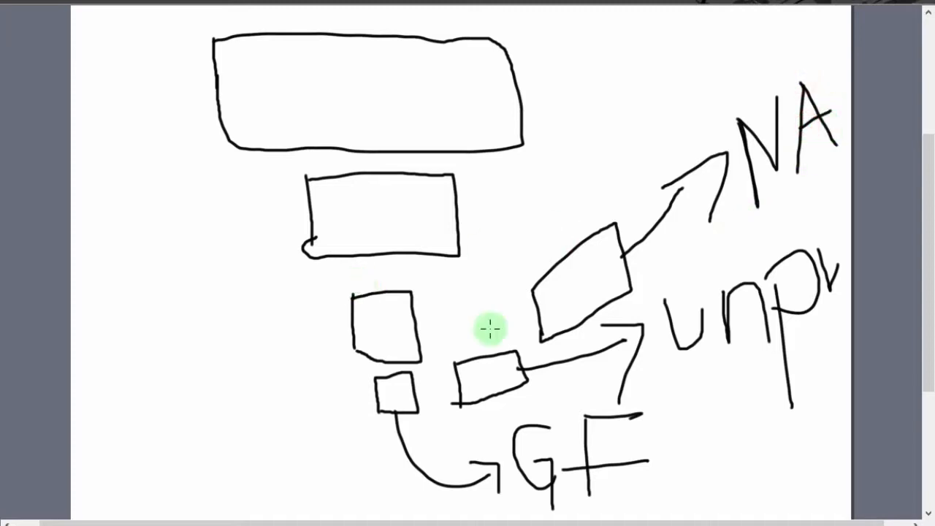
# Sketch a column of small boxes with branching lines along the canvas edge beside the funnel.
pyautogui.moveTo(94, 55)
pyautogui.mouseDown()
pyautogui.moveTo(125, 54)
pyautogui.moveTo(73, 58)
pyautogui.moveTo(82, 44)
pyautogui.mouseUp()
pyautogui.moveTo(92, 84); pyautogui.dragTo(65, 146)
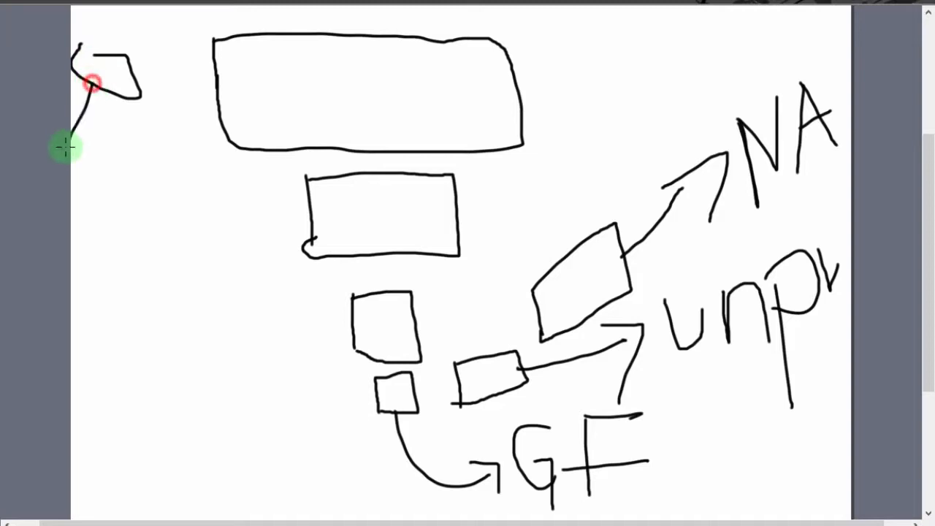
pyautogui.moveTo(111, 101); pyautogui.dragTo(154, 115)
pyautogui.moveTo(91, 156)
pyautogui.mouseDown()
pyautogui.moveTo(92, 209)
pyautogui.moveTo(123, 154)
pyautogui.moveTo(77, 210)
pyautogui.moveTo(71, 246)
pyautogui.mouseUp()
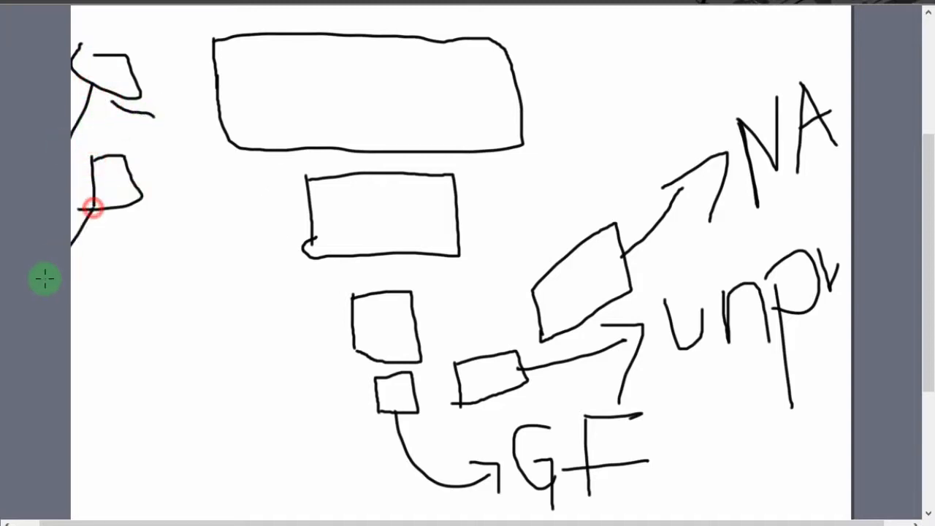
pyautogui.moveTo(128, 210); pyautogui.dragTo(216, 268)
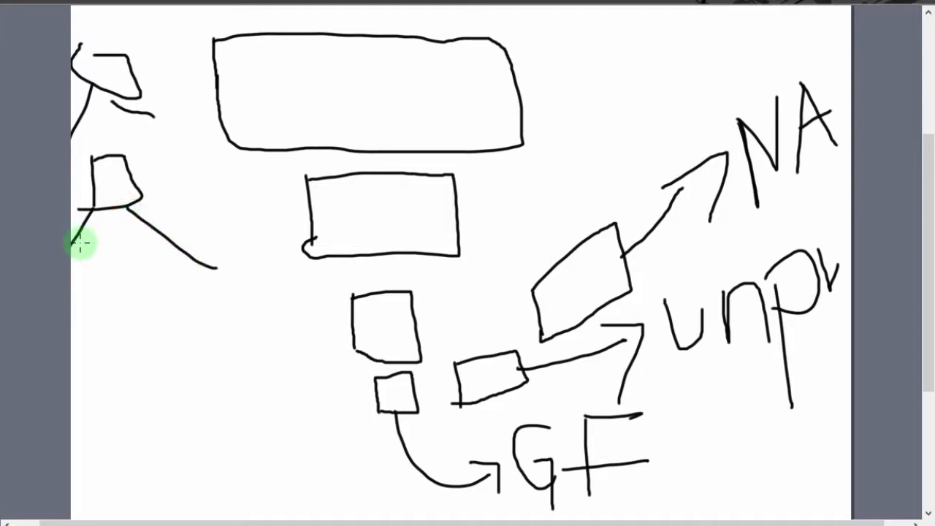
pyautogui.moveTo(76, 245); pyautogui.dragTo(81, 316)
pyautogui.moveTo(77, 250)
pyautogui.mouseDown()
pyautogui.moveTo(123, 246)
pyautogui.moveTo(76, 330)
pyautogui.mouseUp()
pyautogui.moveTo(95, 330); pyautogui.dragTo(70, 376)
pyautogui.moveTo(125, 329); pyautogui.dragTo(224, 382)
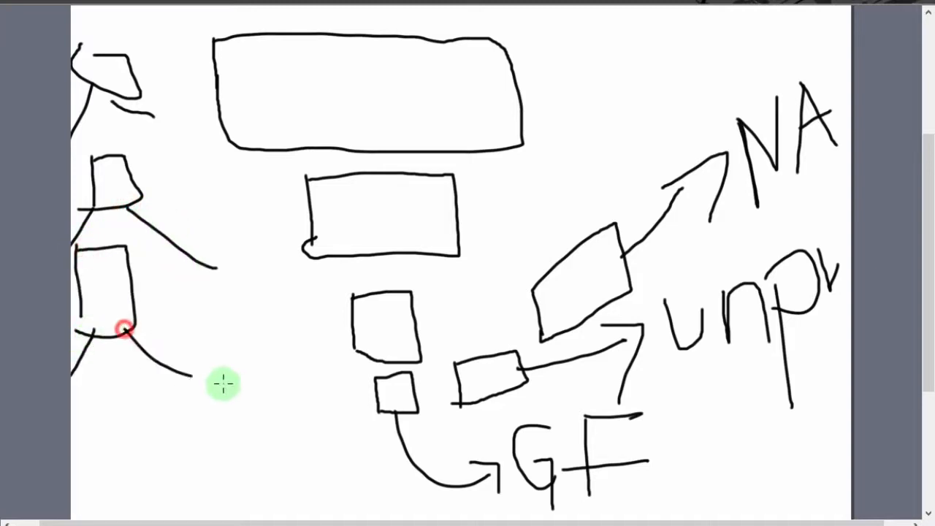
pyautogui.click(67, 371)
pyautogui.moveTo(101, 374)
pyautogui.mouseDown()
pyautogui.moveTo(90, 428)
pyautogui.moveTo(73, 408)
pyautogui.mouseUp()
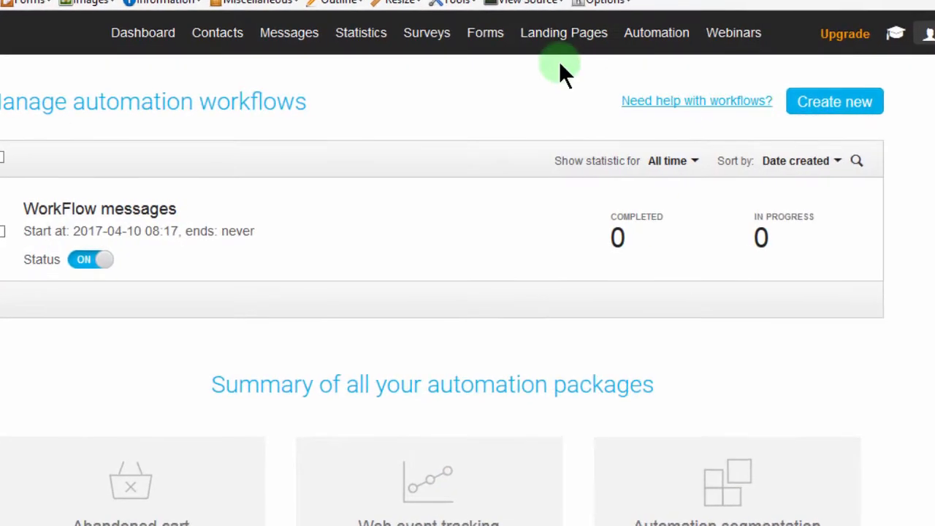
# Switch to GetResponse, create a landing page from the Real Estate Pro template and dismiss the free-trial banner.
pyautogui.moveTo(595, 37)
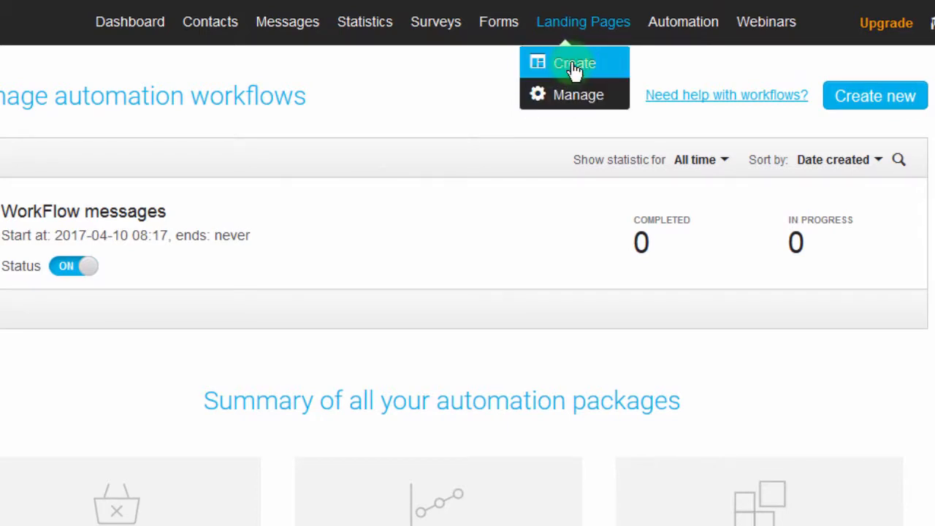
pyautogui.click(571, 66)
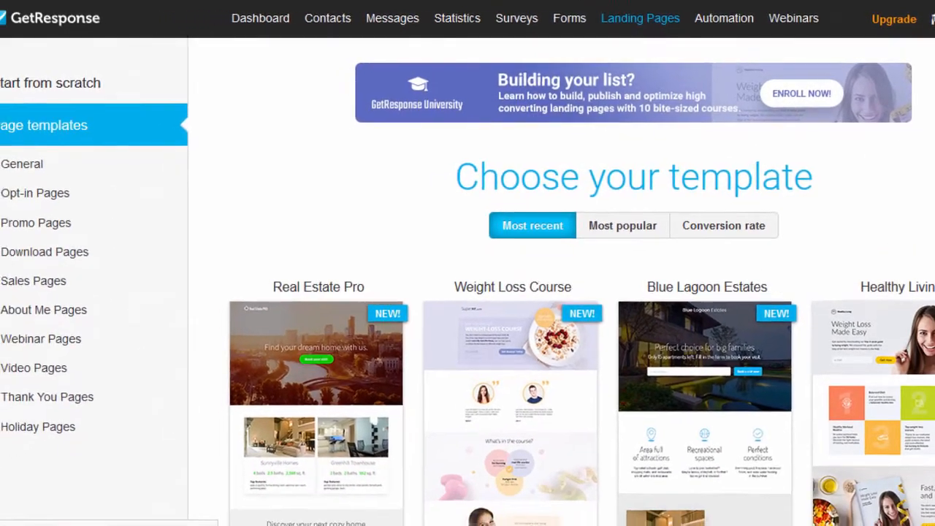
pyautogui.scroll(-2, 548, 206)
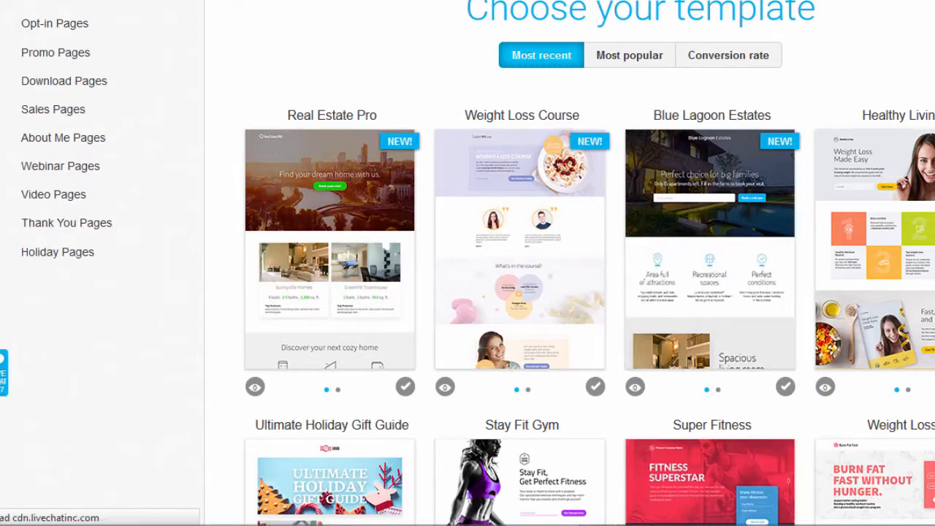
pyautogui.scroll(-6, 589, 263)
pyautogui.scroll(9, 569, 292)
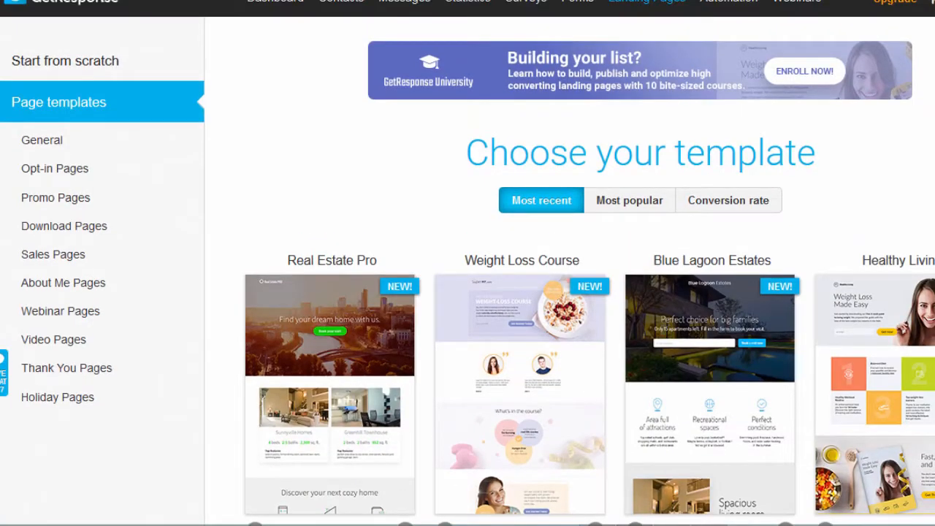
pyautogui.scroll(-3, 569, 292)
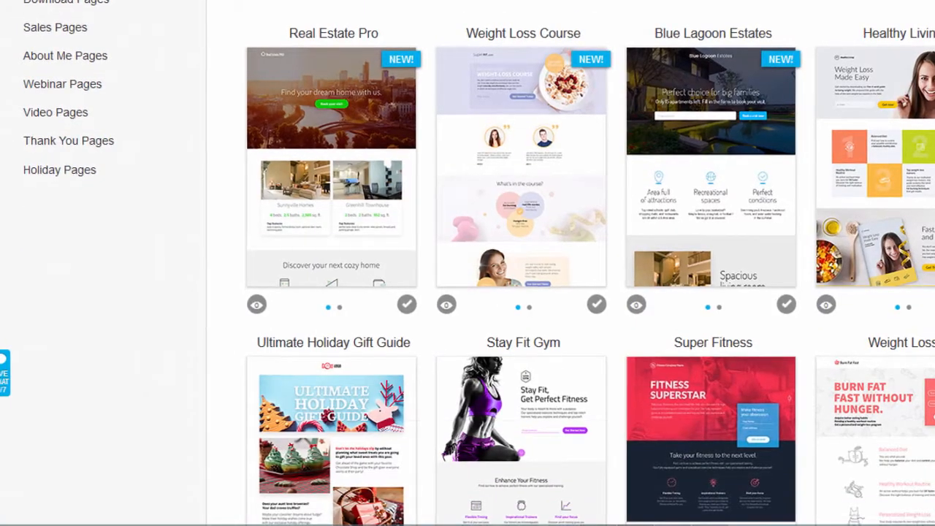
pyautogui.scroll(2, 322, 305)
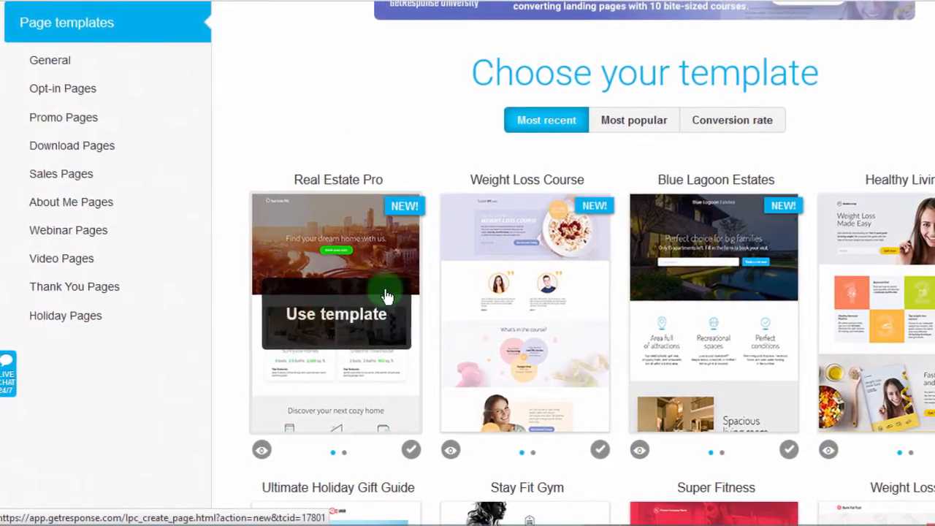
pyautogui.click(333, 328)
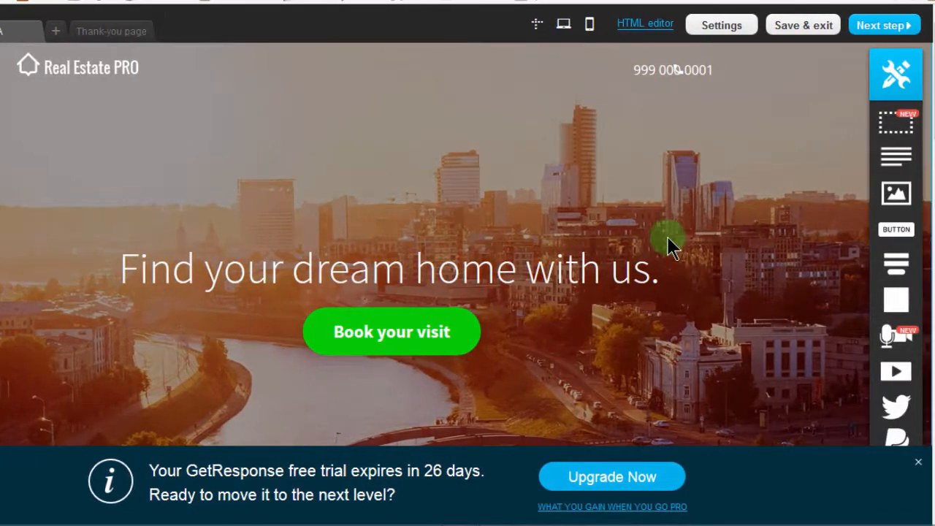
pyautogui.click(908, 463)
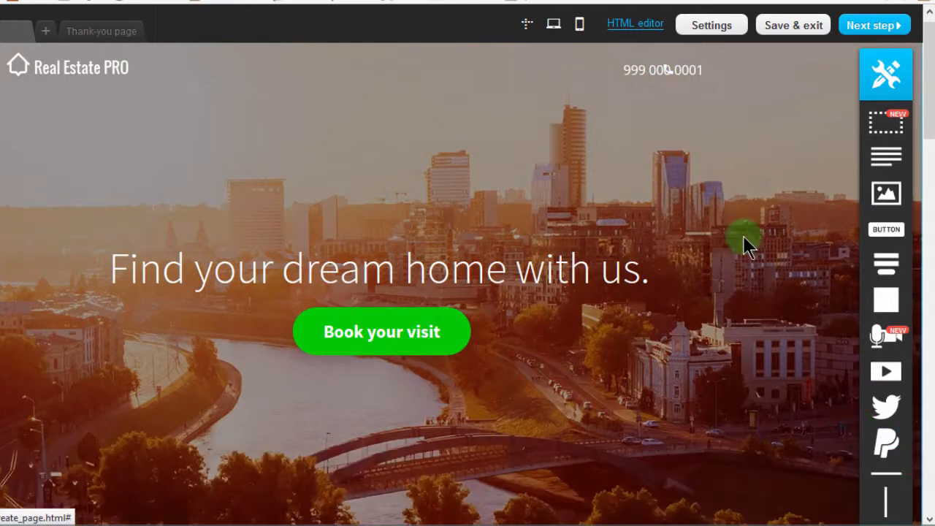
# Move the "Find your dream home with us." headline higher above the Book your visit button and open its text for editing.
pyautogui.click(648, 70)
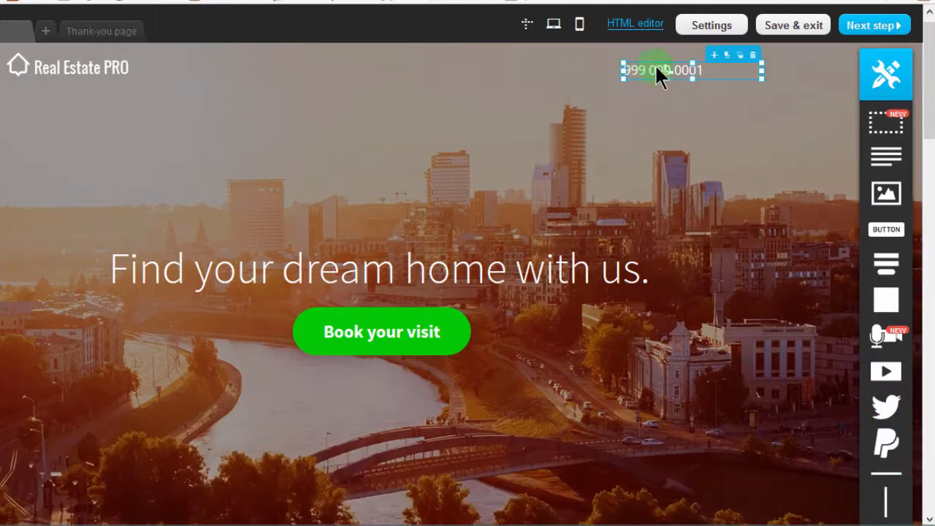
pyautogui.click(217, 275)
pyautogui.moveTo(197, 268); pyautogui.dragTo(209, 226)
pyautogui.click(244, 229)
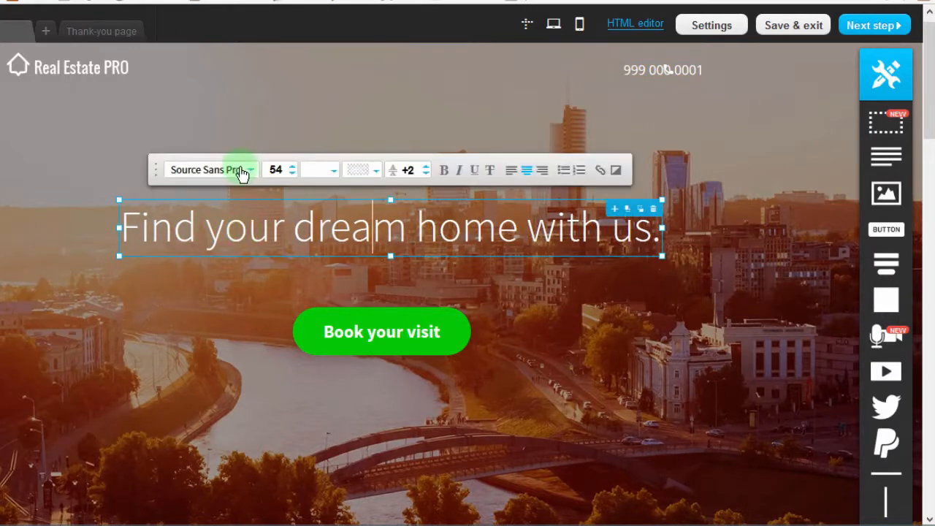
pyautogui.click(373, 227)
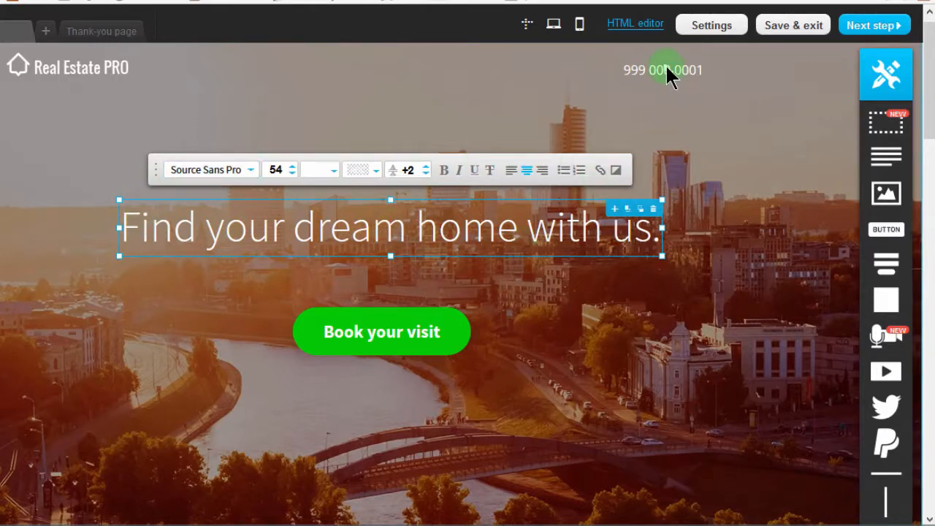
# Set the font size of the phone number in the page header to 22 and deselect it.
pyautogui.click(647, 73)
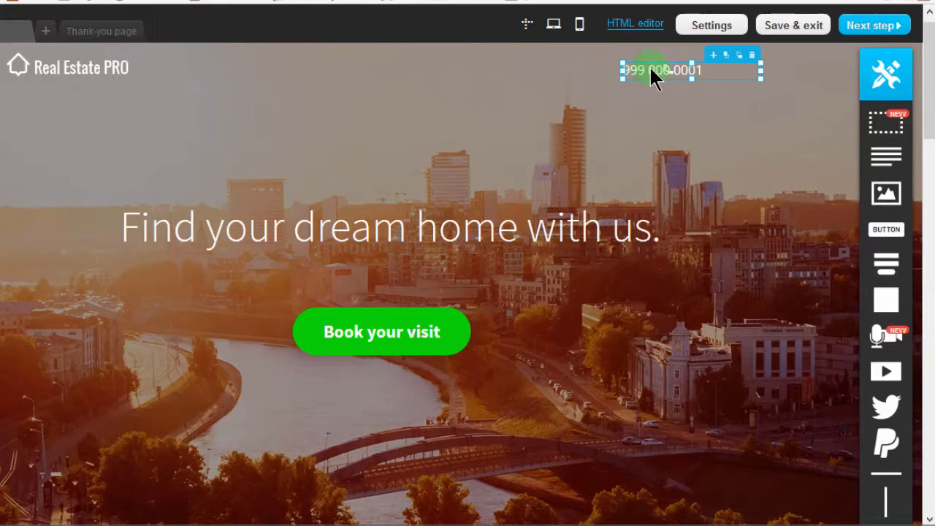
pyautogui.click(648, 72)
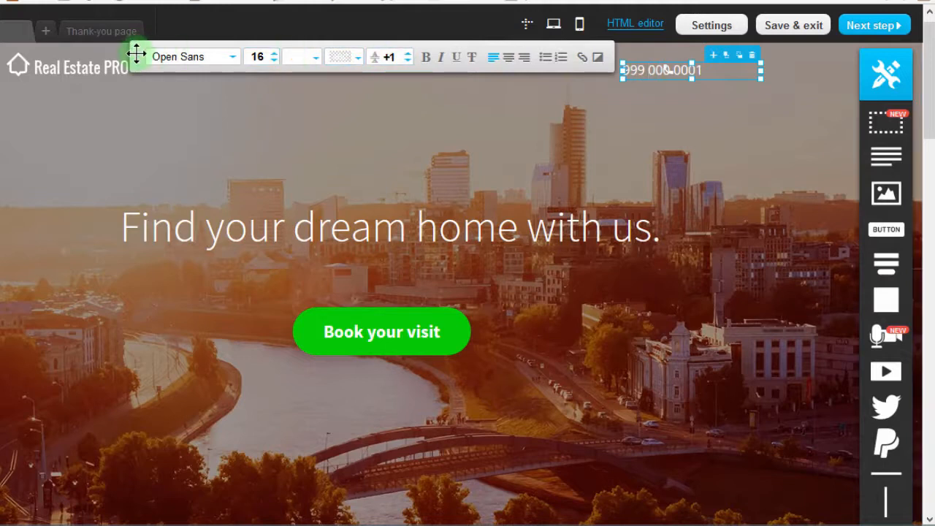
pyautogui.moveTo(233, 100); pyautogui.dragTo(365, 141)
pyautogui.moveTo(411, 137); pyautogui.dragTo(362, 125)
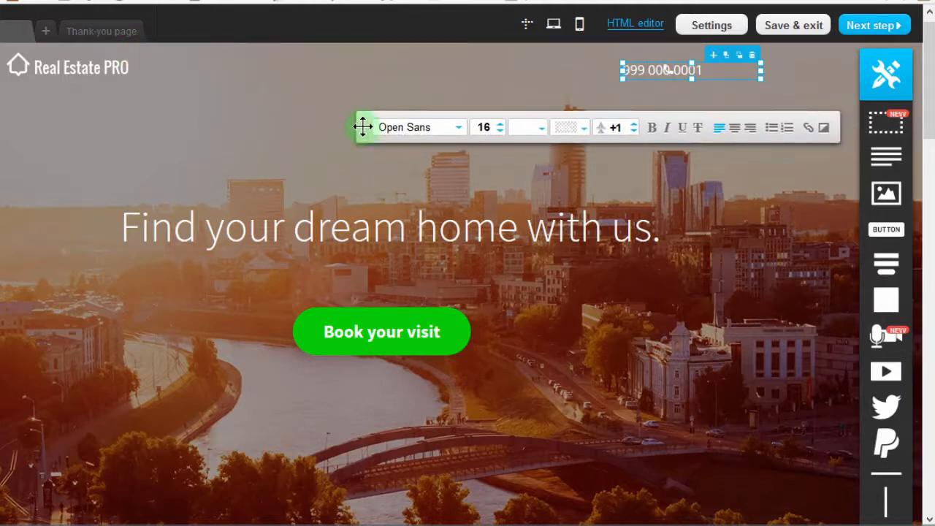
pyautogui.click(502, 127)
pyautogui.click(502, 127)
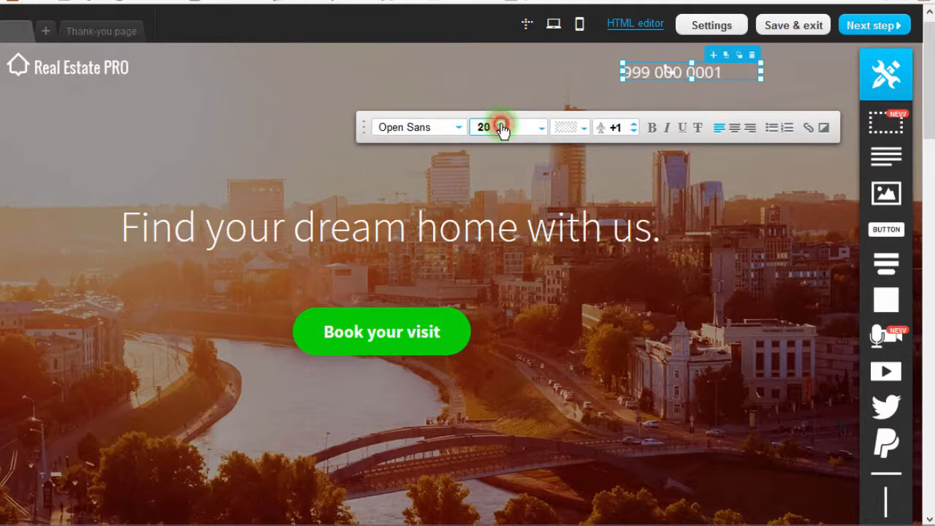
pyautogui.click(501, 127)
pyautogui.click(502, 128)
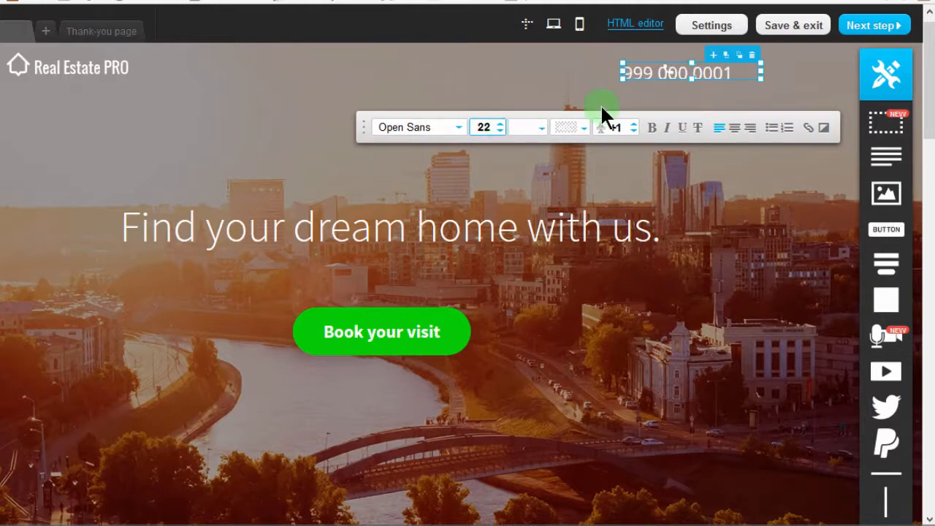
pyautogui.click(436, 166)
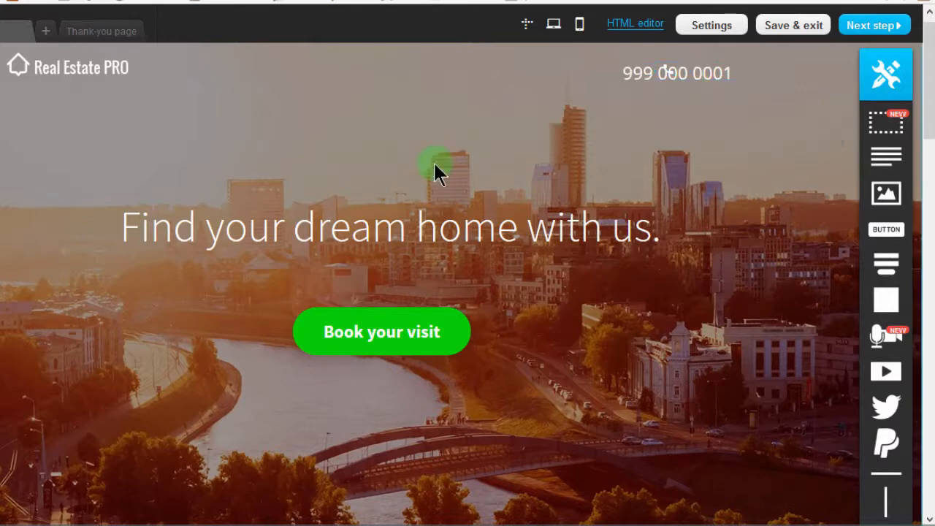
# Move the "Find your dream home with us." headline further up the hero image and delete the Book your visit button.
pyautogui.moveTo(929, 77)
pyautogui.mouseDown()
pyautogui.moveTo(927, 92)
pyautogui.moveTo(928, 74)
pyautogui.mouseUp()
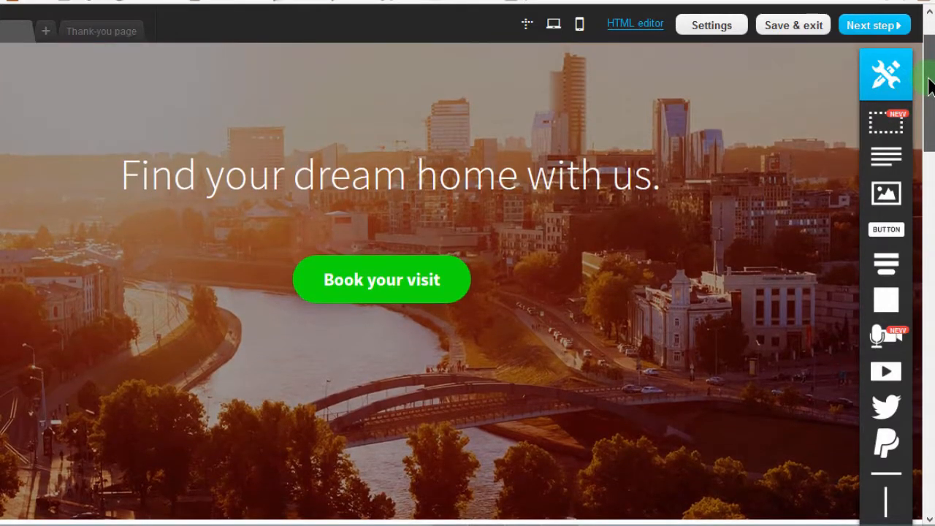
pyautogui.moveTo(438, 175); pyautogui.dragTo(440, 137)
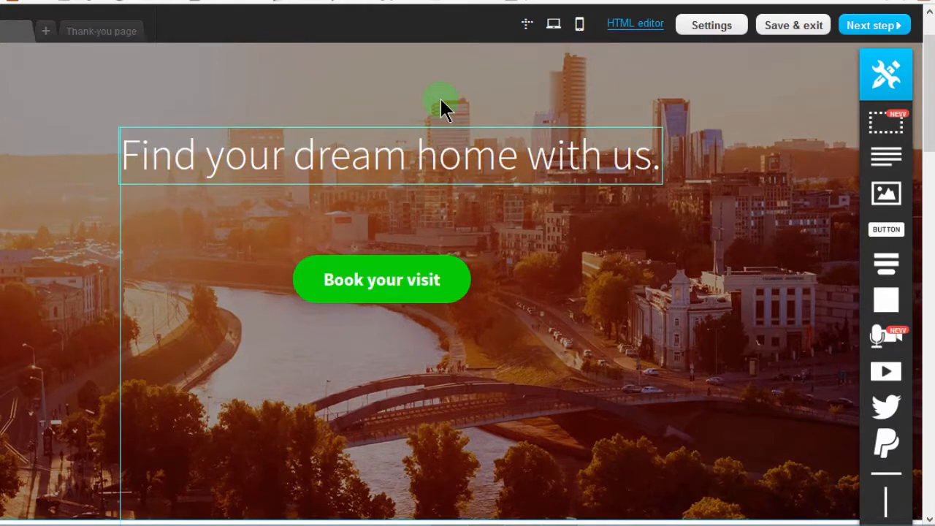
pyautogui.moveTo(441, 100); pyautogui.dragTo(441, 98)
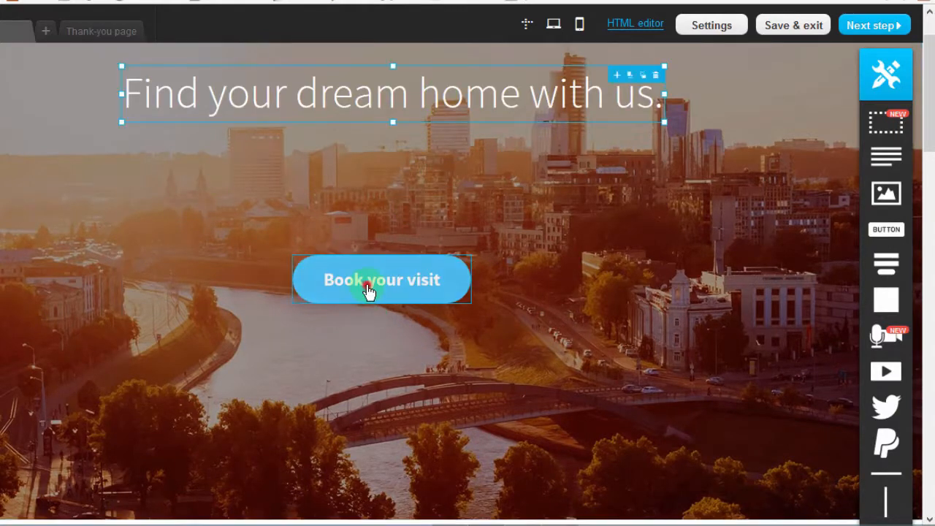
pyautogui.moveTo(368, 289)
pyautogui.mouseDown()
pyautogui.moveTo(369, 270)
pyautogui.moveTo(369, 282)
pyautogui.mouseUp()
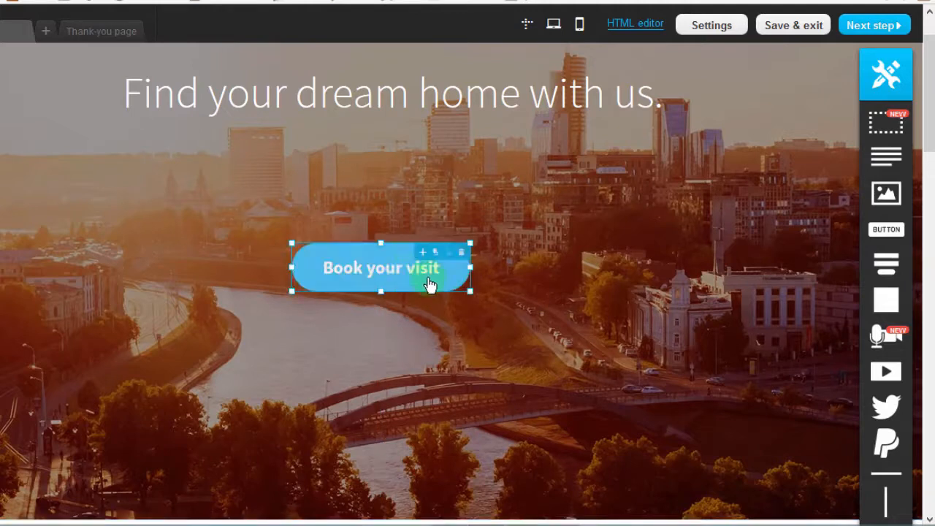
pyautogui.click(463, 254)
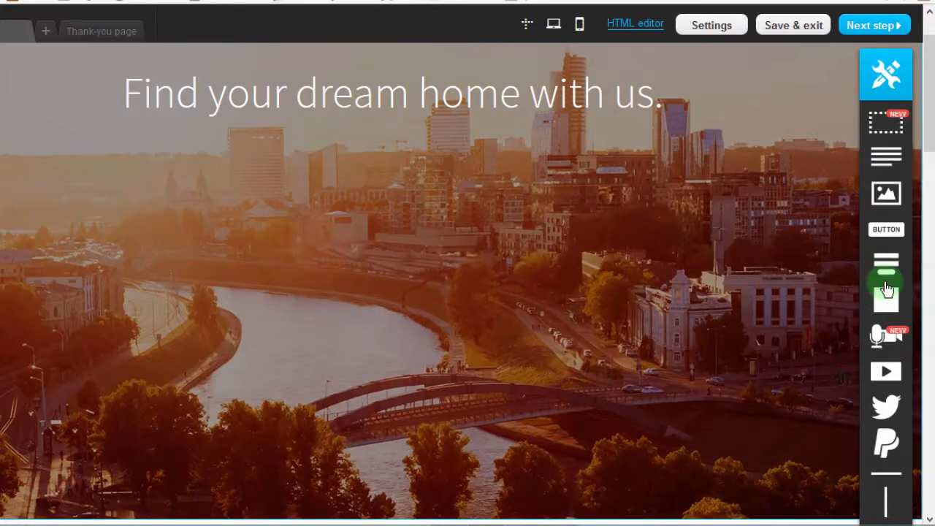
# Add a web form with name and email below the headline, and include the age field in it.
pyautogui.moveTo(886, 262); pyautogui.dragTo(396, 272)
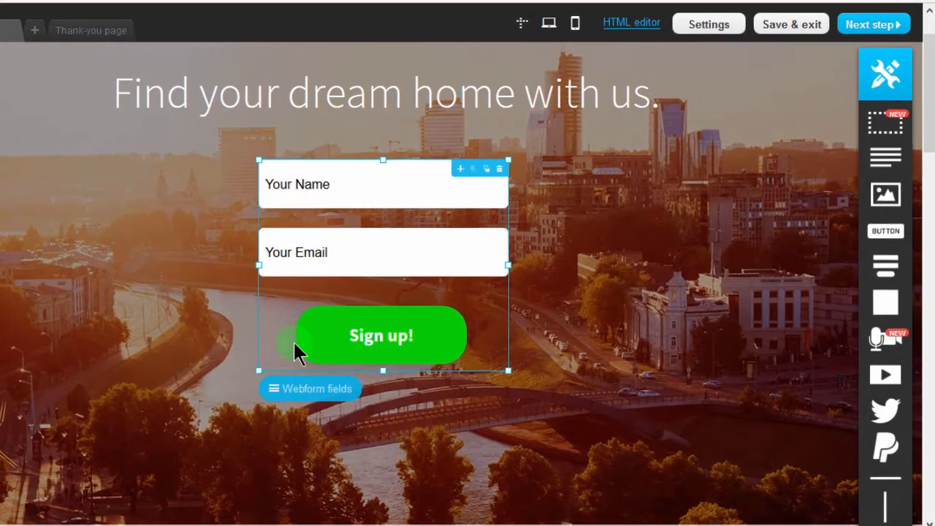
pyautogui.click(296, 385)
pyautogui.moveTo(601, 295); pyautogui.dragTo(590, 316)
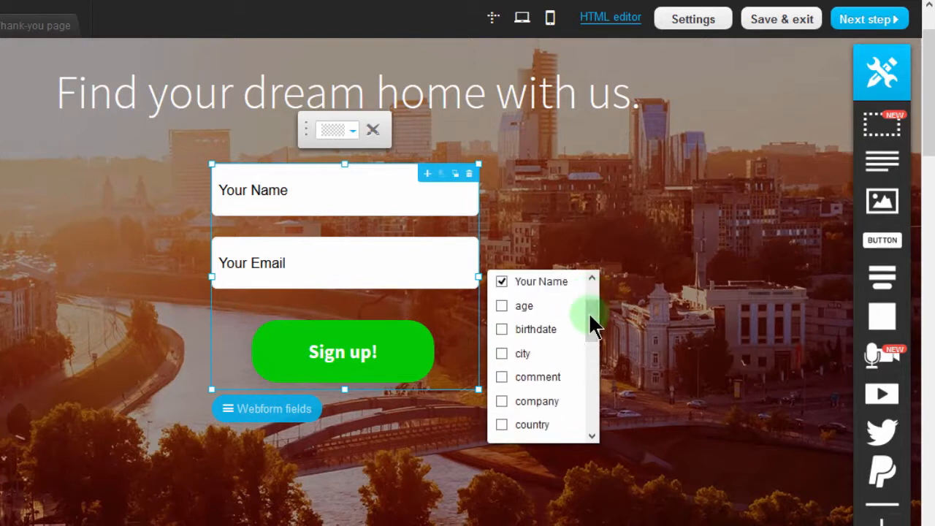
pyautogui.click(501, 305)
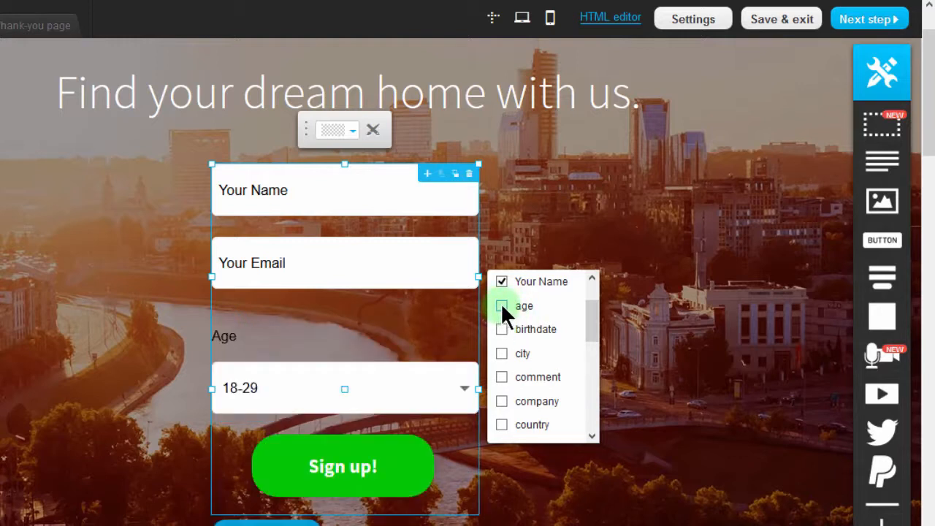
pyautogui.click(645, 346)
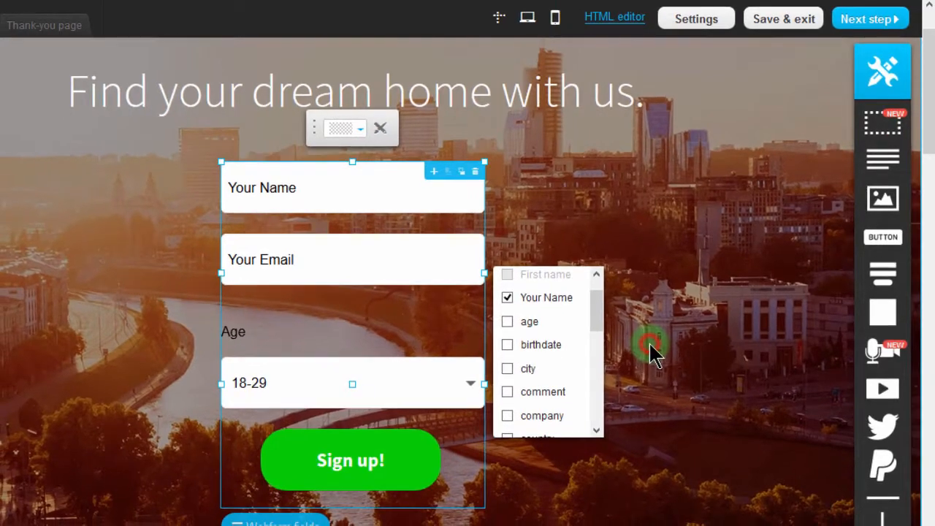
pyautogui.click(378, 366)
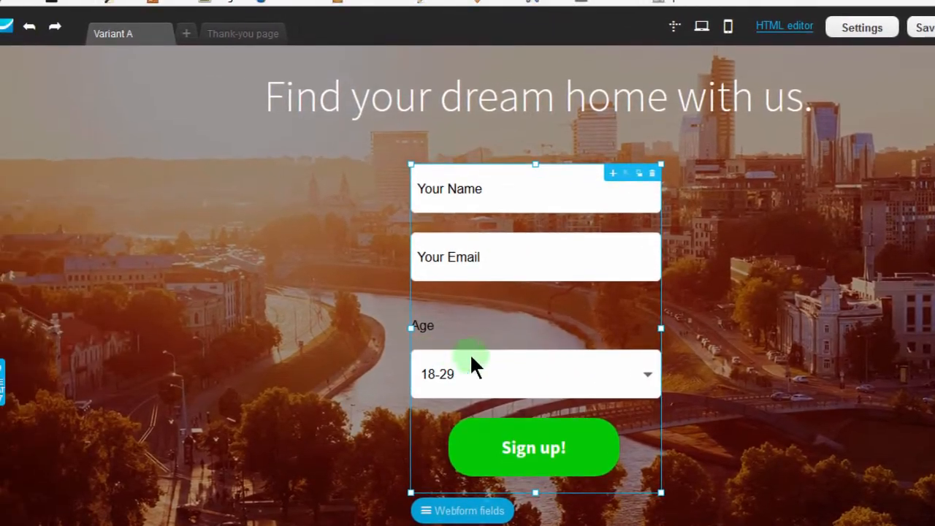
# Roll the page back to the Change content of Text entry in the undo history and reposition the sign-up form below the headline.
pyautogui.click(30, 27)
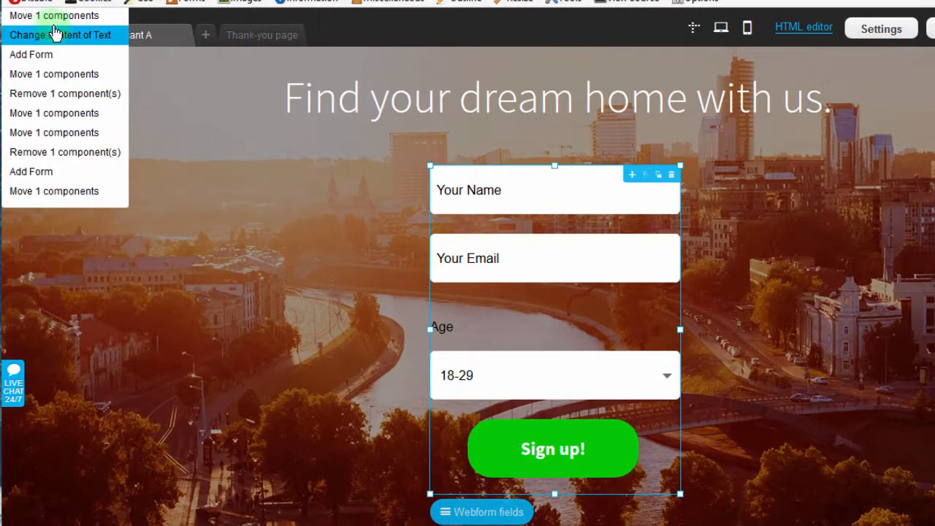
pyautogui.click(55, 33)
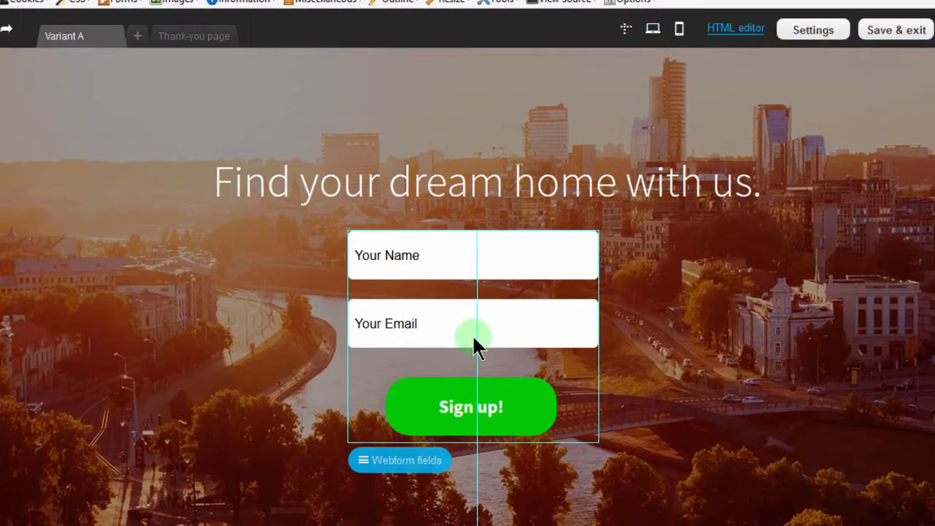
pyautogui.hotkey('ctrl', 'z')
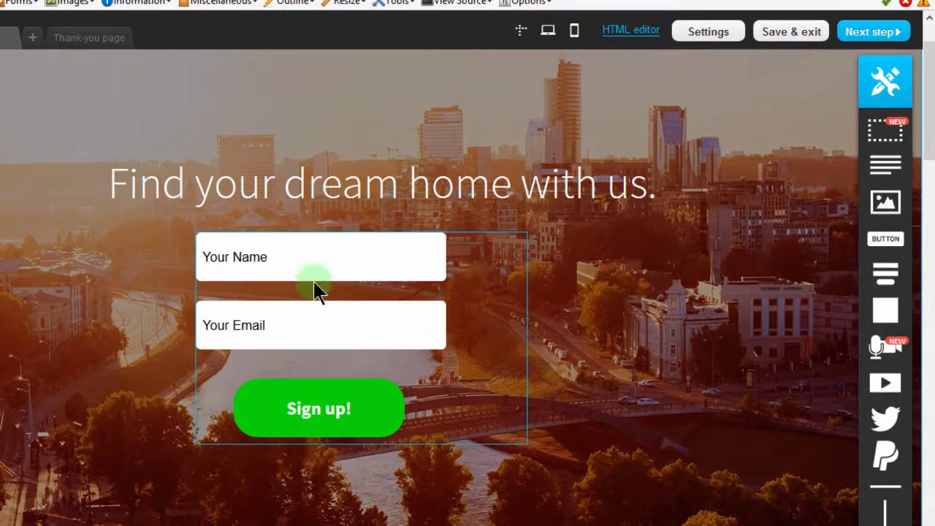
pyautogui.moveTo(299, 265); pyautogui.dragTo(330, 281)
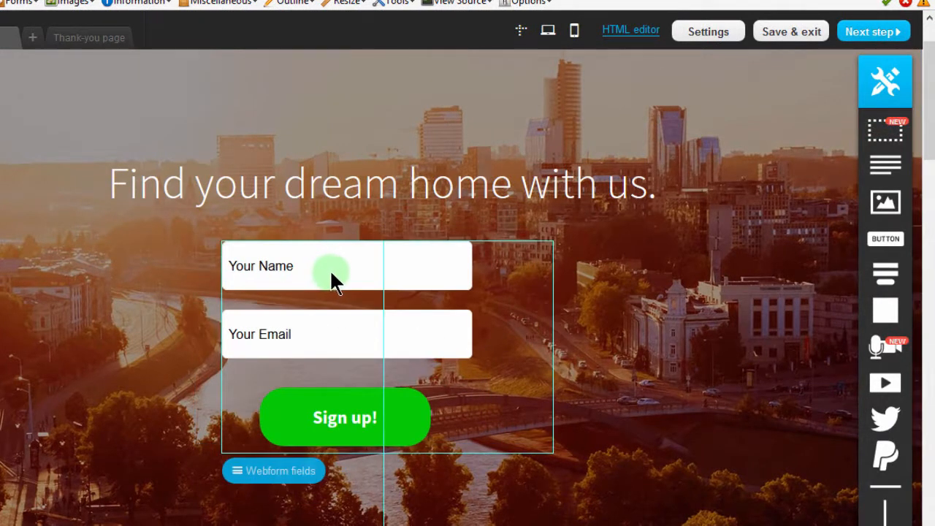
pyautogui.click(752, 271)
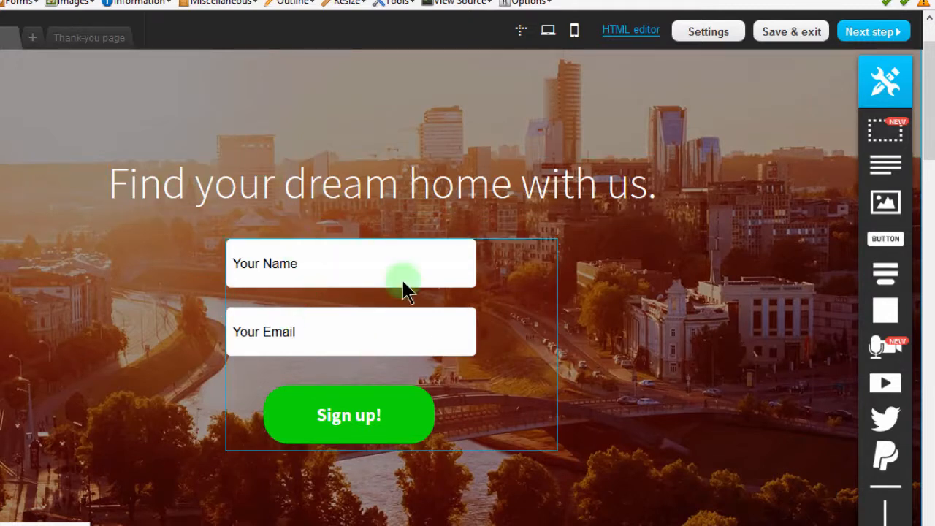
# Review the SEO title and description fields in the page settings and close them without saving.
pyautogui.click(703, 33)
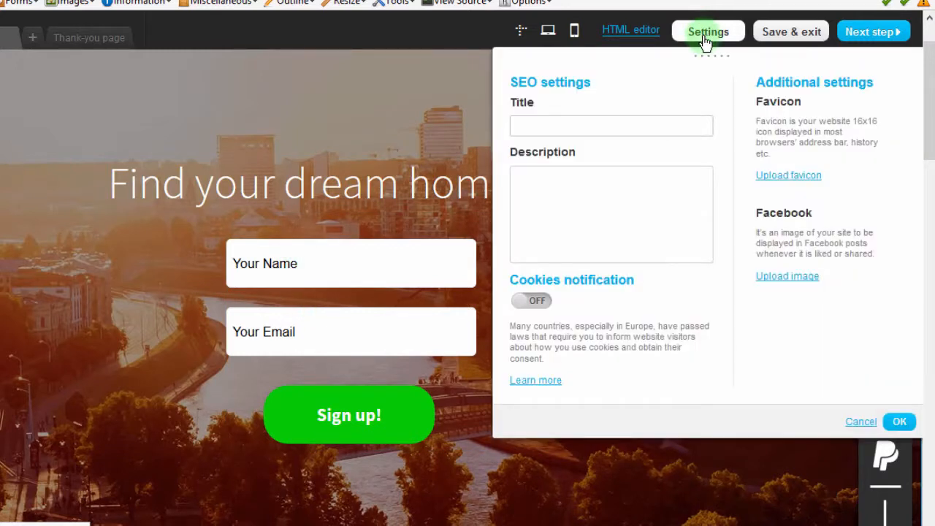
pyautogui.click(556, 128)
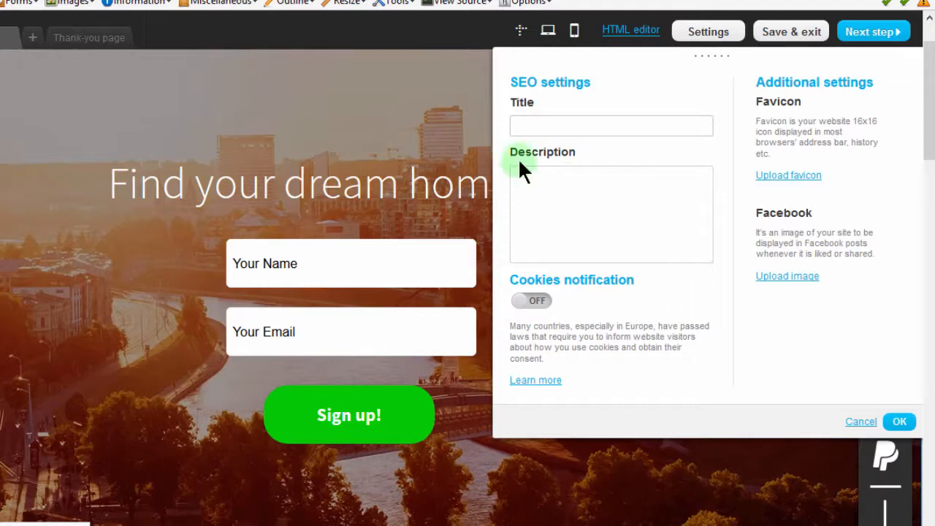
pyautogui.click(526, 123)
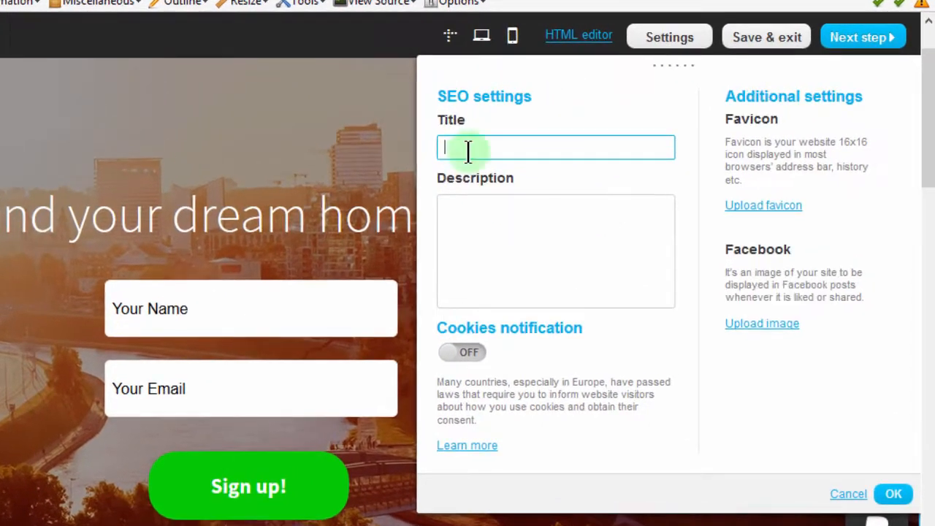
pyautogui.click(441, 219)
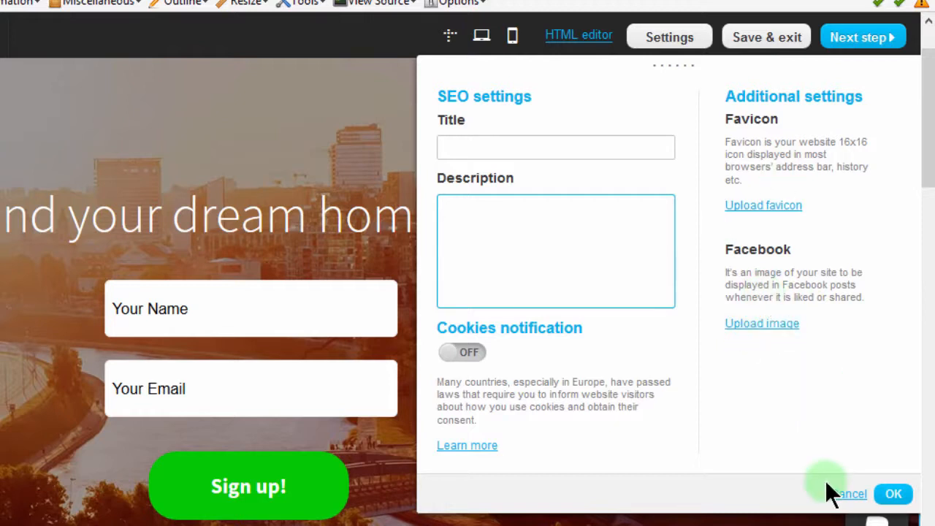
pyautogui.click(846, 494)
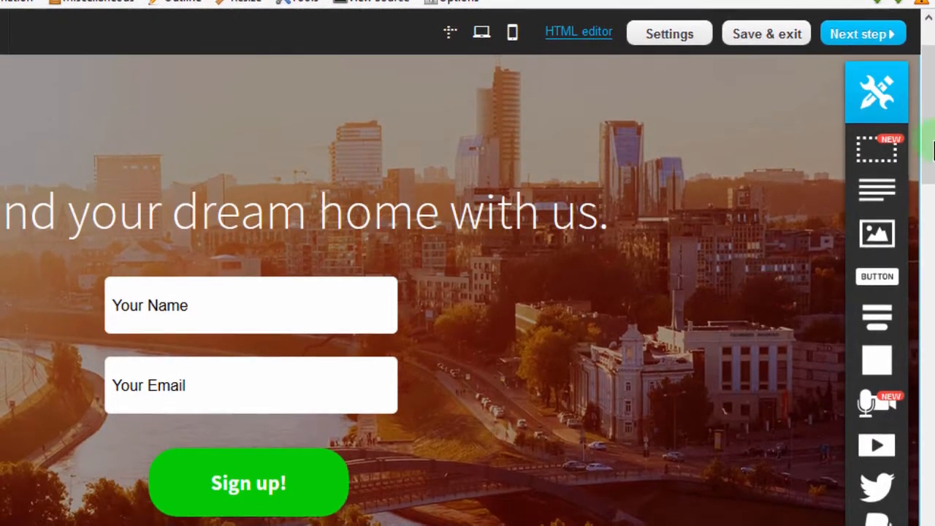
# Edit the Greenhill Townhouse photo, apply the black-and-white effect to it and save the image.
pyautogui.moveTo(929, 73); pyautogui.dragTo(827, 234)
pyautogui.click(476, 237)
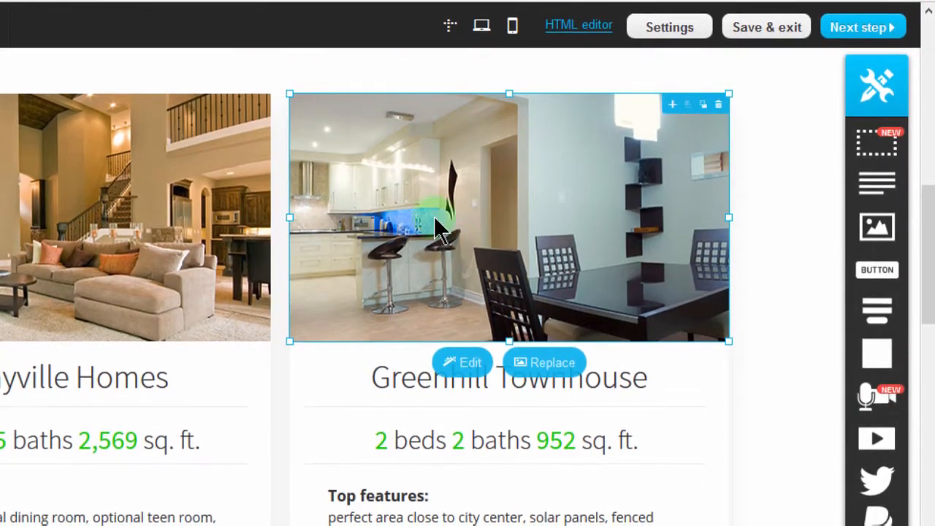
pyautogui.click(552, 361)
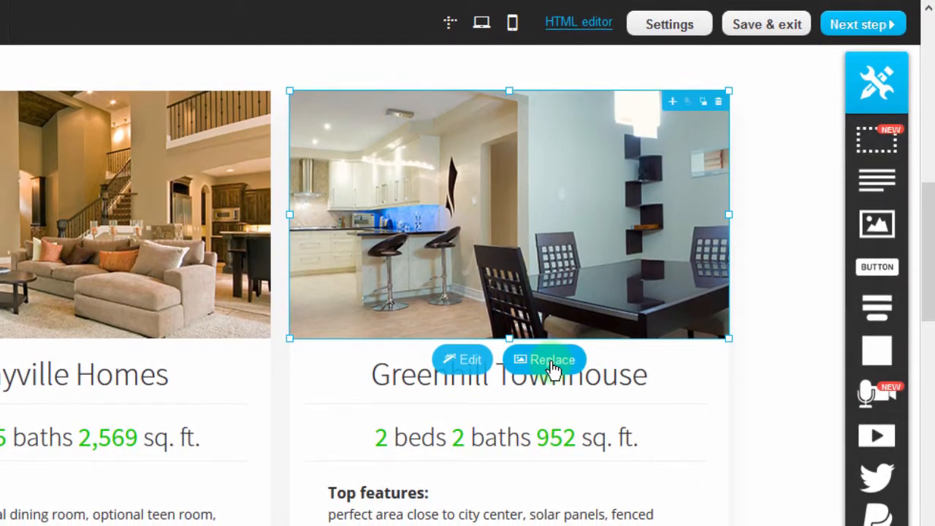
pyautogui.click(465, 363)
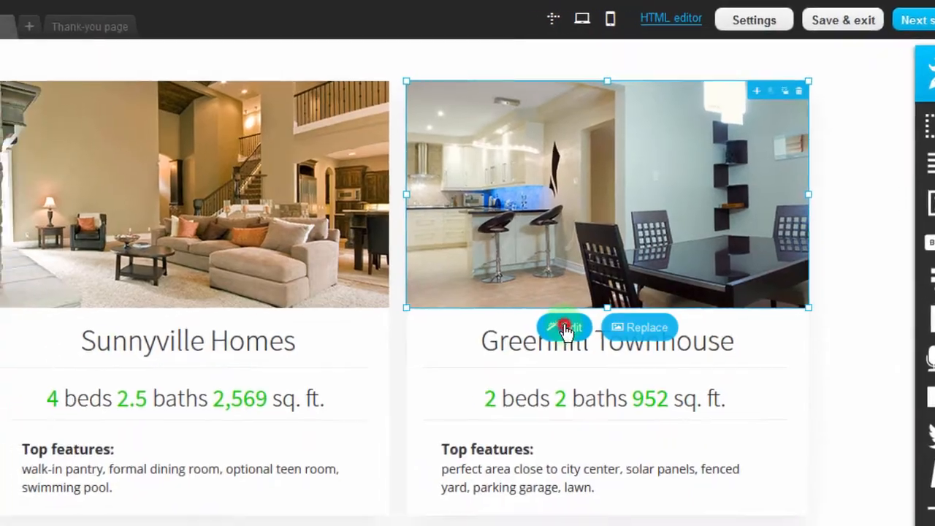
pyautogui.click(520, 342)
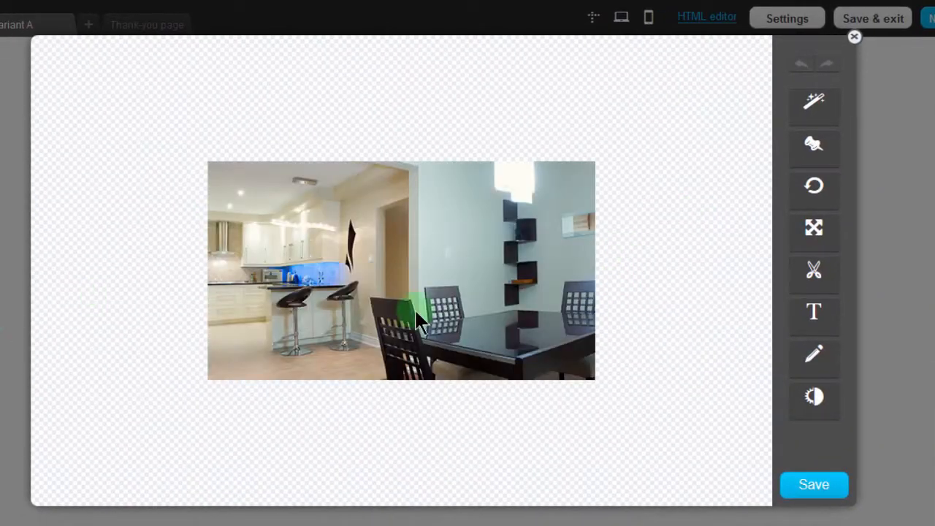
pyautogui.click(814, 106)
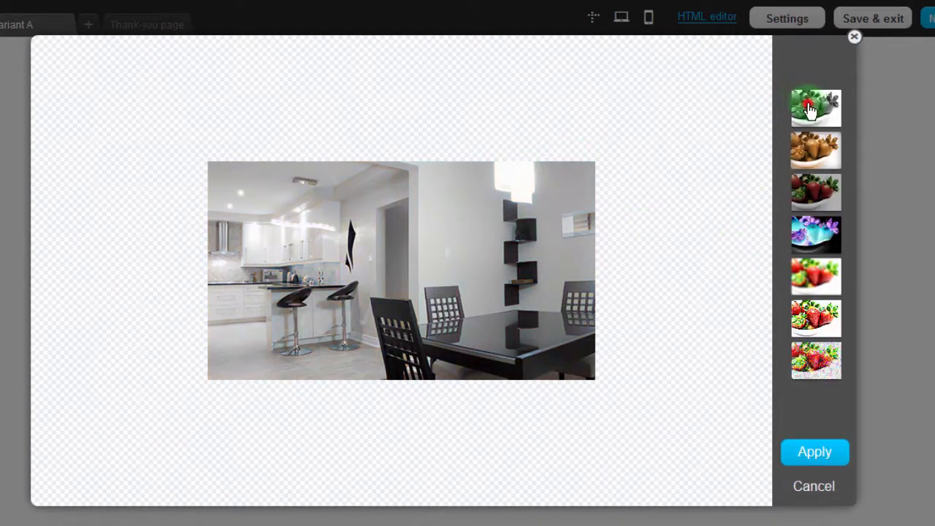
pyautogui.click(808, 109)
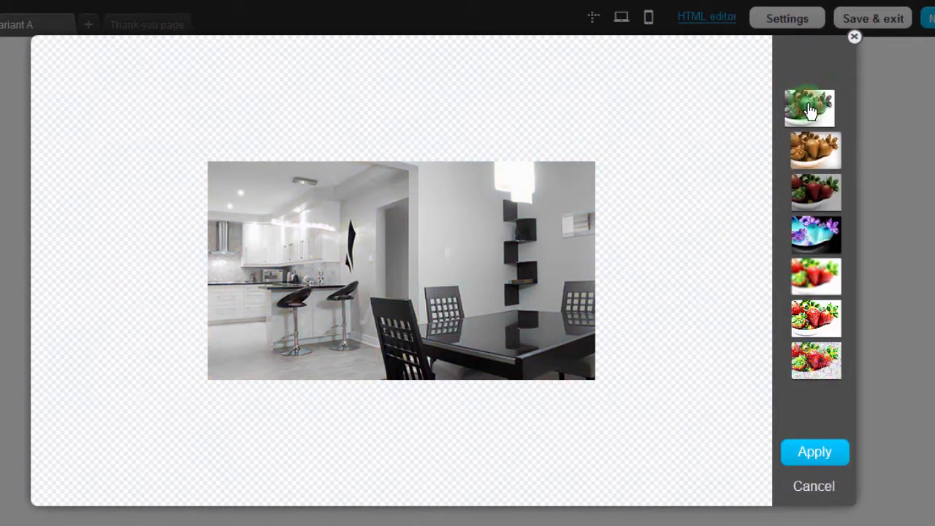
pyautogui.click(810, 452)
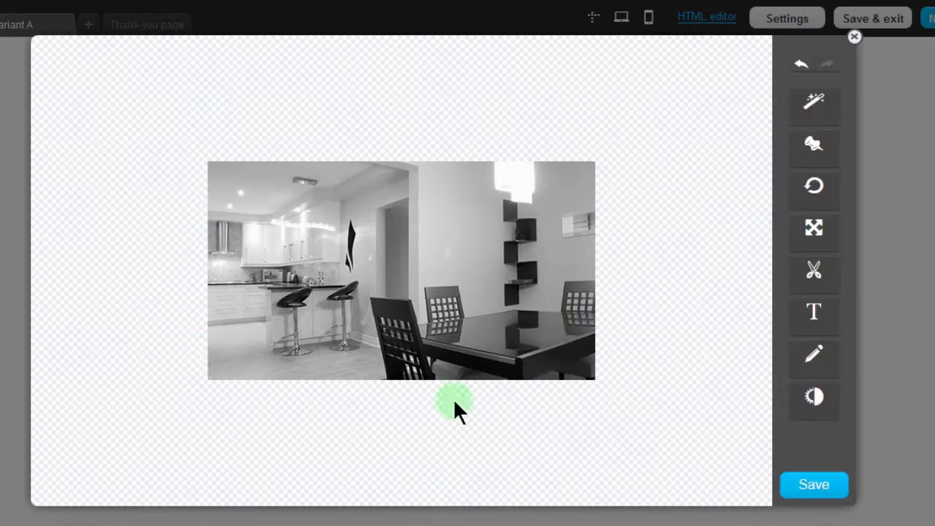
pyautogui.click(809, 491)
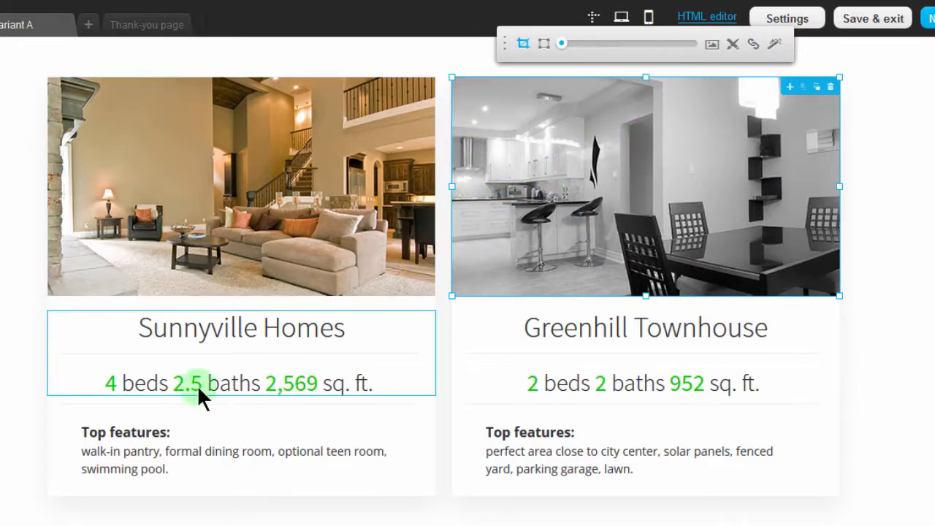
# Open the Sunnyville Homes heading for text editing and select the word Homes in it.
pyautogui.click(219, 366)
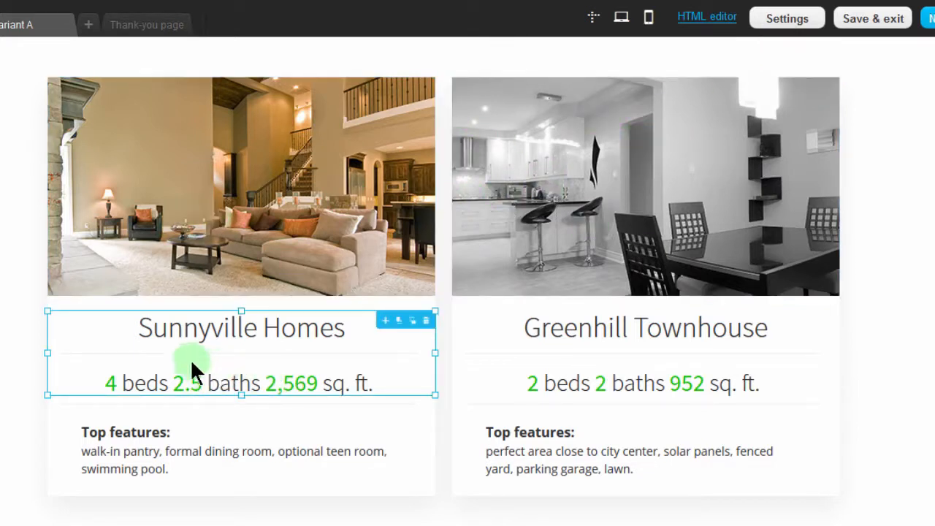
pyautogui.doubleClick(224, 344)
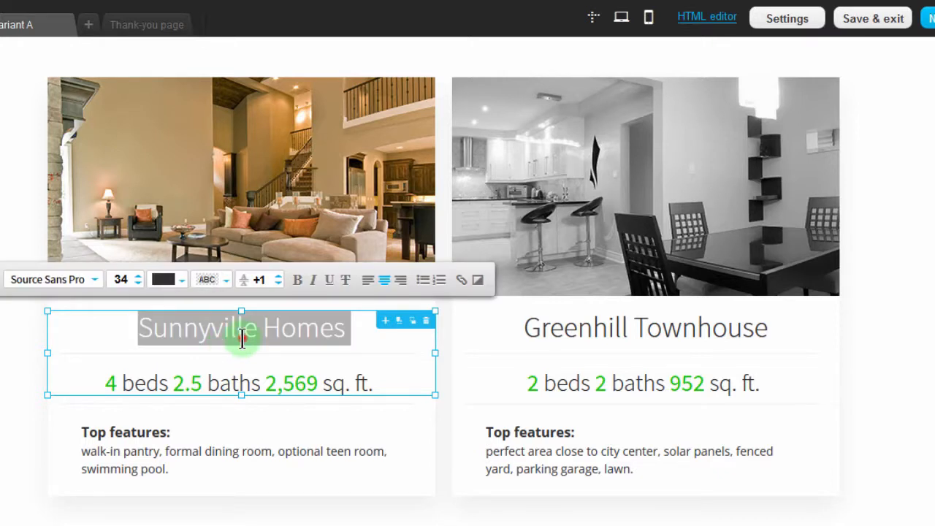
pyautogui.click(242, 338)
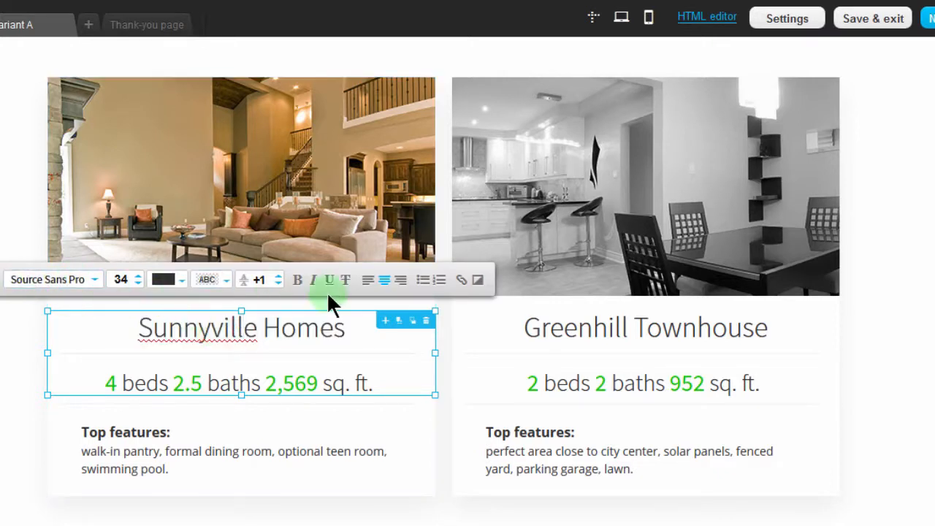
pyautogui.moveTo(265, 327); pyautogui.dragTo(282, 385)
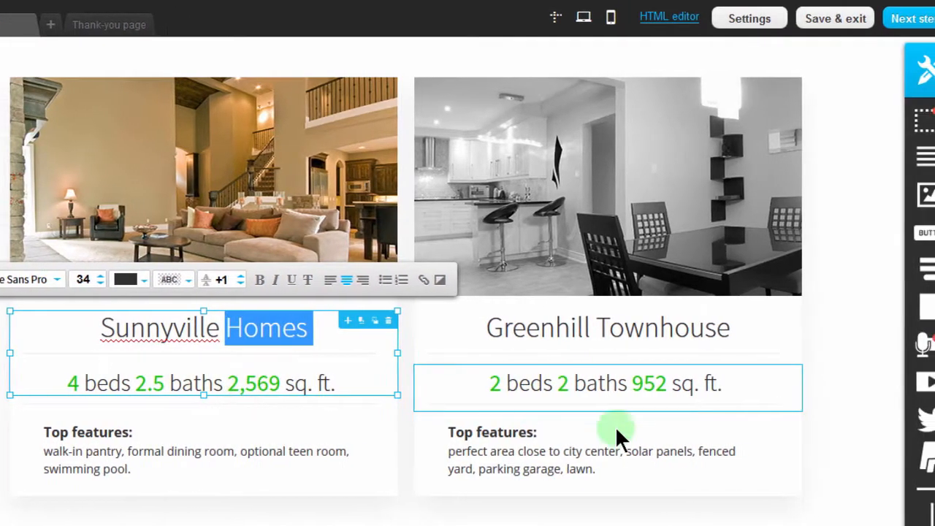
# Place a button below the Greenhill Townhouse listing and delete it again.
pyautogui.scroll(-1, 933, 245)
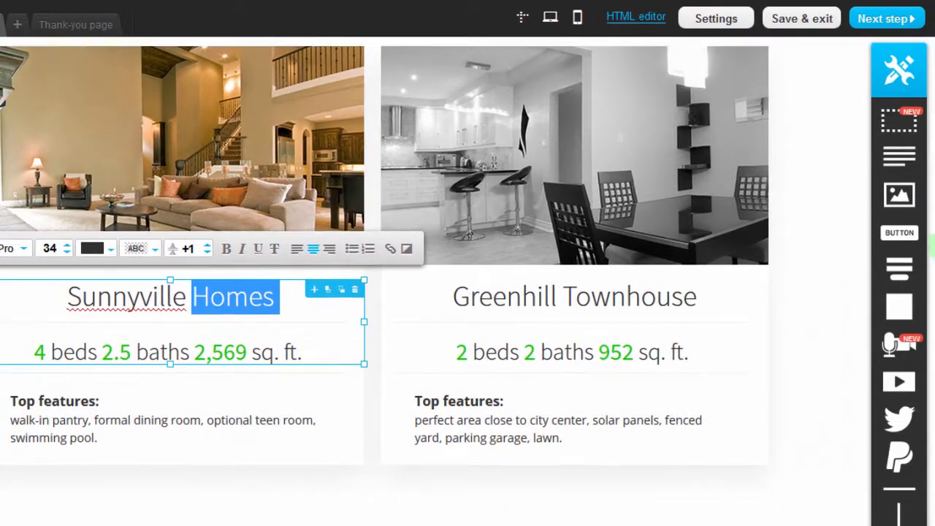
pyautogui.moveTo(933, 245); pyautogui.dragTo(562, 316)
pyautogui.moveTo(553, 348); pyautogui.dragTo(515, 412)
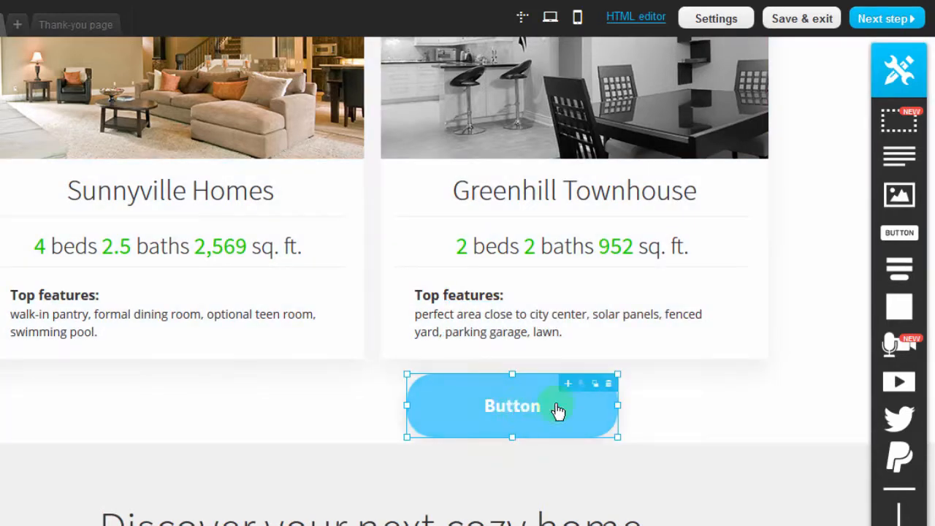
pyautogui.click(609, 387)
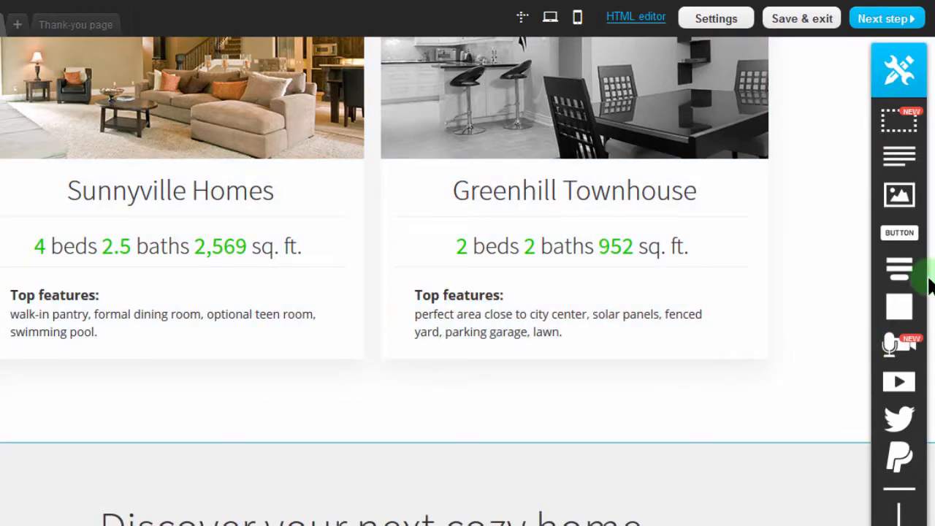
# Add a PayPal Buy now! button below the property listings and move it to the middle between the two cards.
pyautogui.scroll(-3, 439, 292)
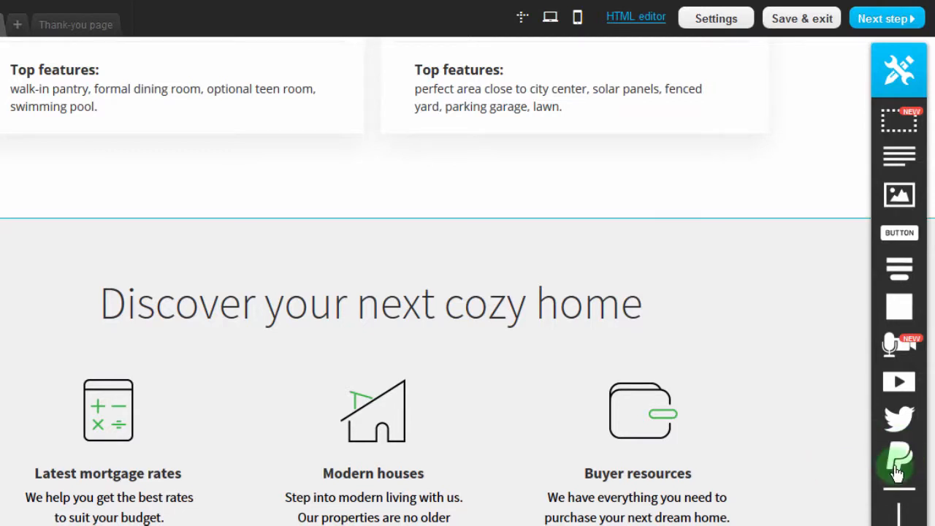
pyautogui.moveTo(542, 242); pyautogui.dragTo(593, 160)
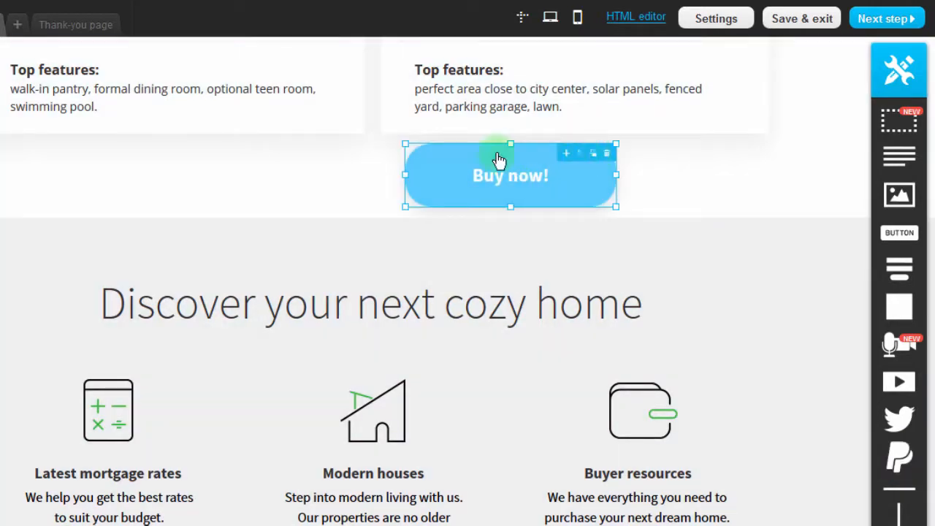
pyautogui.moveTo(509, 172); pyautogui.dragTo(387, 176)
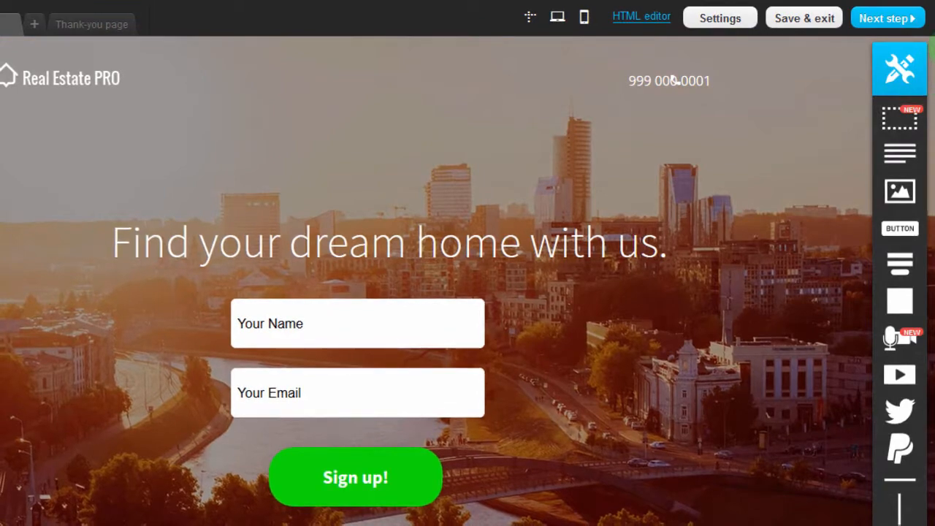
# Look through the landing page down to its footer and examine the texts on the thank-you page.
pyautogui.scroll(-6, 438, 292)
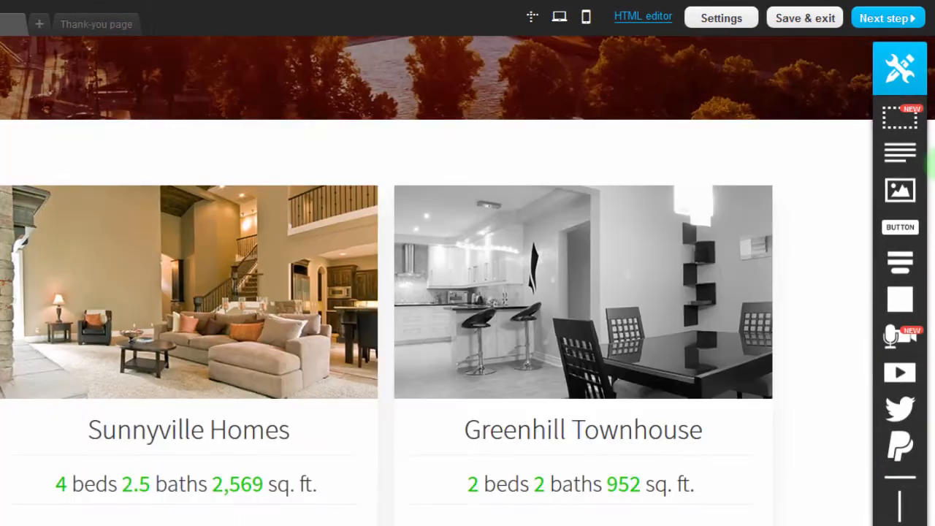
pyautogui.scroll(-10, 438, 292)
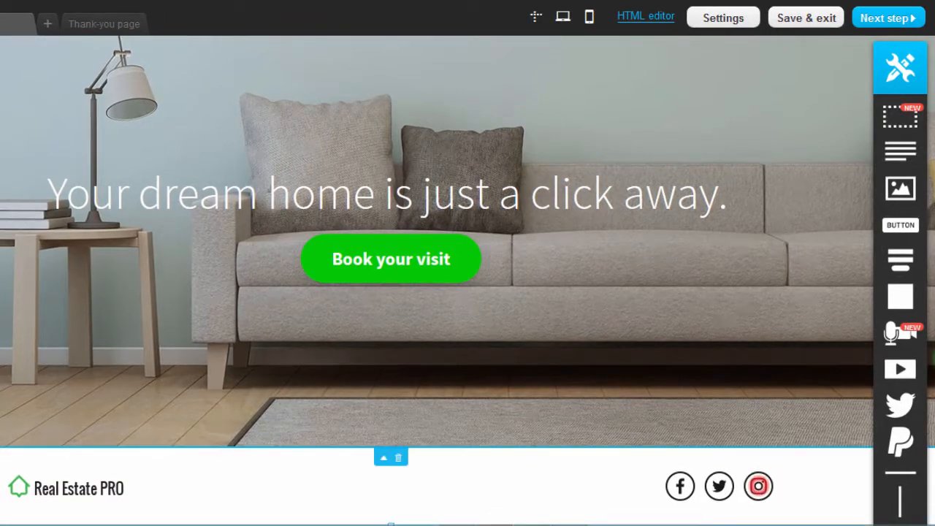
pyautogui.scroll(15, 677, 77)
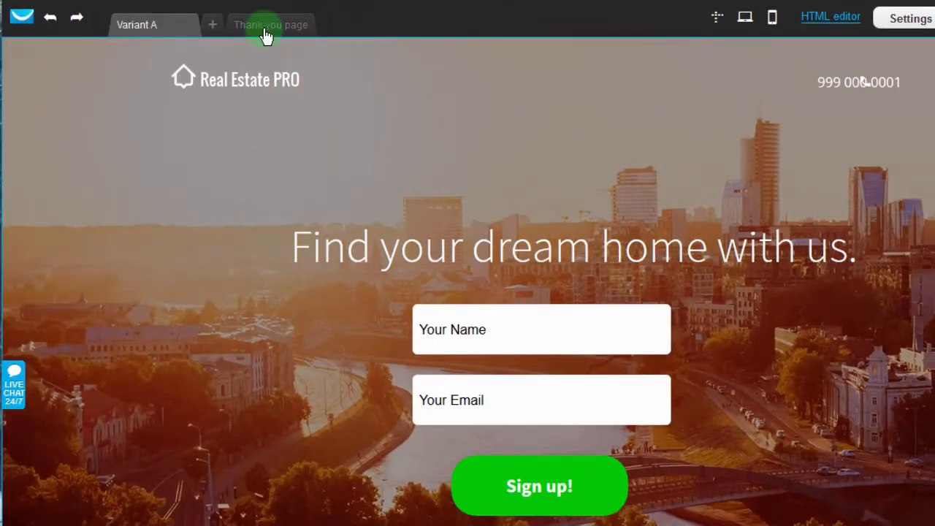
pyautogui.click(263, 28)
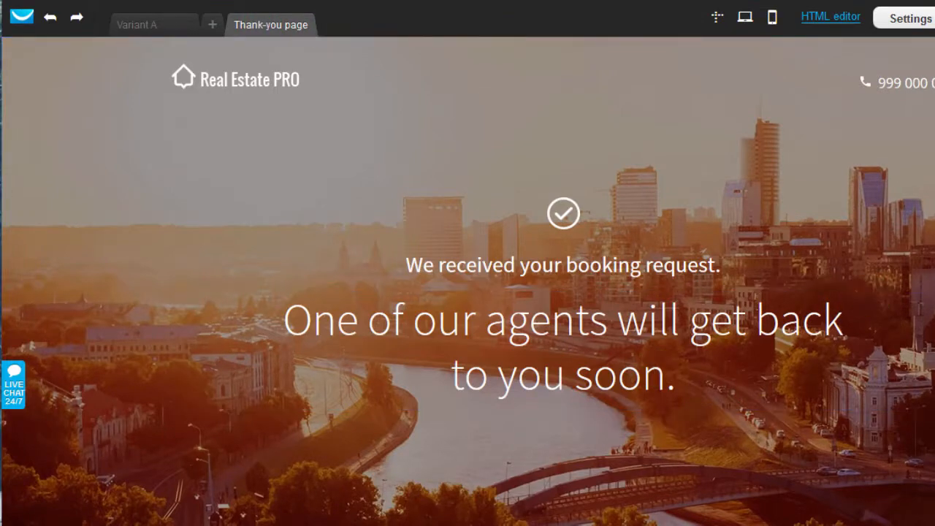
pyautogui.scroll(-5, 468, 282)
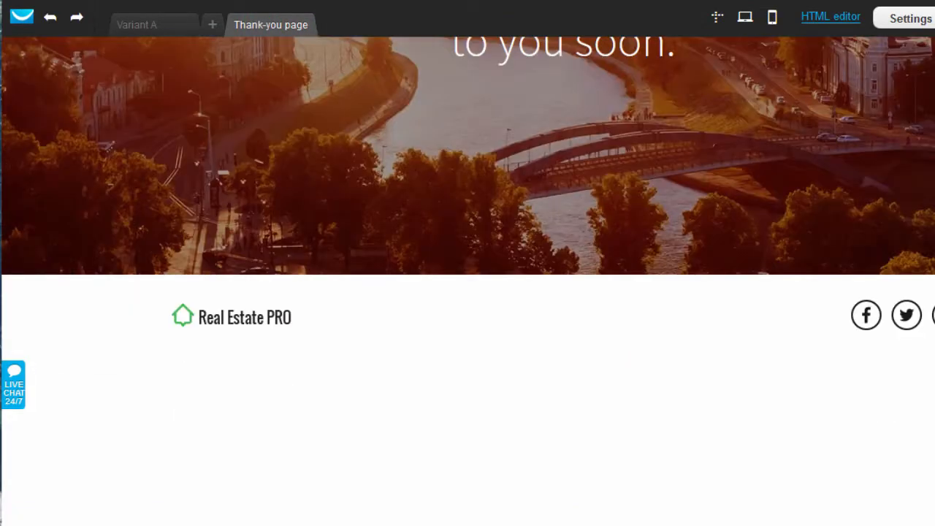
pyautogui.scroll(5, 467, 282)
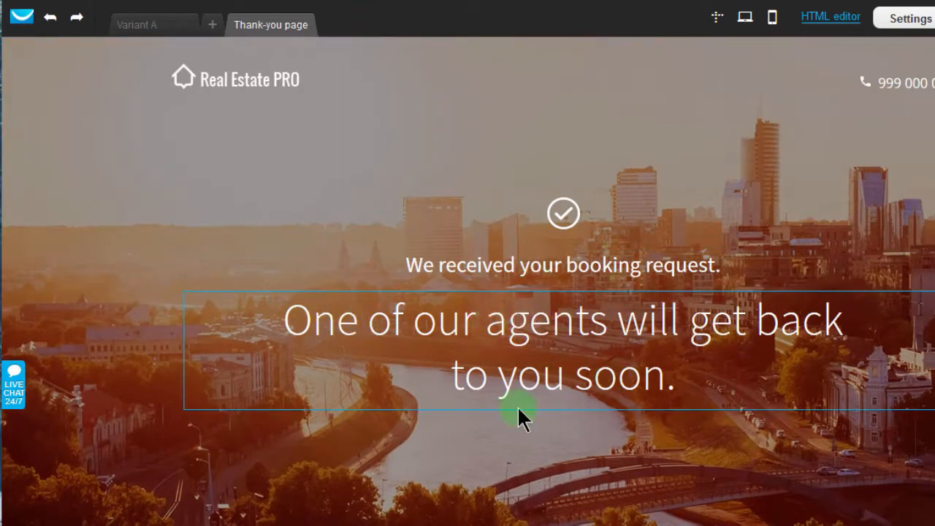
pyautogui.click(169, 27)
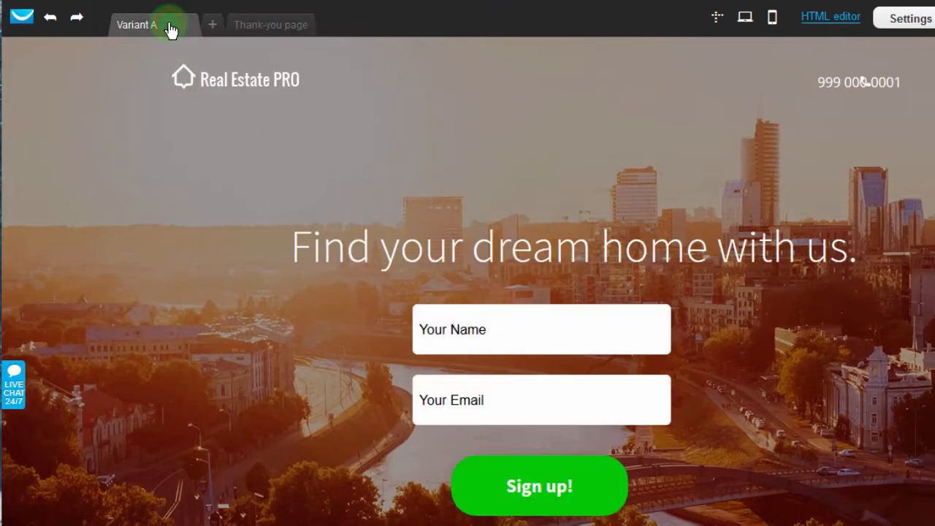
pyautogui.click(270, 26)
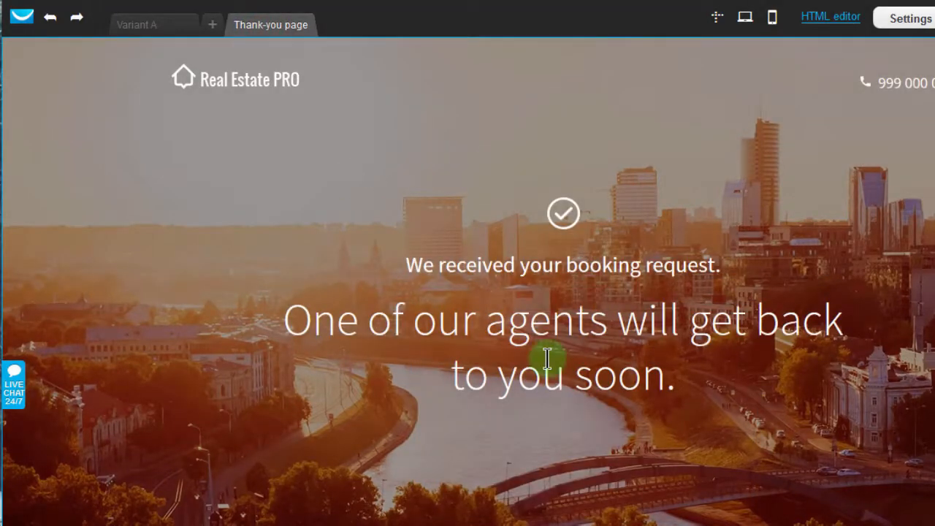
pyautogui.click(541, 262)
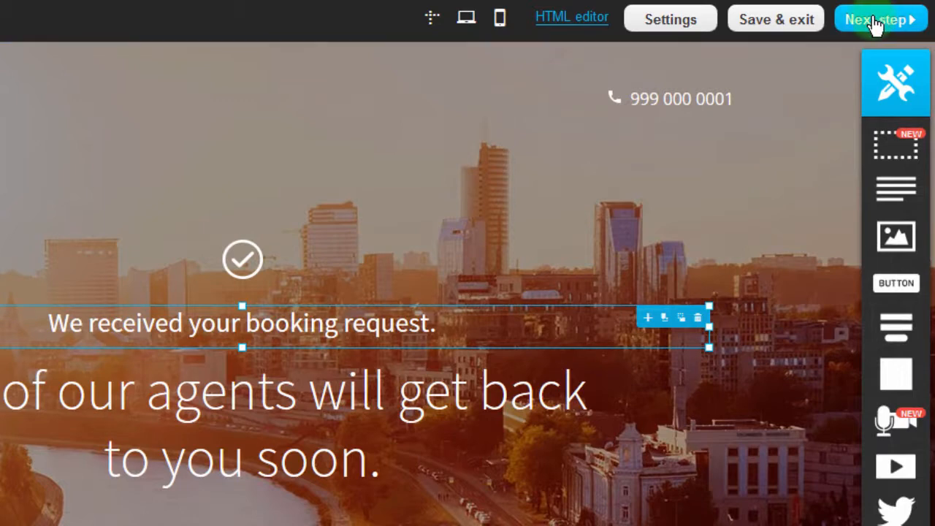
# Proceed to the landing page settings and enter First Landing as the SEO page title.
pyautogui.click(875, 20)
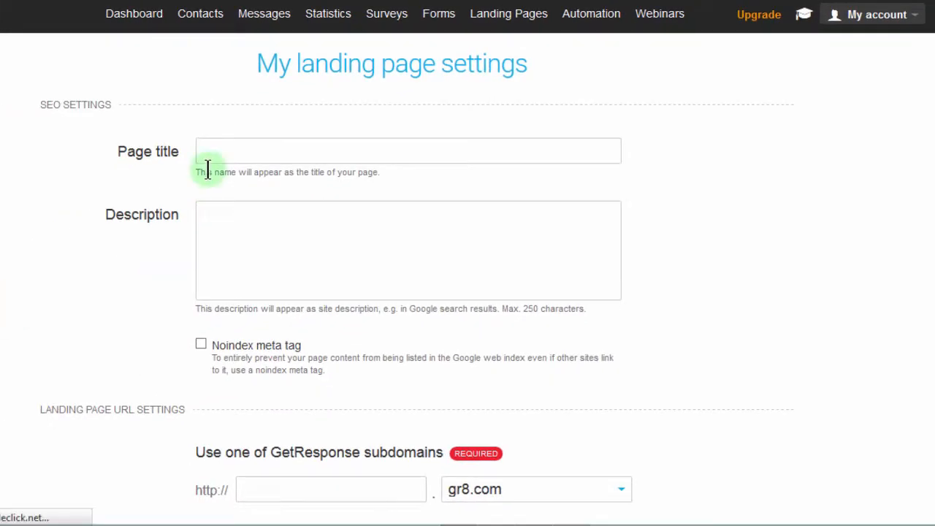
pyautogui.click(203, 146)
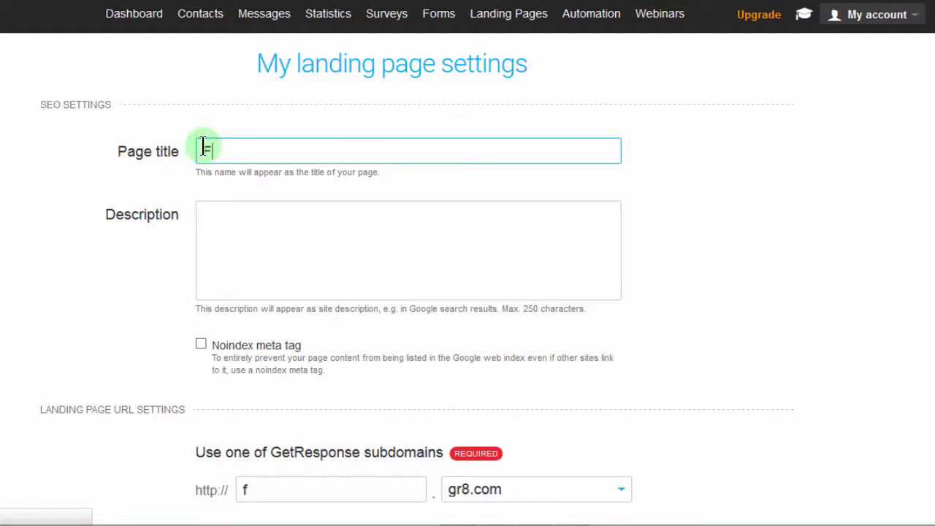
pyautogui.write('First Landing')
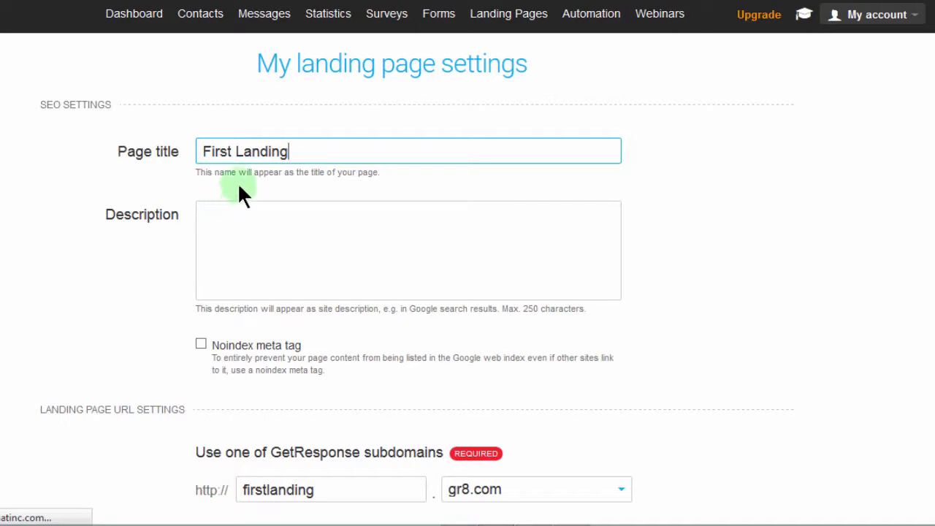
pyautogui.click(306, 149)
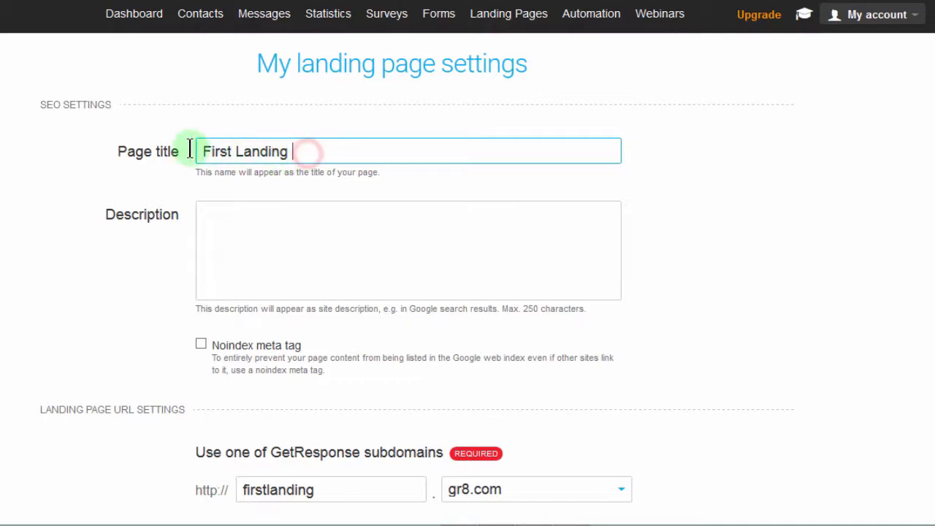
pyautogui.moveTo(189, 150); pyautogui.dragTo(188, 148)
pyautogui.click(242, 222)
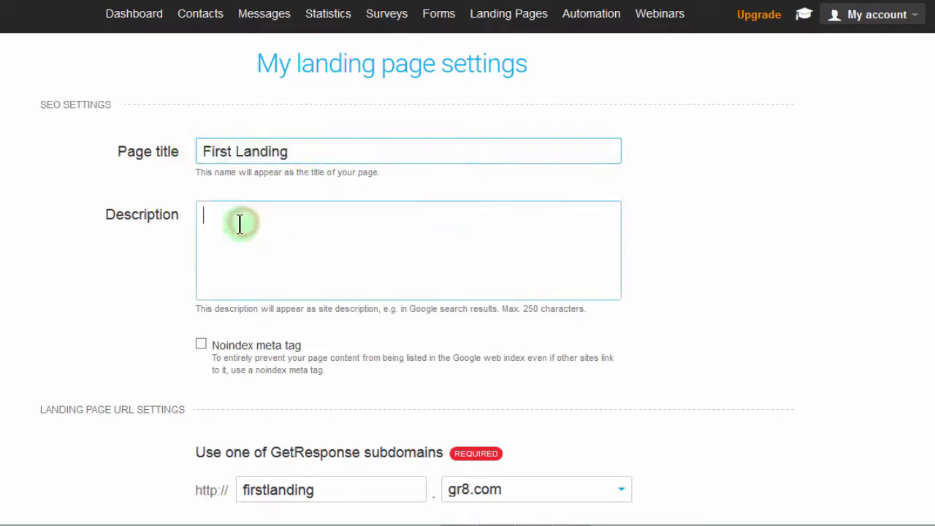
pyautogui.click(201, 215)
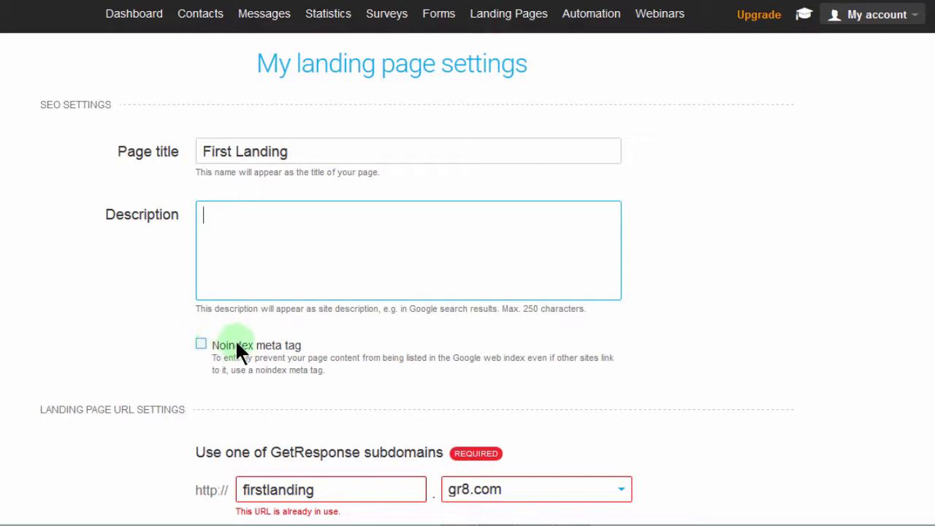
# Change the landing page's GetResponse subdomain to firstlanding2017 on gr8.com.
pyautogui.scroll(-5, 251, 374)
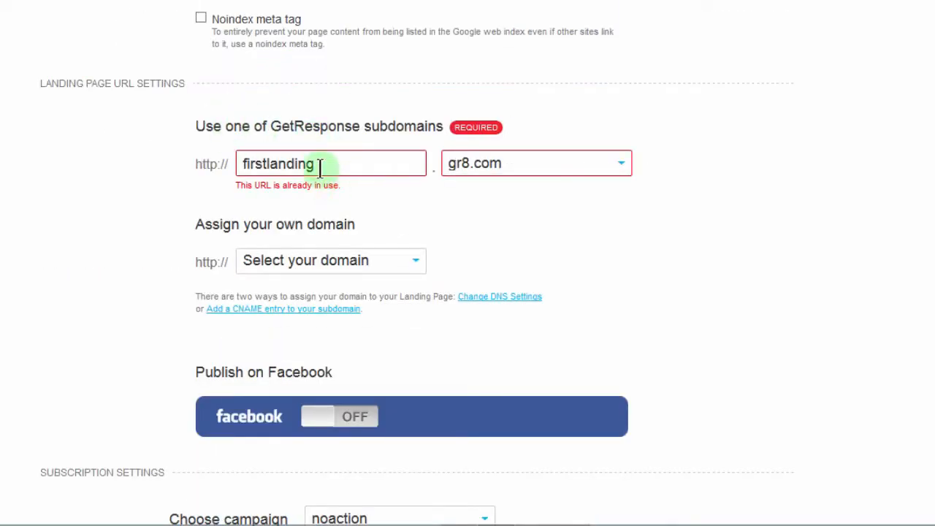
pyautogui.moveTo(315, 160); pyautogui.dragTo(219, 153)
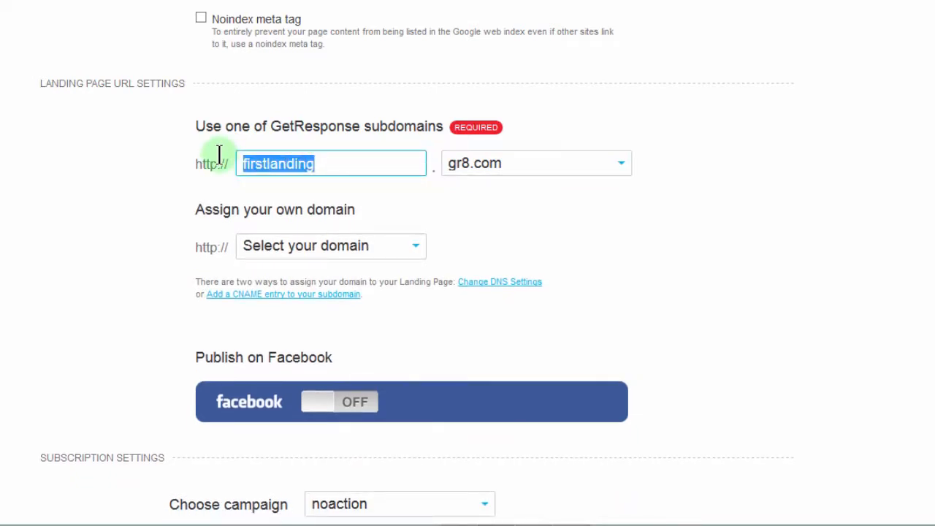
pyautogui.click(335, 159)
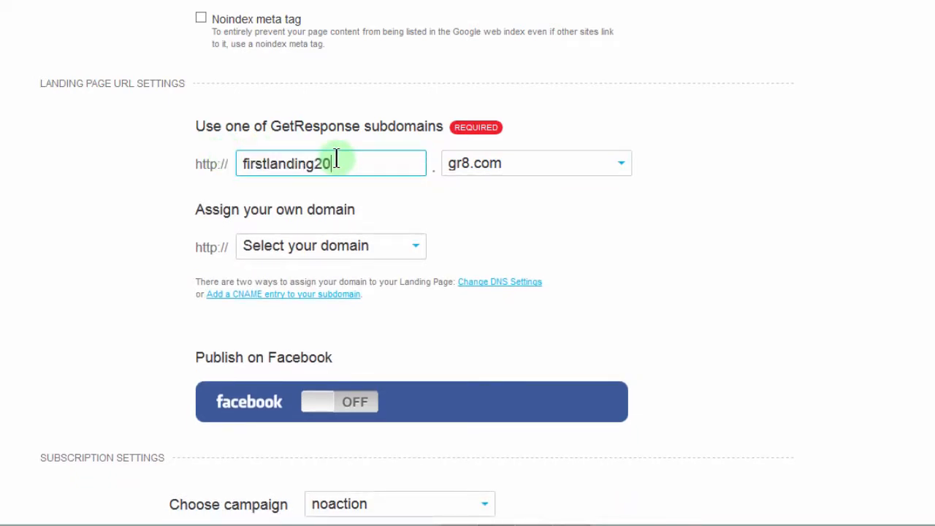
pyautogui.write('2017')
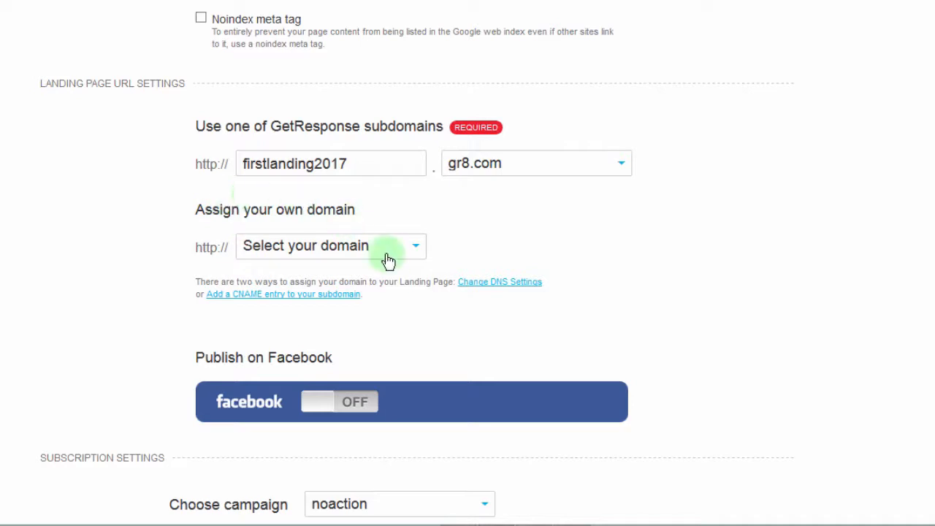
# Choose to add a new domain for the landing page and examine its subdomain and domain fields.
pyautogui.click(409, 247)
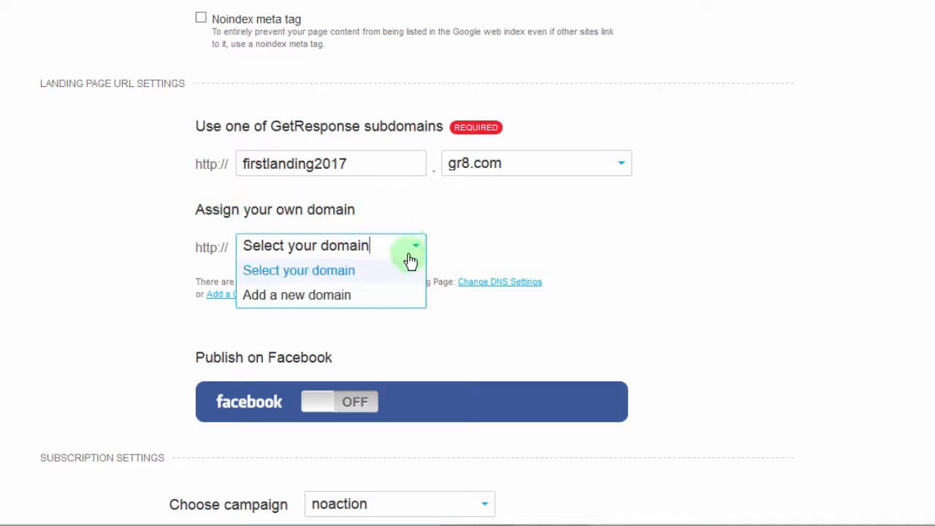
pyautogui.click(313, 297)
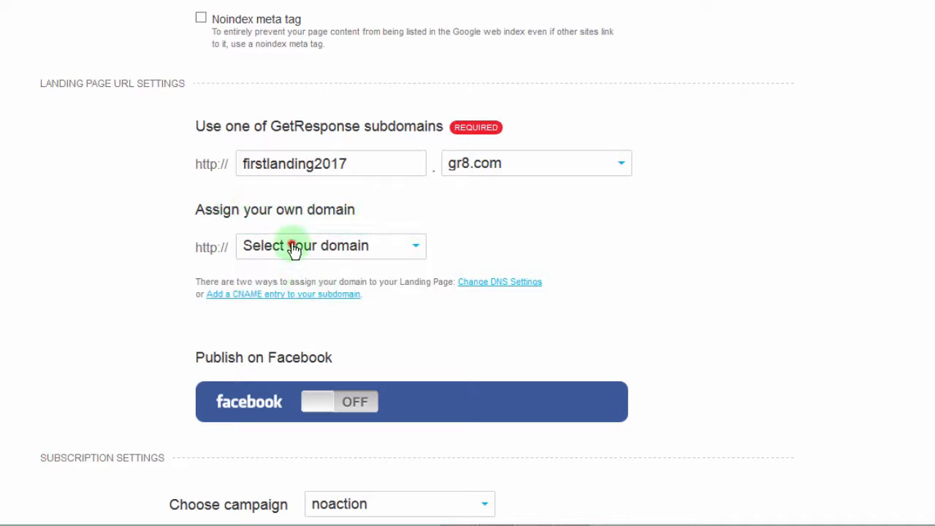
pyautogui.click(294, 248)
pyautogui.click(274, 296)
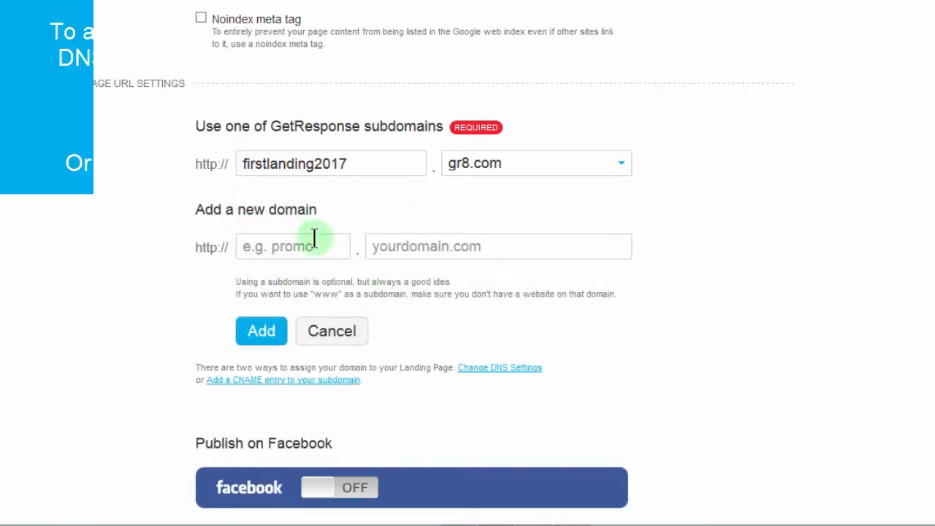
pyautogui.click(423, 246)
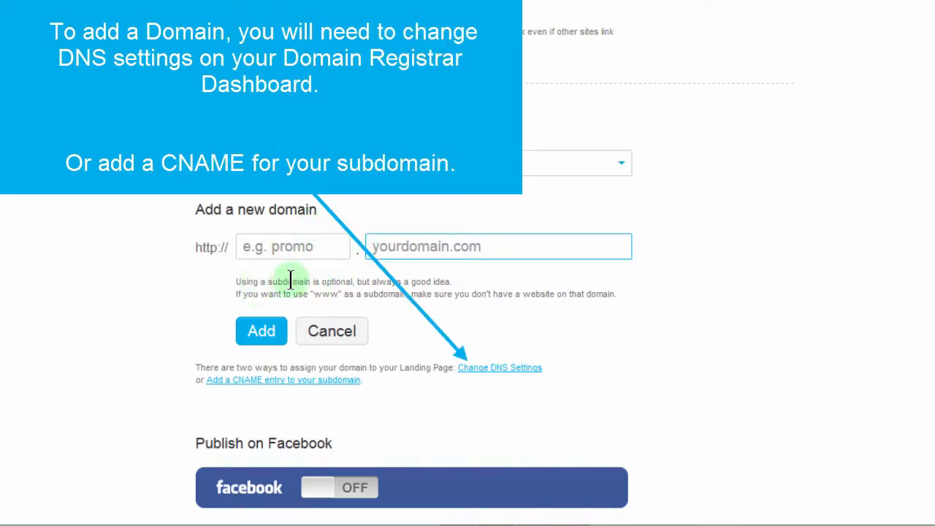
pyautogui.click(309, 243)
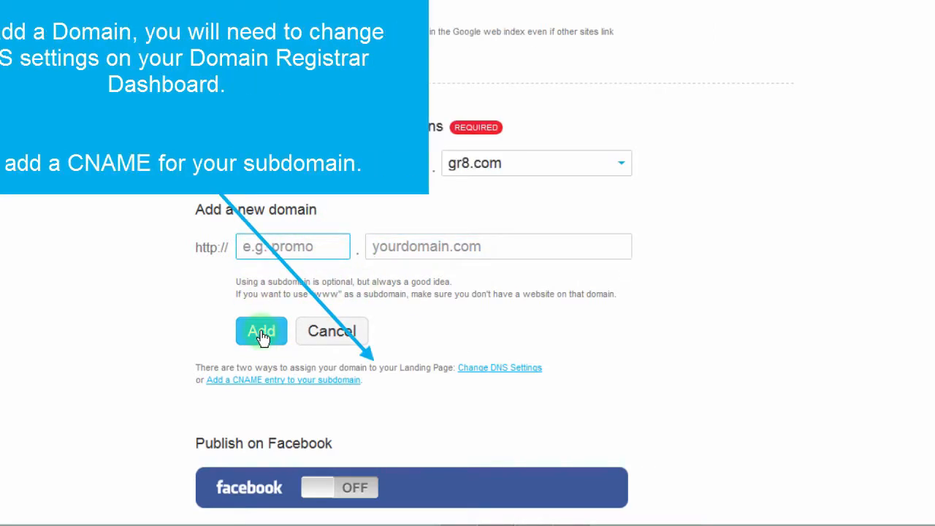
# Turn on publishing of the landing page on Facebook.
pyautogui.moveTo(932, 215); pyautogui.dragTo(928, 355)
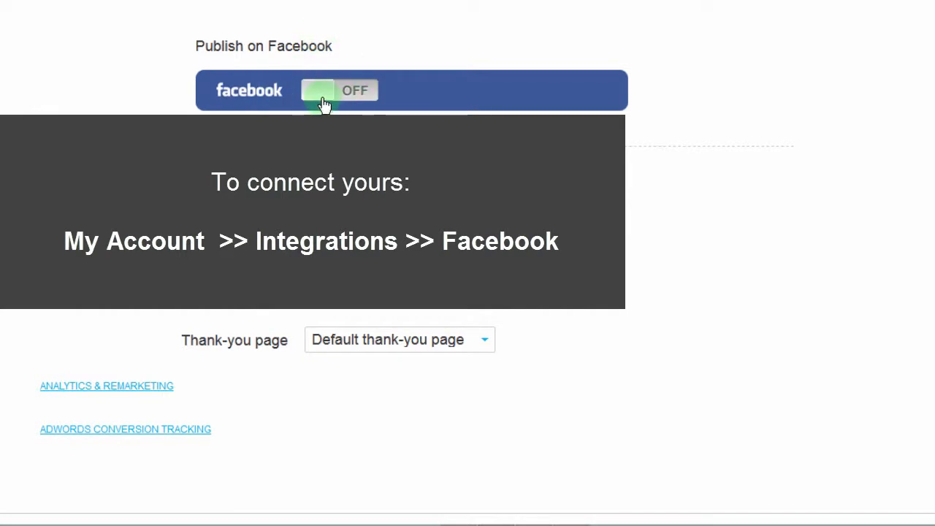
pyautogui.click(325, 106)
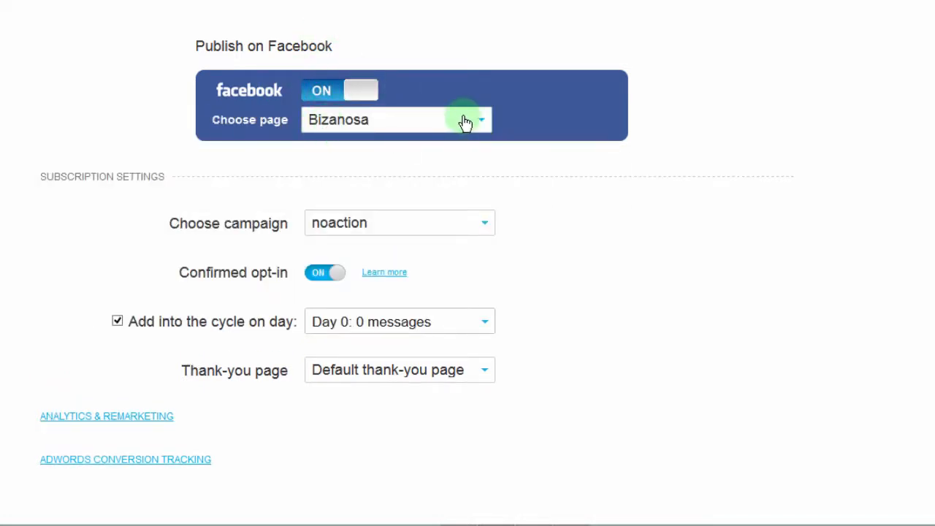
# Turn off publishing of the landing page on Facebook and choose newstudents as the subscription campaign.
pyautogui.click(339, 90)
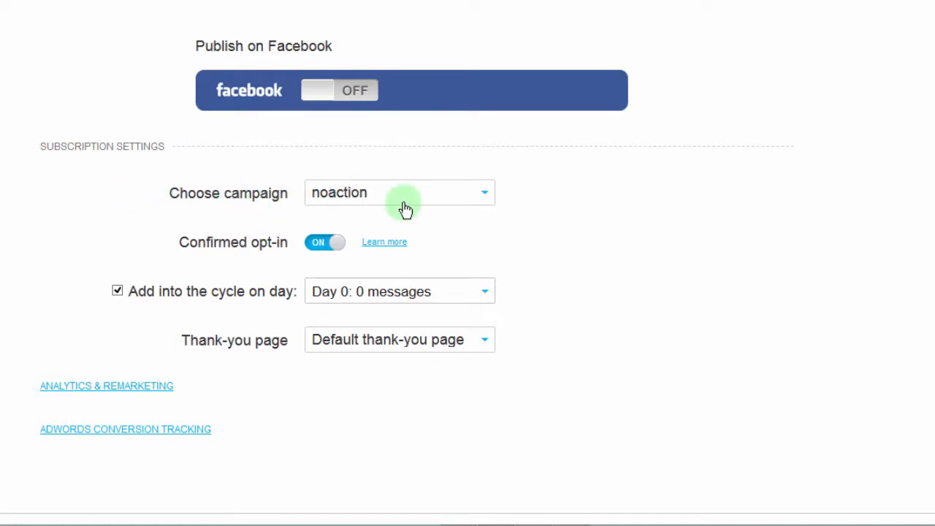
pyautogui.click(453, 199)
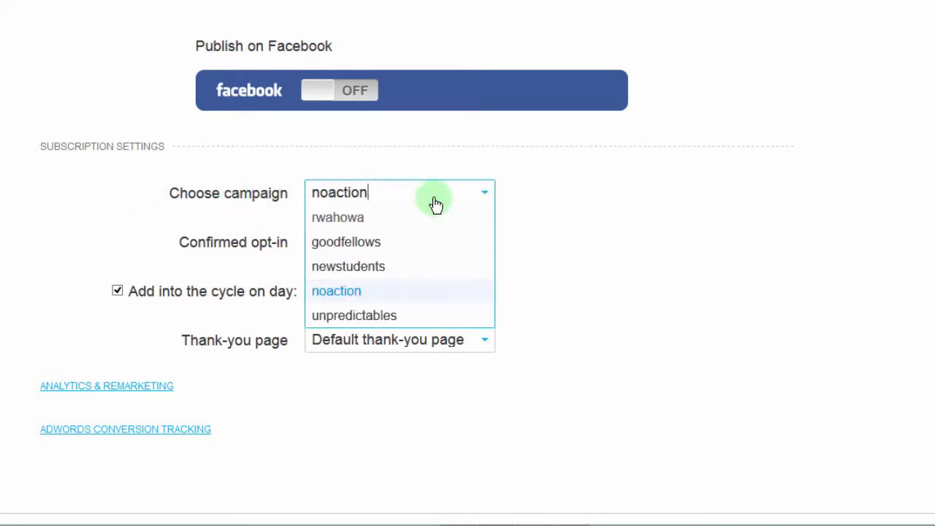
pyautogui.click(334, 269)
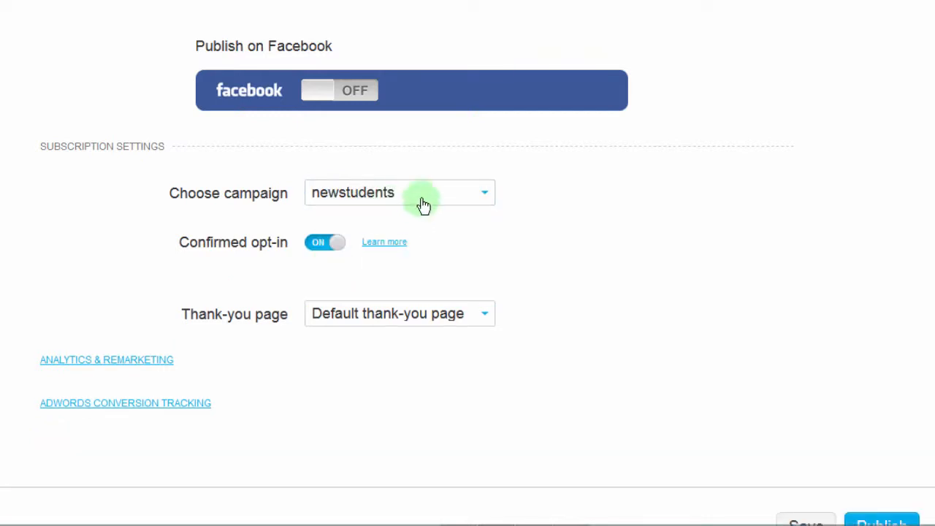
pyautogui.click(366, 194)
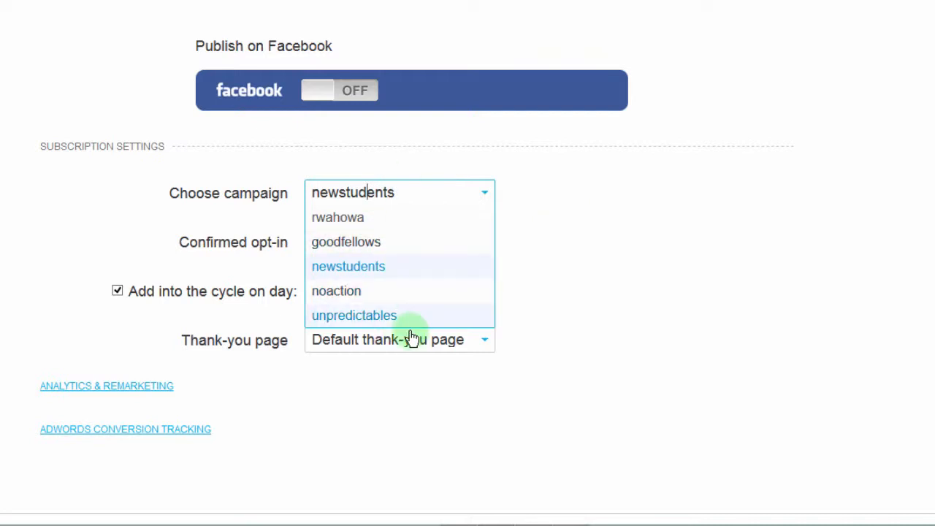
pyautogui.click(393, 269)
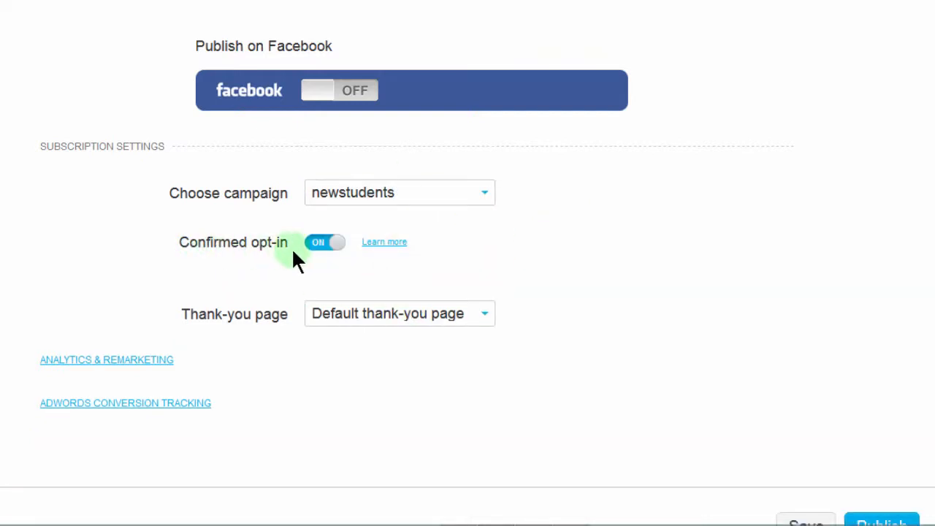
# Turn off adding subscribers into the cycle and check the thank-you page options, keeping the default thank-you page.
pyautogui.click(319, 244)
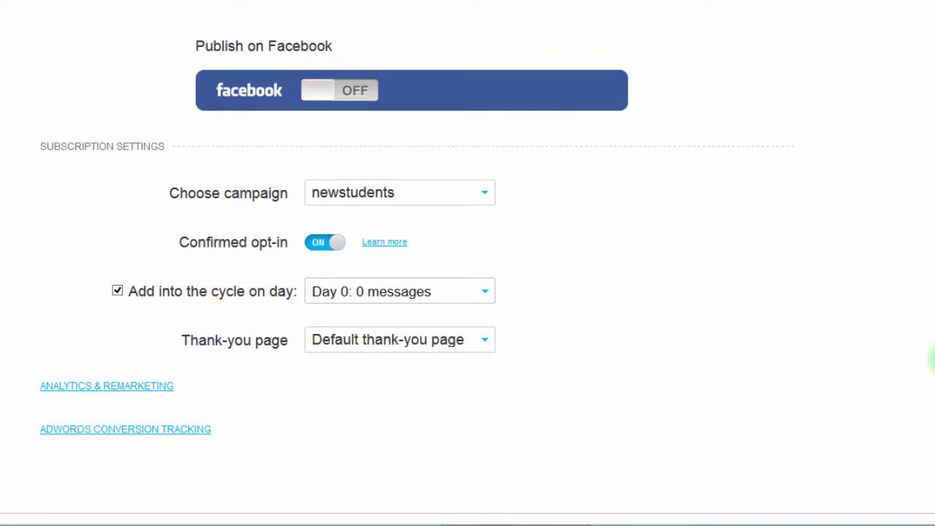
pyautogui.moveTo(932, 356); pyautogui.dragTo(932, 394)
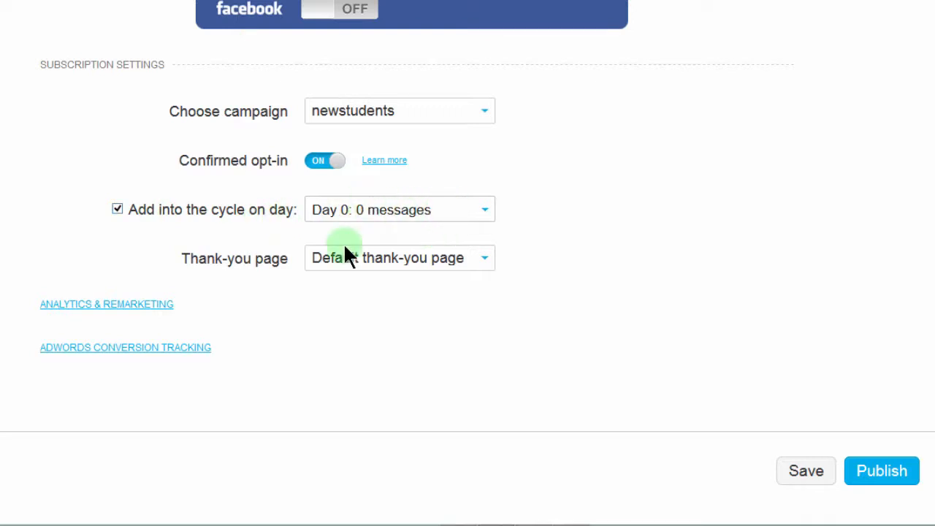
pyautogui.click(411, 214)
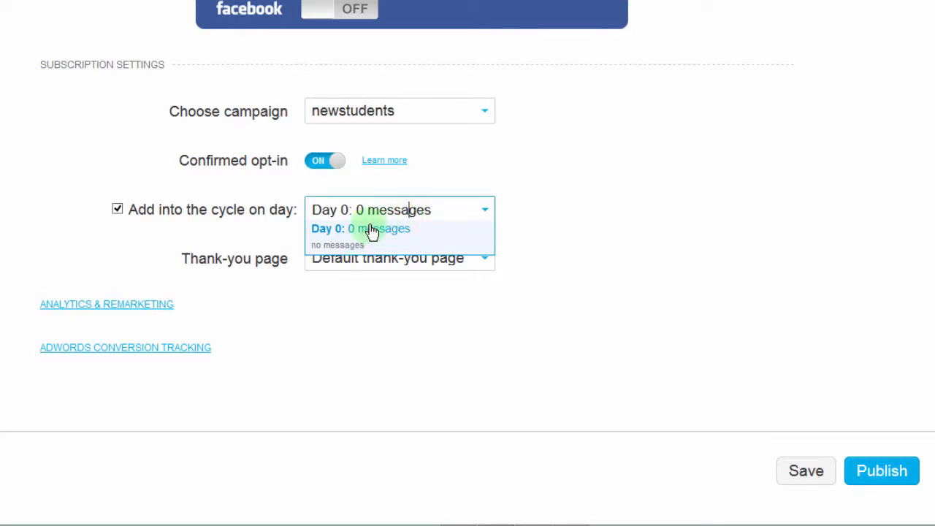
pyautogui.click(547, 202)
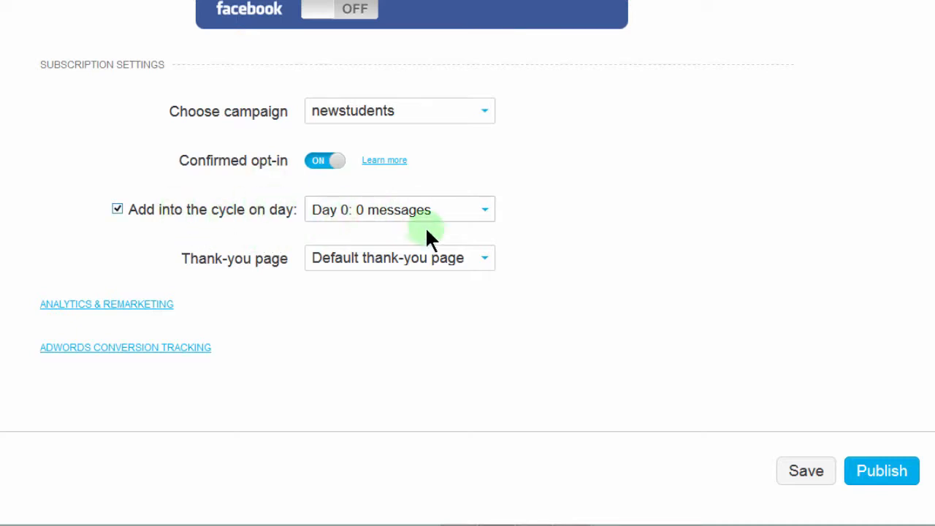
pyautogui.click(115, 210)
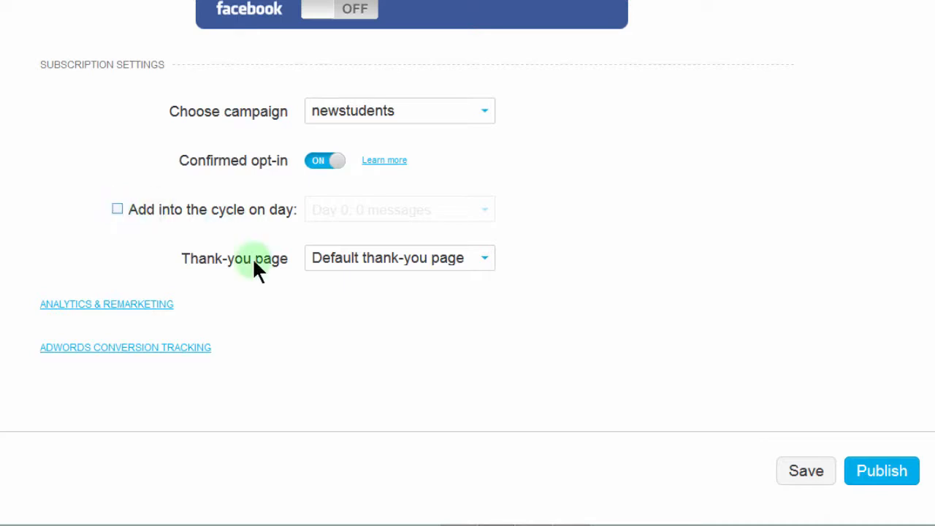
pyautogui.click(482, 264)
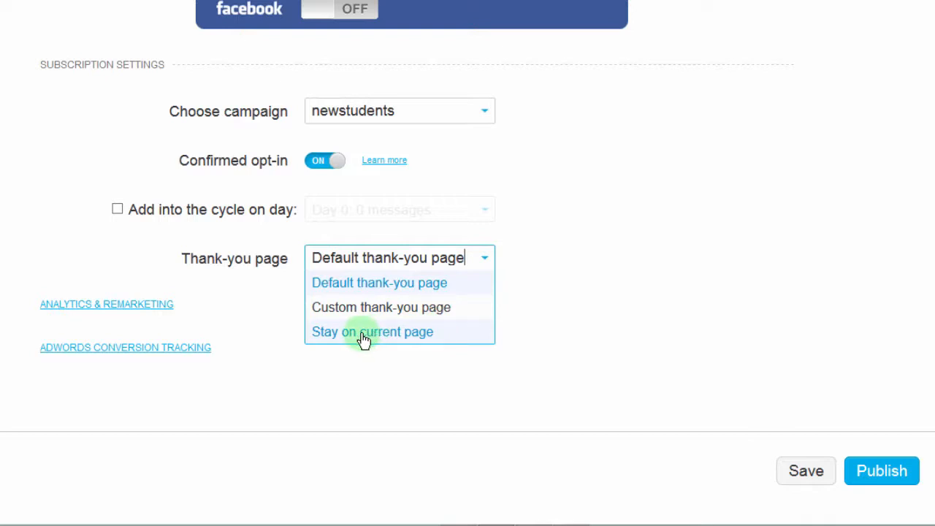
pyautogui.click(551, 284)
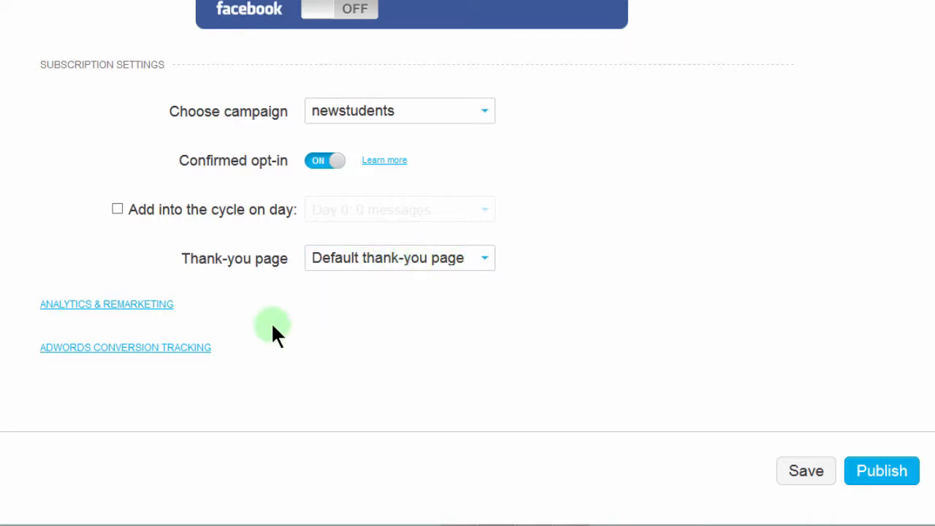
# Expand the analytics and AdWords conversion tracking settings and examine the platform choices and the ID and label fields.
pyautogui.click(87, 303)
pyautogui.click(94, 306)
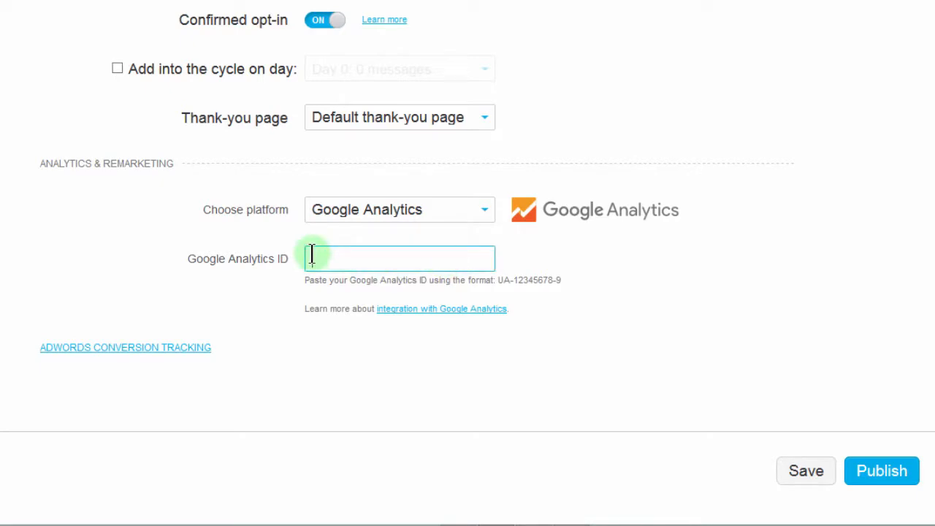
pyautogui.click(484, 214)
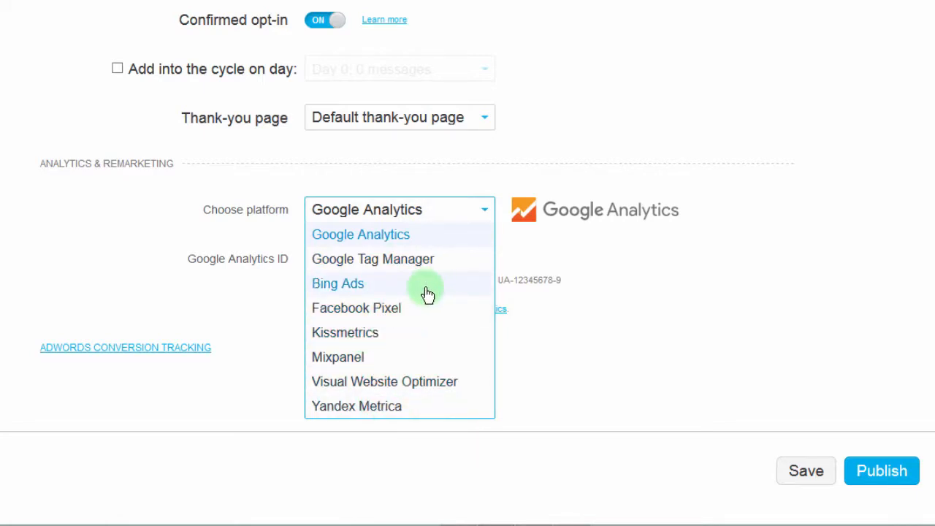
pyautogui.click(605, 360)
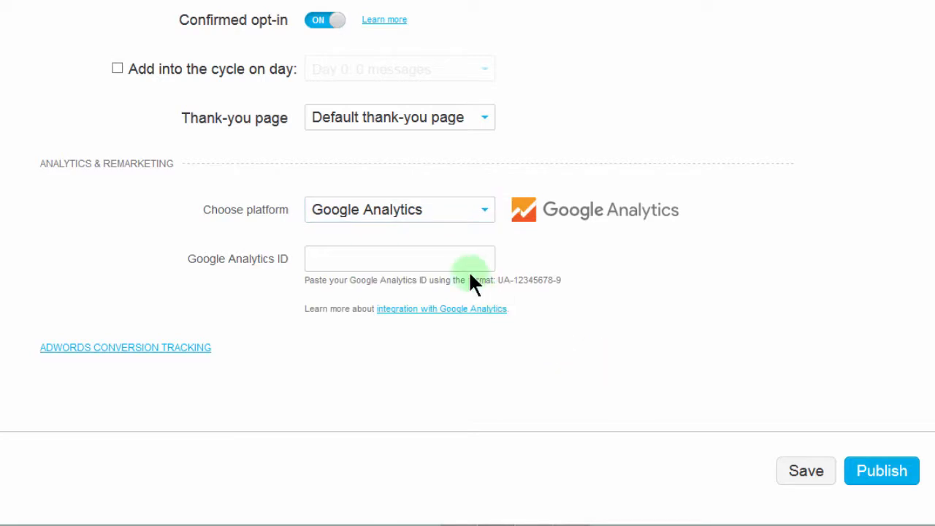
pyautogui.click(424, 255)
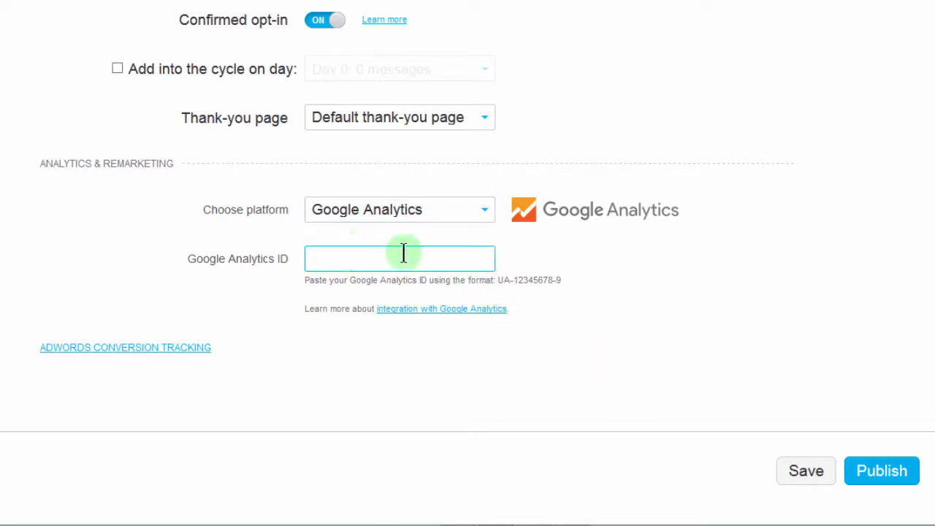
pyautogui.click(157, 349)
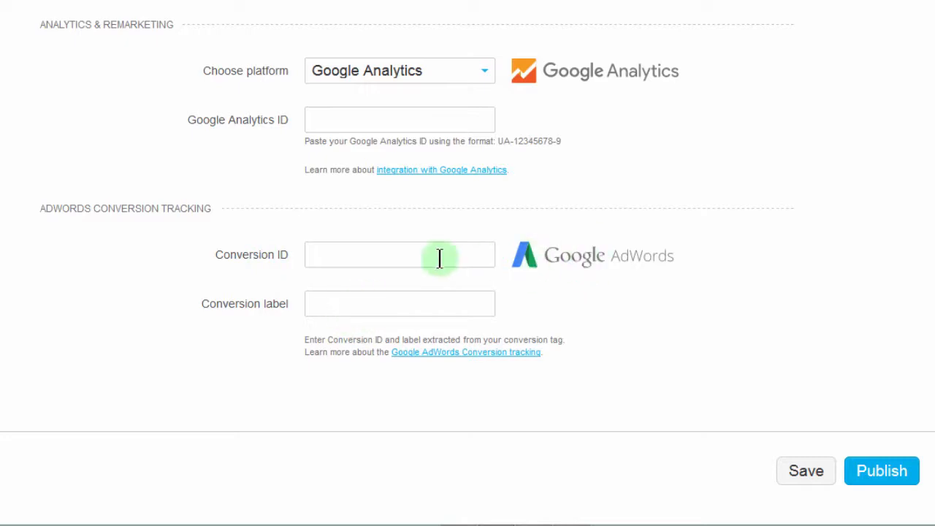
pyautogui.click(396, 252)
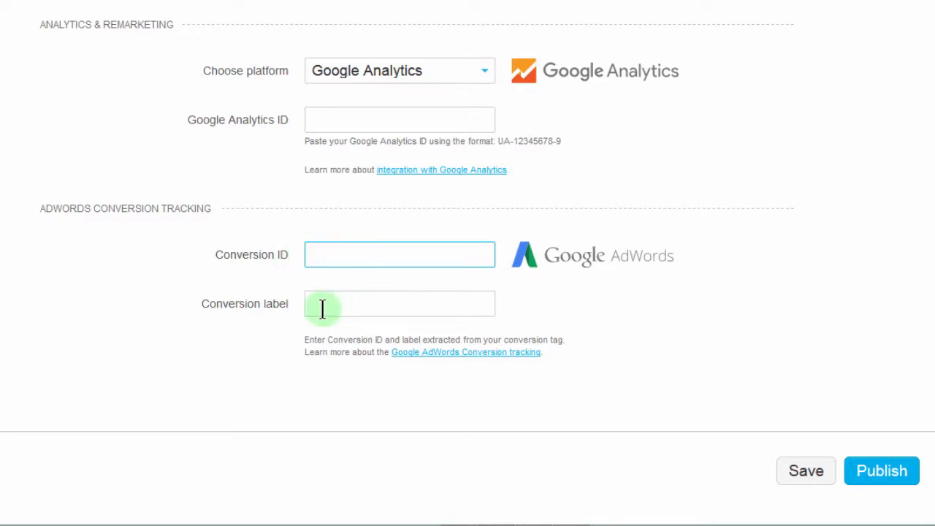
# Check the firstlanding2017 subdomain in the URL settings and publish the landing page.
pyautogui.scroll(15, 467, 263)
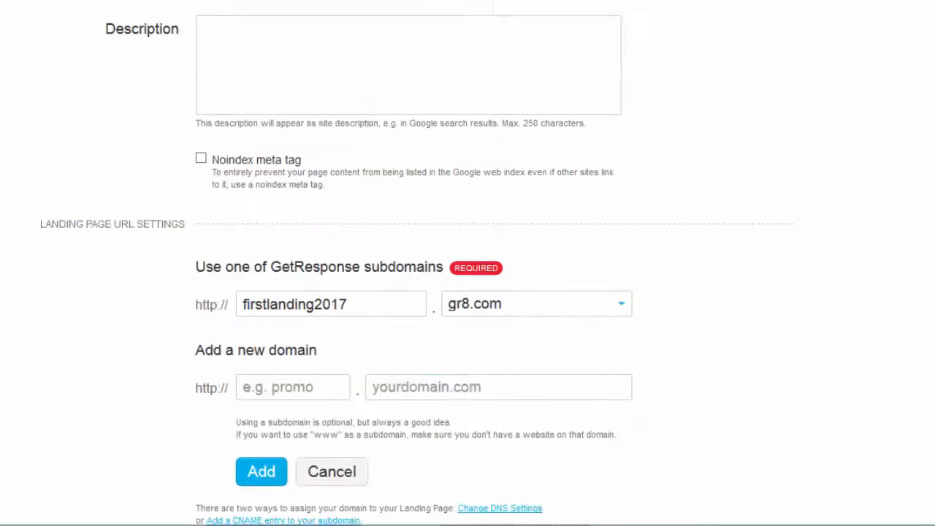
pyautogui.scroll(-15, 467, 263)
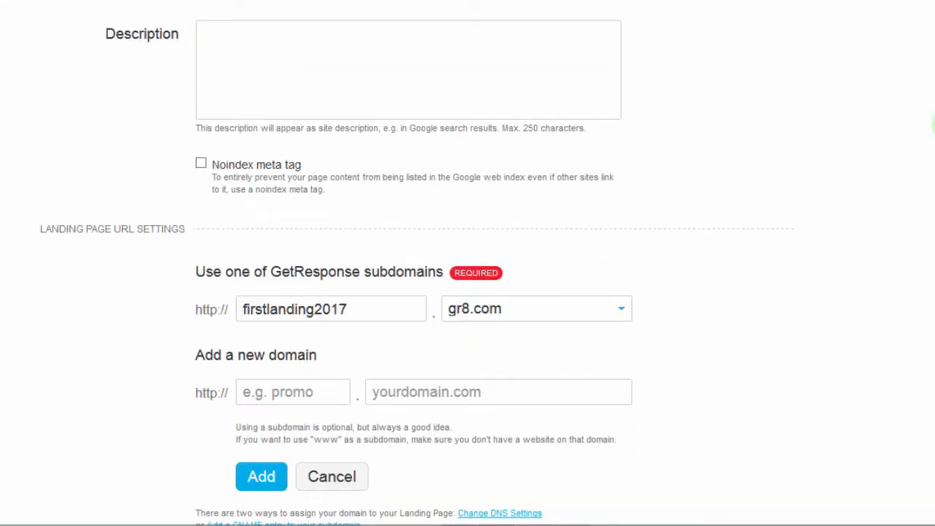
pyautogui.scroll(9, 467, 204)
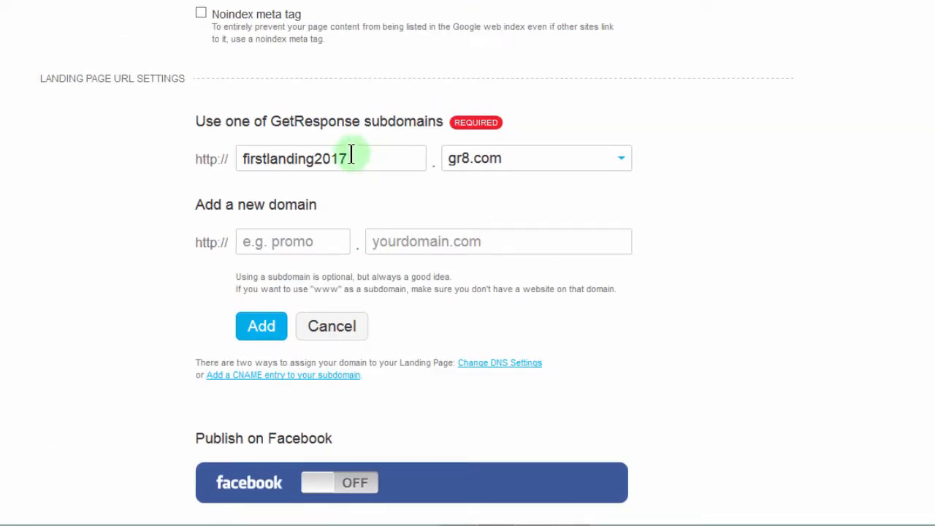
pyautogui.moveTo(355, 152); pyautogui.dragTo(198, 150)
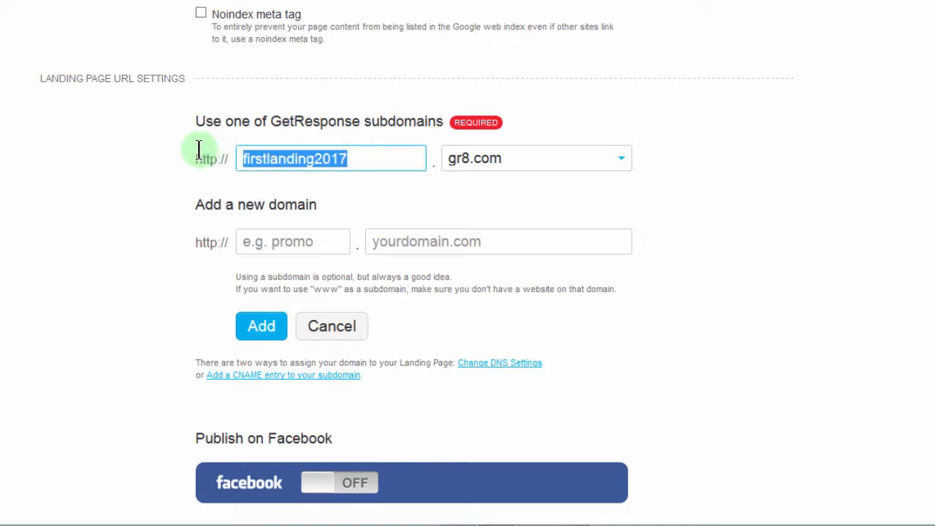
pyautogui.scroll(-10, 929, 432)
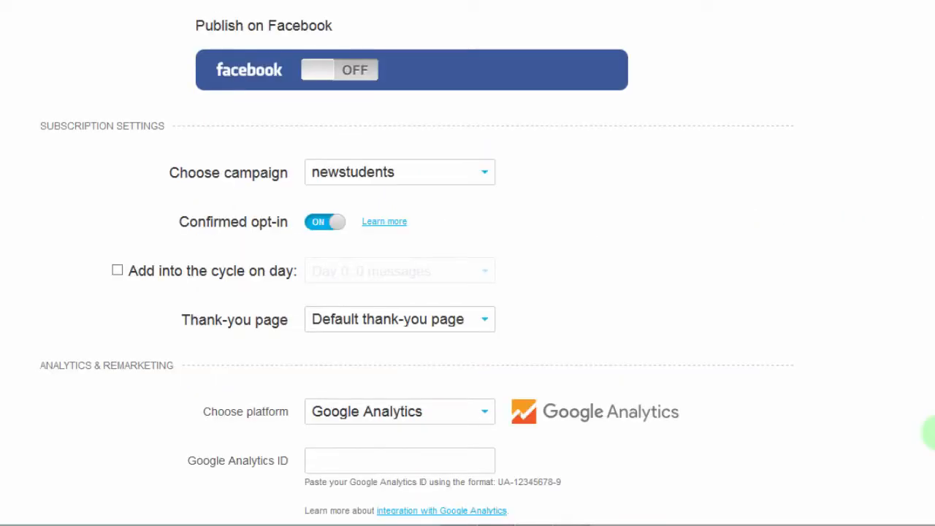
pyautogui.click(873, 473)
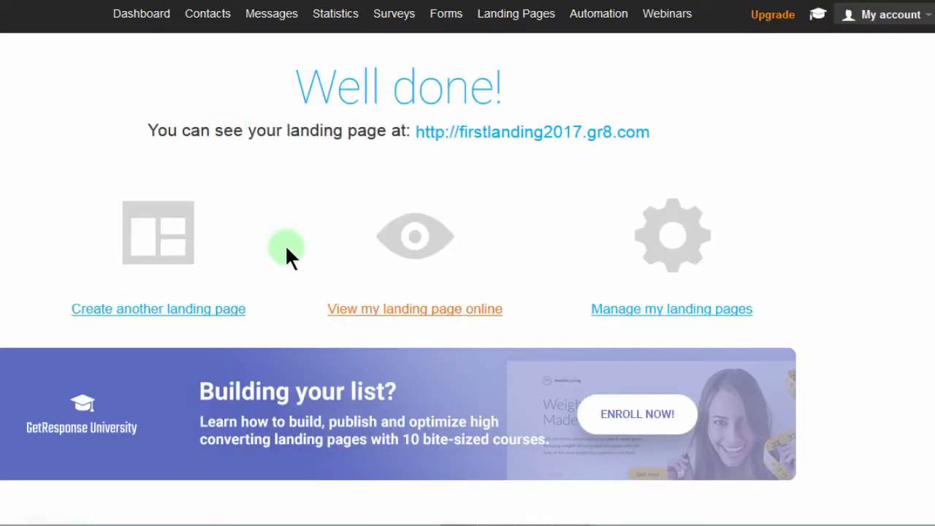
# Open the published landing page in a new browser tab and look through its sections up to the sign-up form.
pyautogui.rightClick(473, 136)
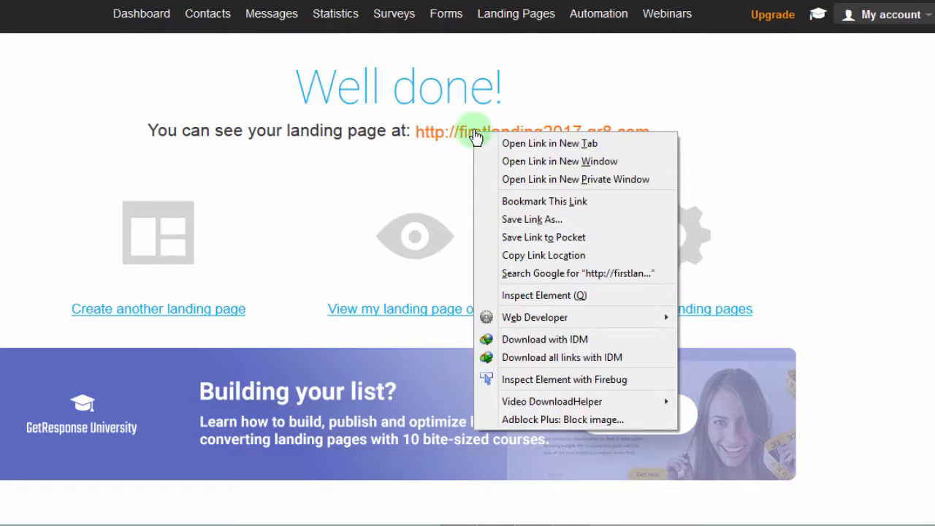
pyautogui.click(521, 143)
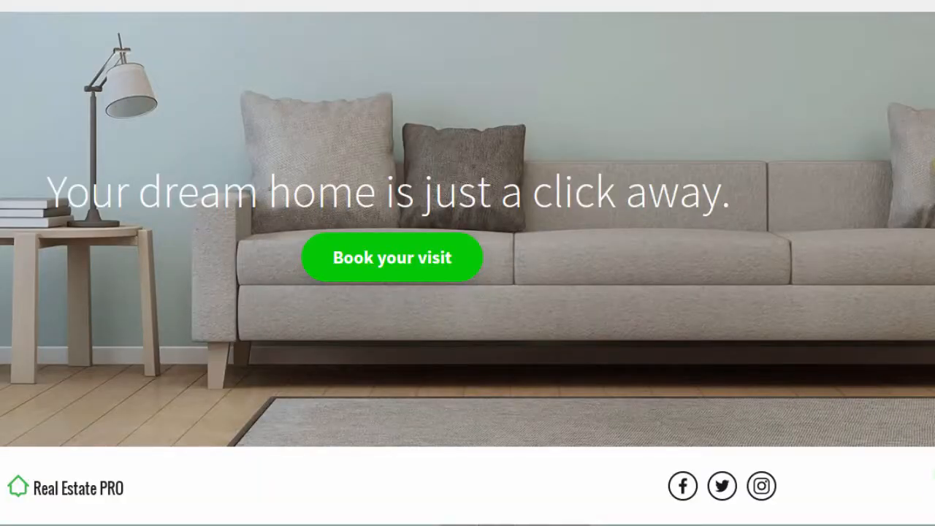
pyautogui.scroll(3, 468, 263)
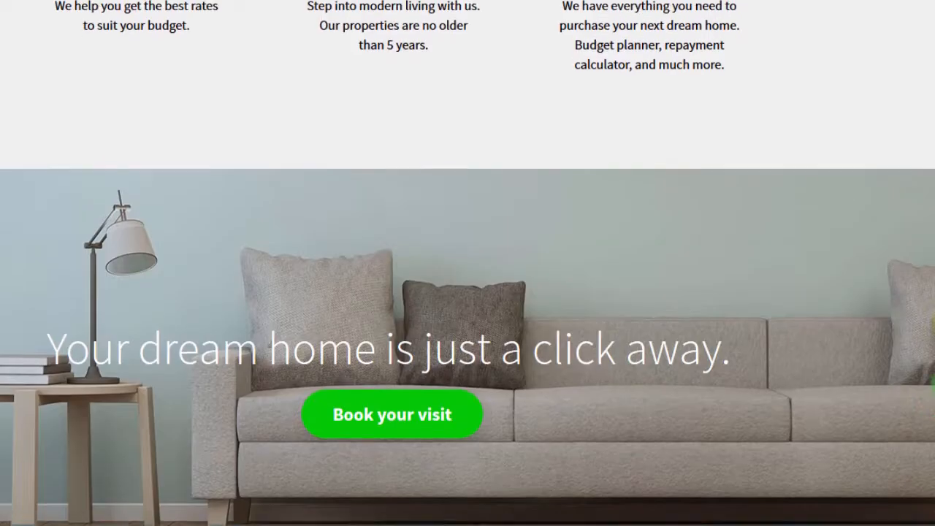
pyautogui.moveTo(934, 357); pyautogui.dragTo(934, 35)
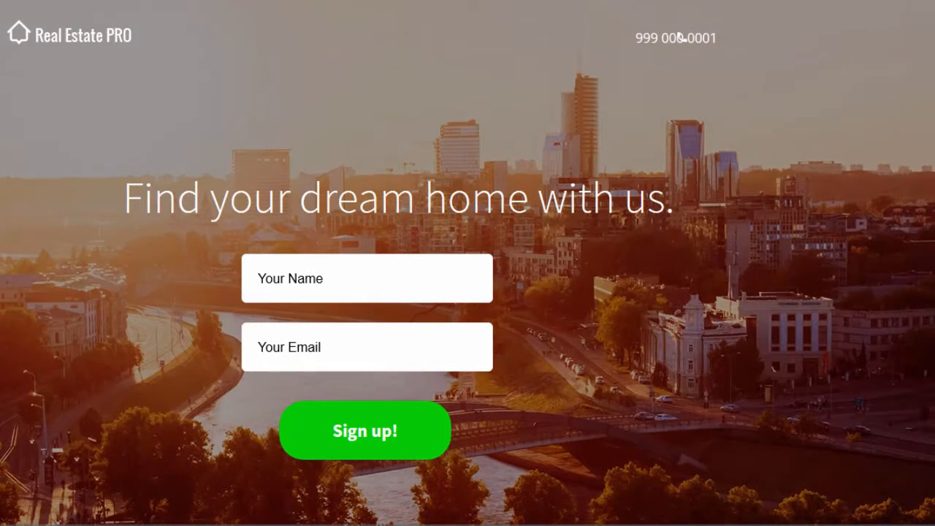
# Try to submit the landing page's sign-up form with the name and e-mail fields empty.
pyautogui.click(323, 271)
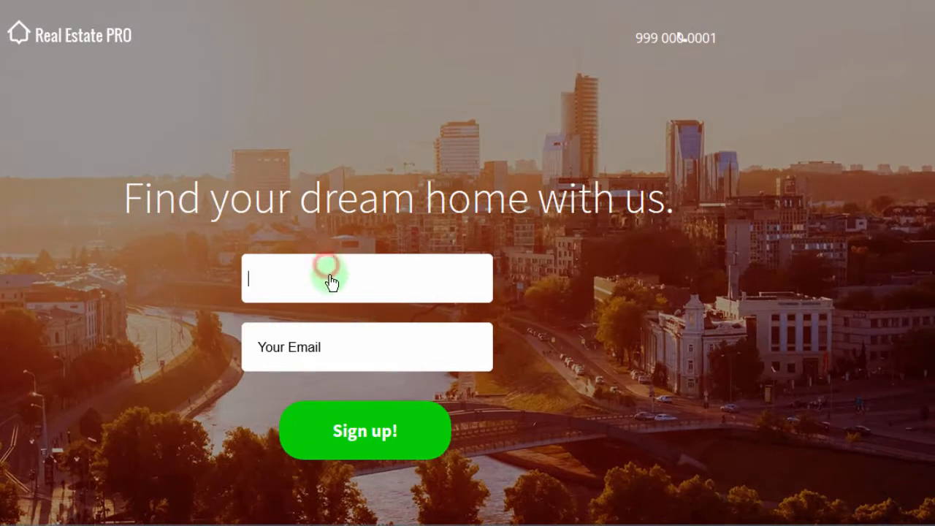
pyautogui.click(370, 437)
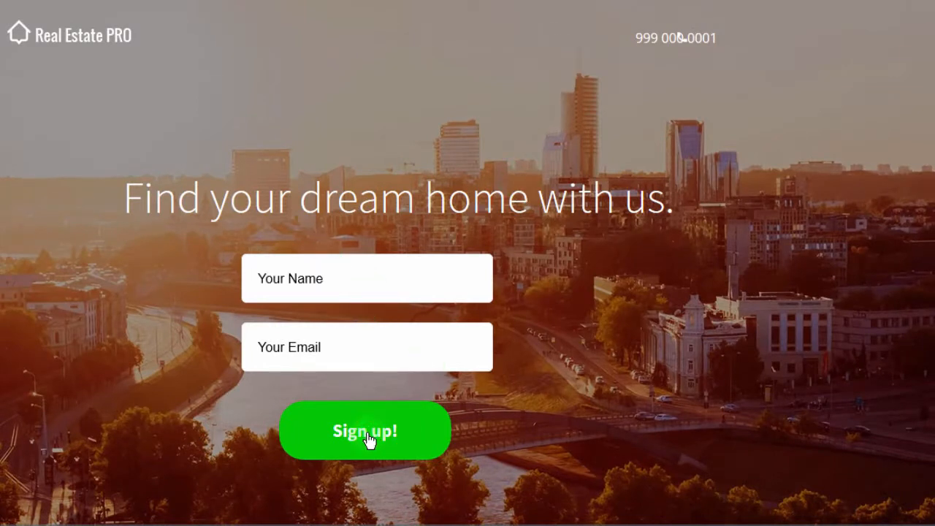
pyautogui.click(257, 349)
pyautogui.click(327, 281)
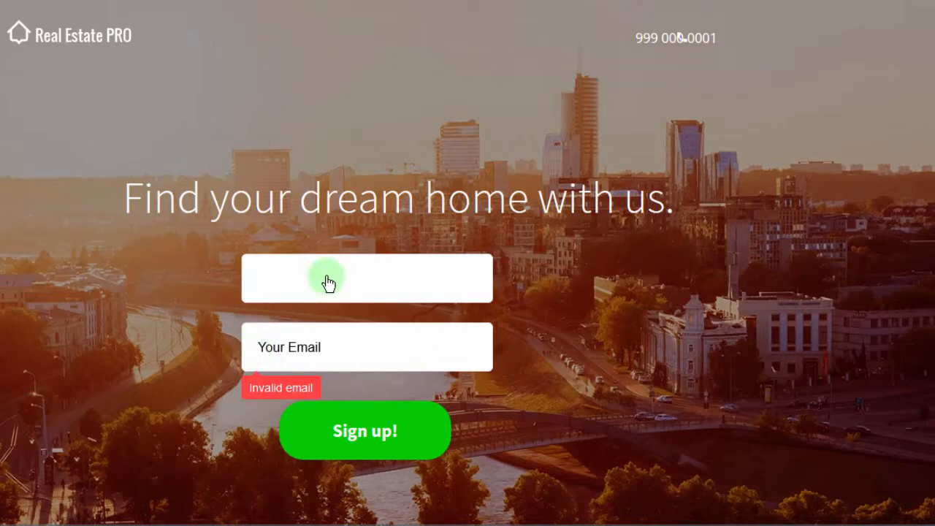
pyautogui.hotkey('ctrl', 'v')
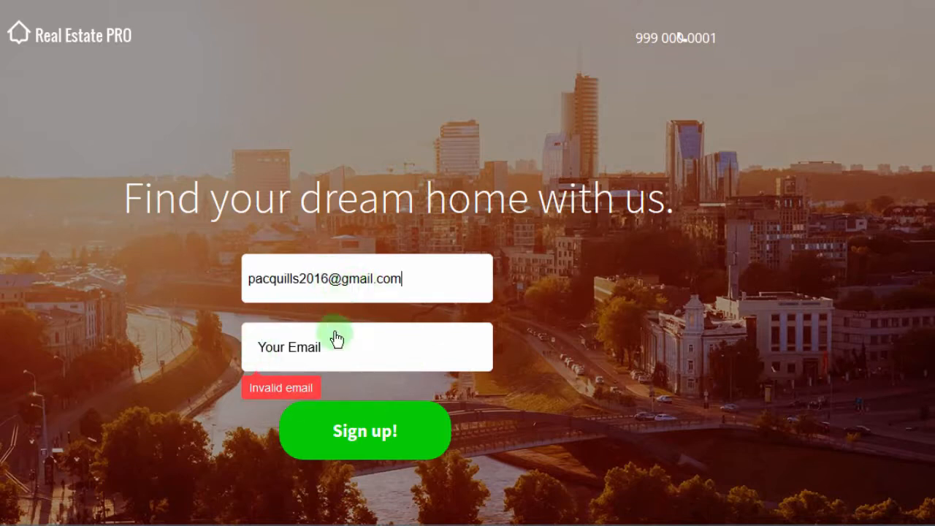
pyautogui.moveTo(410, 284); pyautogui.dragTo(217, 280)
pyautogui.hotkey('ctrl', 'c')
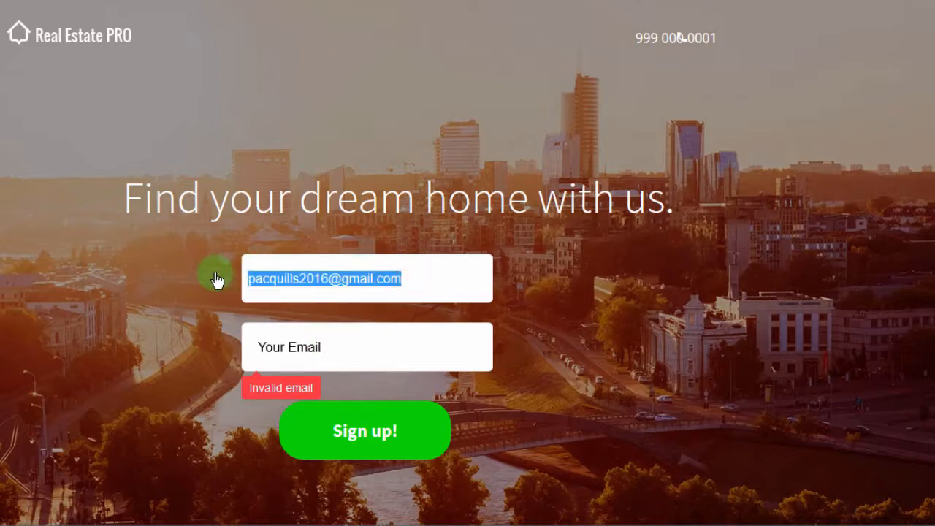
pyautogui.press('BackSpace')
# Fill in the subscriber's e-mail address in the landing page's sign-up form.
pyautogui.click(298, 360)
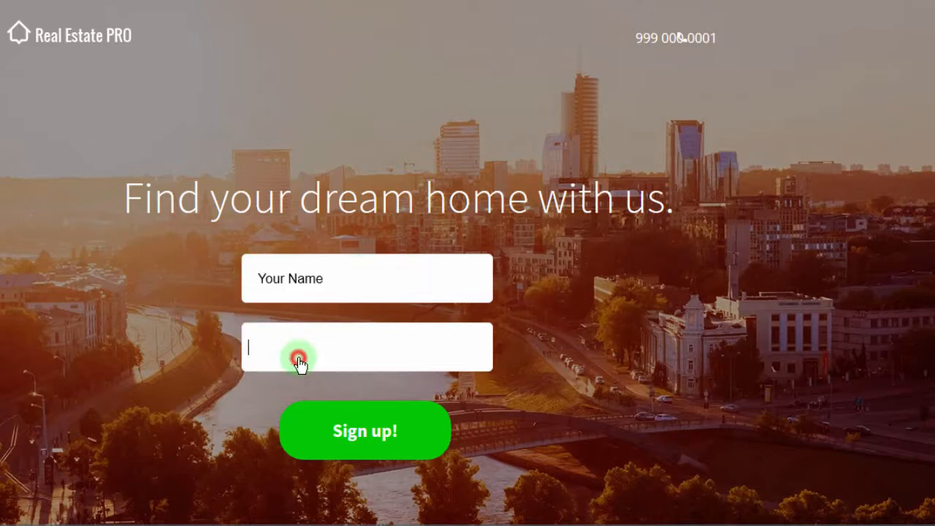
pyautogui.hotkey('ctrl', 'v')
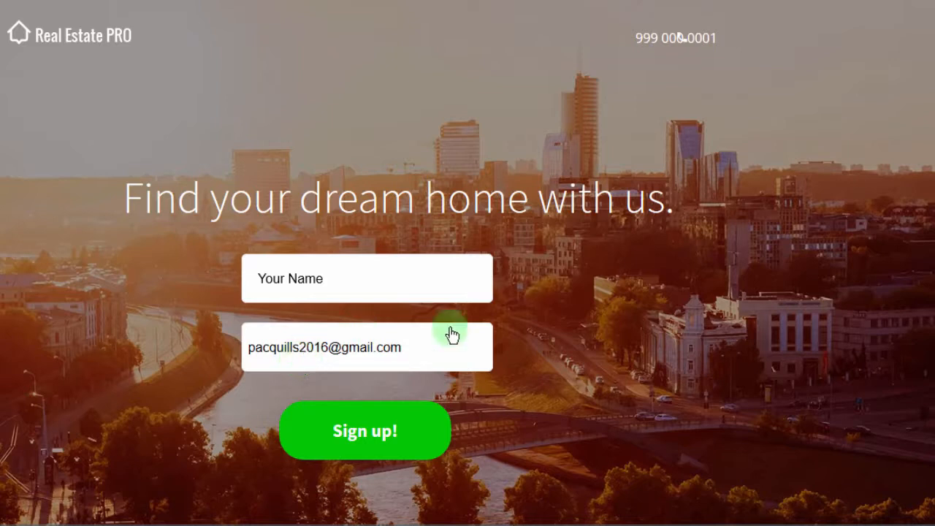
# Submit the landing page's sign-up form, look over the confirmation page, and return to the GetResponse publishing page.
pyautogui.click(354, 432)
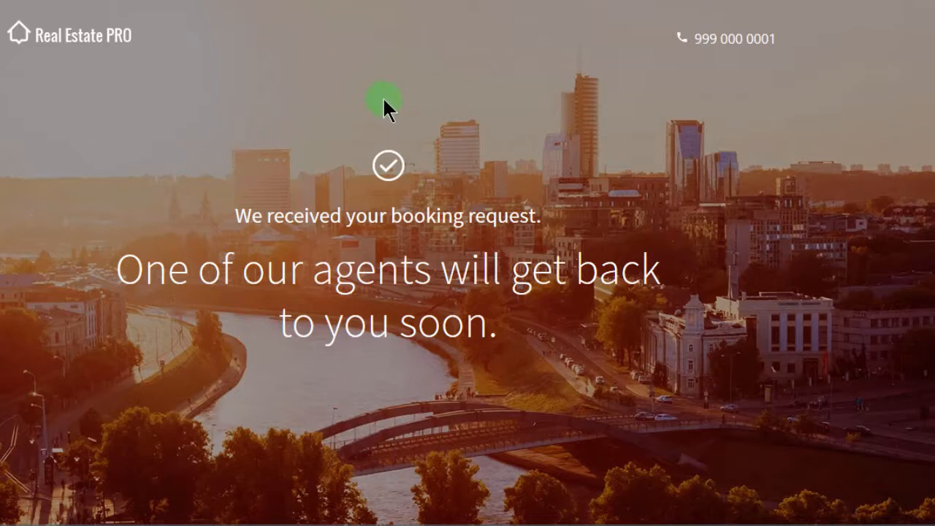
pyautogui.scroll(-2, 930, 209)
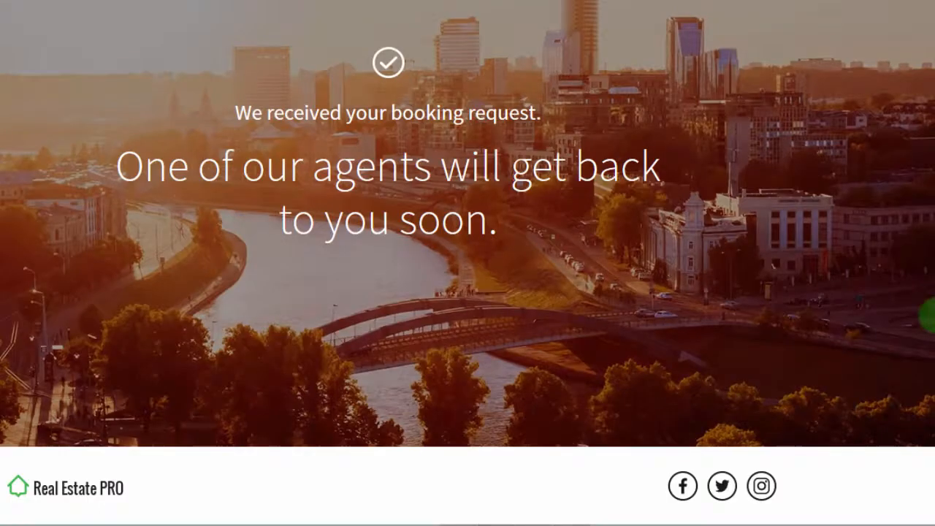
pyautogui.scroll(2, 416, 71)
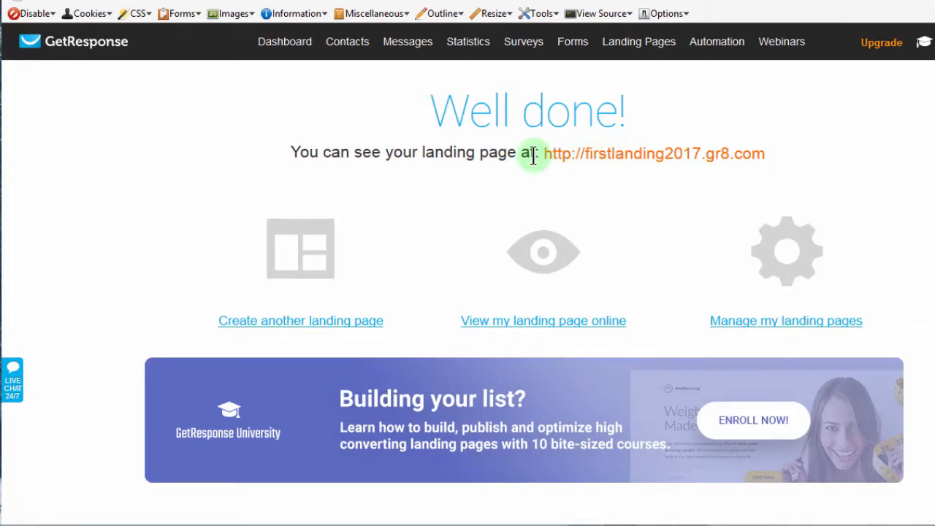
pyautogui.click(642, 199)
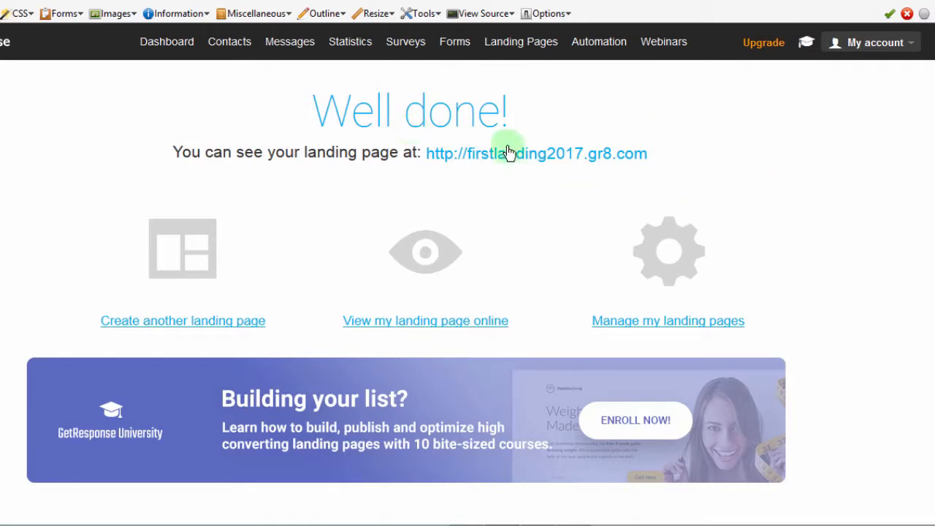
# Switch to the flowchart drawing in SmoothDraw and draw red arrows linking the subscribe, welcome, open, send and second open boxes in sequence.
pyautogui.moveTo(502, 520)
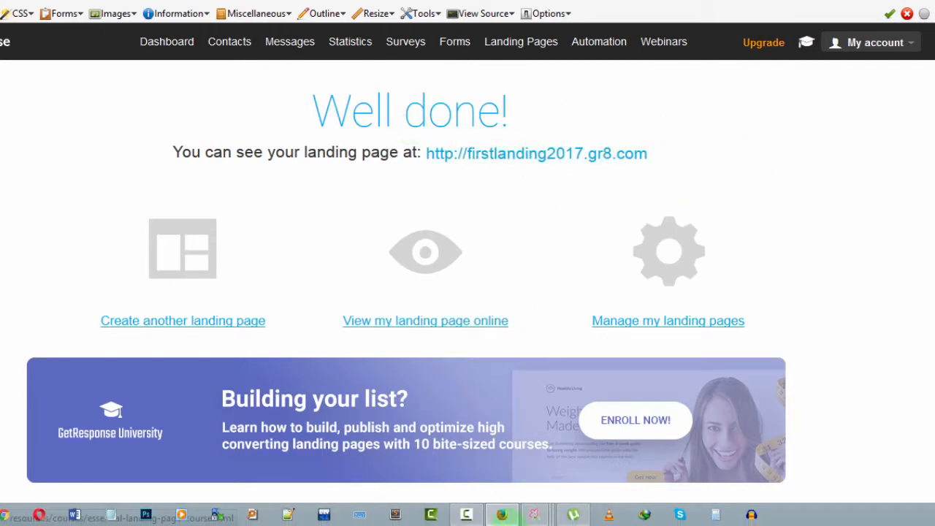
pyautogui.moveTo(534, 514)
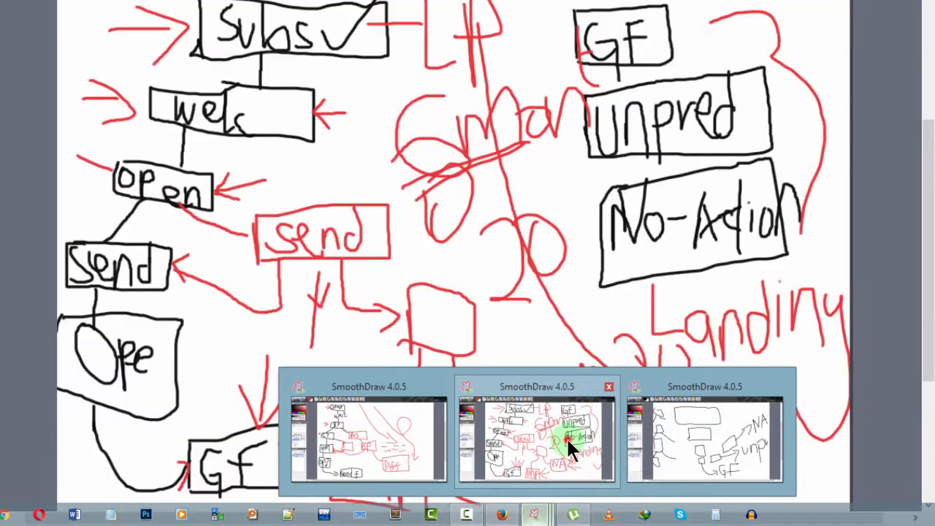
pyautogui.click(566, 440)
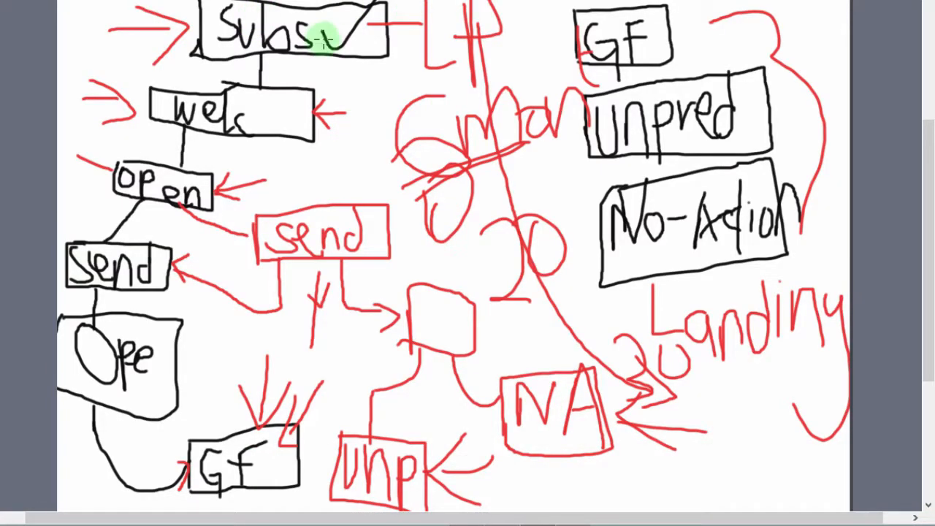
pyautogui.moveTo(367, 34)
pyautogui.mouseDown()
pyautogui.moveTo(369, 83)
pyautogui.moveTo(327, 103)
pyautogui.mouseUp()
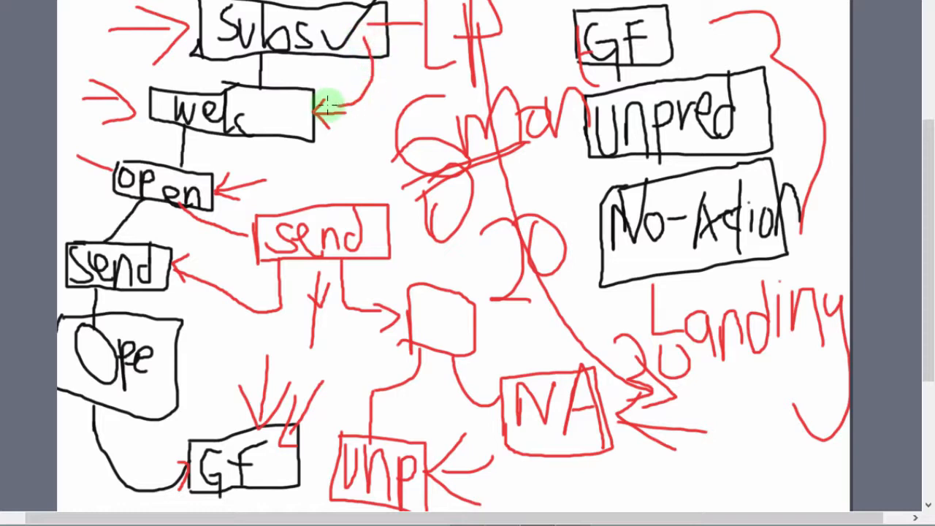
pyautogui.moveTo(357, 40); pyautogui.dragTo(380, 34)
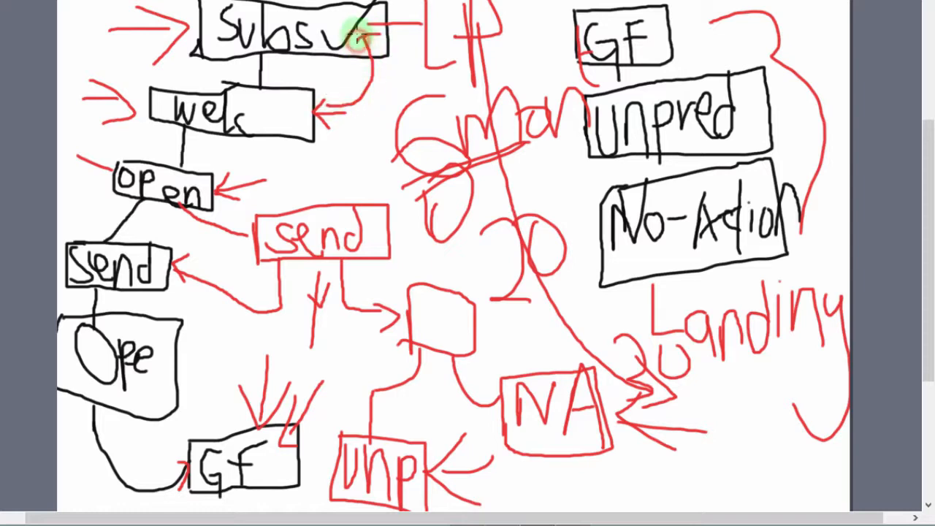
pyautogui.moveTo(330, 96); pyautogui.dragTo(339, 128)
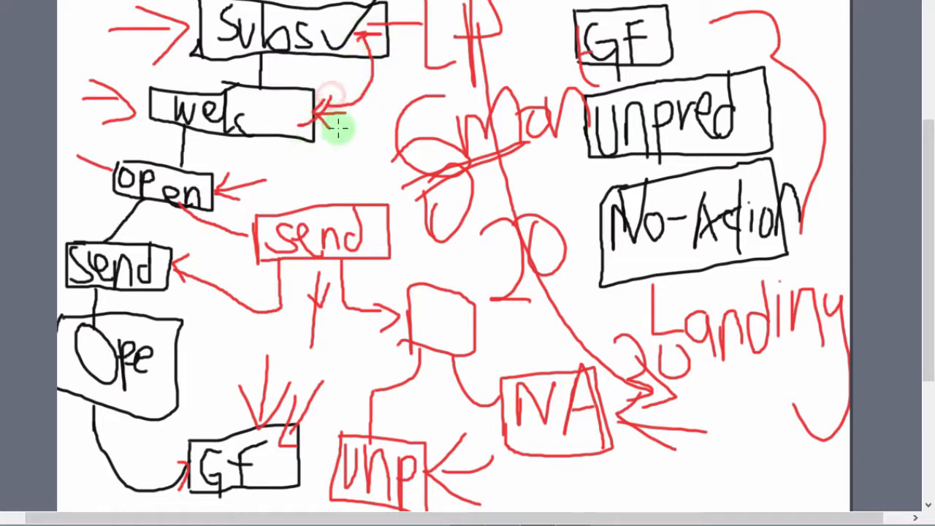
pyautogui.moveTo(271, 130)
pyautogui.mouseDown()
pyautogui.moveTo(241, 184)
pyautogui.moveTo(233, 167)
pyautogui.moveTo(240, 203)
pyautogui.moveTo(192, 234)
pyautogui.moveTo(198, 246)
pyautogui.moveTo(169, 319)
pyautogui.moveTo(196, 319)
pyautogui.mouseUp()
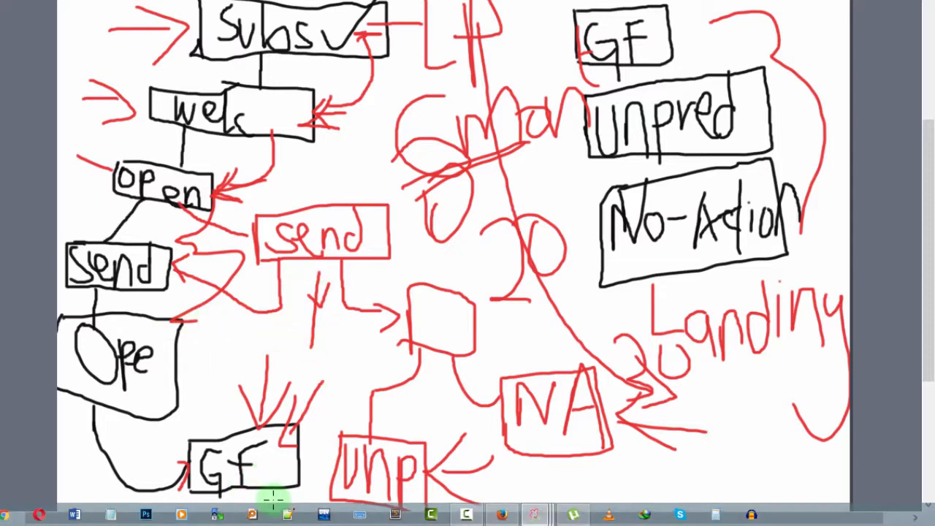
# Add red arrows marking the "GF" and "Unp" boxes in the lower flowchart and the "No-Action" box in the email list.
pyautogui.moveTo(267, 495)
pyautogui.mouseDown()
pyautogui.moveTo(271, 470)
pyautogui.moveTo(260, 472)
pyautogui.moveTo(287, 490)
pyautogui.mouseUp()
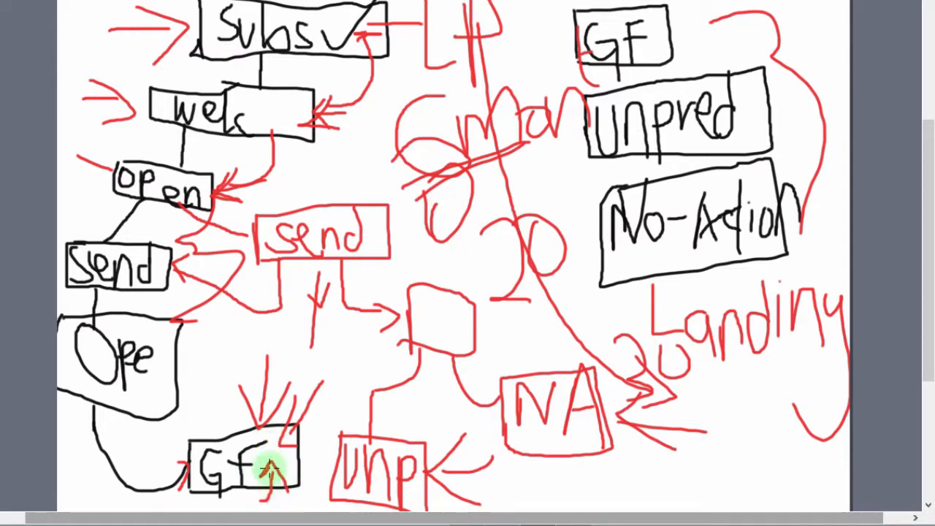
pyautogui.moveTo(269, 460)
pyautogui.mouseDown()
pyautogui.moveTo(271, 484)
pyautogui.moveTo(248, 501)
pyautogui.mouseUp()
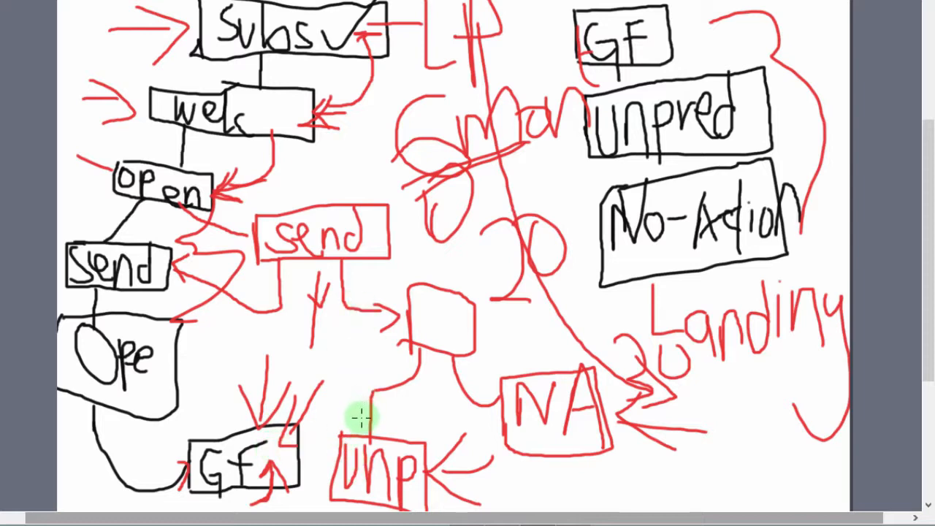
pyautogui.moveTo(358, 416); pyautogui.dragTo(369, 445)
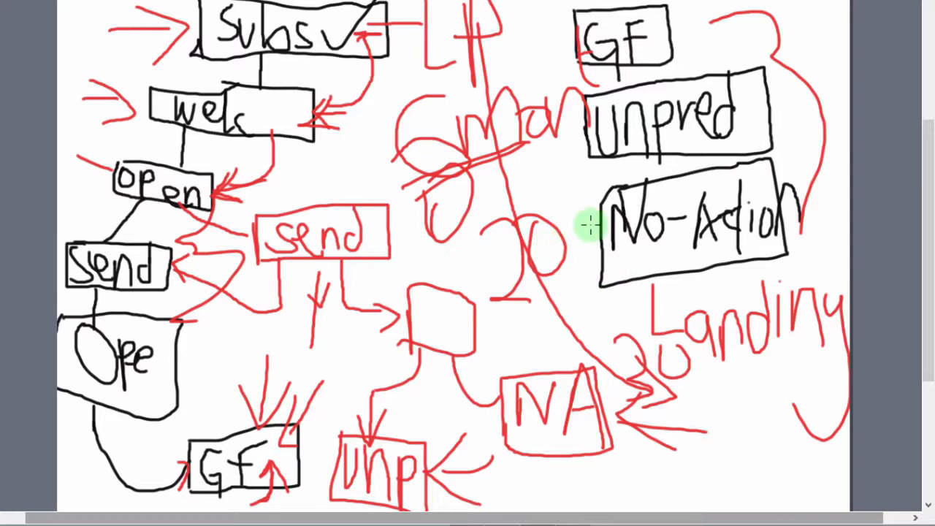
pyautogui.moveTo(589, 226)
pyautogui.mouseDown()
pyautogui.moveTo(548, 259)
pyautogui.moveTo(734, 255)
pyautogui.moveTo(808, 240)
pyautogui.moveTo(809, 183)
pyautogui.moveTo(678, 170)
pyautogui.moveTo(605, 183)
pyautogui.mouseUp()
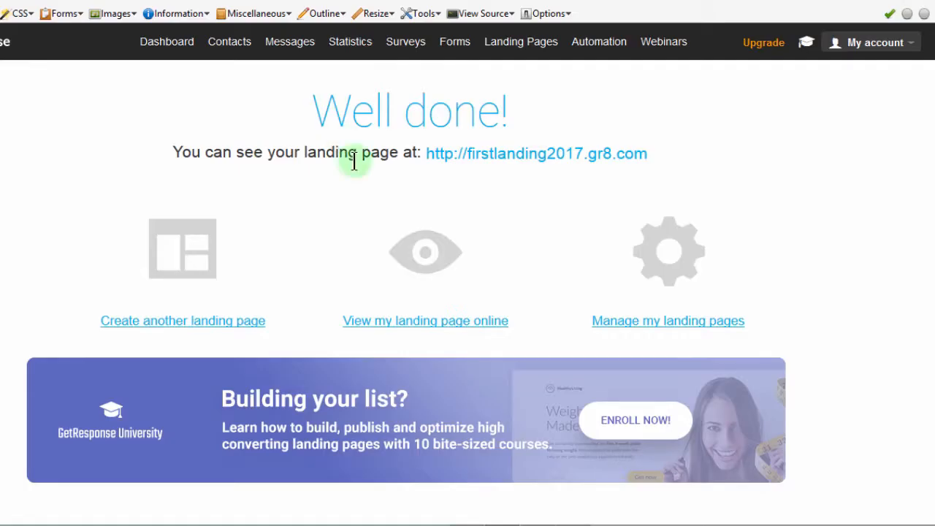
pyautogui.moveTo(522, 57)
pyautogui.moveTo(599, 45)
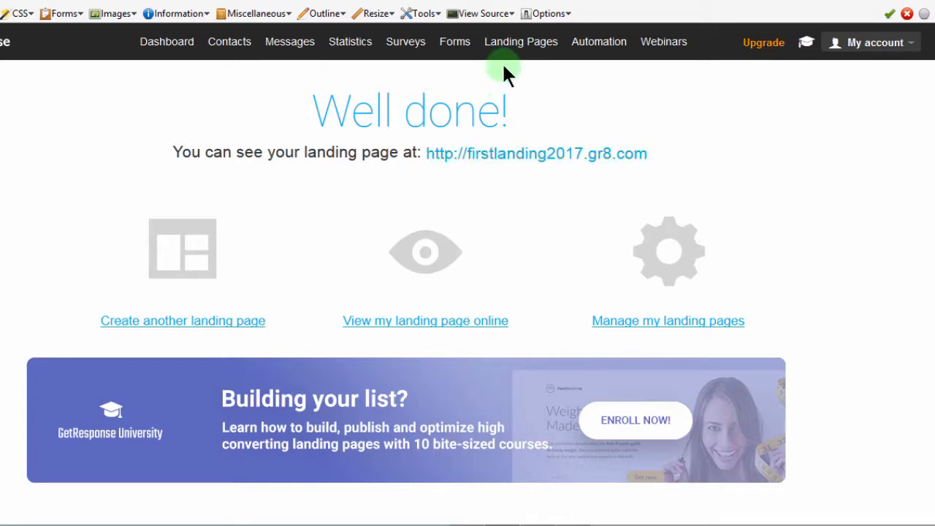
pyautogui.moveTo(512, 46)
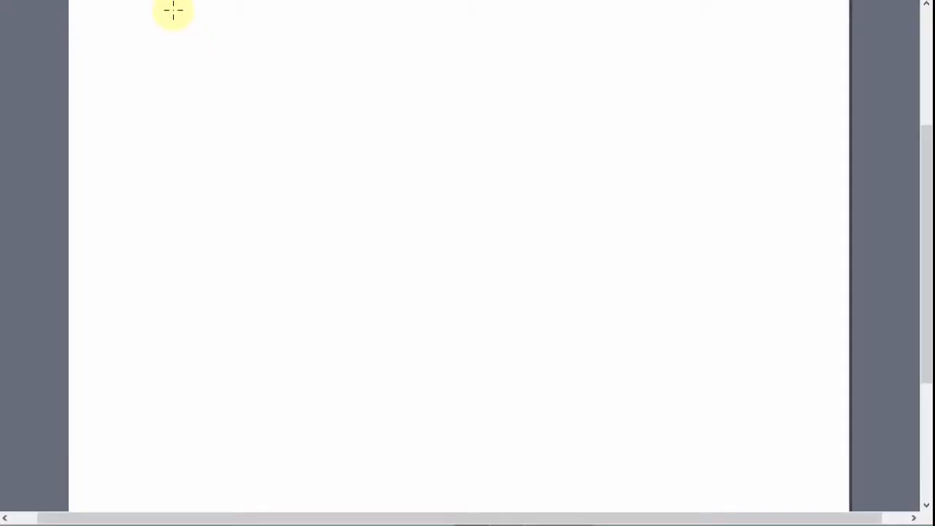
# On a blank canvas, draw three black boxes stacked vertically along the upper right edge.
pyautogui.moveTo(697, 60)
pyautogui.mouseDown()
pyautogui.moveTo(847, 26)
pyautogui.moveTo(847, 58)
pyautogui.moveTo(748, 61)
pyautogui.mouseUp()
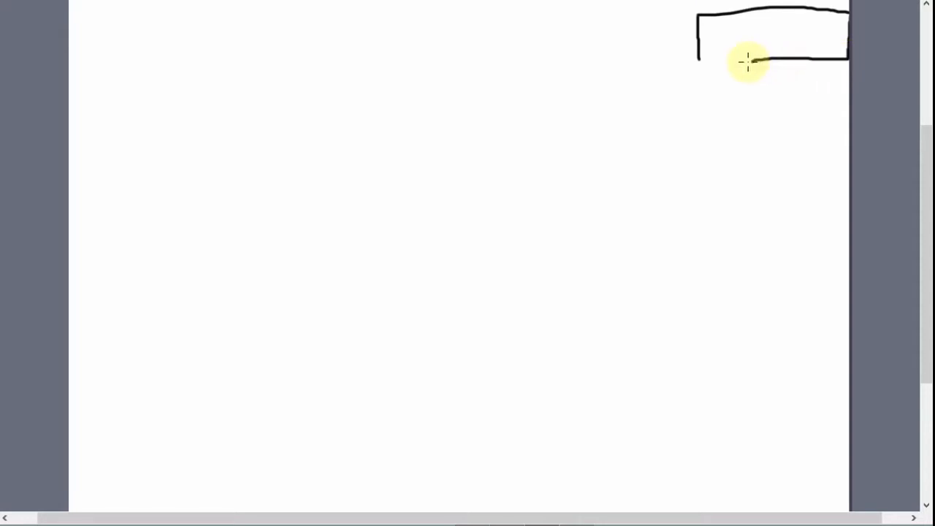
pyautogui.moveTo(694, 79); pyautogui.dragTo(694, 129)
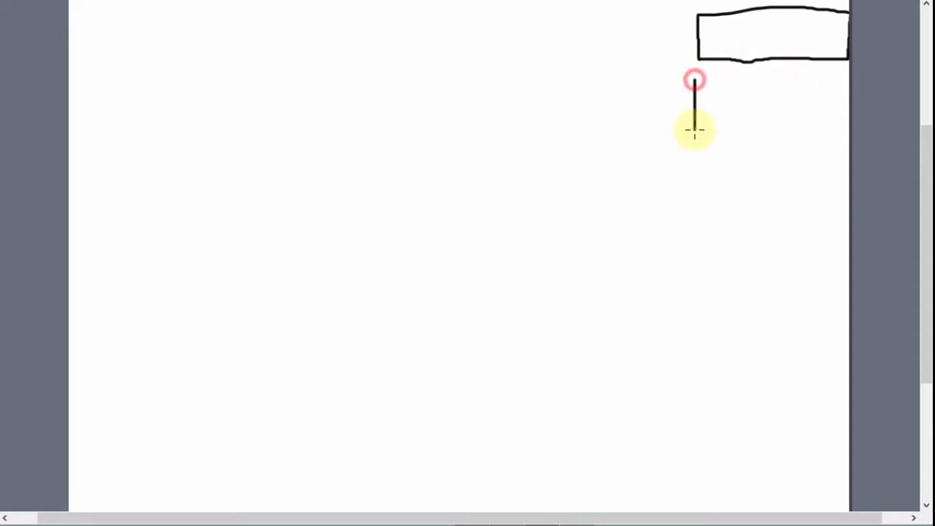
pyautogui.moveTo(694, 79)
pyautogui.mouseDown()
pyautogui.moveTo(845, 77)
pyautogui.moveTo(839, 141)
pyautogui.moveTo(733, 142)
pyautogui.moveTo(693, 129)
pyautogui.mouseUp()
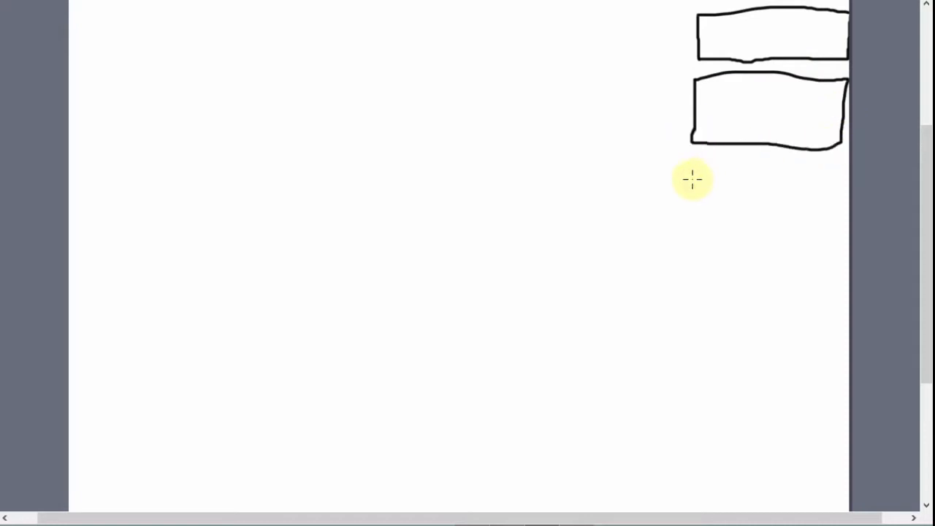
pyautogui.moveTo(686, 173); pyautogui.dragTo(823, 169)
pyautogui.moveTo(826, 251); pyautogui.dragTo(672, 266)
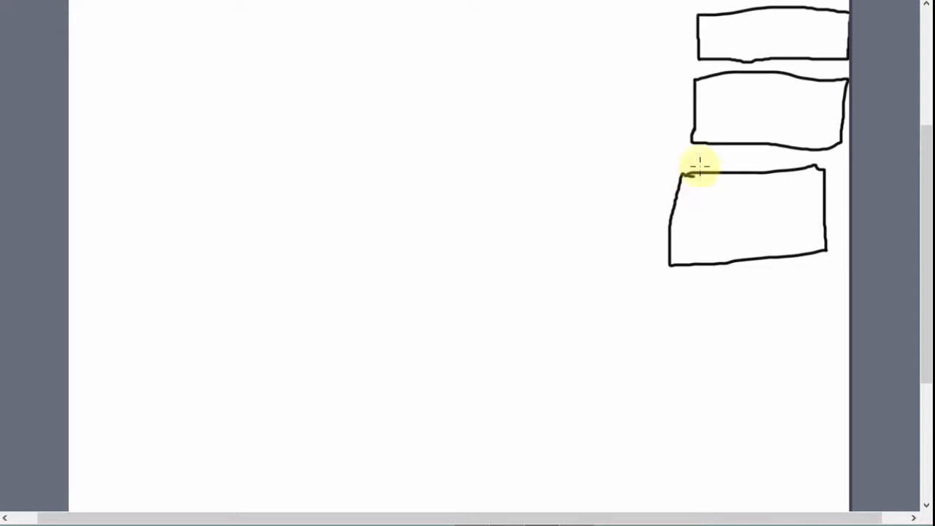
# Label the three stacked boxes "Gf", "Un" and "na" from top to bottom, and underline "na".
pyautogui.moveTo(748, 27)
pyautogui.mouseDown()
pyautogui.moveTo(725, 28)
pyautogui.moveTo(741, 62)
pyautogui.mouseUp()
pyautogui.moveTo(787, 11)
pyautogui.mouseDown()
pyautogui.moveTo(759, 37)
pyautogui.moveTo(782, 25)
pyautogui.mouseUp()
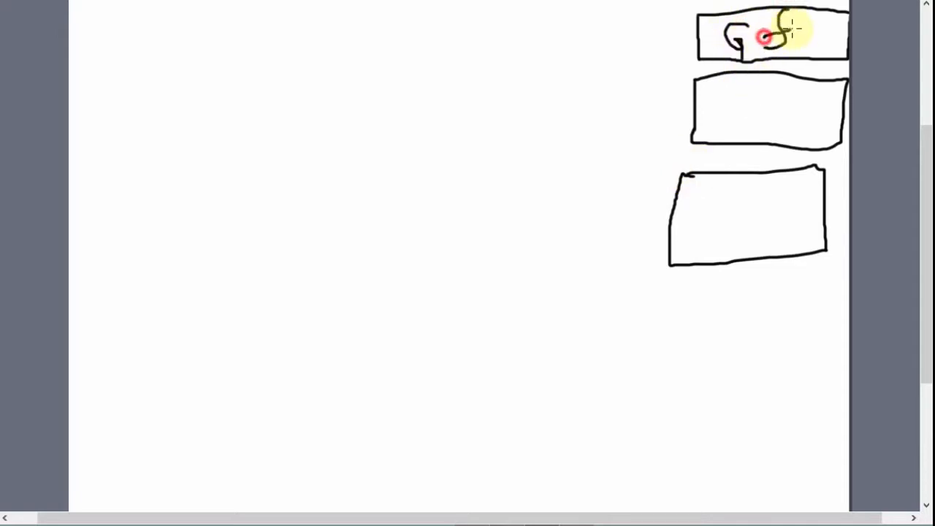
pyautogui.moveTo(716, 88); pyautogui.dragTo(767, 109)
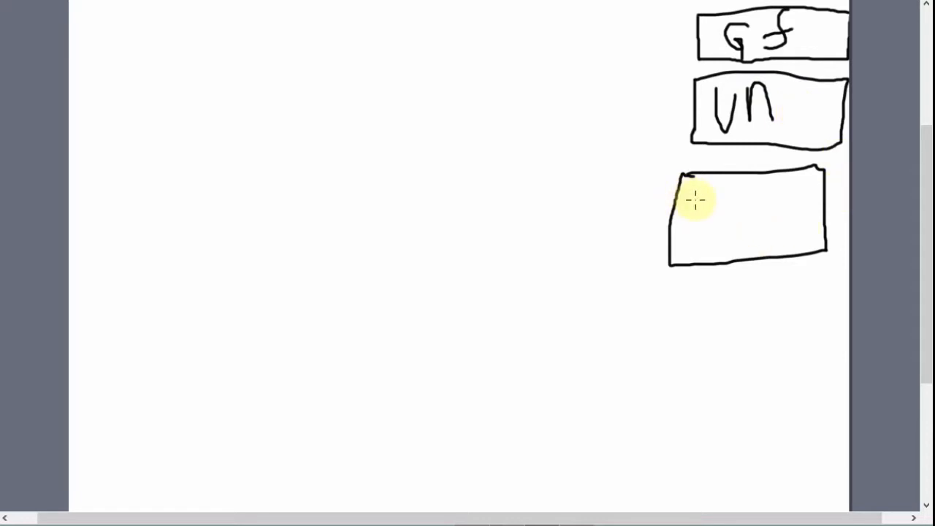
pyautogui.moveTo(697, 203); pyautogui.dragTo(721, 229)
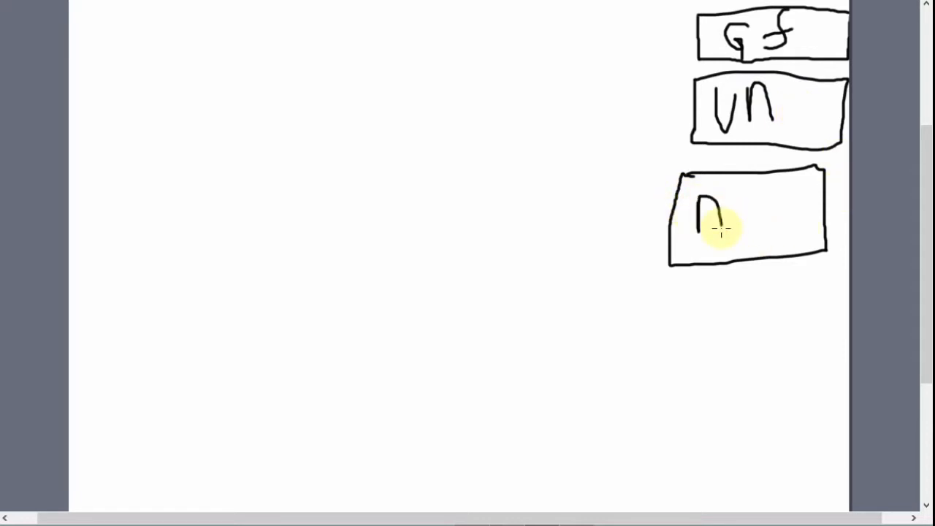
pyautogui.moveTo(749, 184); pyautogui.dragTo(765, 212)
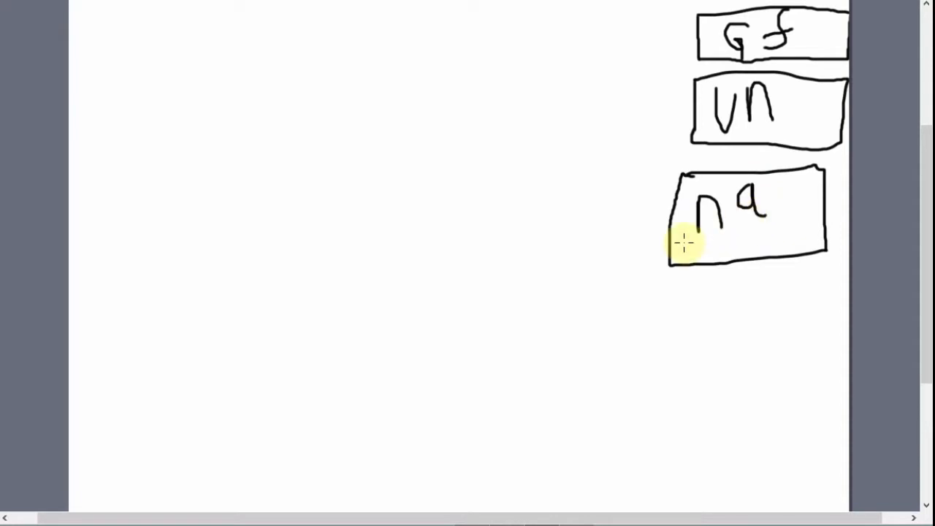
pyautogui.moveTo(691, 239); pyautogui.dragTo(760, 236)
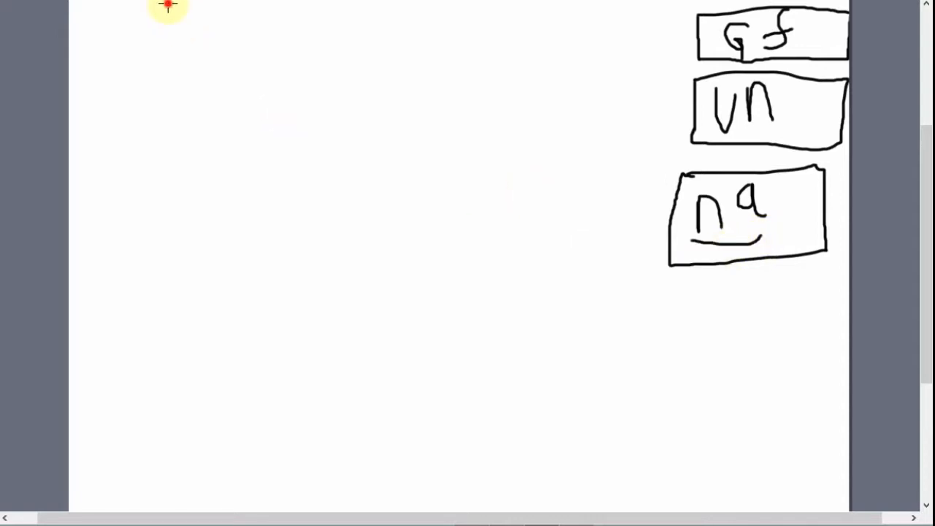
# Draw a "Subr" box at the canvas's upper left and connect it with a line marked "W" to a "wel" box below.
pyautogui.moveTo(168, 5)
pyautogui.mouseDown()
pyautogui.moveTo(168, 32)
pyautogui.moveTo(288, 13)
pyautogui.moveTo(334, 19)
pyautogui.moveTo(198, 42)
pyautogui.moveTo(171, 26)
pyautogui.moveTo(202, 13)
pyautogui.moveTo(192, 31)
pyautogui.moveTo(241, 22)
pyautogui.moveTo(248, 7)
pyautogui.moveTo(243, 19)
pyautogui.moveTo(291, 27)
pyautogui.moveTo(271, 25)
pyautogui.moveTo(274, 41)
pyautogui.mouseUp()
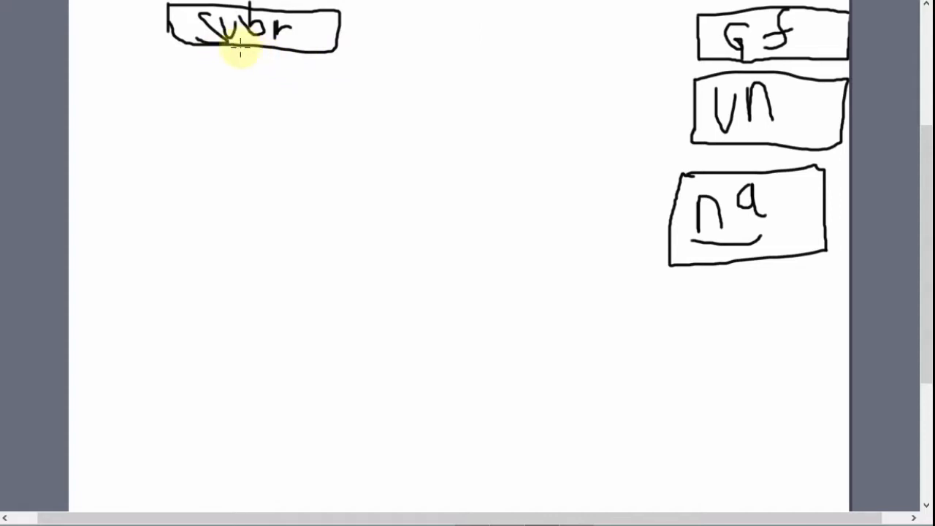
pyautogui.moveTo(240, 45); pyautogui.dragTo(239, 111)
pyautogui.moveTo(245, 73)
pyautogui.mouseDown()
pyautogui.moveTo(265, 85)
pyautogui.moveTo(266, 67)
pyautogui.mouseUp()
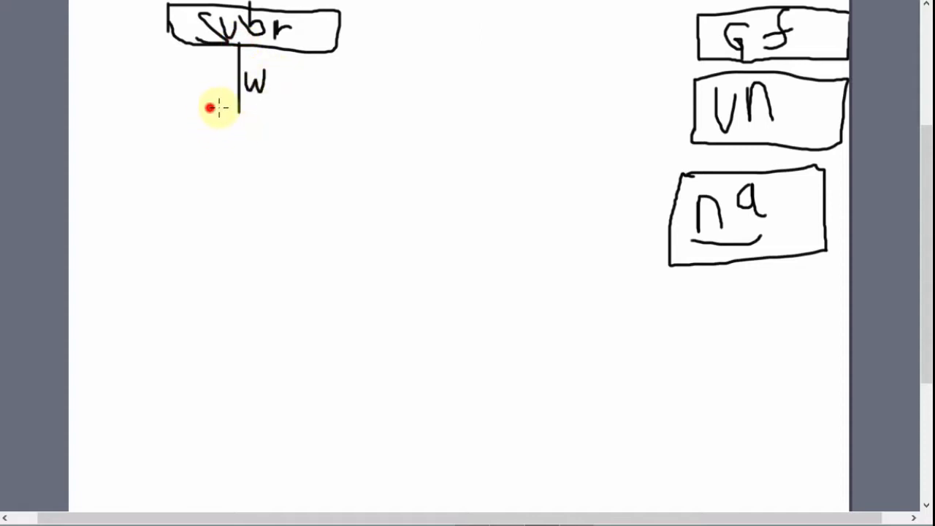
pyautogui.moveTo(210, 108)
pyautogui.mouseDown()
pyautogui.moveTo(285, 181)
pyautogui.moveTo(167, 152)
pyautogui.mouseUp()
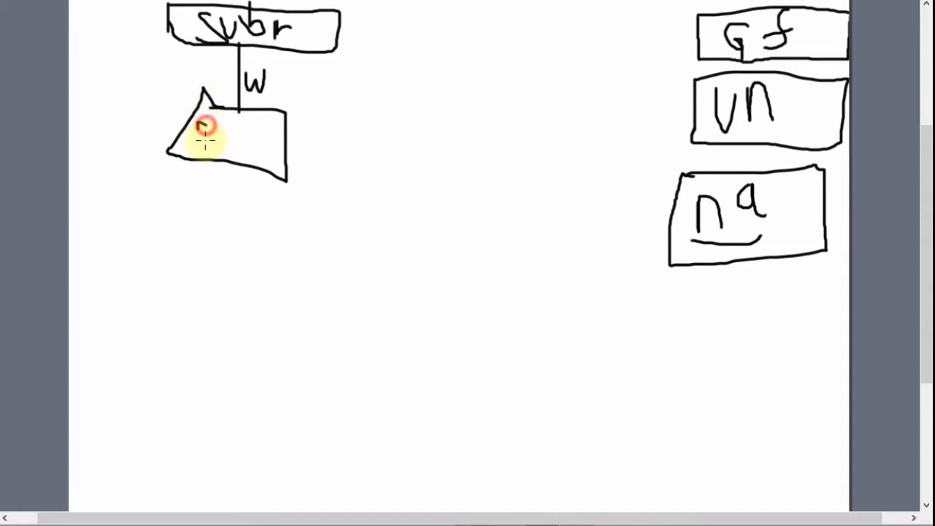
pyautogui.moveTo(204, 124)
pyautogui.mouseDown()
pyautogui.moveTo(225, 141)
pyautogui.moveTo(246, 134)
pyautogui.moveTo(266, 152)
pyautogui.mouseUp()
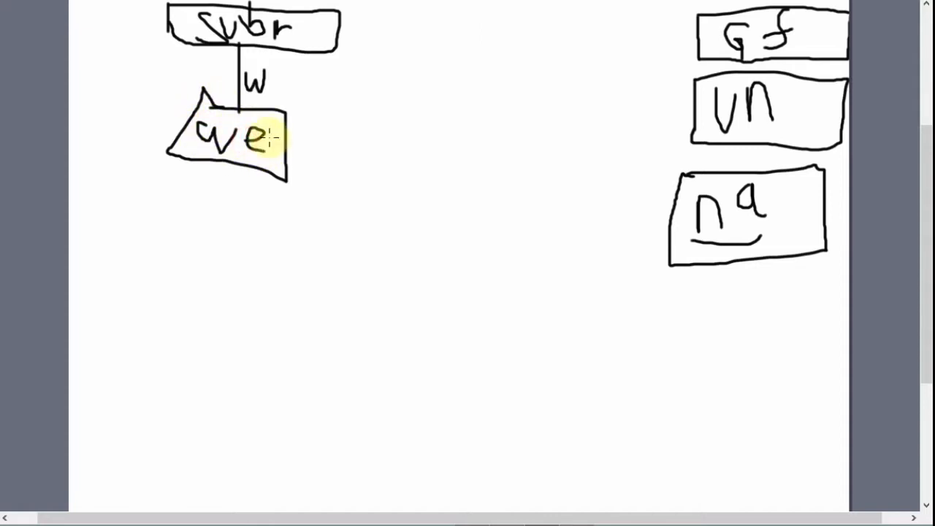
pyautogui.moveTo(268, 111); pyautogui.dragTo(275, 156)
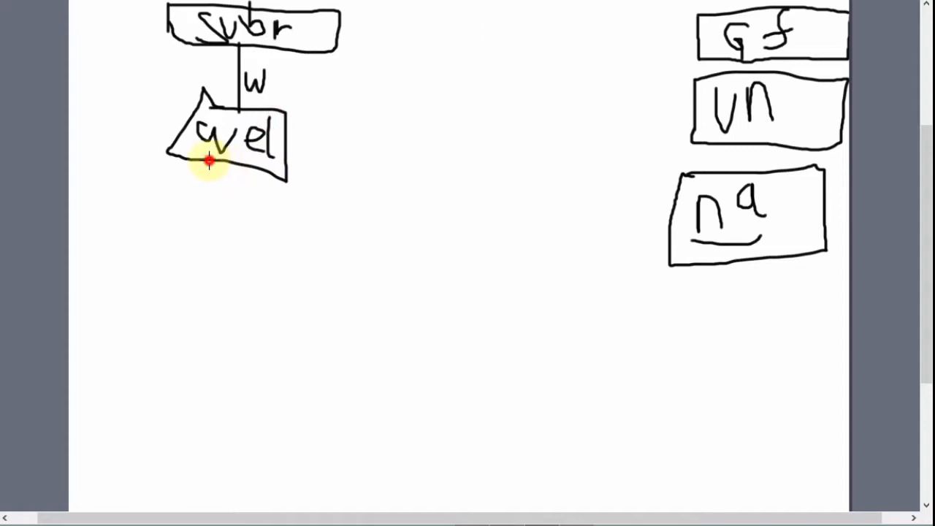
# Add an "Ope" box under "wel", branch it to an empty box and a W-marked "sen" box, and extend both, "sen" to another empty box.
pyautogui.moveTo(210, 160); pyautogui.dragTo(212, 207)
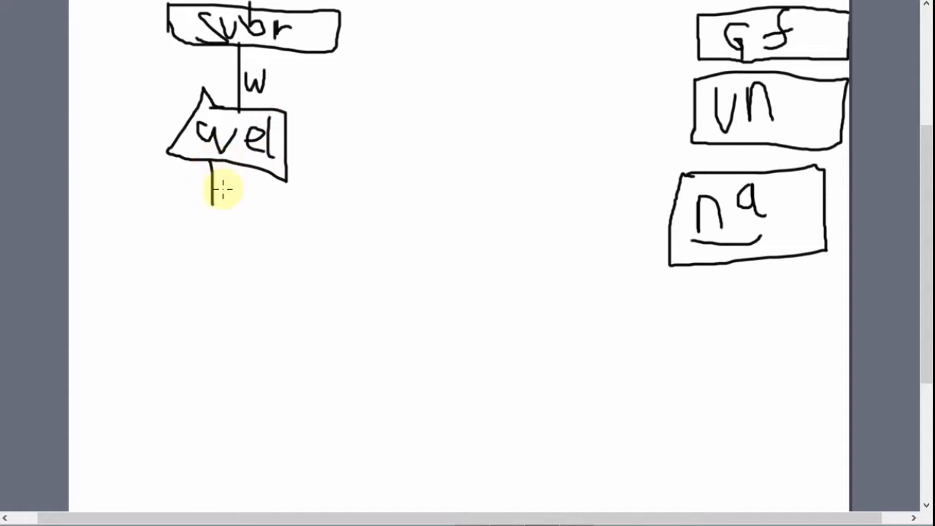
pyautogui.moveTo(177, 202)
pyautogui.mouseDown()
pyautogui.moveTo(246, 223)
pyautogui.moveTo(249, 233)
pyautogui.moveTo(159, 235)
pyautogui.moveTo(180, 234)
pyautogui.moveTo(175, 250)
pyautogui.moveTo(88, 299)
pyautogui.moveTo(133, 302)
pyautogui.moveTo(123, 379)
pyautogui.moveTo(77, 373)
pyautogui.moveTo(67, 297)
pyautogui.mouseUp()
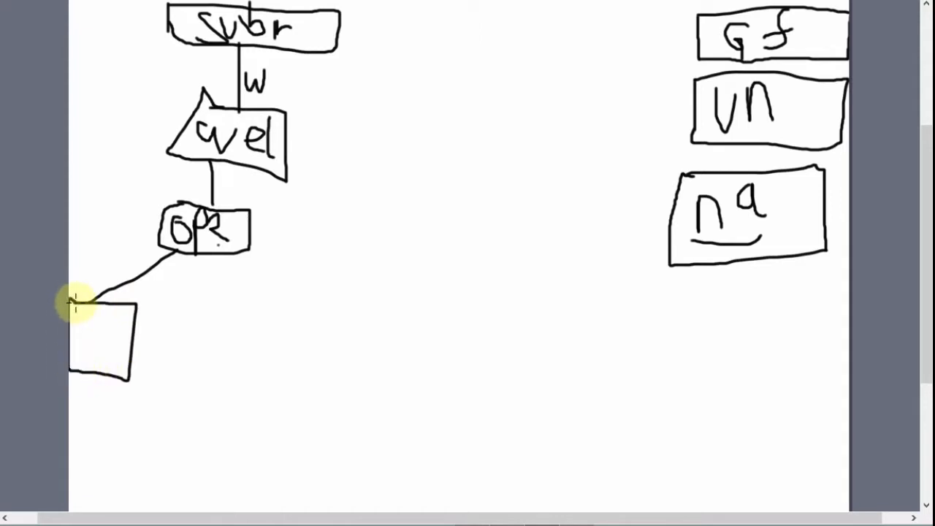
pyautogui.moveTo(241, 258)
pyautogui.mouseDown()
pyautogui.moveTo(315, 286)
pyautogui.moveTo(318, 305)
pyautogui.moveTo(393, 273)
pyautogui.moveTo(343, 319)
pyautogui.mouseUp()
pyautogui.moveTo(274, 249)
pyautogui.mouseDown()
pyautogui.moveTo(313, 244)
pyautogui.moveTo(317, 234)
pyautogui.mouseUp()
pyautogui.moveTo(347, 286)
pyautogui.mouseDown()
pyautogui.moveTo(336, 307)
pyautogui.moveTo(352, 296)
pyautogui.moveTo(395, 311)
pyautogui.mouseUp()
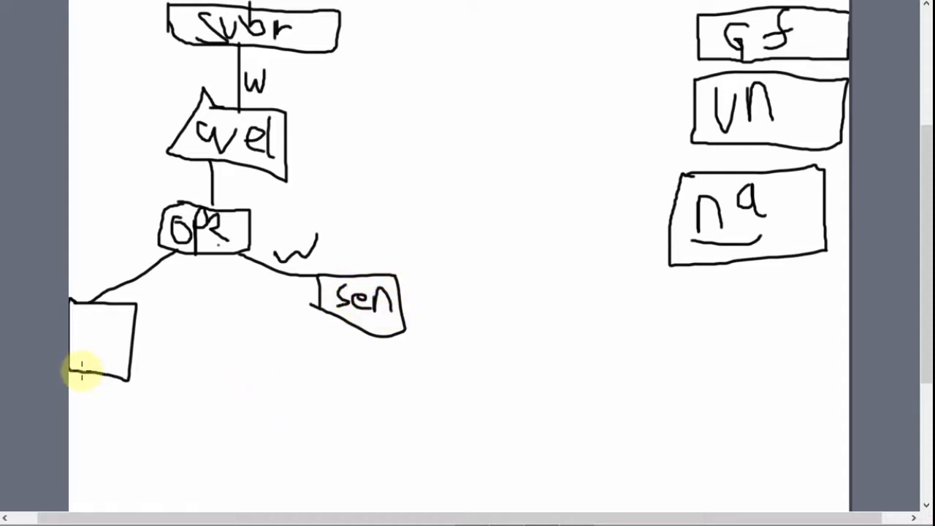
pyautogui.moveTo(81, 371); pyautogui.dragTo(116, 478)
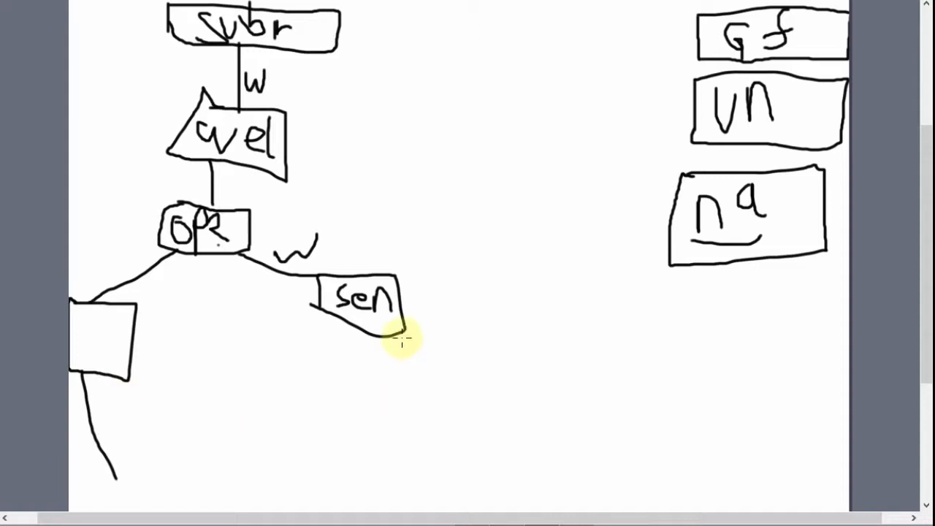
pyautogui.moveTo(402, 338)
pyautogui.mouseDown()
pyautogui.moveTo(519, 358)
pyautogui.moveTo(518, 334)
pyautogui.moveTo(630, 377)
pyautogui.moveTo(523, 394)
pyautogui.mouseUp()
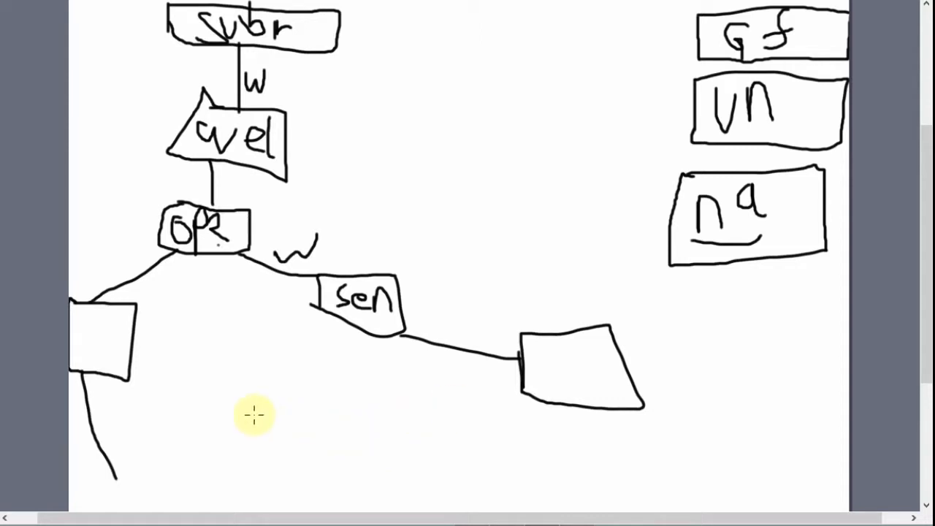
# Draw a box labelled "Gf" below the left empty box and join it to that box's hanging line.
pyautogui.moveTo(195, 422)
pyautogui.mouseDown()
pyautogui.moveTo(284, 433)
pyautogui.moveTo(210, 499)
pyautogui.mouseUp()
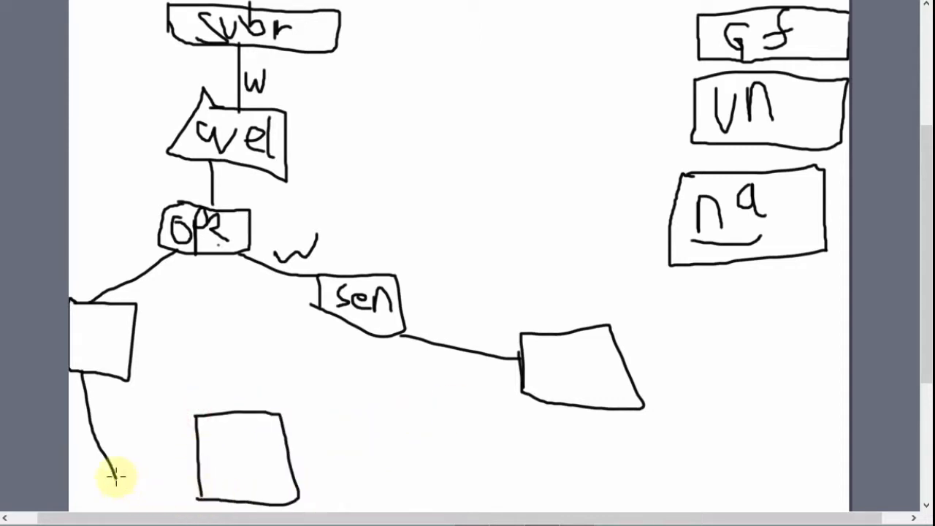
pyautogui.moveTo(109, 471)
pyautogui.mouseDown()
pyautogui.moveTo(142, 481)
pyautogui.moveTo(193, 462)
pyautogui.moveTo(209, 474)
pyautogui.moveTo(219, 455)
pyautogui.moveTo(228, 481)
pyautogui.mouseUp()
pyautogui.moveTo(251, 424); pyautogui.dragTo(236, 478)
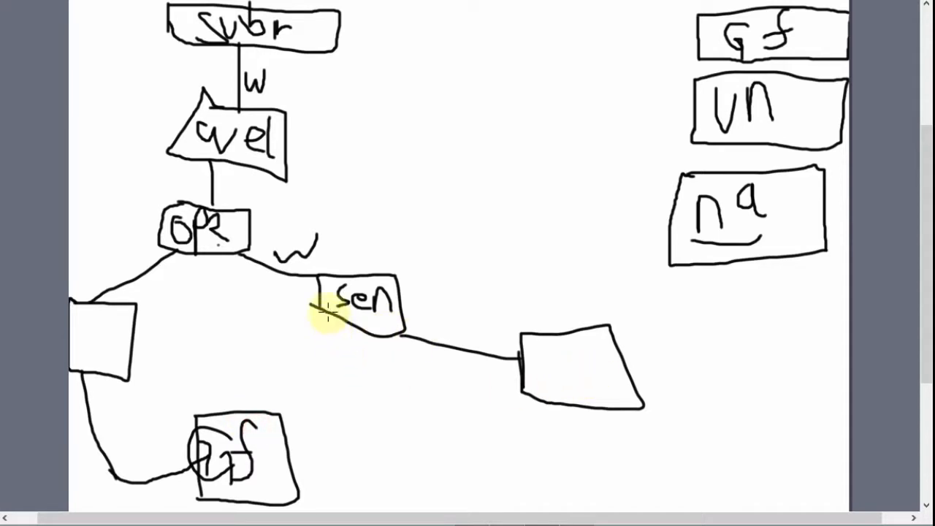
# Draw a line down from the "sen" box to a new box labelled "unp".
pyautogui.moveTo(328, 312); pyautogui.dragTo(338, 440)
pyautogui.moveTo(323, 398)
pyautogui.mouseDown()
pyautogui.moveTo(406, 389)
pyautogui.moveTo(340, 443)
pyautogui.mouseUp()
pyautogui.moveTo(343, 423)
pyautogui.mouseDown()
pyautogui.moveTo(355, 435)
pyautogui.moveTo(365, 424)
pyautogui.moveTo(388, 432)
pyautogui.moveTo(401, 455)
pyautogui.mouseUp()
pyautogui.moveTo(395, 416); pyautogui.dragTo(398, 437)
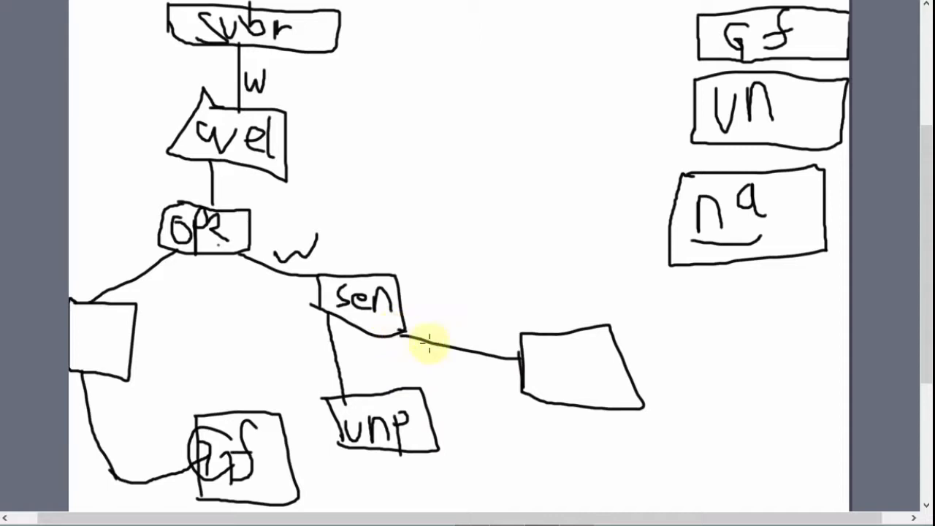
# Draw a line down from the right-hand empty box to a new box labelled "NA".
pyautogui.moveTo(577, 408)
pyautogui.mouseDown()
pyautogui.moveTo(579, 444)
pyautogui.moveTo(617, 460)
pyautogui.moveTo(607, 451)
pyautogui.moveTo(625, 437)
pyautogui.mouseUp()
pyautogui.moveTo(640, 450); pyautogui.dragTo(669, 452)
pyautogui.moveTo(637, 441); pyautogui.dragTo(673, 430)
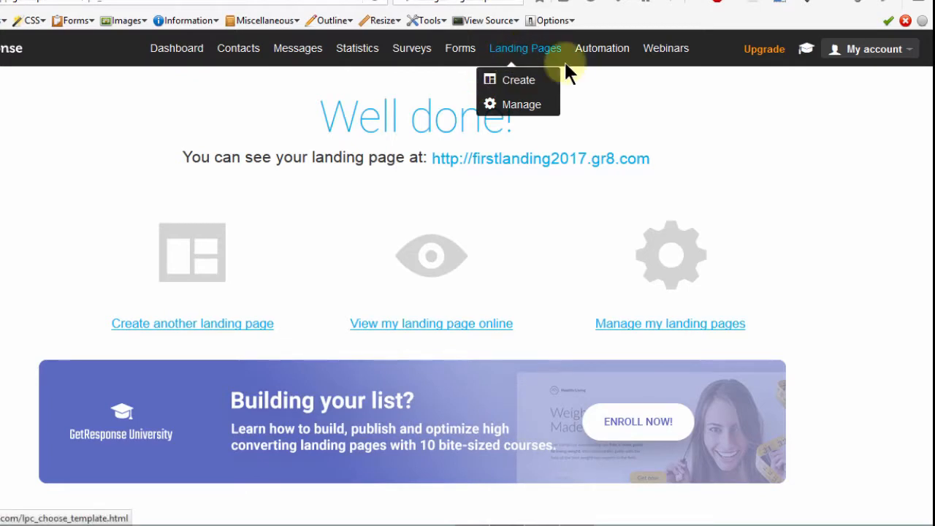
# Switch to GetResponse, highlight the published landing page's address, and open the automation messages management page.
pyautogui.moveTo(595, 58)
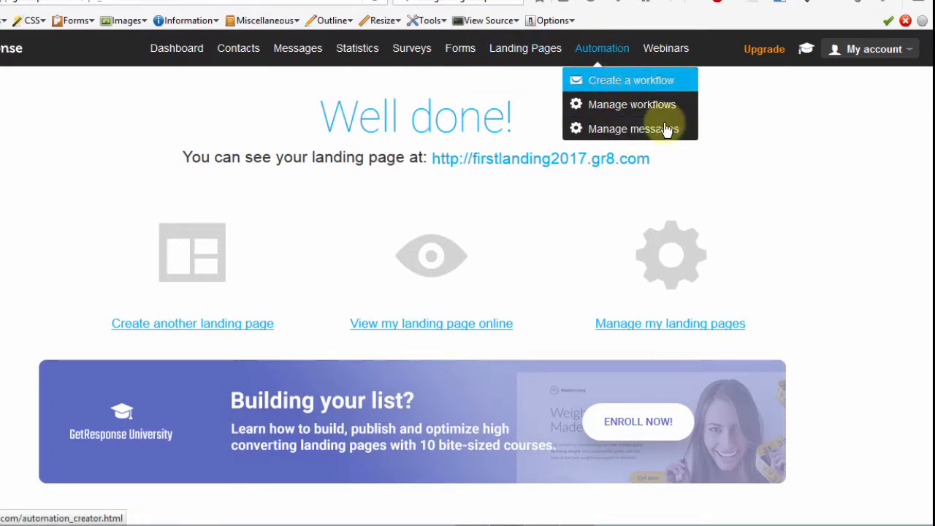
pyautogui.click(823, 155)
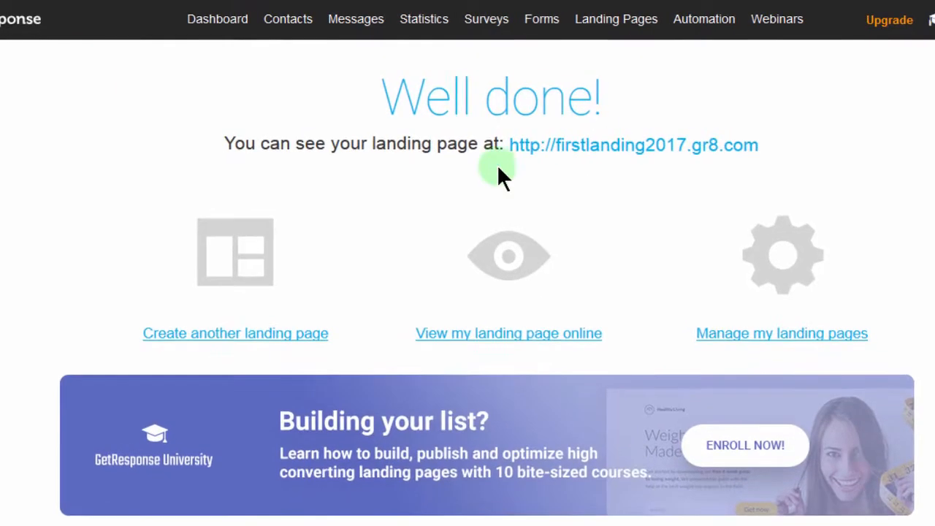
pyautogui.moveTo(753, 149); pyautogui.dragTo(503, 150)
pyautogui.click(548, 199)
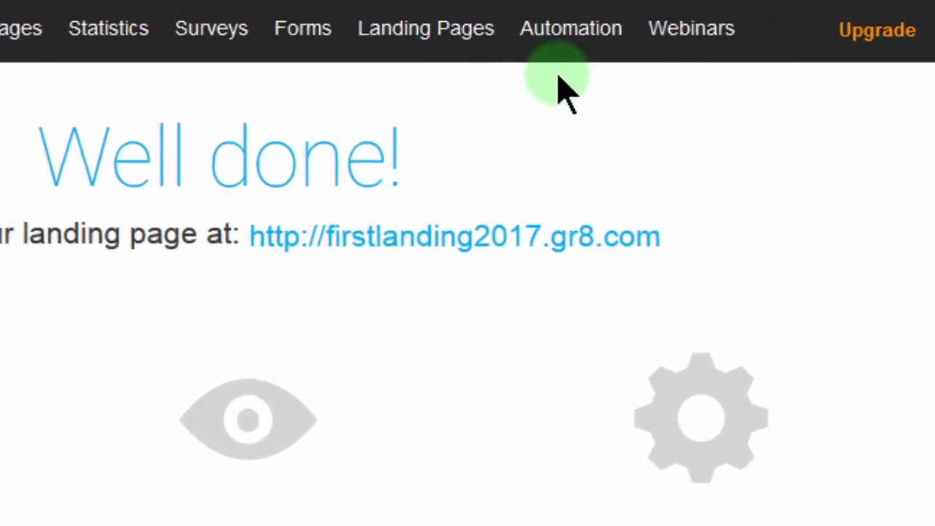
pyautogui.moveTo(667, 22)
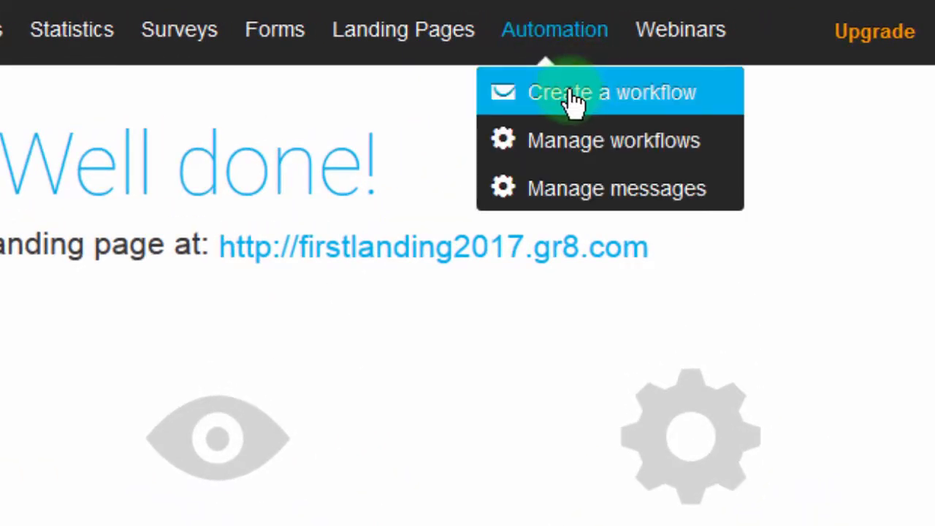
pyautogui.moveTo(557, 29)
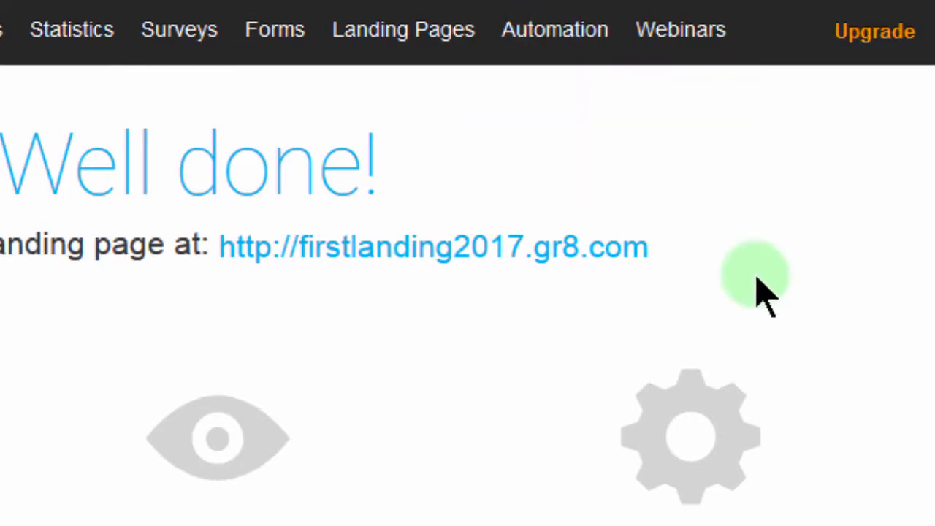
pyautogui.click(569, 192)
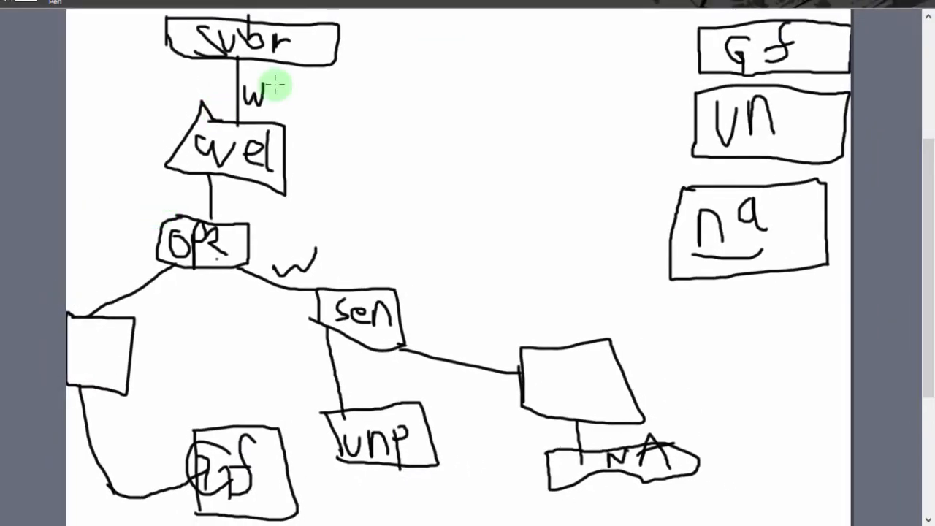
# Switch back to the sketch and connect the "Subr" box with a line to the letters "LP" beside it.
pyautogui.click(328, 46)
pyautogui.moveTo(376, 41)
pyautogui.mouseDown()
pyautogui.moveTo(405, 34)
pyautogui.moveTo(444, 75)
pyautogui.mouseUp()
pyautogui.moveTo(457, 17)
pyautogui.mouseDown()
pyautogui.moveTo(460, 73)
pyautogui.moveTo(479, 15)
pyautogui.mouseUp()
pyautogui.moveTo(476, 50); pyautogui.dragTo(462, 51)
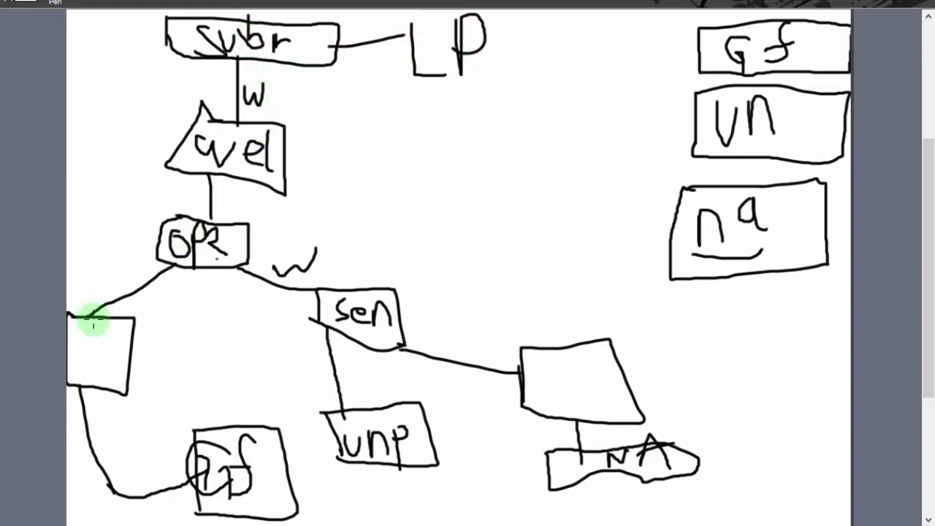
# Draw arrows pointing into the "Gf" and "unp" boxes at the bottom of the sketch.
pyautogui.moveTo(335, 481)
pyautogui.mouseDown()
pyautogui.moveTo(267, 498)
pyautogui.moveTo(298, 511)
pyautogui.mouseUp()
pyautogui.moveTo(409, 499); pyautogui.dragTo(384, 518)
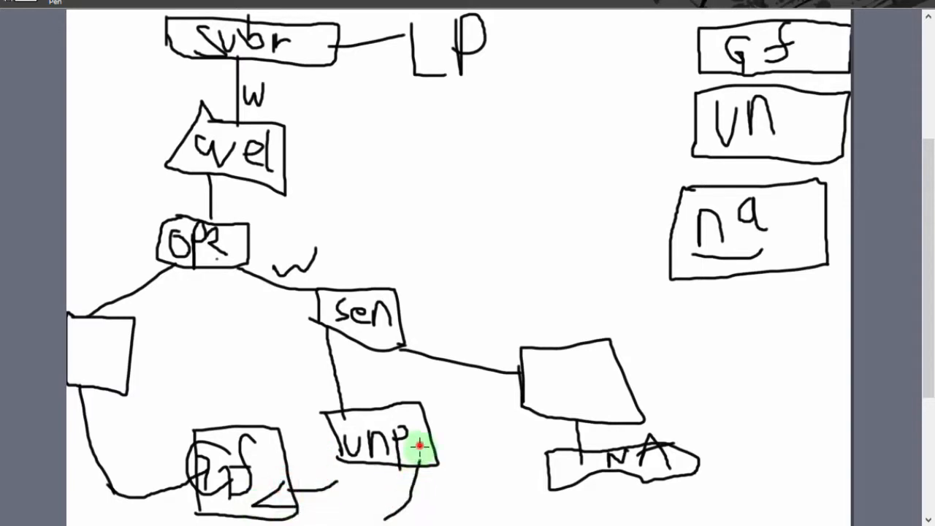
pyautogui.moveTo(419, 445); pyautogui.dragTo(407, 476)
pyautogui.moveTo(419, 448); pyautogui.dragTo(445, 489)
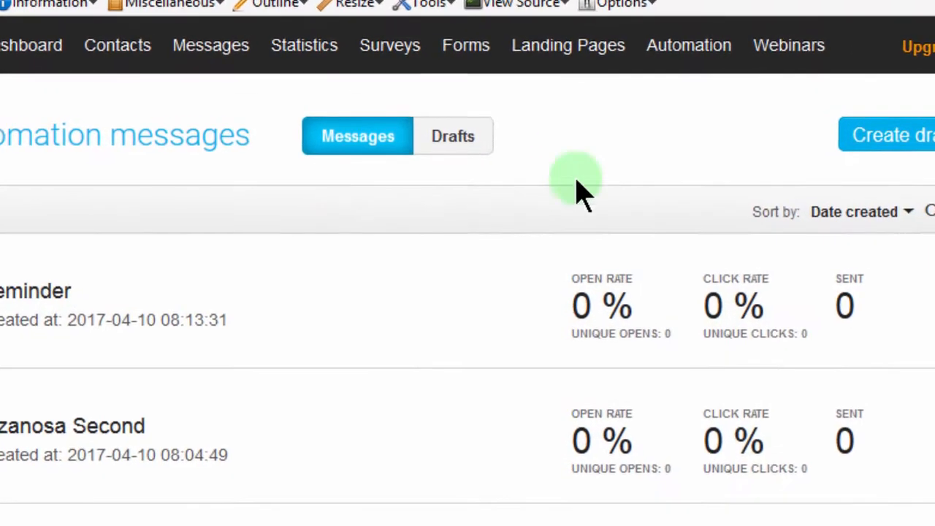
# Switch to GetResponse and create a new automation workflow named "LandingPageFlow".
pyautogui.moveTo(676, 54)
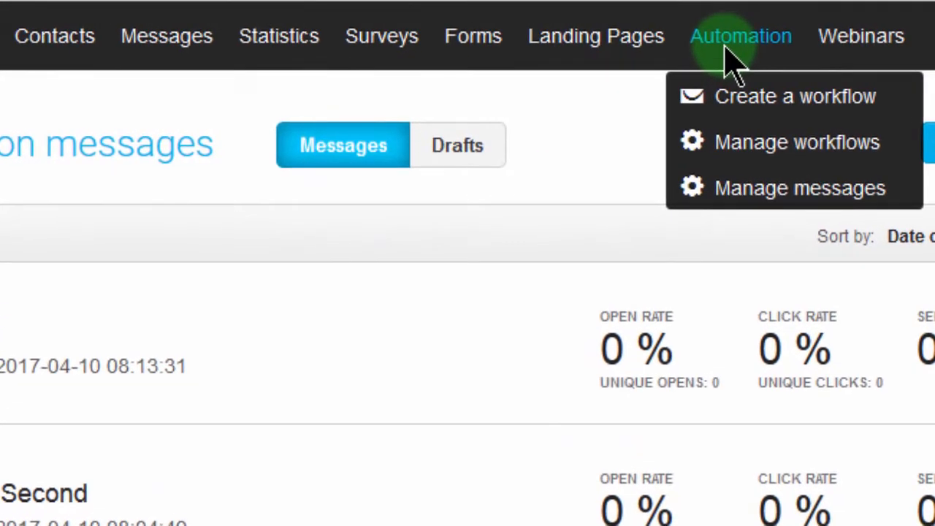
pyautogui.click(760, 99)
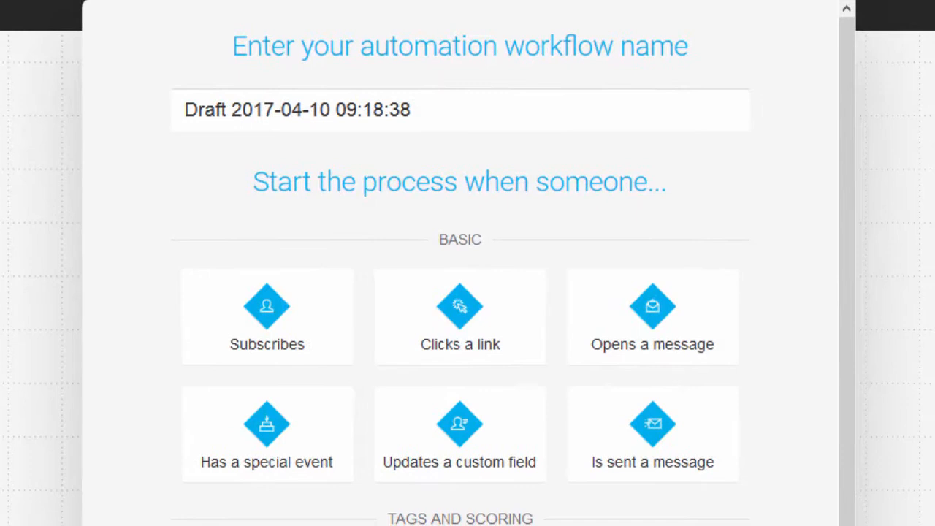
pyautogui.click(411, 110)
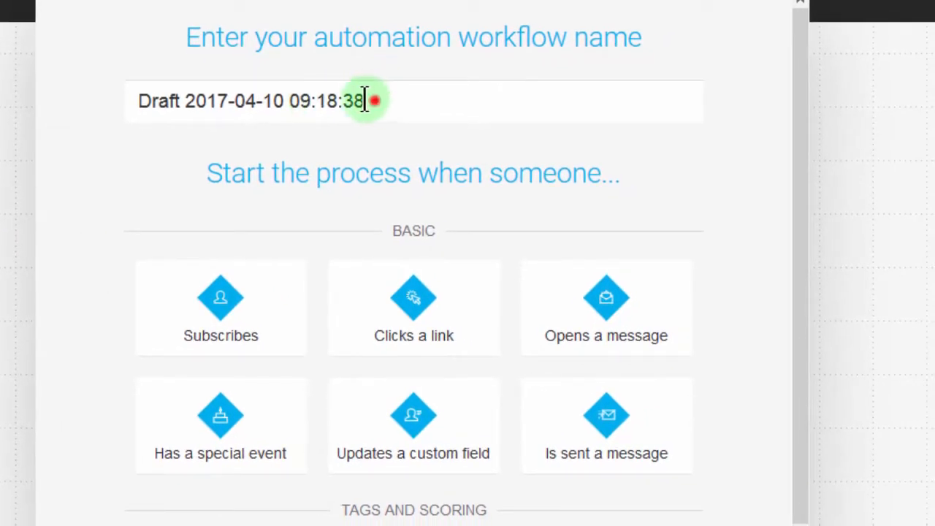
pyautogui.moveTo(365, 100); pyautogui.dragTo(53, 80)
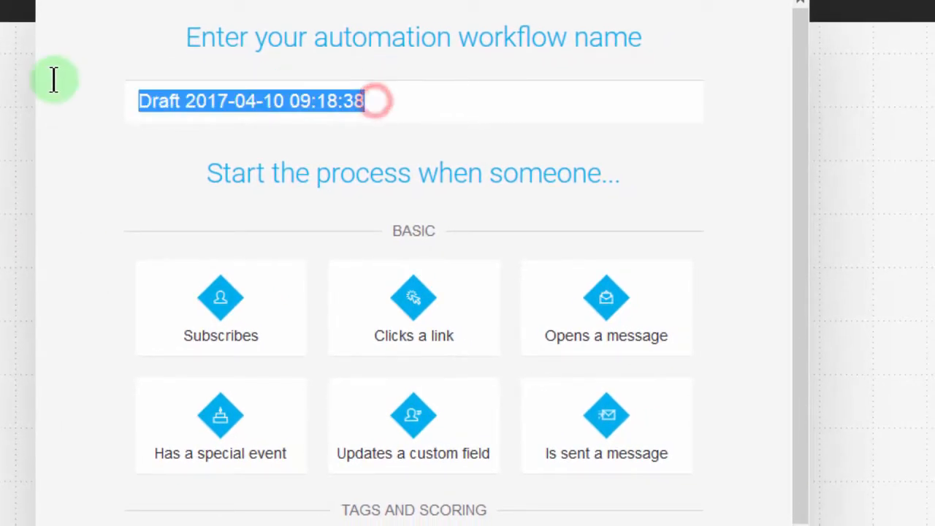
pyautogui.press('BackSpace')
pyautogui.write('Land')
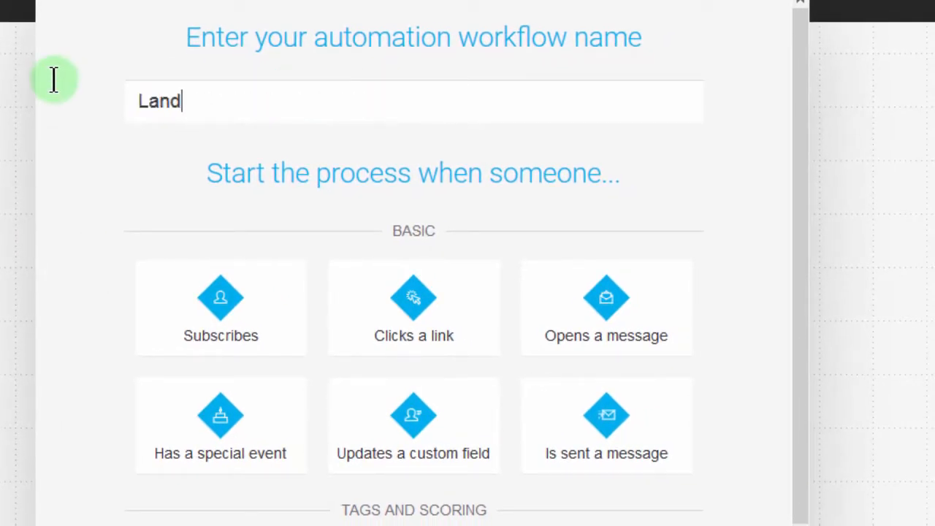
pyautogui.write('ingPageFlo')
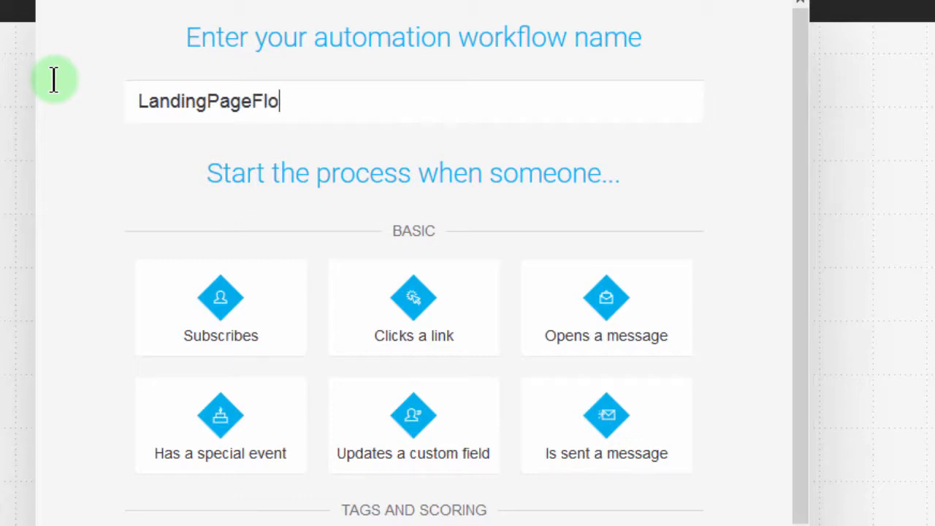
pyautogui.write('w')
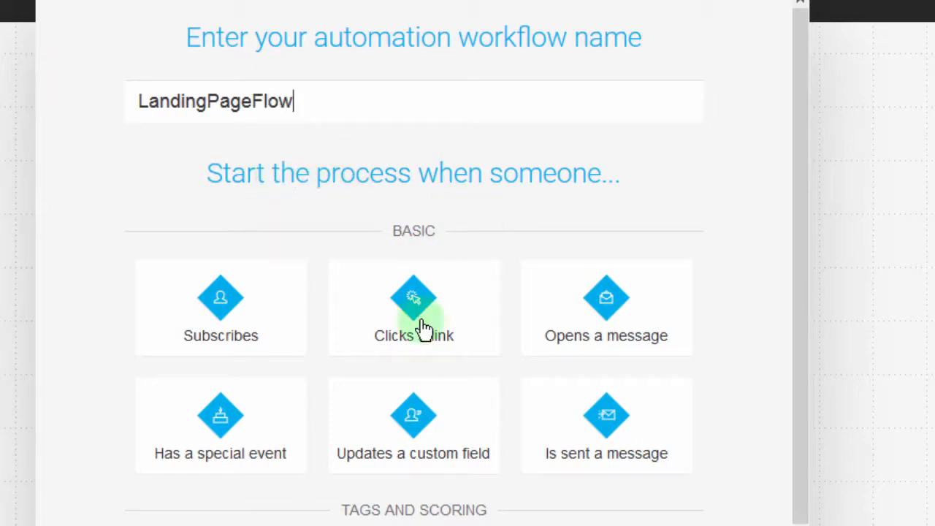
# Start the workflow with the "Opens a message" condition and delete that element from the canvas.
pyautogui.moveTo(801, 277); pyautogui.dragTo(795, 387)
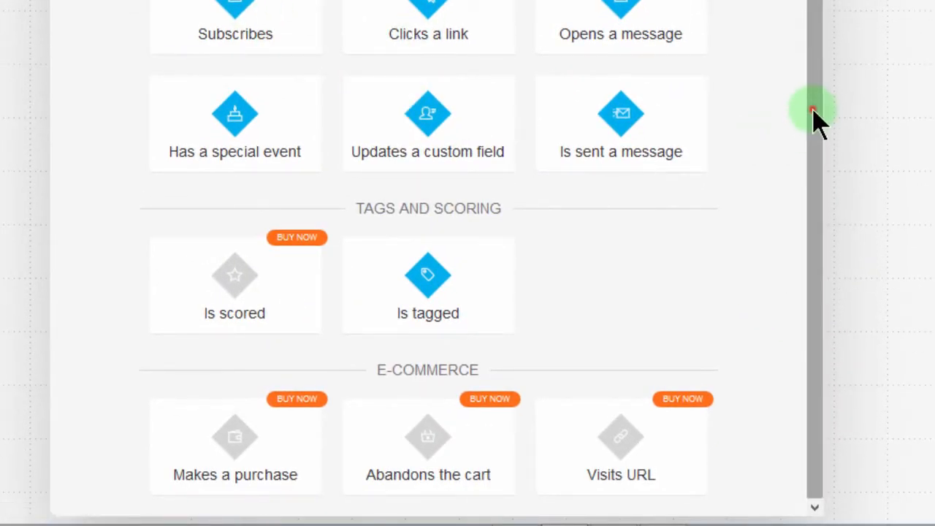
pyautogui.moveTo(810, 111); pyautogui.dragTo(818, 5)
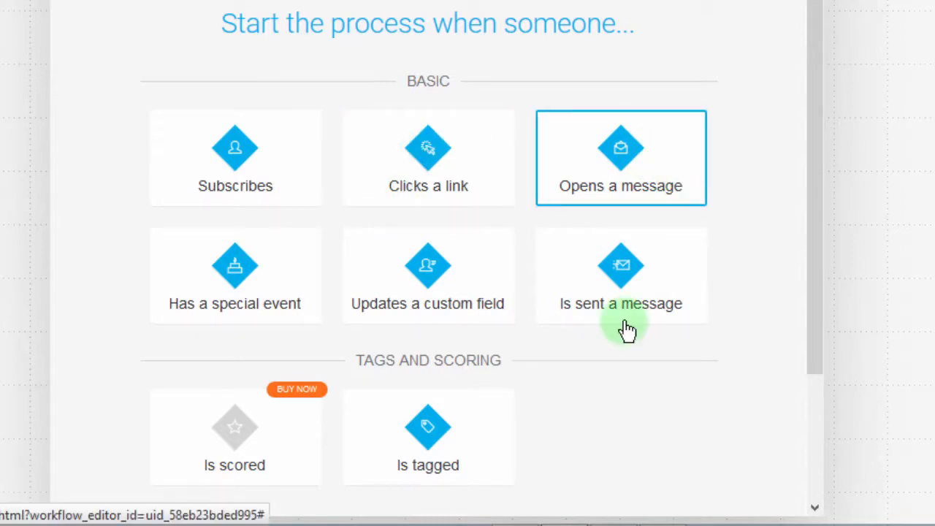
pyautogui.click(606, 167)
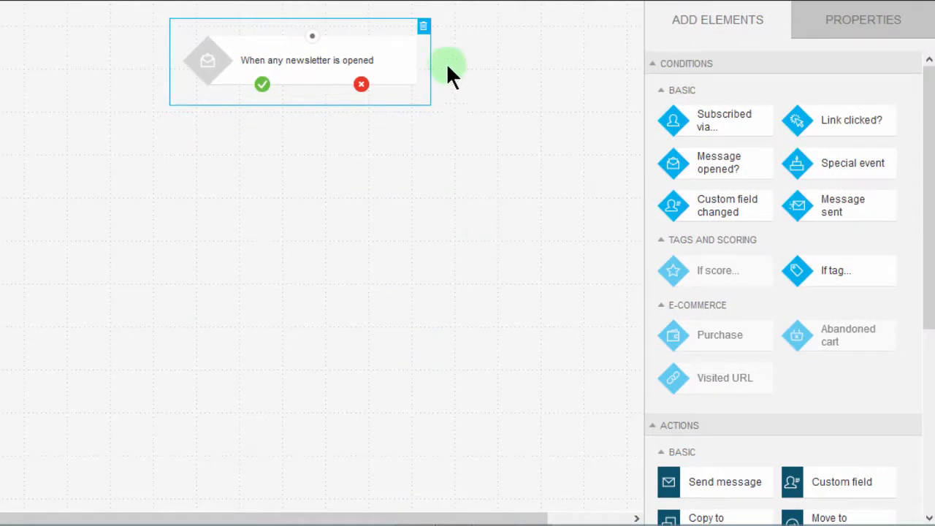
pyautogui.click(424, 31)
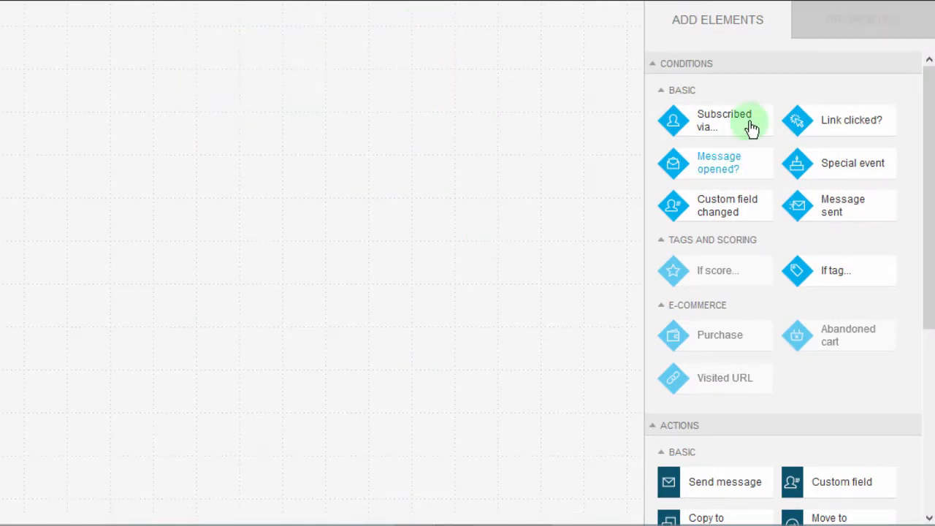
# Add a "Subscribed via..." condition at the canvas's upper left and set its campaign to the specific campaign newstudents.
pyautogui.moveTo(730, 126); pyautogui.dragTo(61, 36)
pyautogui.moveTo(162, 38); pyautogui.dragTo(127, 54)
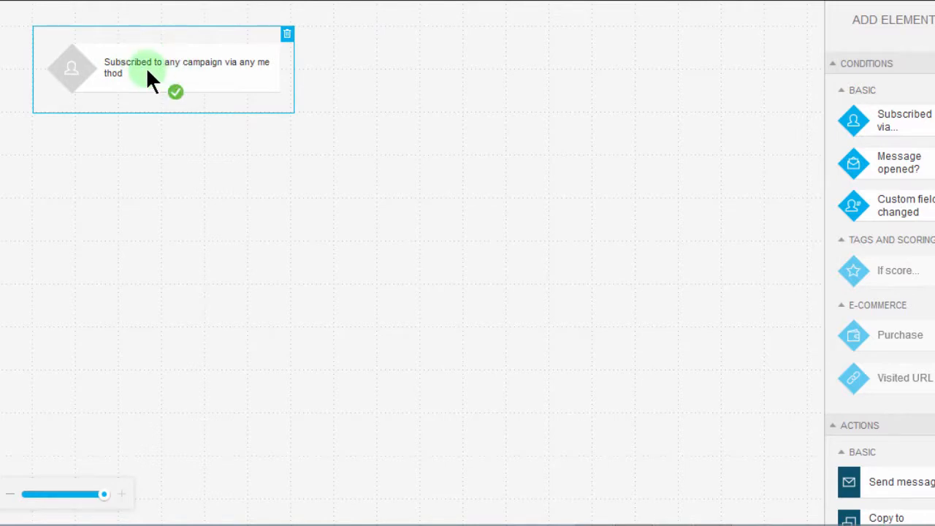
pyautogui.click(148, 64)
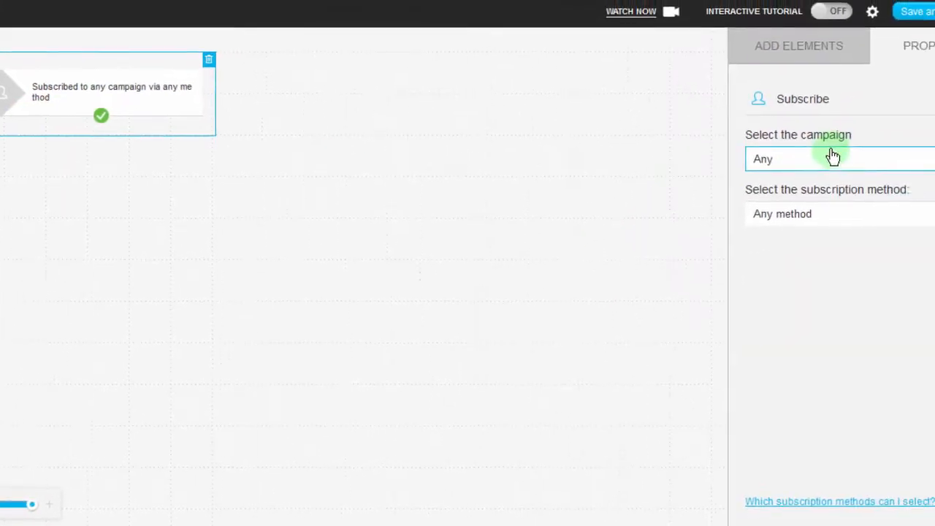
pyautogui.click(807, 166)
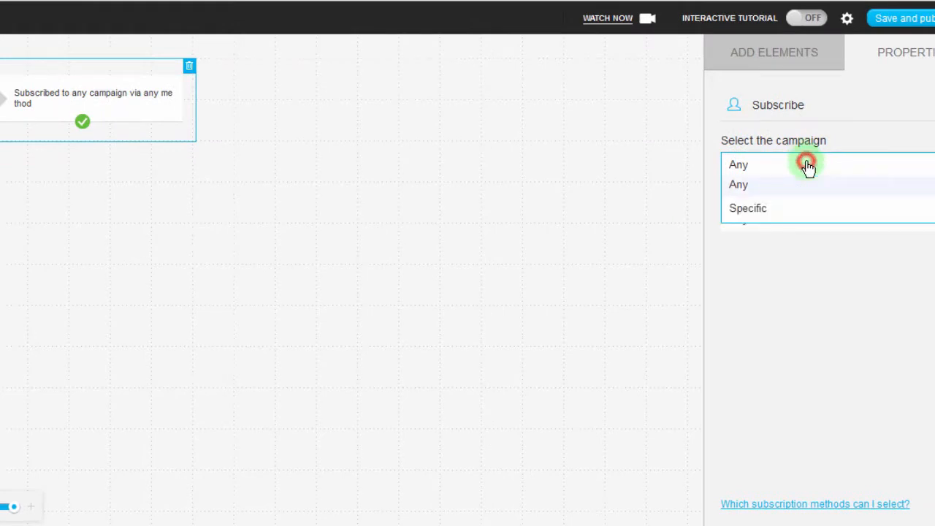
pyautogui.click(767, 211)
pyautogui.click(784, 209)
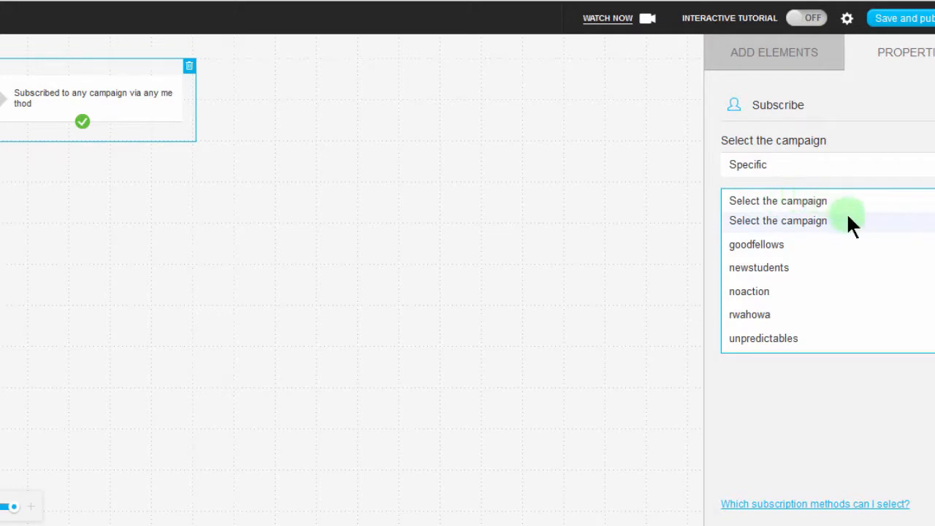
pyautogui.click(790, 269)
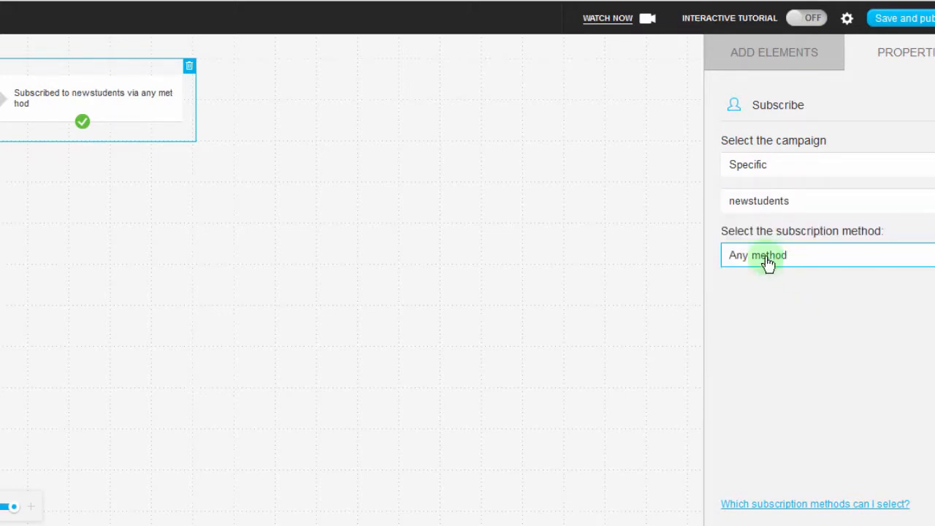
# Set the condition's subscription method to Landing page, limited to the specific page "Landing page 2017/04/10".
pyautogui.click(797, 259)
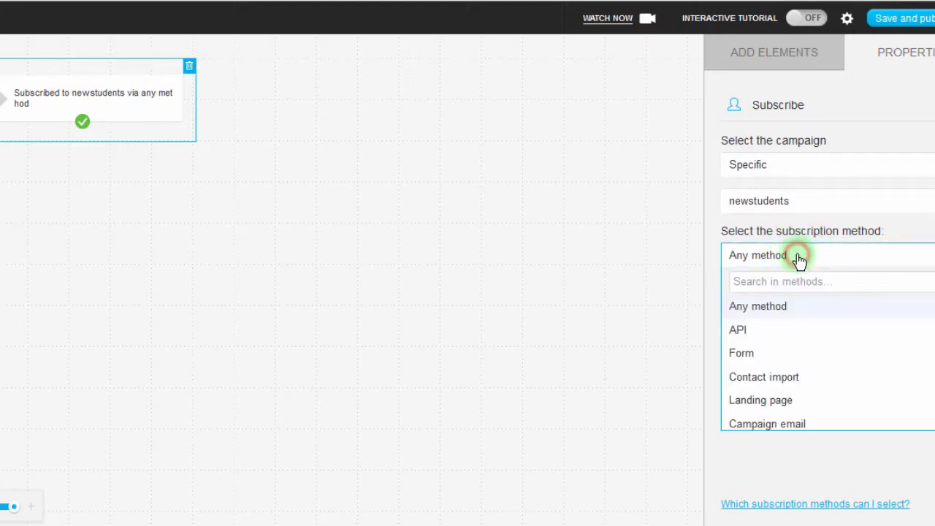
pyautogui.click(784, 403)
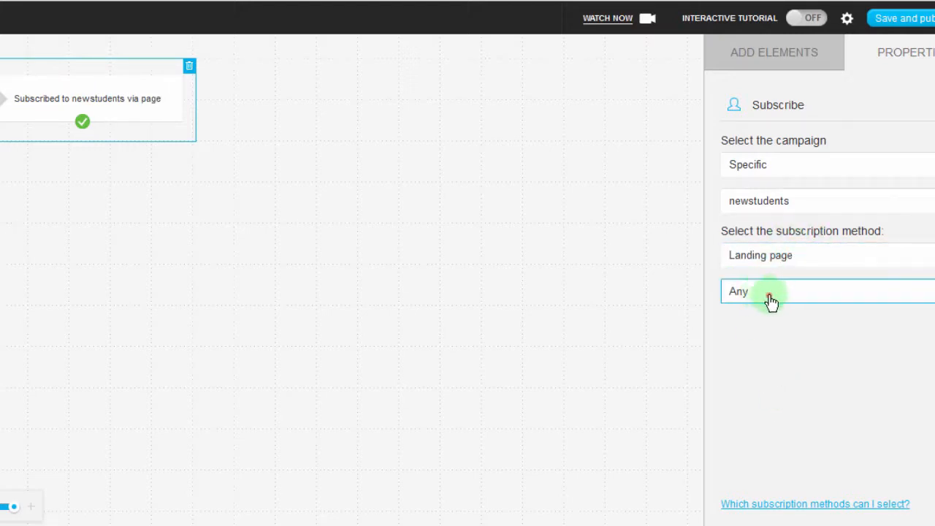
pyautogui.click(771, 300)
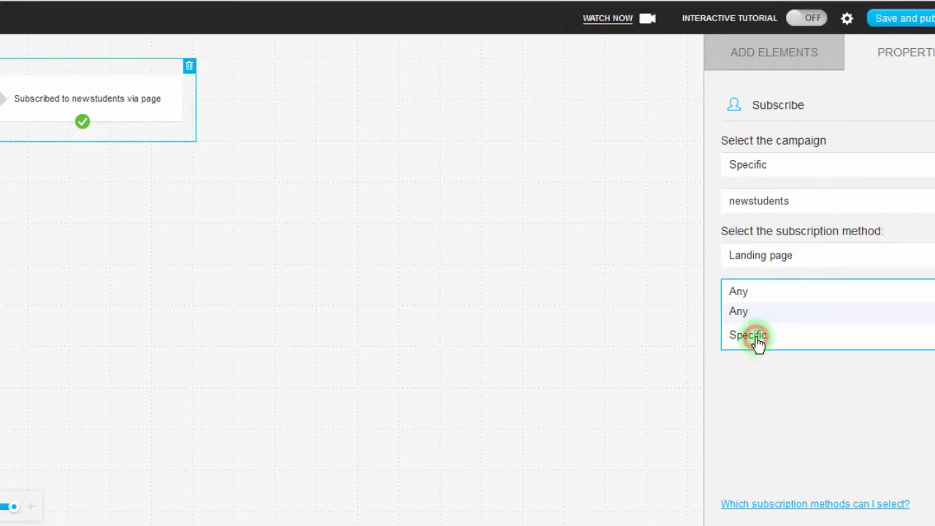
pyautogui.click(757, 339)
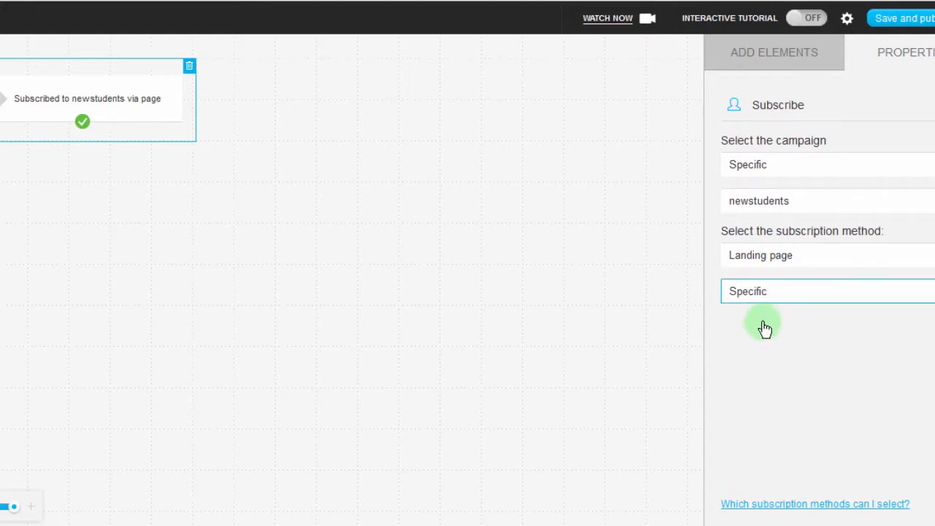
pyautogui.click(777, 332)
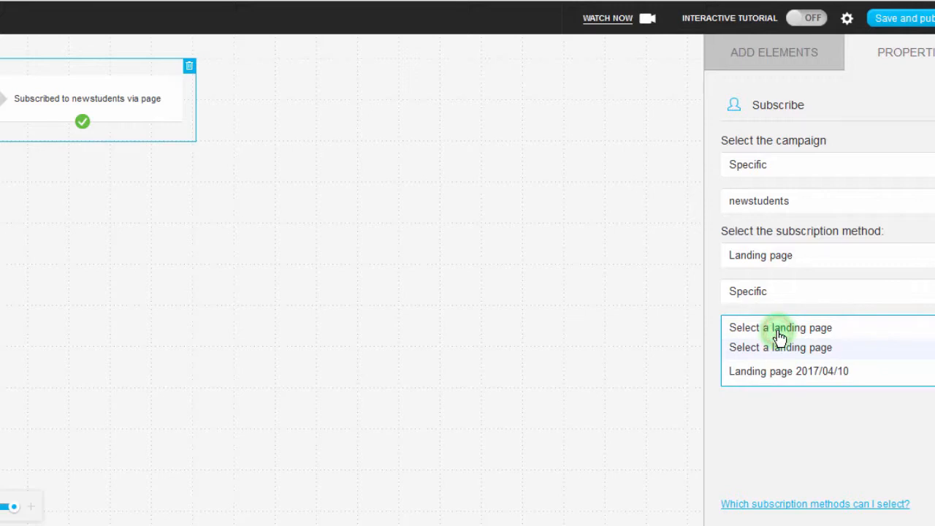
pyautogui.click(787, 376)
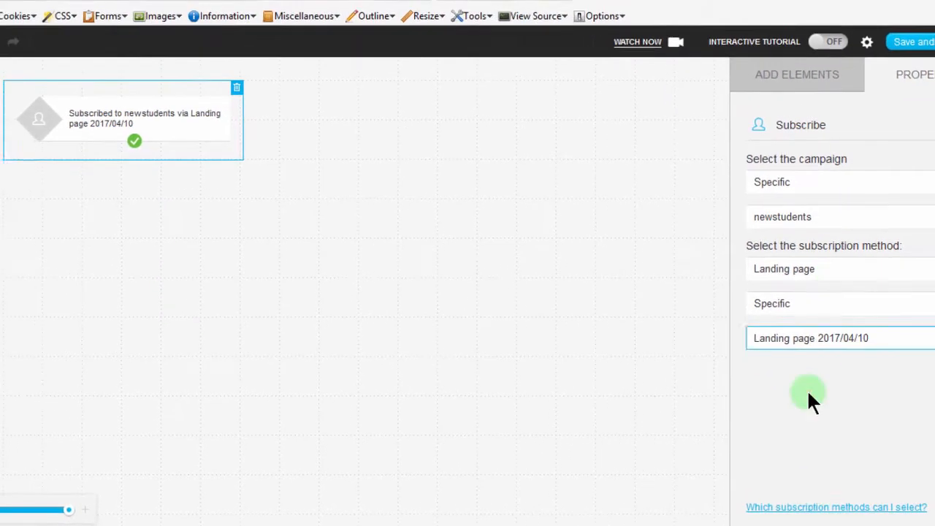
pyautogui.click(810, 394)
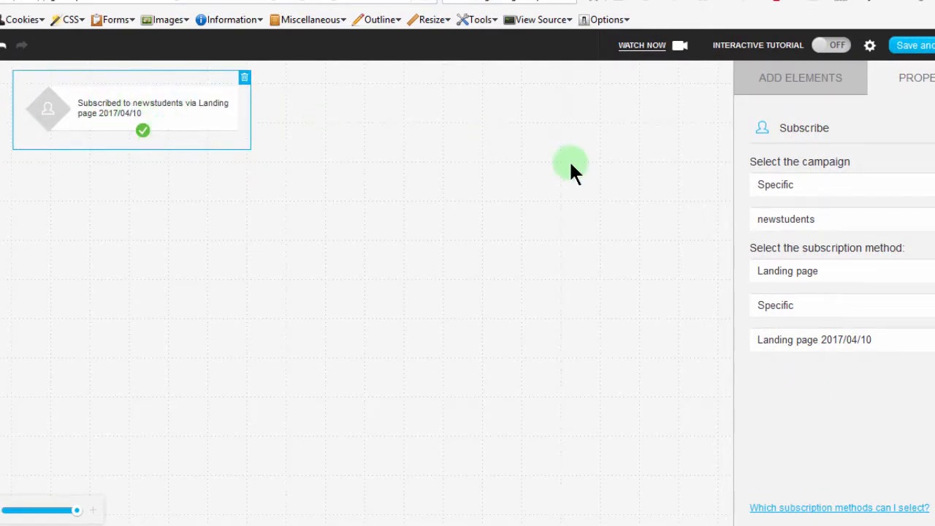
# Add a Send message action below the subscription condition and connect it to the condition's positive branch.
pyautogui.click(780, 84)
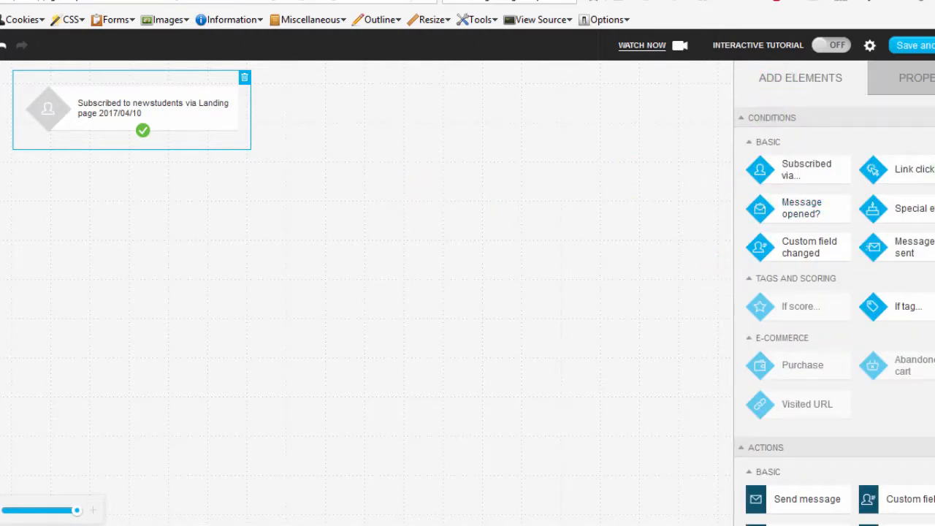
pyautogui.scroll(-4, 834, 314)
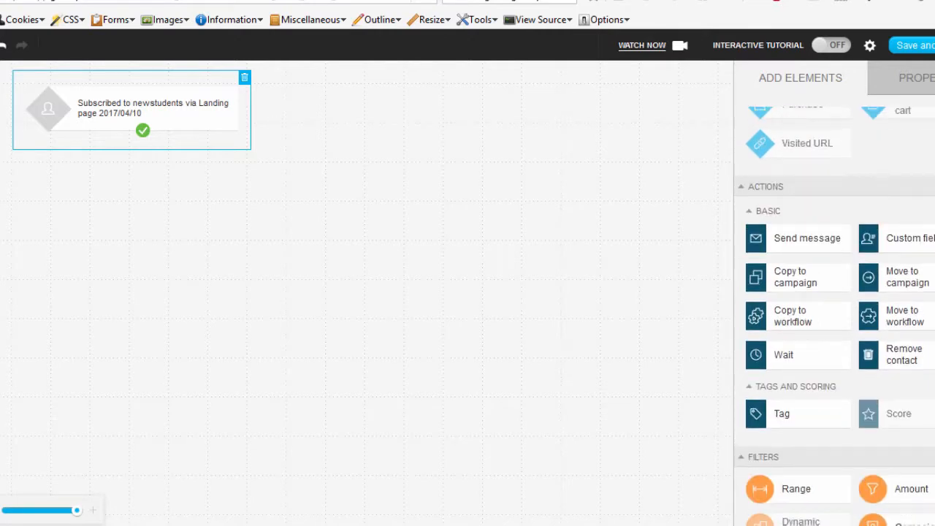
pyautogui.scroll(4, 834, 314)
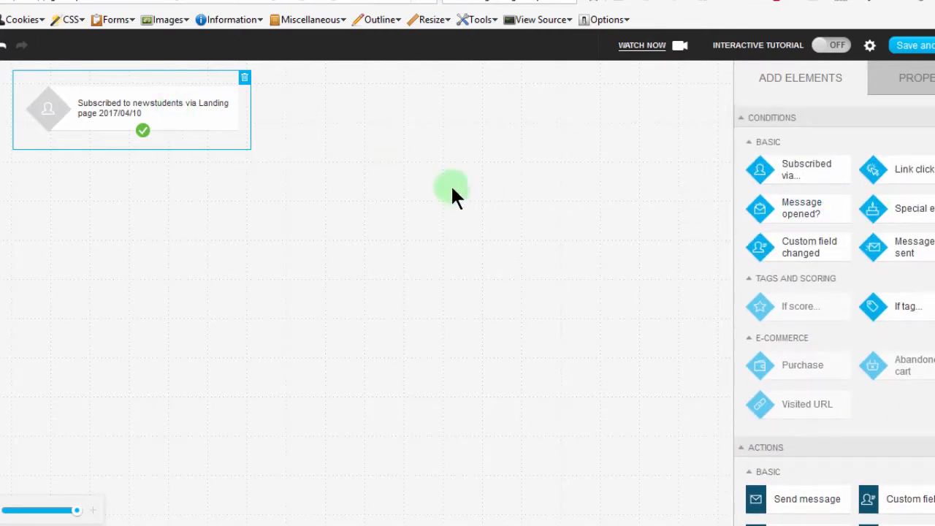
pyautogui.scroll(-4, 834, 292)
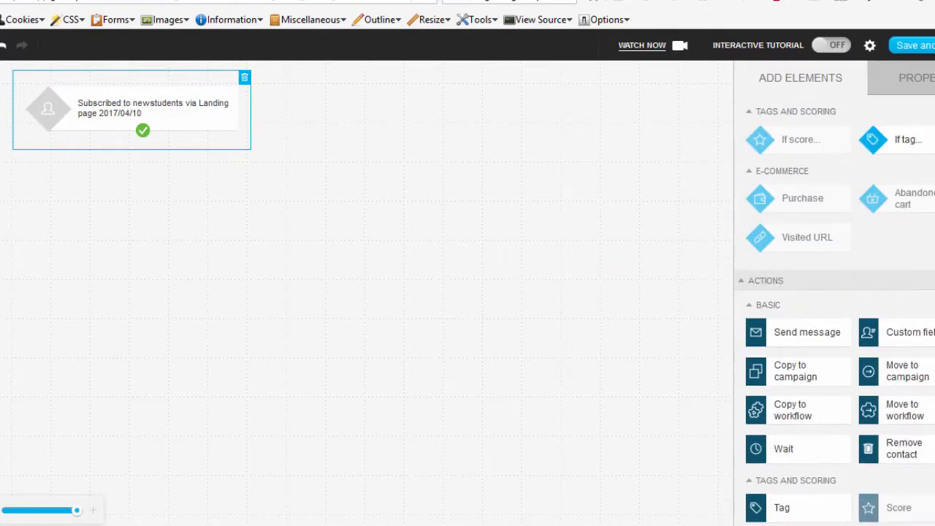
pyautogui.moveTo(816, 225); pyautogui.dragTo(143, 176)
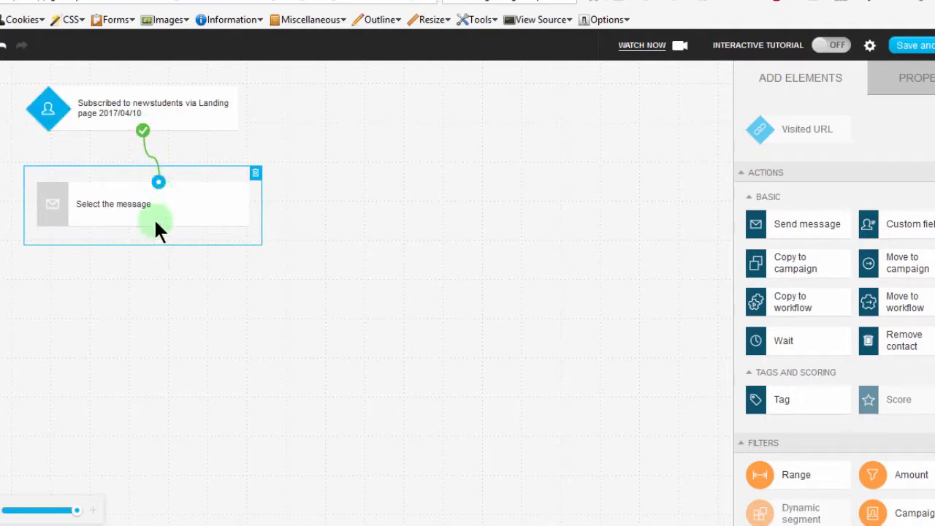
# Try to assign the newsletter layout "Bizanosa First" to the Send message action.
pyautogui.click(124, 204)
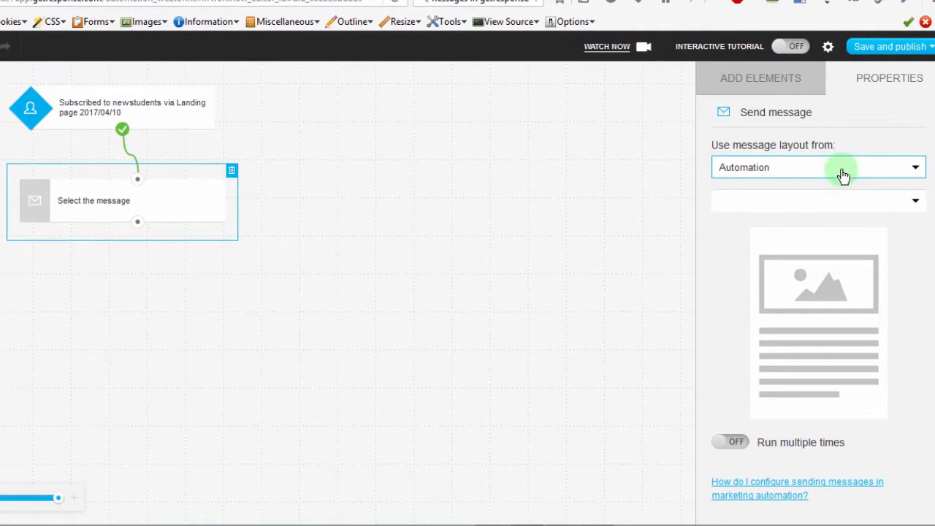
pyautogui.click(831, 168)
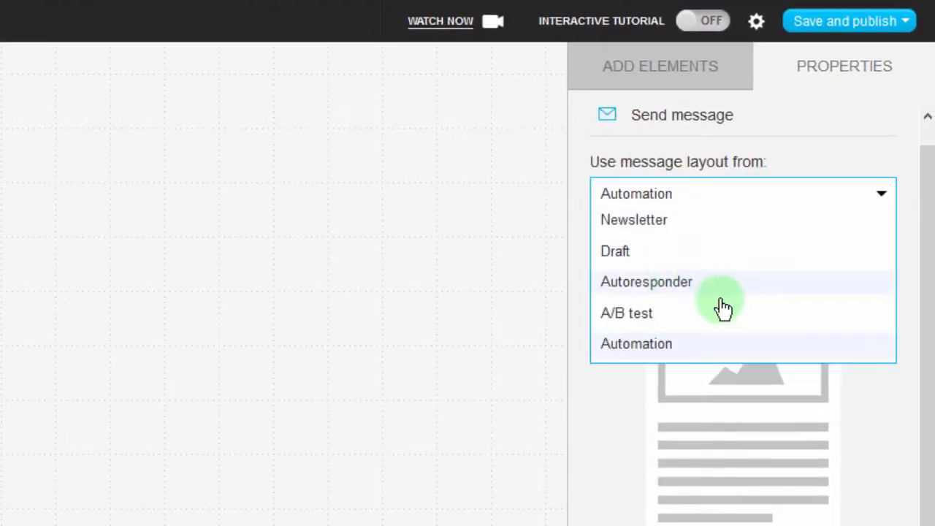
pyautogui.click(649, 225)
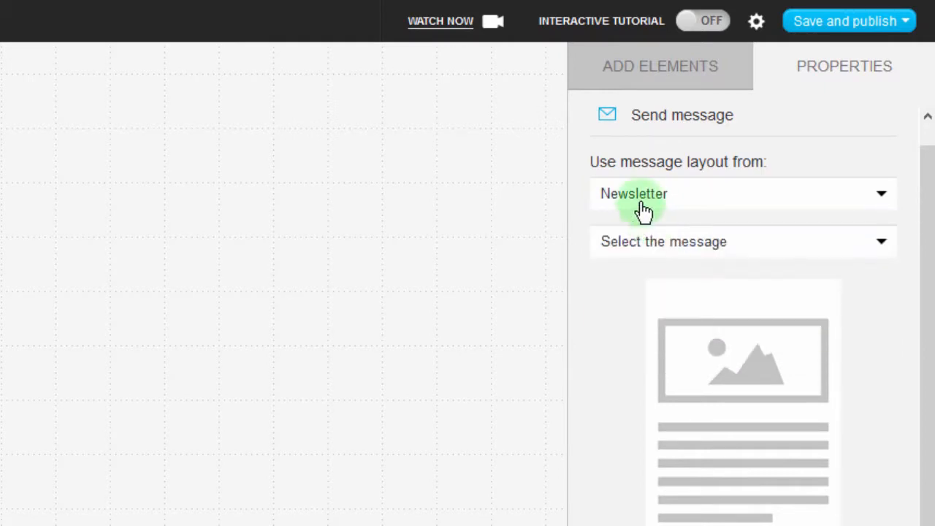
pyautogui.click(730, 243)
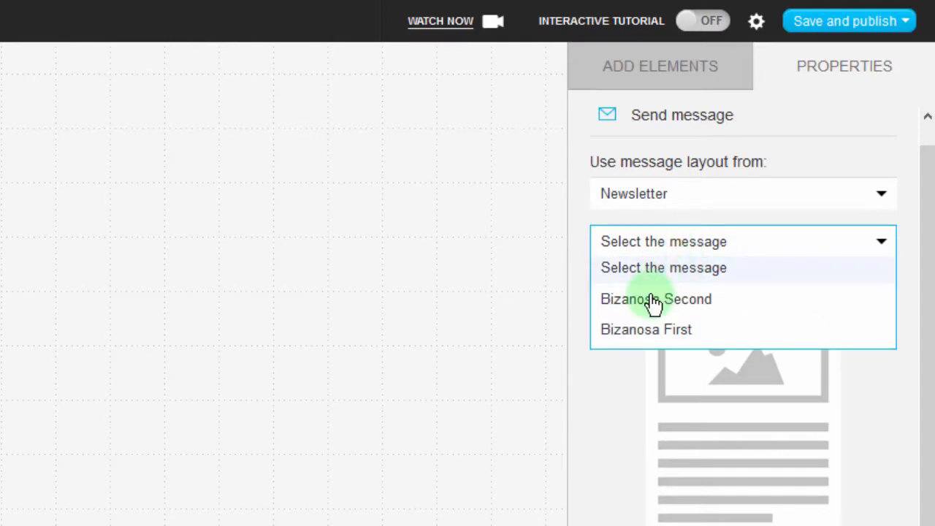
pyautogui.click(652, 330)
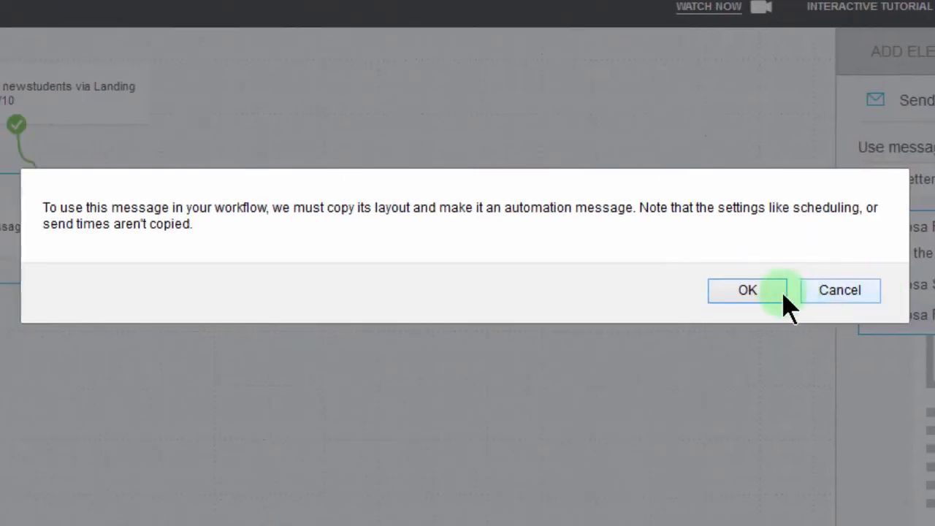
pyautogui.click(589, 297)
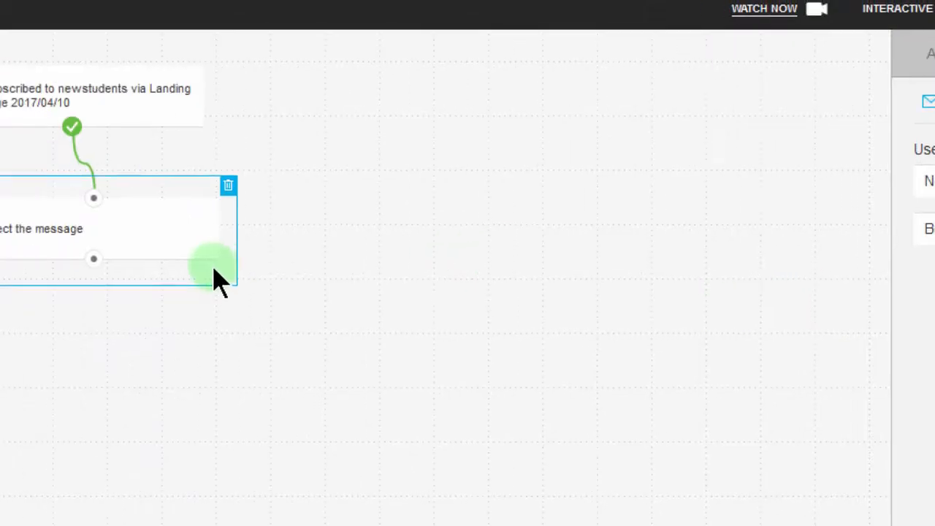
# Shift the Send message action slightly left, place a Wait action beneath it, and link the two.
pyautogui.moveTo(104, 220); pyautogui.dragTo(60, 216)
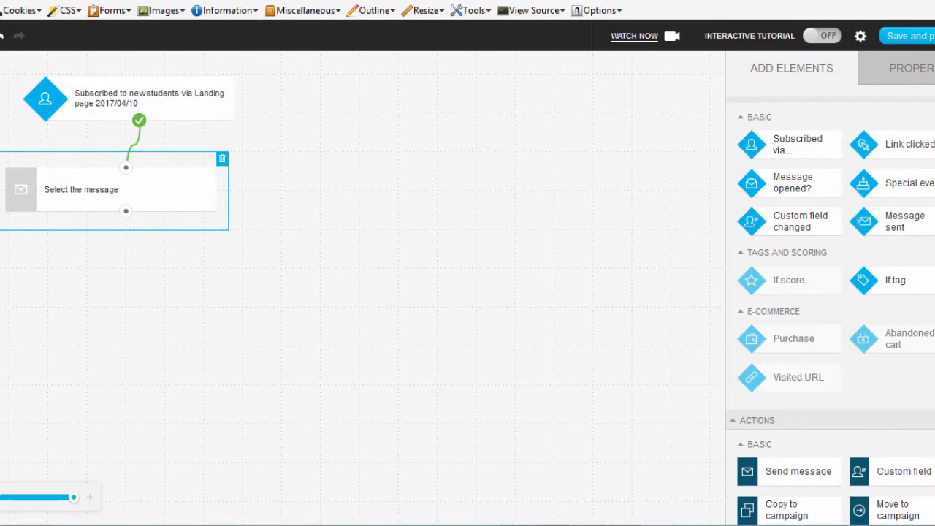
pyautogui.scroll(-3, 830, 311)
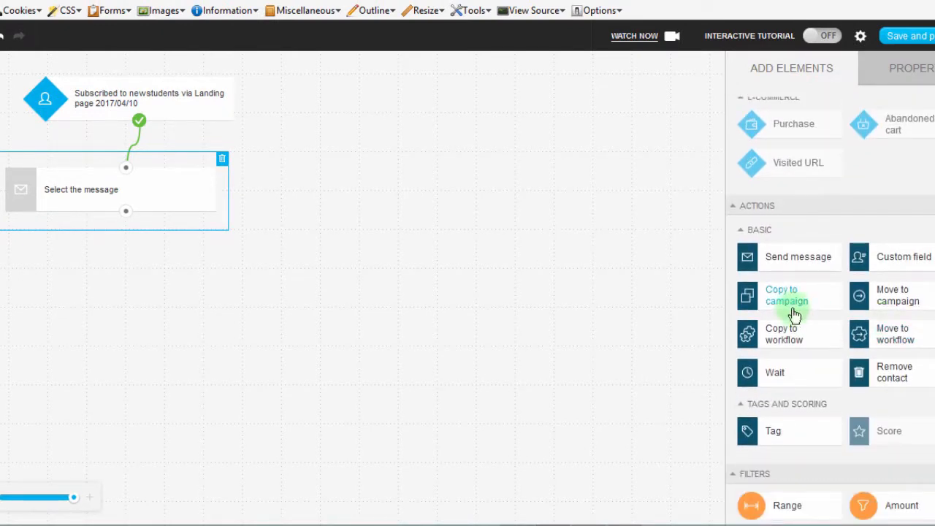
pyautogui.click(774, 377)
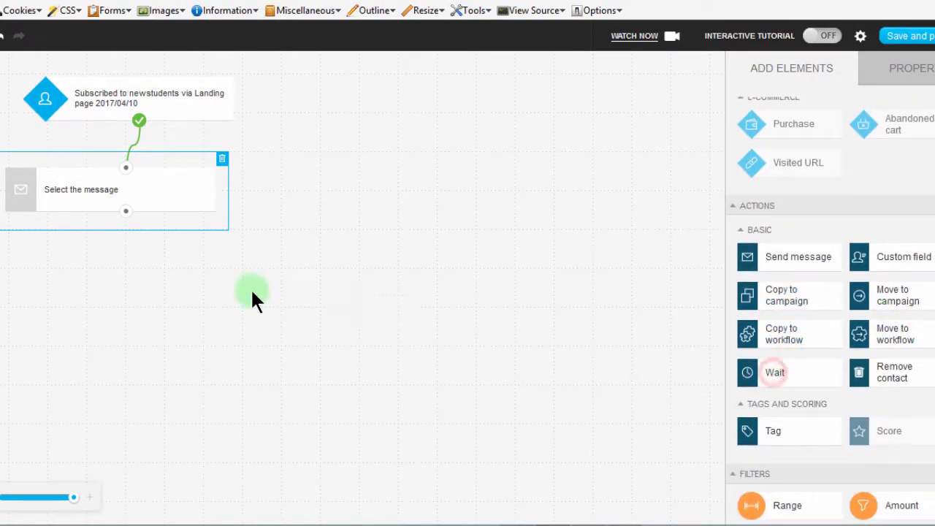
pyautogui.moveTo(252, 291); pyautogui.dragTo(126, 263)
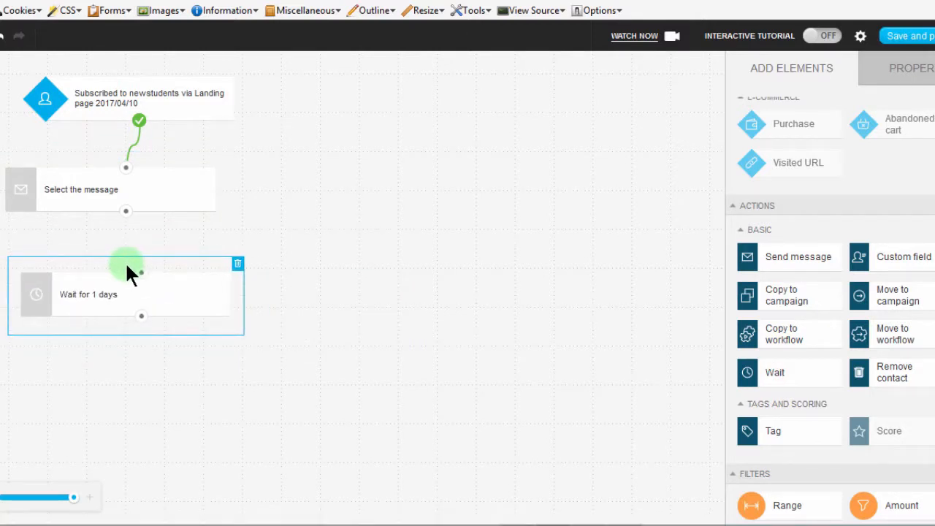
pyautogui.click(127, 215)
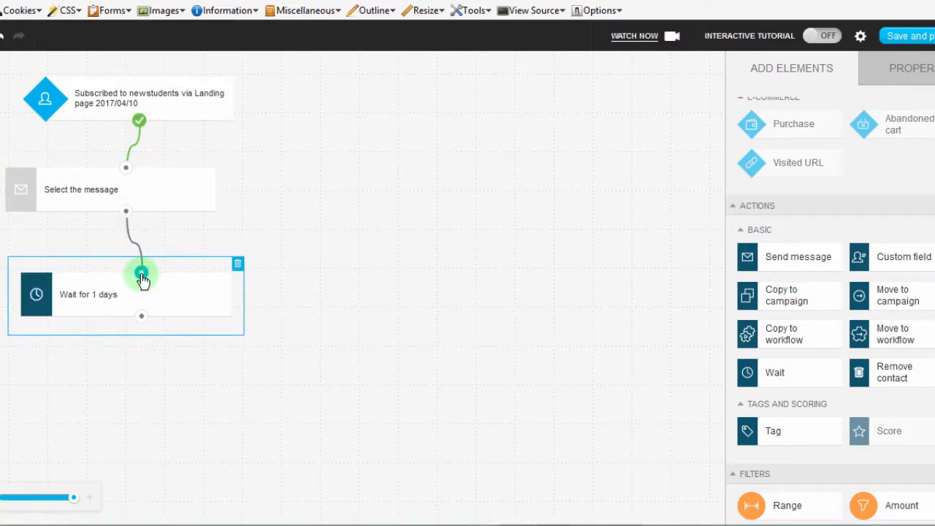
pyautogui.moveTo(111, 292); pyautogui.dragTo(88, 271)
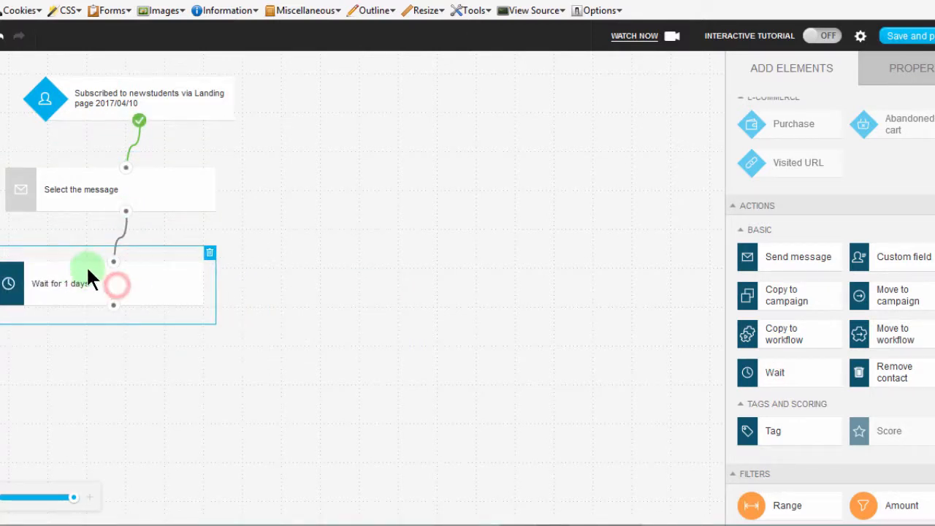
# Set the Send message action to use the newsletter layout "Bizanosa First", accepting its copy as an automation message.
pyautogui.click(41, 190)
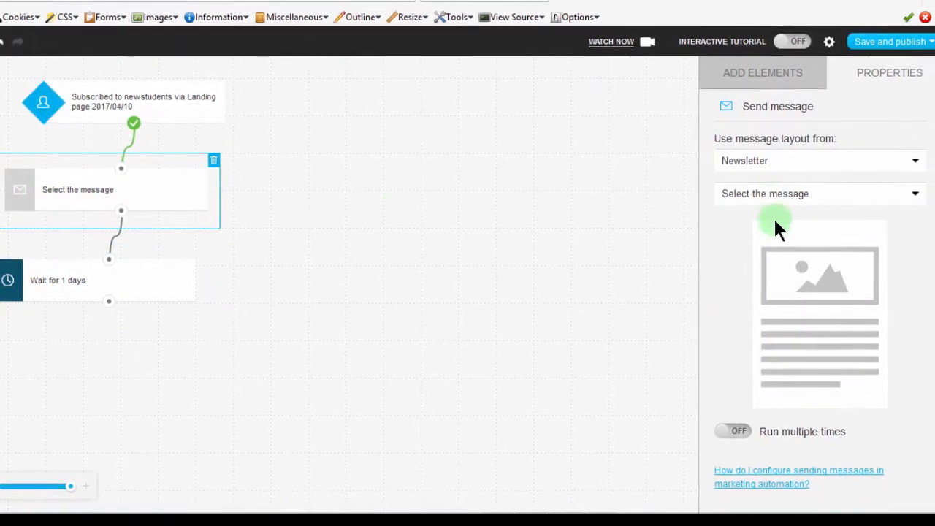
pyautogui.click(785, 175)
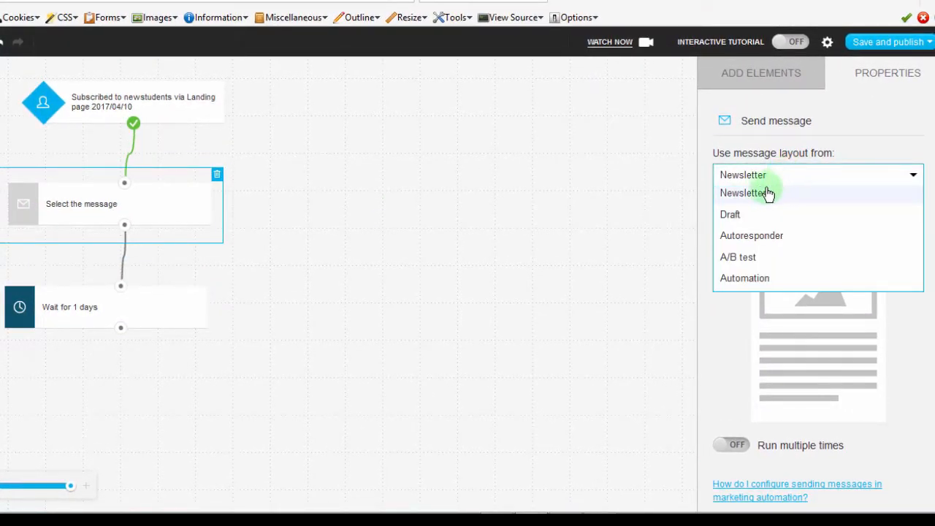
pyautogui.click(757, 194)
pyautogui.click(768, 214)
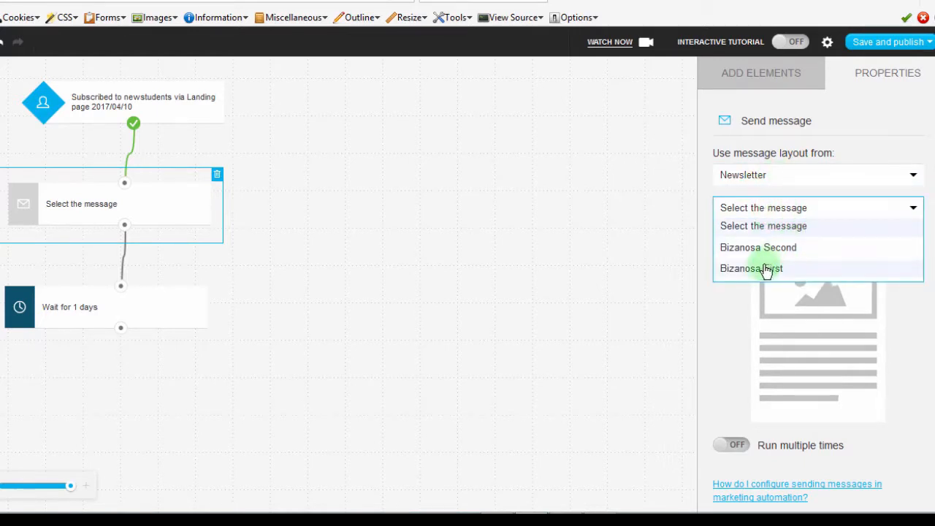
pyautogui.click(763, 270)
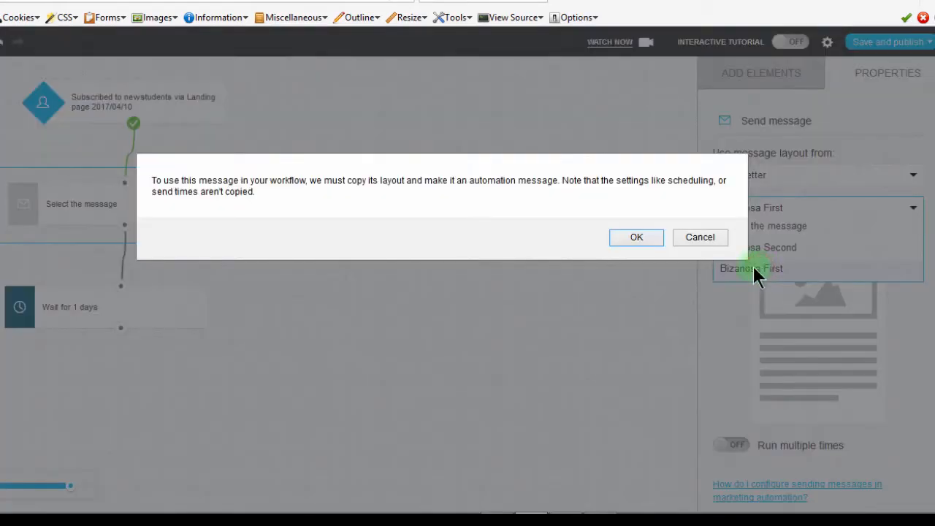
pyautogui.click(634, 237)
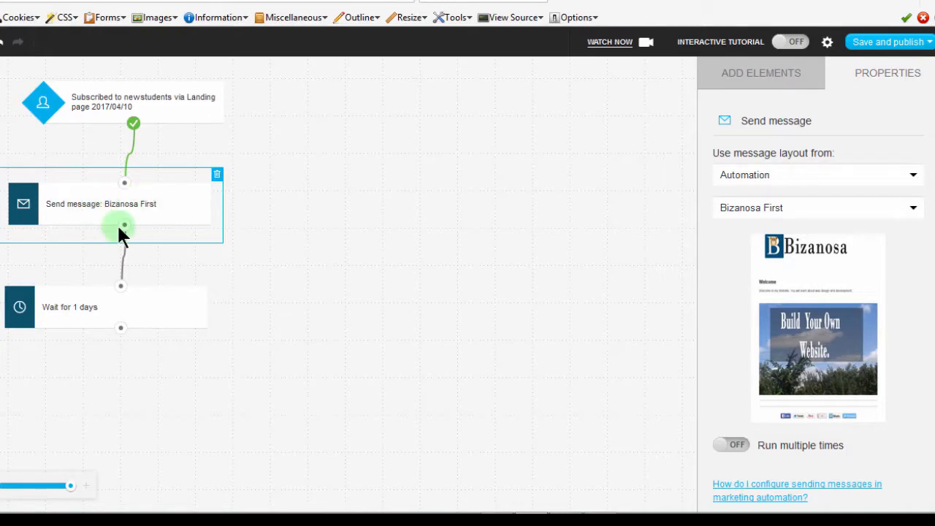
# Set the Wait action to 4 days and connect a new "Message opened?" condition below it.
pyautogui.click(64, 301)
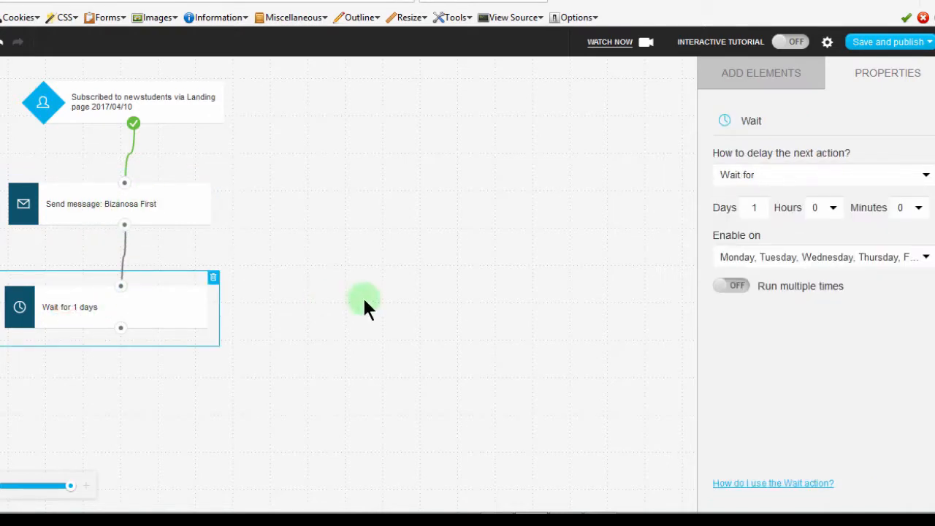
pyautogui.doubleClick(755, 208)
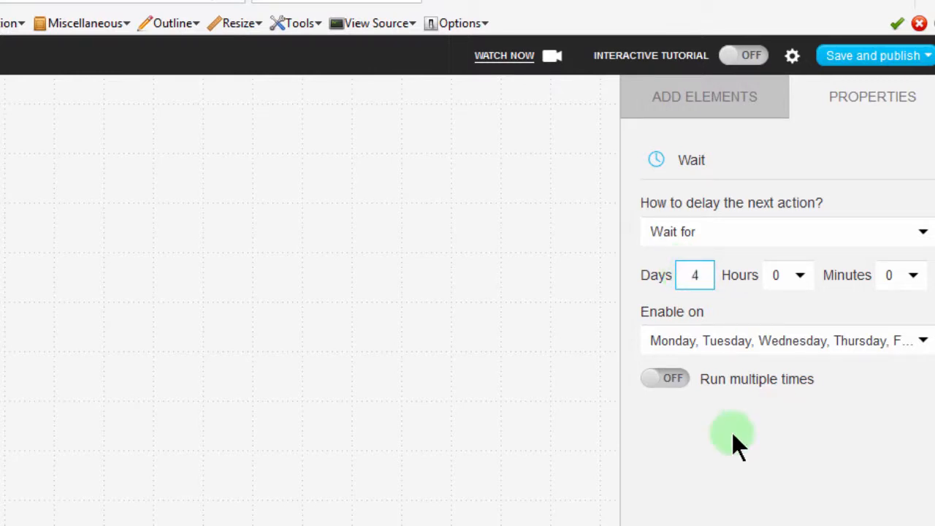
pyautogui.click(709, 100)
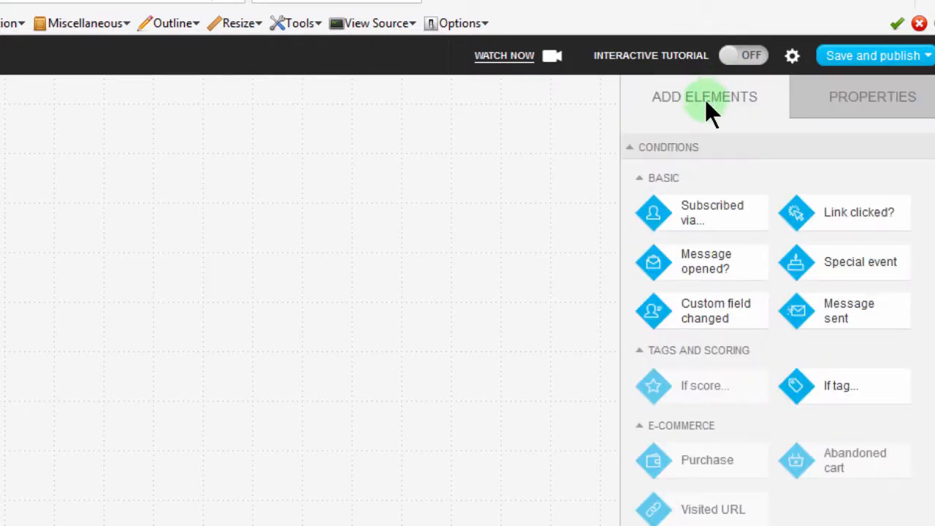
pyautogui.moveTo(933, 205)
pyautogui.mouseDown()
pyautogui.moveTo(934, 298)
pyautogui.moveTo(934, 191)
pyautogui.mouseUp()
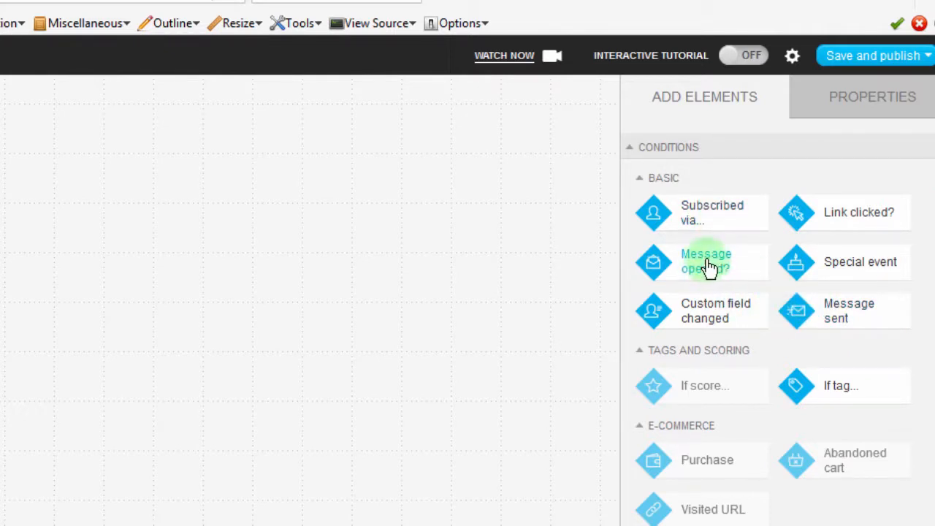
pyautogui.moveTo(706, 267); pyautogui.dragTo(88, 343)
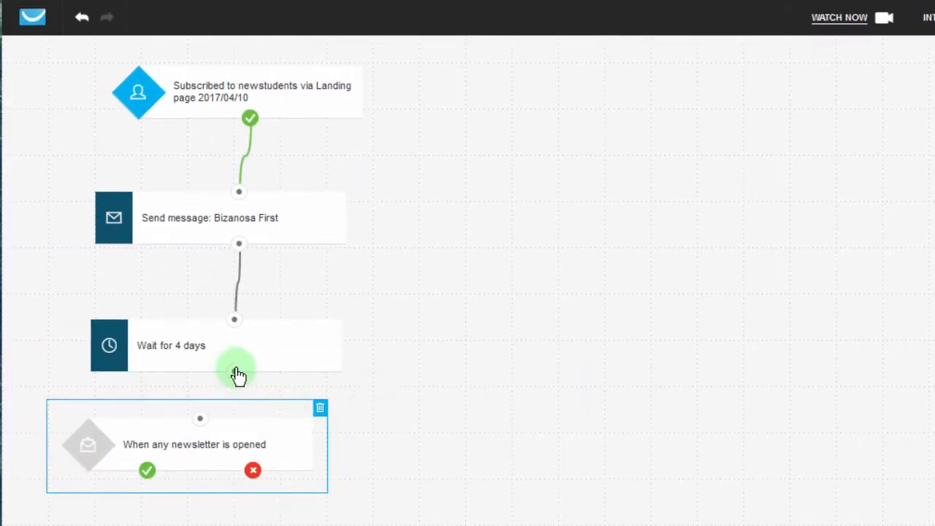
pyautogui.moveTo(234, 374); pyautogui.dragTo(198, 417)
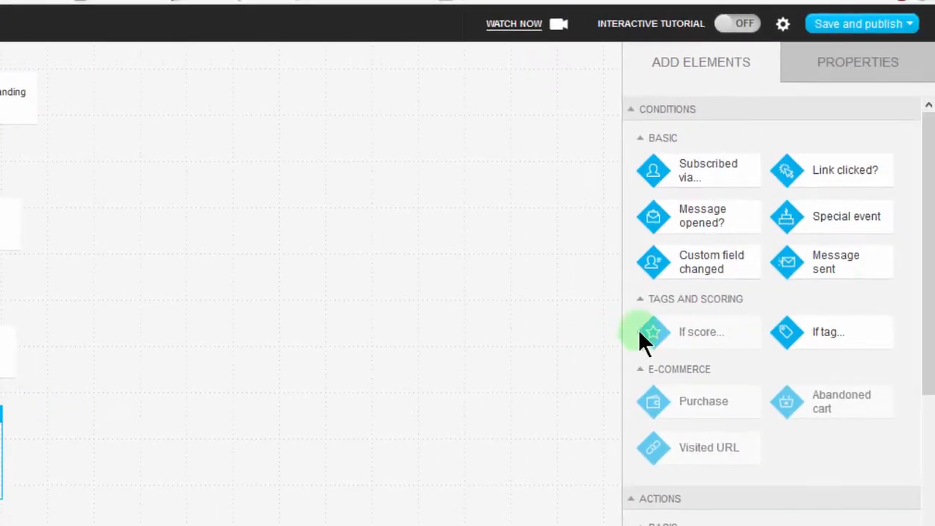
# Place a "Link clicked?" condition at the bottom of the flow and connect it to the message-opened condition's positive branch.
pyautogui.moveTo(929, 203); pyautogui.dragTo(926, 422)
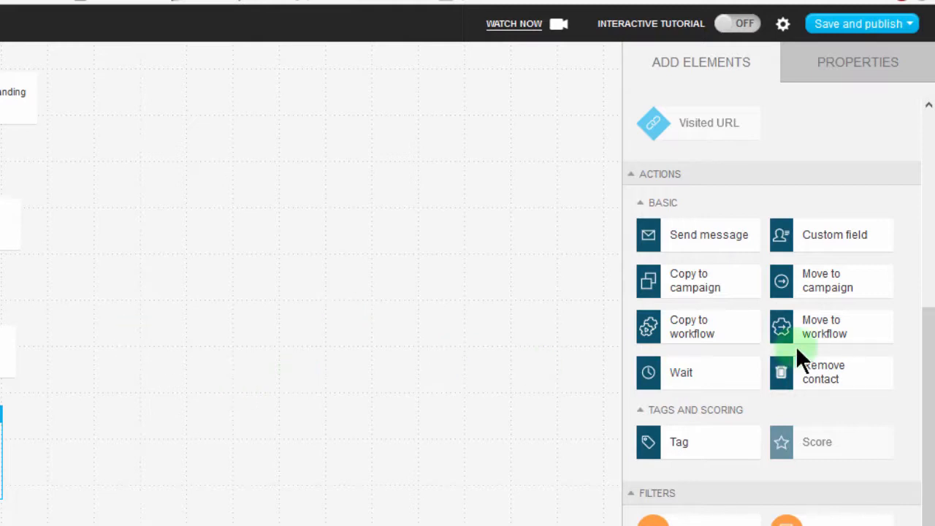
pyautogui.moveTo(929, 381); pyautogui.dragTo(896, 175)
pyautogui.moveTo(839, 167); pyautogui.dragTo(161, 398)
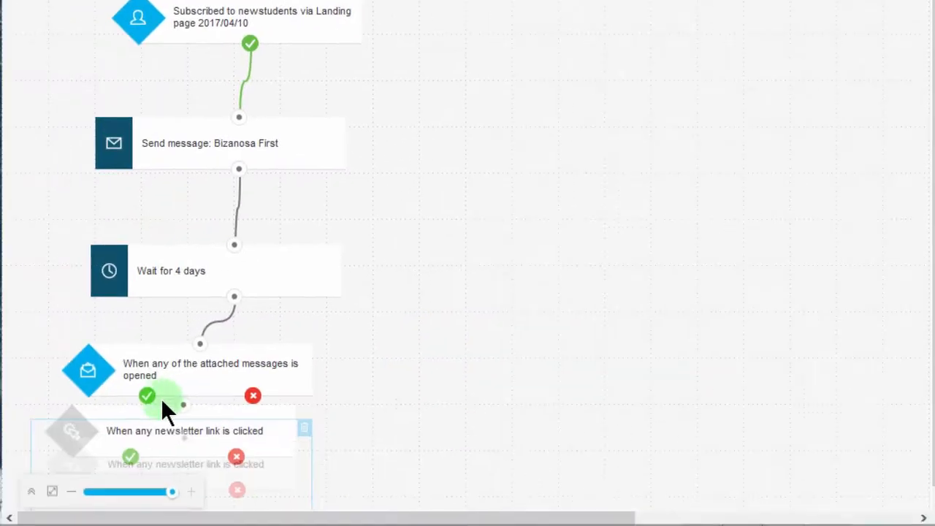
pyautogui.moveTo(926, 332); pyautogui.dragTo(923, 386)
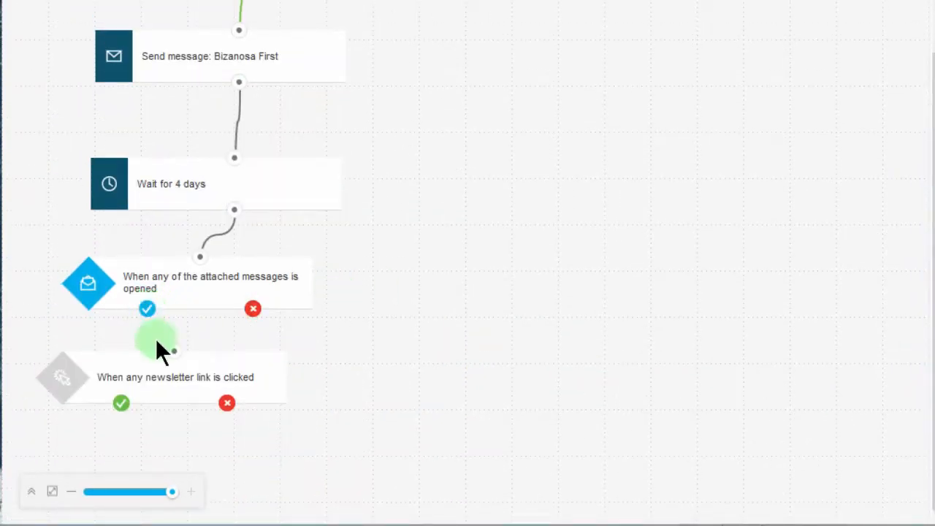
pyautogui.moveTo(156, 377)
pyautogui.mouseDown()
pyautogui.moveTo(140, 375)
pyautogui.moveTo(161, 385)
pyautogui.mouseUp()
pyautogui.moveTo(147, 312); pyautogui.dragTo(177, 360)
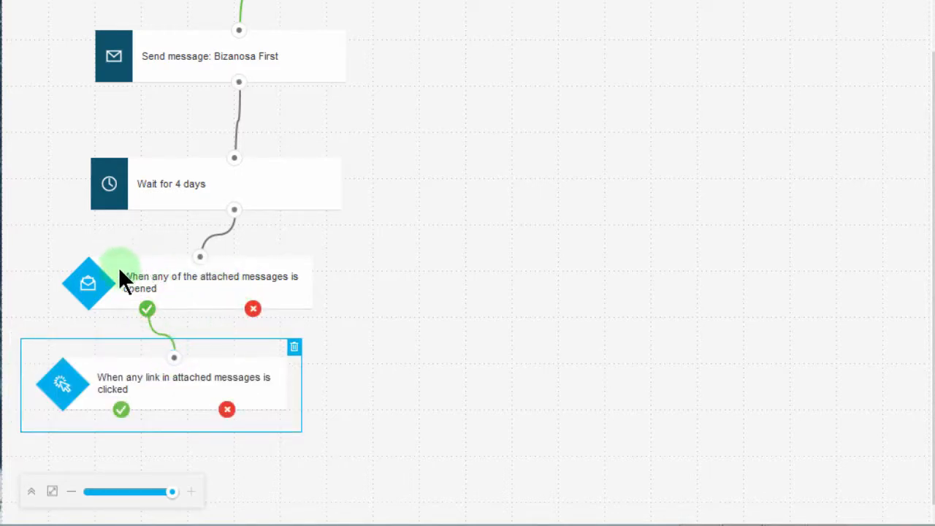
pyautogui.moveTo(155, 282); pyautogui.dragTo(172, 271)
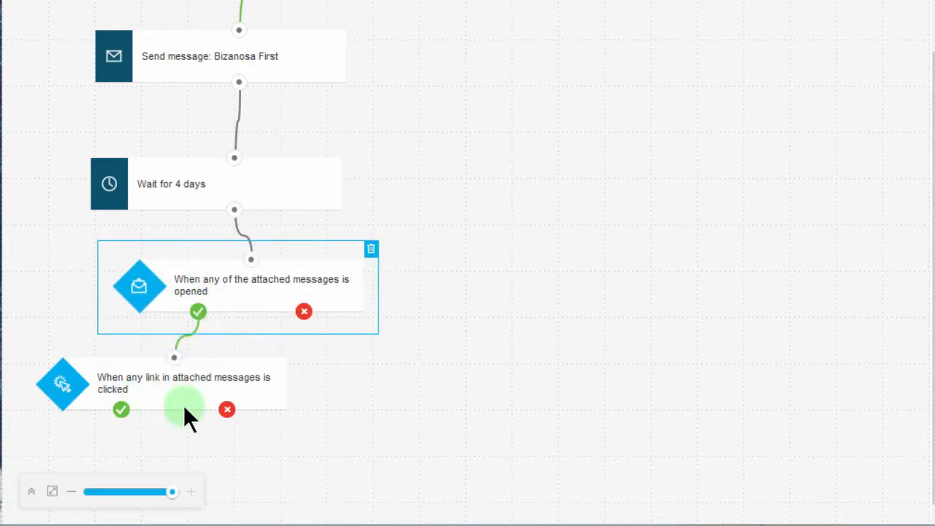
# Set the link-clicked condition to be assumed unmet after 3 days.
pyautogui.click(150, 385)
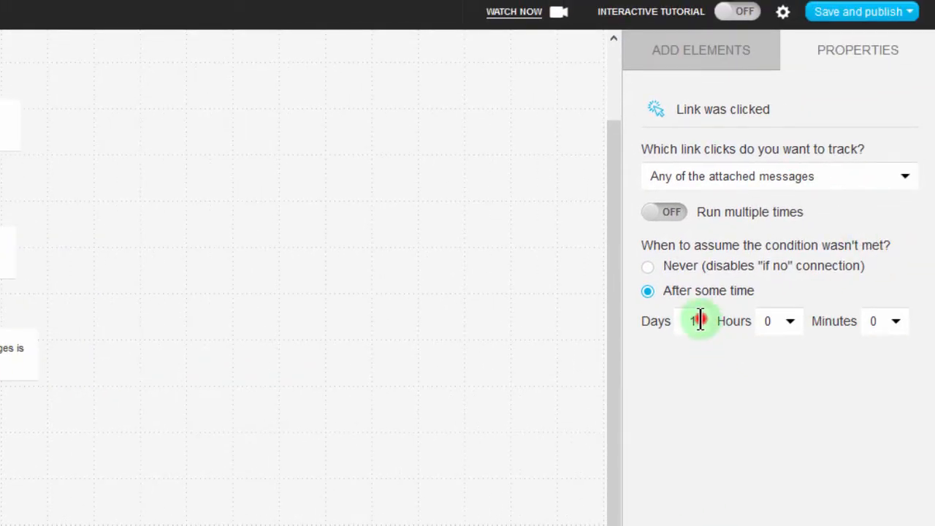
pyautogui.moveTo(700, 320); pyautogui.dragTo(688, 321)
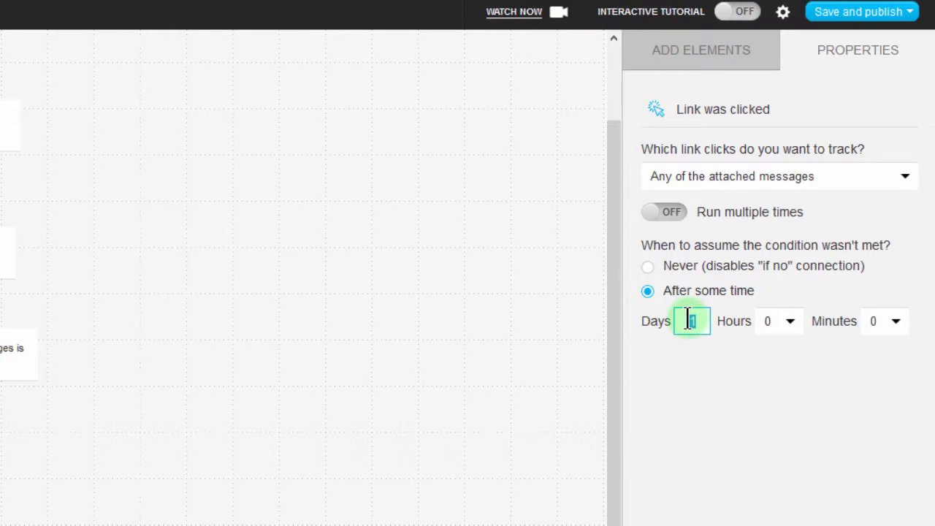
pyautogui.click(713, 369)
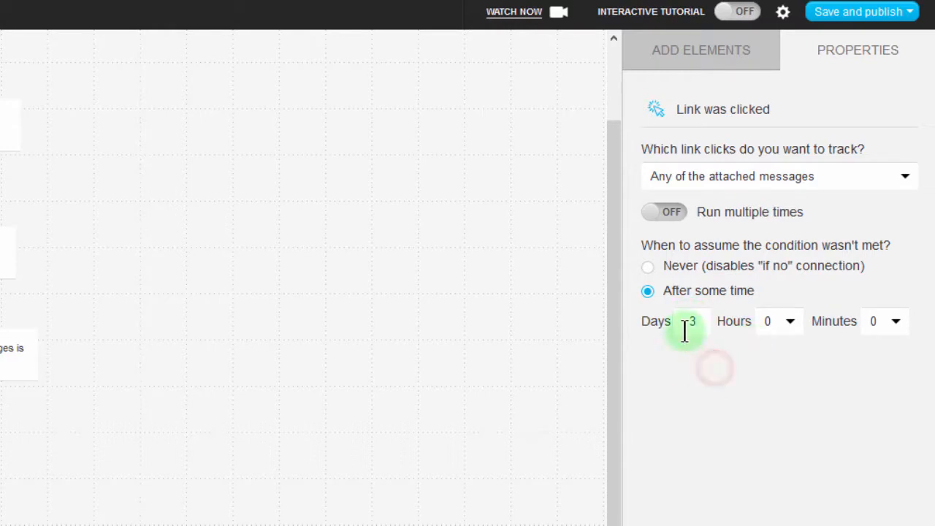
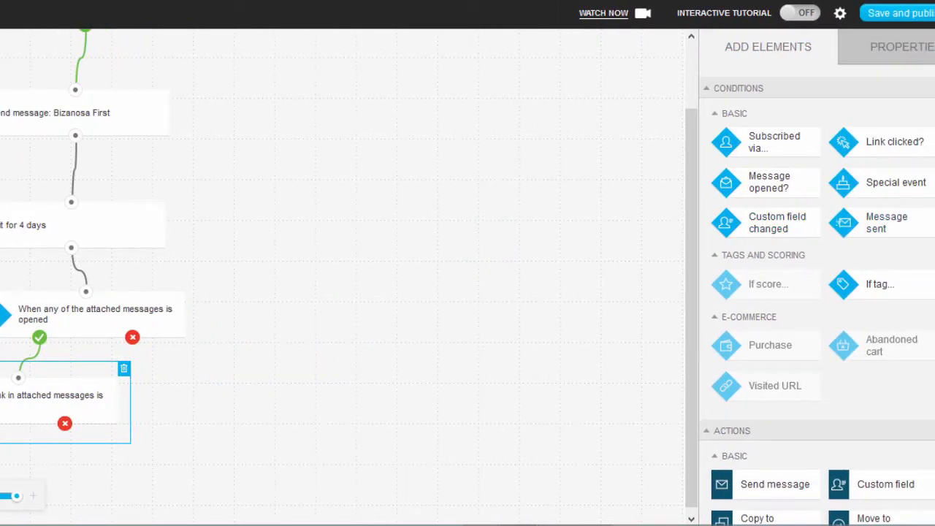
# Add a Send message action below the link-clicked condition and connect that condition's yes branch to it.
pyautogui.scroll(-5, 932, 278)
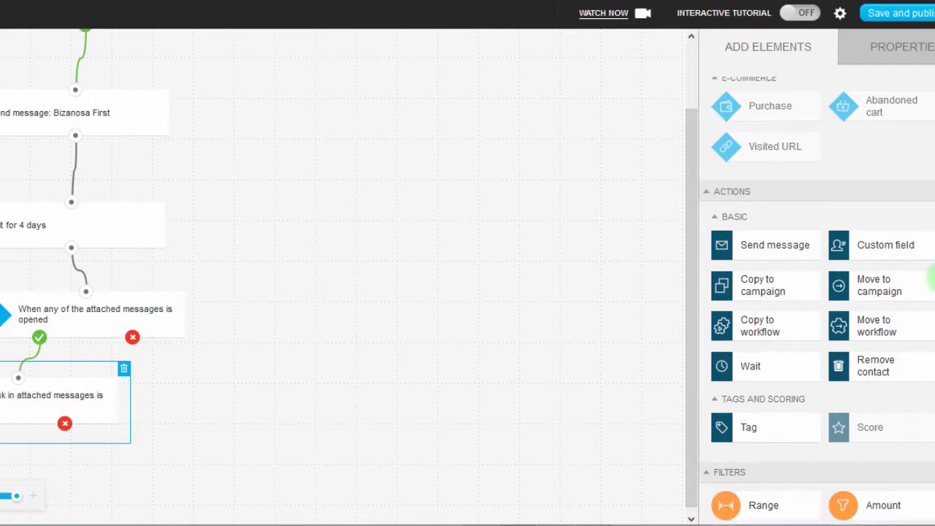
pyautogui.moveTo(762, 244); pyautogui.dragTo(127, 462)
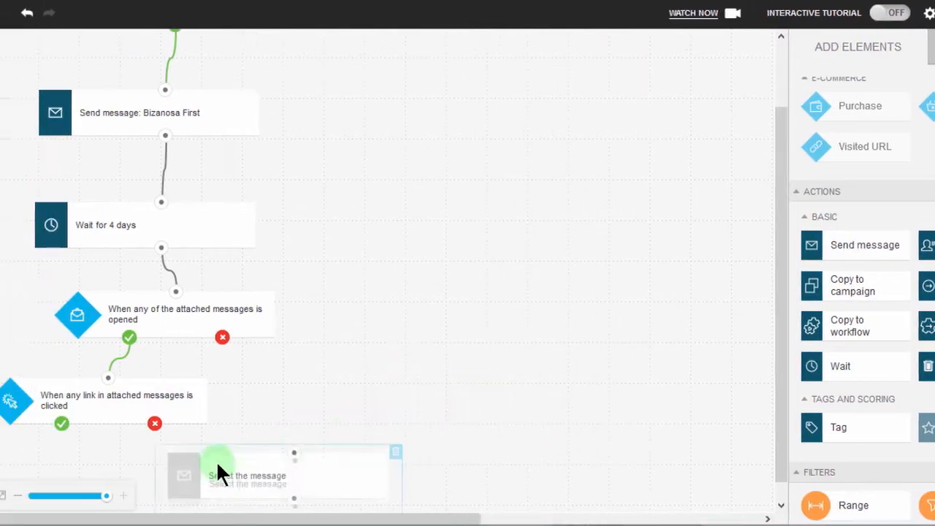
pyautogui.moveTo(215, 461); pyautogui.dragTo(127, 447)
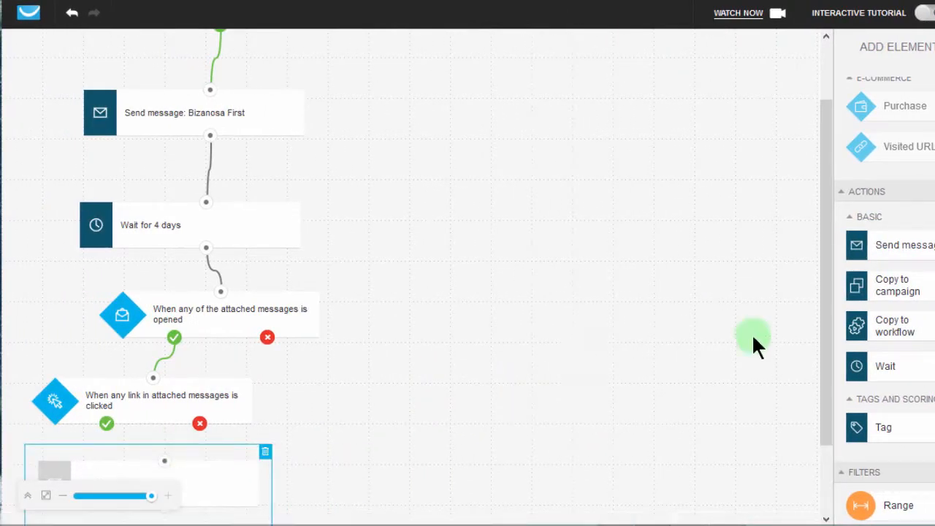
pyautogui.moveTo(826, 274); pyautogui.dragTo(813, 371)
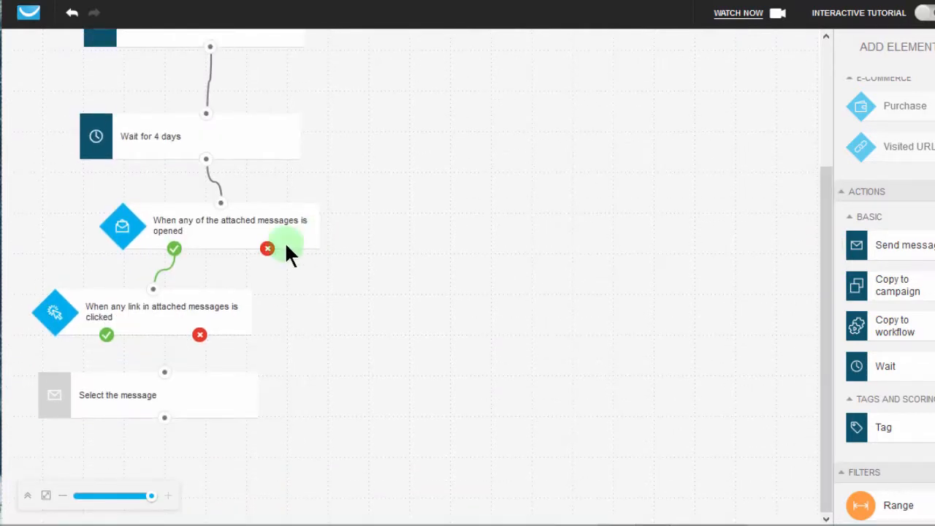
pyautogui.moveTo(107, 337); pyautogui.dragTo(165, 374)
pyautogui.click(162, 393)
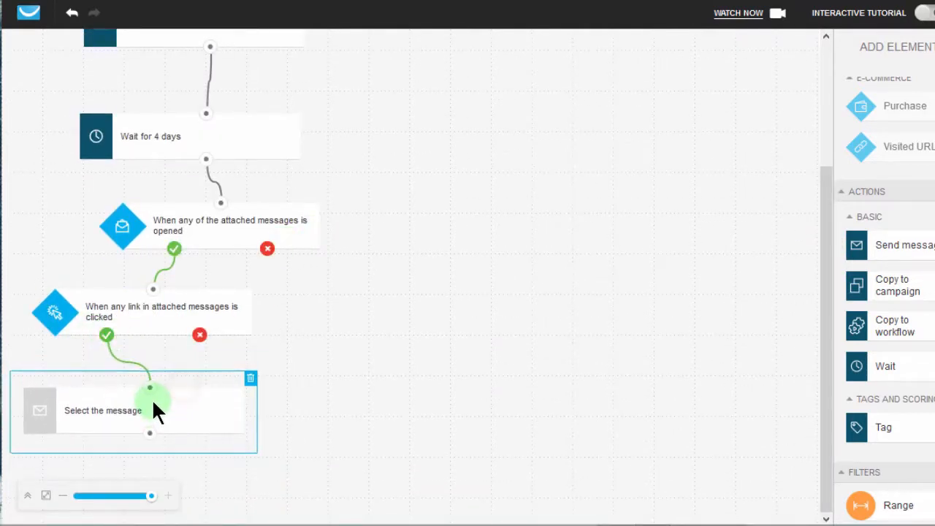
# Assign the Reminder automation message to the new Send message action under the link-clicked condition.
pyautogui.click(54, 407)
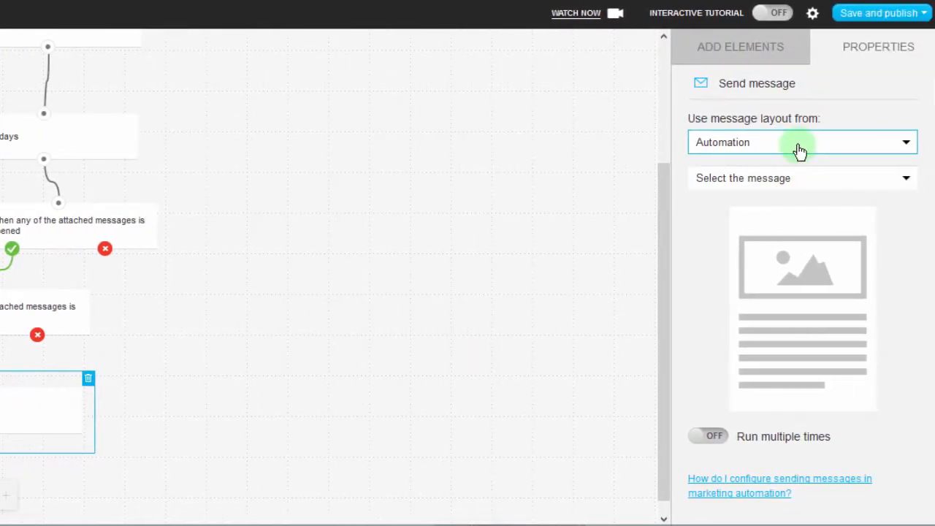
pyautogui.click(922, 148)
pyautogui.click(798, 148)
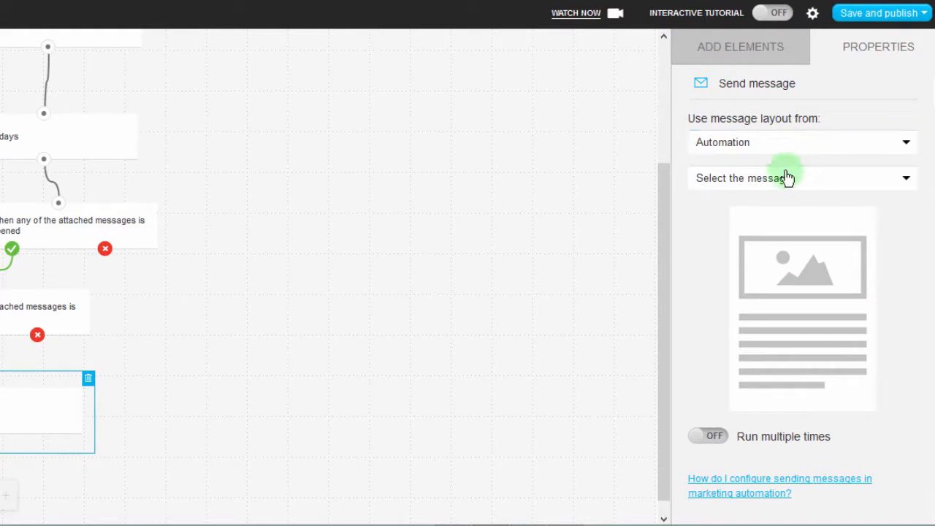
pyautogui.click(785, 178)
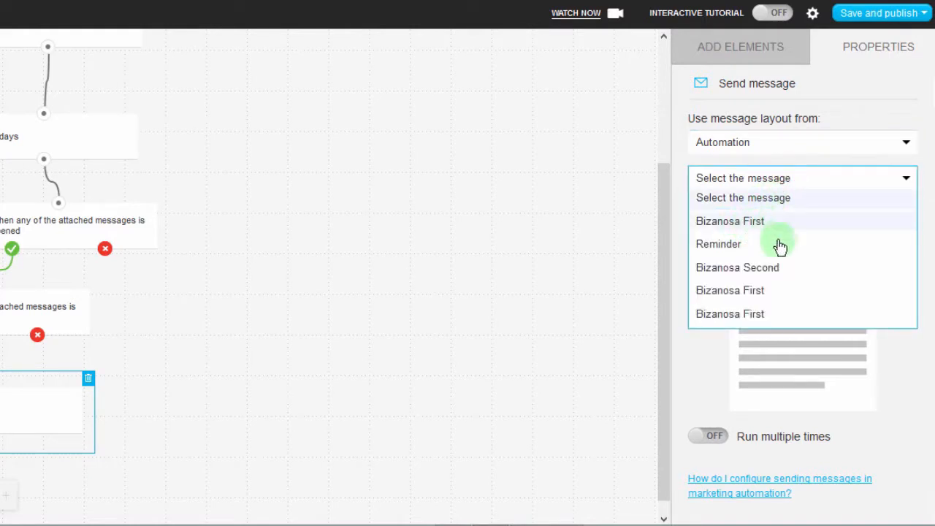
pyautogui.click(728, 247)
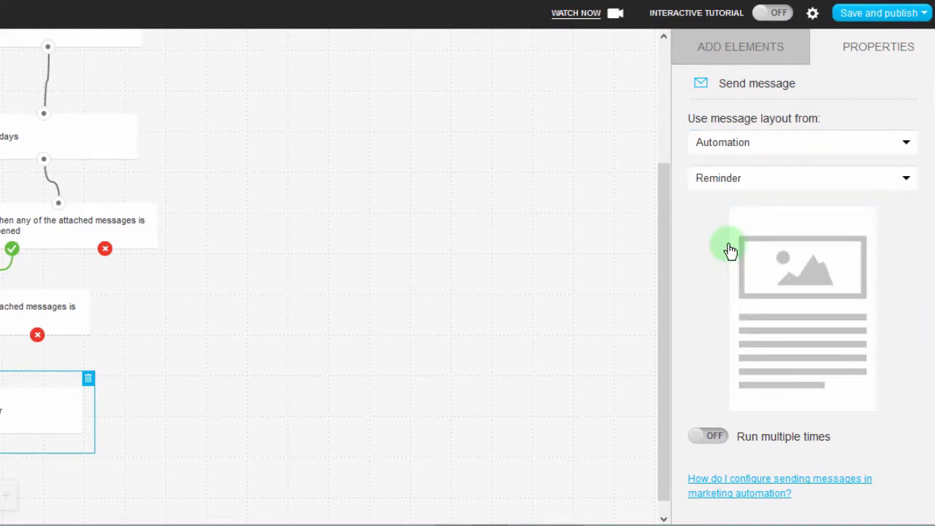
pyautogui.moveTo(661, 212); pyautogui.dragTo(655, 267)
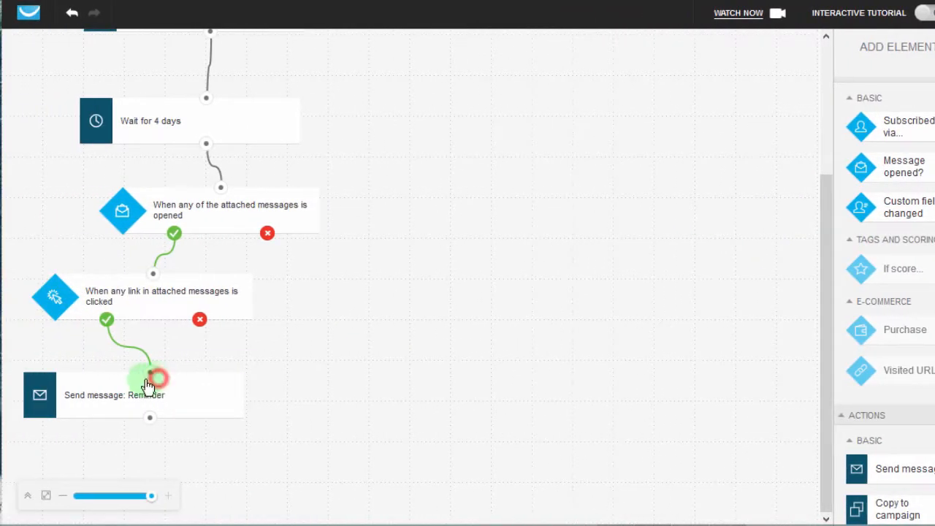
pyautogui.click(148, 385)
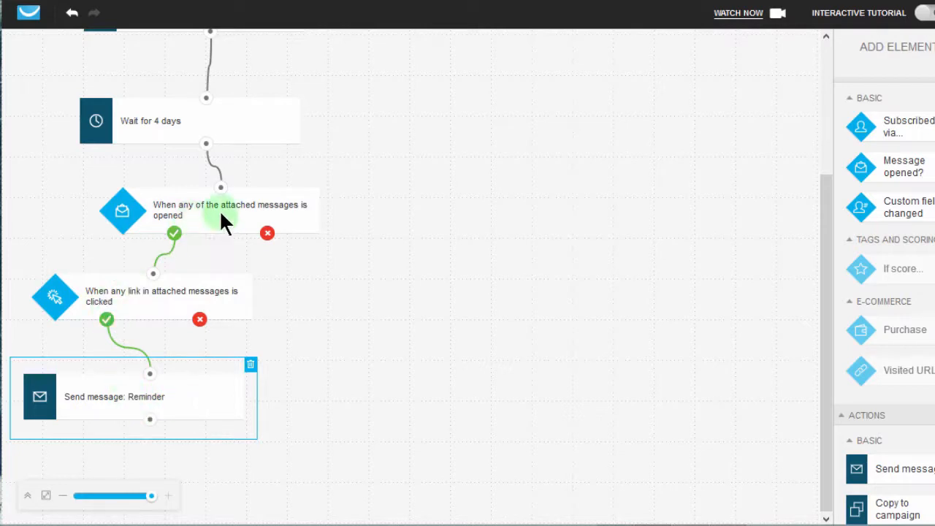
# Add a Wait action beside the link-clicked condition and connect the message-opened condition's no branch to it.
pyautogui.click(267, 235)
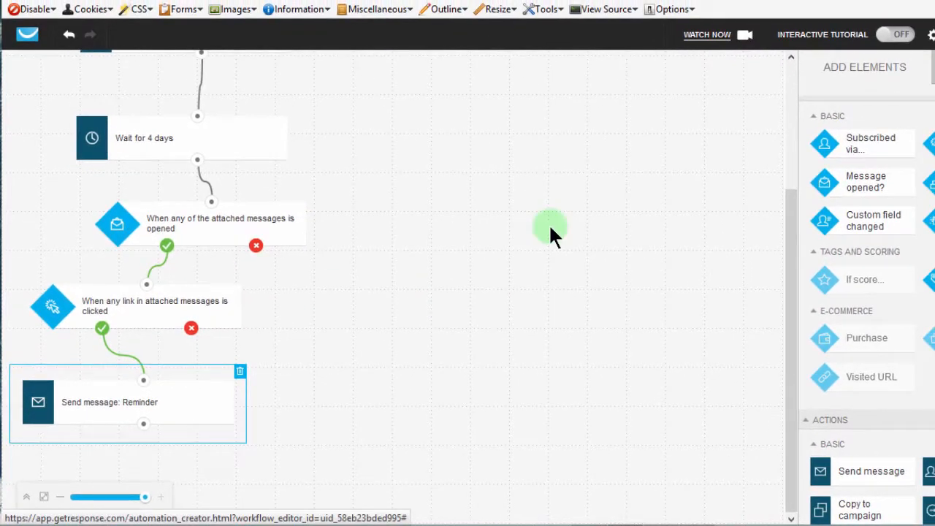
pyautogui.scroll(-3, 866, 307)
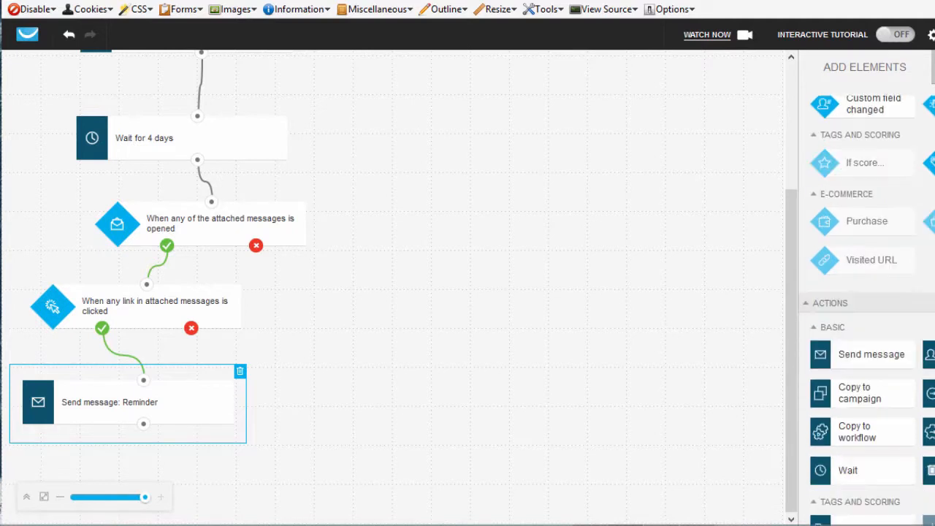
pyautogui.scroll(-1, 866, 307)
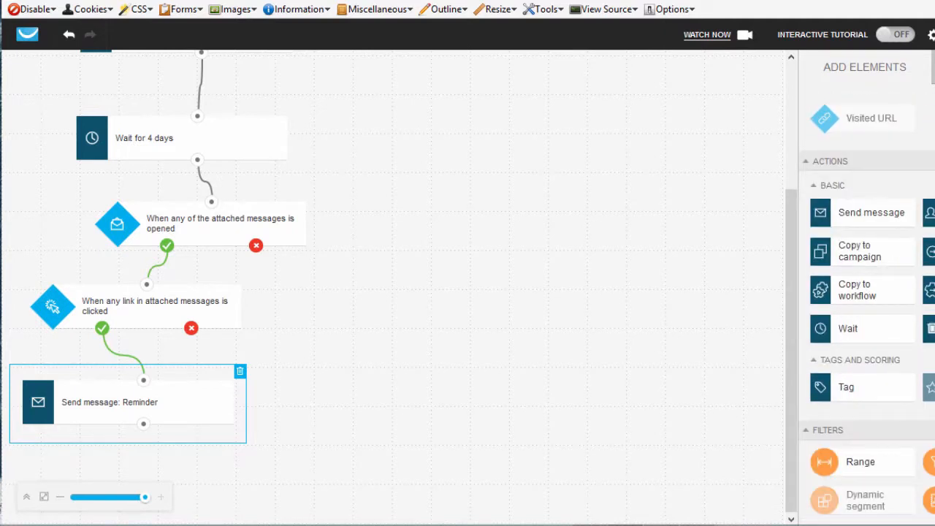
pyautogui.scroll(2, 861, 423)
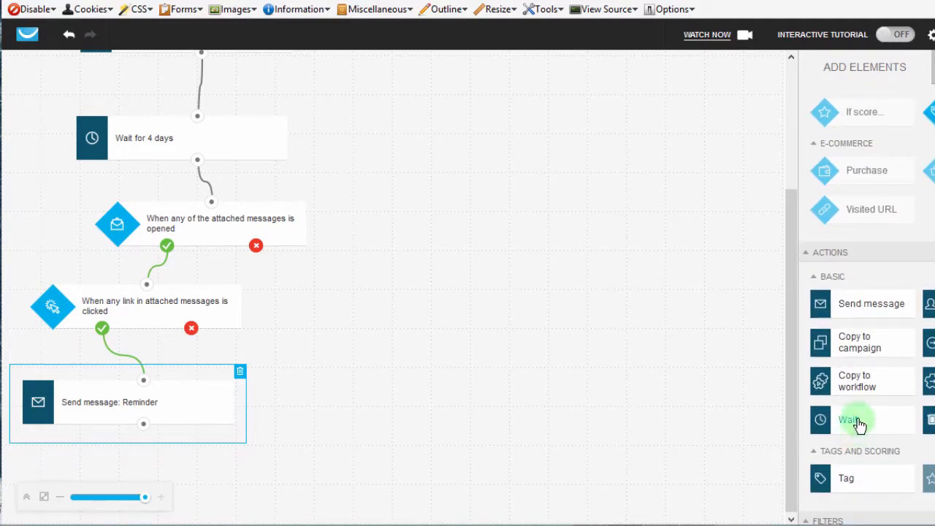
pyautogui.moveTo(859, 425); pyautogui.dragTo(392, 271)
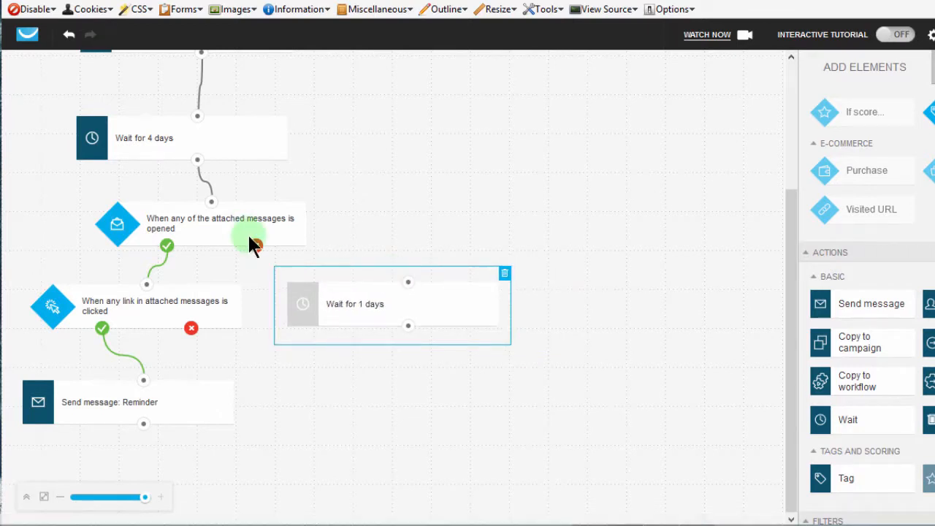
pyautogui.moveTo(254, 244); pyautogui.dragTo(409, 283)
# Set the new Wait action's delay to 3 days.
pyautogui.click(385, 301)
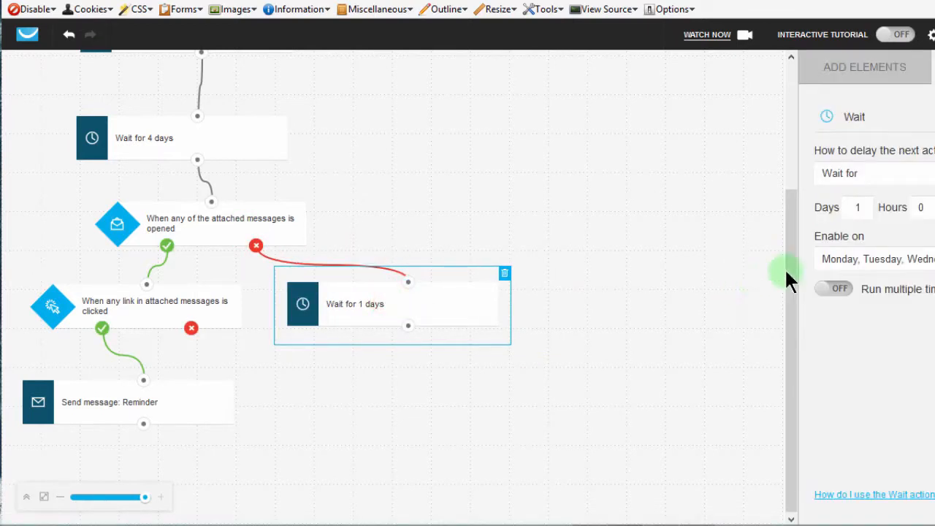
pyautogui.moveTo(863, 207); pyautogui.dragTo(843, 204)
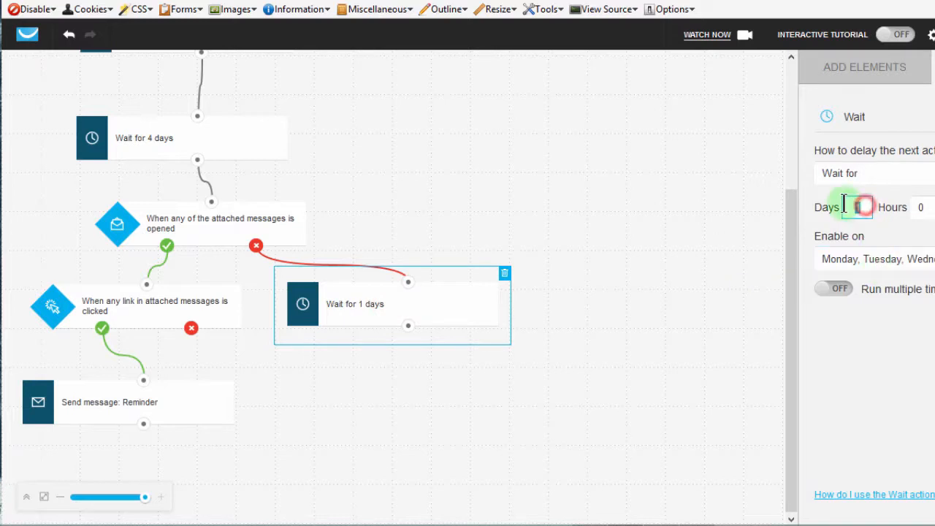
pyautogui.write('3')
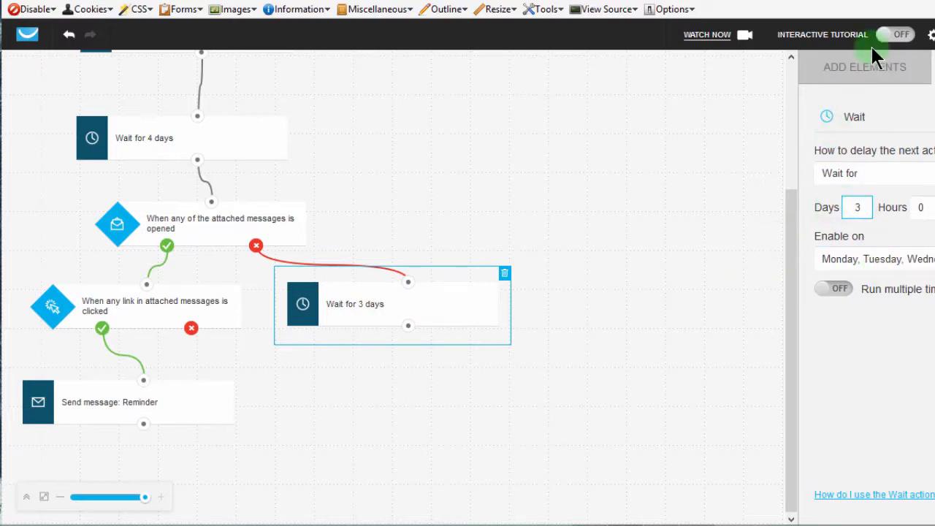
# Add a Send message action below the 3-day Wait action and connect the wait's output to it.
pyautogui.click(855, 62)
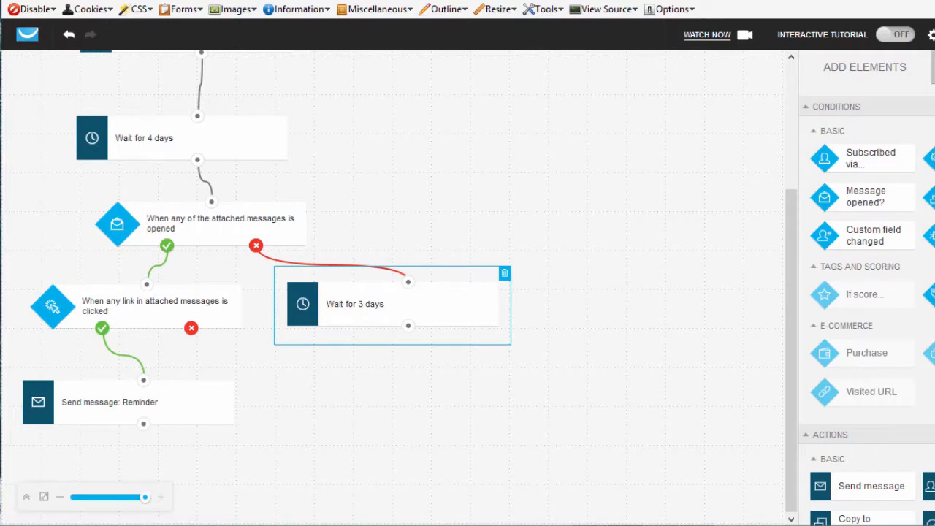
pyautogui.scroll(-4, 867, 307)
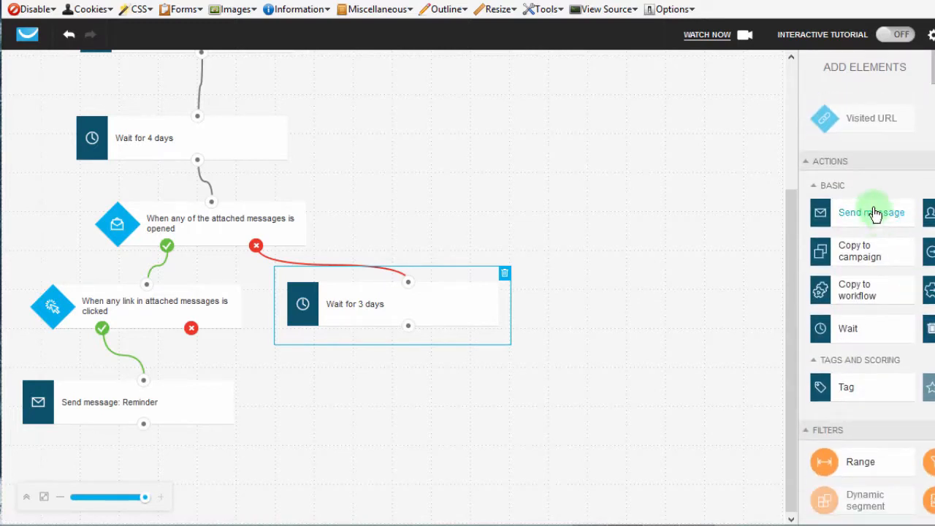
pyautogui.moveTo(872, 216); pyautogui.dragTo(416, 380)
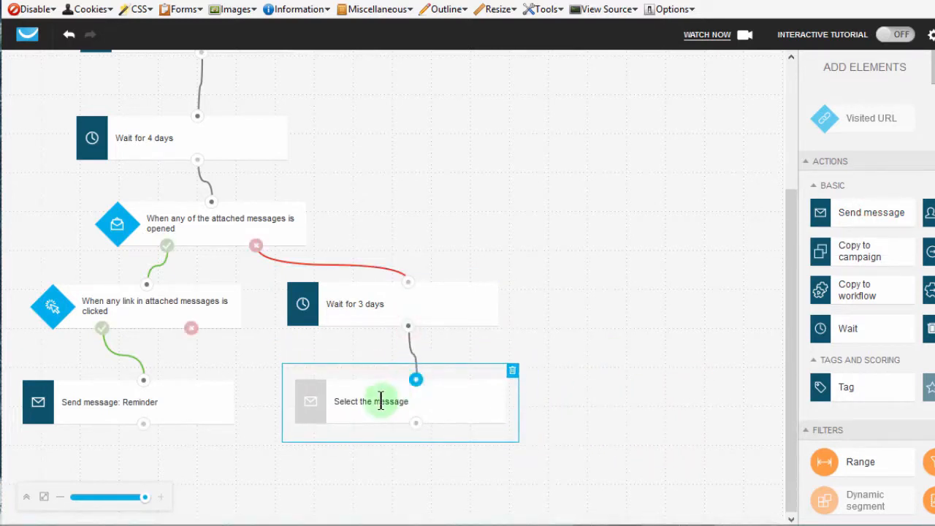
# Assign the first listed Bizanosa First automation message to the Send message action below the 3-day wait.
pyautogui.click(382, 401)
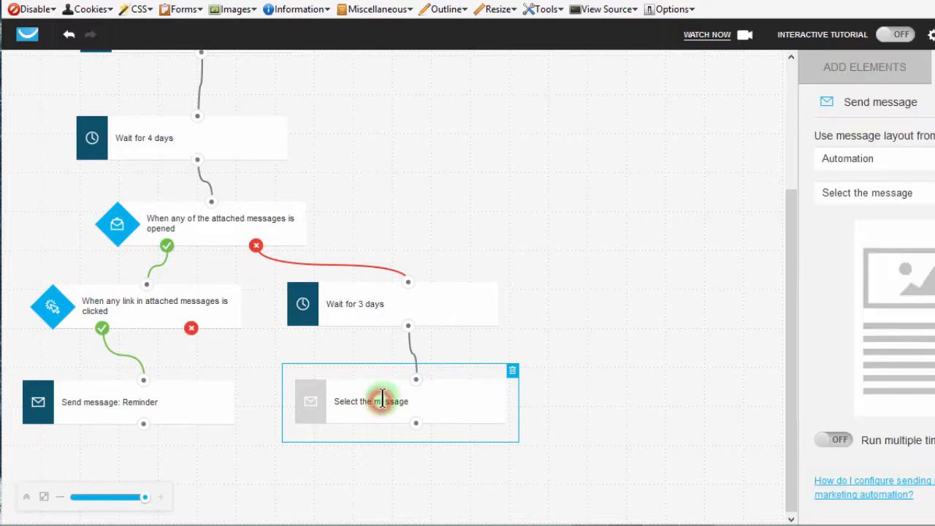
pyautogui.click(877, 193)
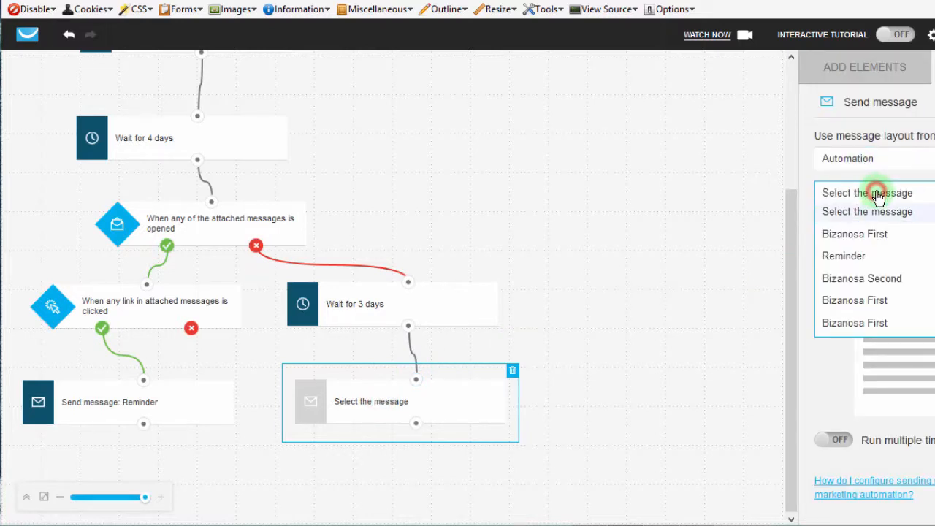
pyautogui.click(854, 235)
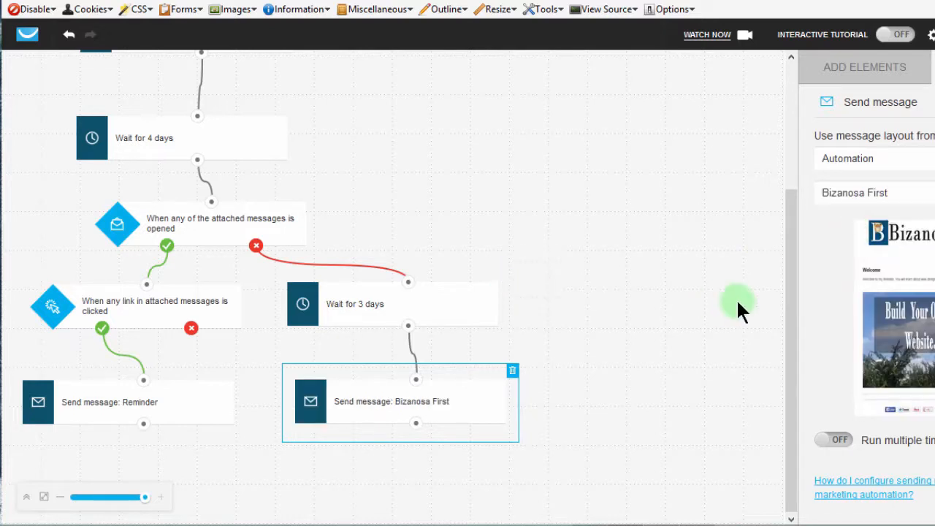
pyautogui.click(794, 257)
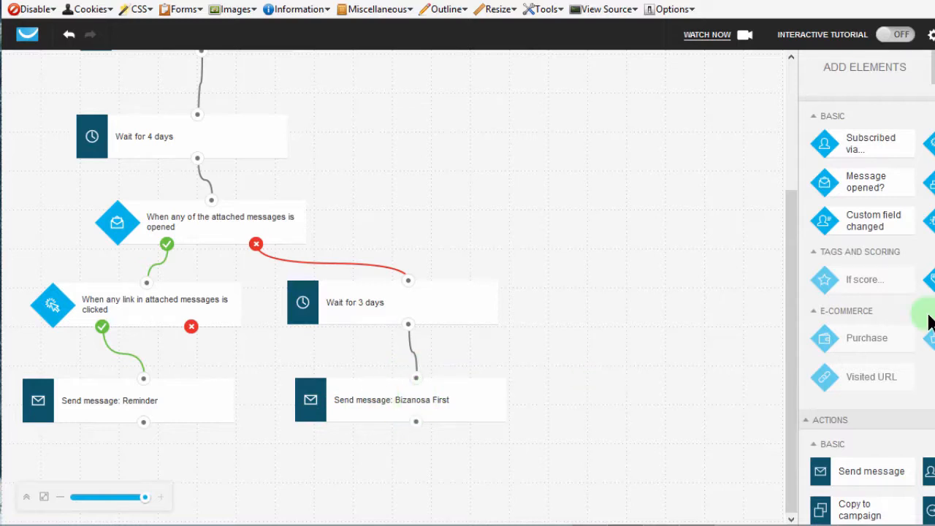
# Add a Message opened? condition below the second Bizanosa First message and connect that message's output to it.
pyautogui.scroll(-3, 865, 306)
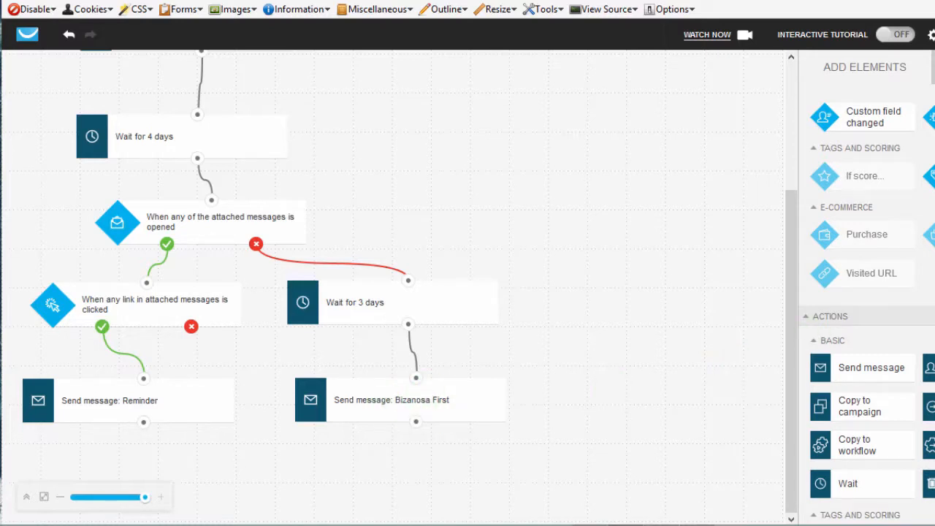
pyautogui.scroll(3, 866, 307)
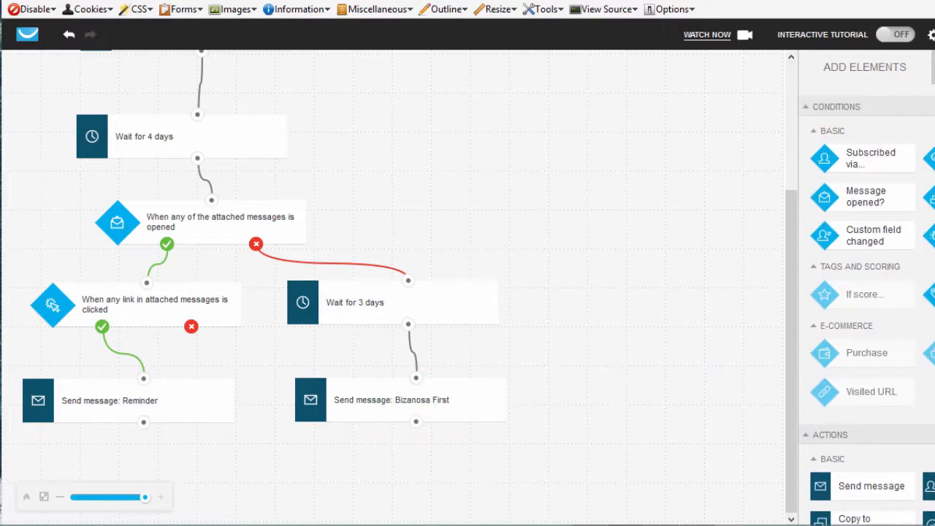
pyautogui.moveTo(901, 192); pyautogui.dragTo(404, 438)
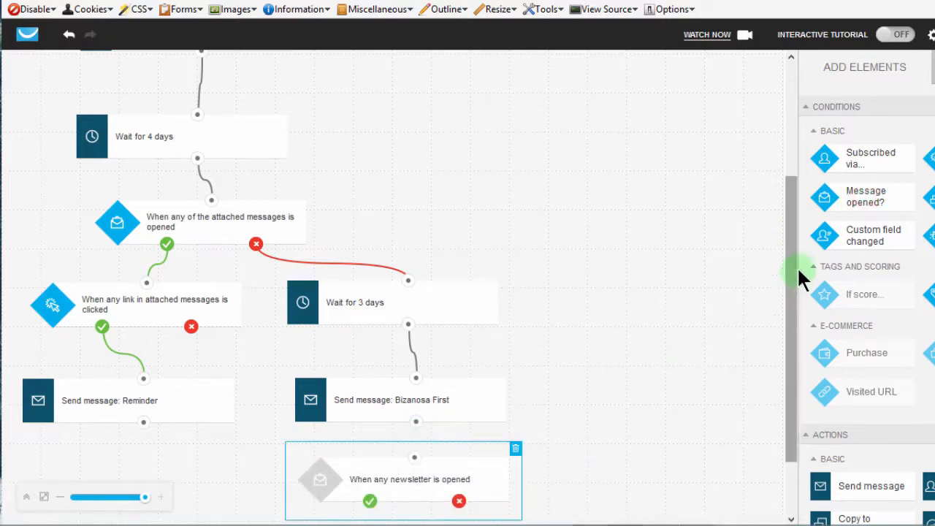
pyautogui.moveTo(791, 261); pyautogui.dragTo(779, 391)
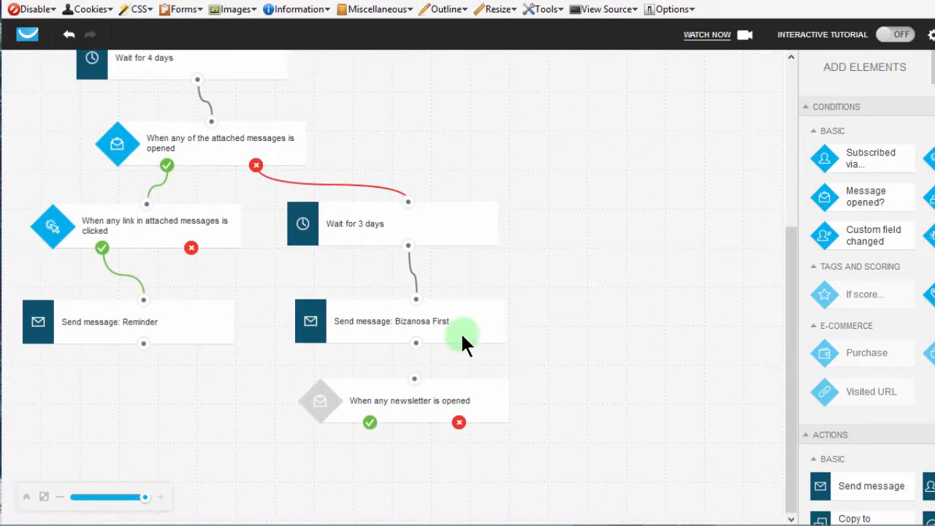
pyautogui.moveTo(418, 346); pyautogui.dragTo(416, 379)
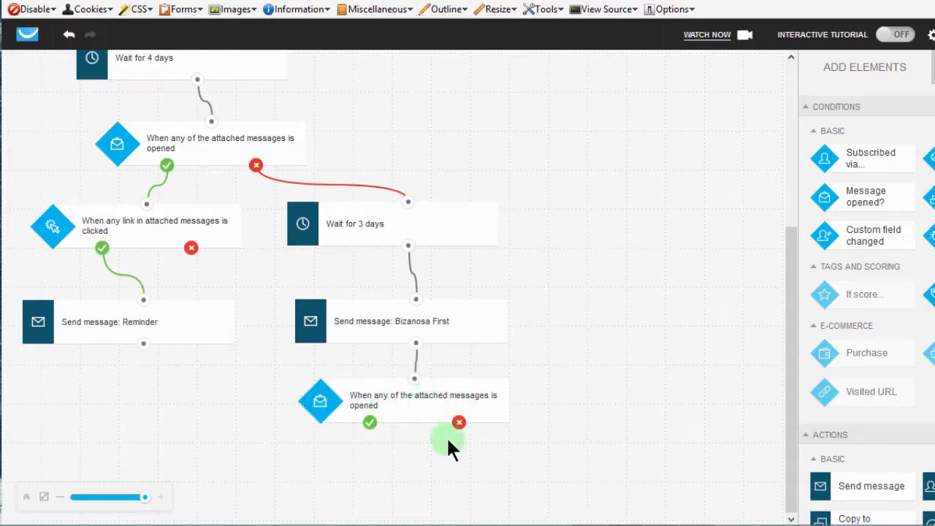
# Move the Reminder message action further down and connect the lower message-opened condition's yes branch to it.
pyautogui.click(369, 423)
pyautogui.moveTo(153, 321); pyautogui.dragTo(125, 370)
pyautogui.click(126, 344)
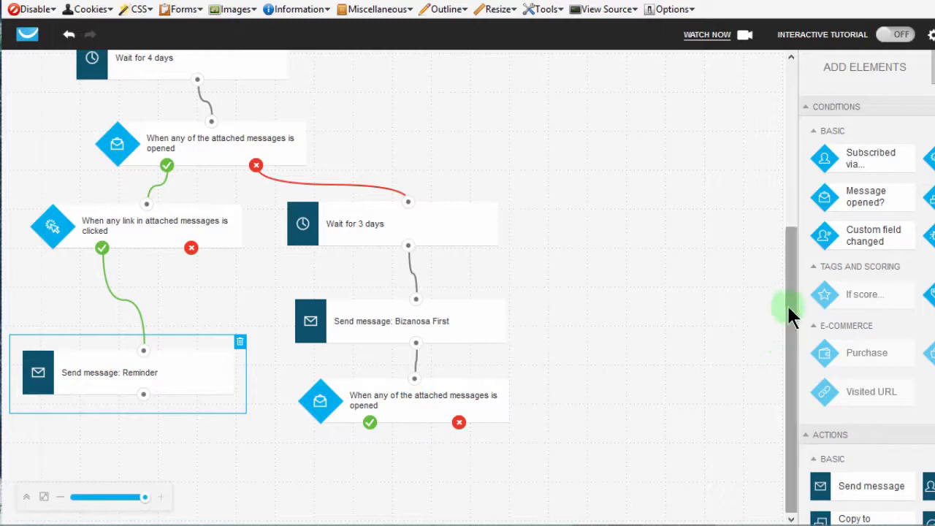
pyautogui.moveTo(788, 306); pyautogui.dragTo(779, 415)
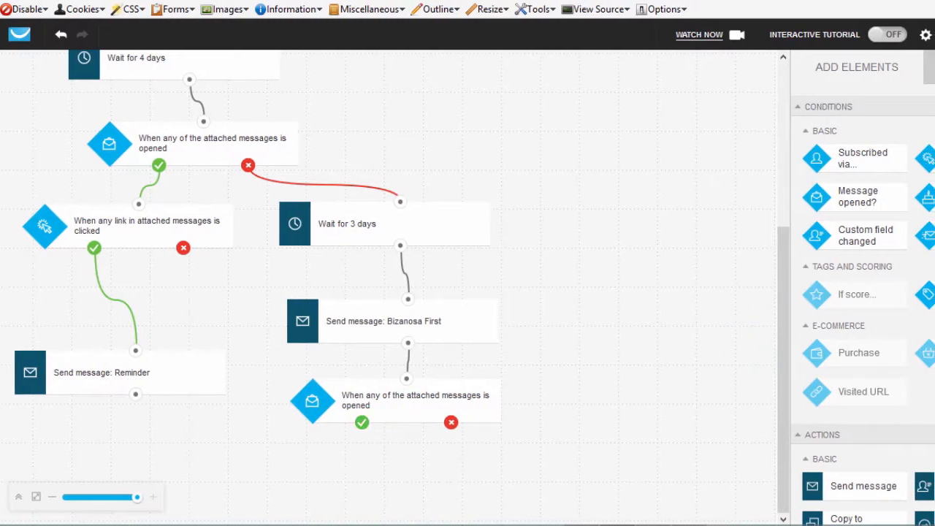
pyautogui.scroll(-3, 857, 292)
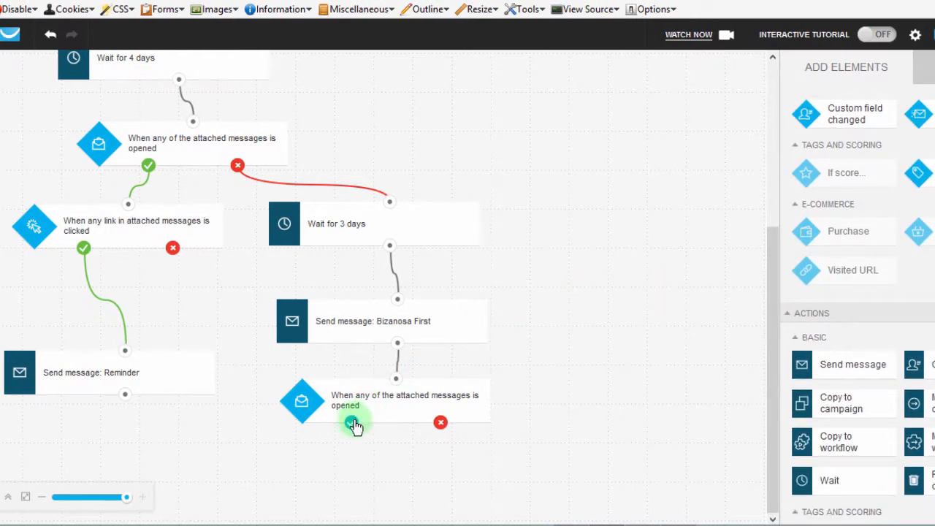
pyautogui.moveTo(354, 427); pyautogui.dragTo(127, 358)
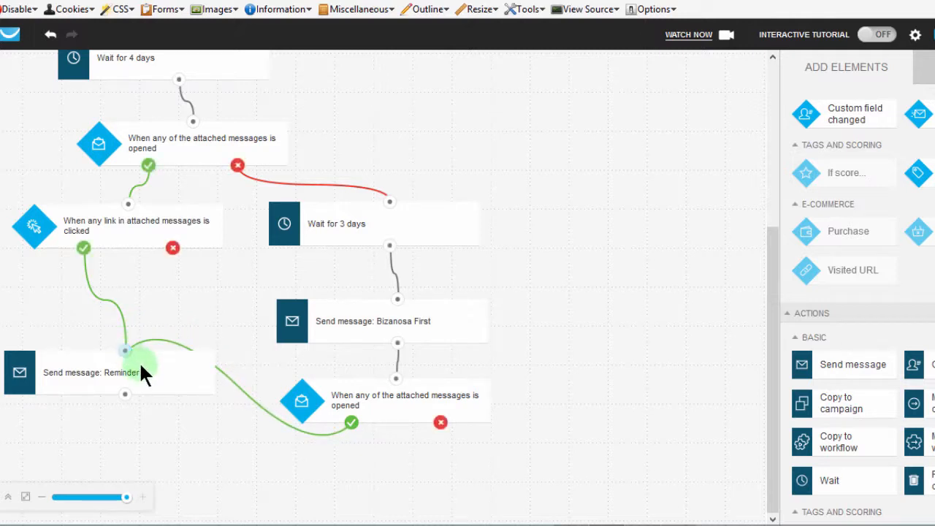
# Move the Reminder message further down, and add a Wait action connected to the lower message-opened condition's no branch.
pyautogui.click(139, 361)
pyautogui.moveTo(141, 391); pyautogui.dragTo(104, 437)
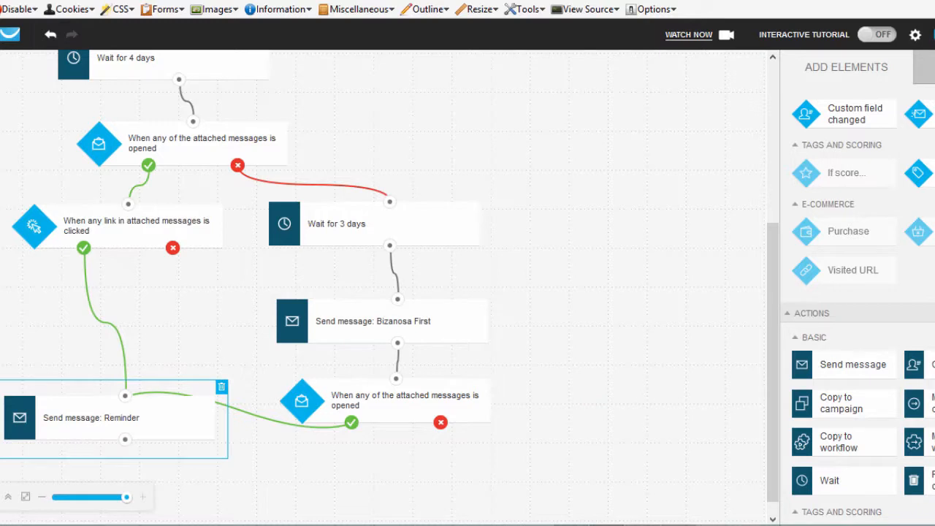
pyautogui.scroll(-3, 921, 314)
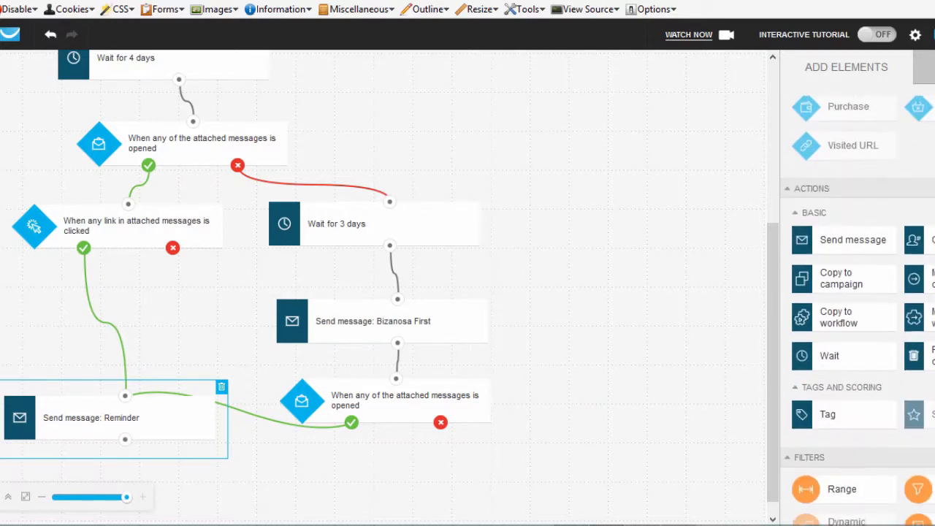
pyautogui.click(439, 422)
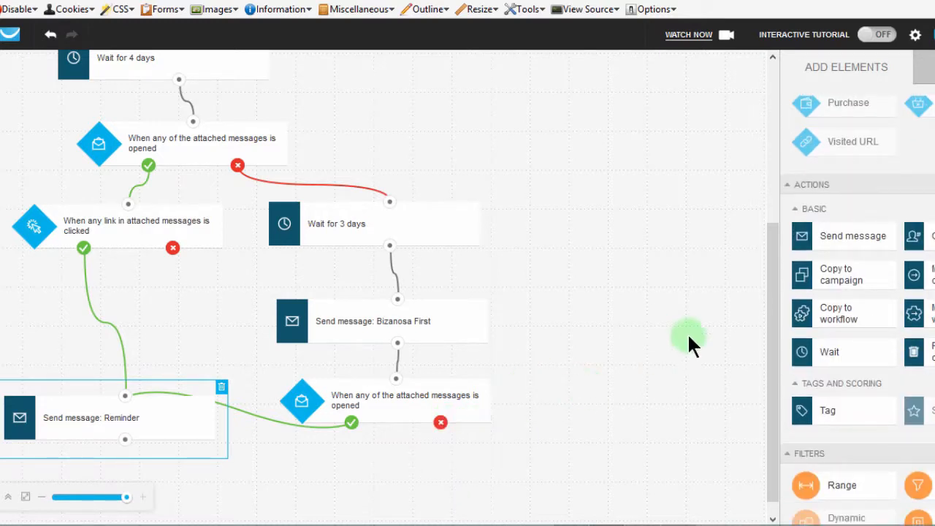
pyautogui.moveTo(827, 355); pyautogui.dragTo(577, 439)
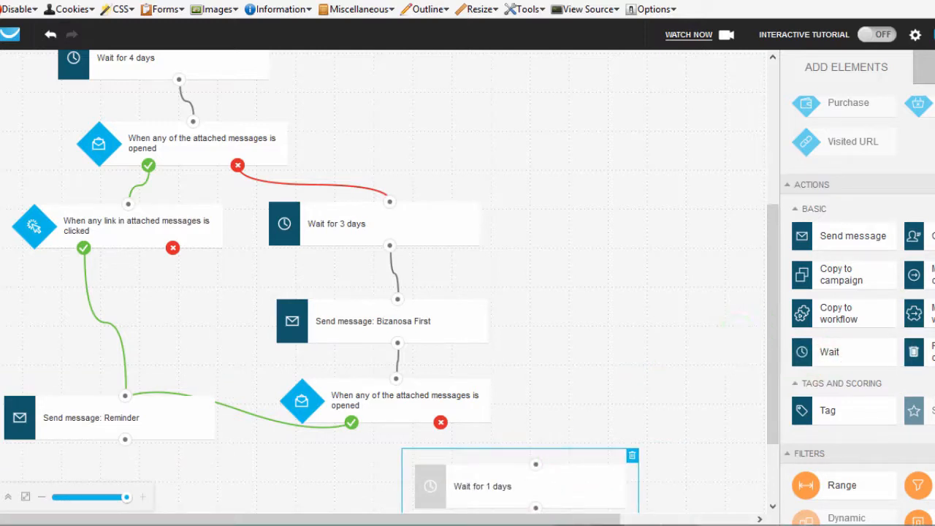
pyautogui.scroll(-1, 857, 307)
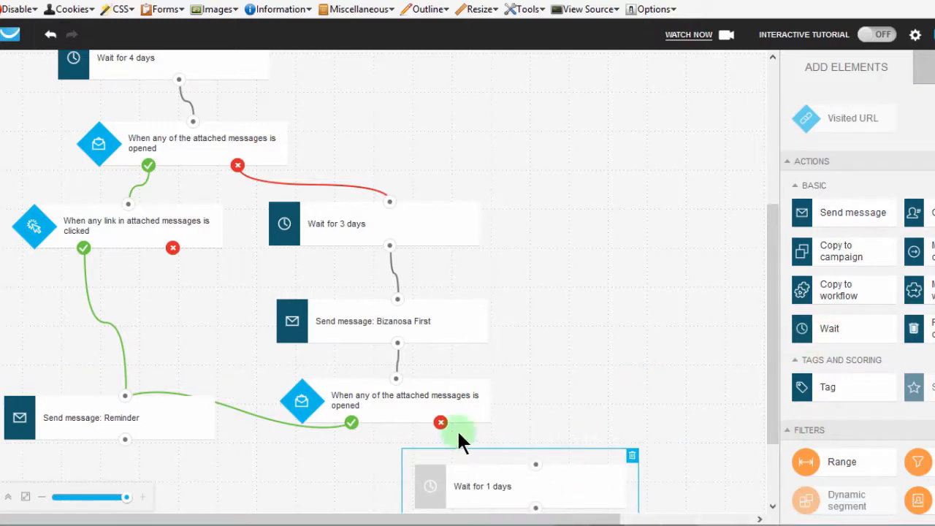
pyautogui.moveTo(441, 425); pyautogui.dragTo(536, 463)
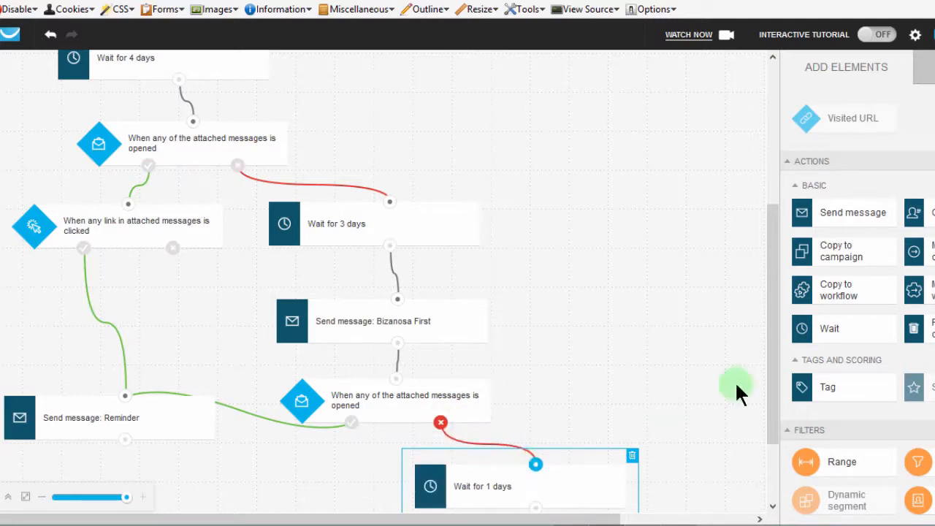
# Set the new Wait action below the lower message-opened condition to 90 days.
pyautogui.moveTo(770, 313); pyautogui.dragTo(755, 433)
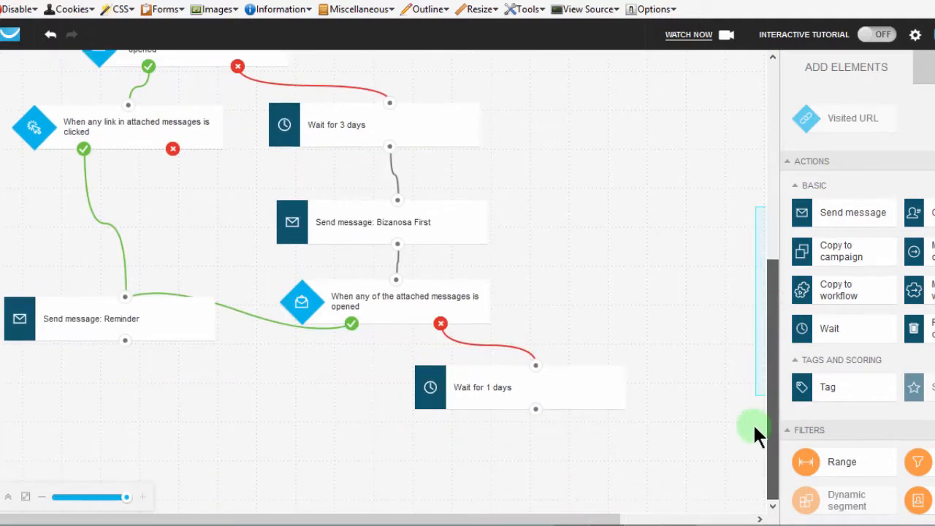
pyautogui.click(491, 397)
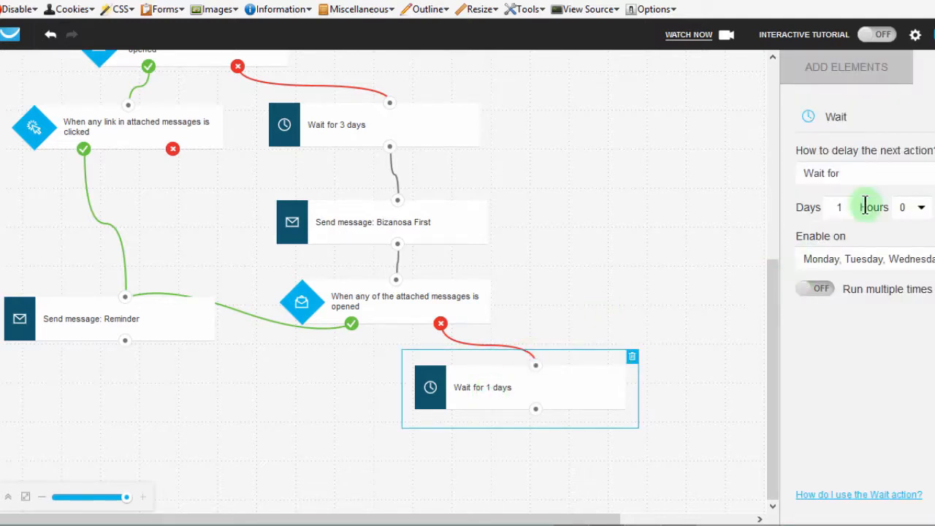
pyautogui.moveTo(845, 207); pyautogui.dragTo(830, 206)
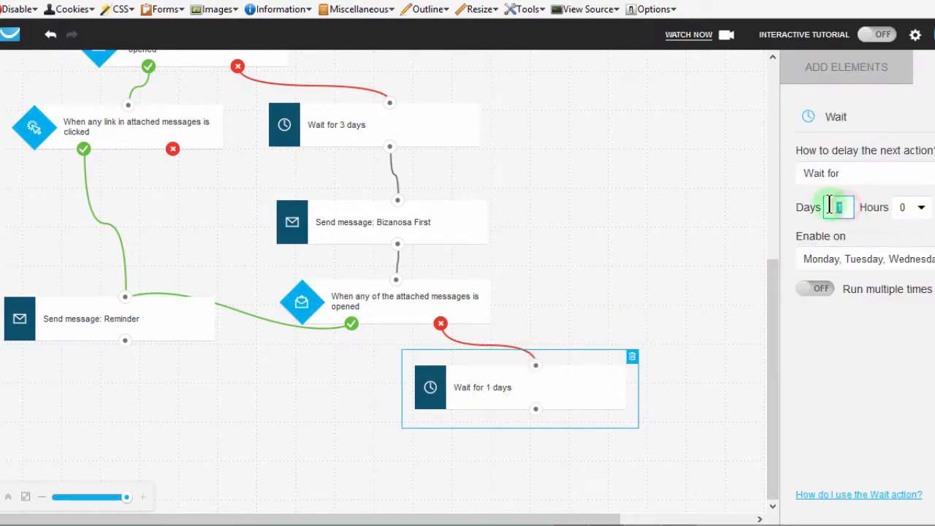
pyautogui.write('90')
pyautogui.click(836, 349)
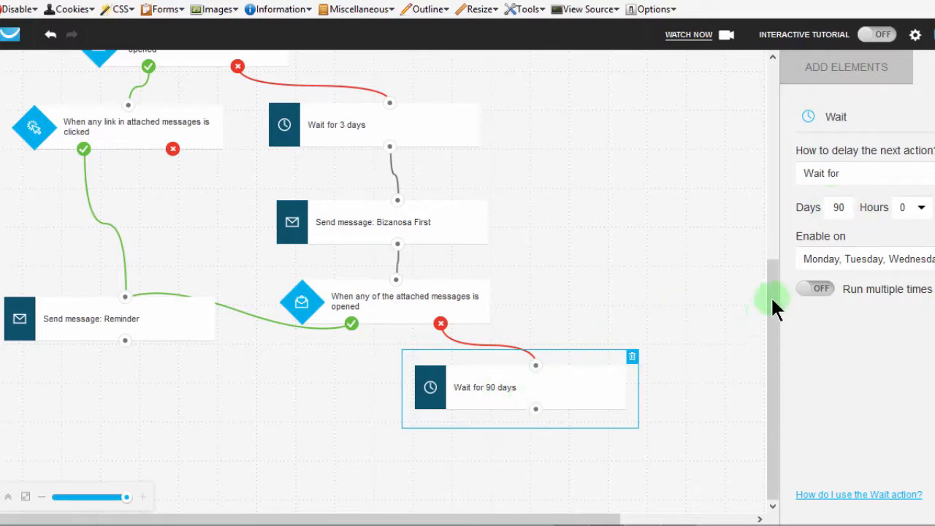
pyautogui.moveTo(774, 306); pyautogui.dragTo(775, 258)
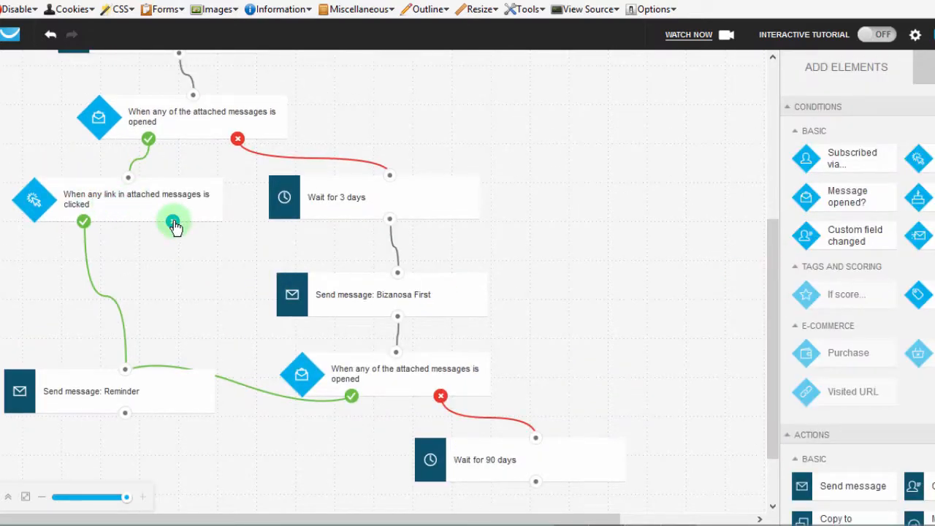
pyautogui.moveTo(173, 223); pyautogui.dragTo(388, 178)
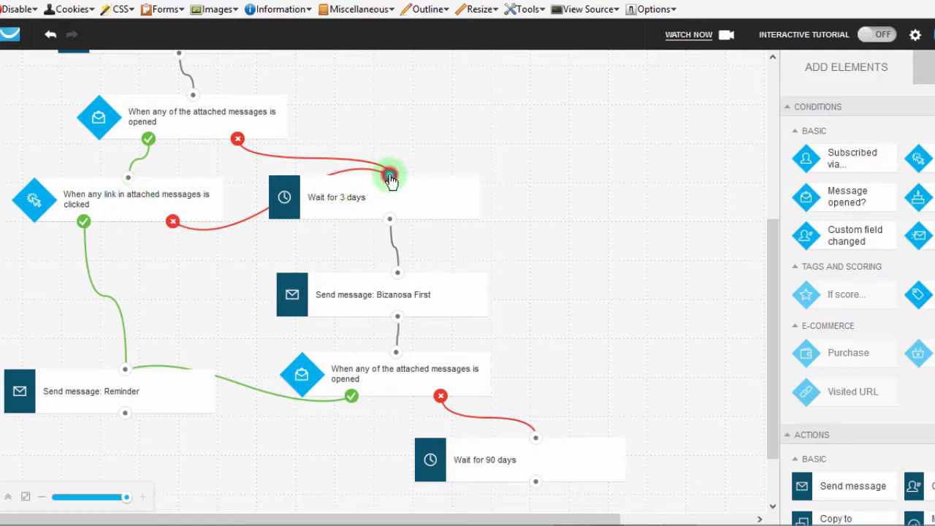
pyautogui.moveTo(390, 179); pyautogui.dragTo(174, 226)
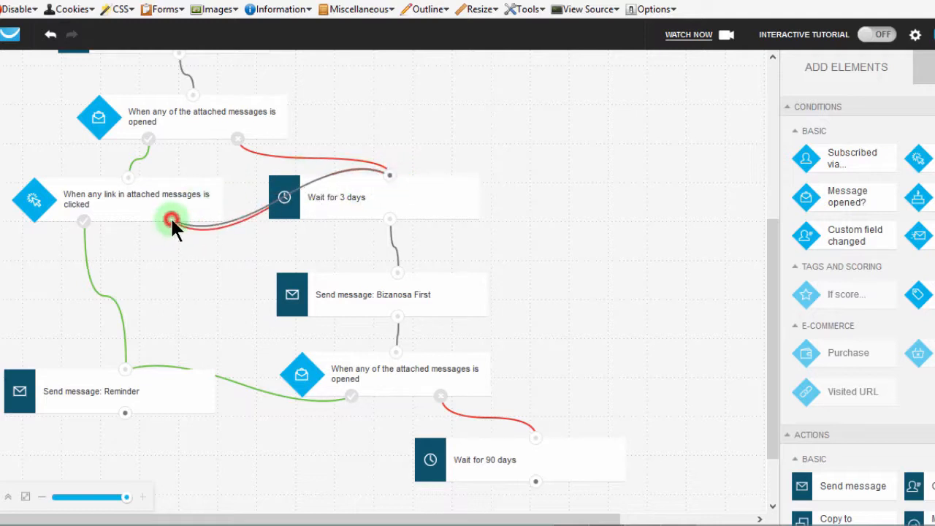
pyautogui.click(390, 176)
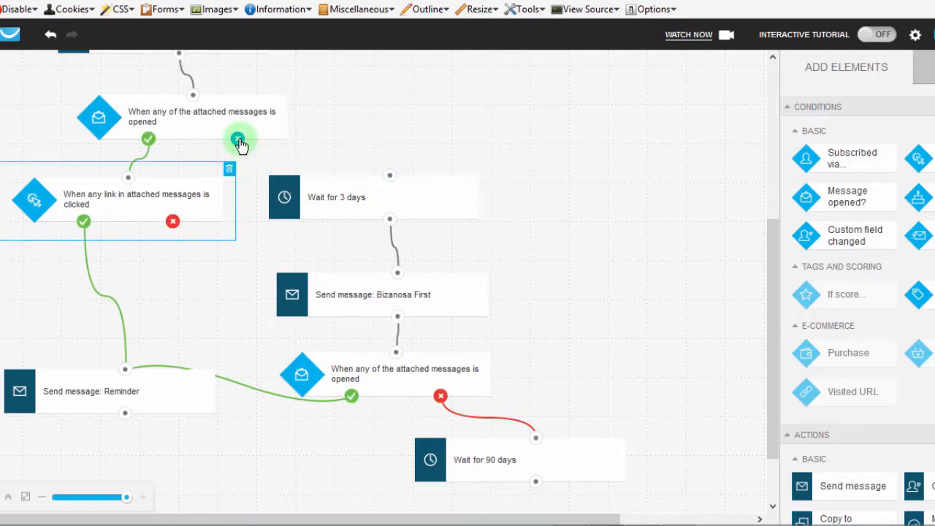
pyautogui.moveTo(238, 139)
pyautogui.mouseDown()
pyautogui.moveTo(353, 155)
pyautogui.moveTo(397, 172)
pyautogui.moveTo(390, 176)
pyautogui.mouseUp()
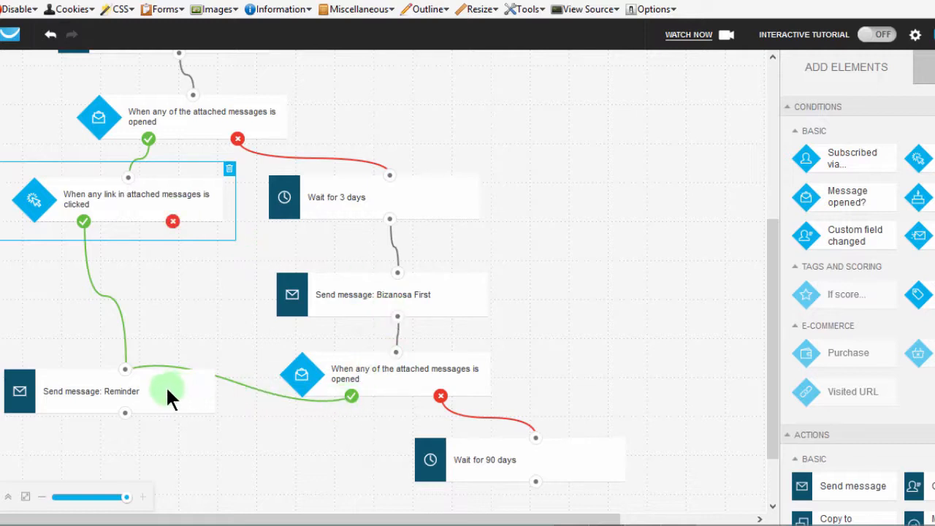
# Spread the layout by lowering the Reminder message and shifting the second Bizanosa First message and its message-opened condition away from the link-clicked branch.
pyautogui.moveTo(167, 387); pyautogui.dragTo(158, 416)
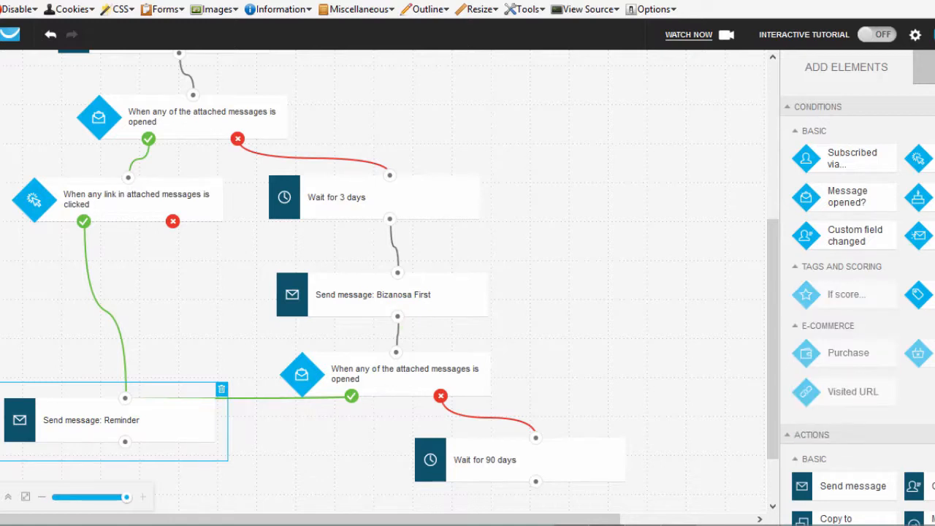
pyautogui.scroll(-3, 858, 306)
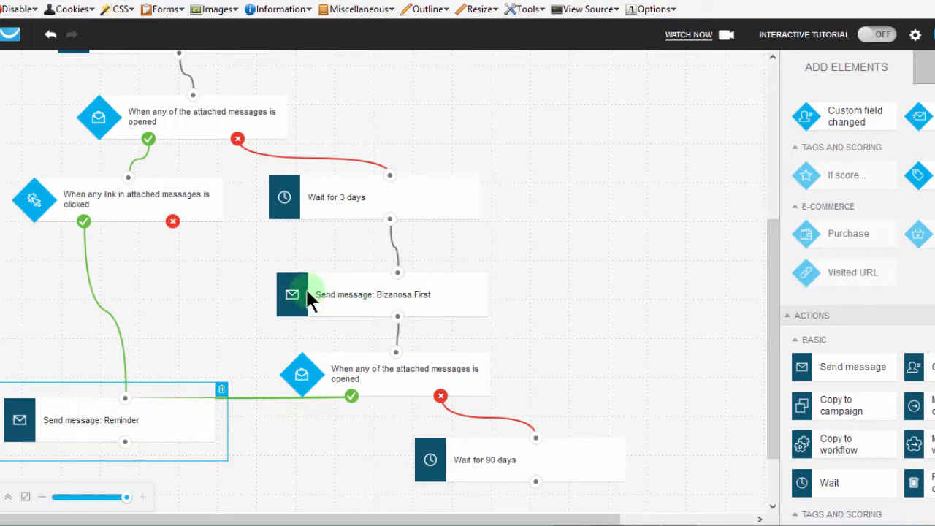
pyautogui.moveTo(310, 295); pyautogui.dragTo(383, 295)
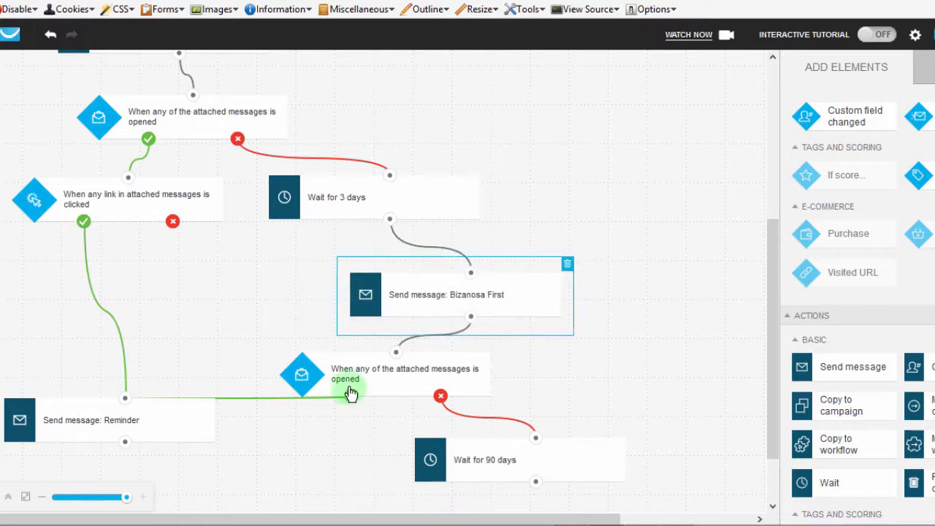
pyautogui.moveTo(350, 376); pyautogui.dragTo(417, 370)
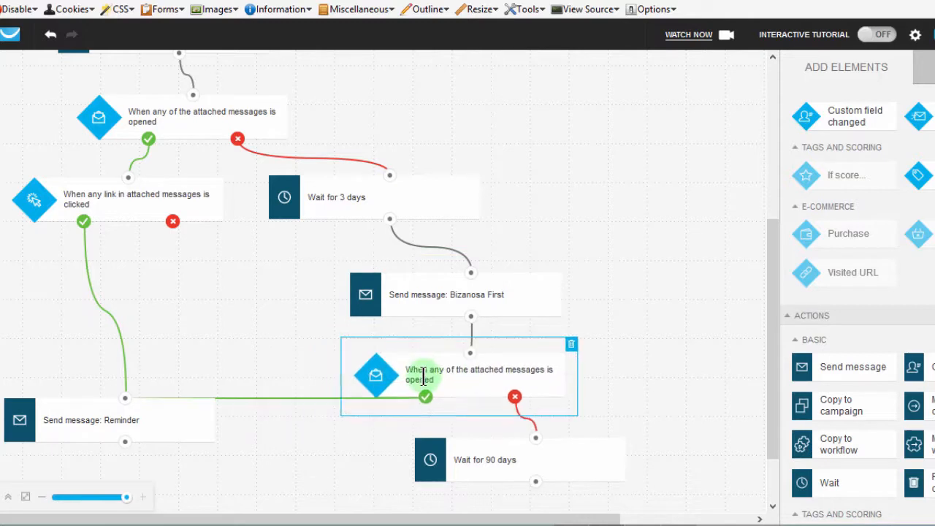
pyautogui.moveTo(162, 418); pyautogui.dragTo(164, 441)
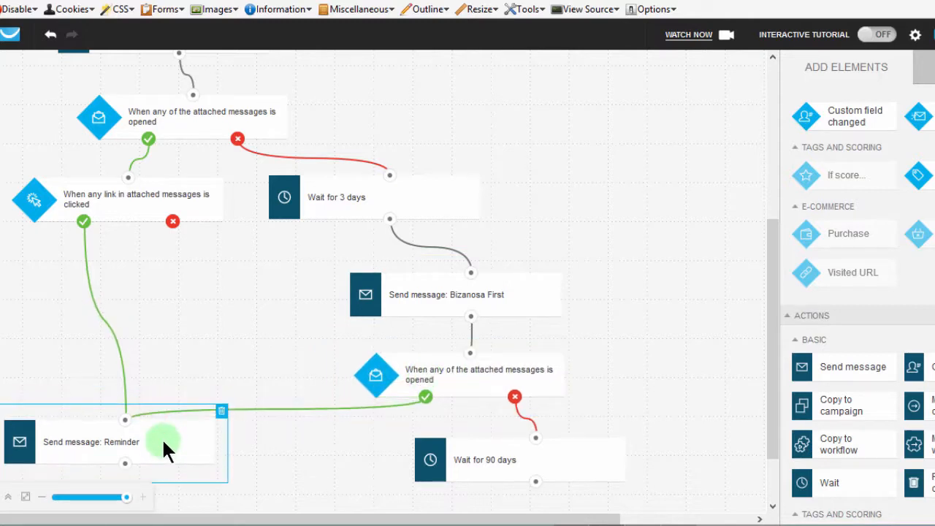
# Add a Send message action below the link-clicked condition and connect that condition's no branch to it.
pyautogui.moveTo(776, 287); pyautogui.dragTo(764, 339)
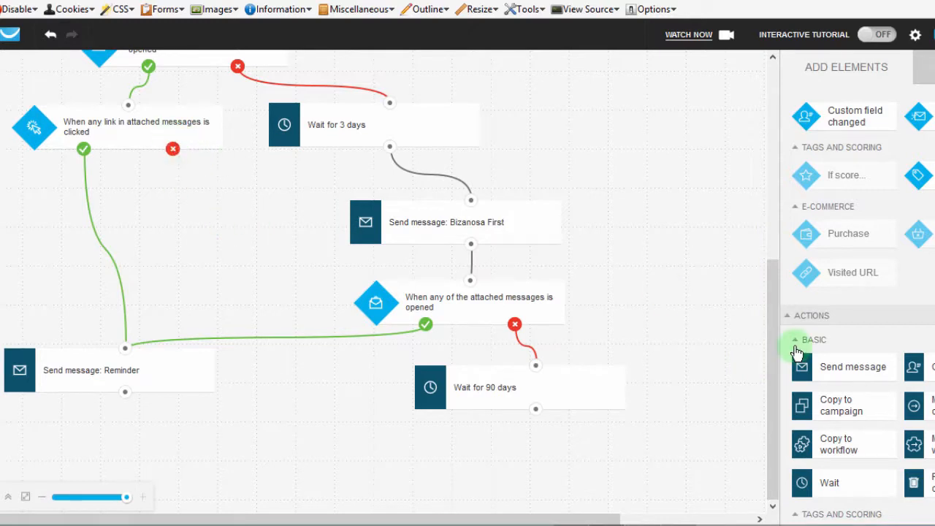
pyautogui.moveTo(846, 374); pyautogui.dragTo(239, 205)
pyautogui.moveTo(172, 149); pyautogui.dragTo(233, 200)
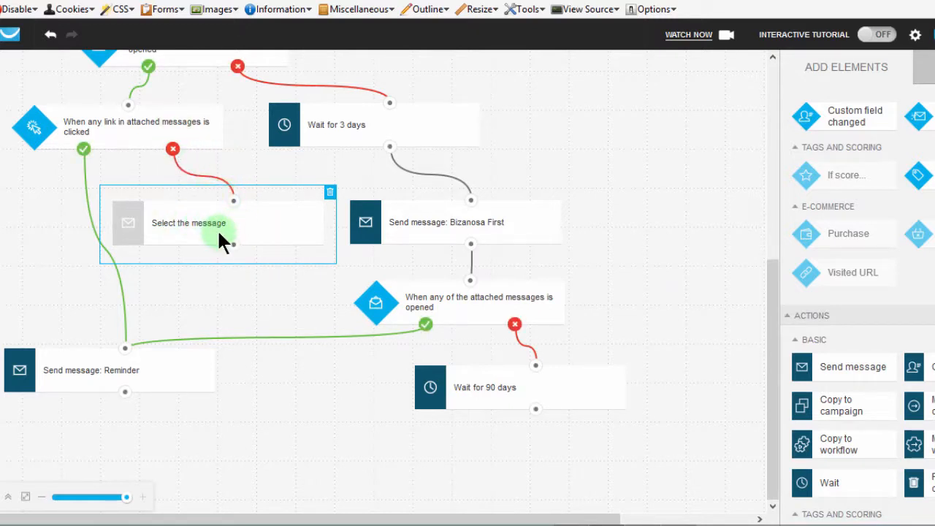
# Assign the Bizanosa First automation message listed just after Bizanosa Second to the new Send message action.
pyautogui.click(214, 225)
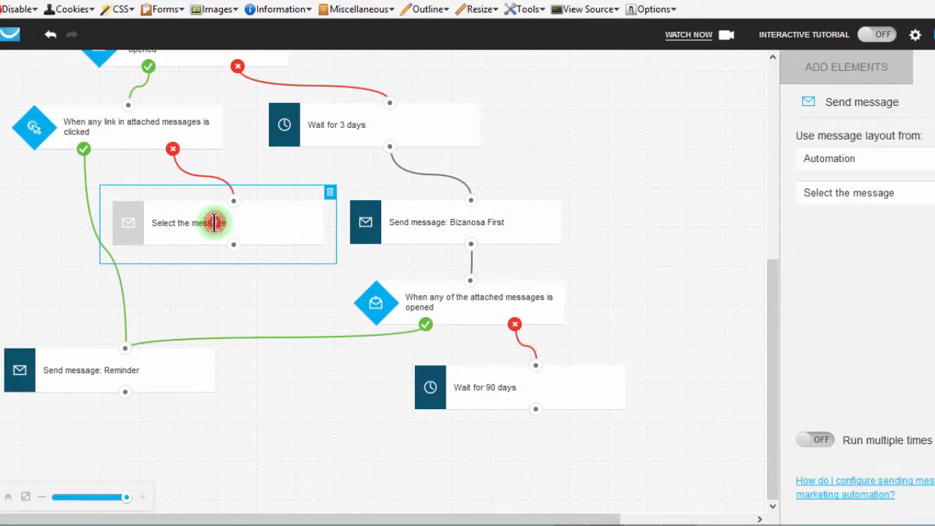
pyautogui.click(895, 188)
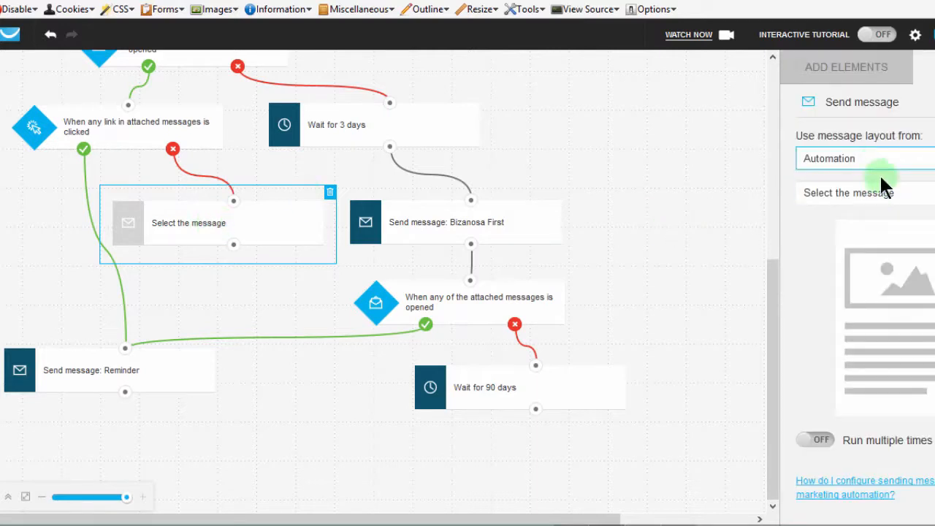
pyautogui.click(880, 191)
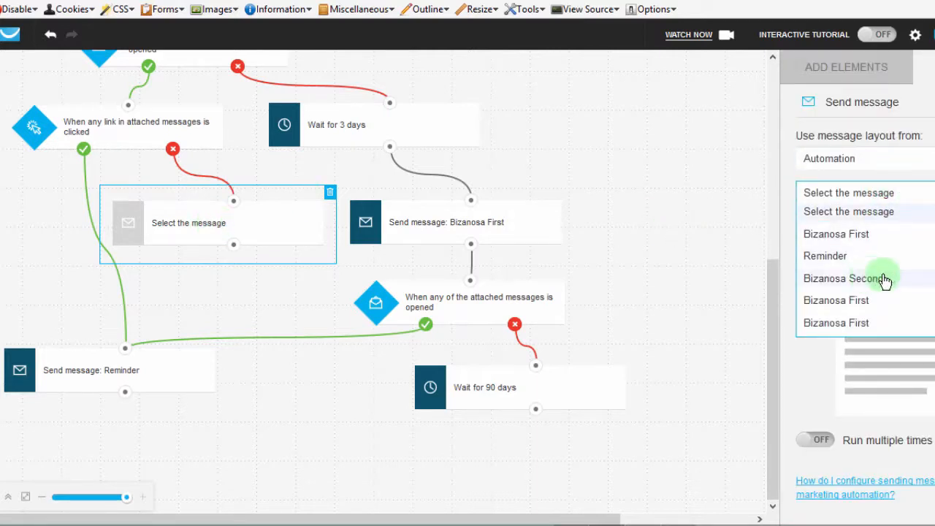
pyautogui.click(853, 303)
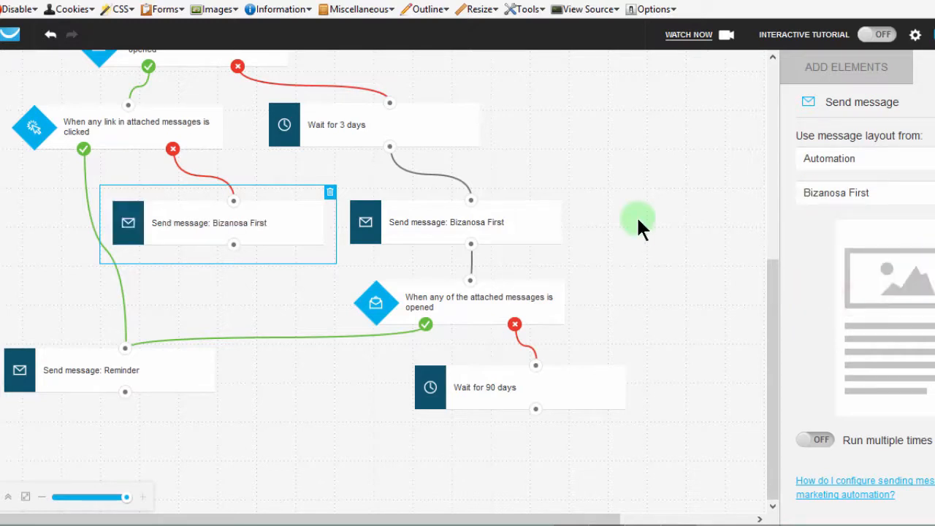
pyautogui.click(772, 310)
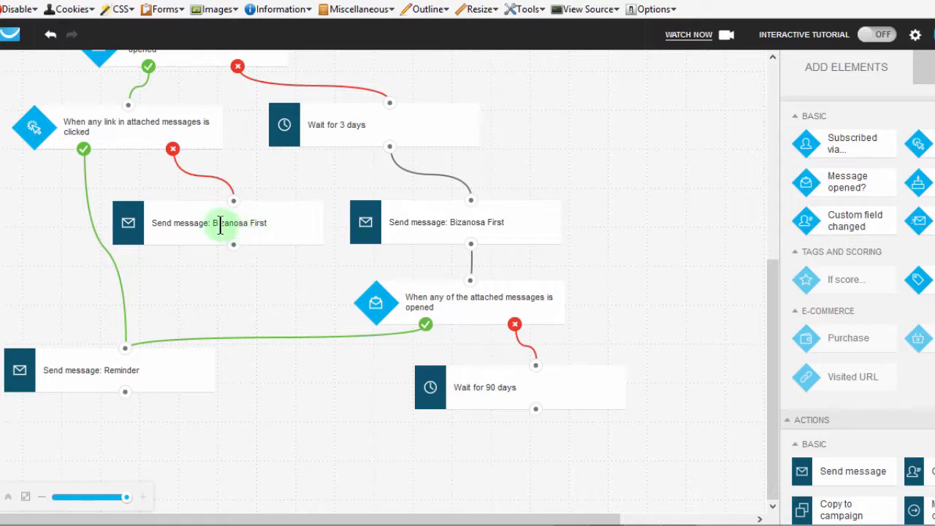
# Lower the Reminder message and add a Message opened? condition connected below the Bizanosa First message on the link-clicked no branch.
pyautogui.moveTo(139, 369); pyautogui.dragTo(138, 421)
pyautogui.scroll(-1, 857, 310)
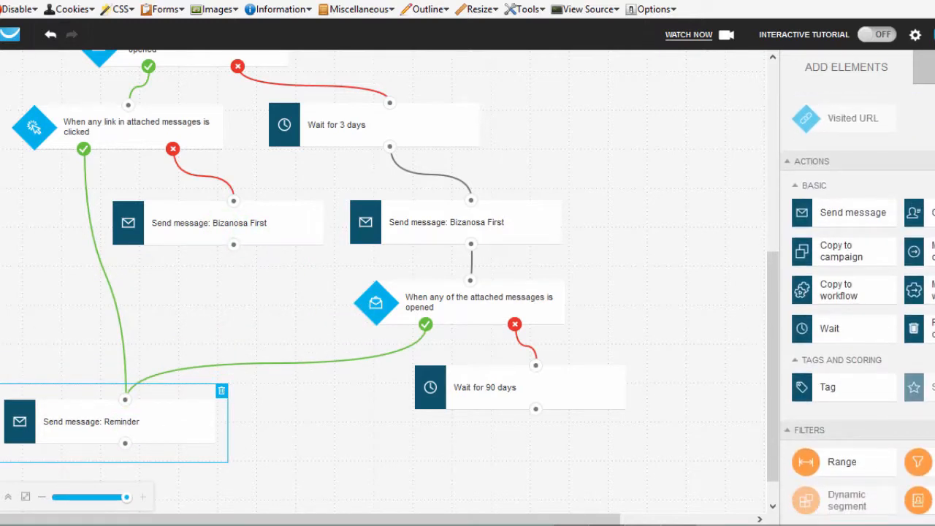
pyautogui.scroll(5, 858, 292)
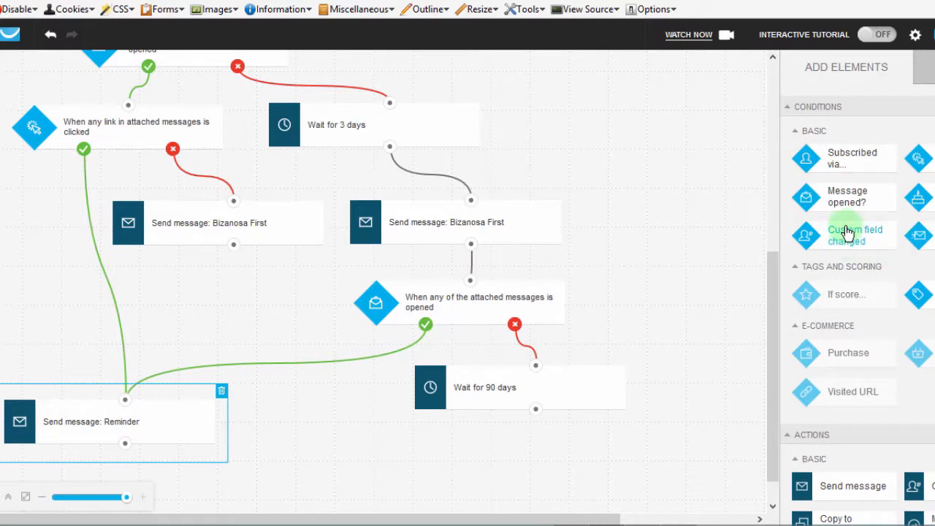
pyautogui.moveTo(852, 199); pyautogui.dragTo(233, 286)
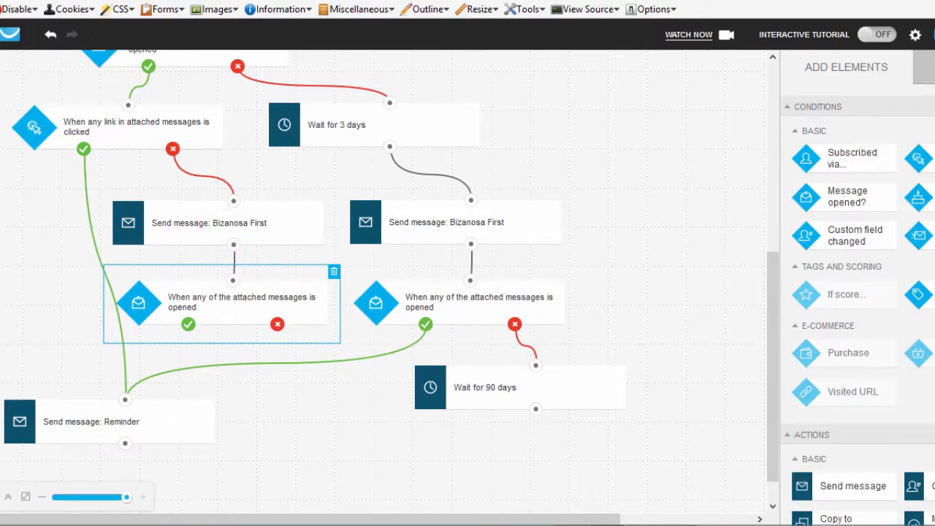
pyautogui.scroll(-5, 826, 386)
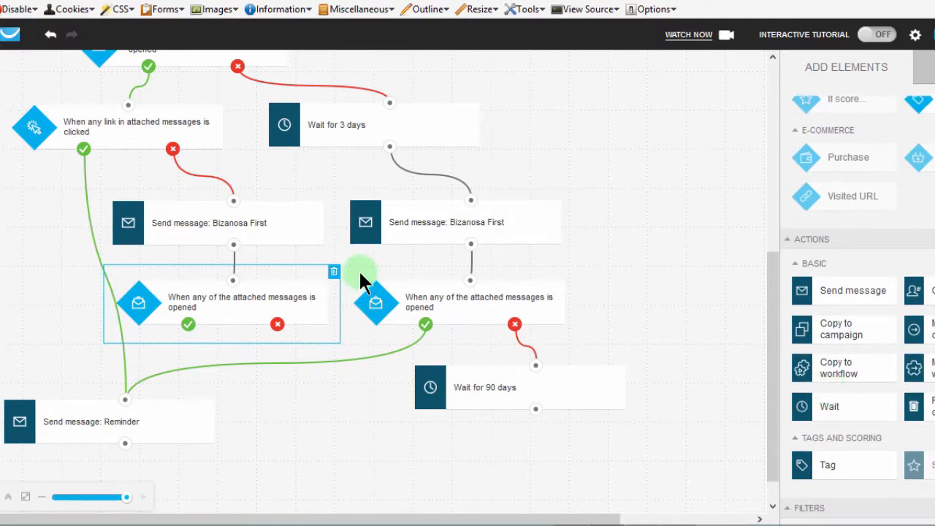
pyautogui.moveTo(230, 254); pyautogui.dragTo(232, 329)
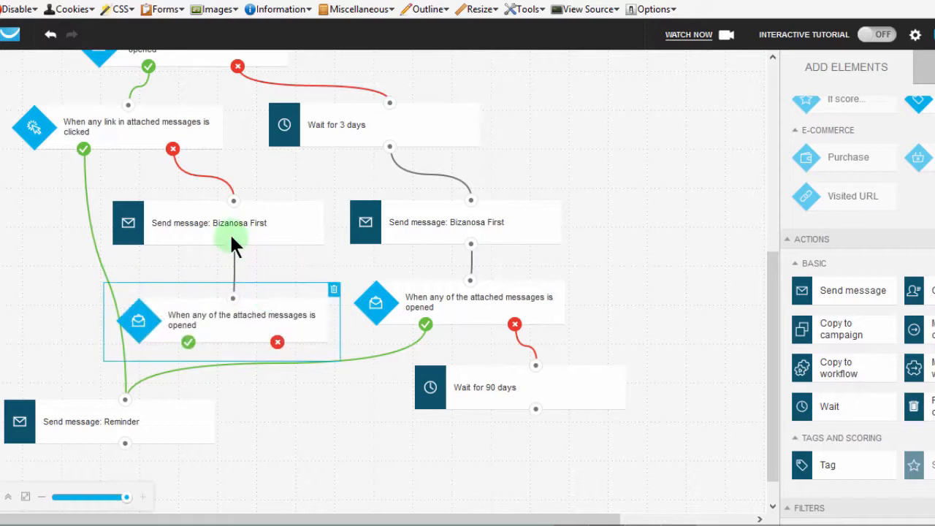
pyautogui.moveTo(223, 274); pyautogui.dragTo(233, 297)
# Connect the new message-opened condition's yes branch to the Reminder message and its no branch to the 90-day Wait action.
pyautogui.moveTo(189, 345); pyautogui.dragTo(214, 381)
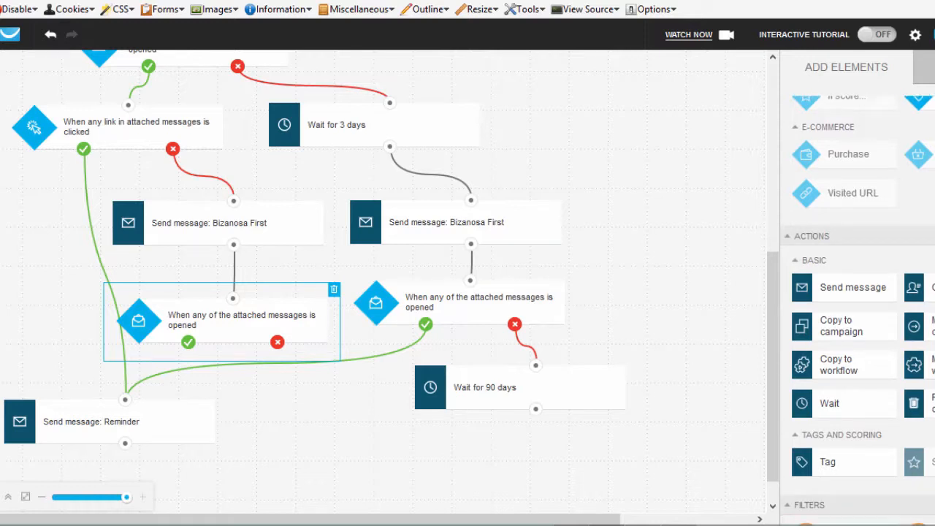
pyautogui.scroll(-2, 901, 323)
pyautogui.moveTo(190, 344); pyautogui.dragTo(125, 401)
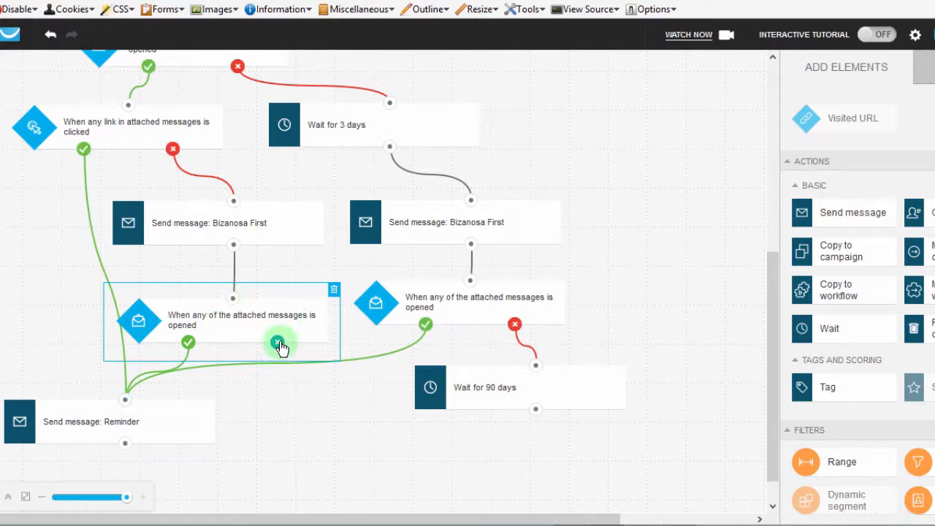
pyautogui.moveTo(279, 344); pyautogui.dragTo(536, 366)
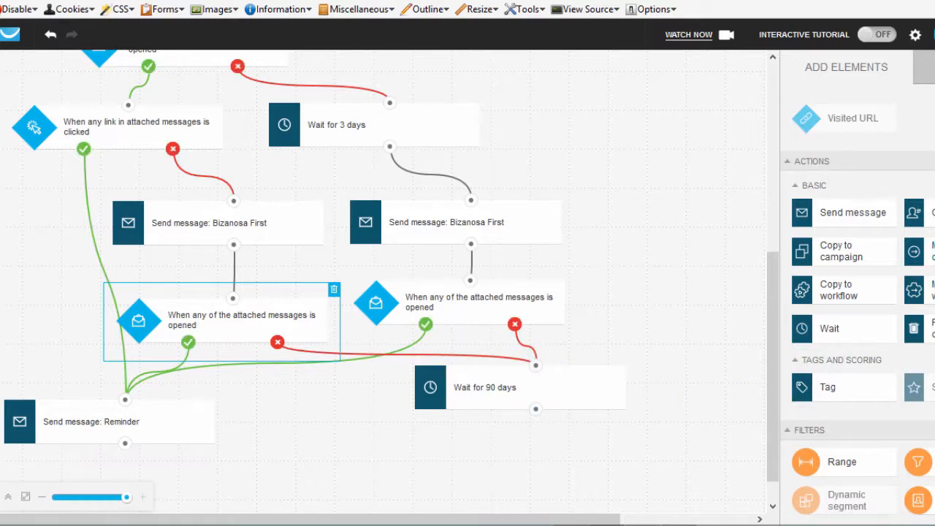
pyautogui.scroll(4, 857, 292)
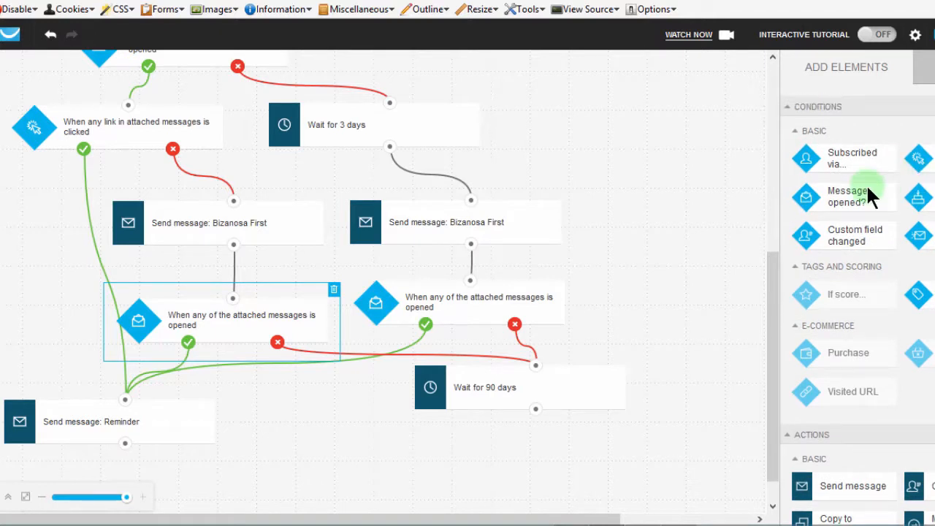
# Add a Message opened? condition below the 90-day Wait action and connect the Wait action to it.
pyautogui.moveTo(852, 203); pyautogui.dragTo(559, 450)
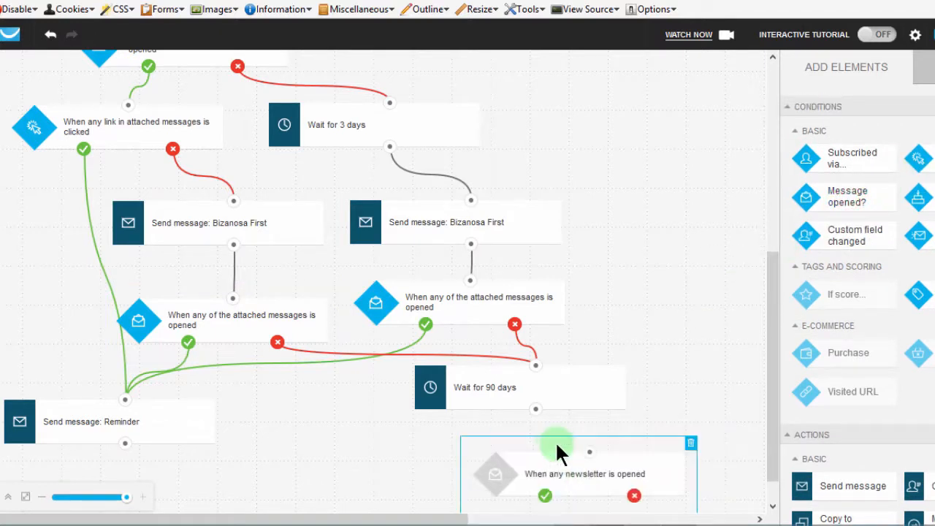
pyautogui.moveTo(772, 293); pyautogui.dragTo(756, 436)
pyautogui.moveTo(537, 325); pyautogui.dragTo(561, 365)
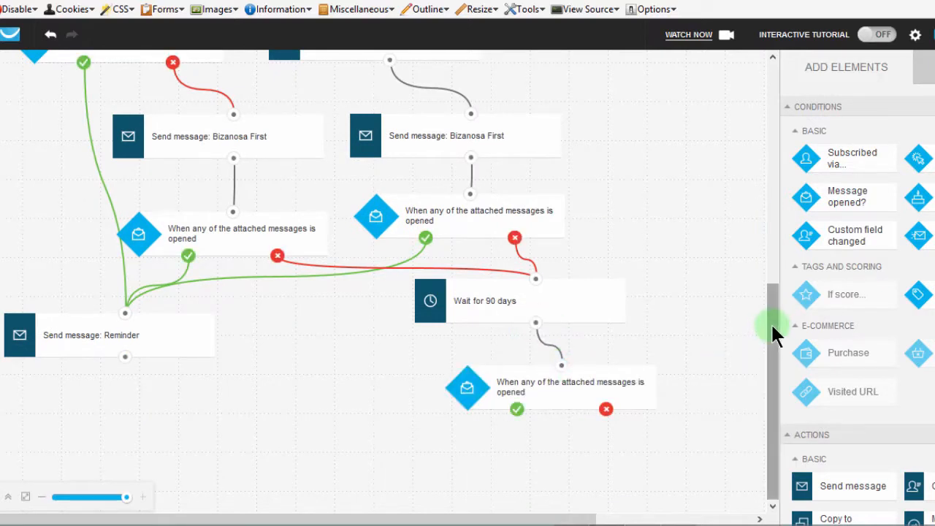
# Lower the Reminder message and add a Message opened? condition connected and aligned directly below it.
pyautogui.moveTo(772, 325); pyautogui.dragTo(762, 407)
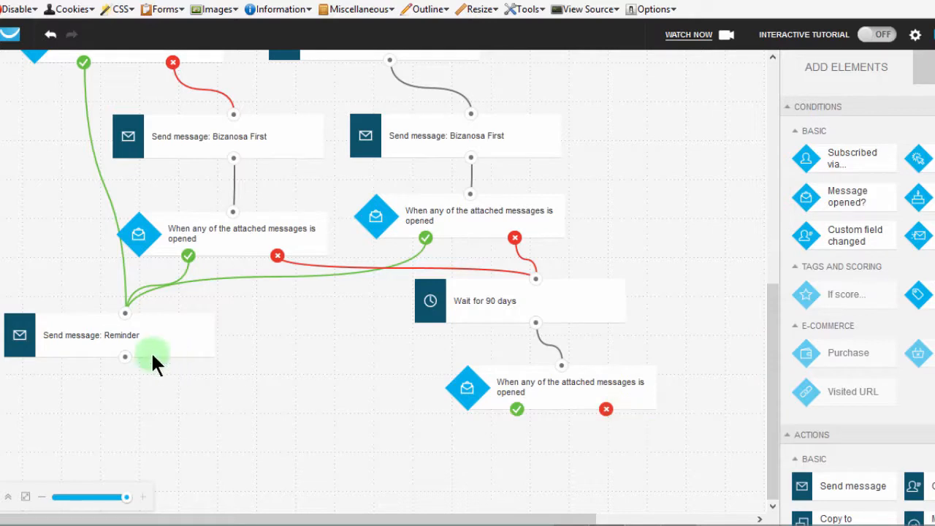
pyautogui.moveTo(110, 336); pyautogui.dragTo(114, 393)
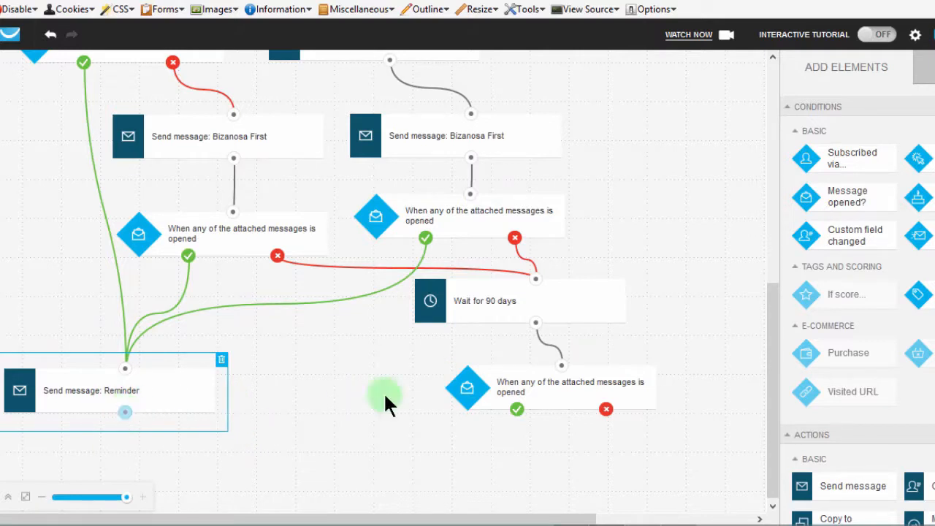
pyautogui.scroll(-3, 854, 306)
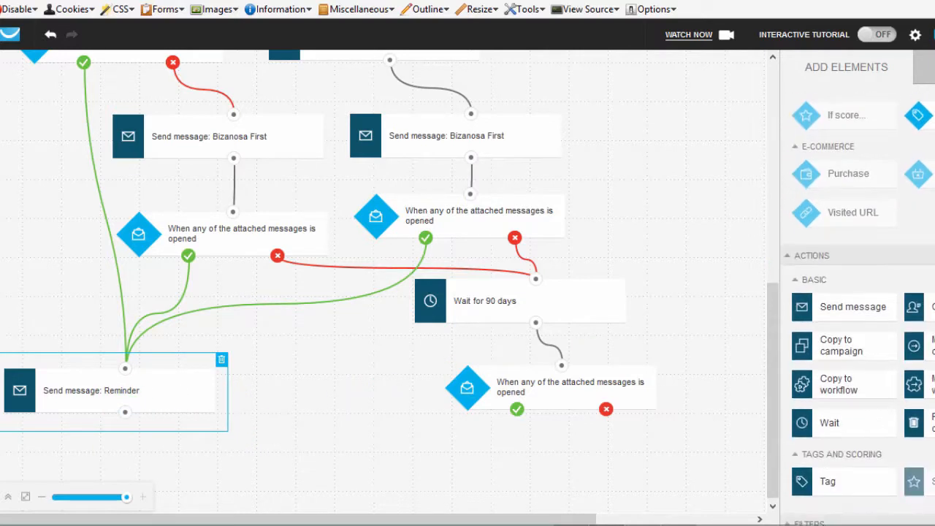
pyautogui.scroll(3, 855, 307)
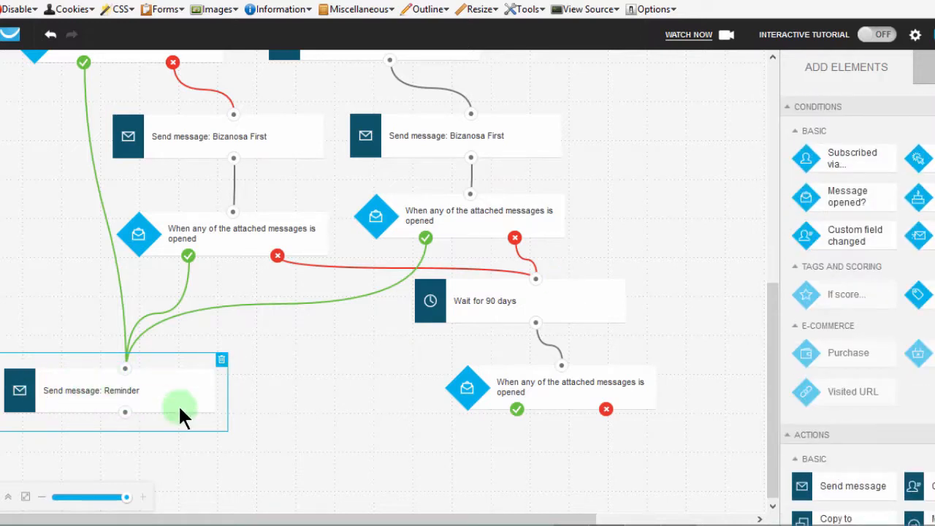
pyautogui.click(848, 200)
pyautogui.moveTo(424, 317); pyautogui.dragTo(132, 444)
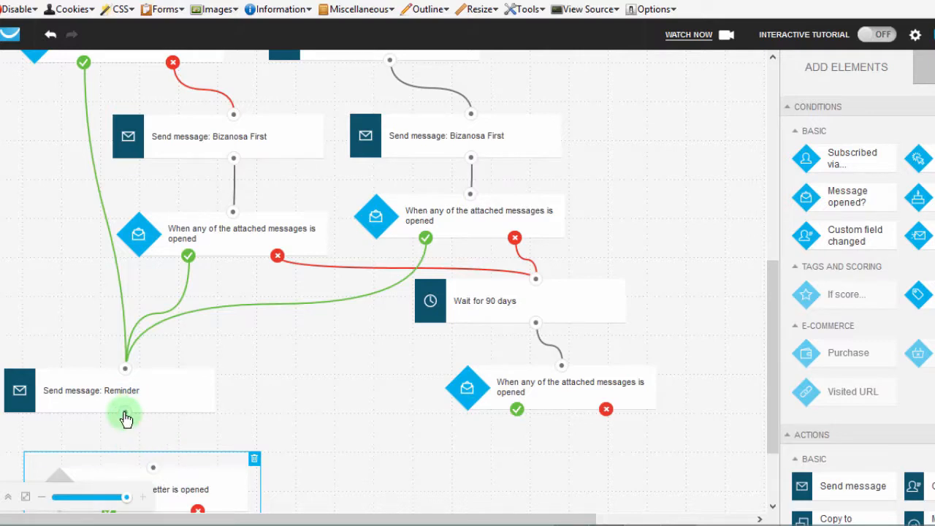
pyautogui.click(155, 465)
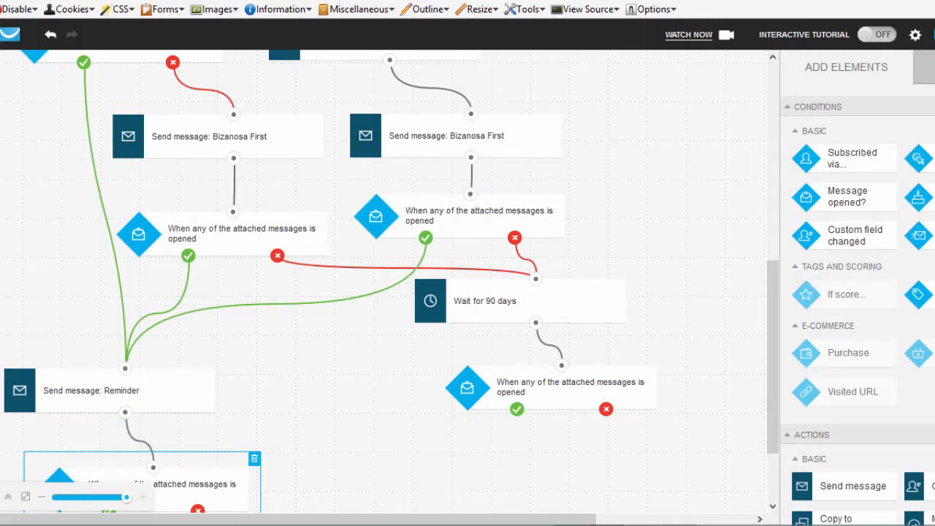
pyautogui.scroll(-2, 840, 307)
pyautogui.moveTo(769, 305); pyautogui.dragTo(749, 447)
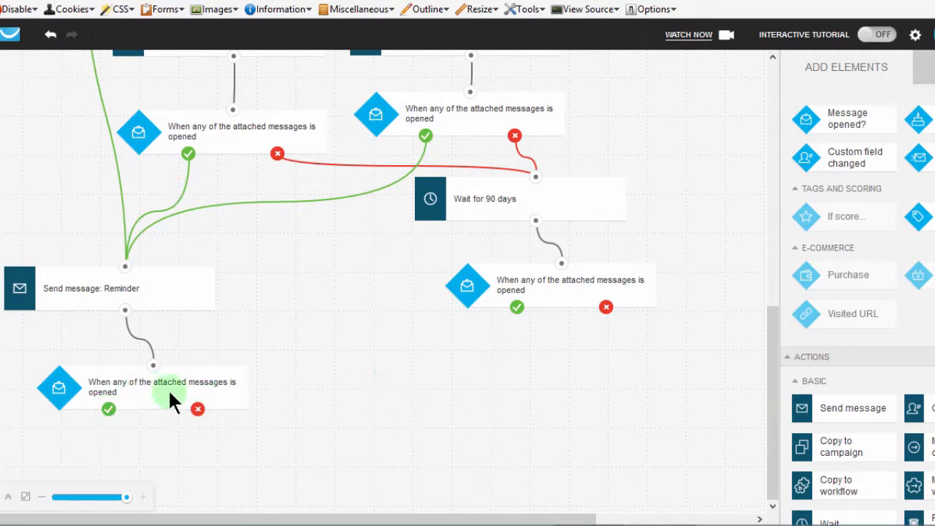
pyautogui.moveTo(135, 394); pyautogui.dragTo(122, 394)
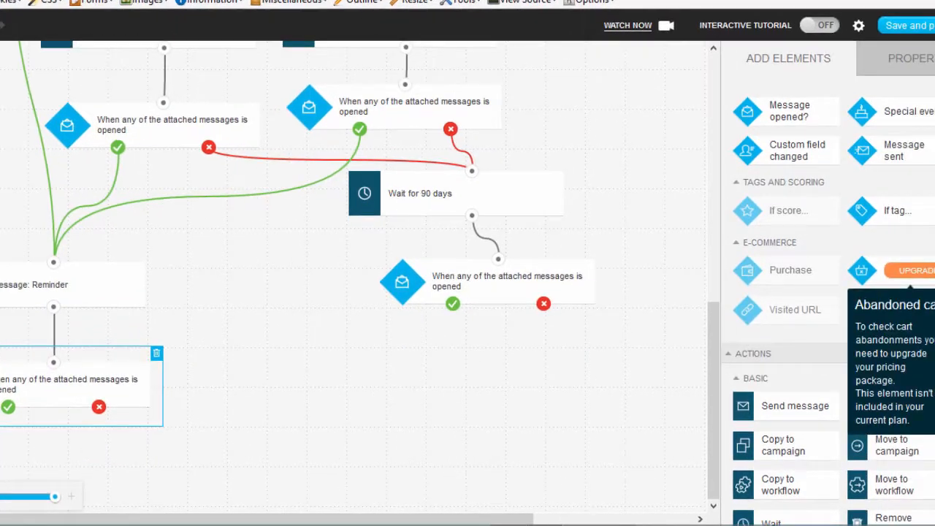
# Add a Move to campaign action below the Reminder's message-opened condition and connect that condition's yes branch to it.
pyautogui.moveTo(931, 187); pyautogui.dragTo(901, 346)
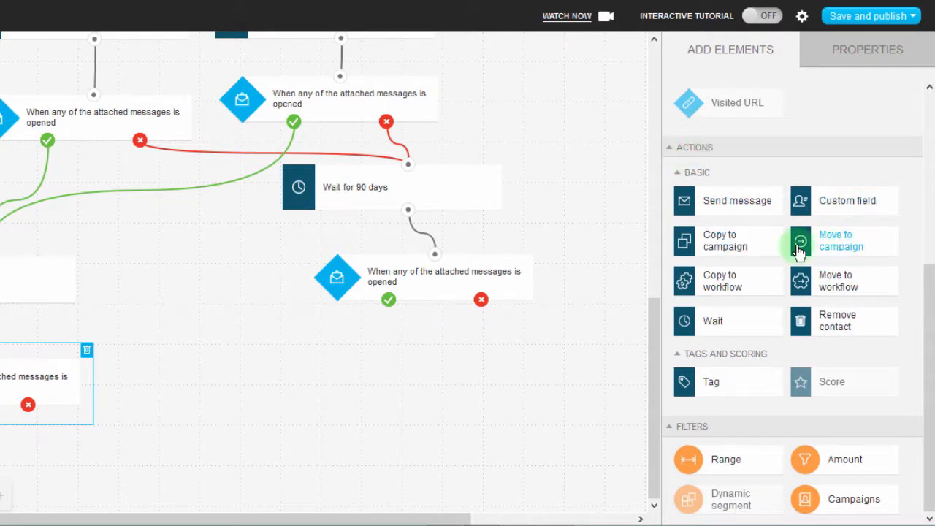
pyautogui.moveTo(843, 246); pyautogui.dragTo(1, 435)
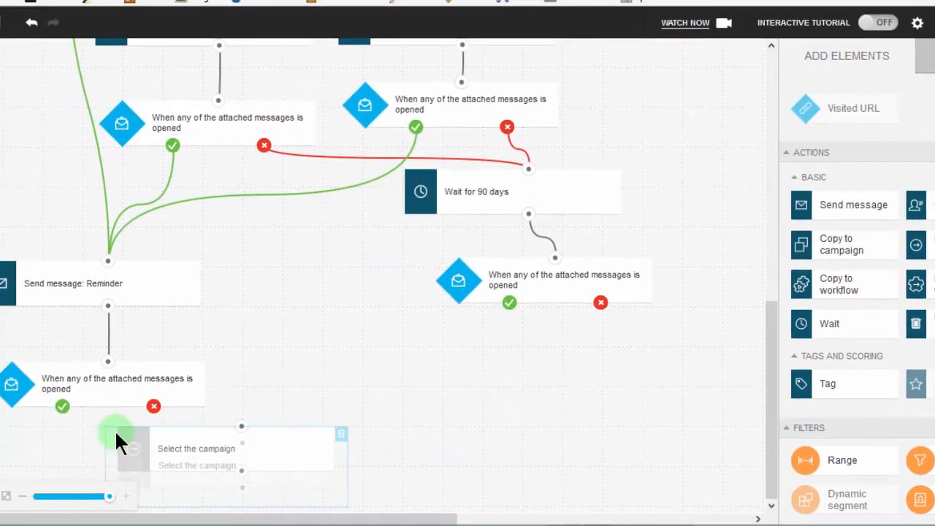
pyautogui.moveTo(117, 438); pyautogui.dragTo(97, 431)
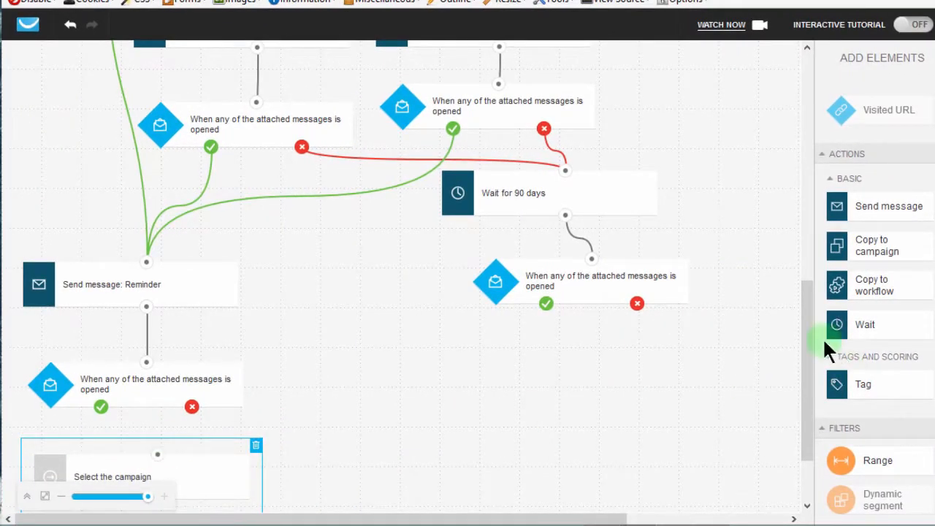
pyautogui.moveTo(801, 328); pyautogui.dragTo(801, 397)
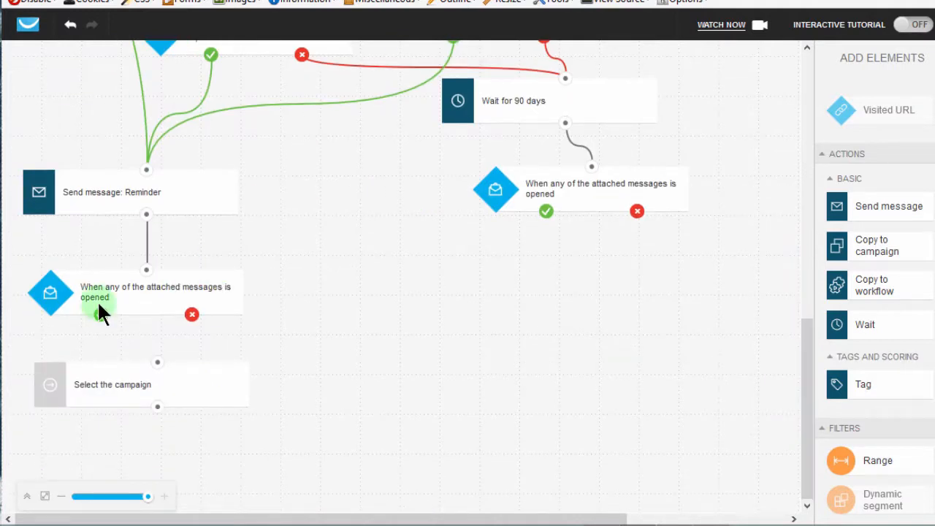
pyautogui.moveTo(138, 345); pyautogui.dragTo(157, 362)
pyautogui.click(121, 385)
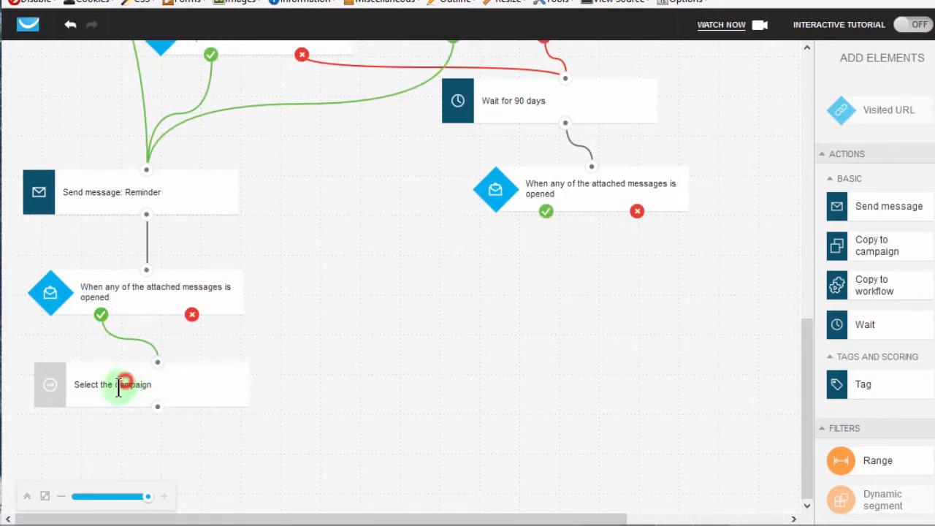
pyautogui.moveTo(118, 387); pyautogui.dragTo(107, 399)
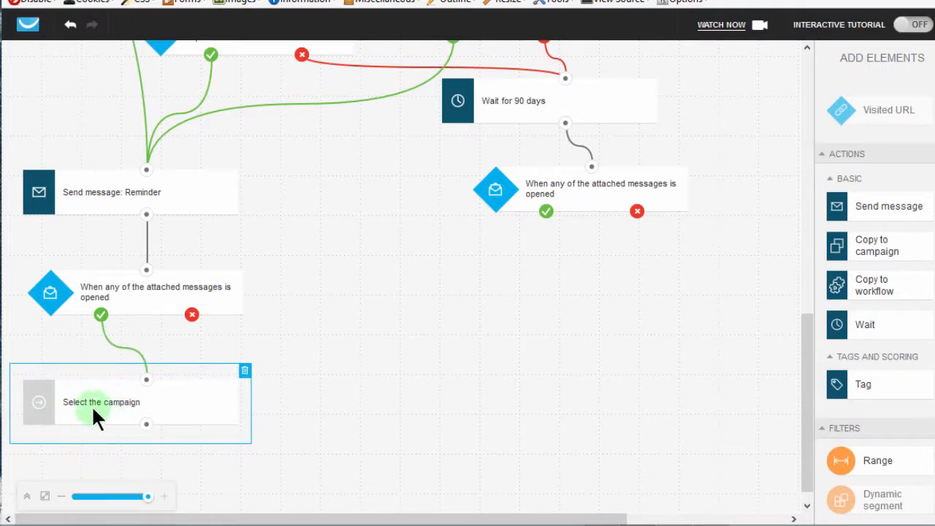
# Set the target campaign of the Move to campaign action on the Reminder's yes branch to goodfellows.
pyautogui.click(87, 400)
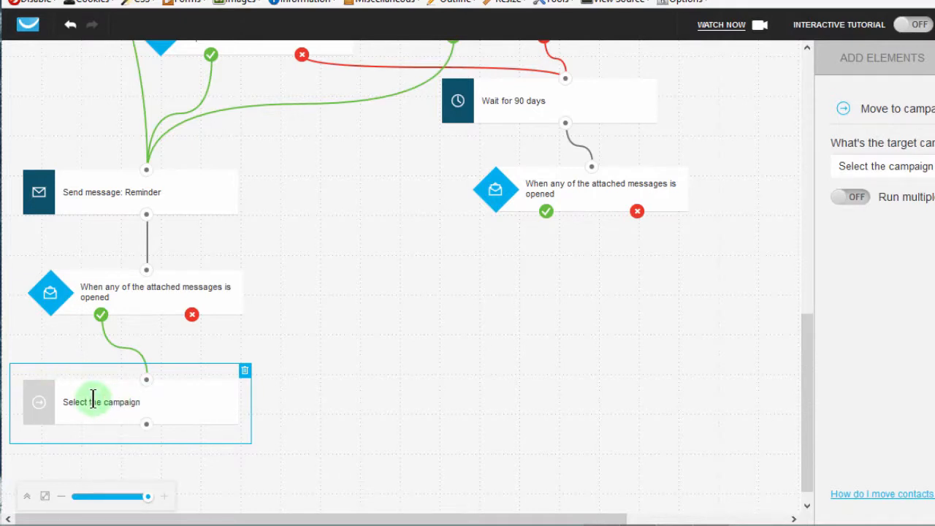
pyautogui.click(879, 169)
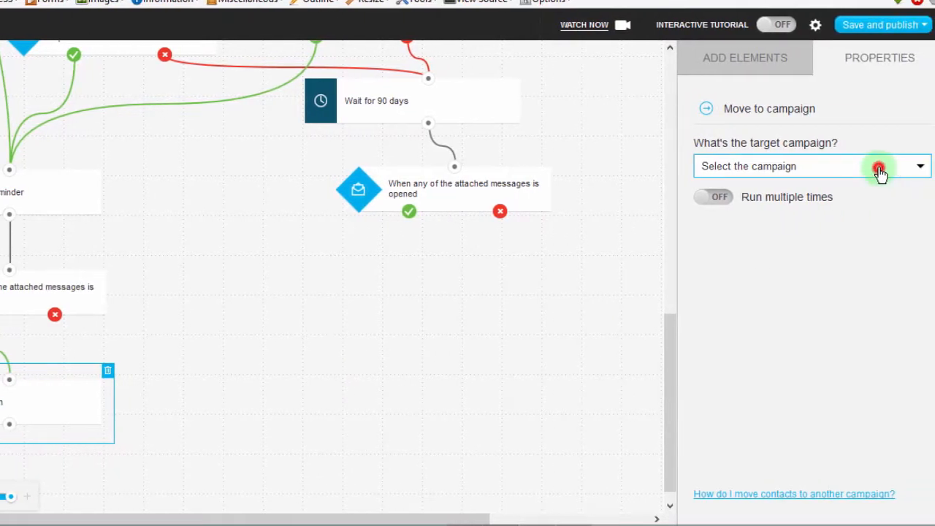
pyautogui.click(778, 210)
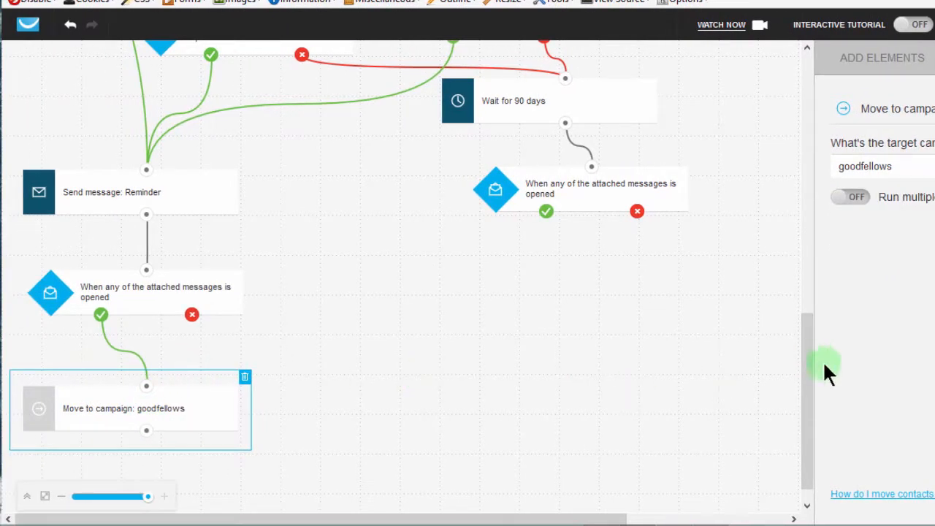
# Add a second Move to campaign action beside the goodfellows one and connect the Reminder condition's no branch to it.
pyautogui.click(857, 59)
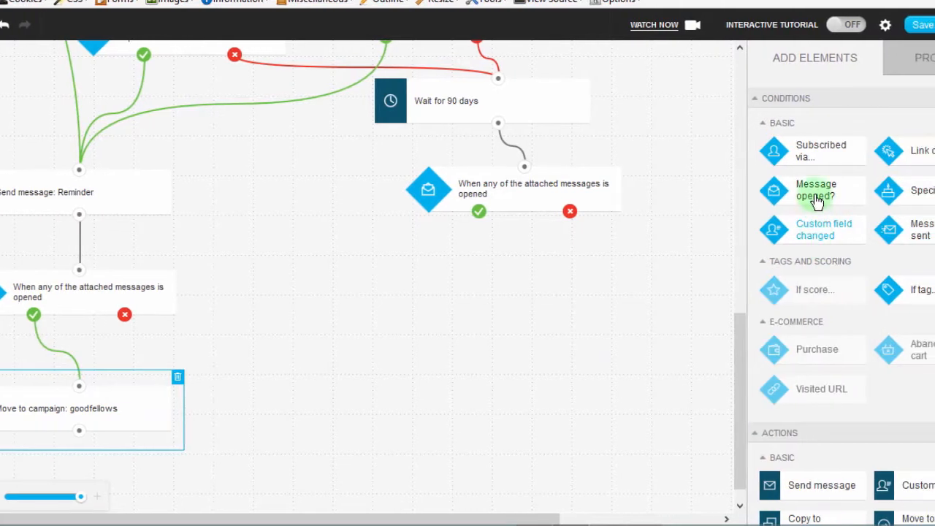
pyautogui.scroll(-4, 840, 292)
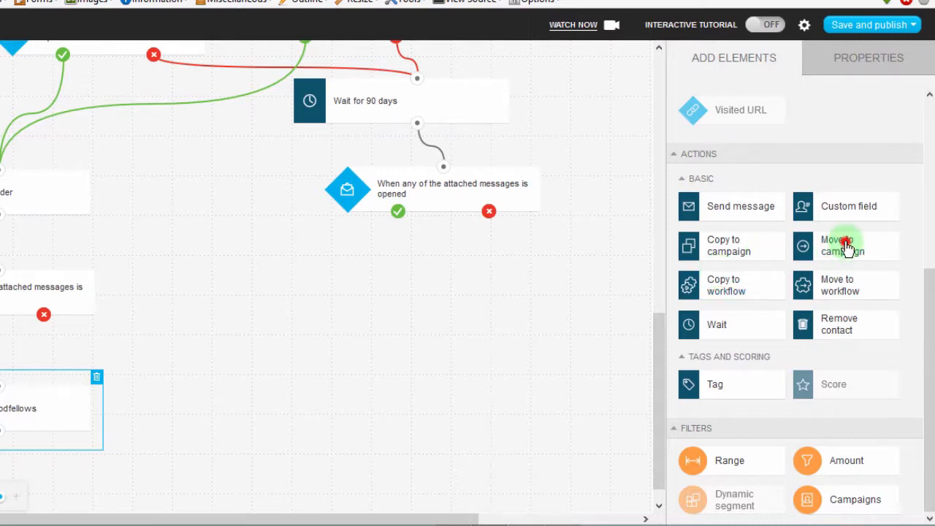
pyautogui.moveTo(847, 246); pyautogui.dragTo(236, 382)
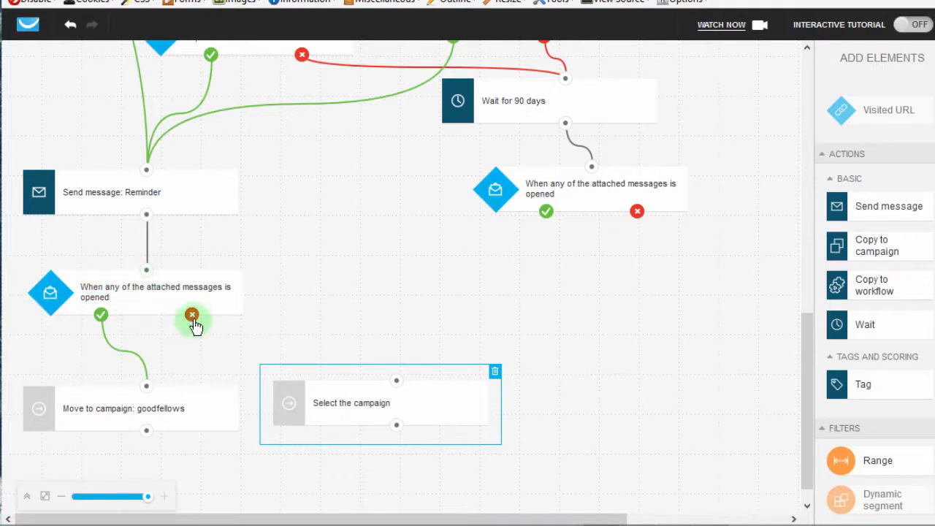
pyautogui.moveTo(194, 318); pyautogui.dragTo(397, 388)
# Set the target campaign of the Move to campaign action on the Reminder's no branch to unpredictables.
pyautogui.click(375, 403)
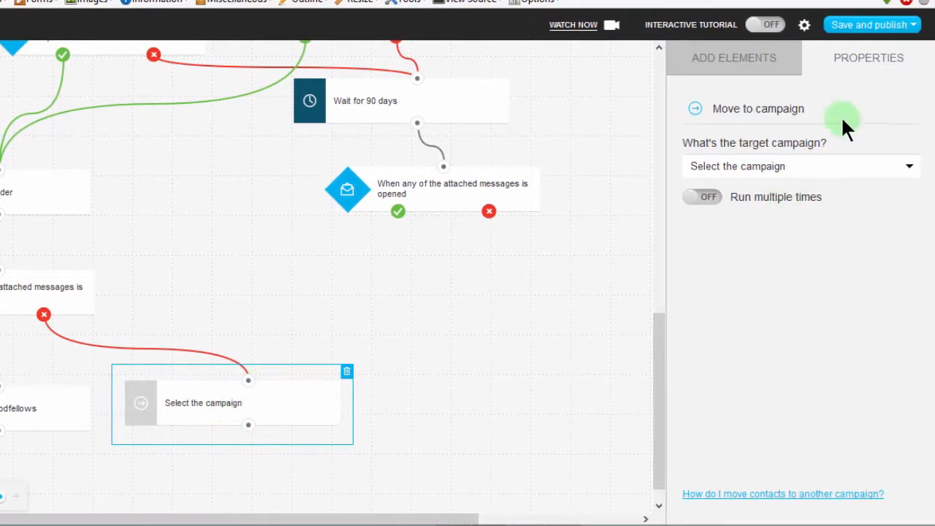
pyautogui.click(800, 173)
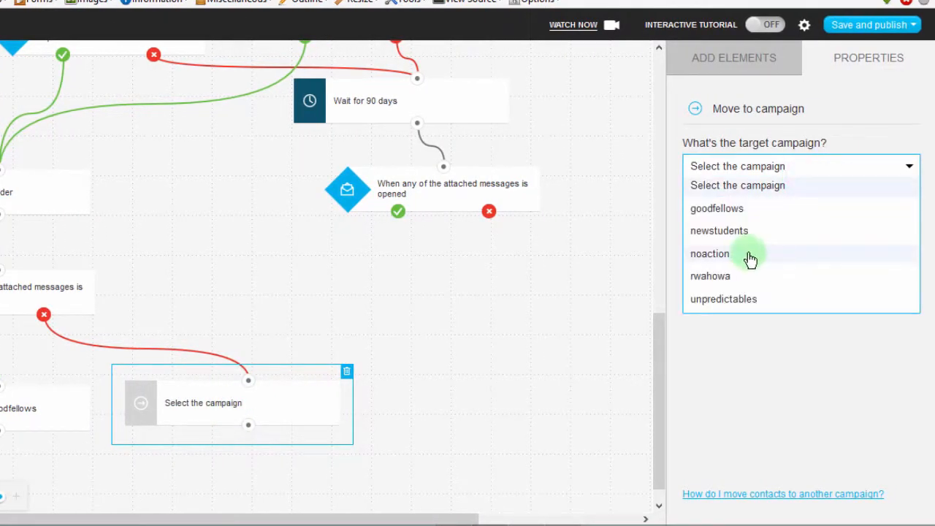
pyautogui.click(739, 308)
# Lower the unpredictables action slightly and connect to it the yes branch of the message-opened condition below the 90-day wait.
pyautogui.moveTo(194, 407); pyautogui.dragTo(216, 419)
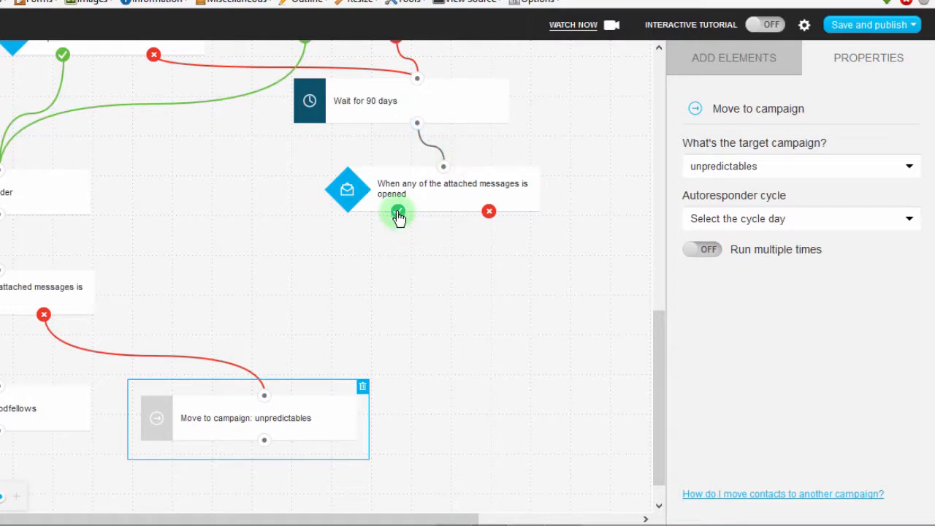
pyautogui.moveTo(397, 211); pyautogui.dragTo(306, 312)
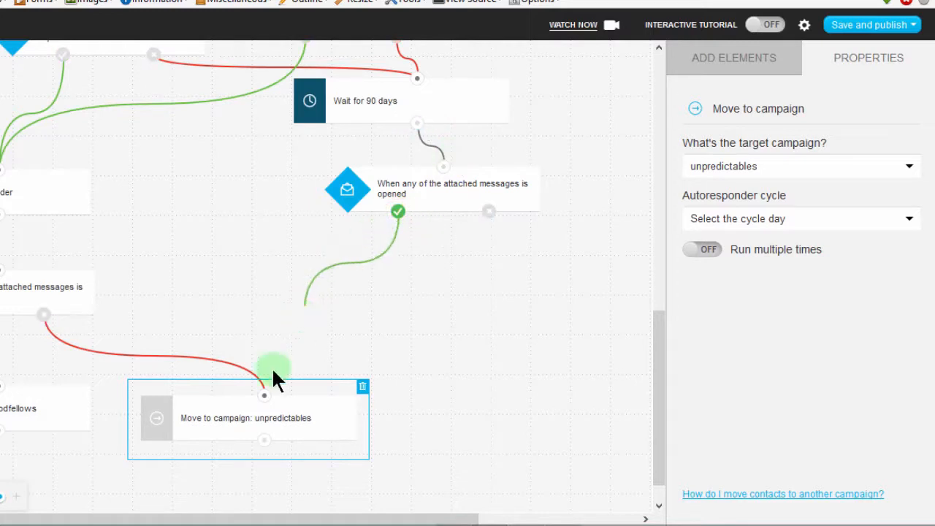
pyautogui.moveTo(272, 371); pyautogui.dragTo(264, 395)
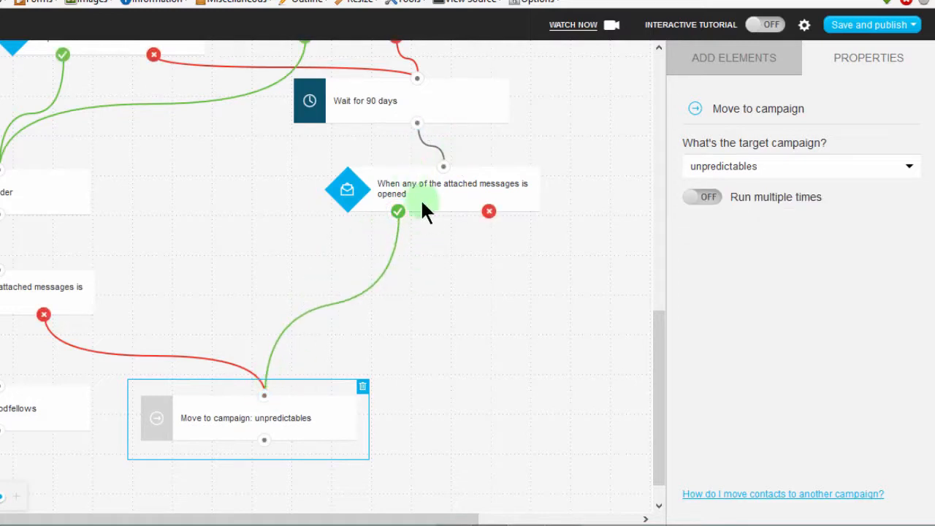
# Add a Move to campaign action below the 90-day wait's message-opened condition and connect that condition's no branch to it.
pyautogui.moveTo(658, 420)
pyautogui.mouseDown()
pyautogui.moveTo(654, 369)
pyautogui.moveTo(655, 437)
pyautogui.mouseUp()
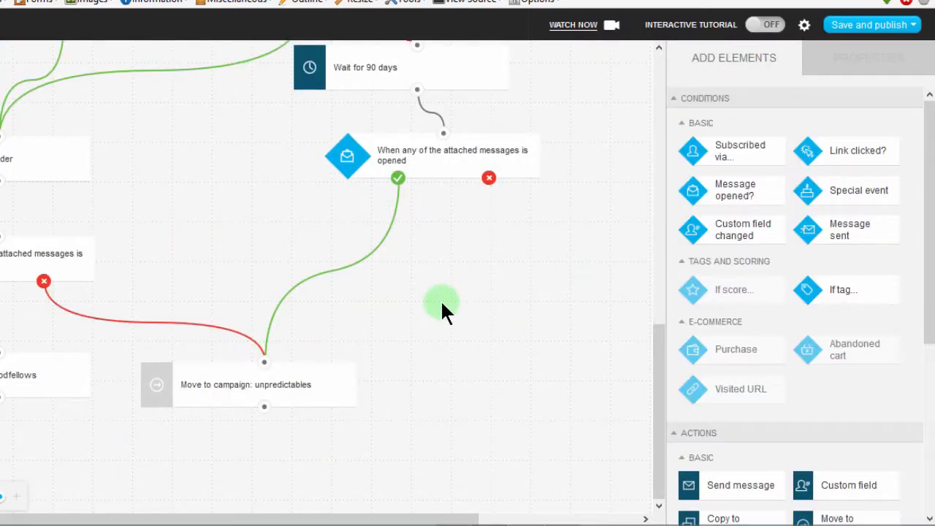
pyautogui.click(489, 178)
pyautogui.moveTo(659, 390); pyautogui.dragTo(659, 371)
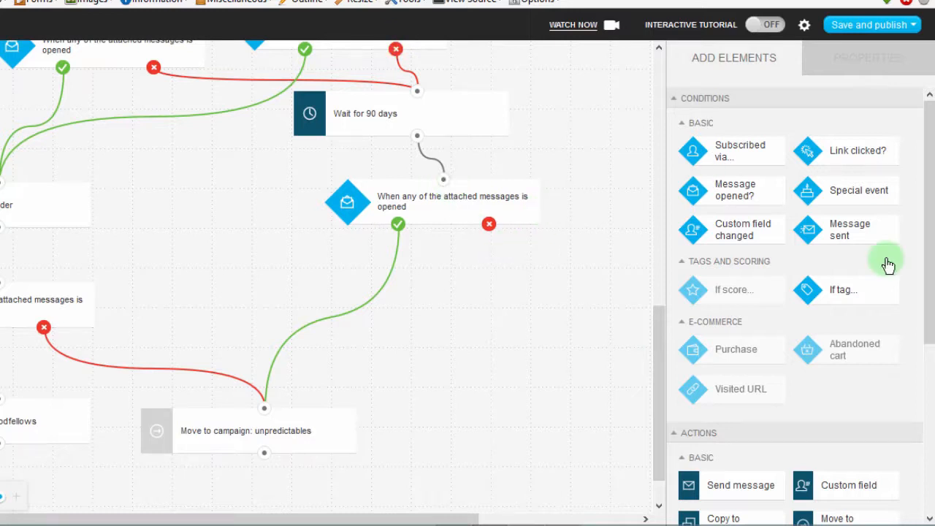
pyautogui.moveTo(926, 176); pyautogui.dragTo(920, 372)
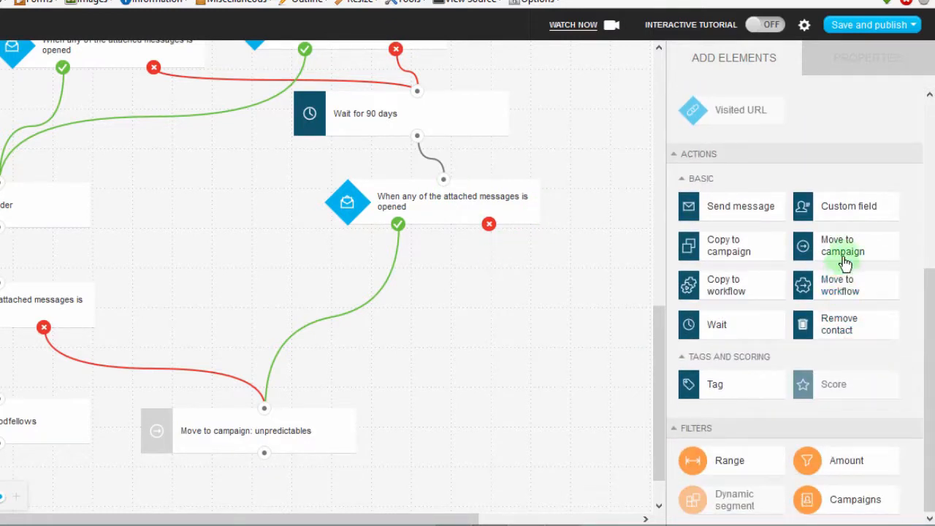
pyautogui.moveTo(845, 246); pyautogui.dragTo(521, 300)
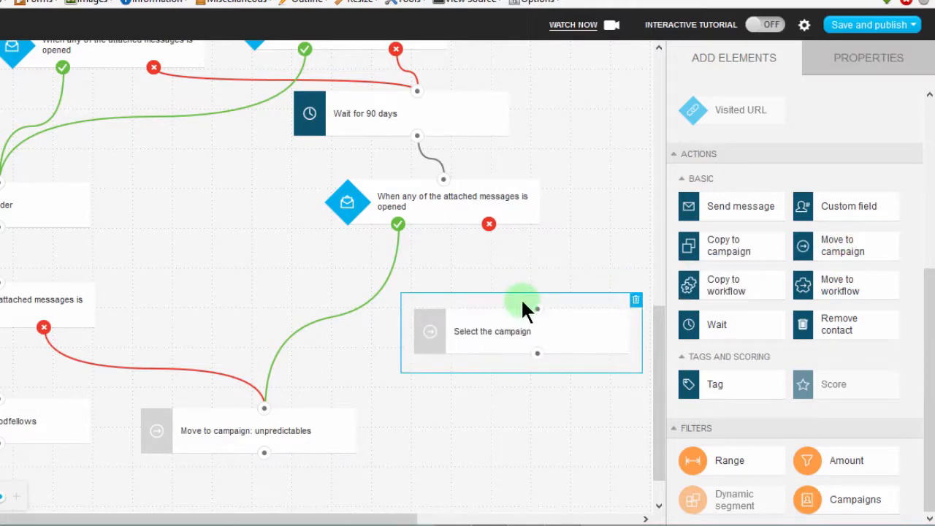
pyautogui.moveTo(488, 223); pyautogui.dragTo(538, 311)
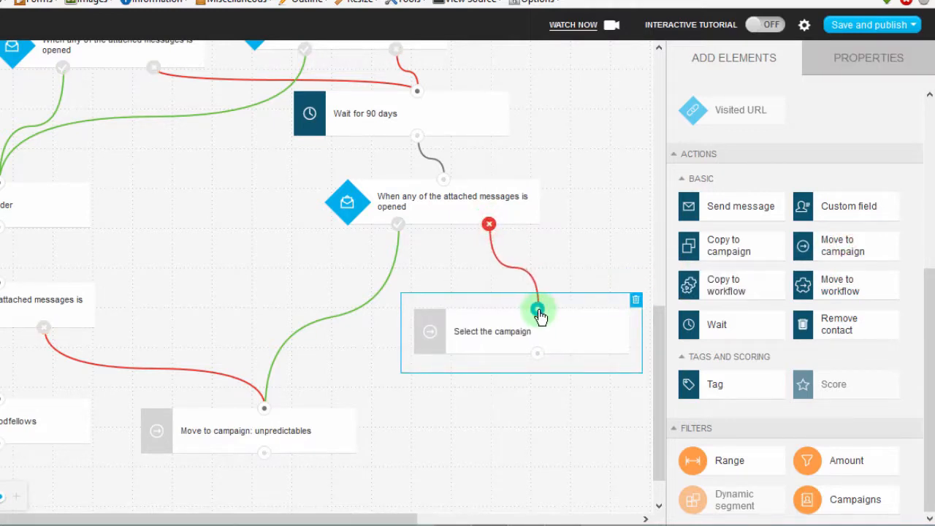
# Set the target campaign of the Move to campaign action on the 90-day wait's no branch to noaction.
pyautogui.click(502, 331)
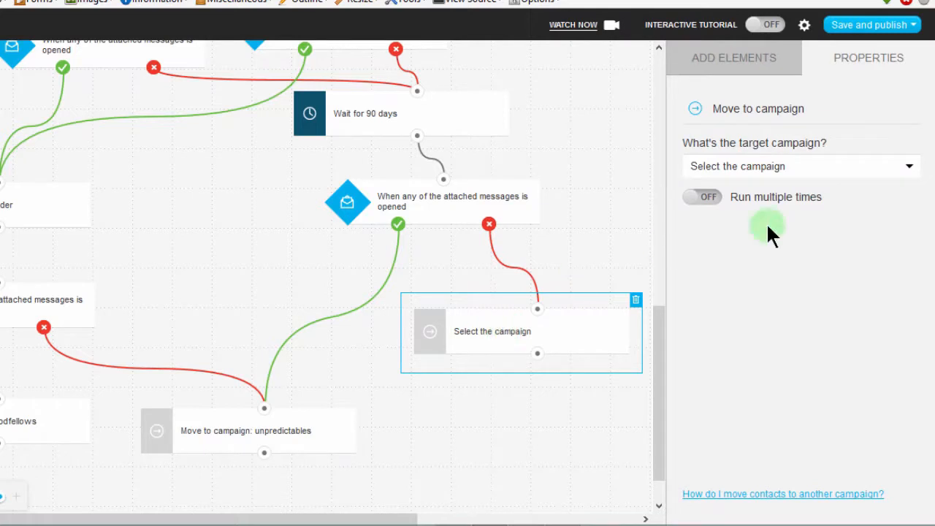
pyautogui.click(803, 181)
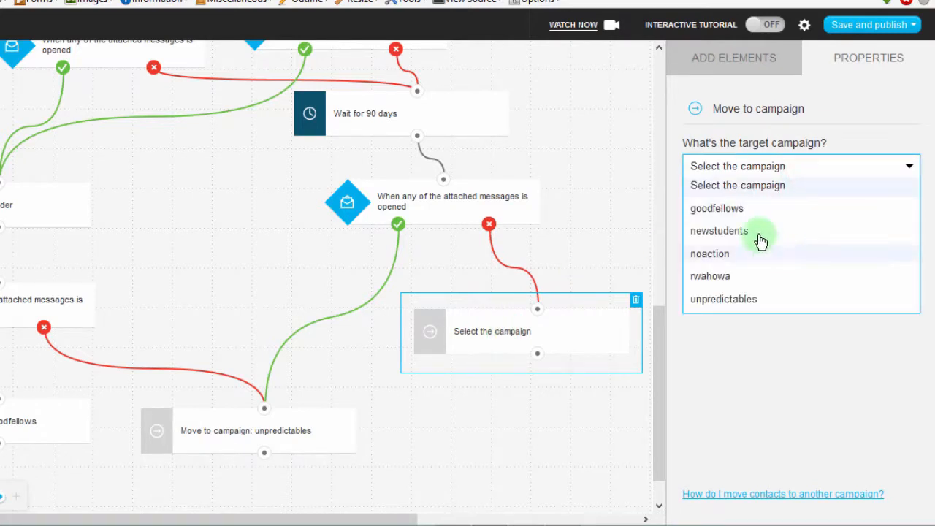
pyautogui.click(728, 256)
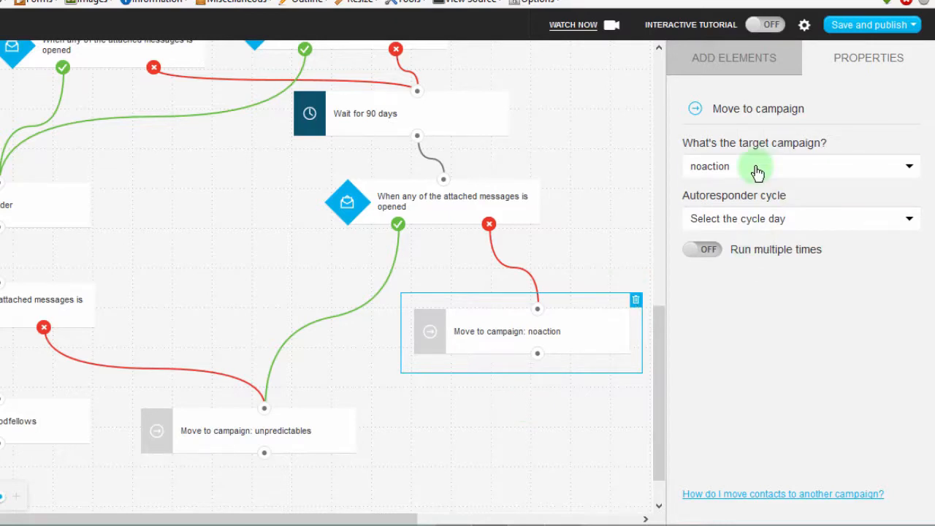
pyautogui.click(713, 68)
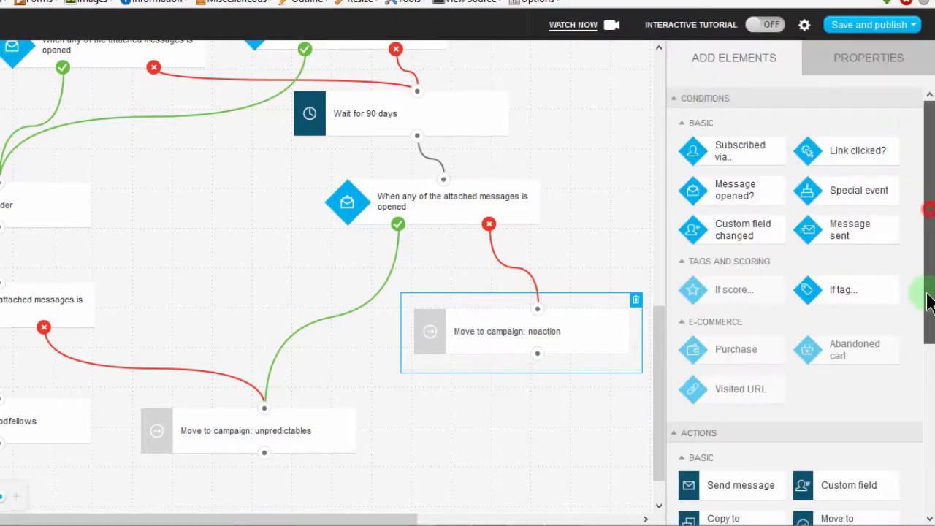
pyautogui.moveTo(925, 299); pyautogui.dragTo(925, 415)
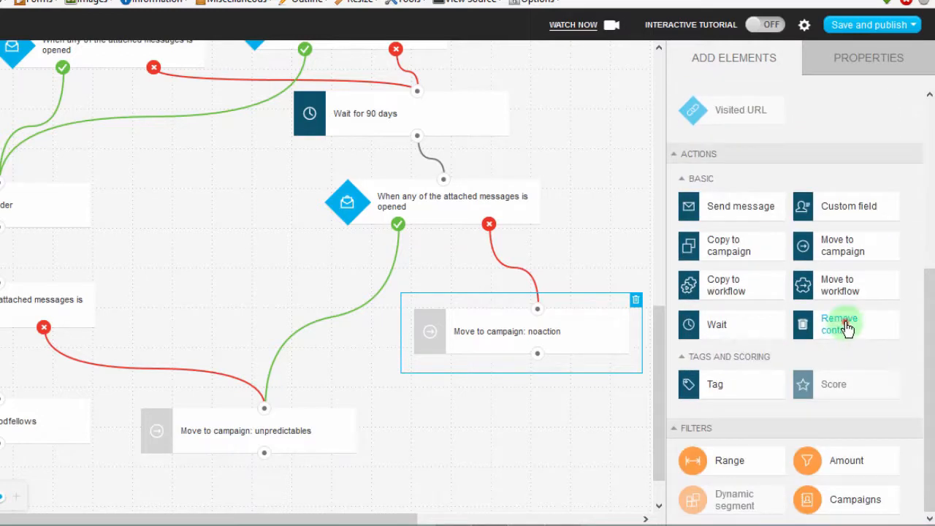
pyautogui.moveTo(847, 328); pyautogui.dragTo(507, 445)
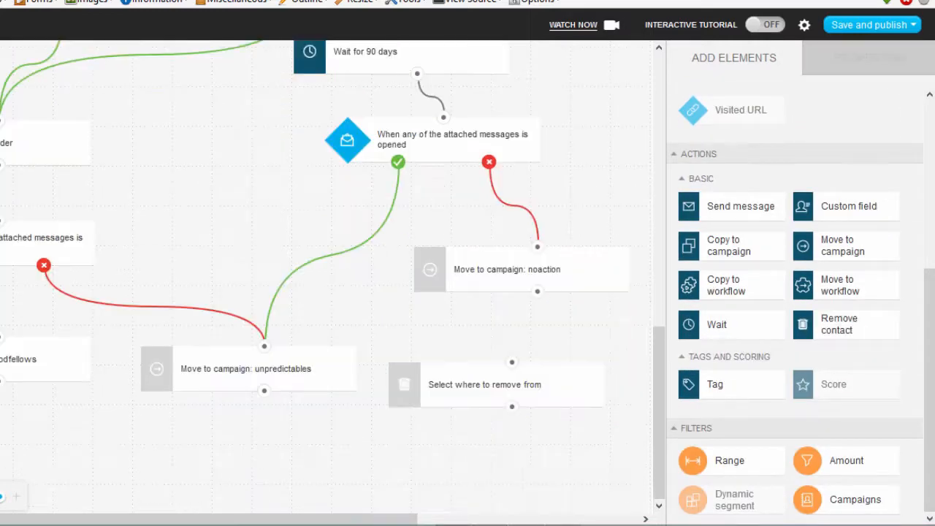
pyautogui.click(470, 388)
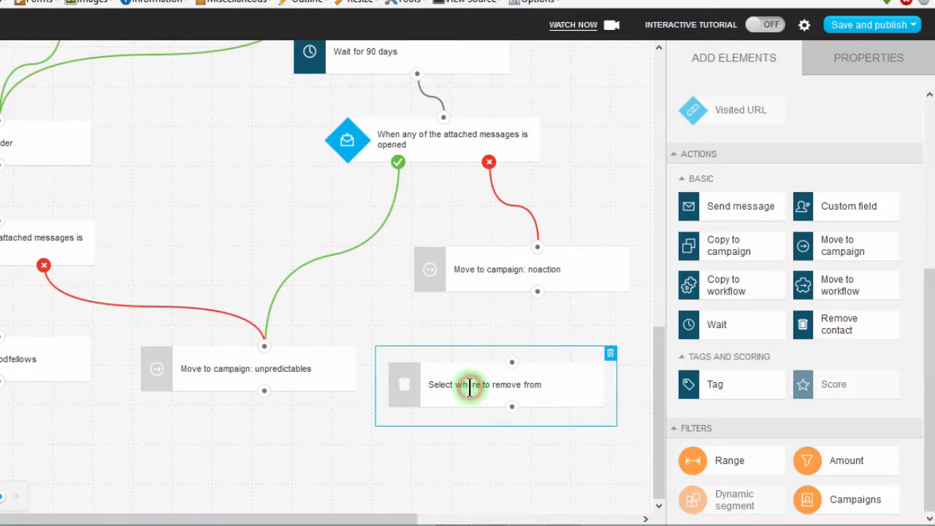
pyautogui.click(610, 356)
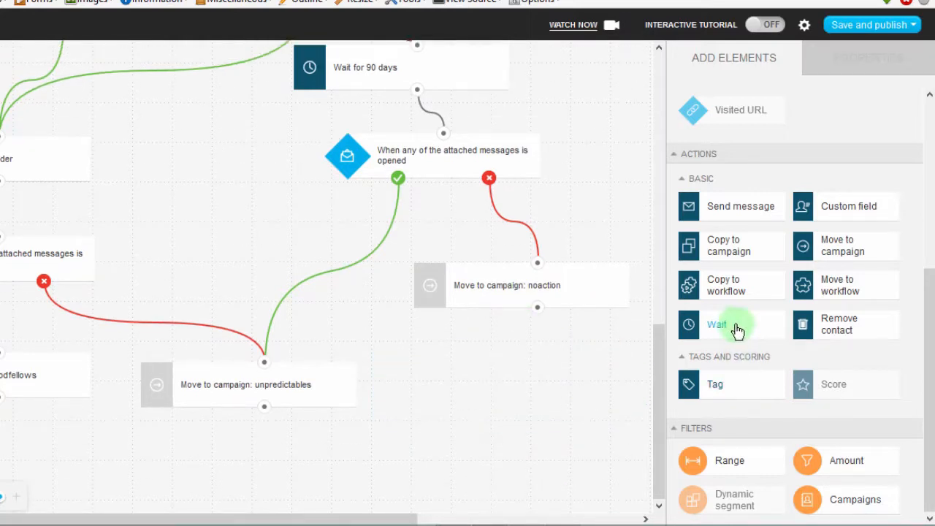
# Add a Wait action connected below the Move to campaign: noaction action and set its delay to 30 days.
pyautogui.moveTo(735, 329); pyautogui.dragTo(510, 347)
pyautogui.moveTo(537, 307); pyautogui.dragTo(525, 361)
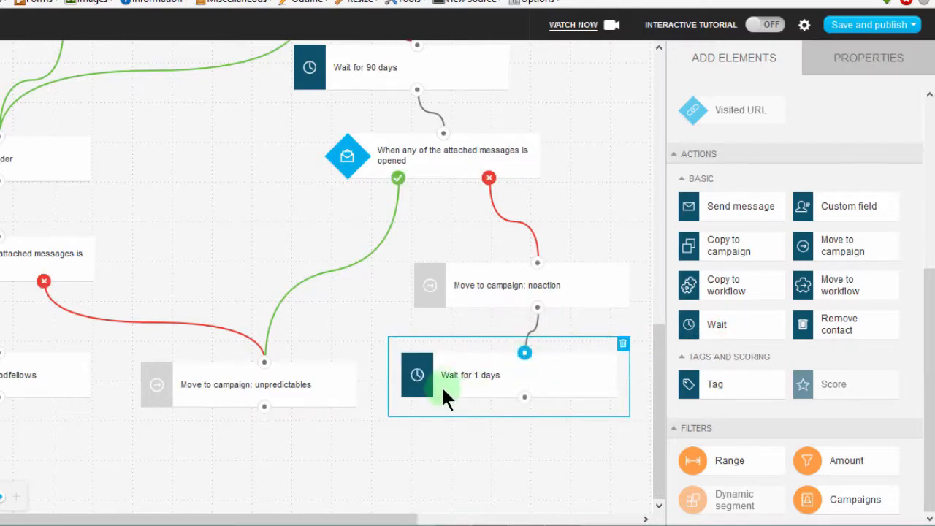
pyautogui.click(484, 376)
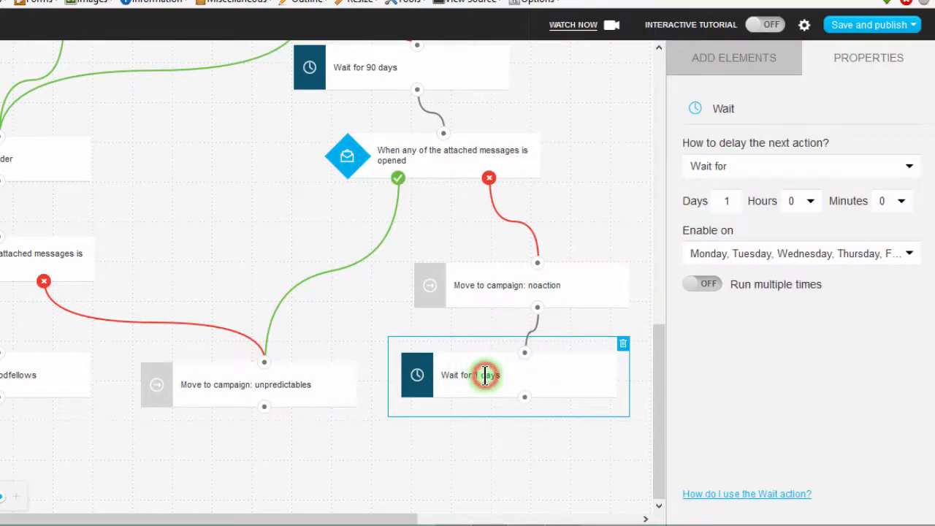
pyautogui.click(717, 199)
pyautogui.write('30')
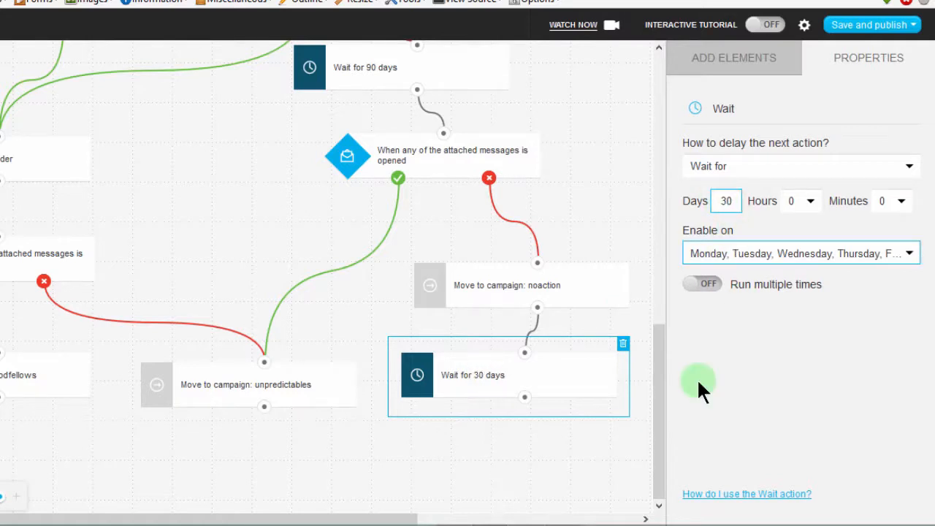
pyautogui.click(549, 417)
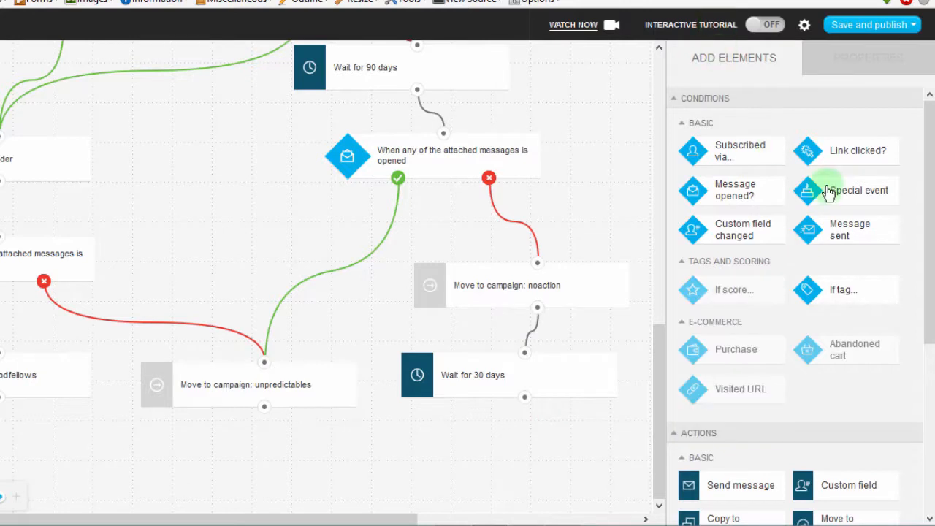
# Add a Send message action below the 30-day wait and connect the wait to it.
pyautogui.moveTo(925, 170); pyautogui.dragTo(927, 216)
pyautogui.scroll(-1, 928, 216)
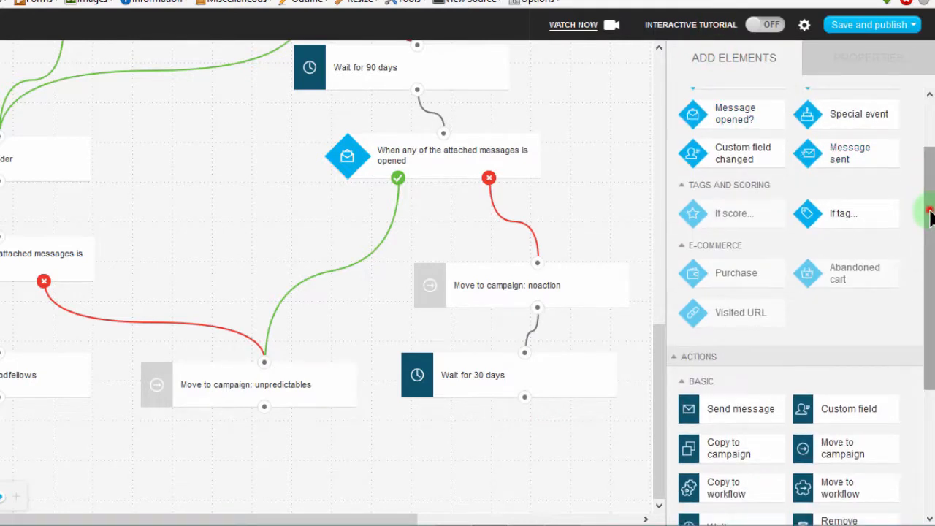
pyautogui.moveTo(930, 216); pyautogui.dragTo(924, 354)
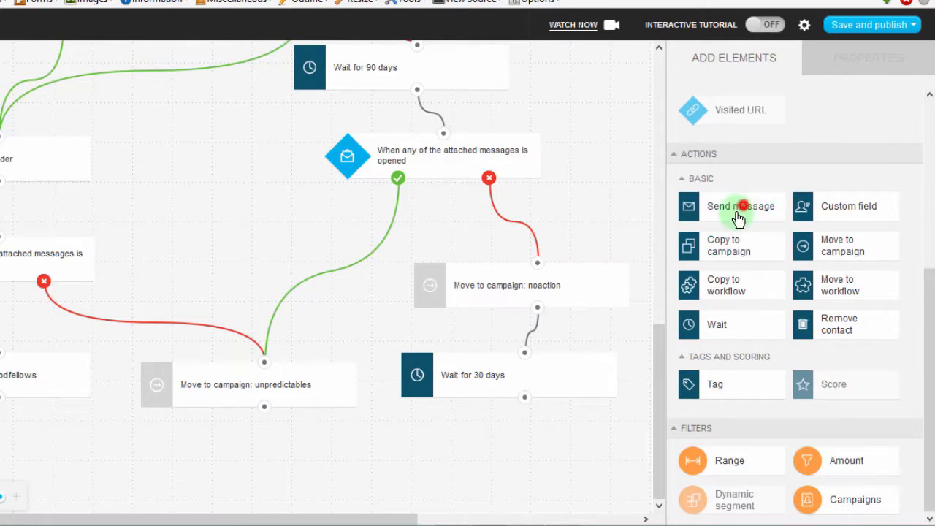
pyautogui.moveTo(738, 213); pyautogui.dragTo(528, 436)
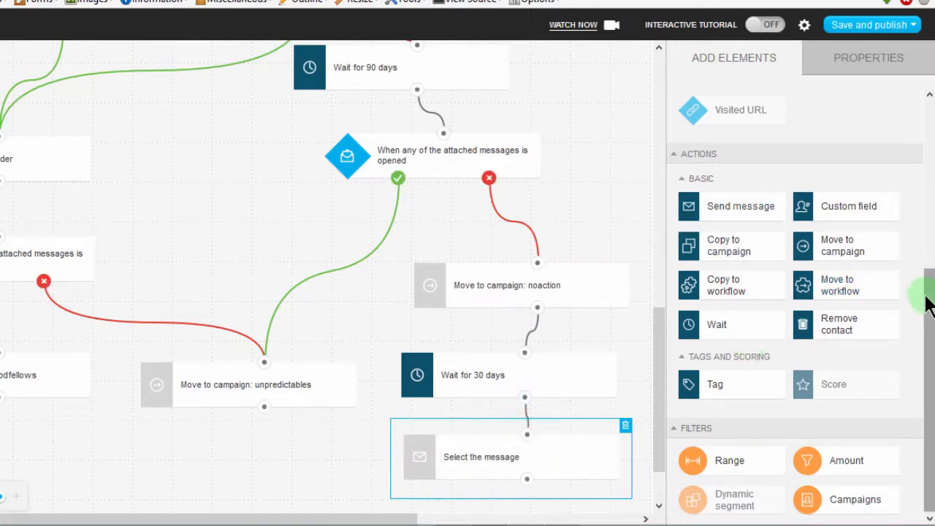
# Set the message of the Send message action below the 30-day wait to Bizanosa Second.
pyautogui.moveTo(925, 295); pyautogui.dragTo(928, 411)
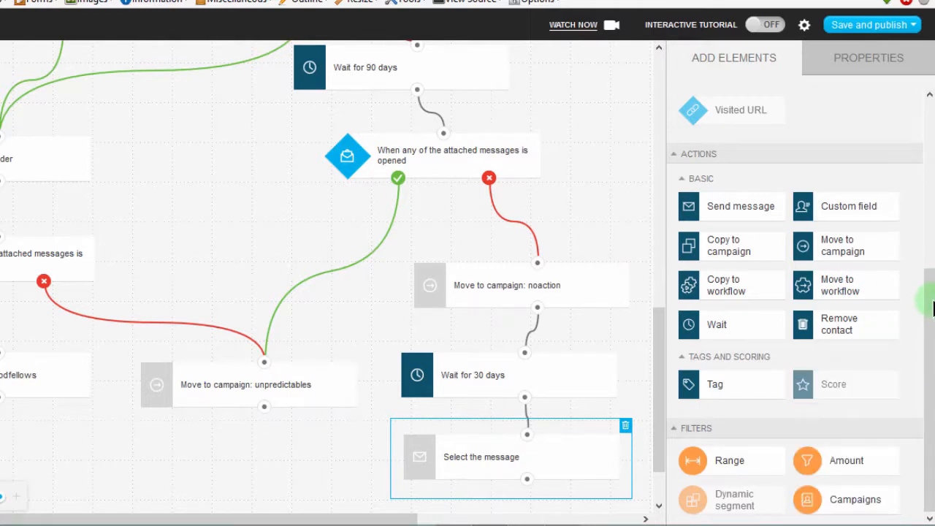
pyautogui.moveTo(931, 313); pyautogui.dragTo(899, 194)
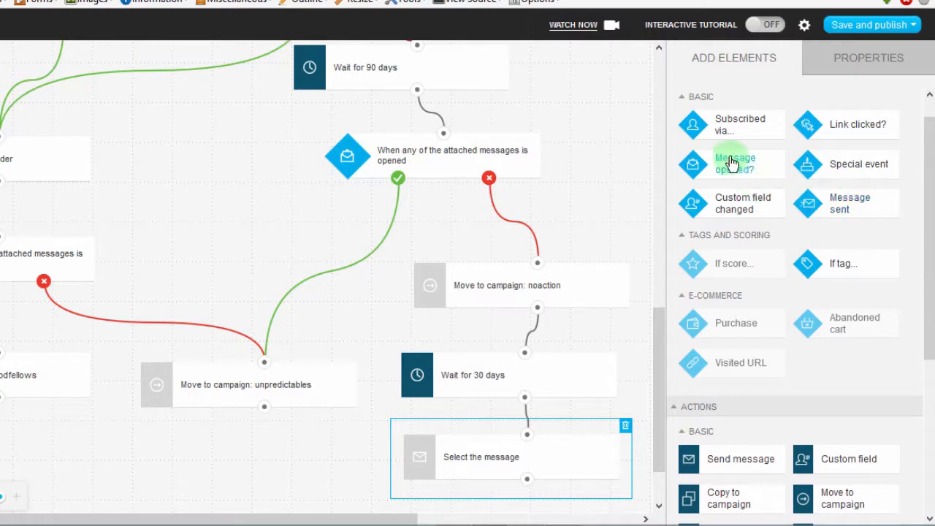
pyautogui.moveTo(653, 350); pyautogui.dragTo(660, 443)
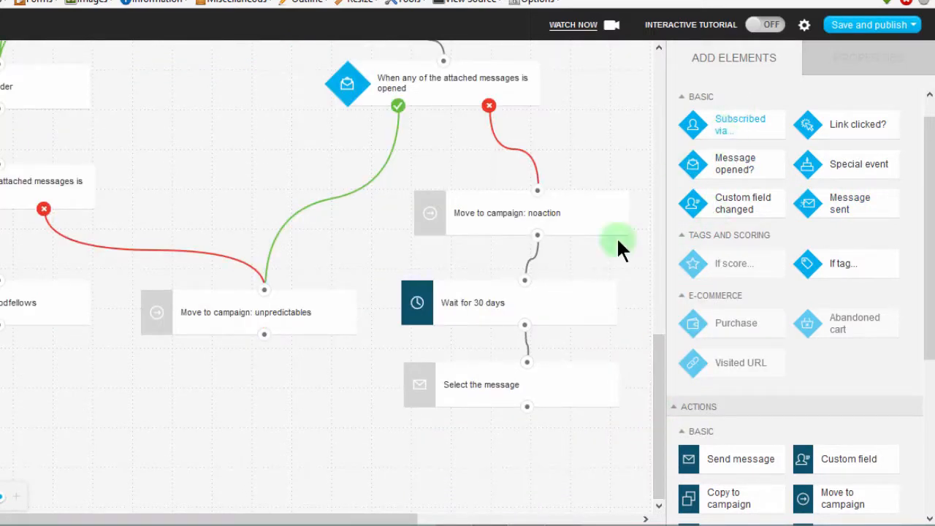
pyautogui.click(494, 382)
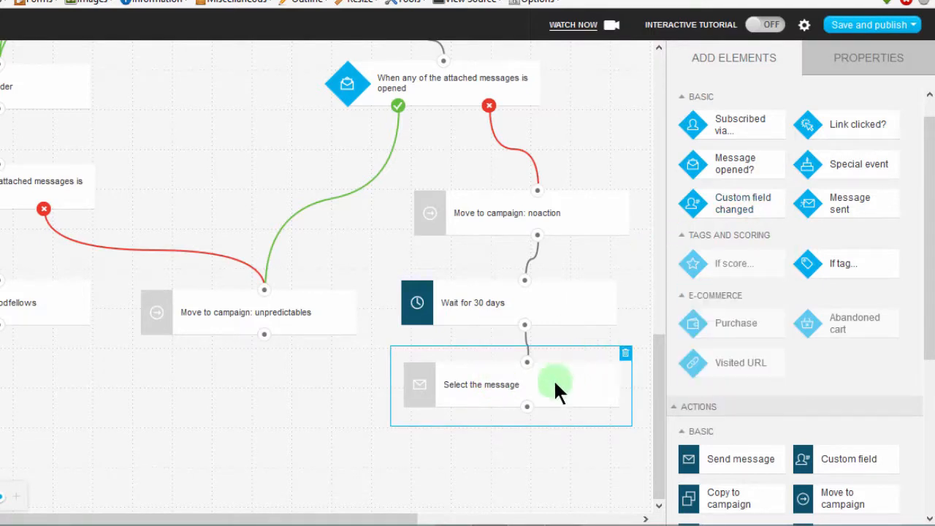
pyautogui.click(499, 377)
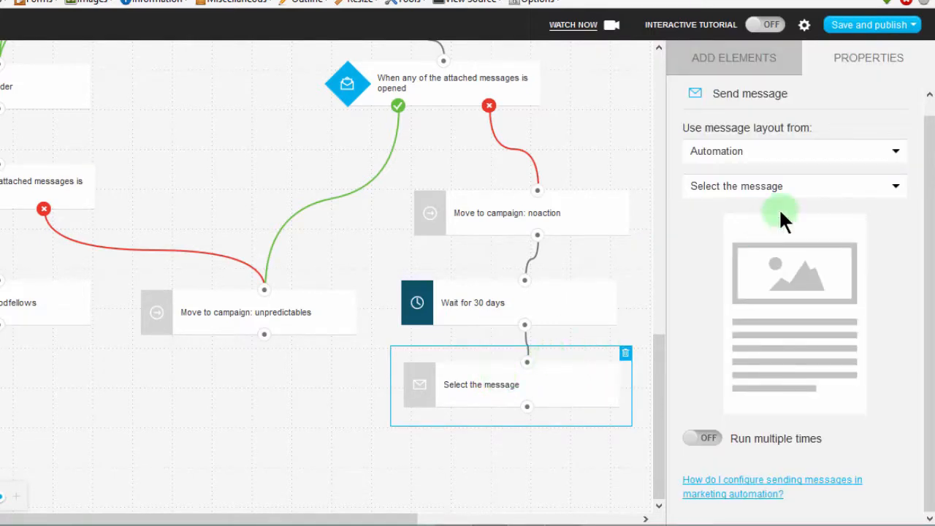
pyautogui.click(753, 149)
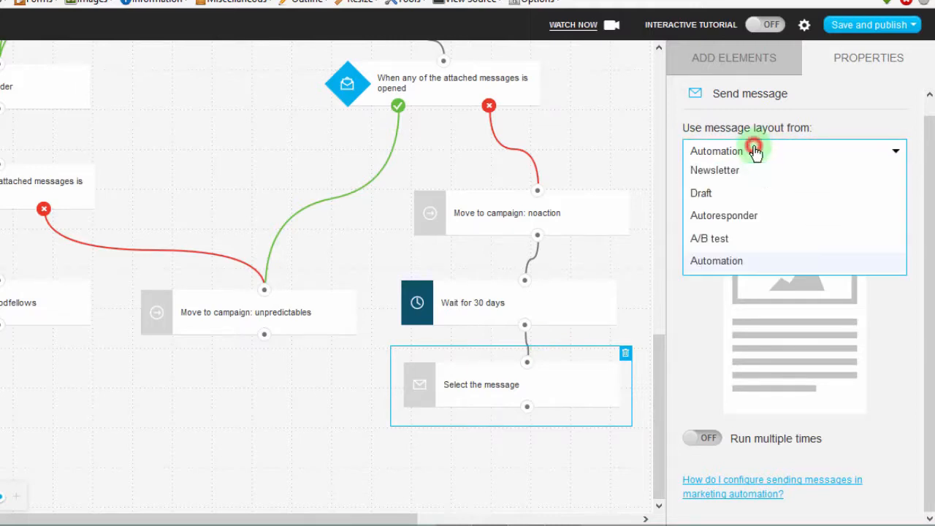
pyautogui.click(711, 193)
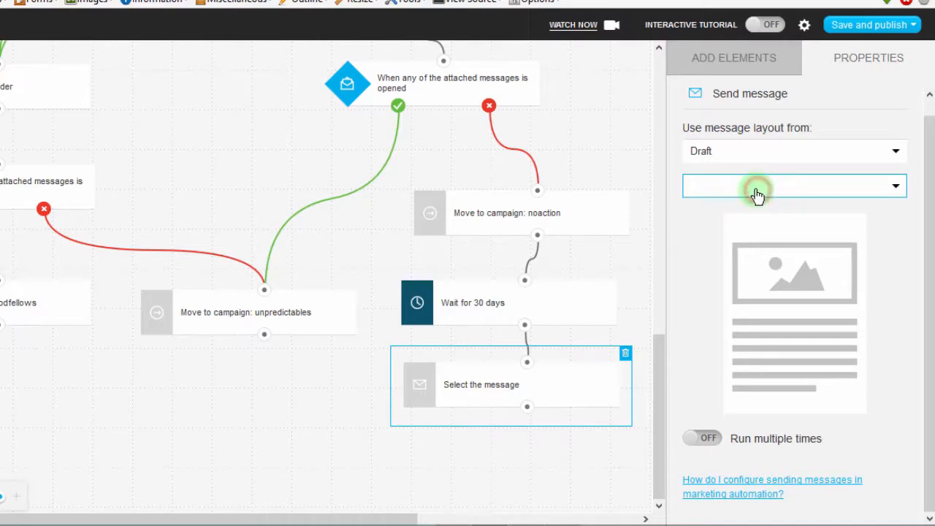
pyautogui.click(718, 153)
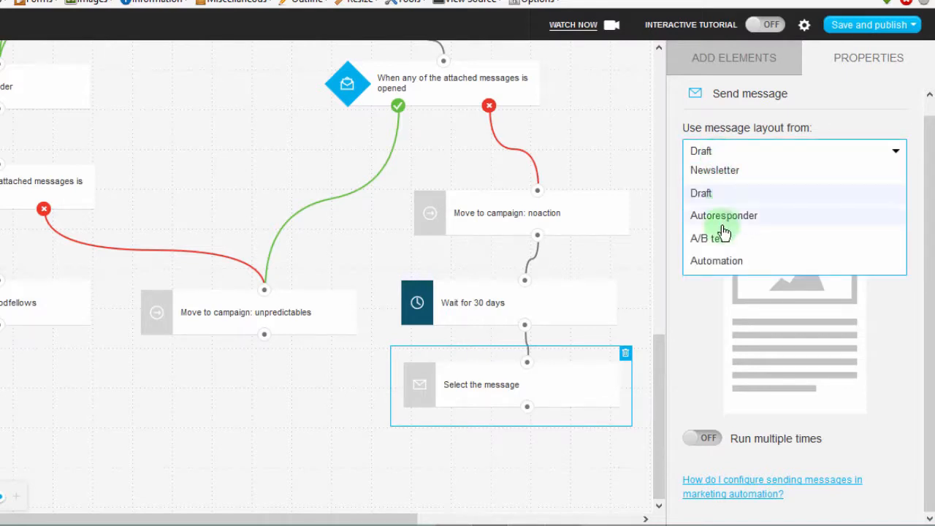
pyautogui.click(712, 169)
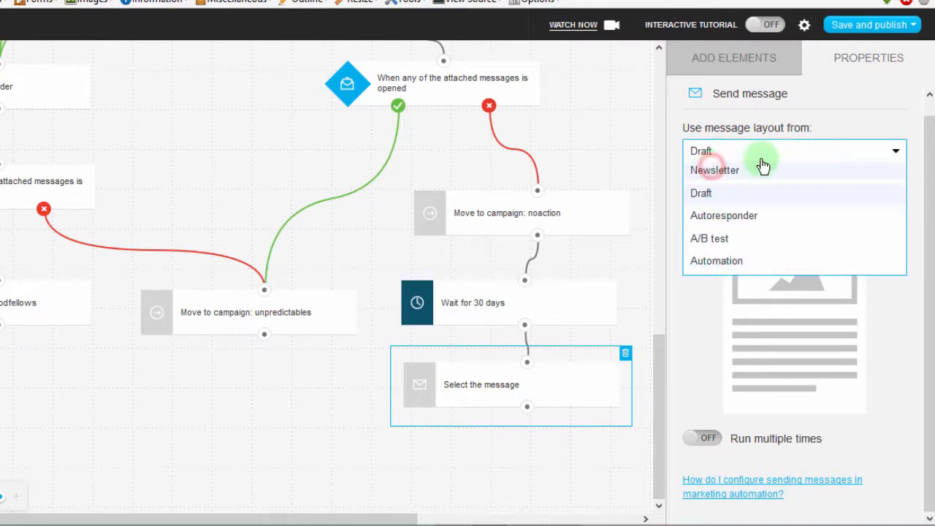
pyautogui.click(816, 196)
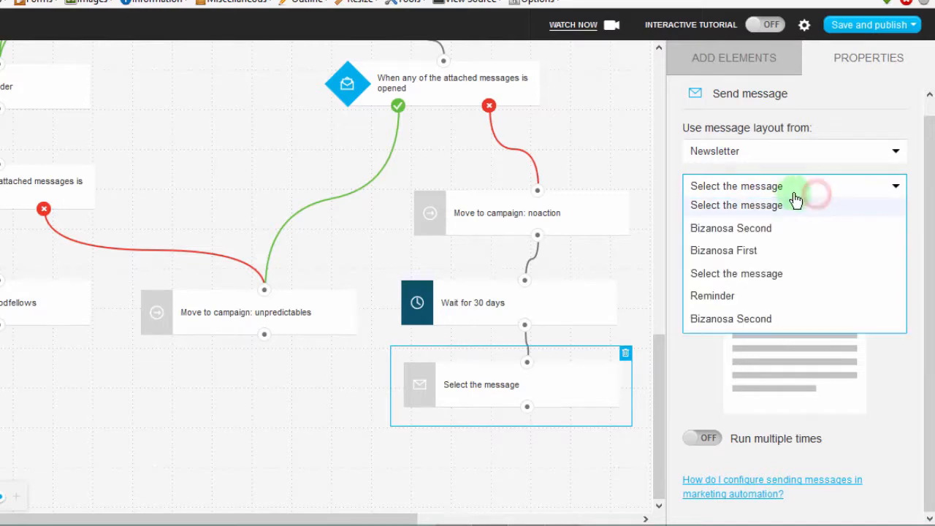
pyautogui.click(723, 295)
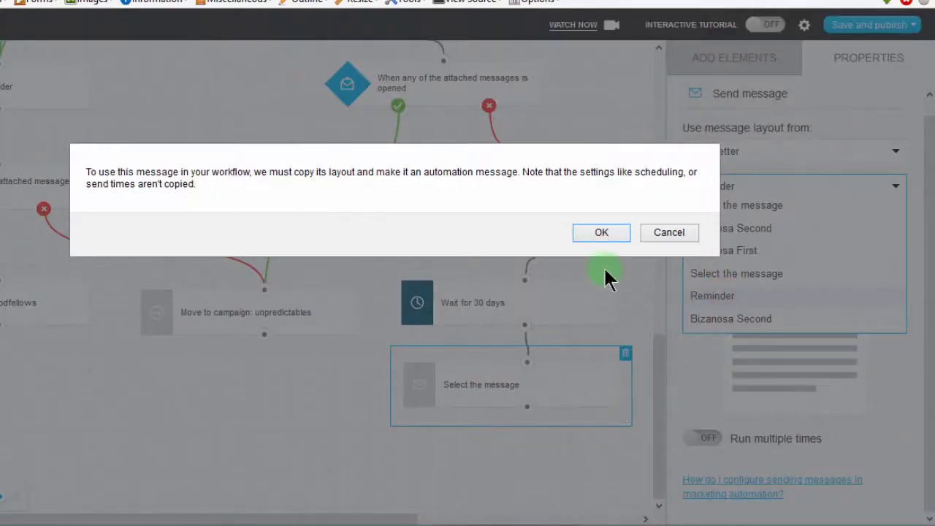
pyautogui.click(600, 232)
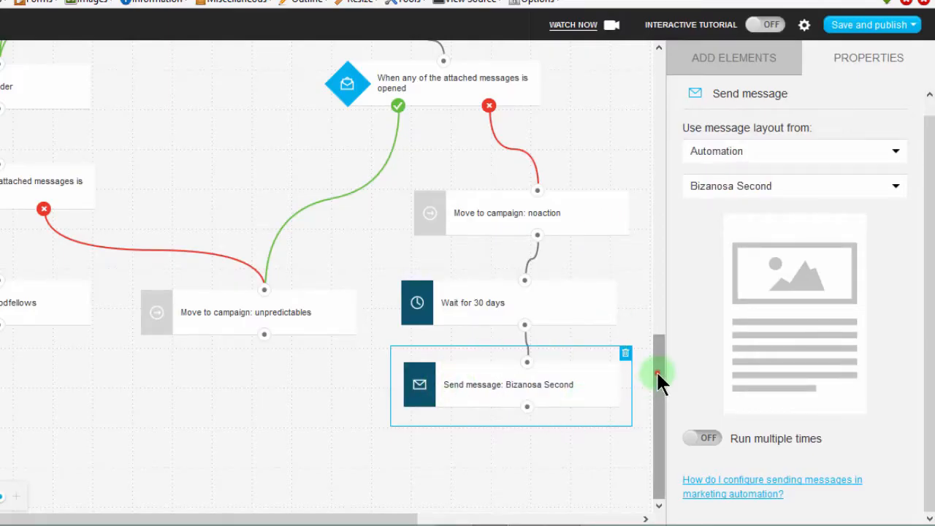
pyautogui.click(650, 394)
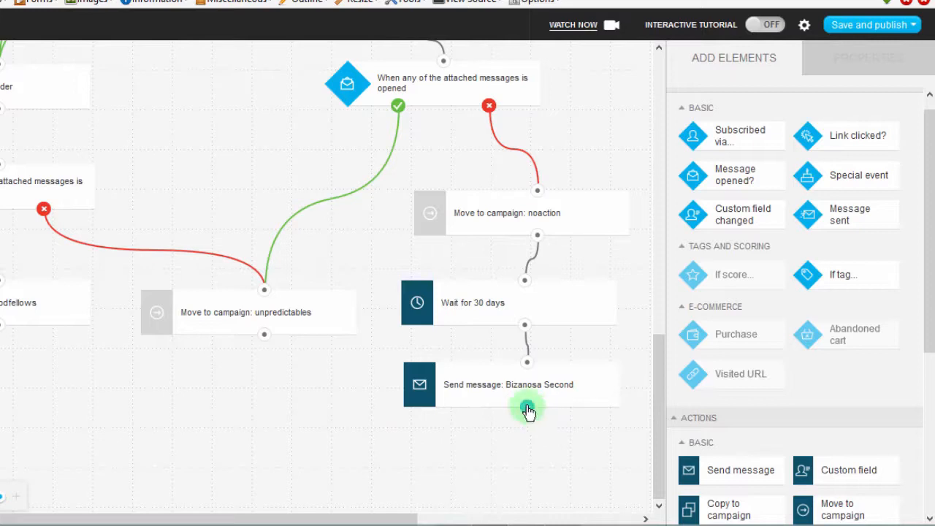
# Add a Message opened condition below the Send message action that follows the 30-day wait and connect that action to it.
pyautogui.moveTo(932, 199); pyautogui.dragTo(933, 191)
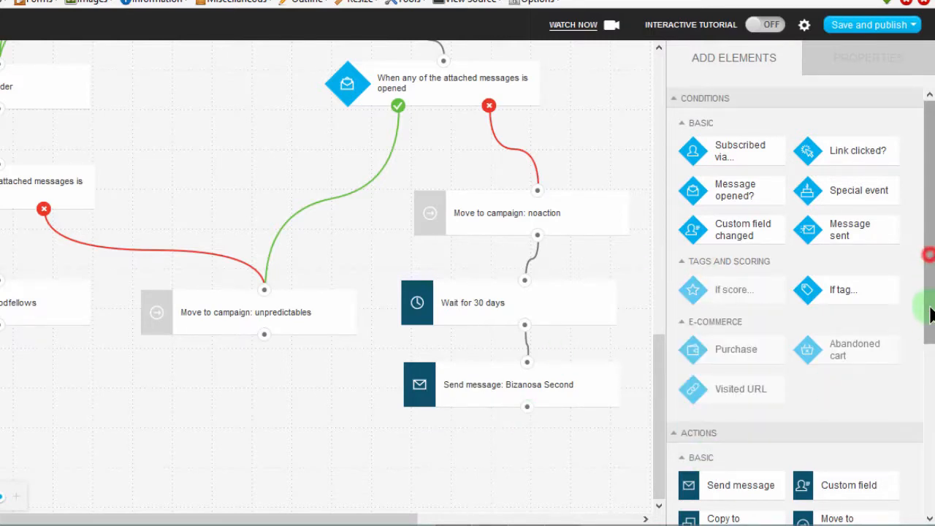
pyautogui.scroll(-3, 926, 340)
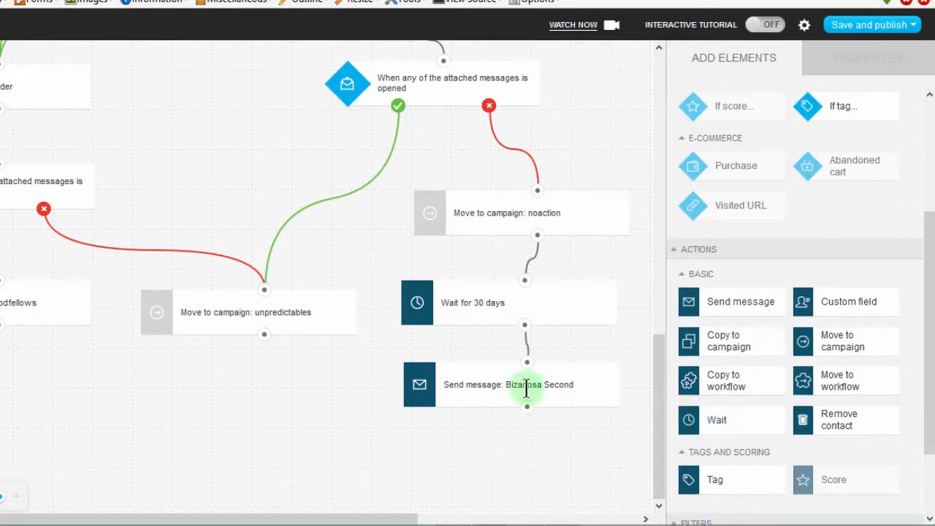
pyautogui.moveTo(927, 276); pyautogui.dragTo(927, 177)
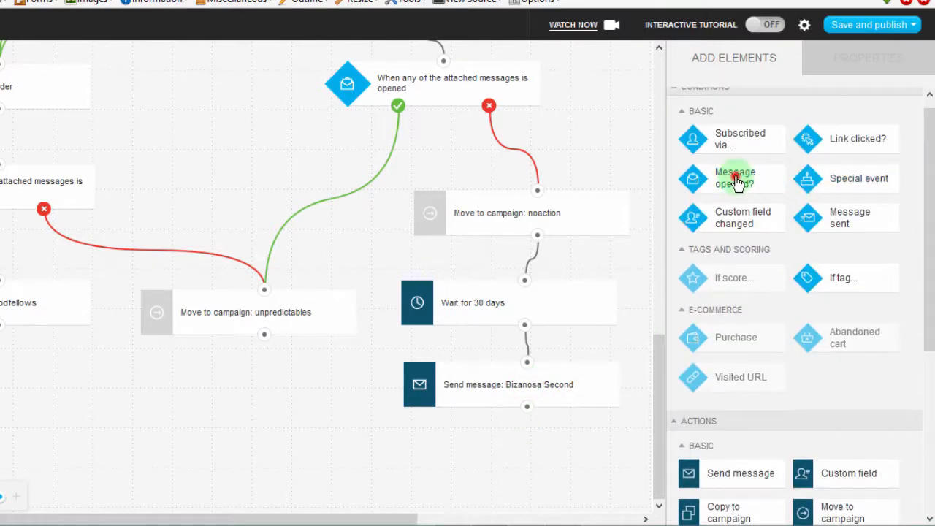
pyautogui.moveTo(736, 183); pyautogui.dragTo(506, 424)
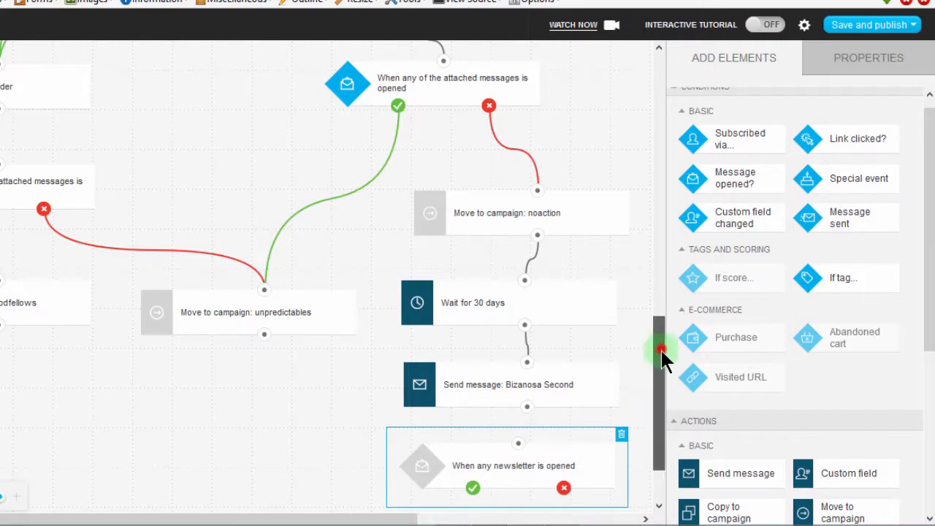
pyautogui.moveTo(661, 356); pyautogui.dragTo(651, 446)
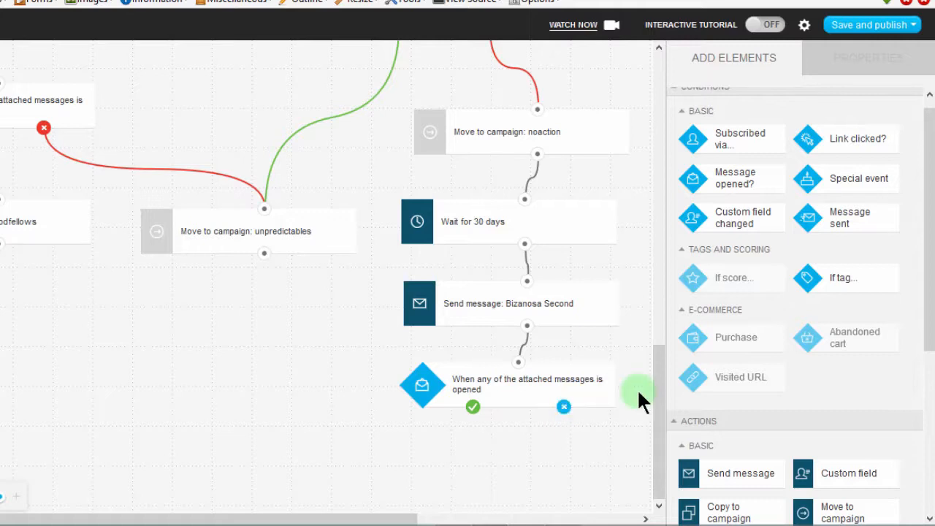
# Move the unpredictables action lower and connect to it the yes branch of the message-opened condition that follows the 30-day wait.
pyautogui.moveTo(274, 230); pyautogui.dragTo(175, 401)
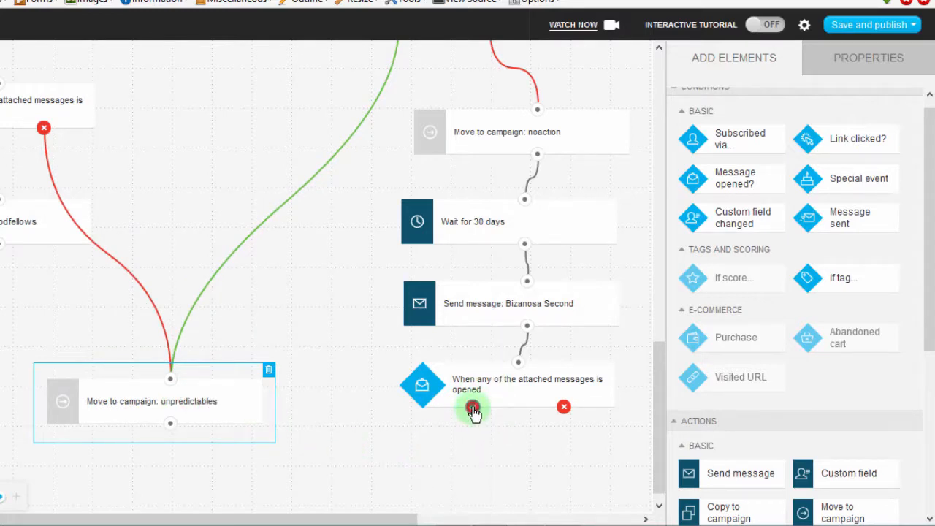
pyautogui.moveTo(210, 313); pyautogui.dragTo(173, 359)
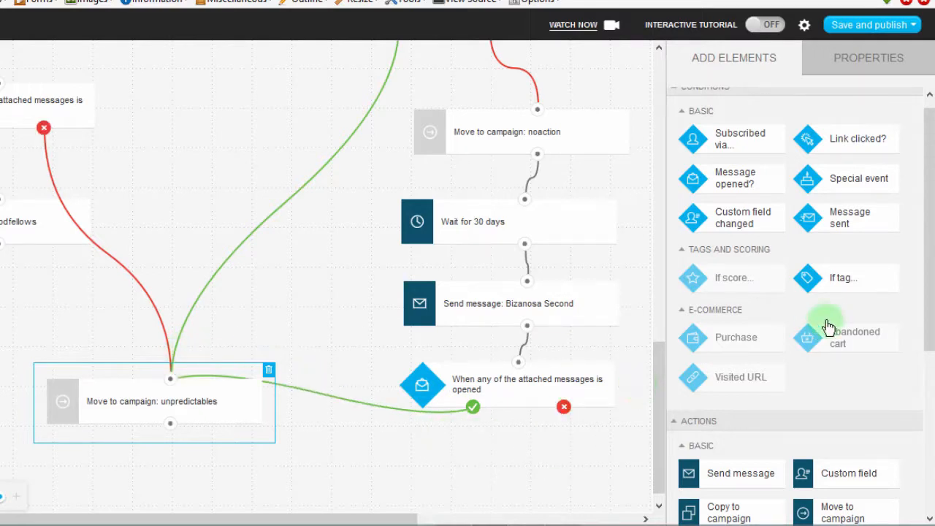
# Add a Remove contact action below the last message-opened condition and connect that condition's no branch to it.
pyautogui.moveTo(931, 194); pyautogui.dragTo(926, 409)
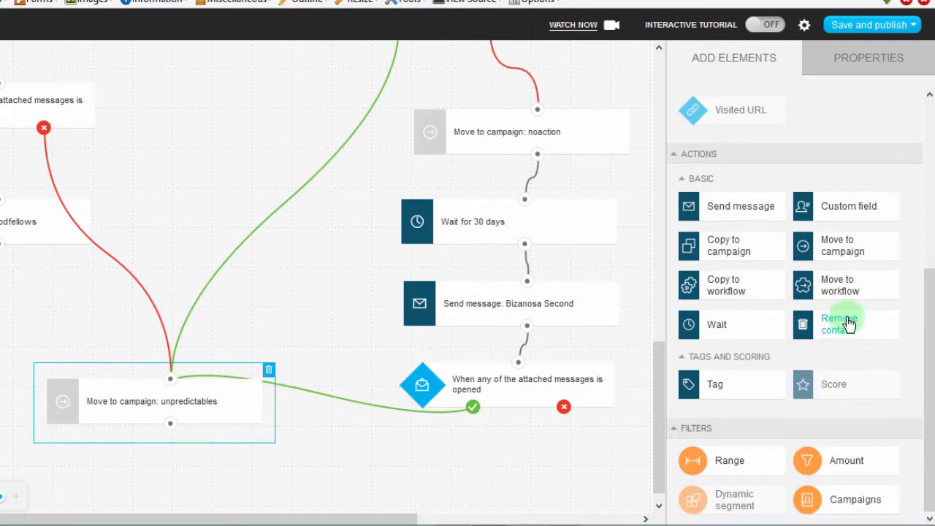
pyautogui.moveTo(863, 332); pyautogui.dragTo(565, 452)
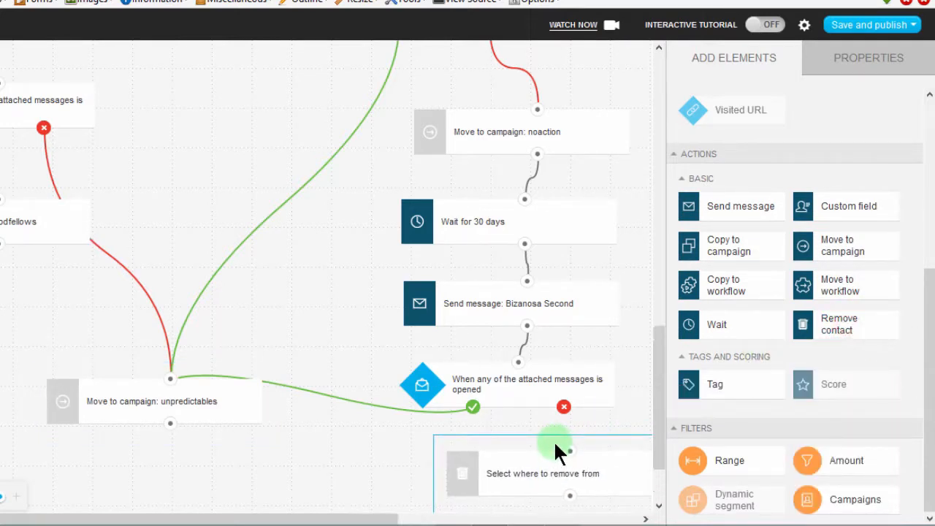
pyautogui.moveTo(658, 367); pyautogui.dragTo(652, 443)
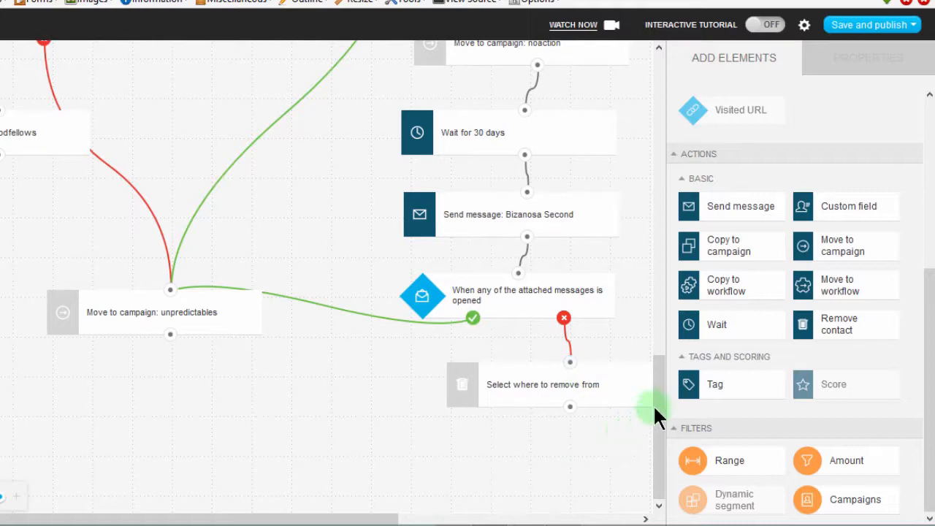
pyautogui.moveTo(657, 407); pyautogui.dragTo(646, 85)
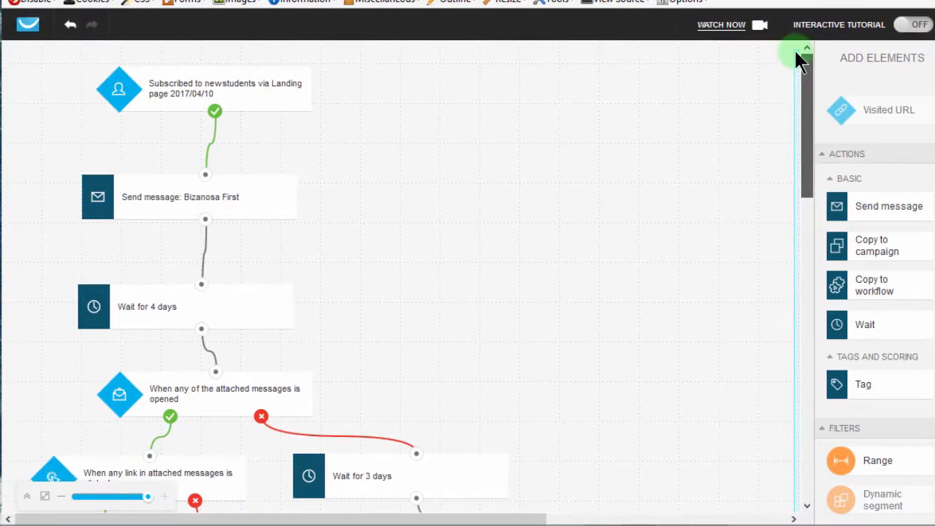
# Try to save and publish the workflow.
pyautogui.moveTo(796, 53); pyautogui.dragTo(799, 183)
pyautogui.click(803, 132)
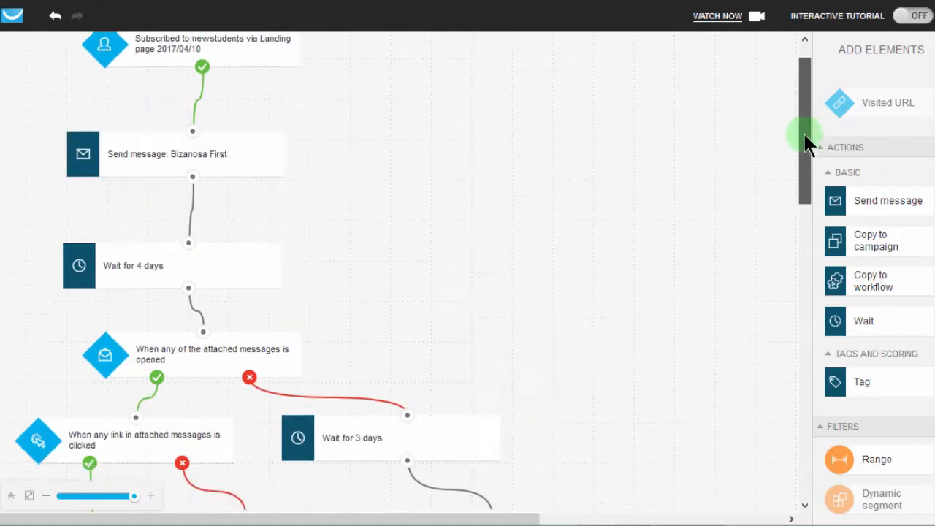
pyautogui.moveTo(803, 132); pyautogui.dragTo(756, 344)
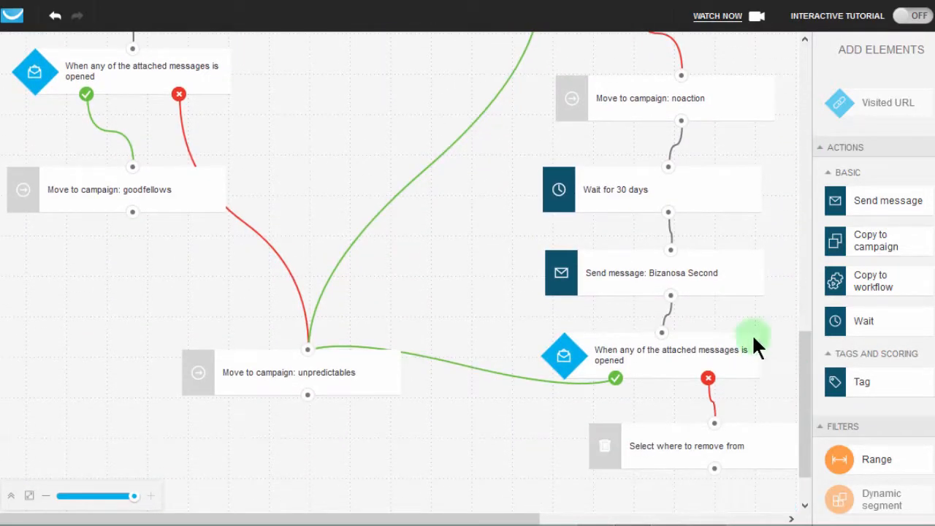
pyautogui.click(576, 95)
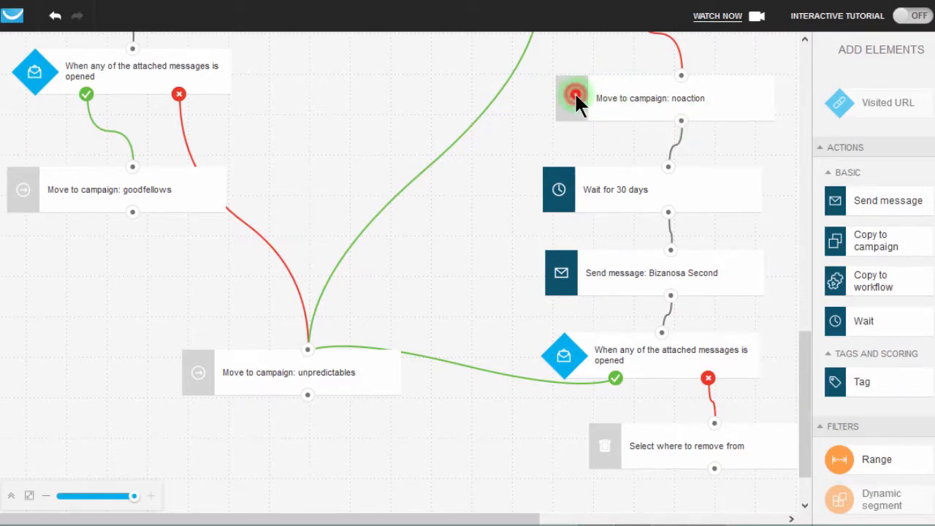
pyautogui.click(641, 101)
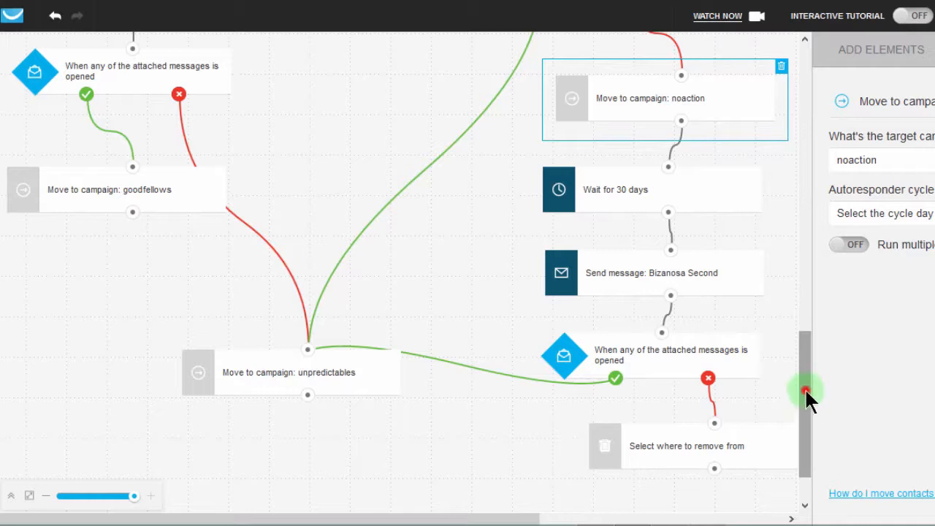
pyautogui.moveTo(804, 388); pyautogui.dragTo(802, 437)
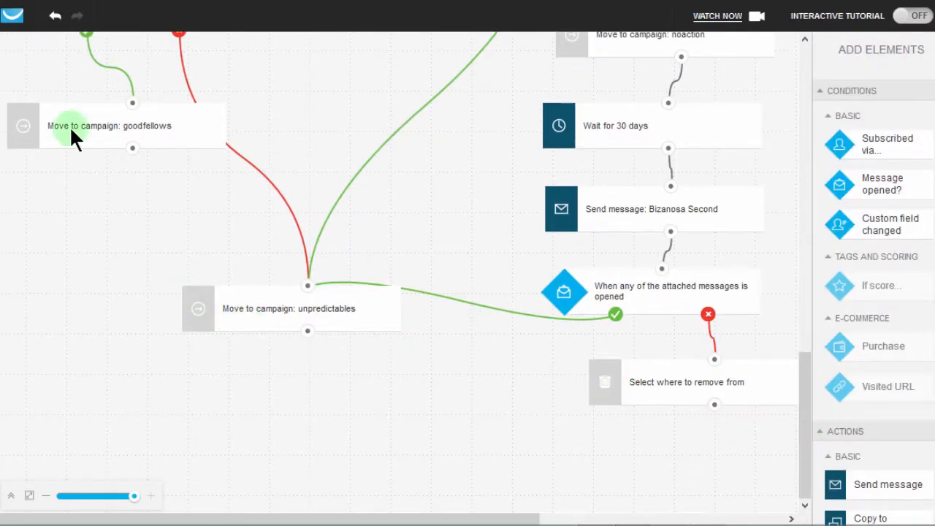
pyautogui.click(867, 22)
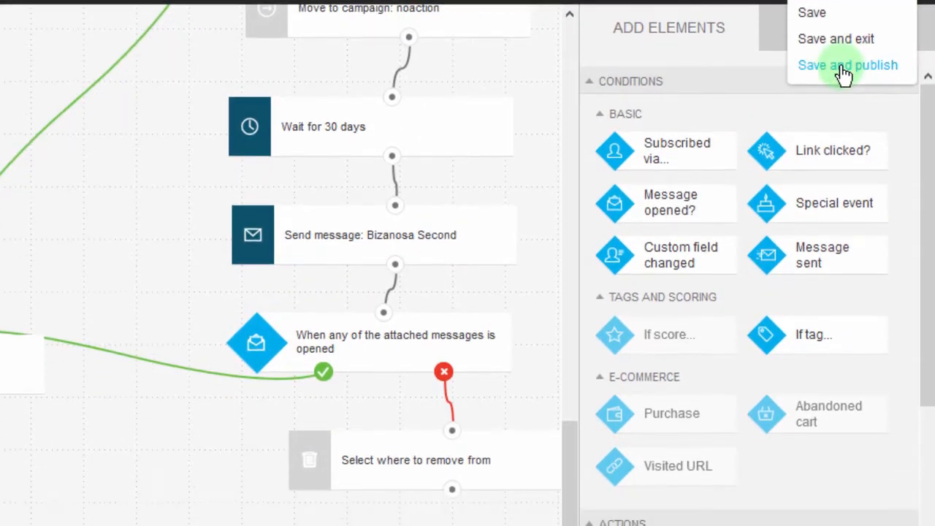
pyautogui.click(845, 106)
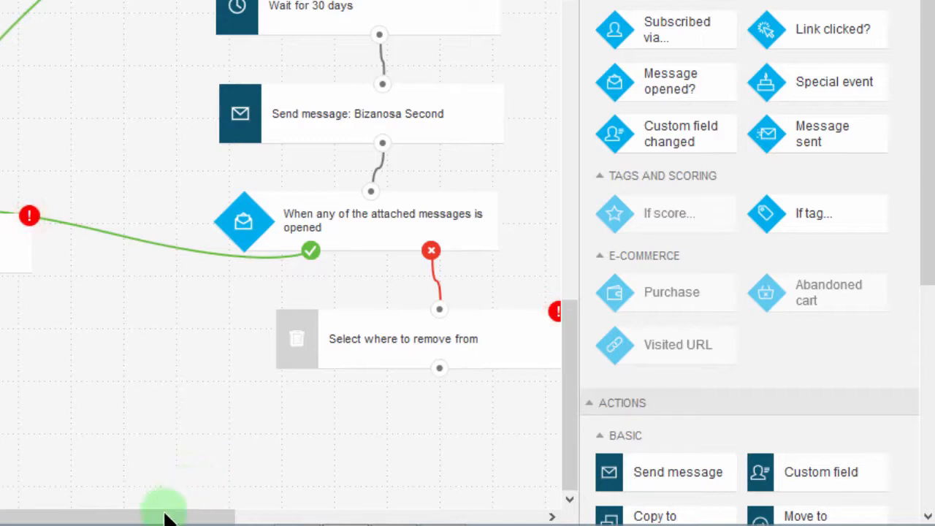
# Set the Remove contact action below the last message-opened condition to remove contacts from the current campaign and workflow.
pyautogui.moveTo(162, 509); pyautogui.dragTo(226, 512)
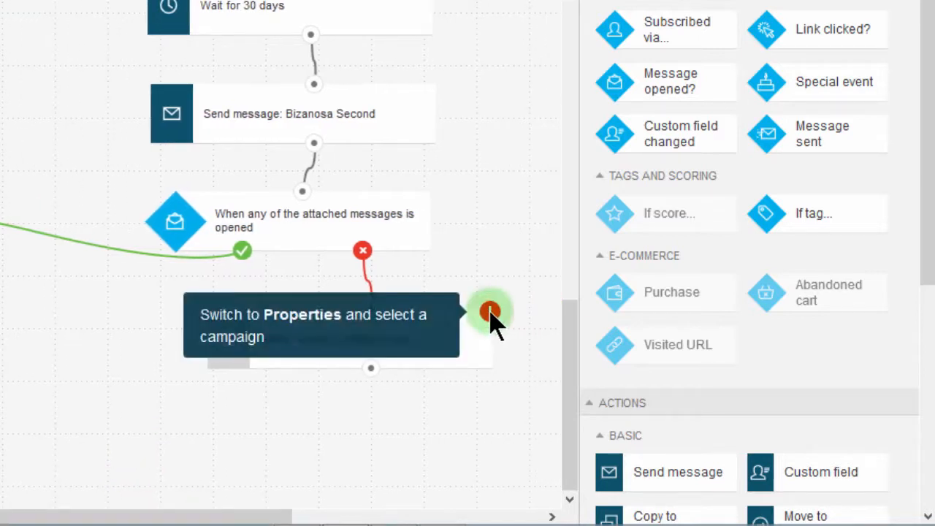
pyautogui.click(492, 316)
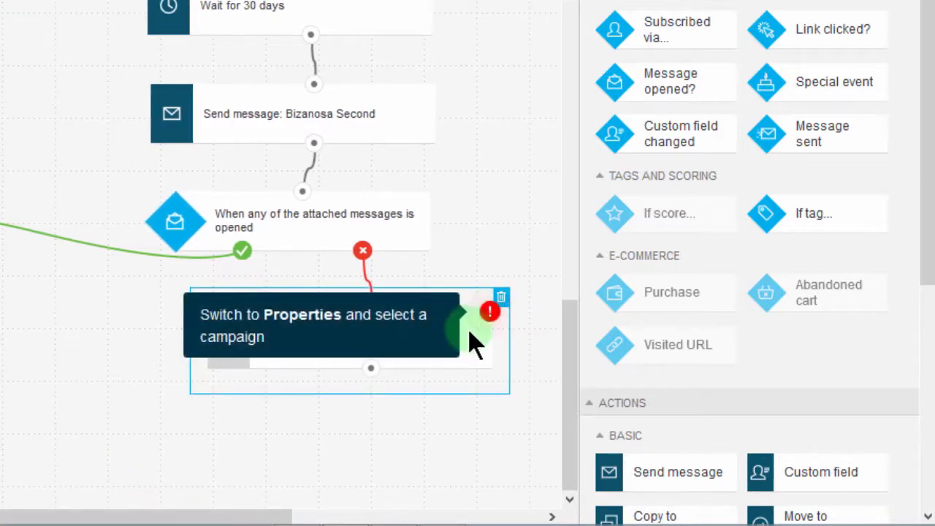
pyautogui.click(473, 342)
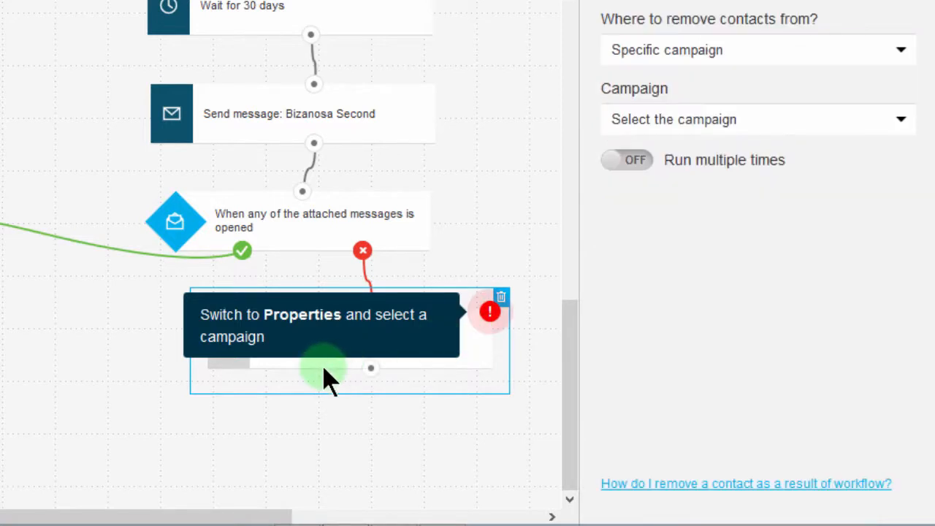
pyautogui.click(717, 121)
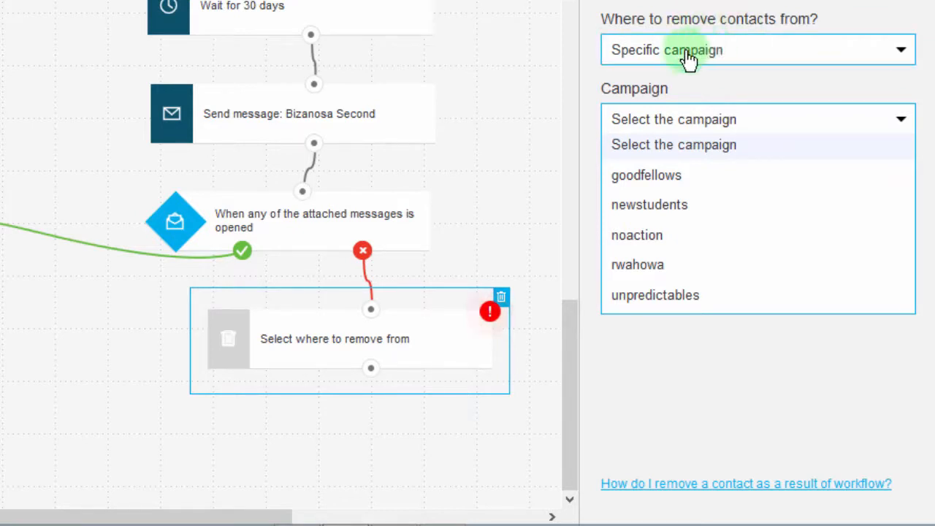
pyautogui.click(714, 52)
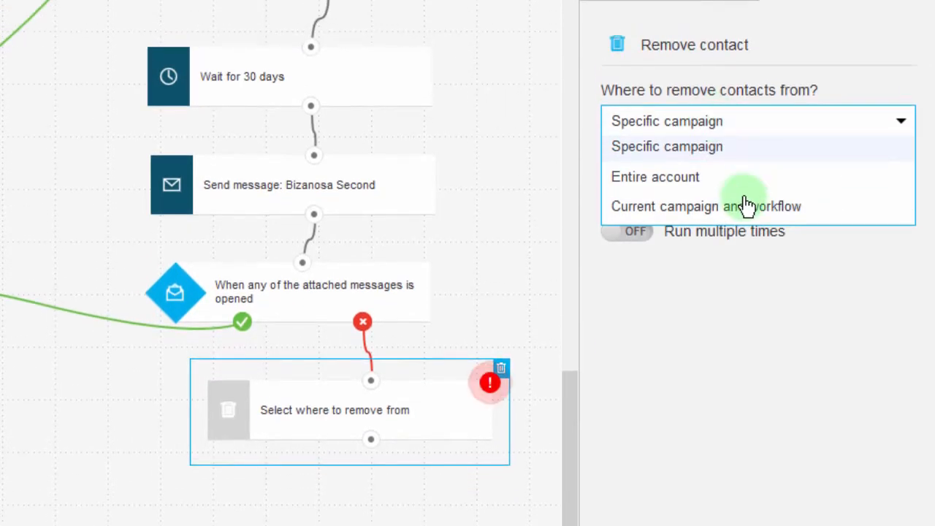
pyautogui.click(712, 210)
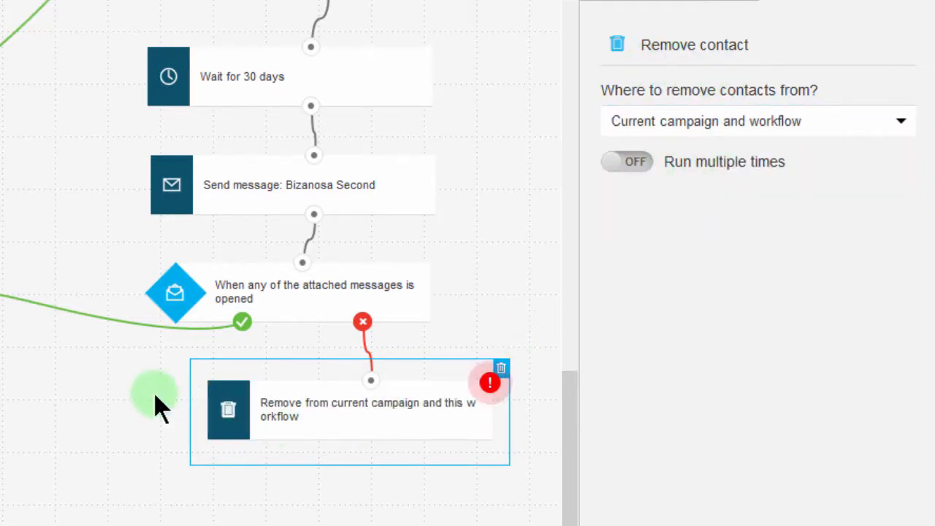
pyautogui.click(131, 390)
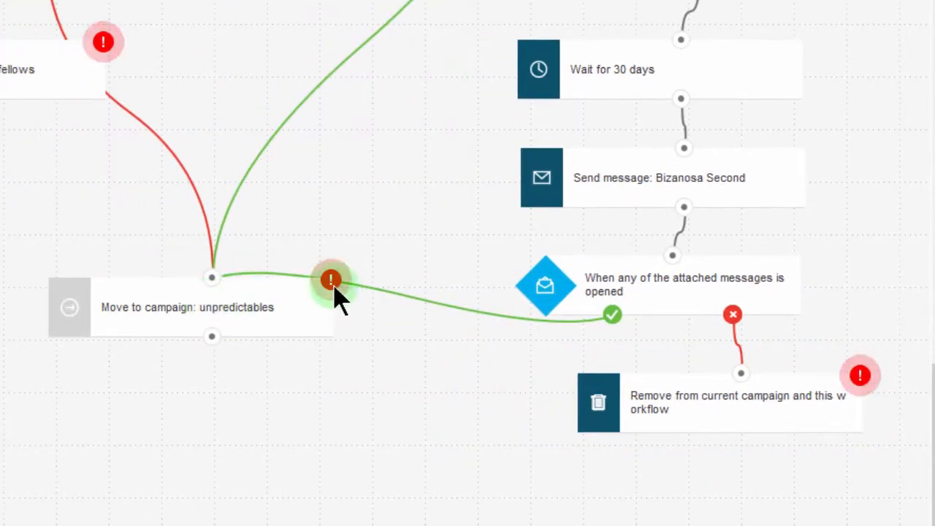
# Set the autoresponder cycle of the Move to campaign action for unpredictables to Don't add to cycle.
pyautogui.moveTo(333, 288)
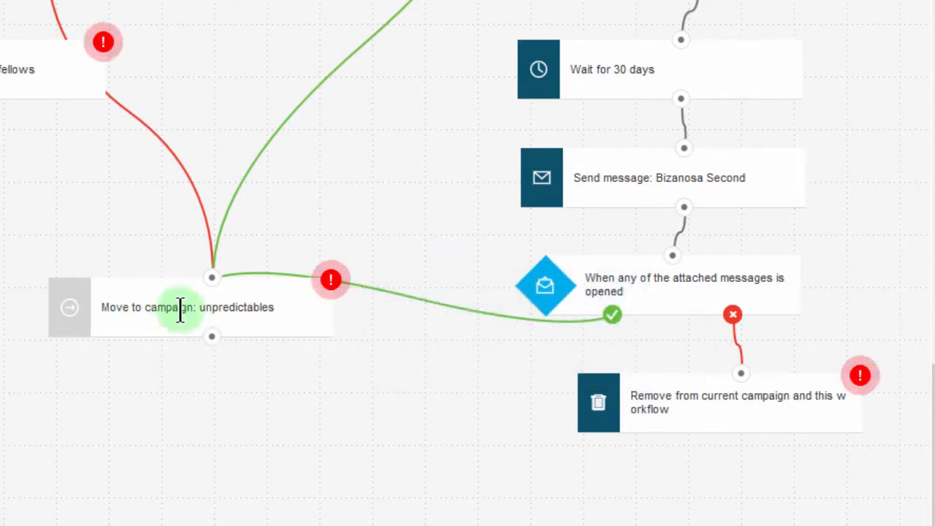
pyautogui.click(153, 306)
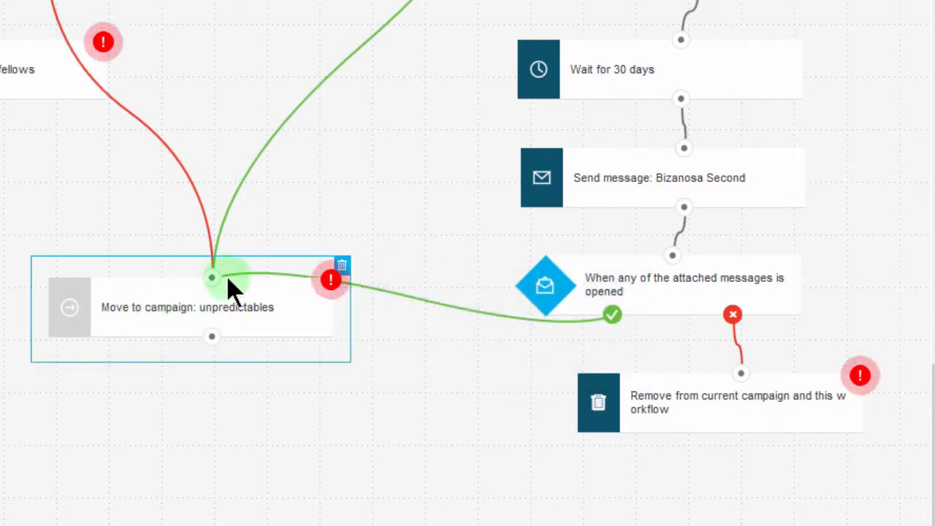
pyautogui.click(186, 301)
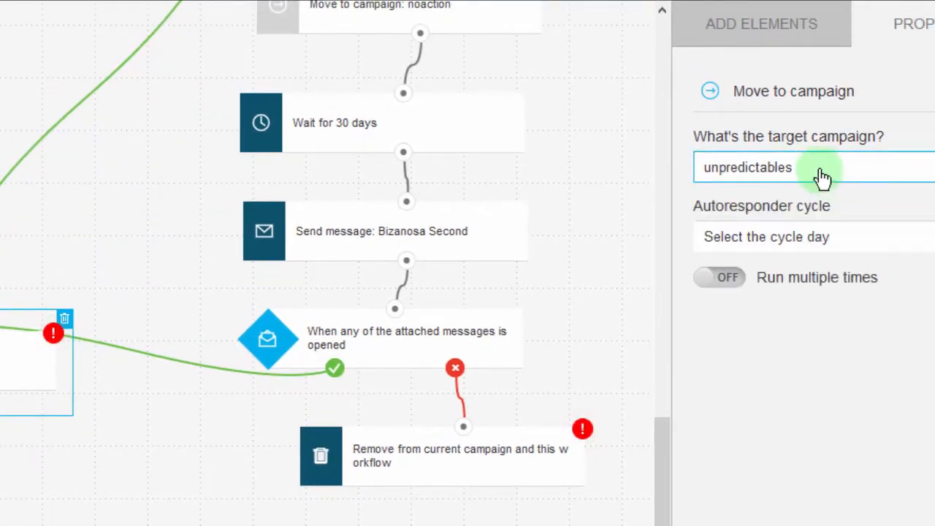
pyautogui.click(801, 240)
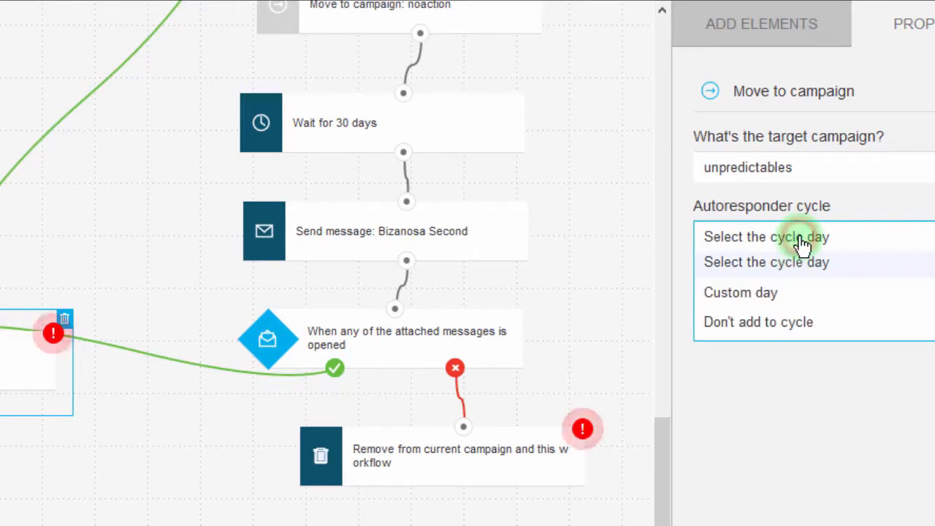
pyautogui.click(757, 322)
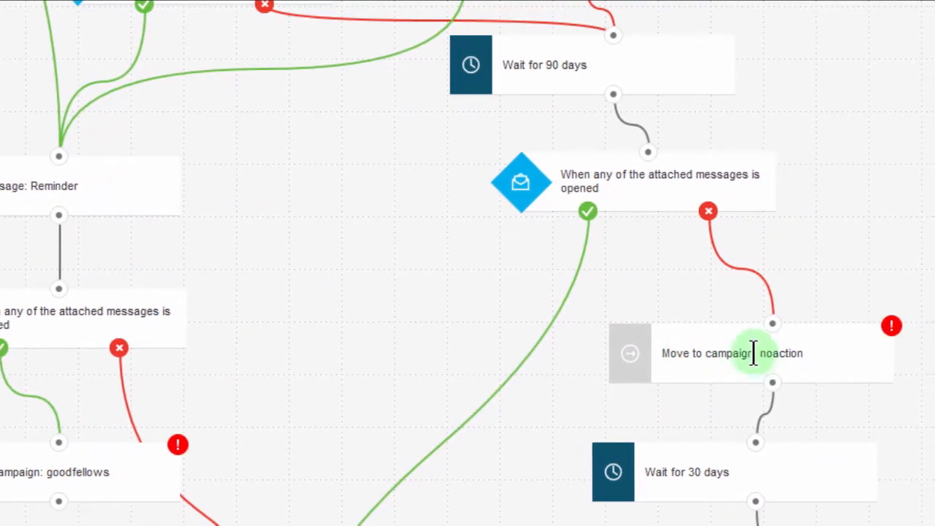
# Set the autoresponder cycle of the Move to campaign actions for noaction and goodfellows to Don't add to cycle.
pyautogui.moveTo(899, 328)
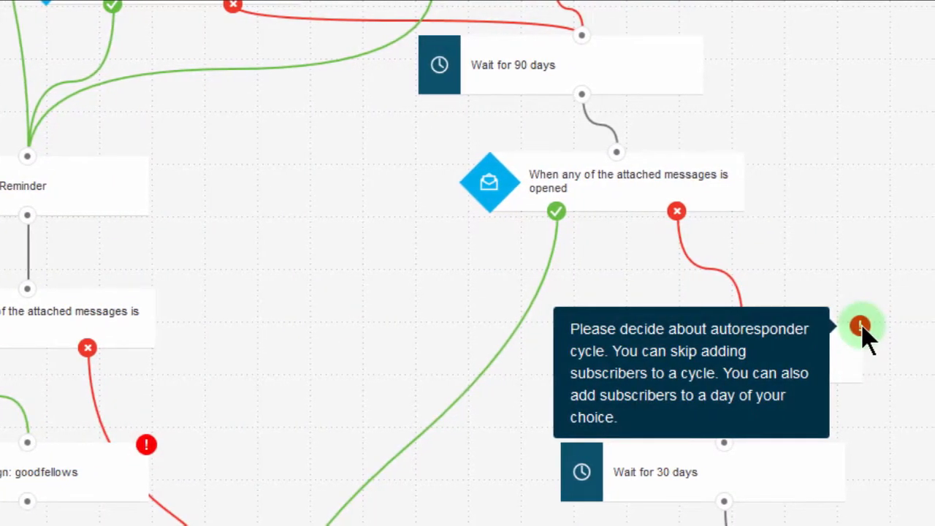
pyautogui.click(838, 367)
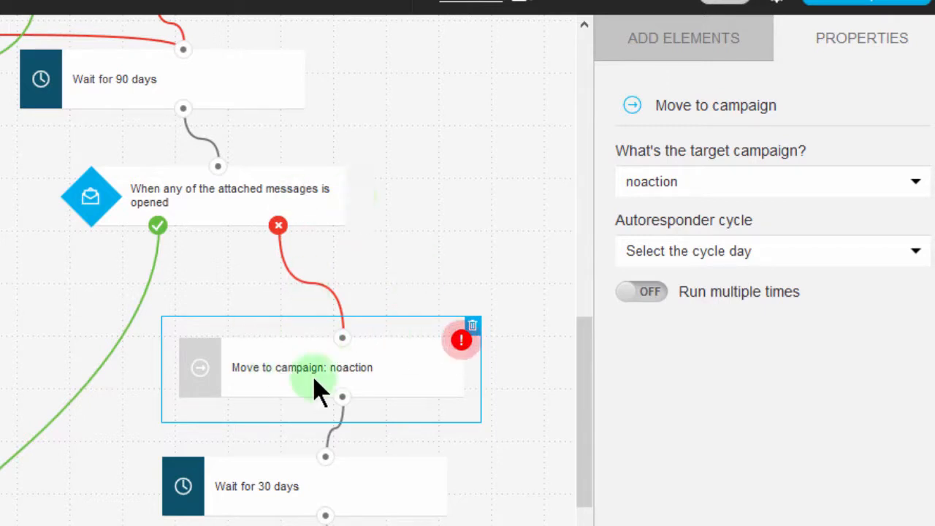
pyautogui.click(292, 369)
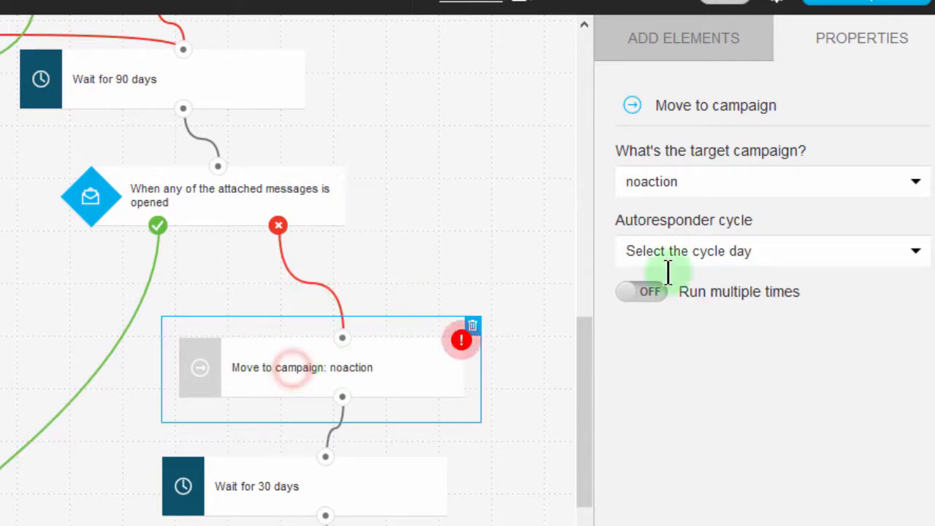
pyautogui.click(765, 186)
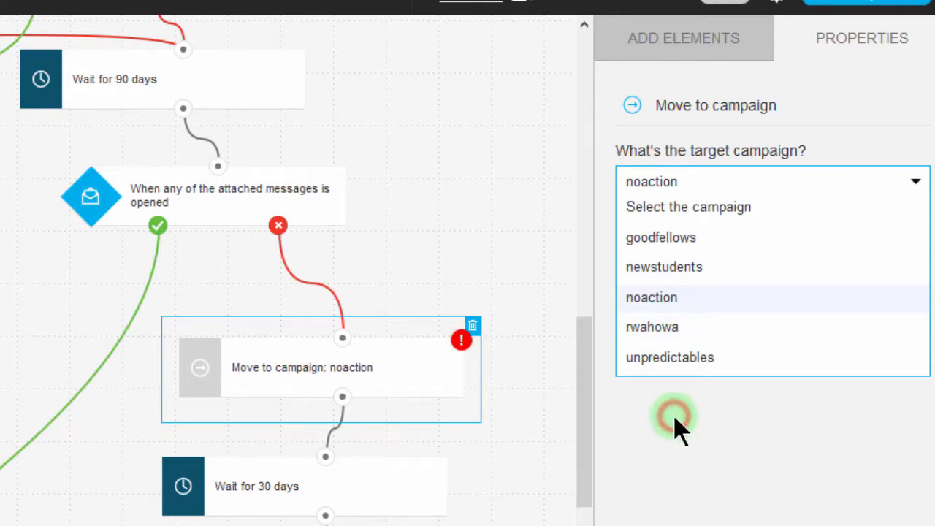
pyautogui.click(674, 422)
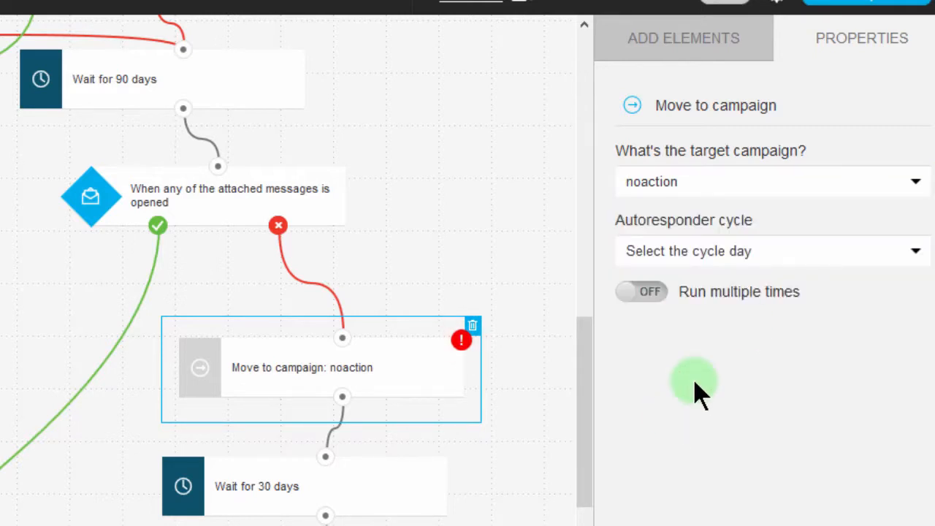
pyautogui.click(730, 251)
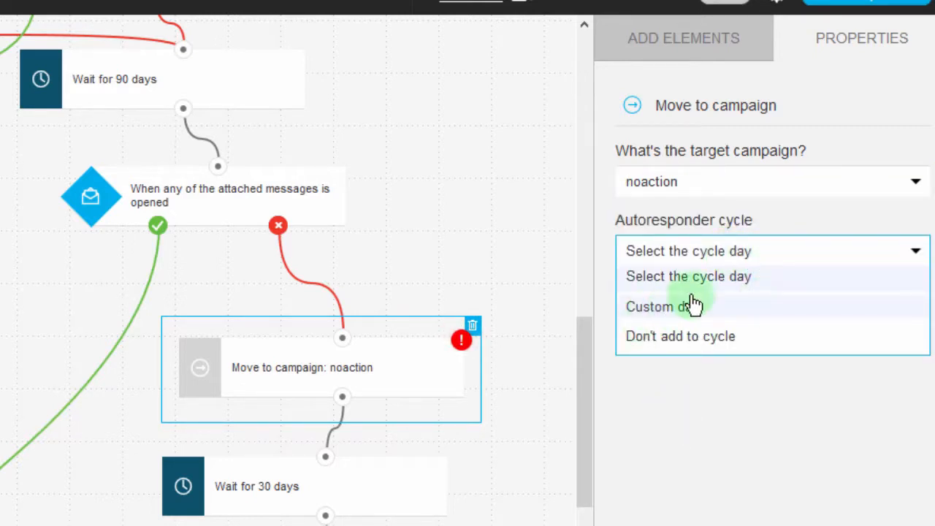
pyautogui.click(683, 340)
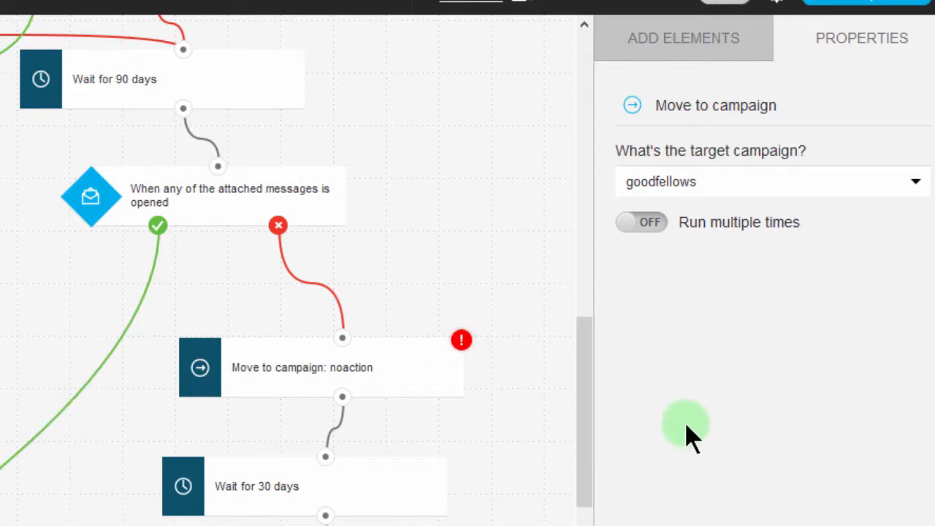
pyautogui.click(752, 253)
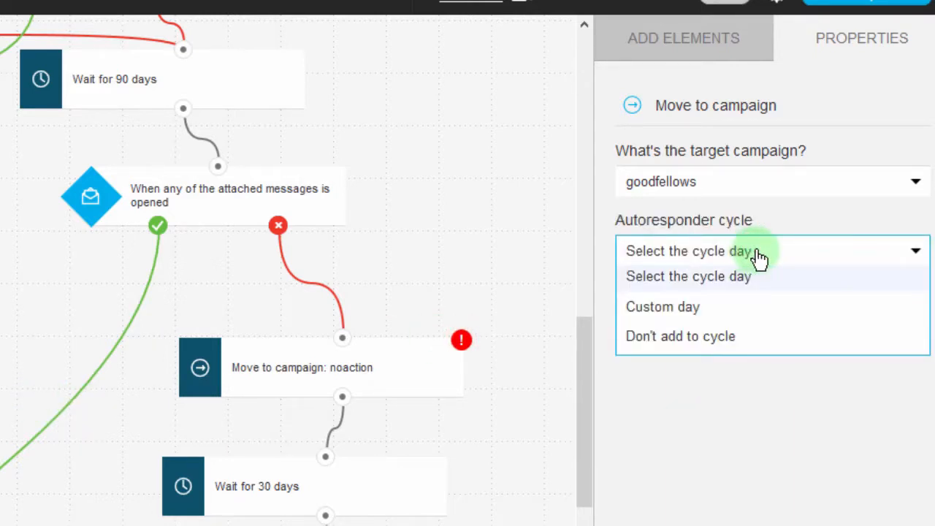
pyautogui.click(676, 339)
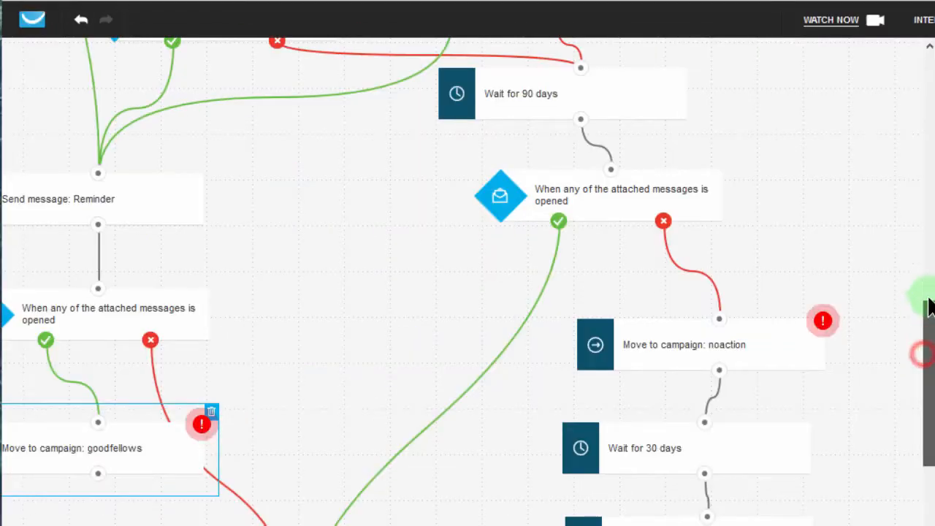
# Save and publish the completed workflow.
pyautogui.moveTo(929, 307); pyautogui.dragTo(913, 501)
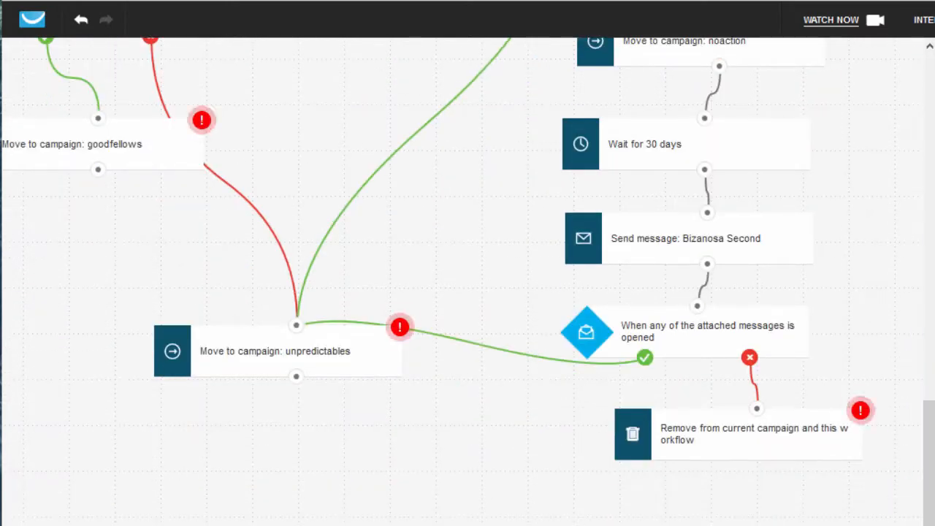
pyautogui.hscroll(-2, 461, 282)
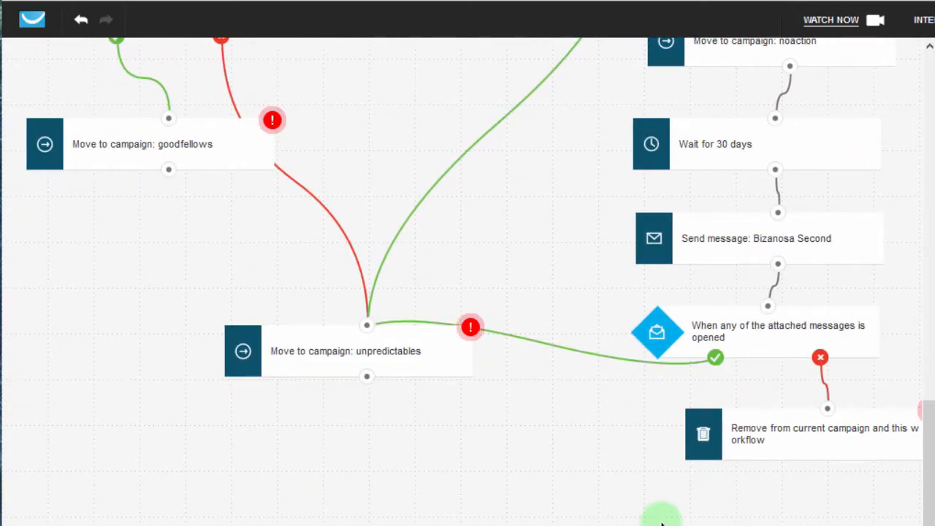
pyautogui.moveTo(931, 463); pyautogui.dragTo(932, 79)
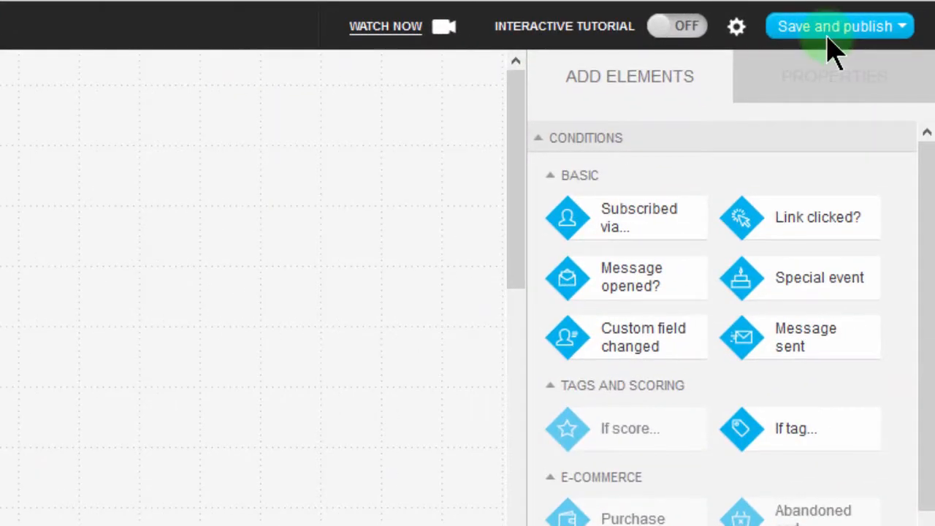
pyautogui.click(929, 30)
pyautogui.click(825, 120)
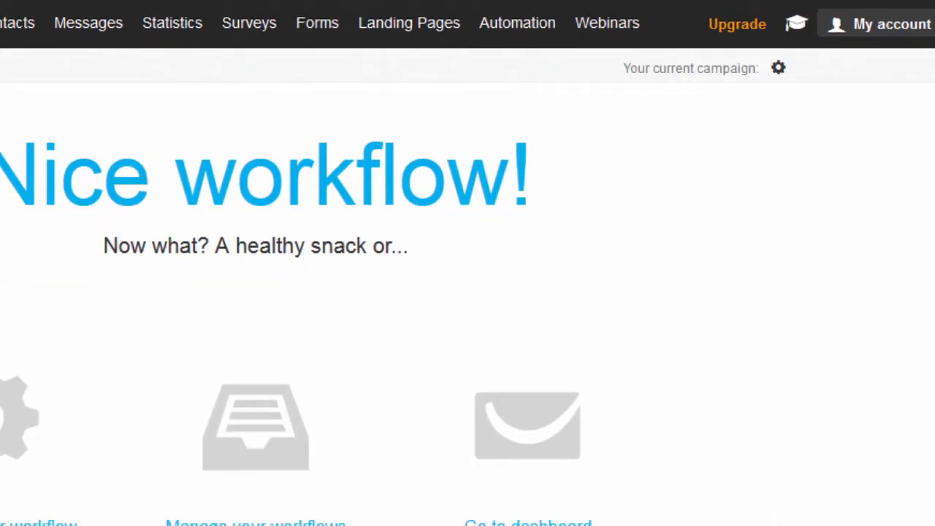
pyautogui.moveTo(52, 163); pyautogui.dragTo(522, 168)
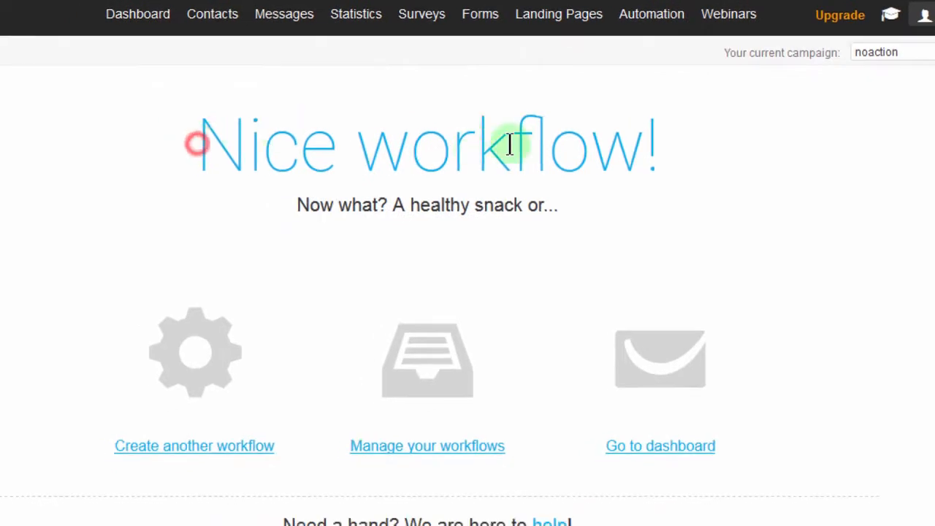
pyautogui.moveTo(621, 146); pyautogui.dragTo(668, 154)
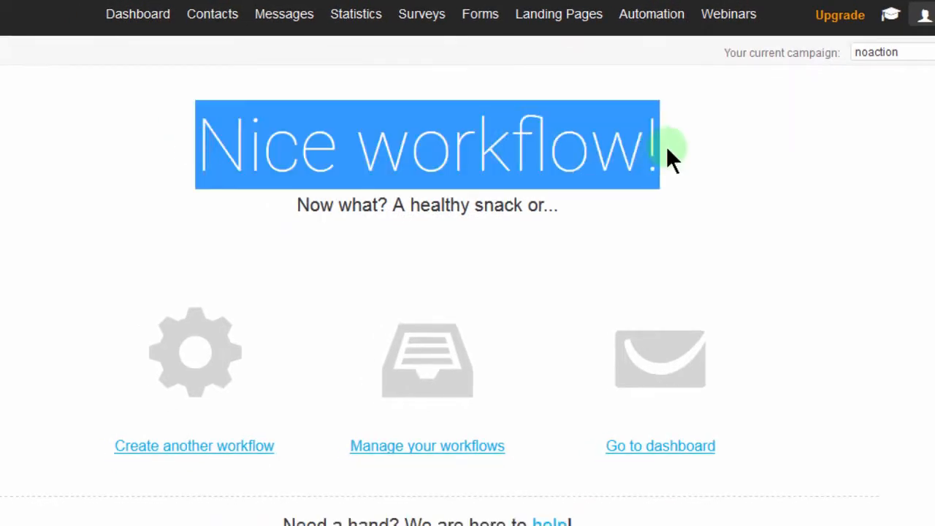
pyautogui.click(552, 205)
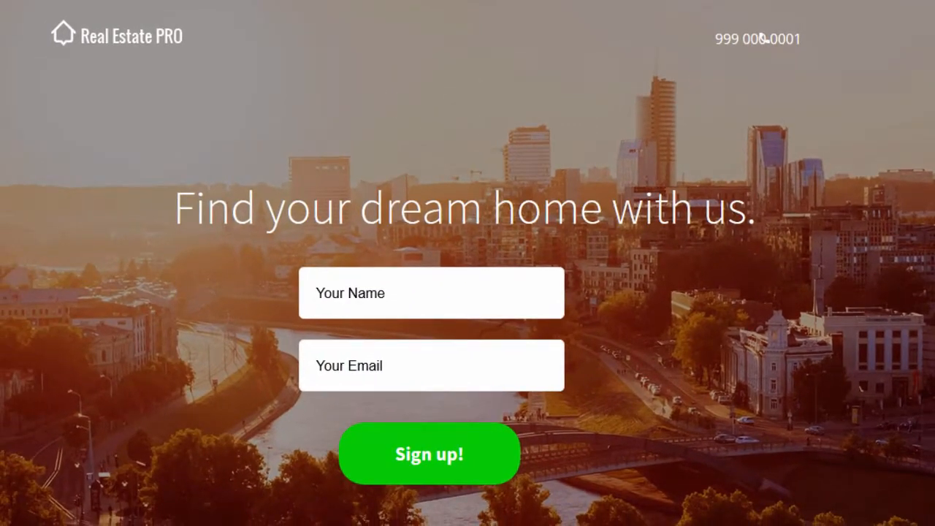
pyautogui.scroll(-10, 761, 38)
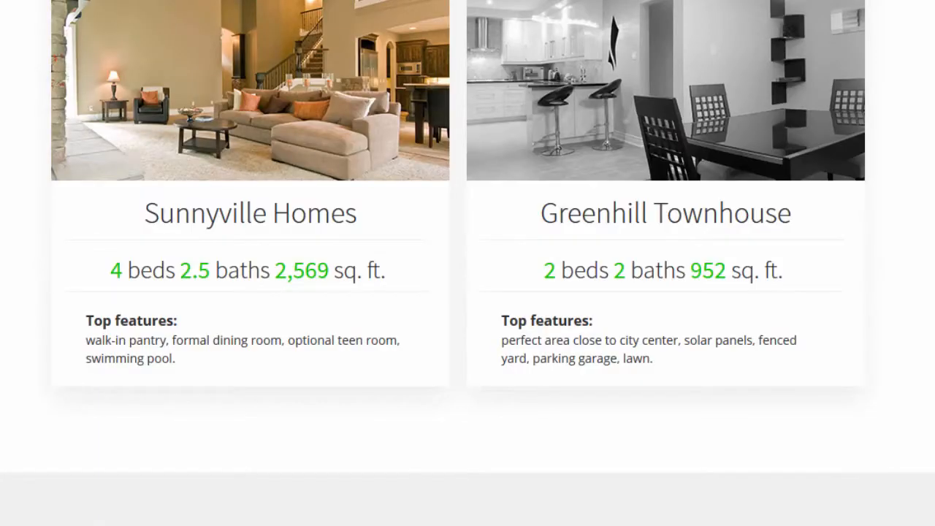
# Look through the real estate landing page, from the property listings to the Book your visit banner and back.
pyautogui.scroll(-10, 468, 263)
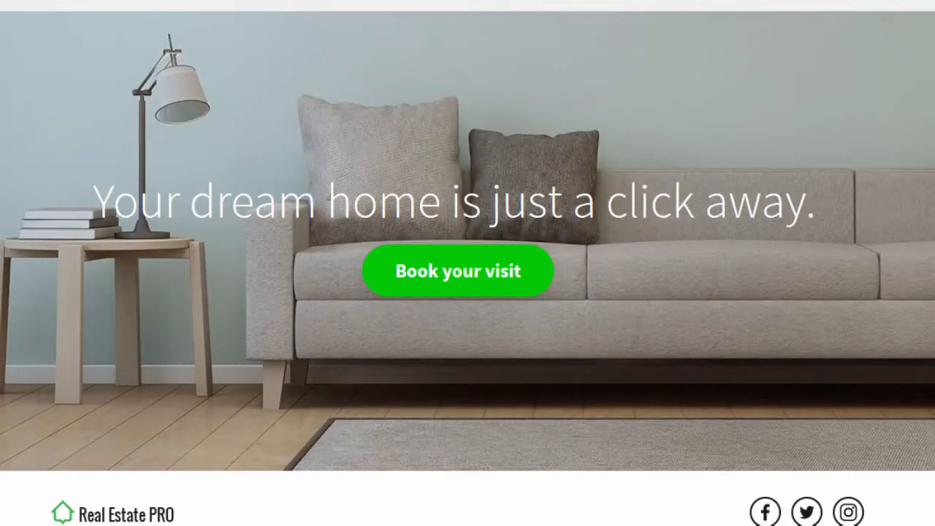
pyautogui.scroll(3, 467, 263)
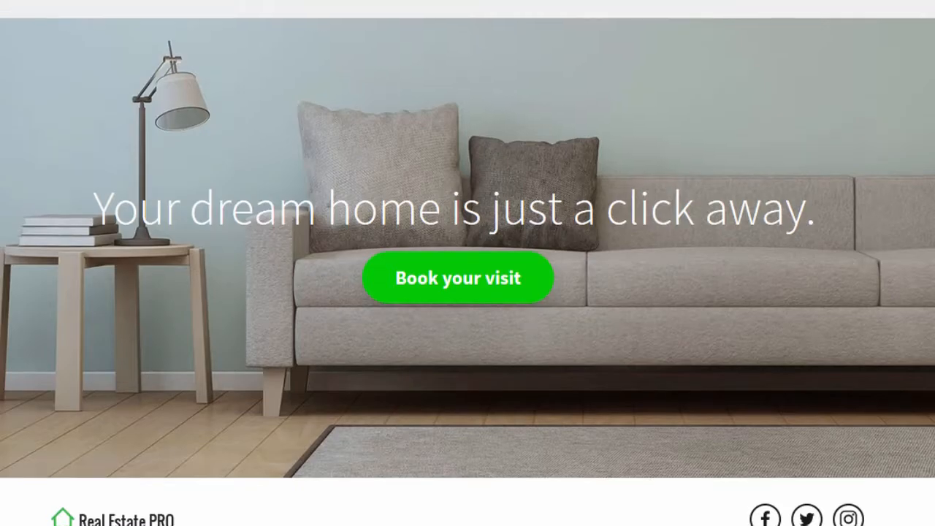
pyautogui.scroll(5, 467, 263)
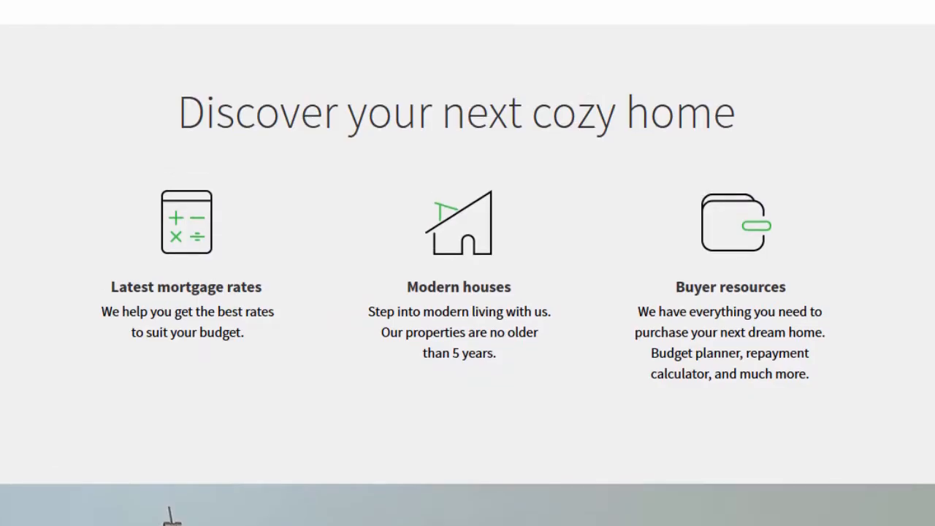
pyautogui.scroll(1, 468, 263)
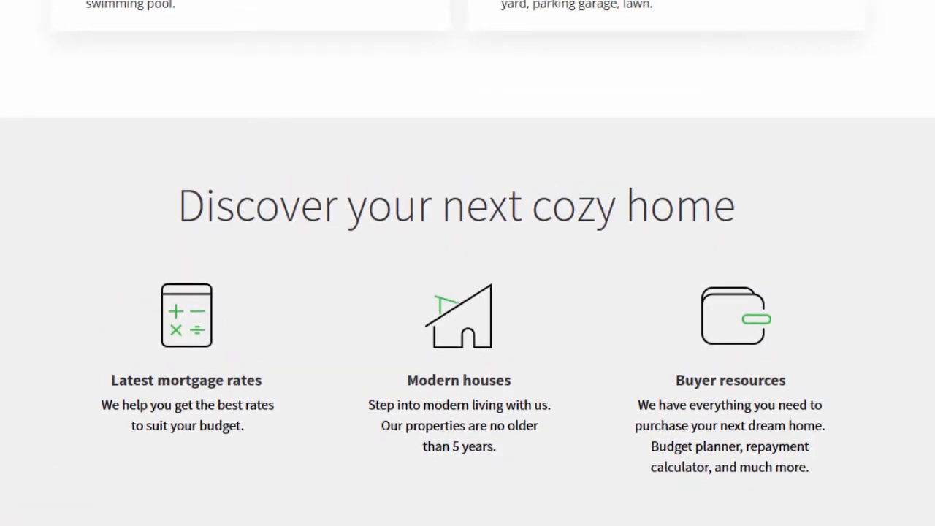
pyautogui.scroll(15, 467, 262)
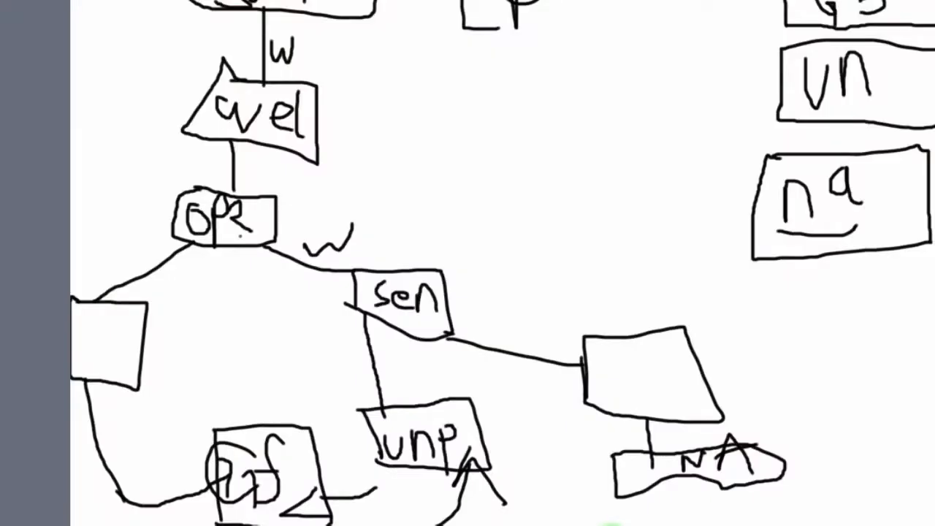
# In the hand-drawn flowchart, draw a wavy line down to the unlabelled box beside gf and write a black 1 below LP.
pyautogui.moveTo(133, 14)
pyautogui.mouseDown()
pyautogui.moveTo(119, 131)
pyautogui.moveTo(131, 141)
pyautogui.moveTo(84, 259)
pyautogui.moveTo(69, 348)
pyautogui.mouseUp()
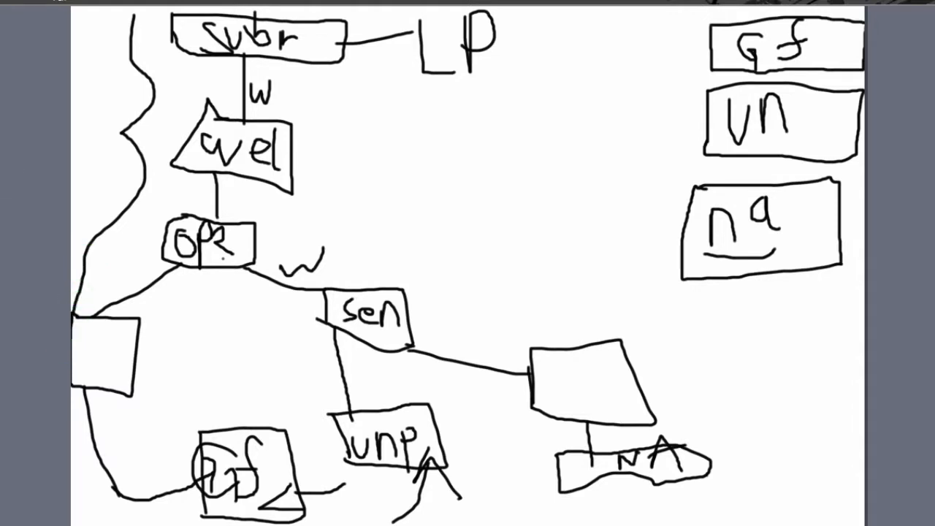
pyautogui.moveTo(398, 100)
pyautogui.mouseDown()
pyautogui.moveTo(401, 193)
pyautogui.moveTo(444, 184)
pyautogui.moveTo(398, 91)
pyautogui.moveTo(367, 141)
pyautogui.moveTo(403, 127)
pyautogui.mouseUp()
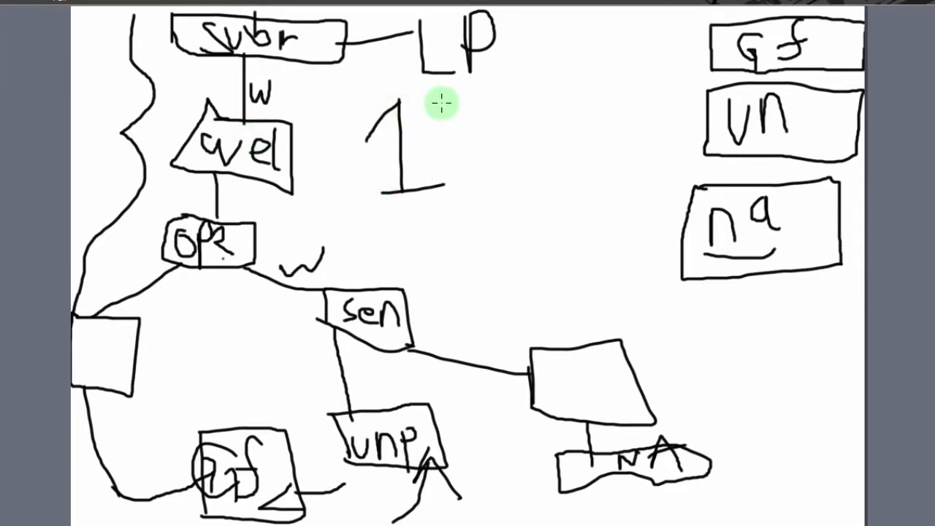
# Write 1 yr in green beside the black 1 on the flowchart.
pyautogui.moveTo(478, 88); pyautogui.dragTo(478, 177)
pyautogui.moveTo(456, 181); pyautogui.dragTo(516, 176)
pyautogui.click(476, 87)
pyautogui.moveTo(461, 127); pyautogui.dragTo(437, 163)
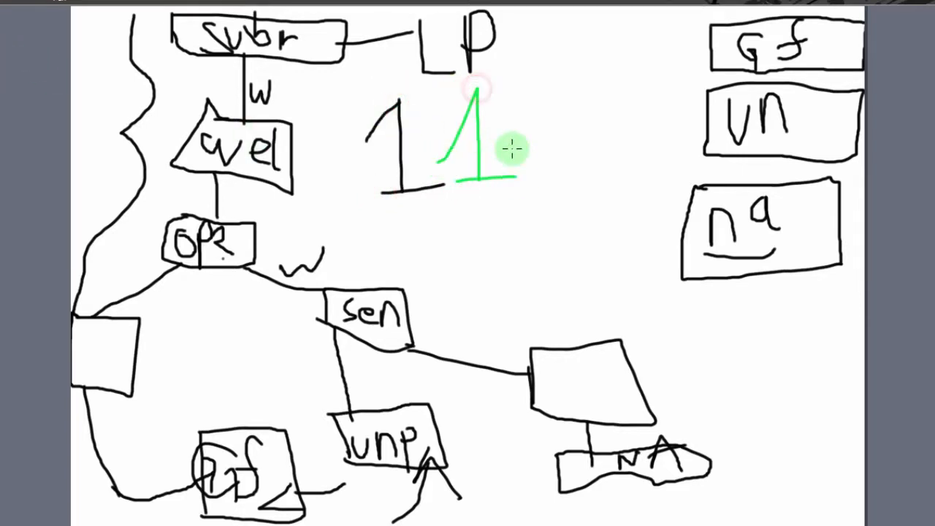
pyautogui.moveTo(509, 96)
pyautogui.mouseDown()
pyautogui.moveTo(540, 98)
pyautogui.moveTo(515, 238)
pyautogui.mouseUp()
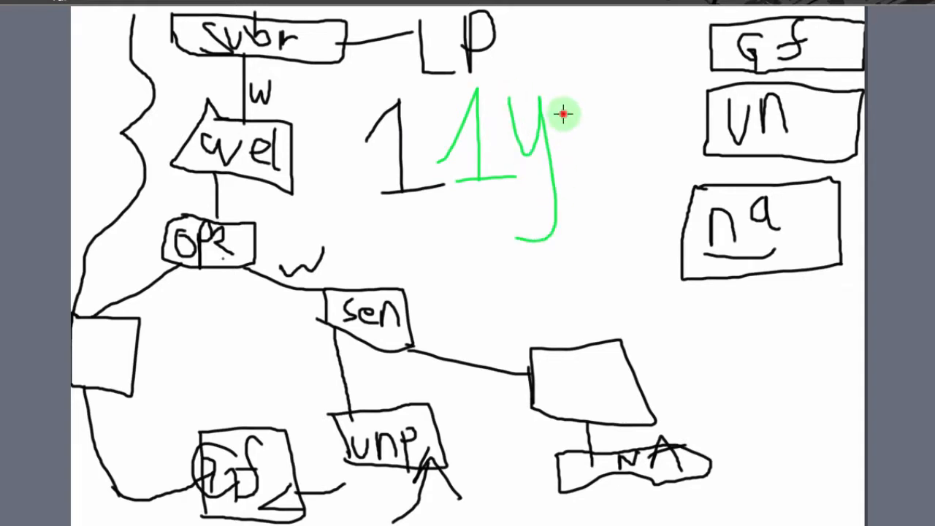
pyautogui.moveTo(563, 116); pyautogui.dragTo(612, 121)
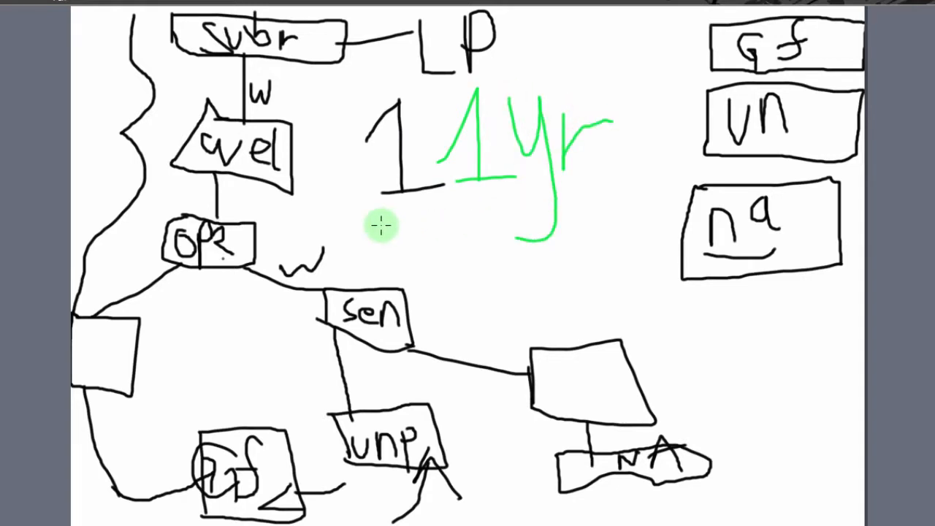
# Draw two roughly parallel green wavy lines beneath the black 1.
pyautogui.moveTo(348, 222); pyautogui.dragTo(385, 202)
pyautogui.moveTo(447, 224); pyautogui.dragTo(497, 236)
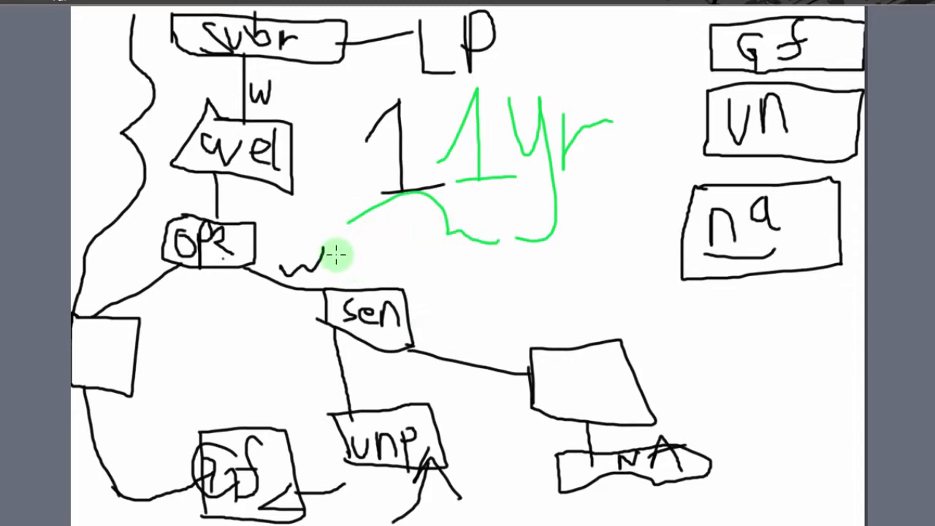
pyautogui.moveTo(357, 242)
pyautogui.mouseDown()
pyautogui.moveTo(382, 226)
pyautogui.moveTo(441, 252)
pyautogui.moveTo(489, 257)
pyautogui.mouseUp()
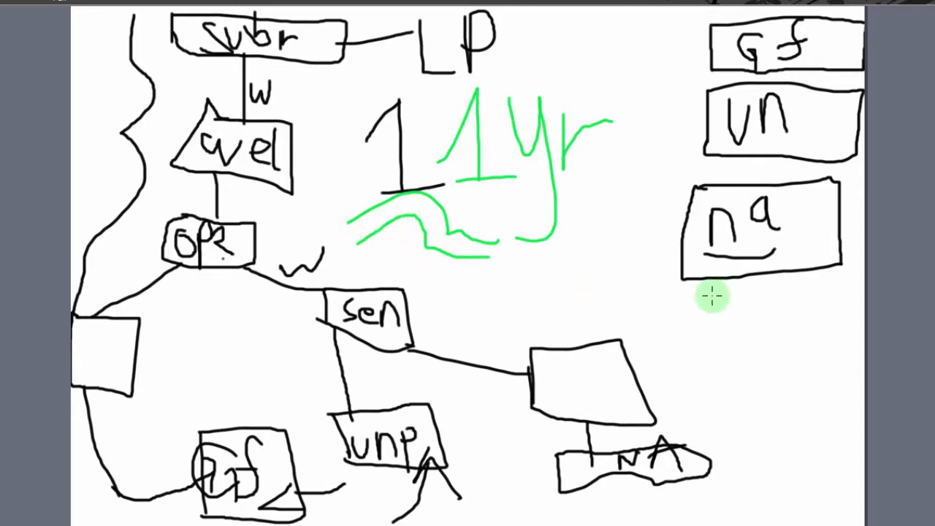
# Draw green arrows pointing to the Gf, un and na boxes, plus a downward arrow and further strokes below na.
pyautogui.moveTo(602, 51)
pyautogui.mouseDown()
pyautogui.moveTo(710, 29)
pyautogui.moveTo(695, 27)
pyautogui.moveTo(671, 66)
pyautogui.mouseUp()
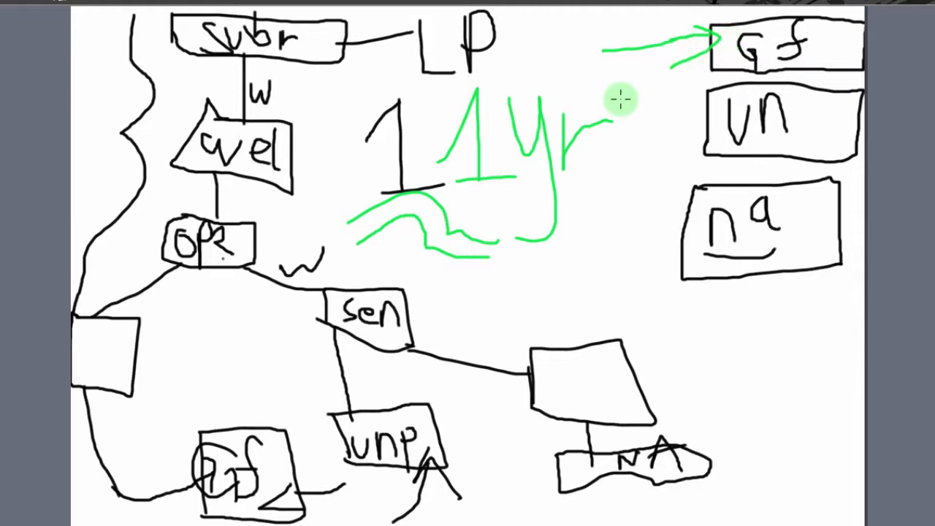
pyautogui.moveTo(619, 100)
pyautogui.mouseDown()
pyautogui.moveTo(674, 96)
pyautogui.moveTo(689, 105)
pyautogui.moveTo(680, 127)
pyautogui.moveTo(680, 107)
pyautogui.moveTo(706, 110)
pyautogui.mouseUp()
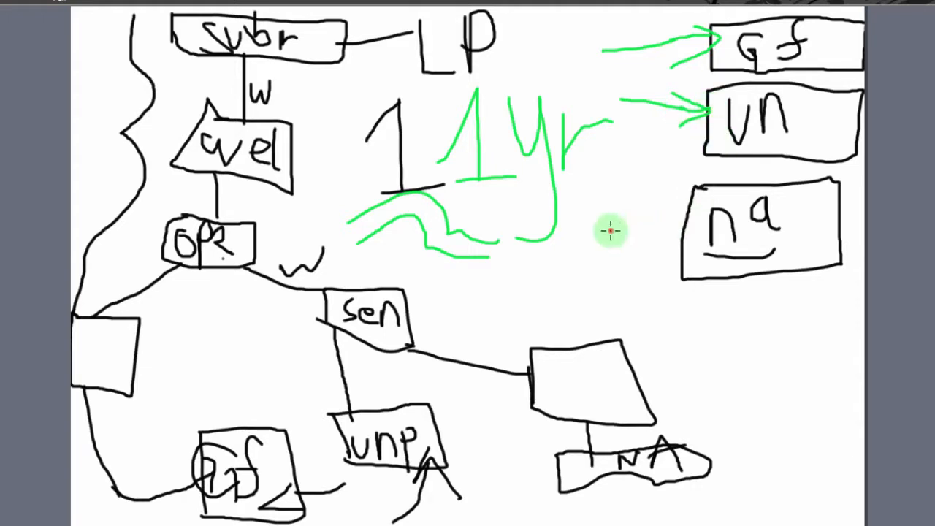
pyautogui.moveTo(611, 230); pyautogui.dragTo(657, 224)
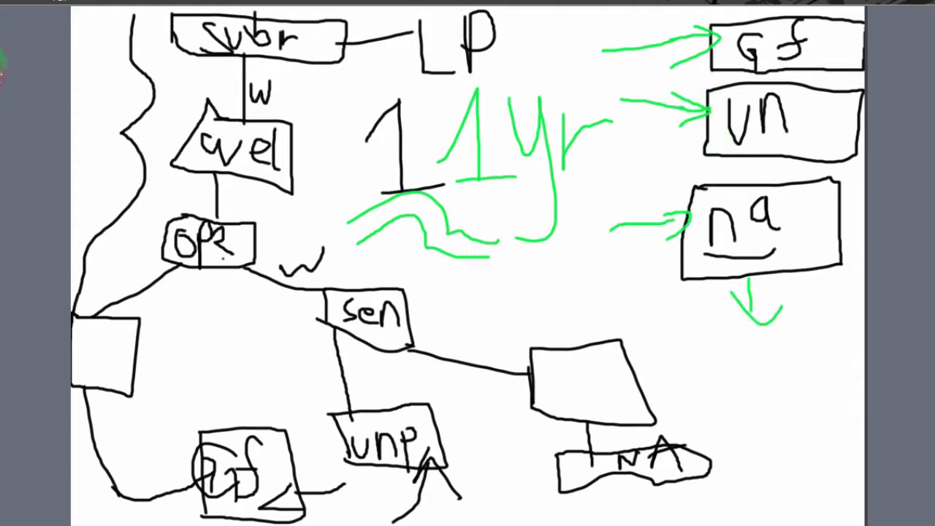
pyautogui.click(796, 337)
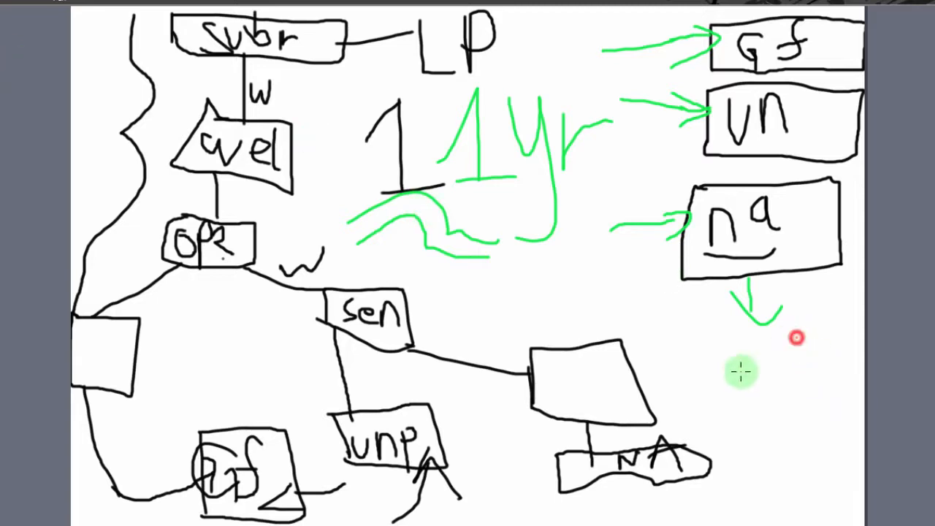
pyautogui.moveTo(740, 371); pyautogui.dragTo(672, 401)
pyautogui.moveTo(673, 336); pyautogui.dragTo(755, 451)
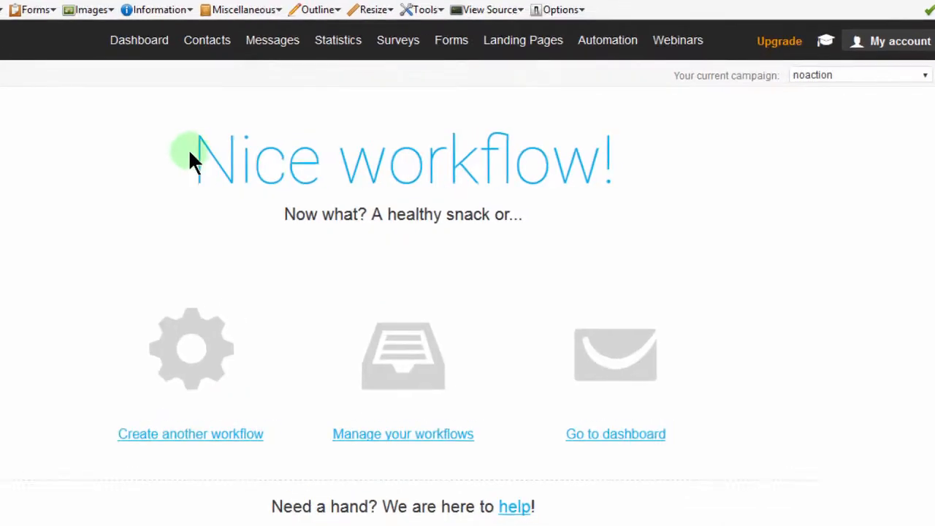
# Open the GetResponse automation workflow list and review the names and end dates of LandingPageFlow and WorkFlow messages.
pyautogui.click(598, 41)
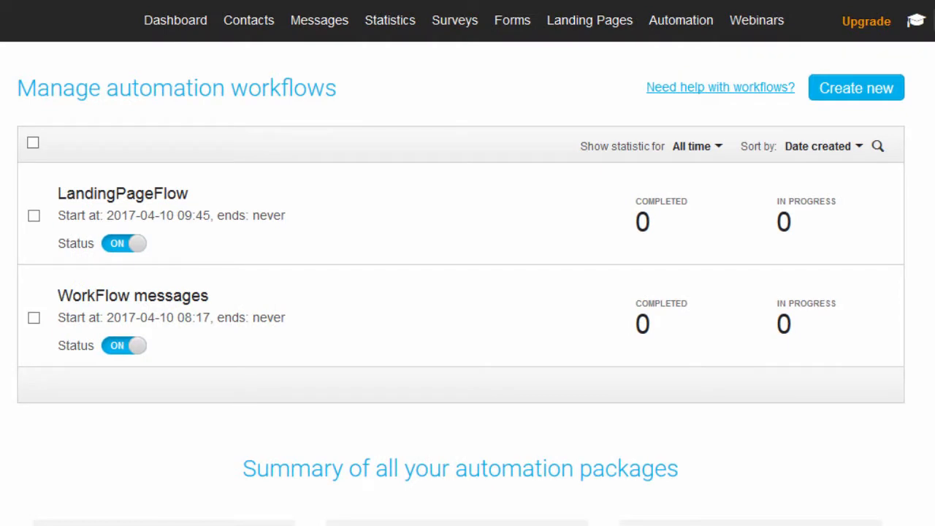
pyautogui.moveTo(55, 194)
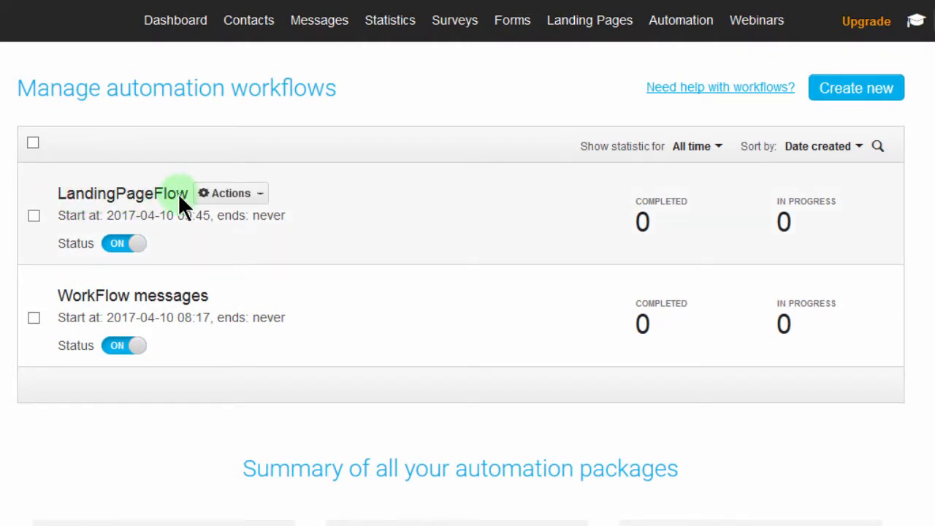
pyautogui.moveTo(178, 195); pyautogui.dragTo(52, 289)
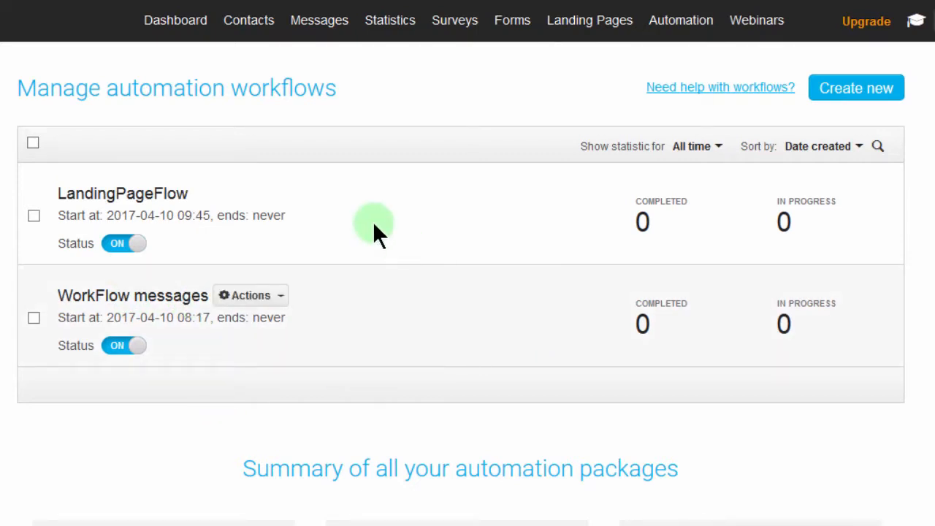
pyautogui.moveTo(280, 196)
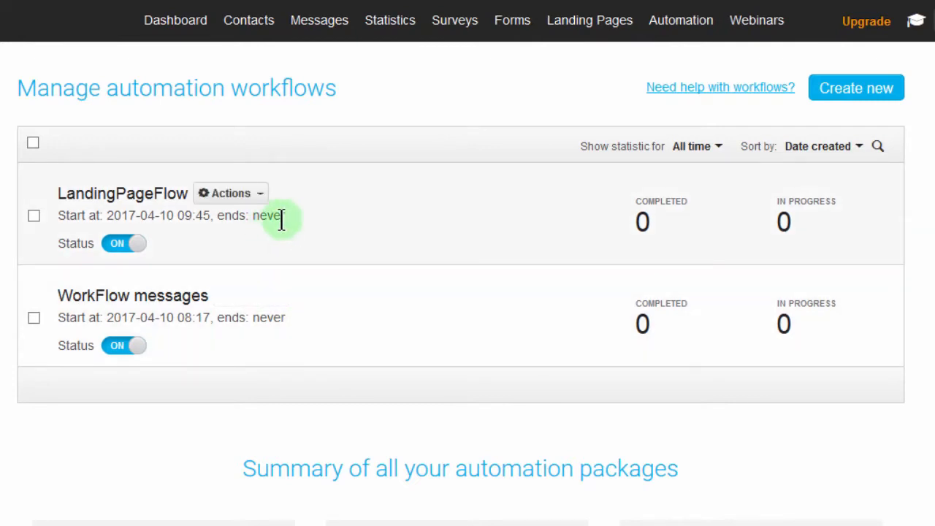
pyautogui.moveTo(287, 216); pyautogui.dragTo(252, 215)
pyautogui.tripleClick(316, 212)
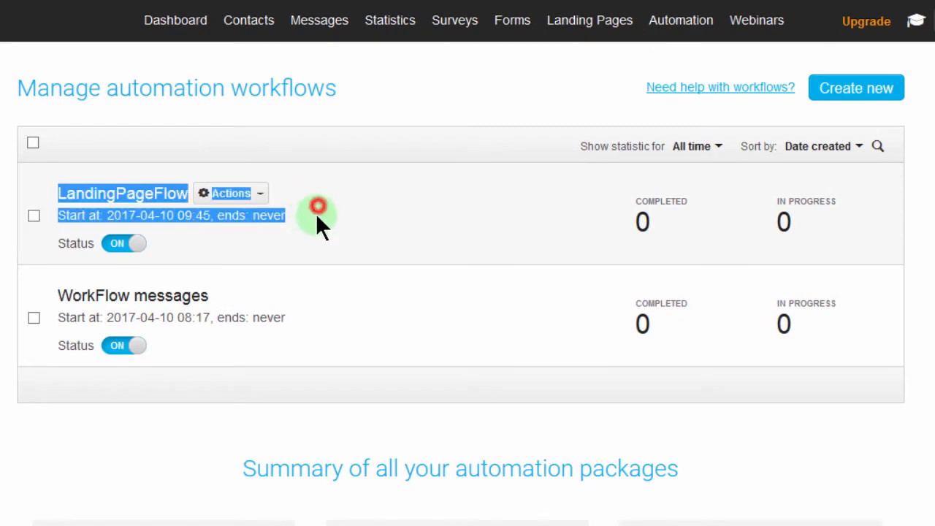
pyautogui.doubleClick(294, 316)
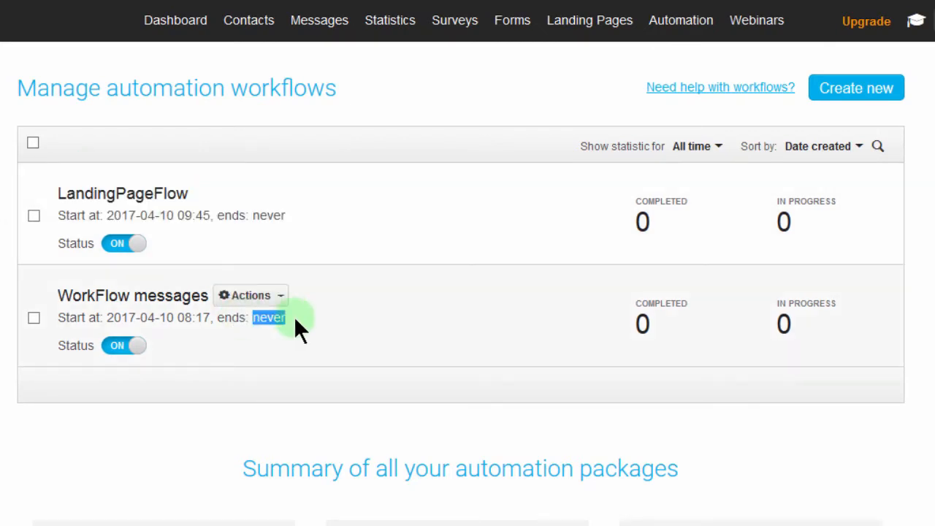
pyautogui.click(317, 325)
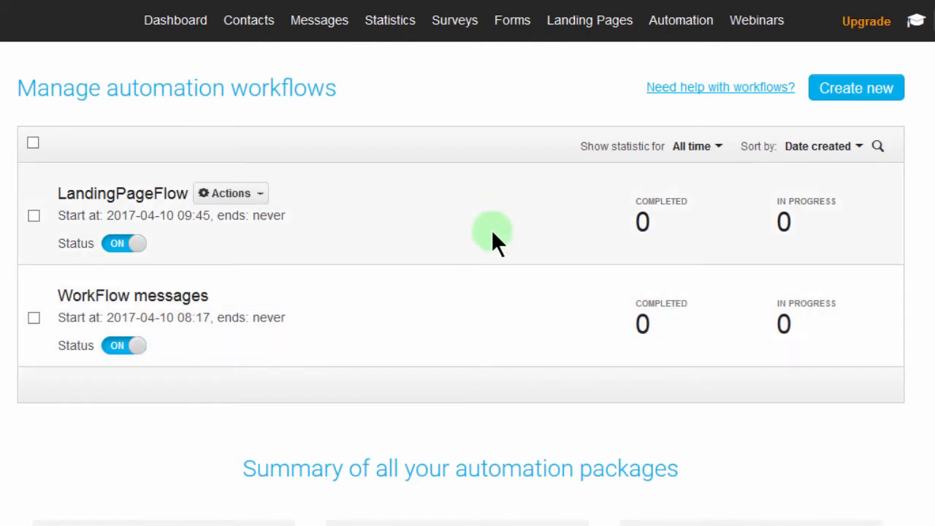
pyautogui.moveTo(391, 22)
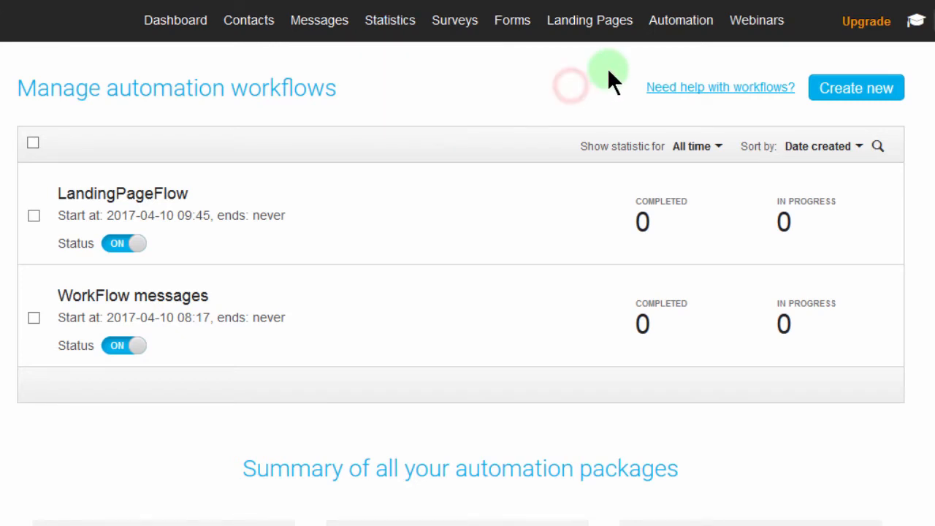
pyautogui.moveTo(674, 30)
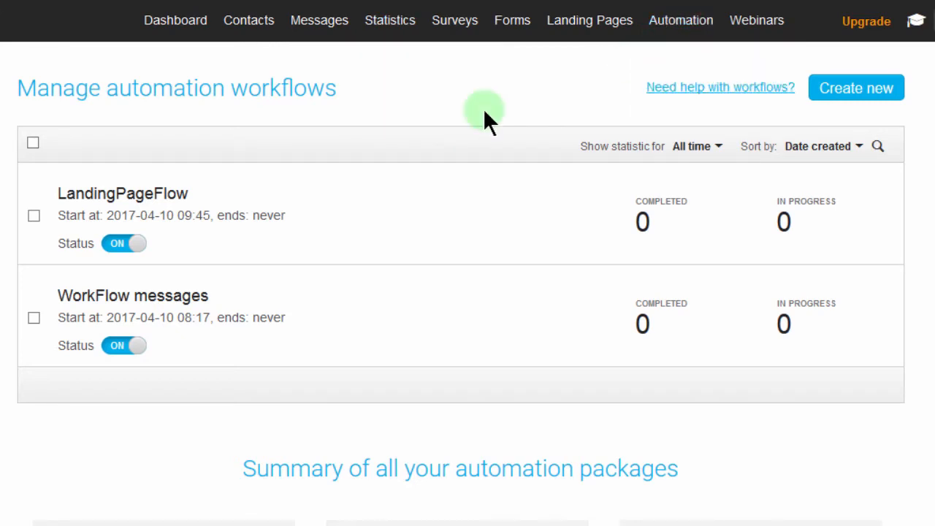